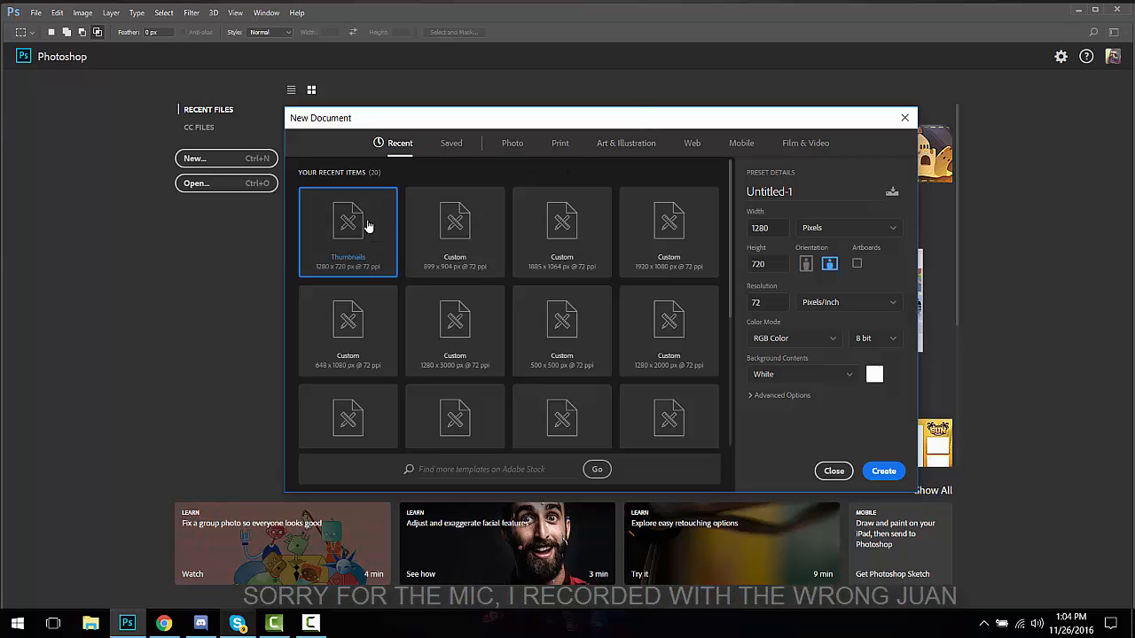
pyautogui.moveTo(444, 119)
pyautogui.mouseDown()
pyautogui.moveTo(455, 124)
pyautogui.moveTo(441, 125)
pyautogui.mouseUp()
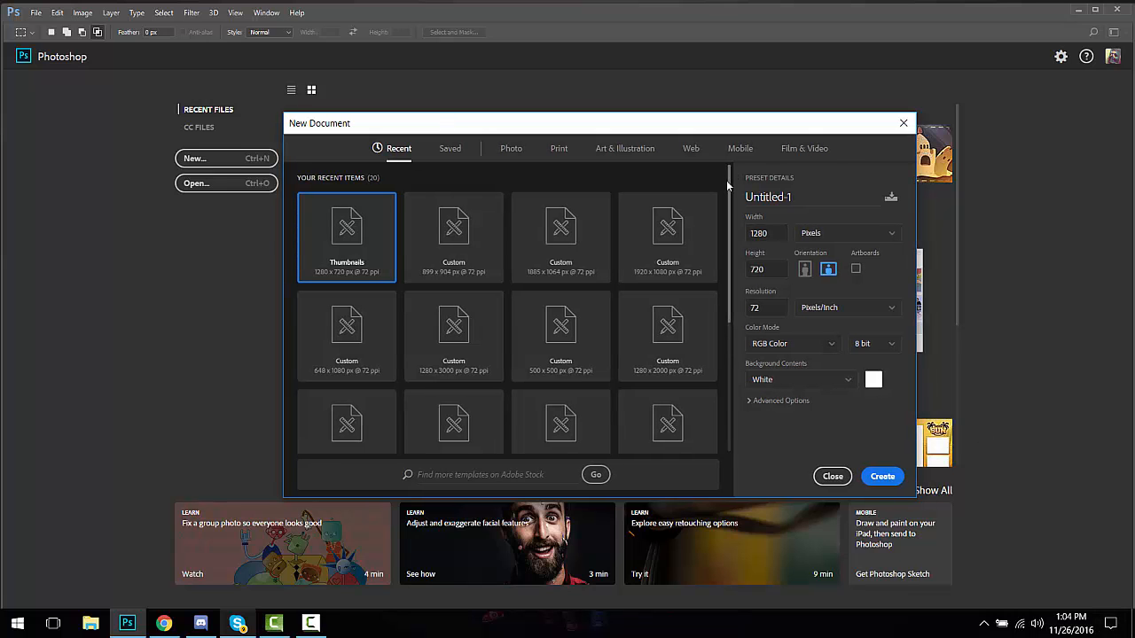
pyautogui.moveTo(728, 185)
pyautogui.mouseDown()
pyautogui.moveTo(734, 176)
pyautogui.moveTo(731, 203)
pyautogui.moveTo(729, 168)
pyautogui.moveTo(707, 179)
pyautogui.mouseUp()
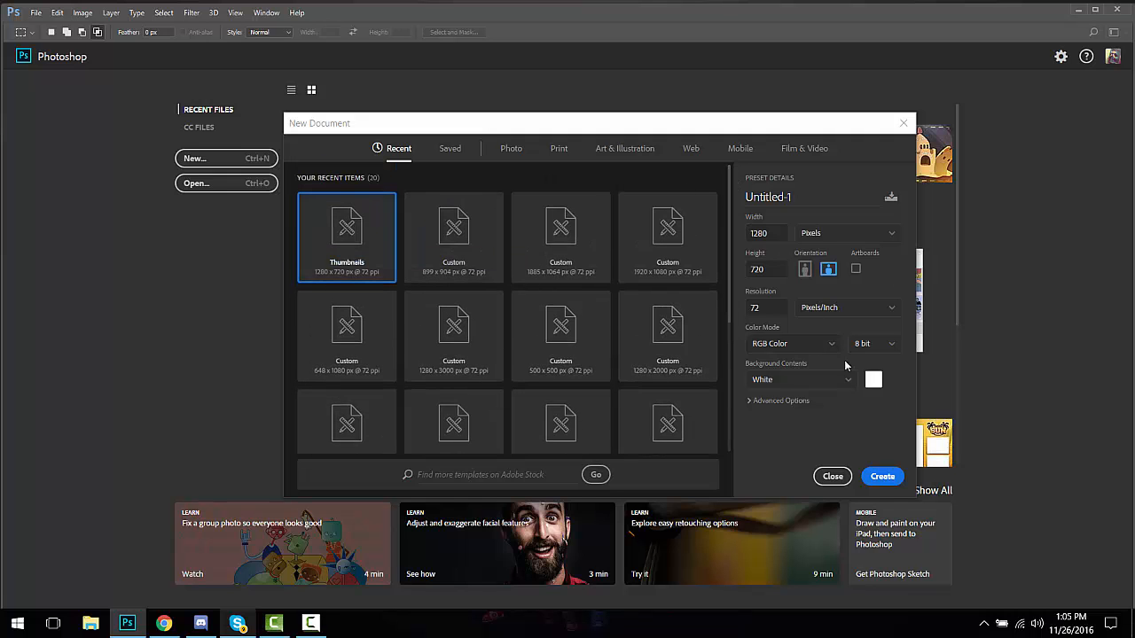
pyautogui.moveTo(547, 121)
pyautogui.mouseDown()
pyautogui.moveTo(577, 119)
pyautogui.moveTo(545, 127)
pyautogui.moveTo(557, 119)
pyautogui.moveTo(557, 128)
pyautogui.mouseUp()
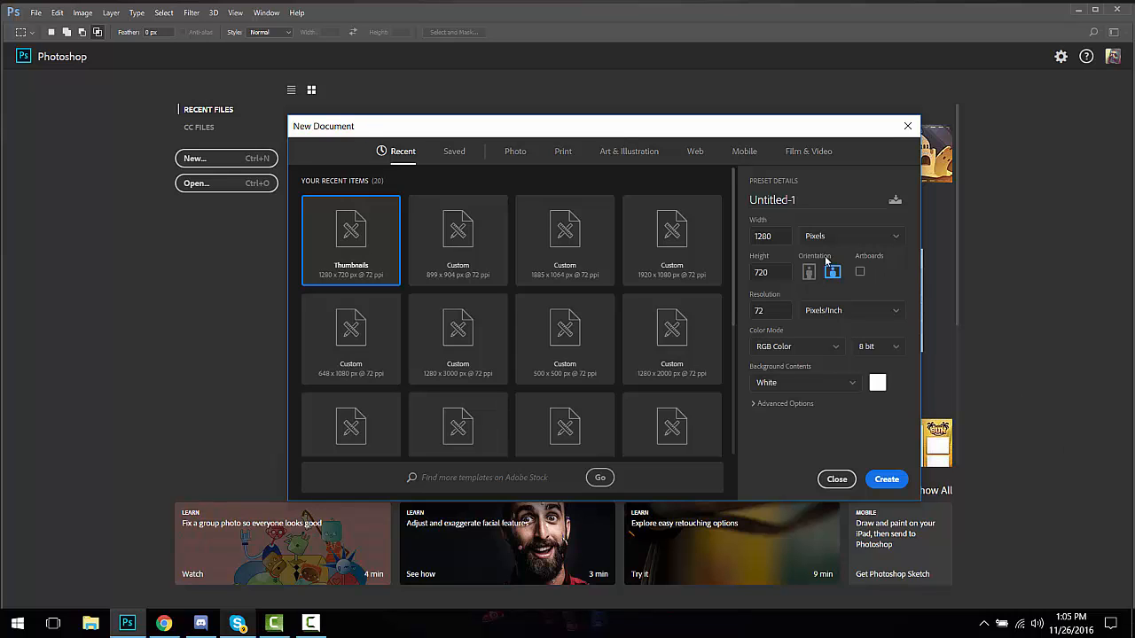
pyautogui.doubleClick(782, 236)
pyautogui.doubleClick(779, 272)
pyautogui.doubleClick(782, 236)
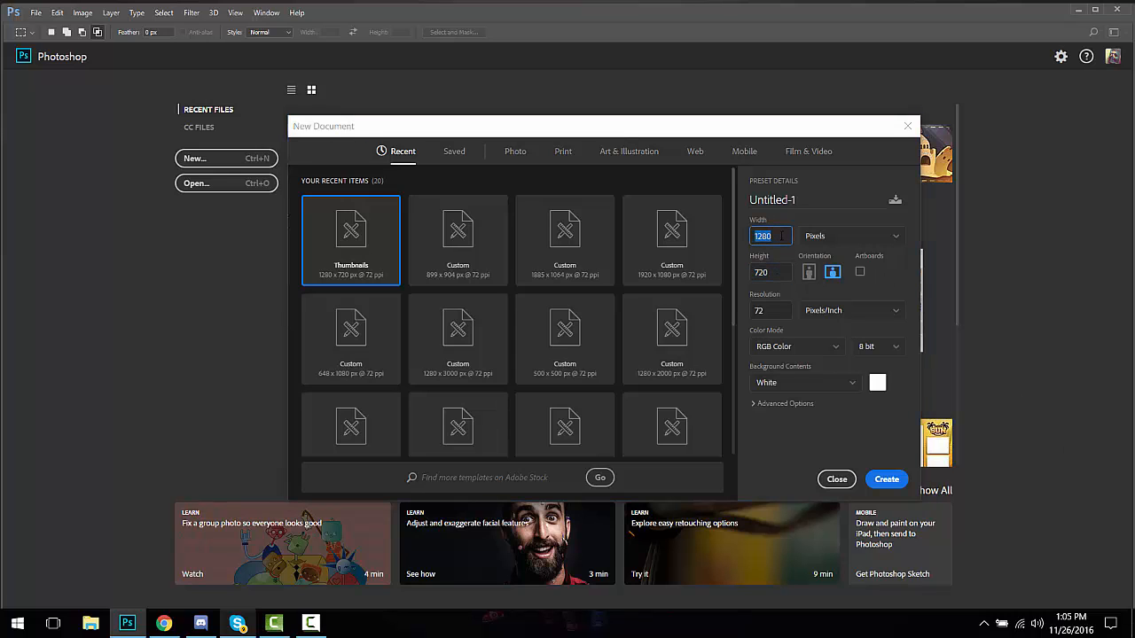
pyautogui.click(777, 271)
pyautogui.click(777, 238)
pyautogui.click(774, 272)
pyautogui.click(779, 237)
pyautogui.click(777, 271)
pyautogui.click(779, 236)
pyautogui.click(777, 272)
pyautogui.click(778, 236)
pyautogui.click(778, 271)
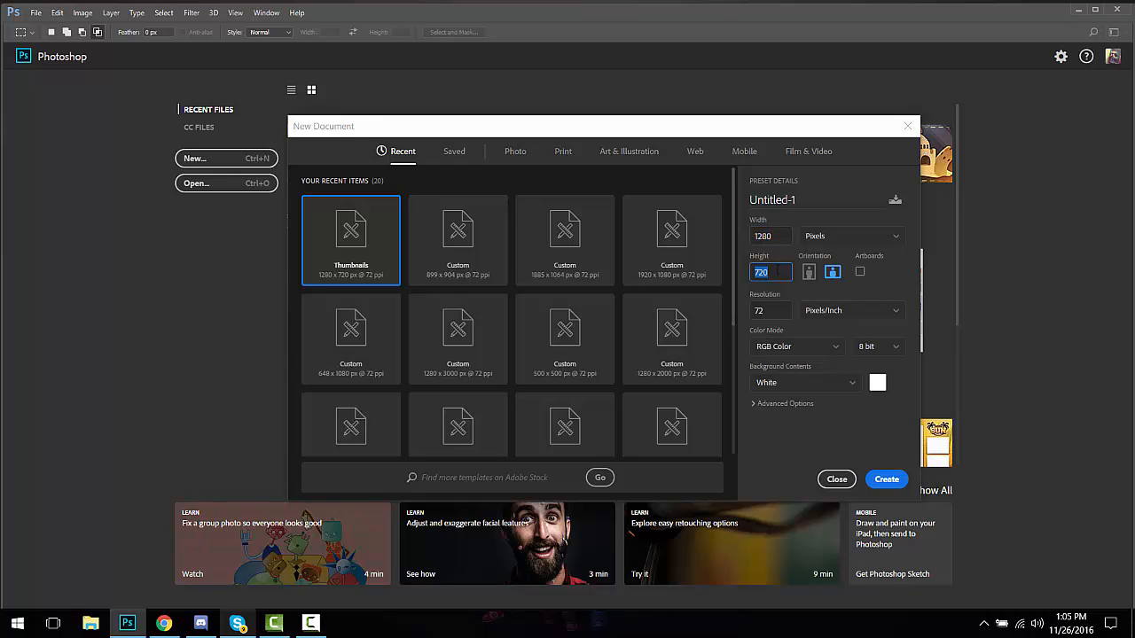
pyautogui.click(779, 237)
pyautogui.click(778, 272)
pyautogui.click(778, 236)
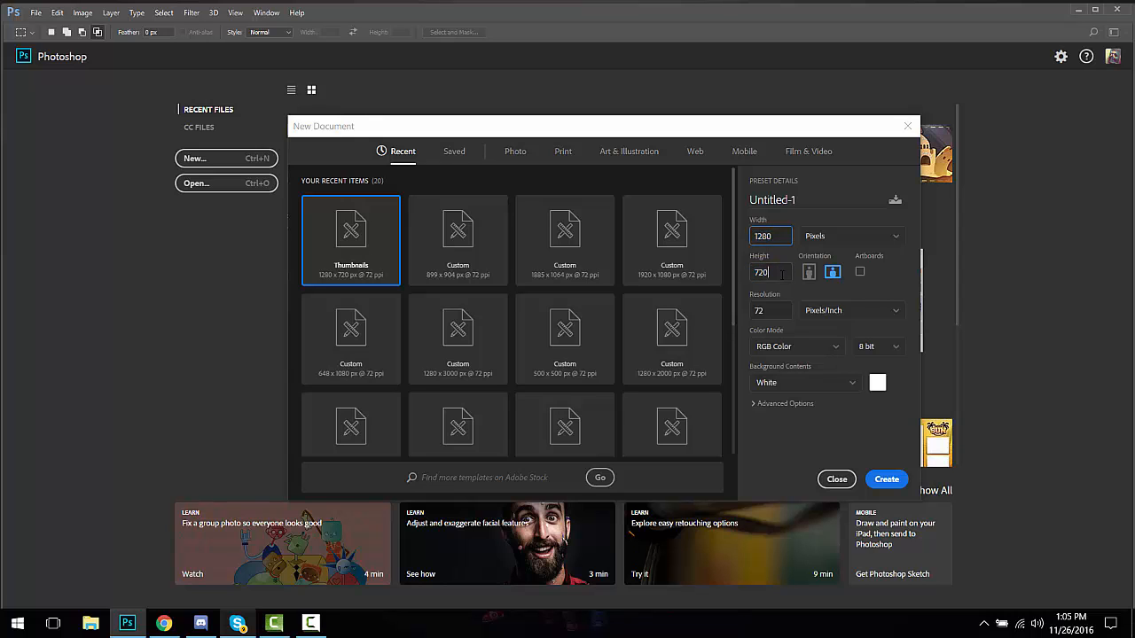
pyautogui.click(779, 273)
pyautogui.click(779, 237)
pyautogui.click(778, 272)
pyautogui.click(778, 236)
pyautogui.click(779, 272)
pyautogui.click(778, 235)
pyautogui.click(781, 268)
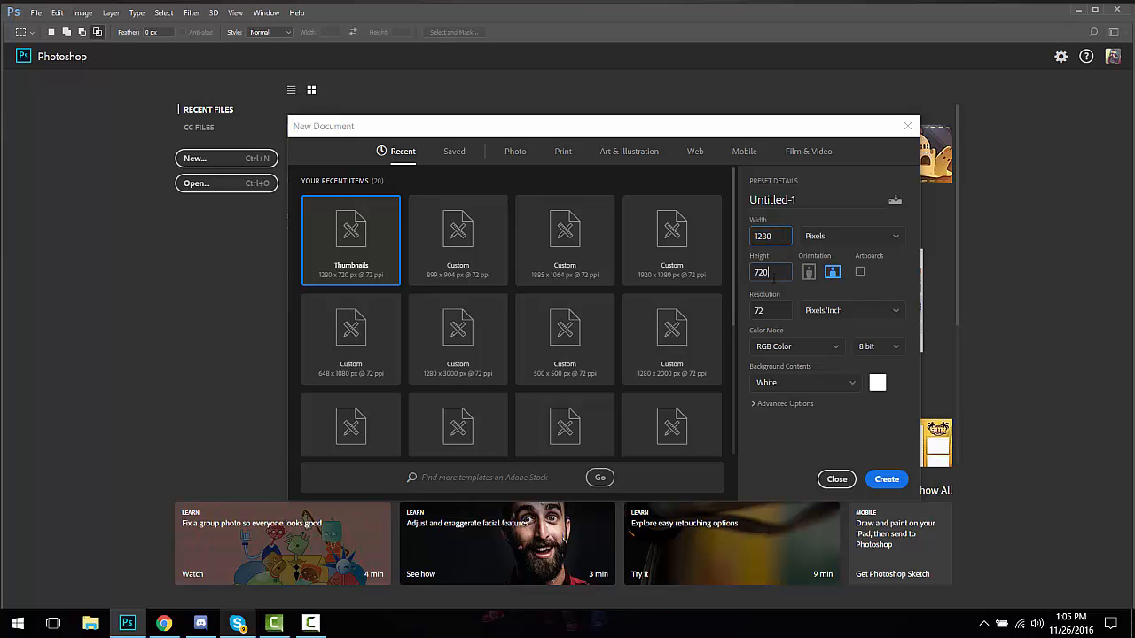
# Step: Create a 1280 × 720 pixel document at 72 pixels/inch with a white background and add an empty layer
pyautogui.click(884, 479)
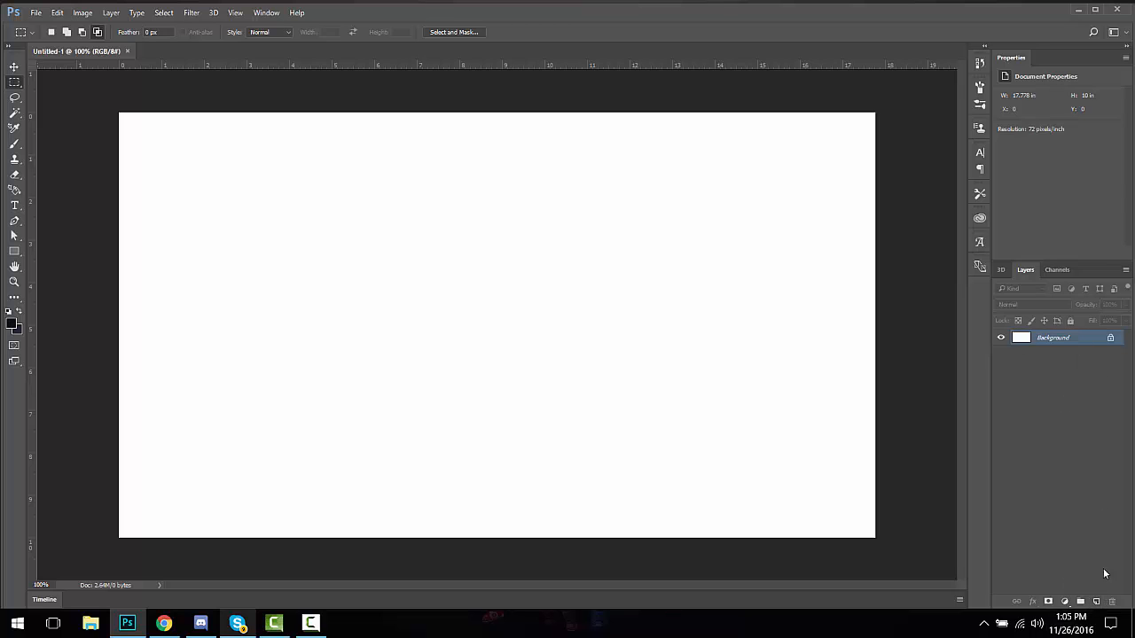
pyautogui.click(1100, 602)
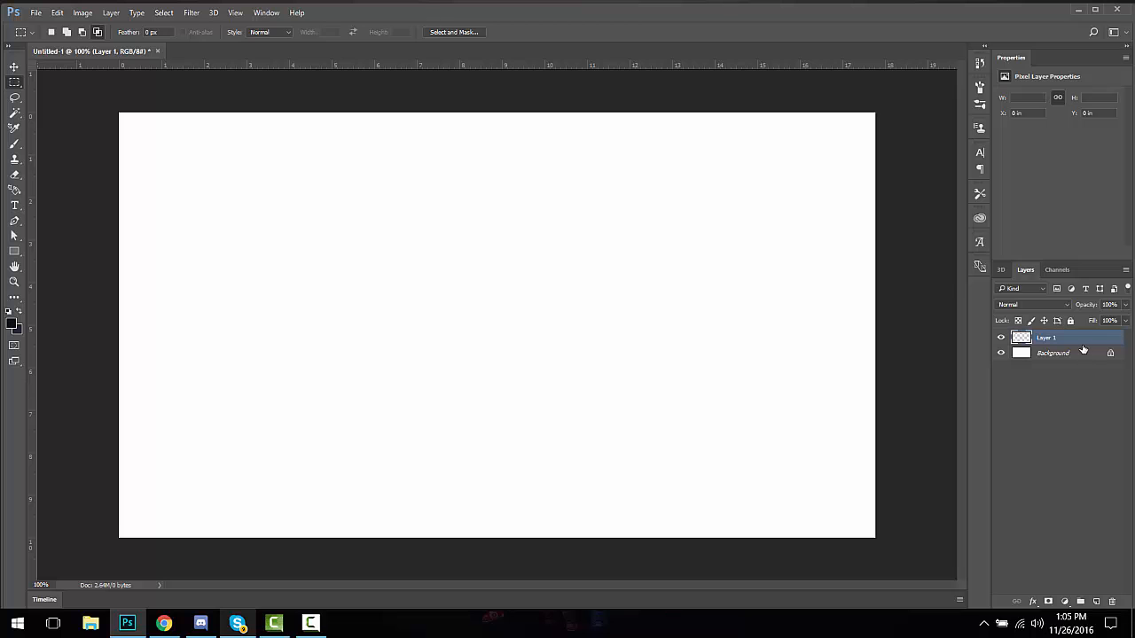
# Step: Try deleting the Background layer and undo the deletion
pyautogui.moveTo(1098, 358); pyautogui.dragTo(1112, 602)
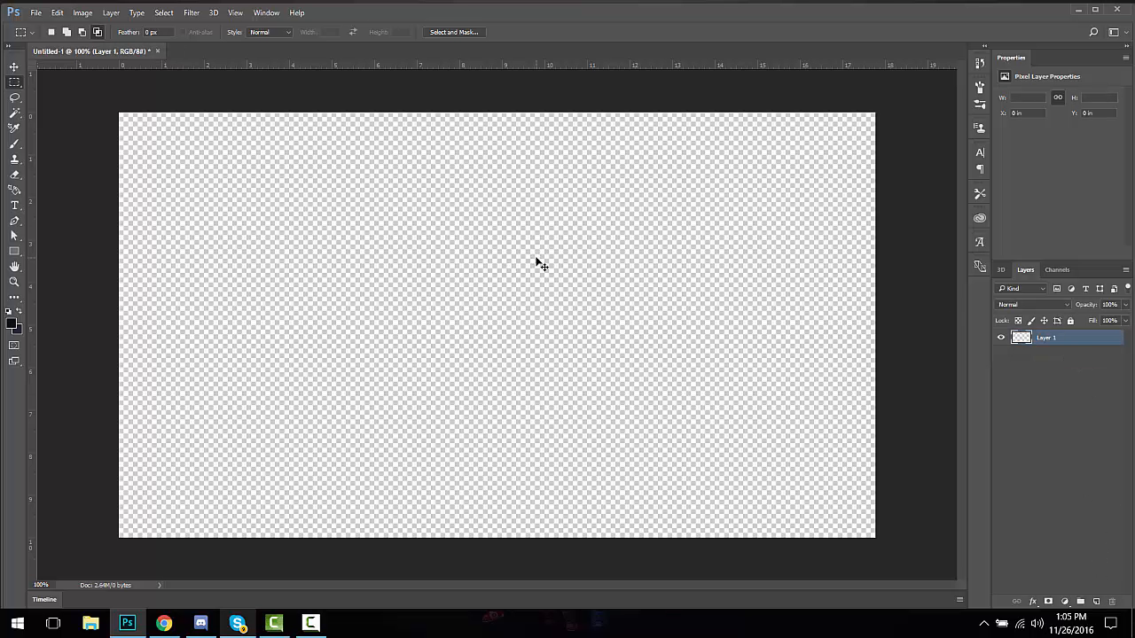
pyautogui.hotkey('ctrl', 'z')
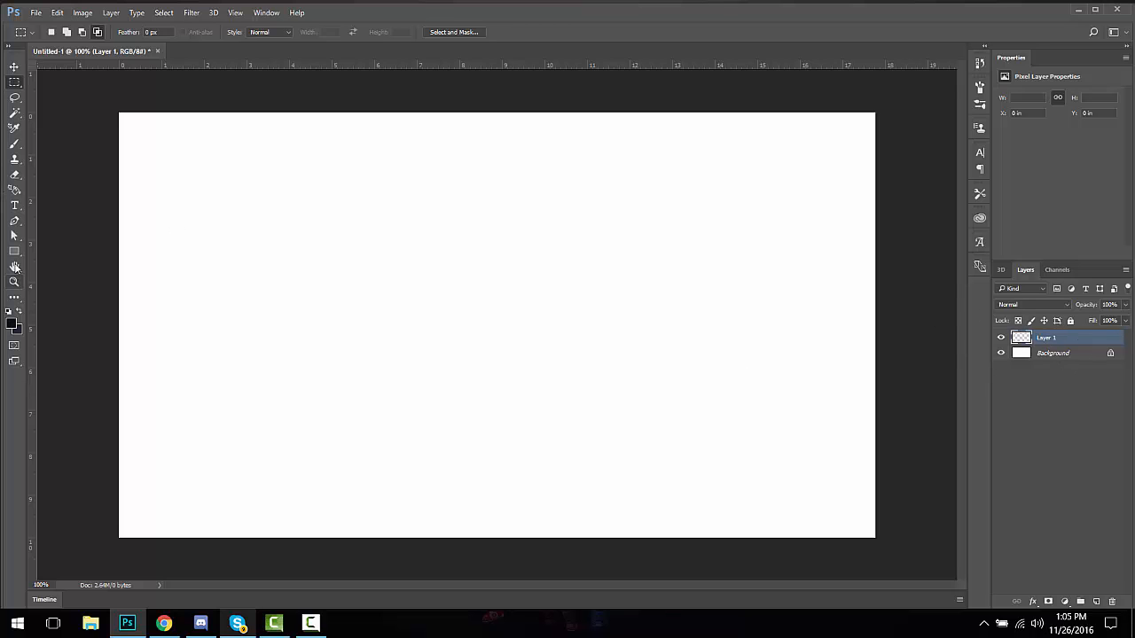
# Step: Add the text "Pokemon Theory: Who is Hau's father?" and move it to the lower-left corner of the canvas
pyautogui.click(14, 207)
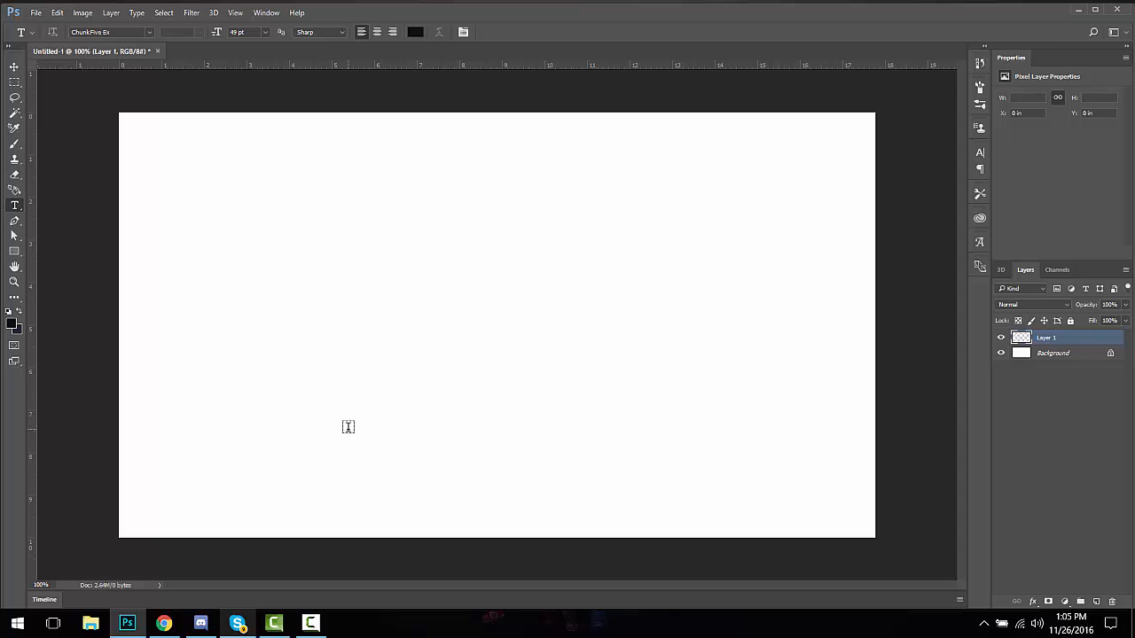
pyautogui.click(219, 393)
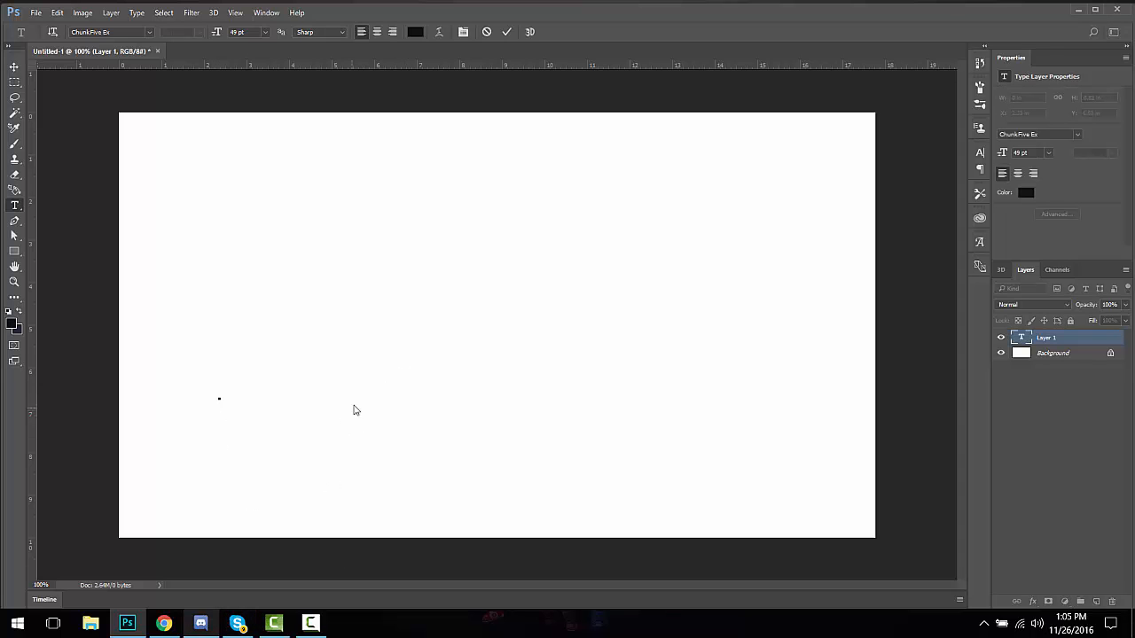
pyautogui.write("Pokemon Theory: Who is Hau's father?")
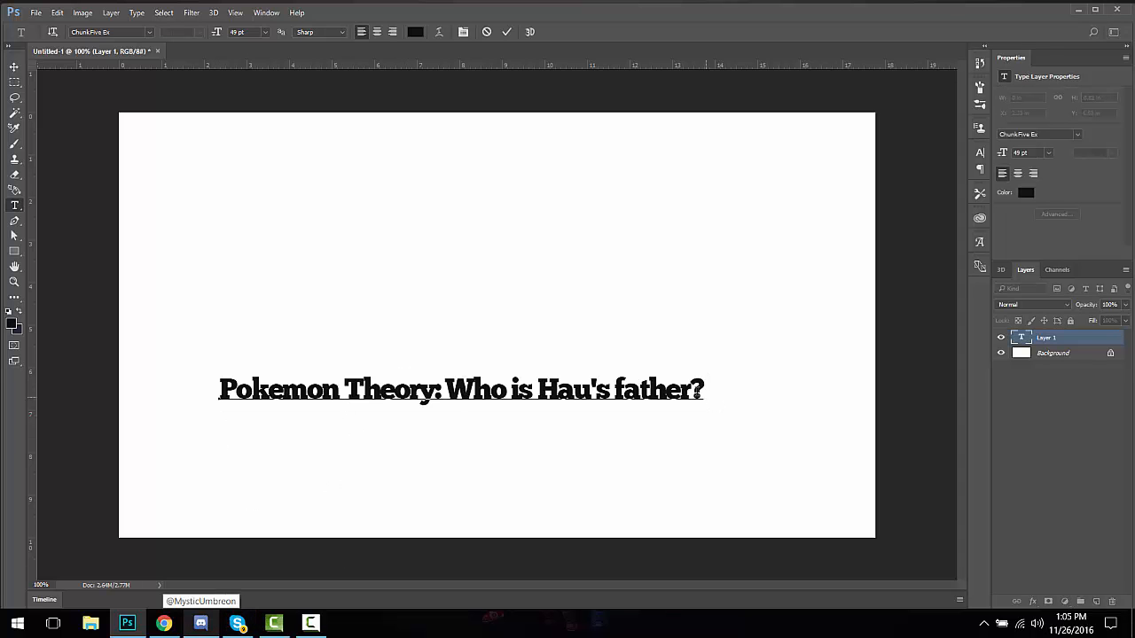
pyautogui.click(15, 67)
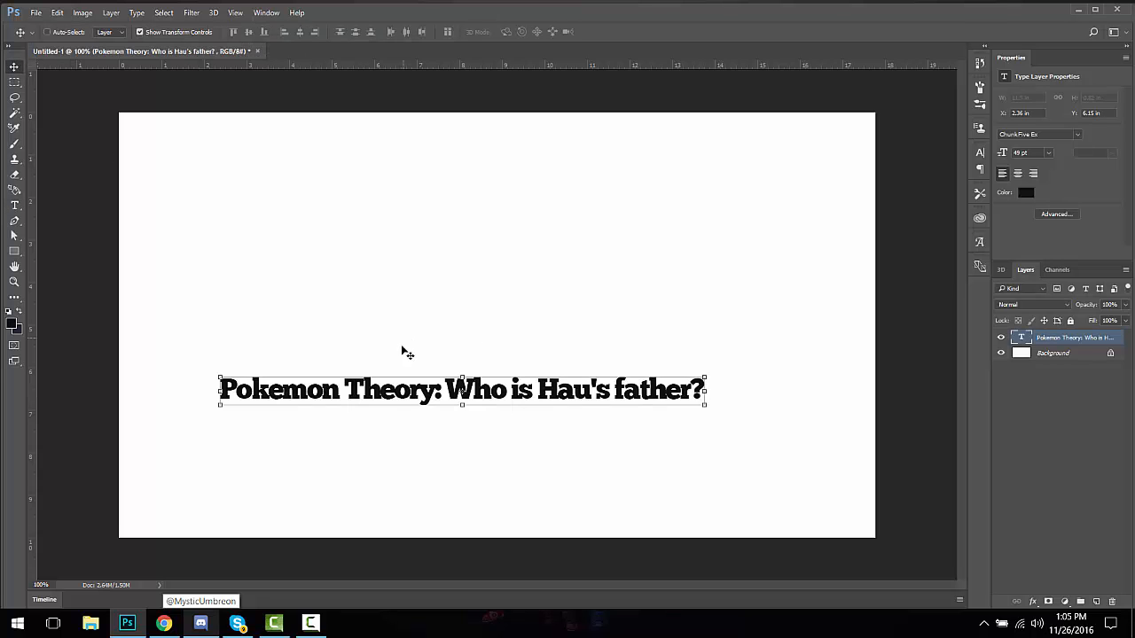
pyautogui.moveTo(384, 401); pyautogui.dragTo(289, 521)
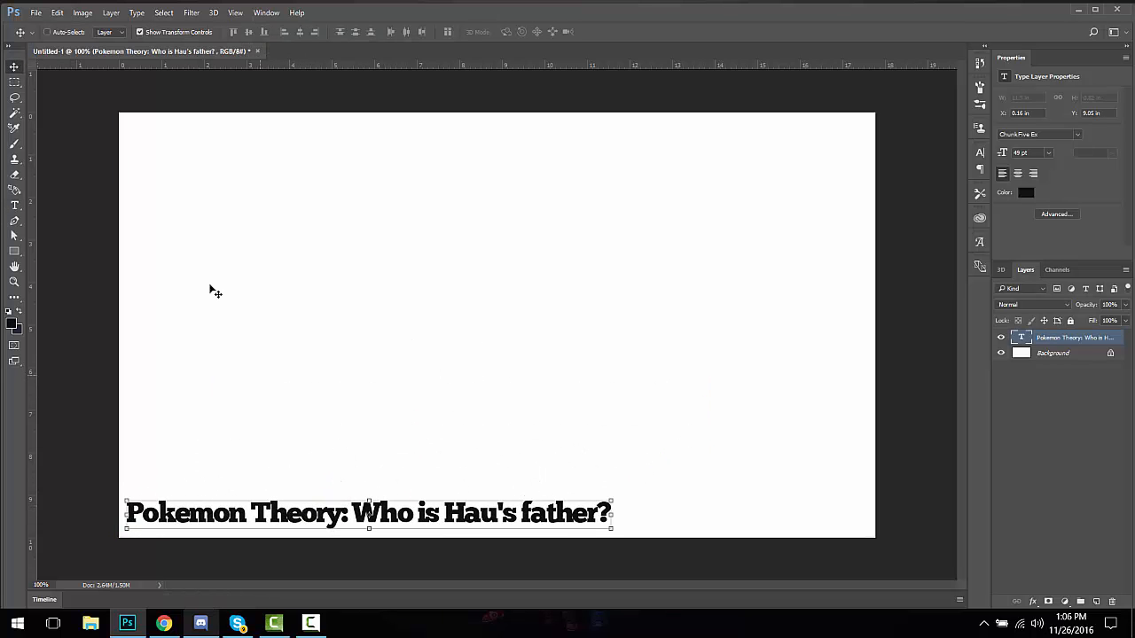
# Step: Add a new layer above the title text and choose the Plump font for the Type tool
pyautogui.click(23, 82)
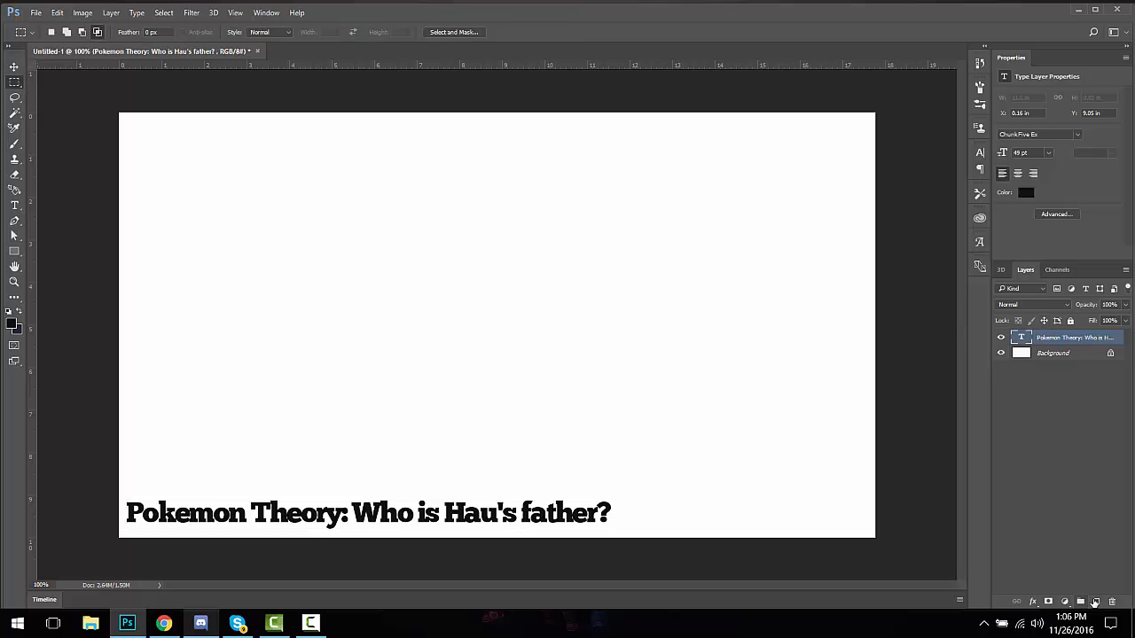
pyautogui.click(1094, 602)
pyautogui.click(14, 205)
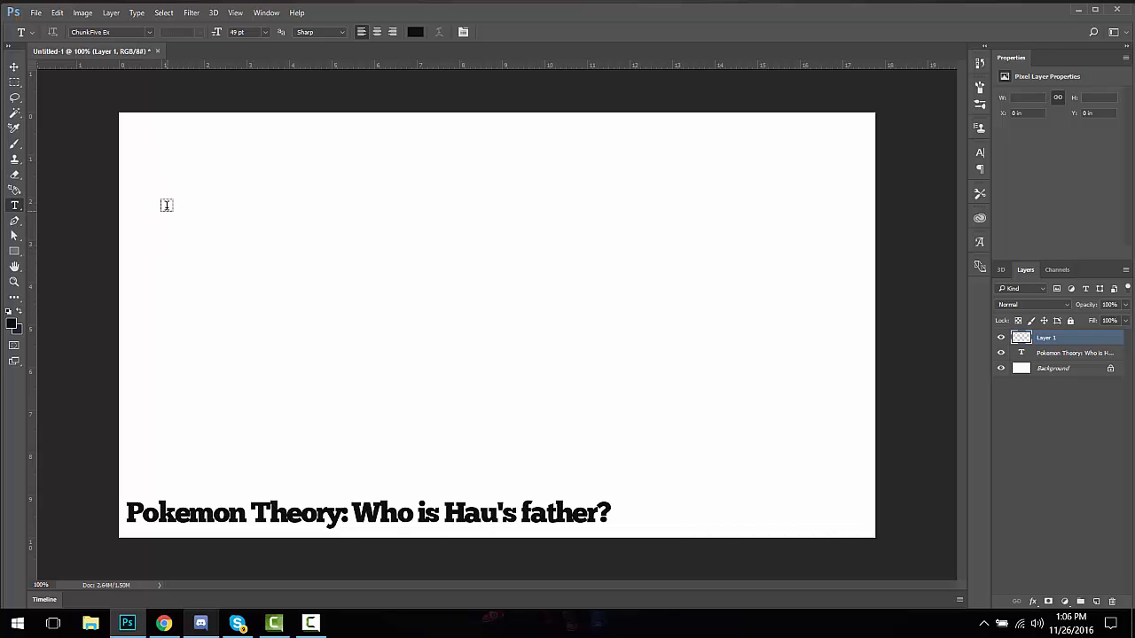
pyautogui.click(149, 34)
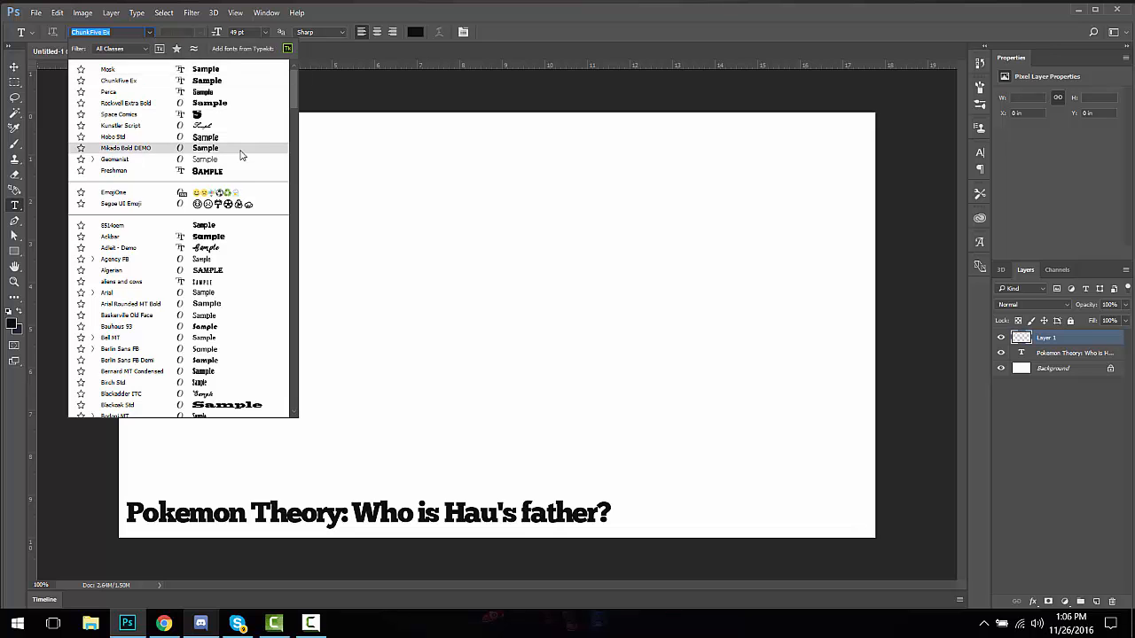
pyautogui.scroll(-3, 296, 99)
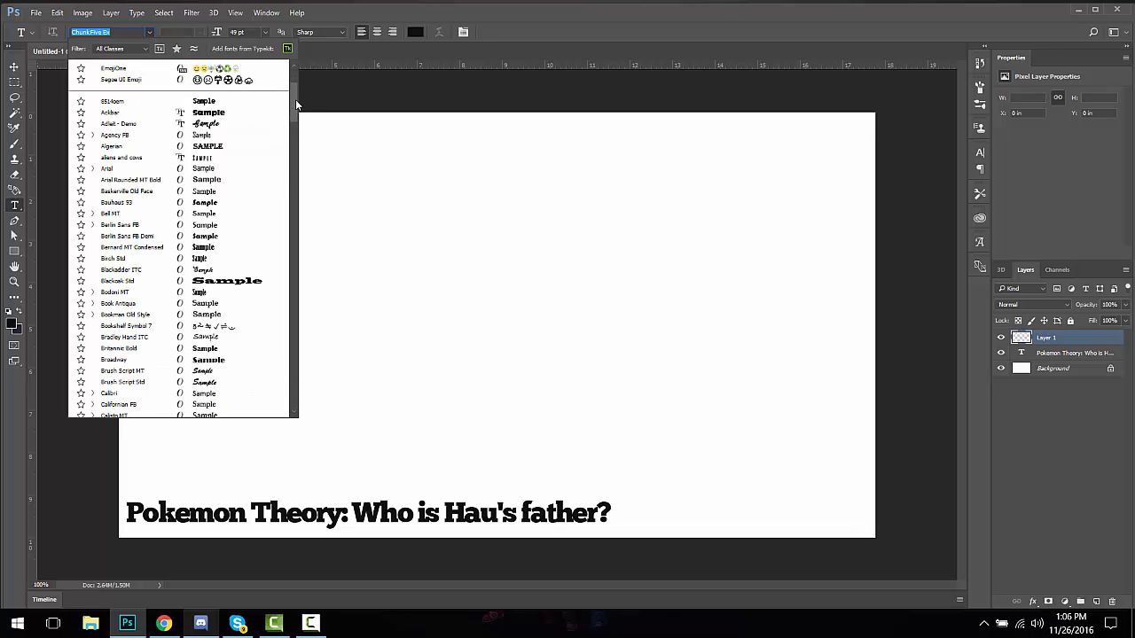
pyautogui.scroll(3, 294, 92)
pyautogui.scroll(-10, 273, 159)
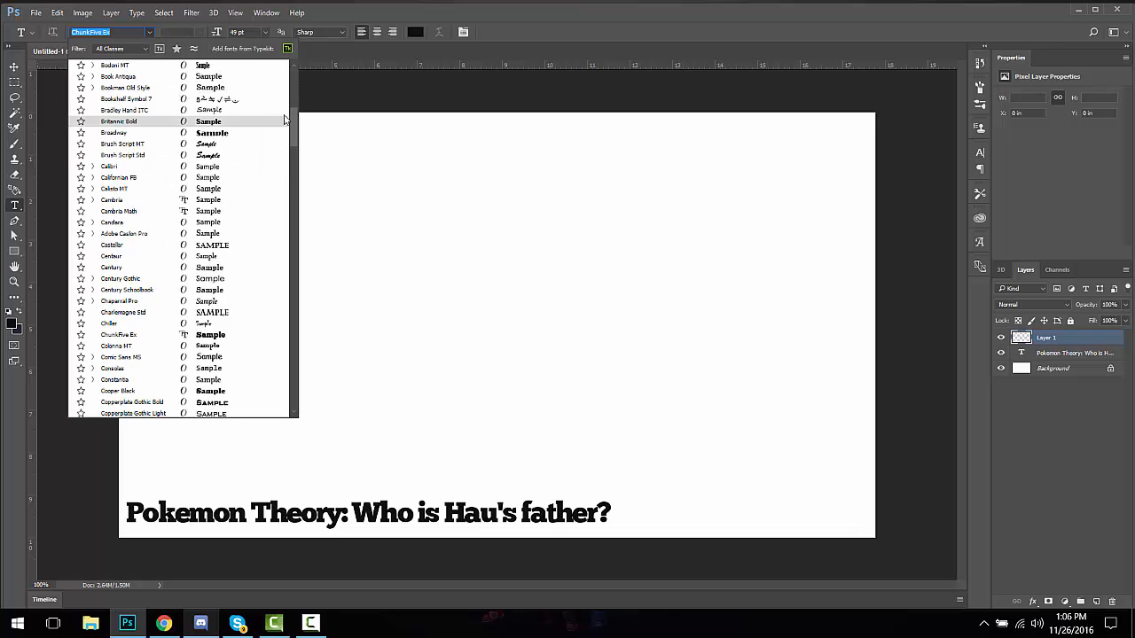
pyautogui.scroll(-18, 274, 163)
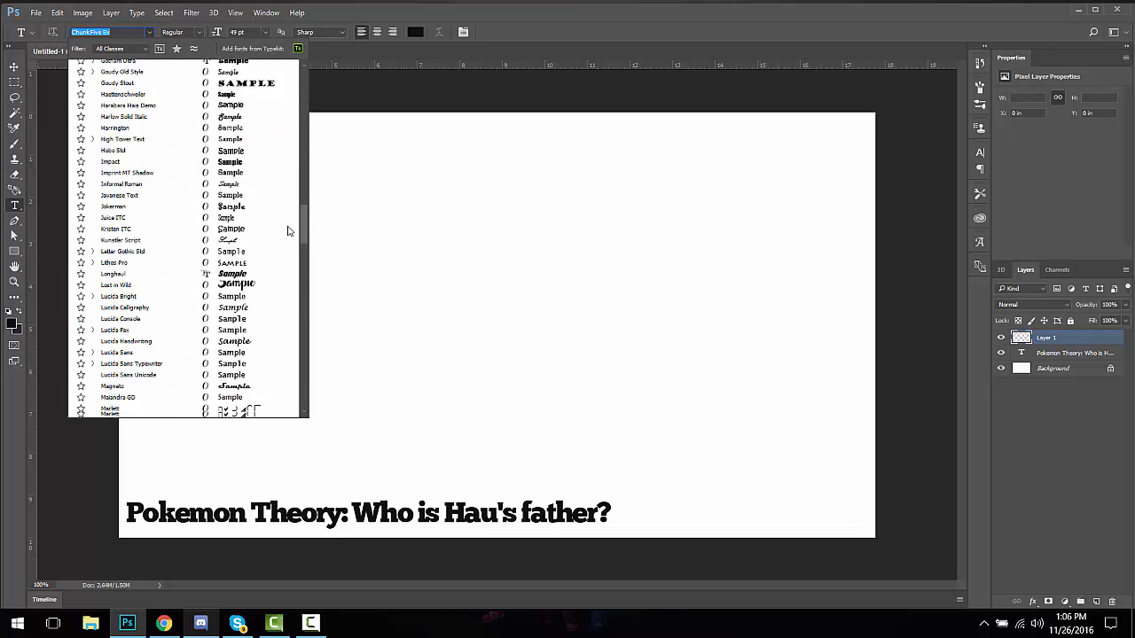
pyautogui.moveTo(299, 241); pyautogui.dragTo(312, 312)
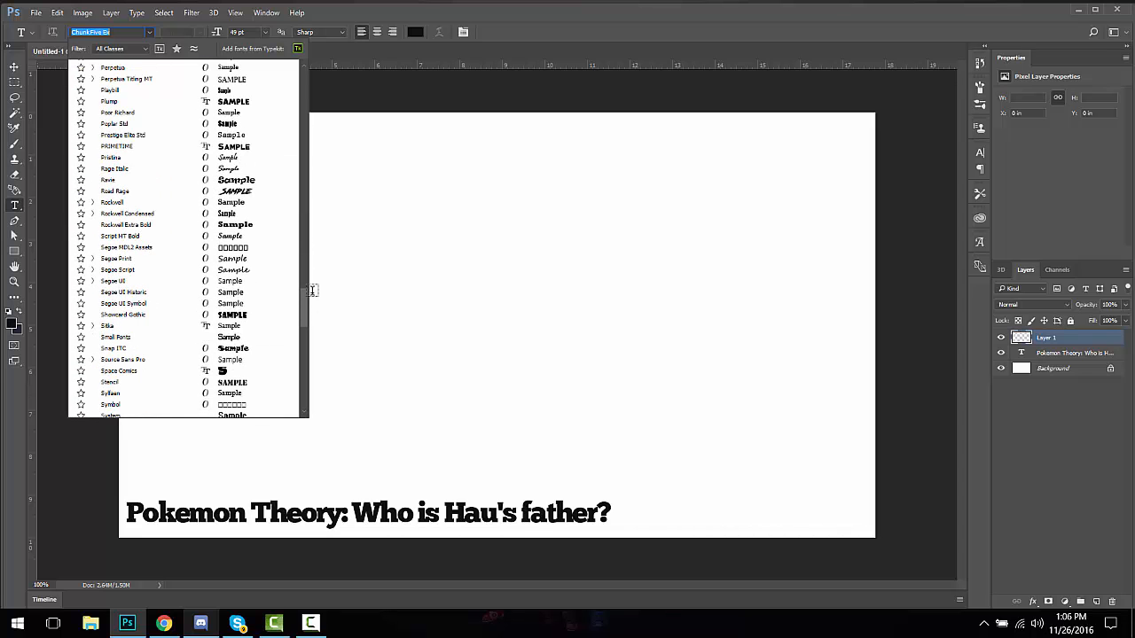
pyautogui.click(124, 101)
# Step: Add the text "POKEMON THEORY:" in the upper-left area of the canvas
pyautogui.click(206, 196)
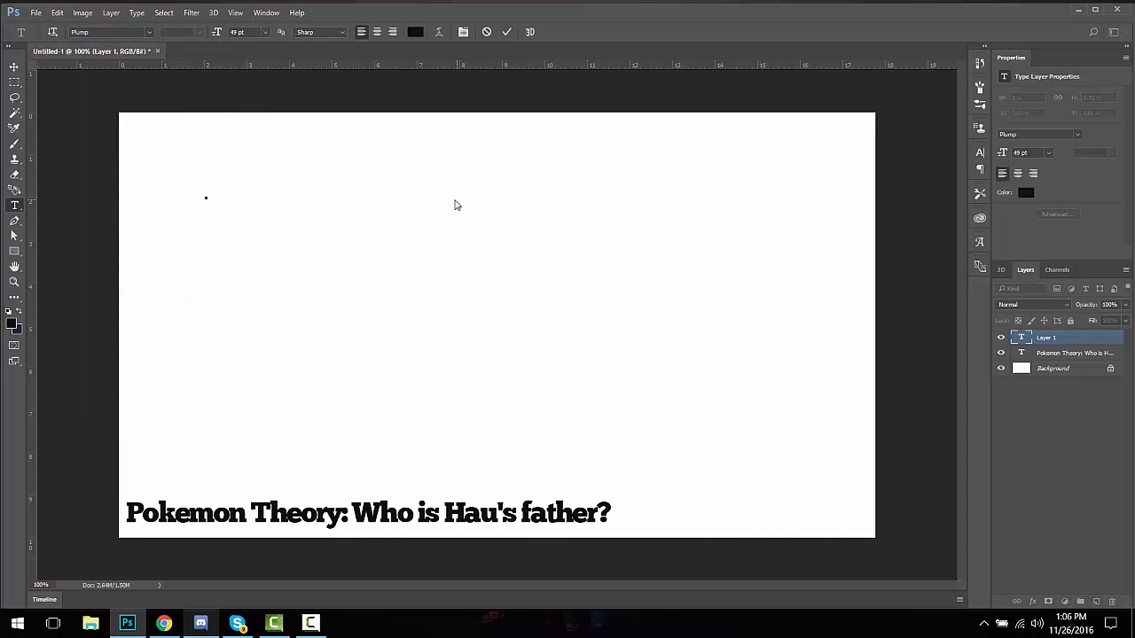
pyautogui.write('POKEMON')
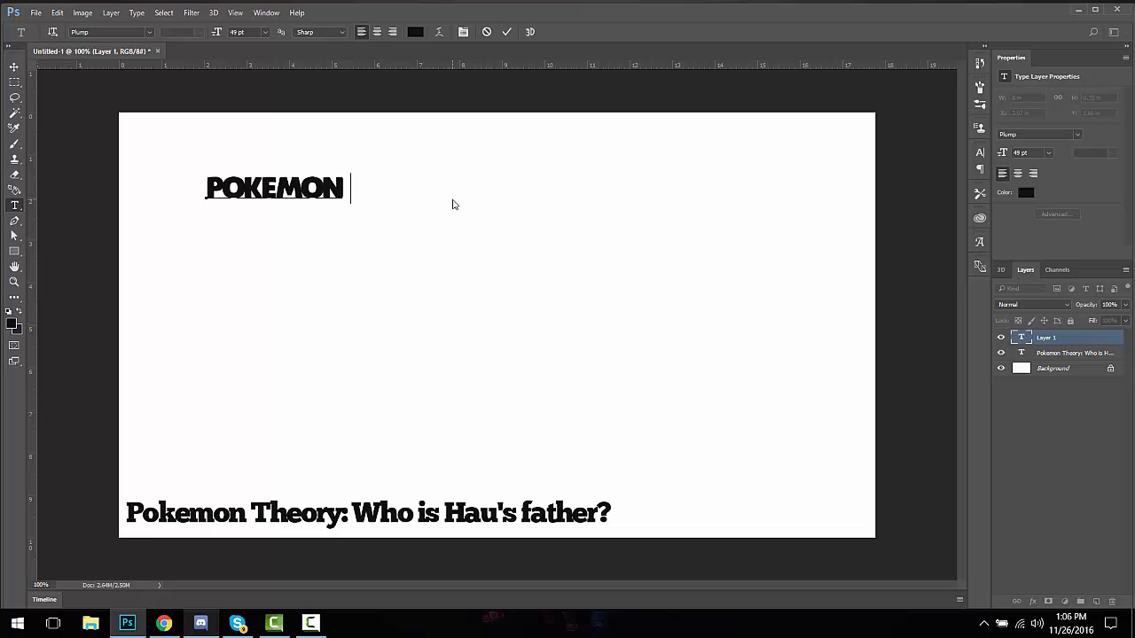
pyautogui.write(' THEORY')
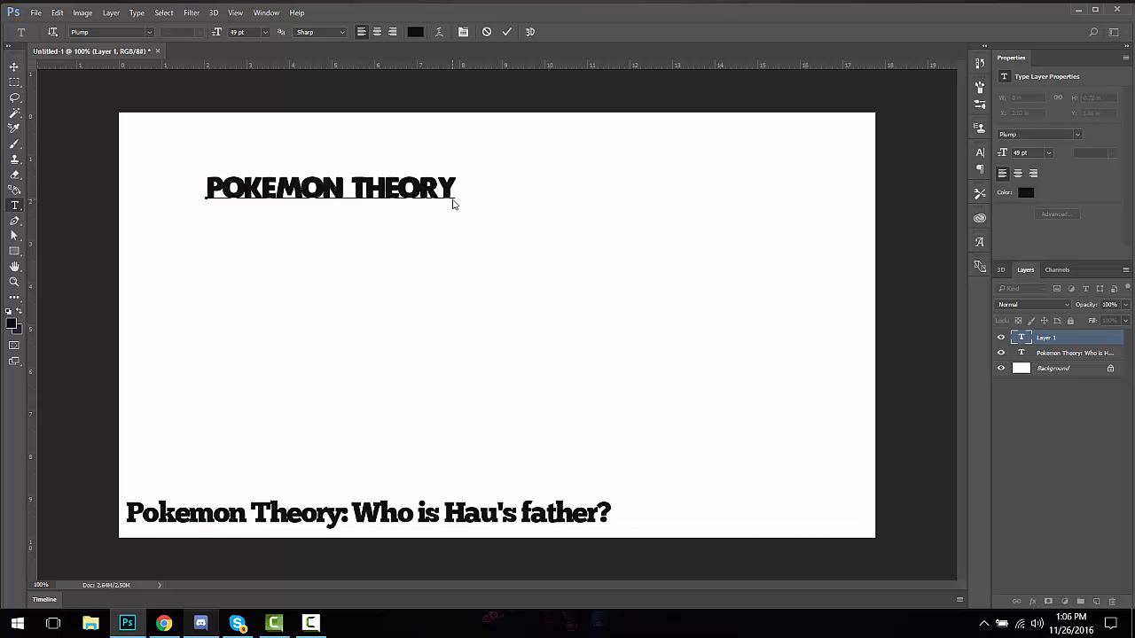
pyautogui.write('{')
pyautogui.press('BackSpace')
# Step: Set the "POKEMON THEORY:" text to 36 pt, widen its letter tracking, and commit the text
pyautogui.moveTo(464, 188); pyautogui.dragTo(206, 192)
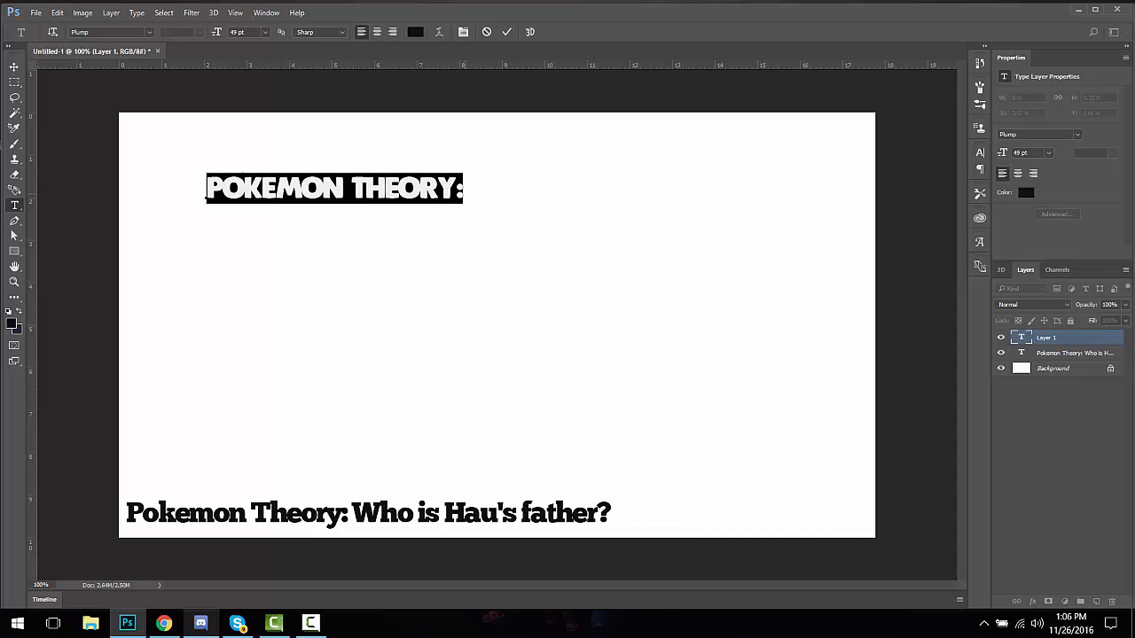
pyautogui.click(980, 152)
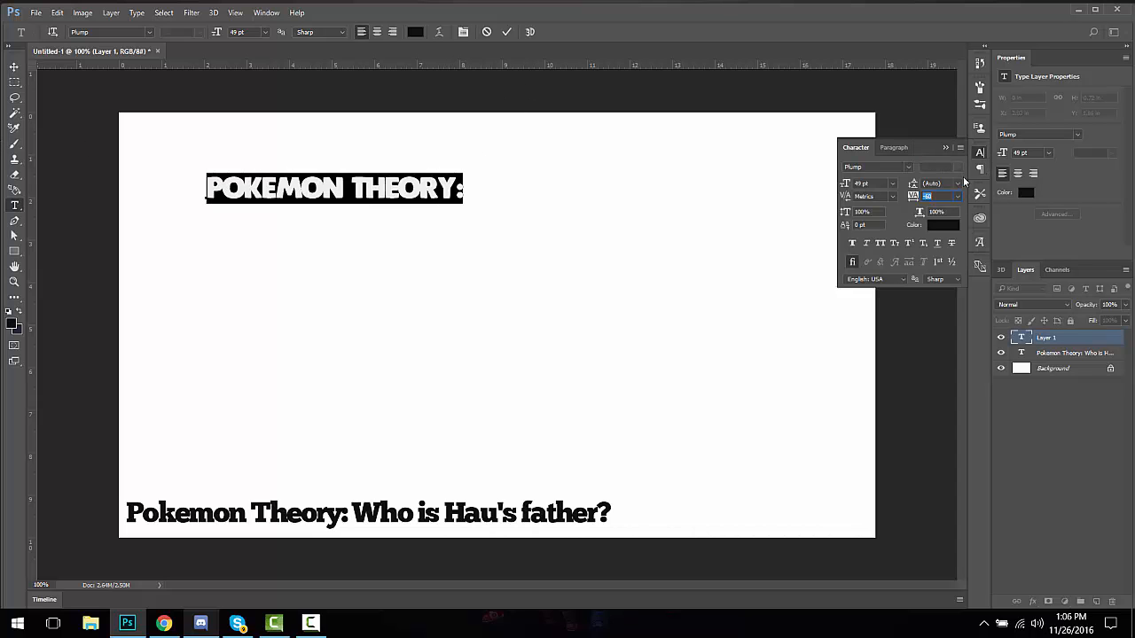
pyautogui.scroll(-13, 883, 183)
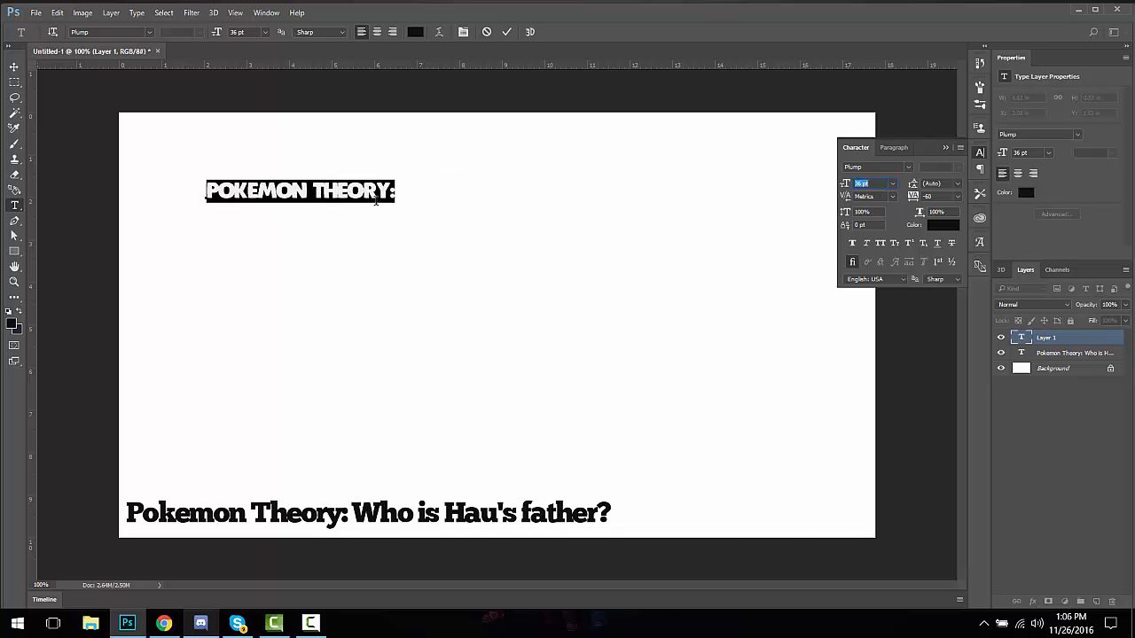
pyautogui.scroll(20, 940, 197)
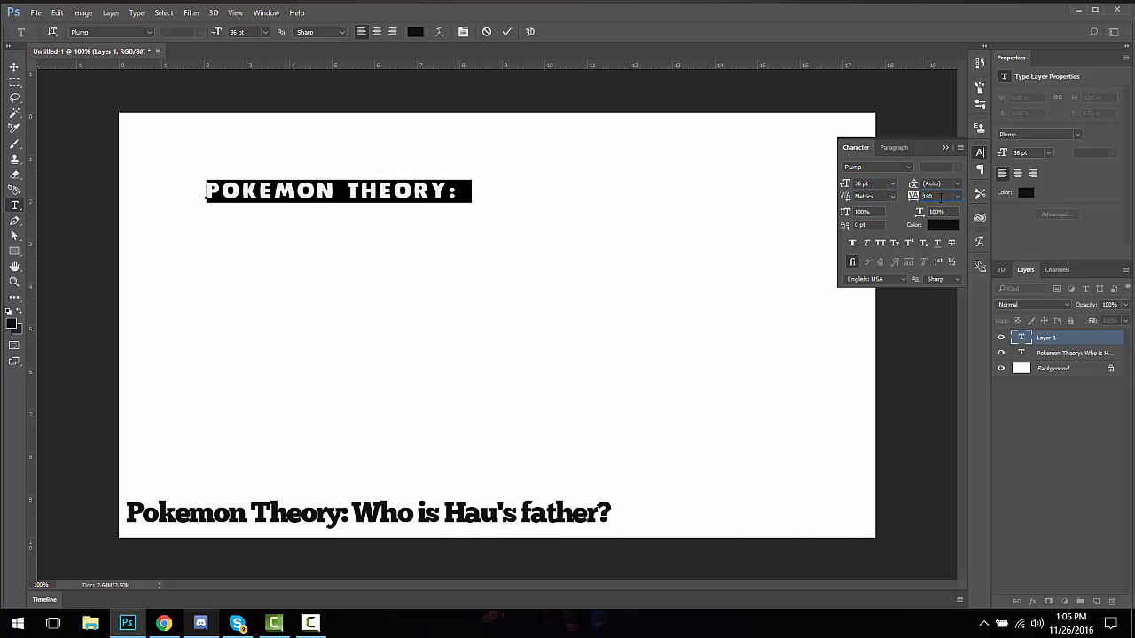
pyautogui.scroll(-15, 937, 196)
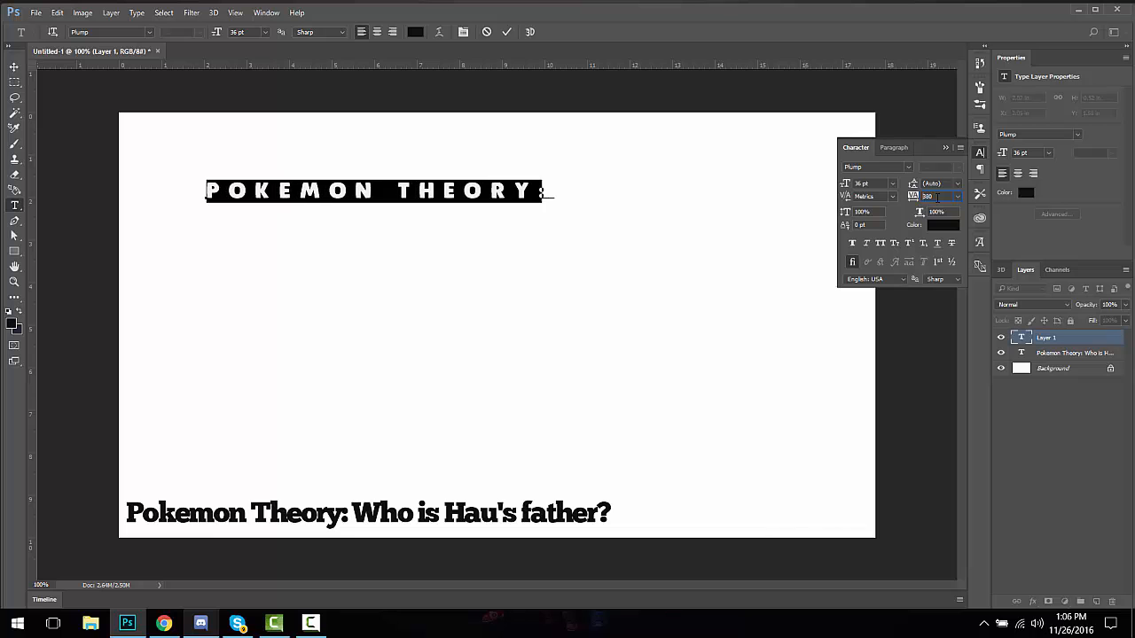
pyautogui.click(945, 147)
pyautogui.click(13, 67)
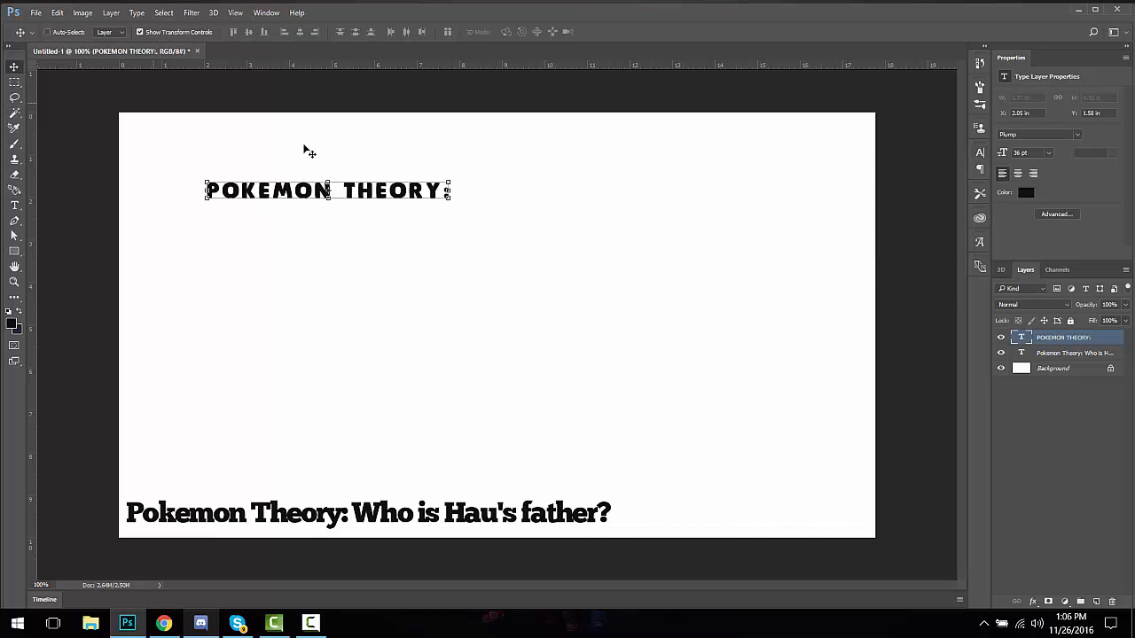
# Step: Try stretching the "POKEMON THEORY:" text horizontally to about 240% width and undo the transform
pyautogui.moveTo(449, 192); pyautogui.dragTo(789, 191)
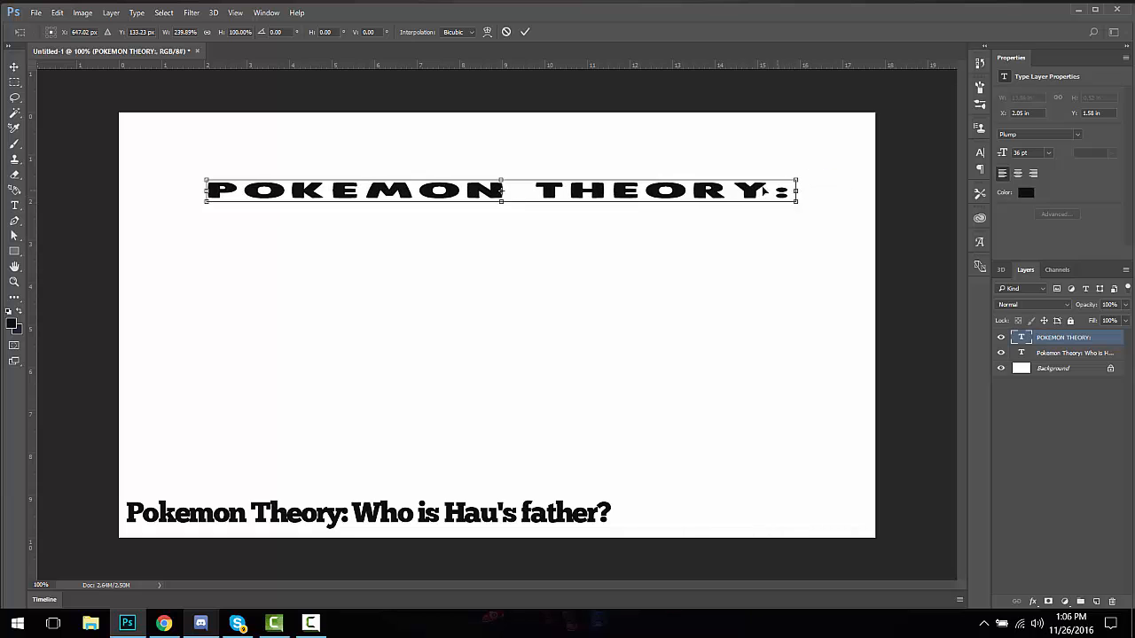
pyautogui.press('Return')
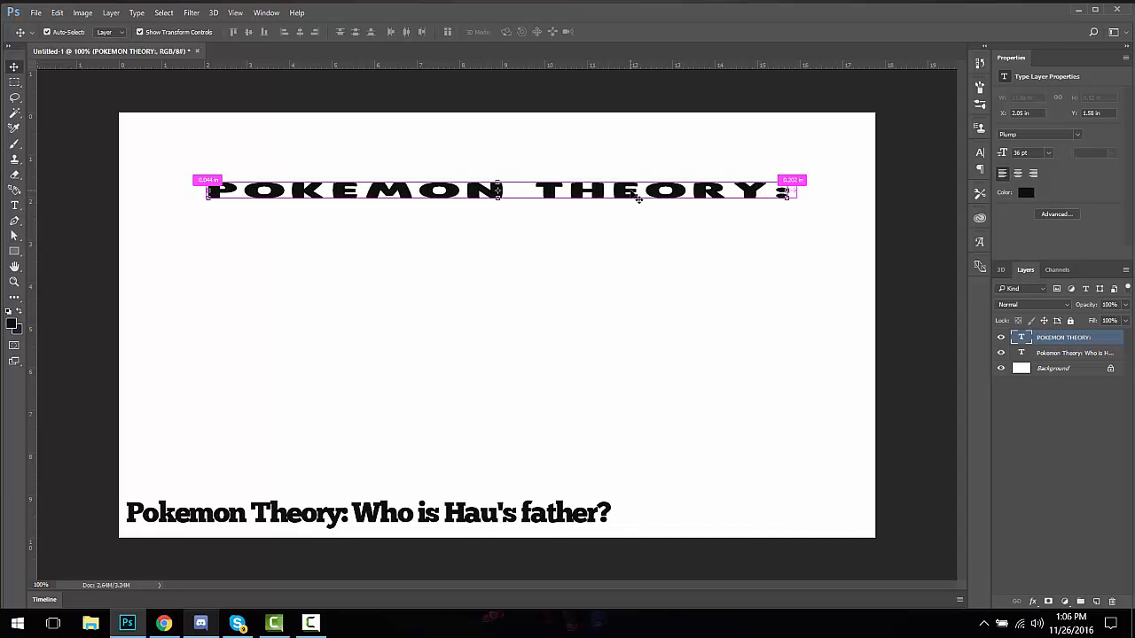
pyautogui.hotkey('ctrl', 'z')
# Step: Set the letter tracking of the whole "POKEMON THEORY:" text to -20
pyautogui.click(14, 207)
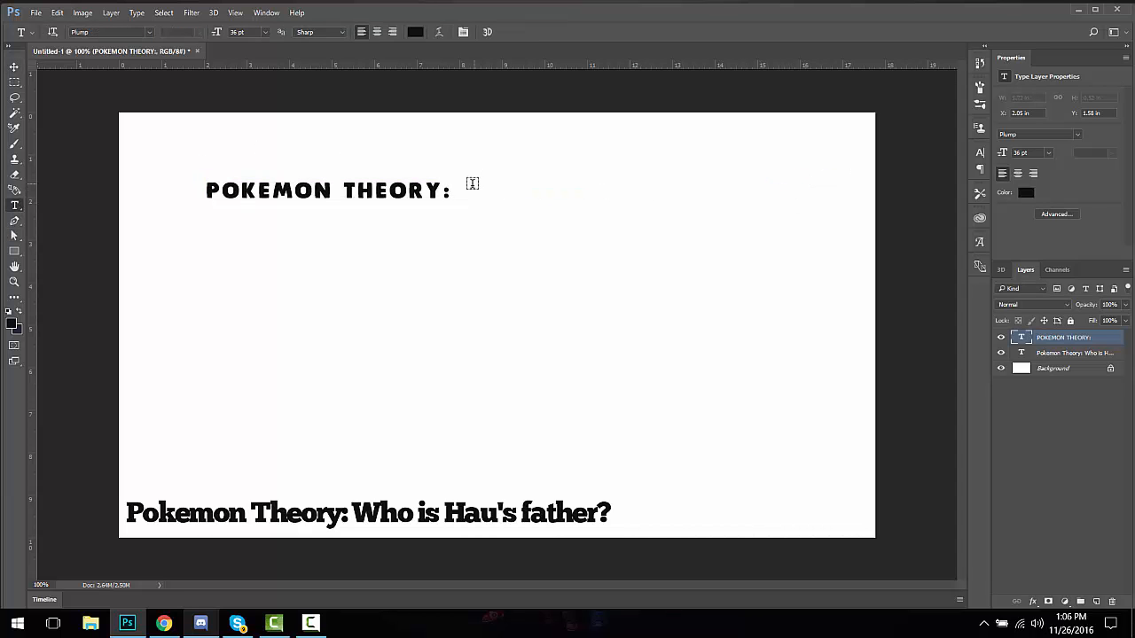
pyautogui.moveTo(452, 193); pyautogui.dragTo(89, 161)
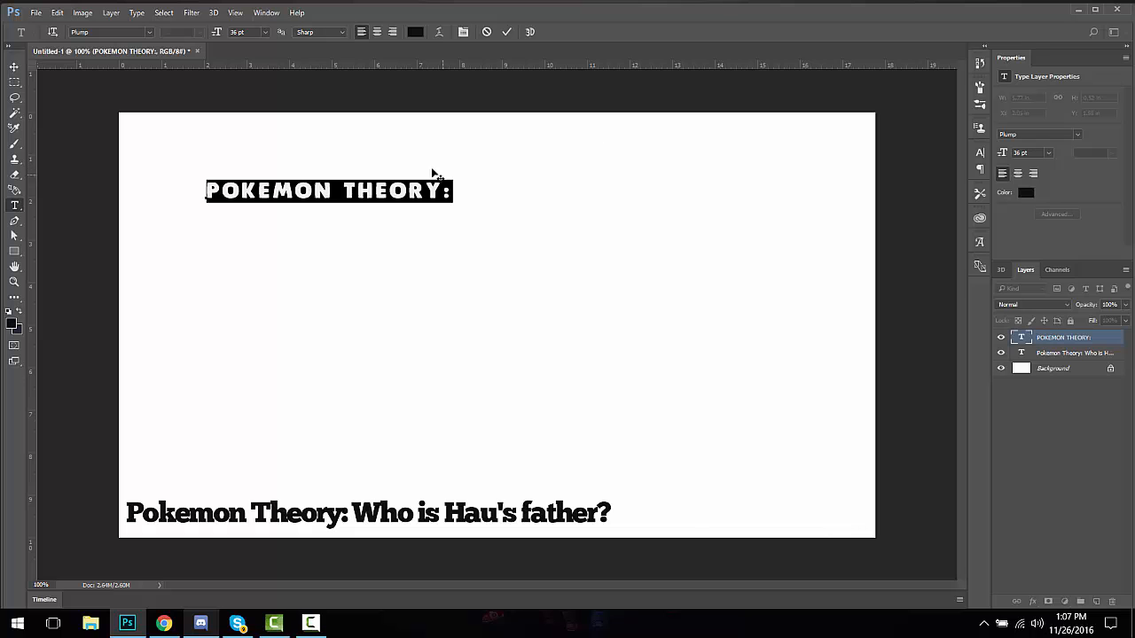
pyautogui.click(981, 152)
pyautogui.click(981, 153)
pyautogui.click(266, 12)
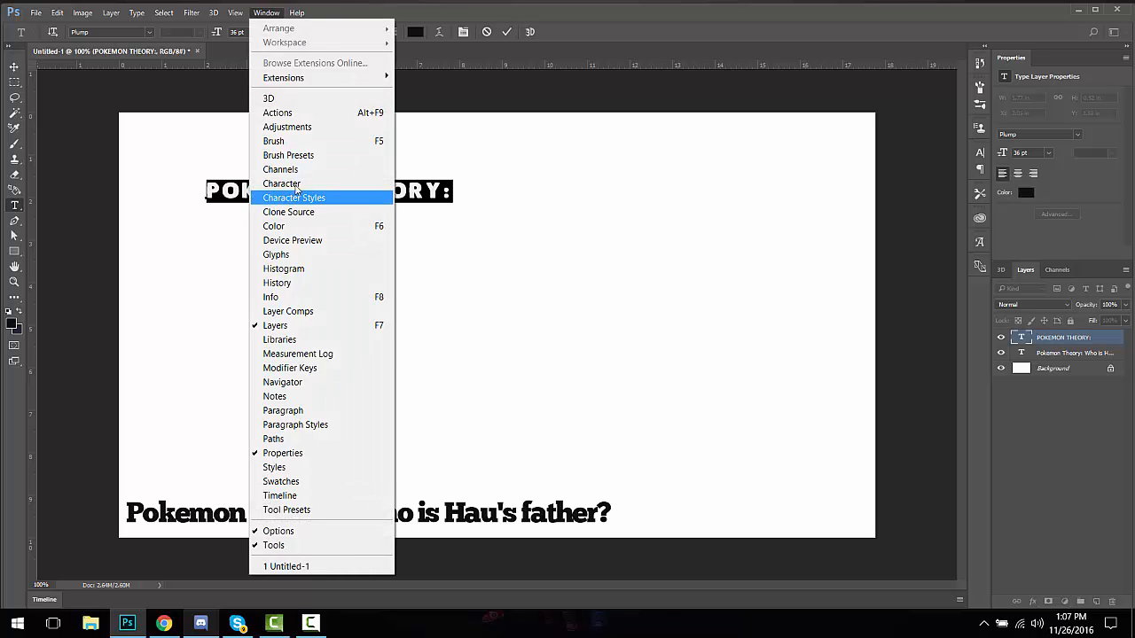
pyautogui.click(974, 154)
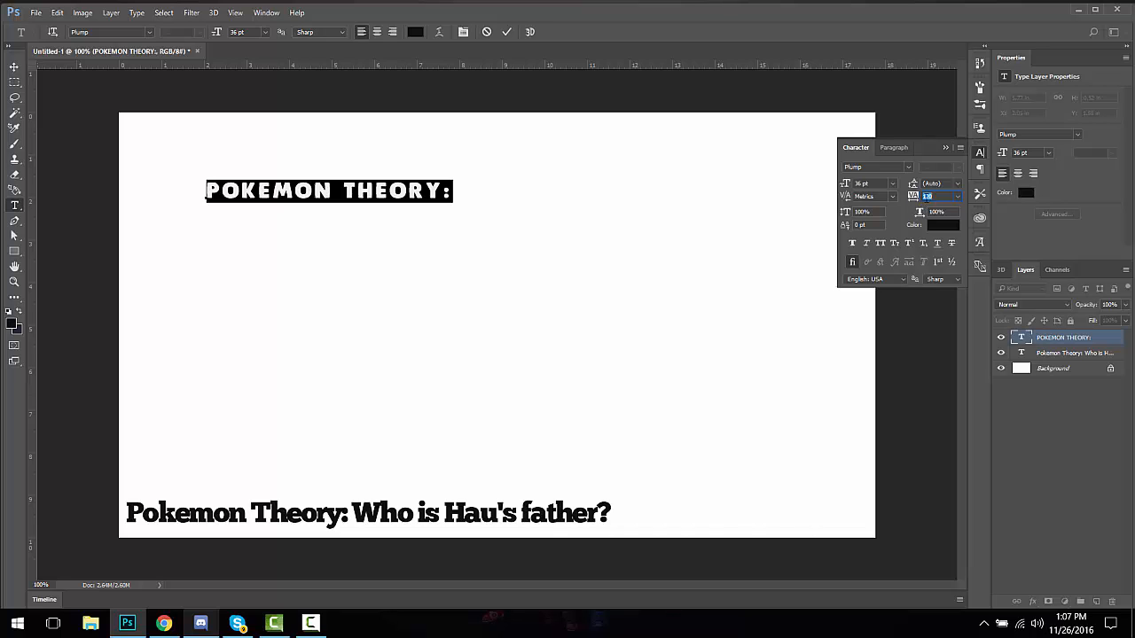
pyautogui.moveTo(939, 197); pyautogui.dragTo(895, 200)
pyautogui.scroll(-8, 937, 198)
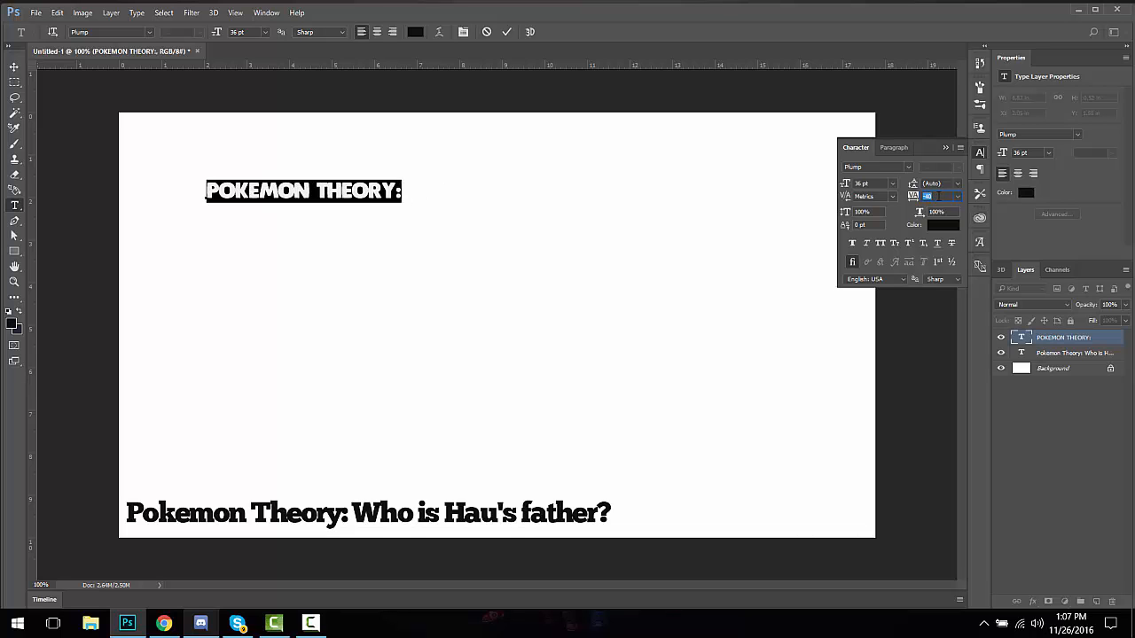
pyautogui.scroll(2, 941, 195)
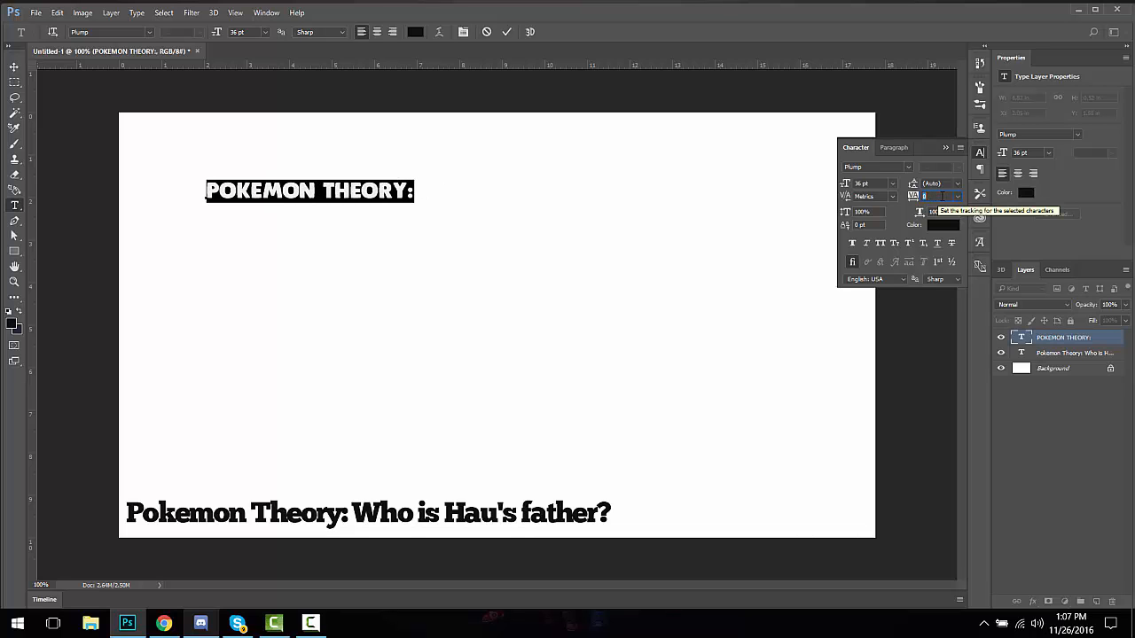
pyautogui.scroll(1, 942, 196)
pyautogui.scroll(-1, 942, 197)
pyautogui.scroll(-1, 942, 196)
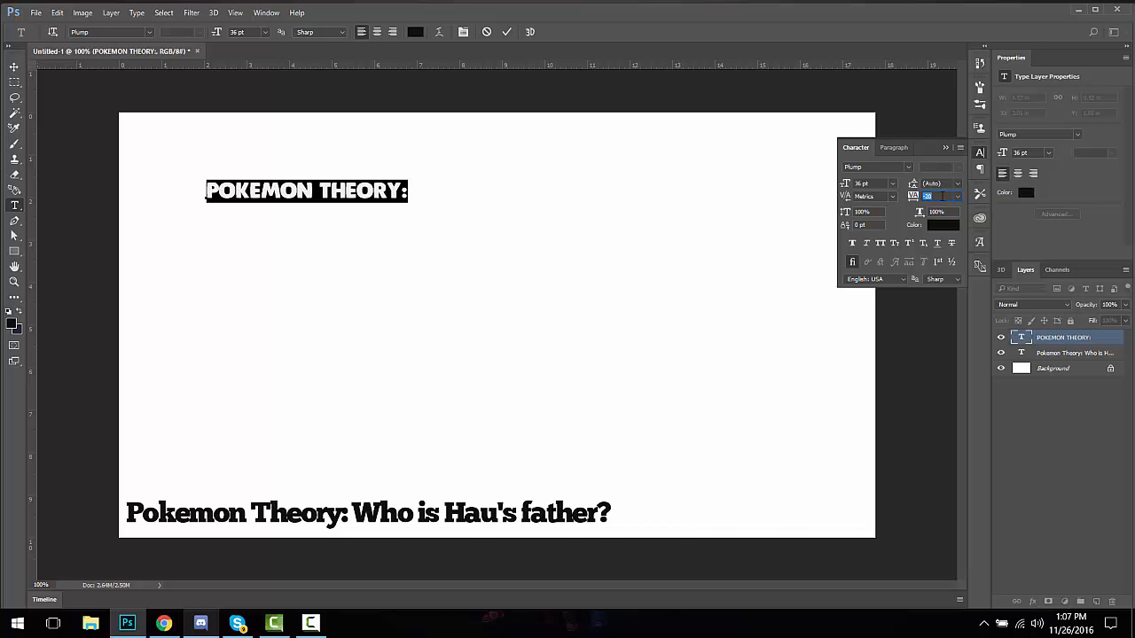
pyautogui.click(945, 147)
# Step: Move the "POKEMON THEORY:" text to about X 3.63 in, Y 1.95 in, and place a duplicate directly below at about Y 2.9 in
pyautogui.click(13, 66)
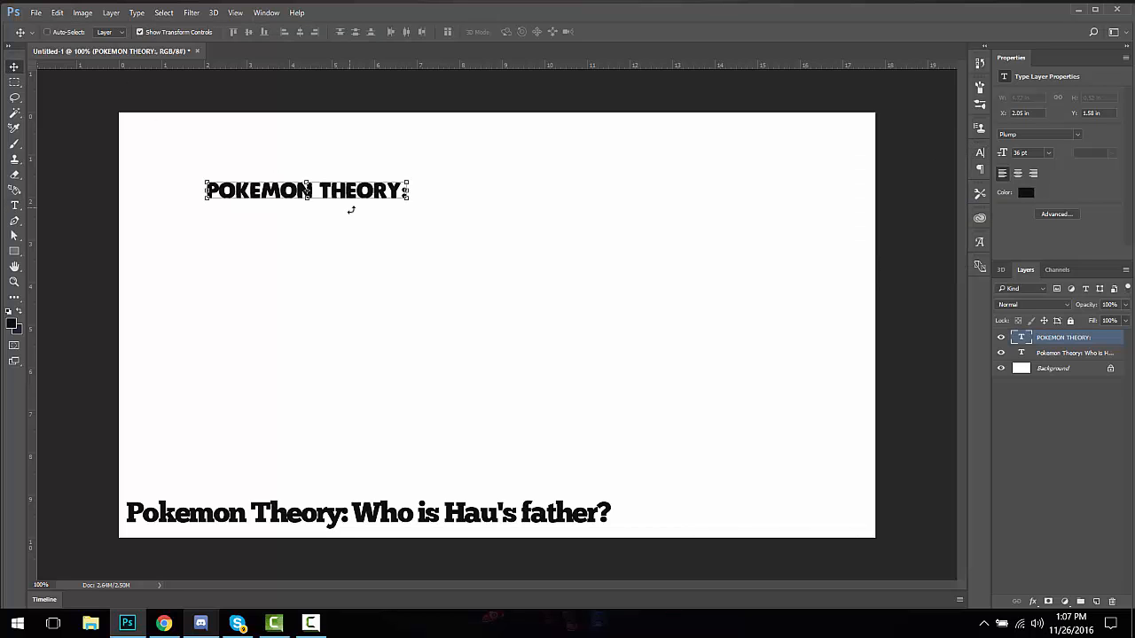
pyautogui.moveTo(421, 195); pyautogui.dragTo(489, 211)
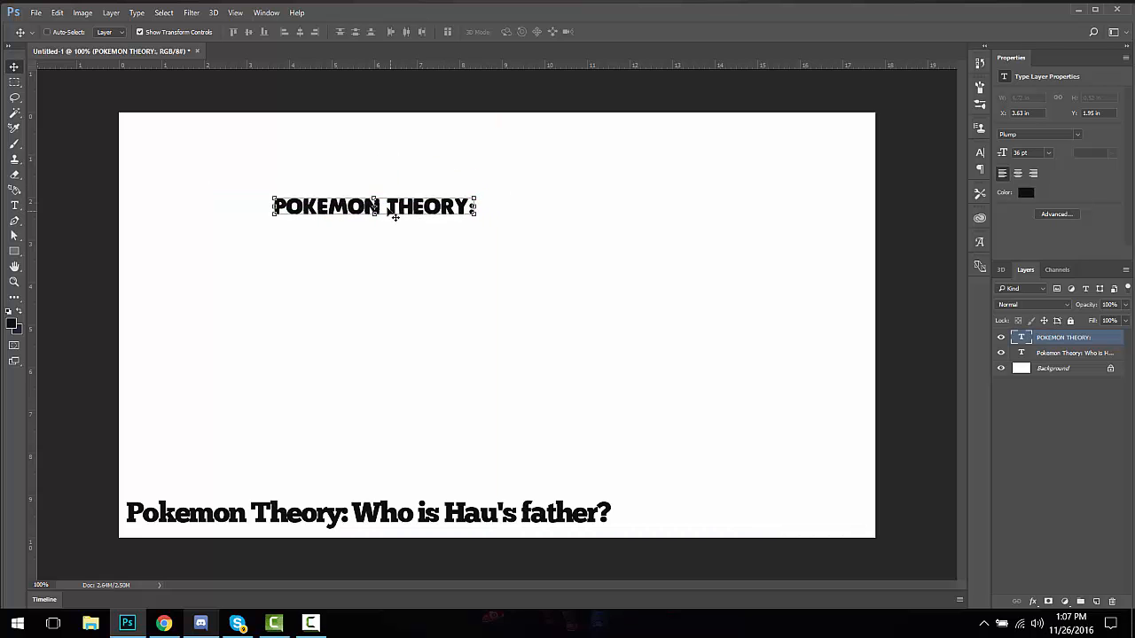
pyautogui.moveTo(417, 216); pyautogui.dragTo(405, 252)
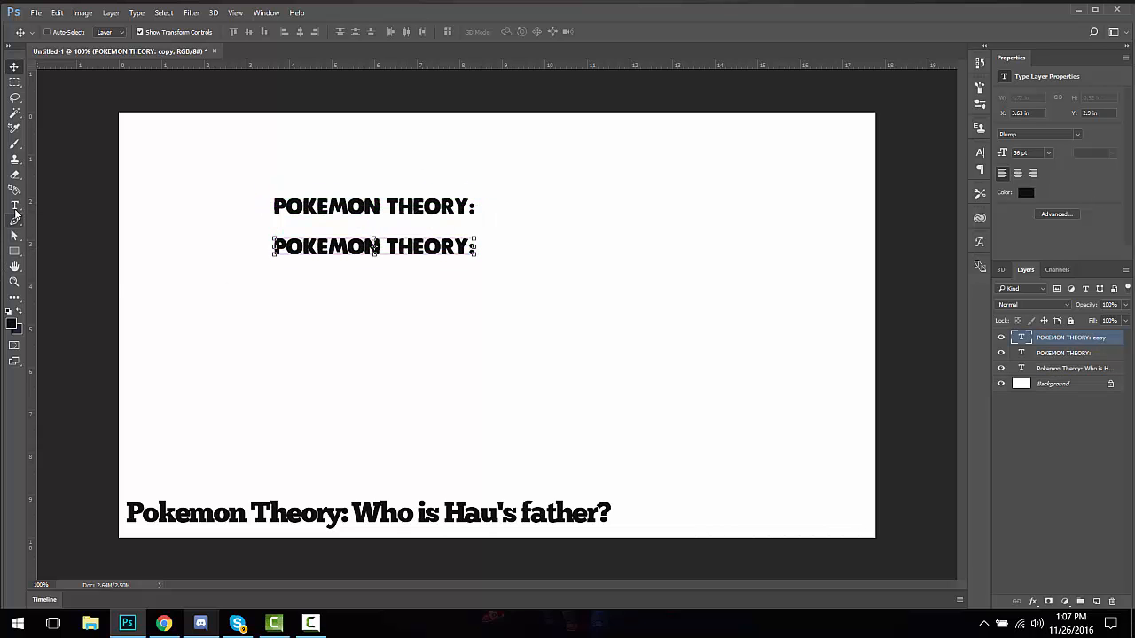
# Step: Replace the text of the lower "POKEMON THEORY:" copy with "WHO IS HAU'S"
pyautogui.press('t')
pyautogui.moveTo(272, 239); pyautogui.dragTo(476, 252)
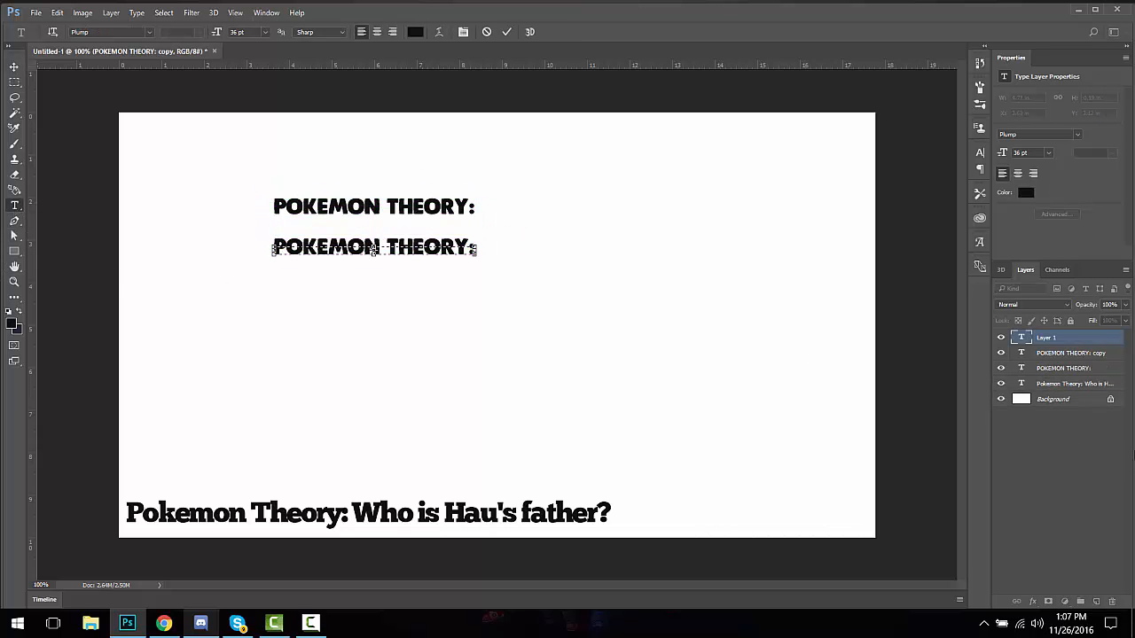
pyautogui.press('Escape')
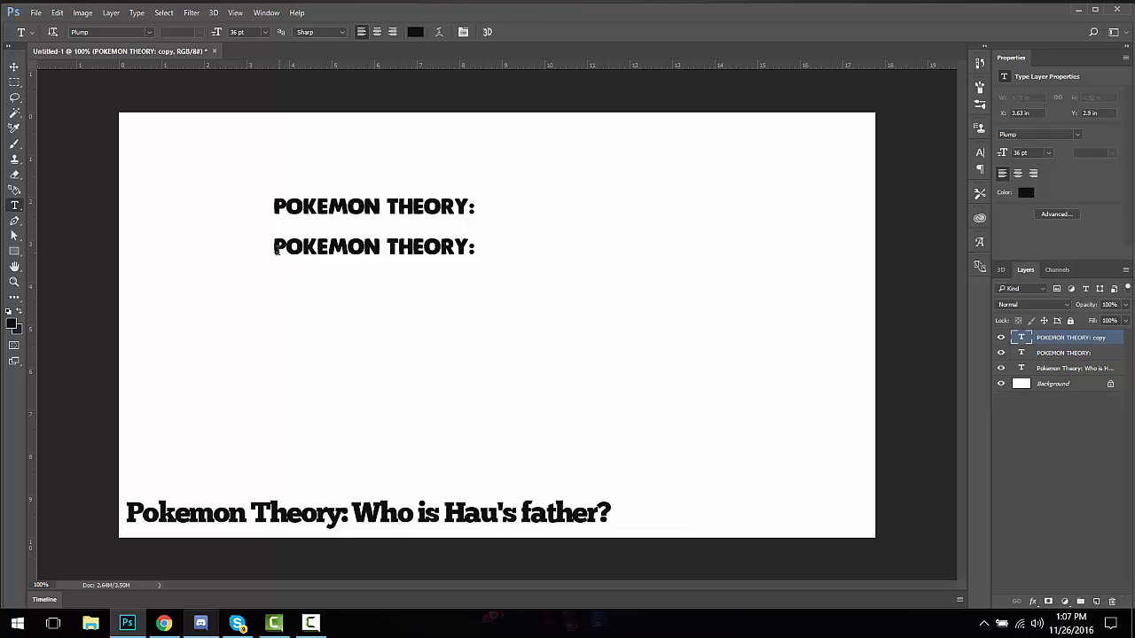
pyautogui.moveTo(275, 249); pyautogui.dragTo(502, 244)
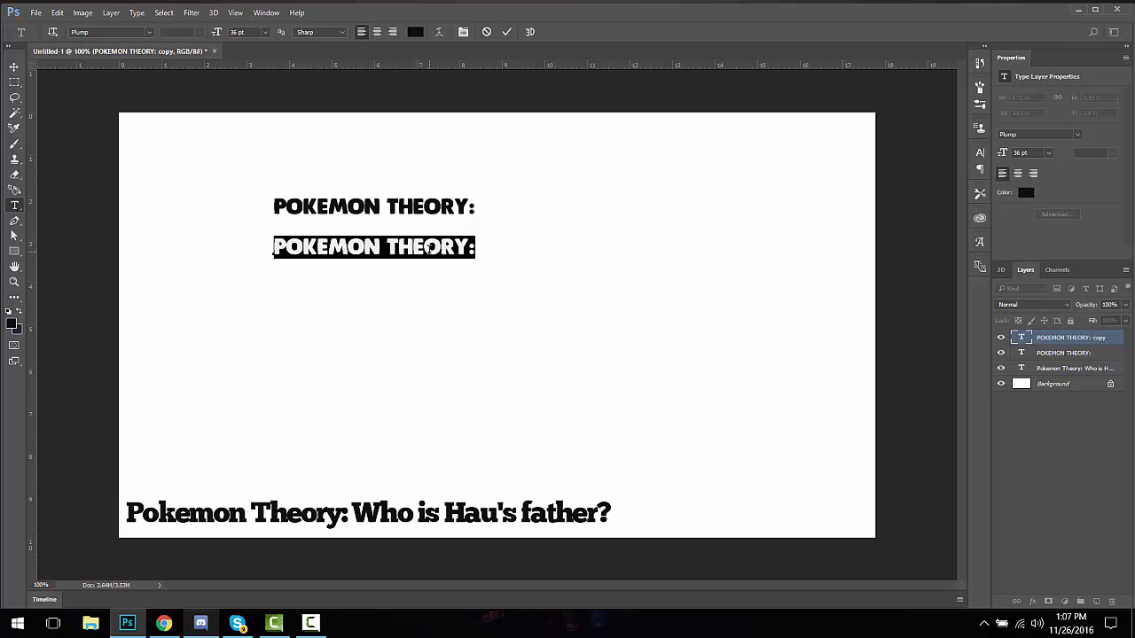
pyautogui.write('WHI')
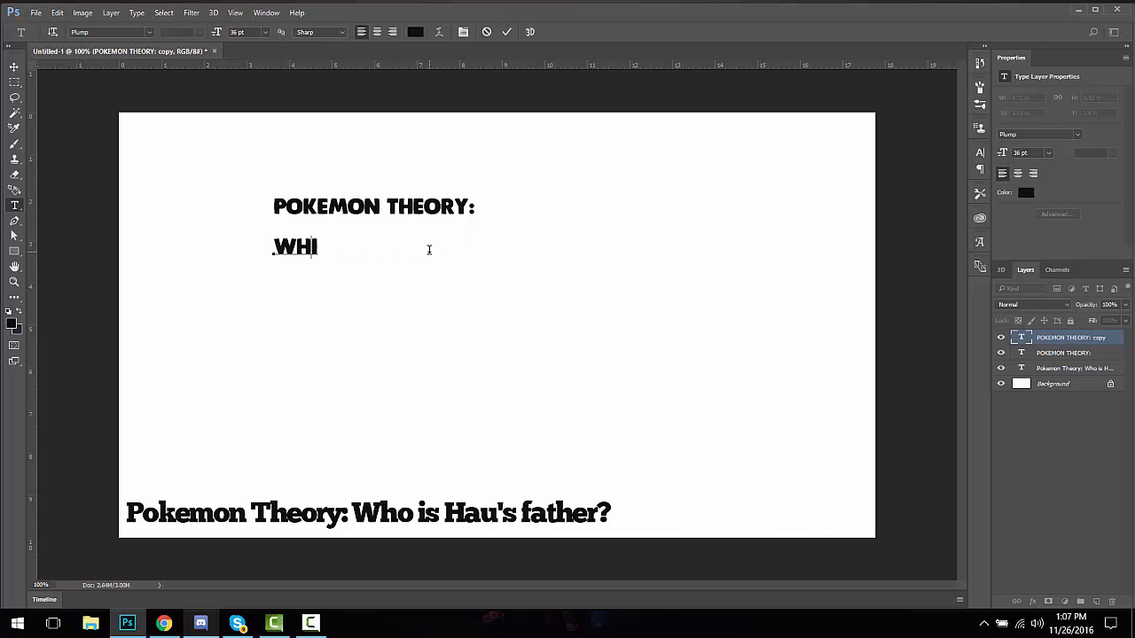
pyautogui.write('O IS H')
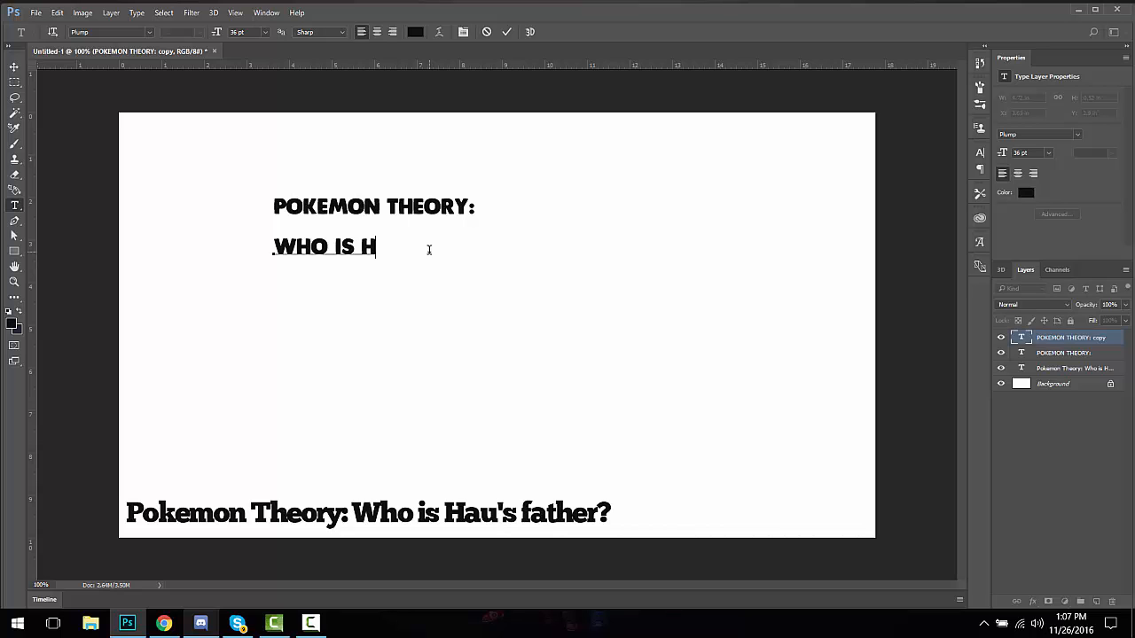
pyautogui.write('AU"S')
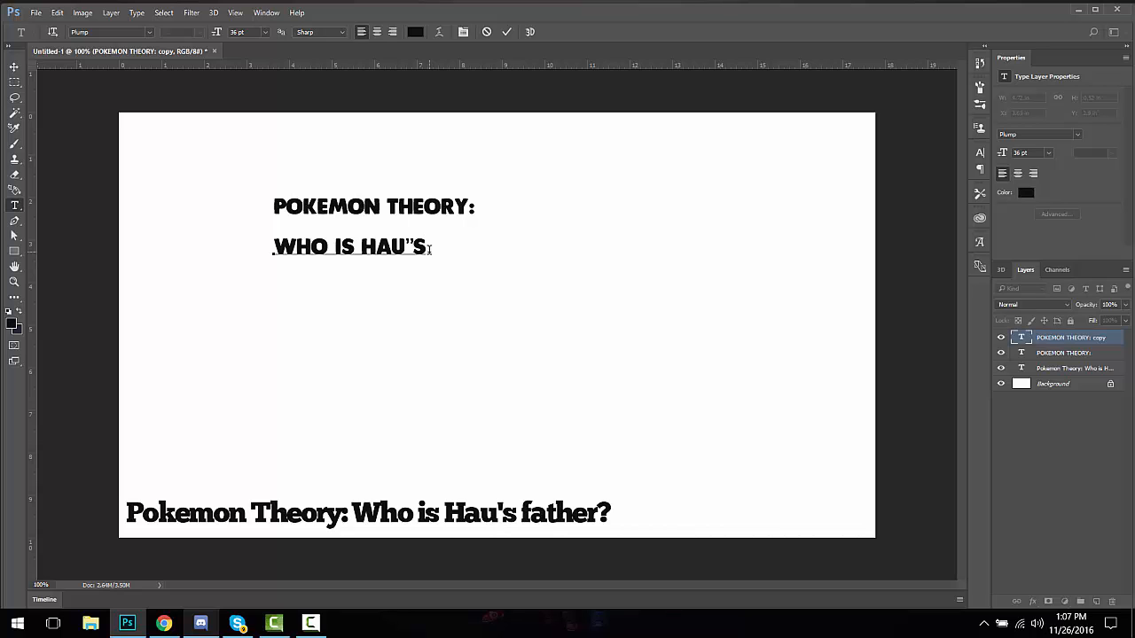
pyautogui.press('BackSpace')
pyautogui.press('BackSpace')
pyautogui.write("'S")
# Step: Set the "WHO IS HAU'S" text to -40 tracking and 78 pt size
pyautogui.moveTo(429, 249); pyautogui.dragTo(199, 205)
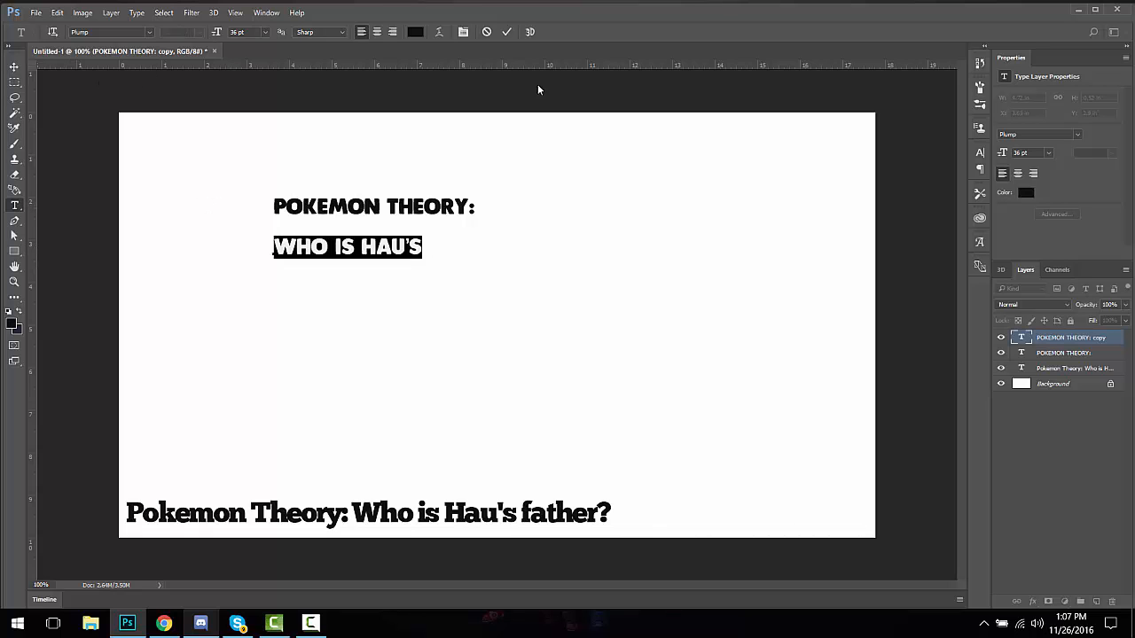
pyautogui.click(980, 152)
pyautogui.click(942, 196)
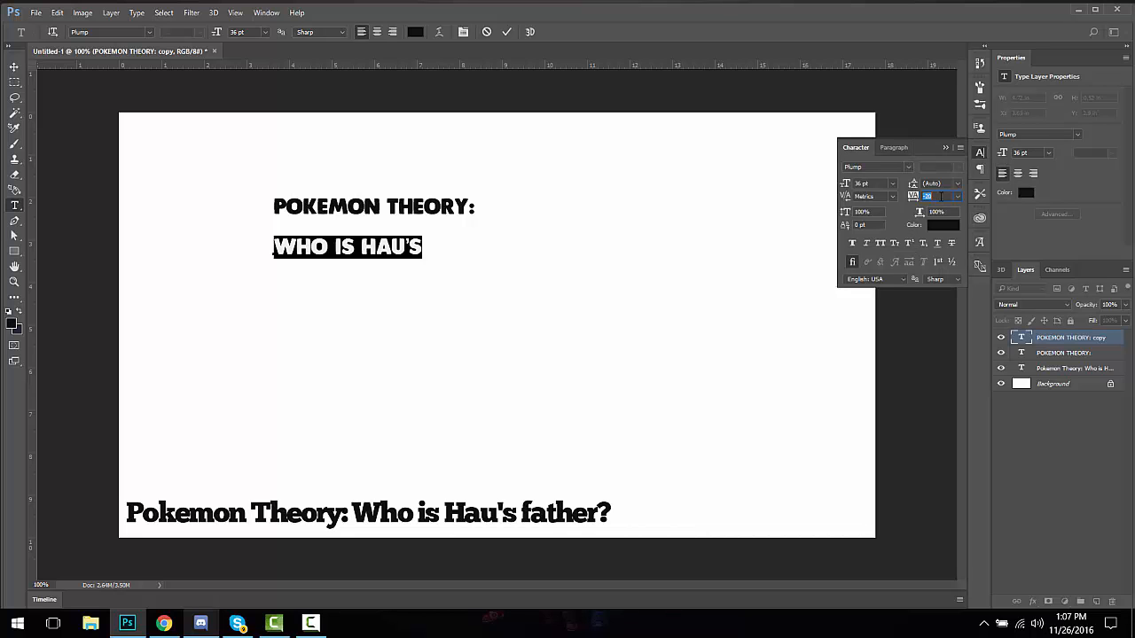
pyautogui.scroll(-2, 942, 197)
pyautogui.scroll(1, 942, 196)
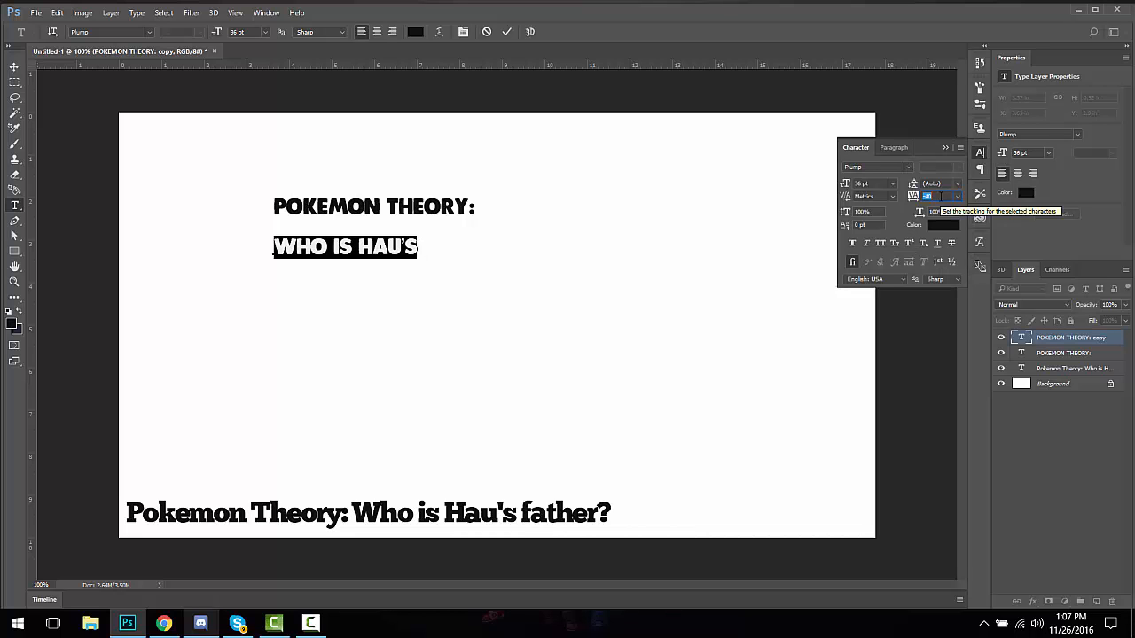
pyautogui.click(945, 147)
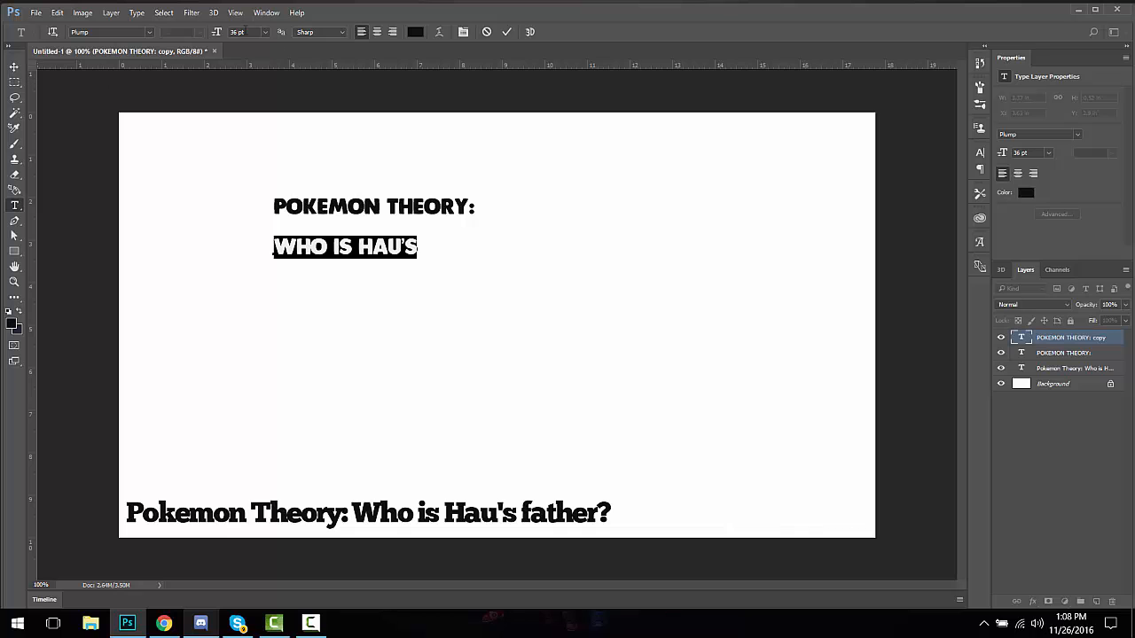
pyautogui.scroll(20, 251, 32)
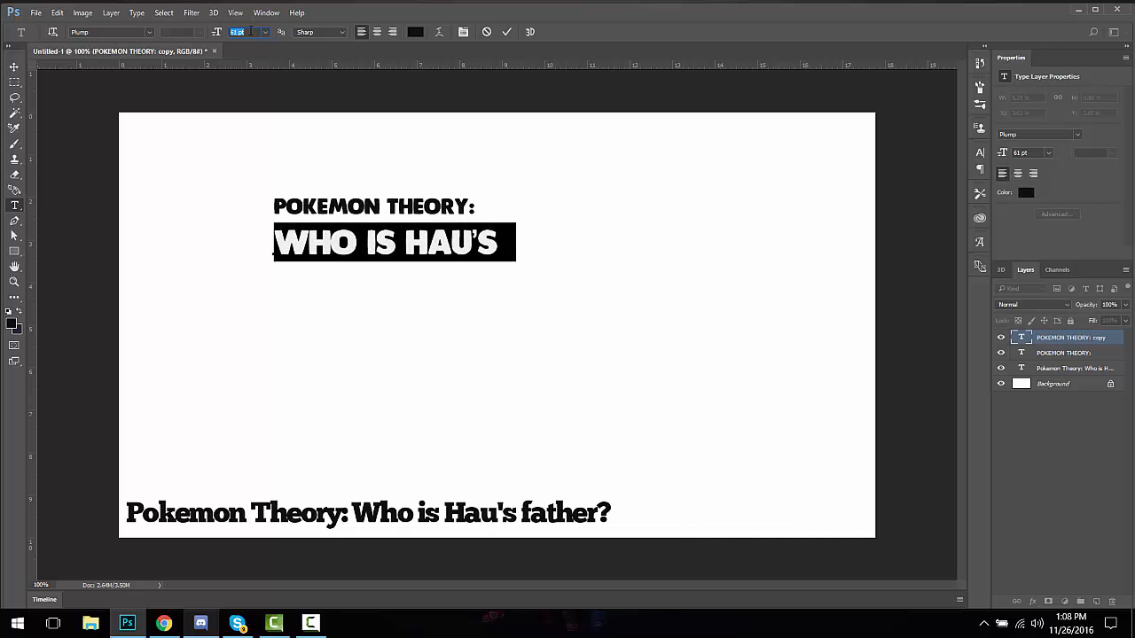
pyautogui.scroll(11, 251, 32)
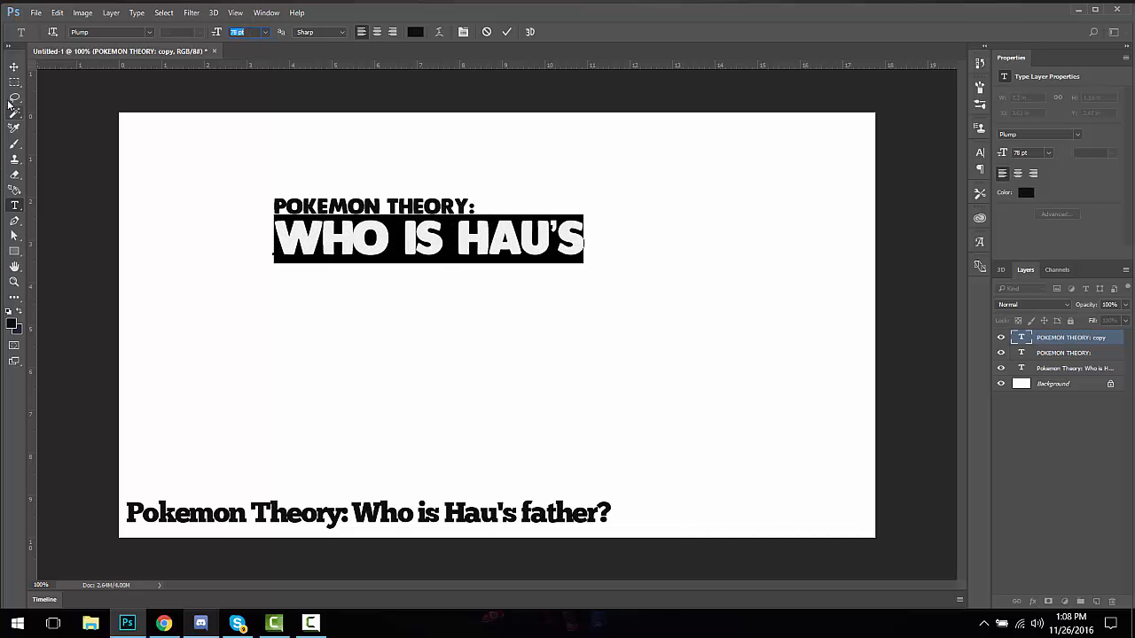
# Step: Center the "WHO IS HAU'S" text beneath "POKEMON THEORY:" and hide the original "Pokemon Theory: Who is Hau's father?" layer
pyautogui.click(13, 66)
pyautogui.moveTo(523, 247); pyautogui.dragTo(476, 243)
pyautogui.moveTo(465, 239)
pyautogui.mouseDown()
pyautogui.moveTo(479, 243)
pyautogui.moveTo(445, 243)
pyautogui.mouseUp()
pyautogui.click(1001, 368)
pyautogui.click(14, 98)
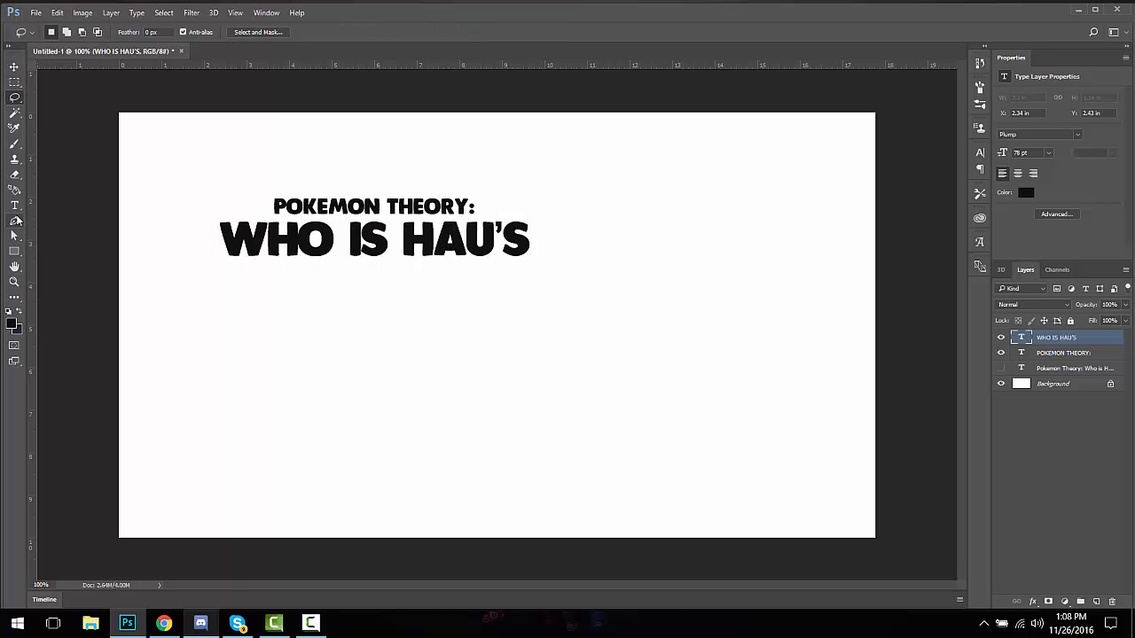
# Step: Tighten the spaces before and after "IS" in the "WHO IS HAU'S" text to -140 tracking
pyautogui.click(14, 205)
pyautogui.moveTo(236, 246); pyautogui.dragTo(633, 244)
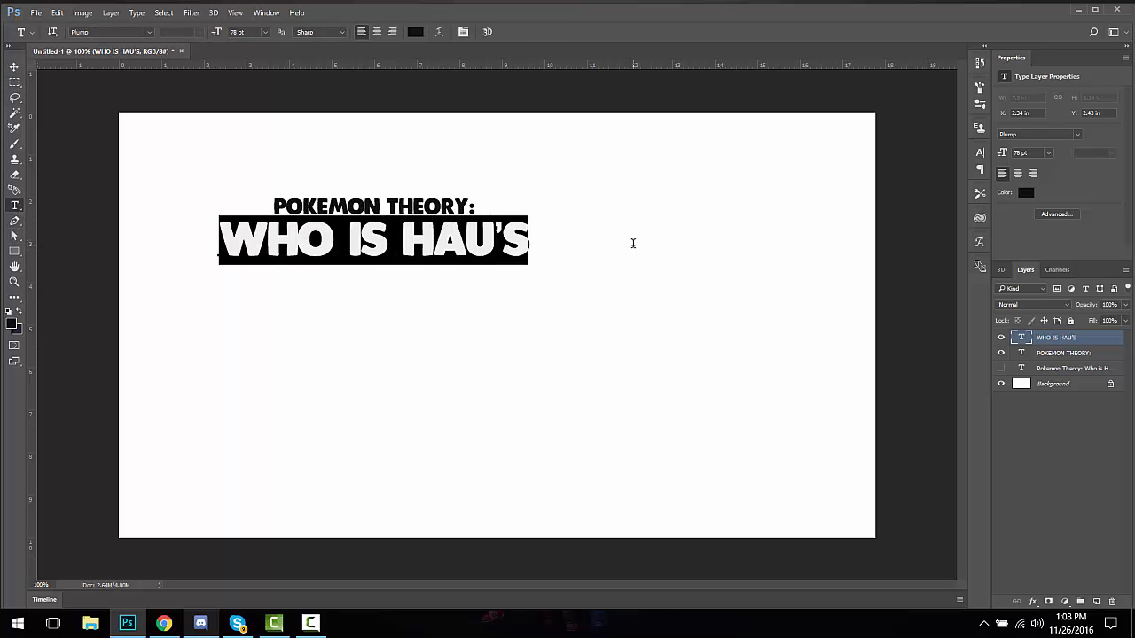
pyautogui.moveTo(403, 241); pyautogui.dragTo(387, 241)
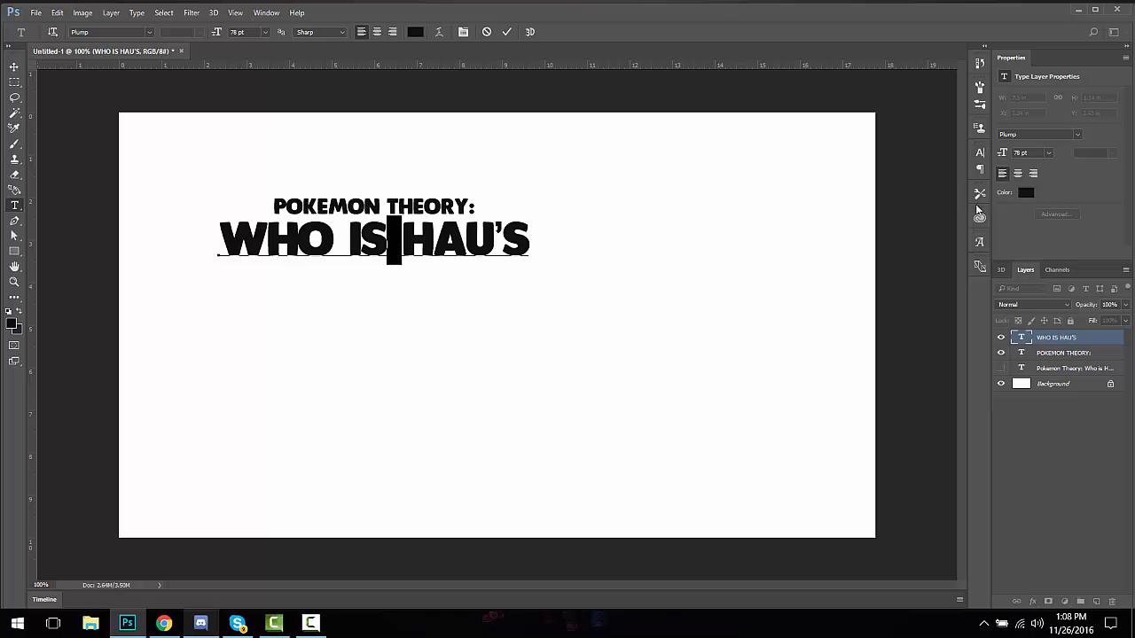
pyautogui.click(980, 152)
pyautogui.scroll(-5, 942, 195)
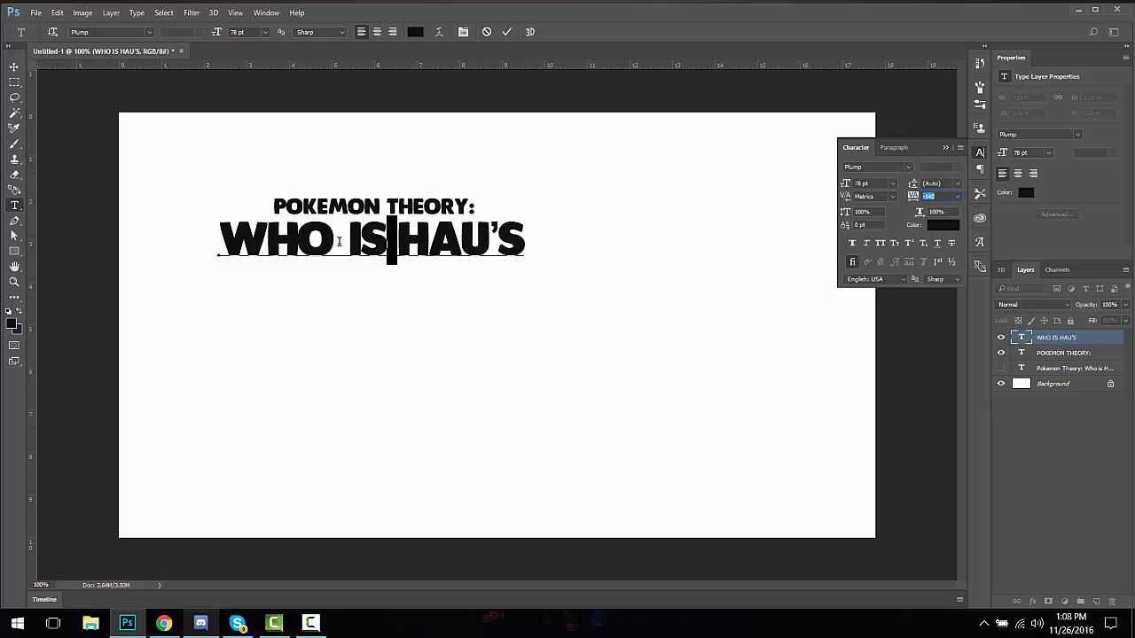
pyautogui.moveTo(345, 242); pyautogui.dragTo(330, 234)
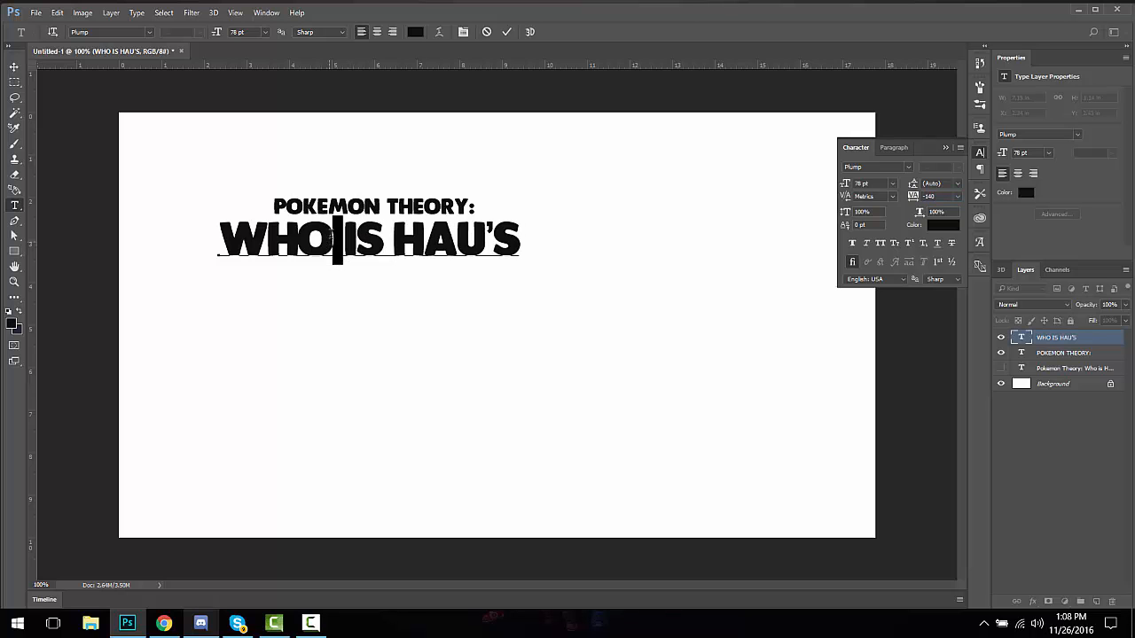
# Step: Recenter the "WHO IS HAU'S" text under "POKEMON THEORY:" at about X 2.44 in and show the original title layer again
pyautogui.click(13, 71)
pyautogui.moveTo(431, 238); pyautogui.dragTo(436, 237)
pyautogui.click(13, 82)
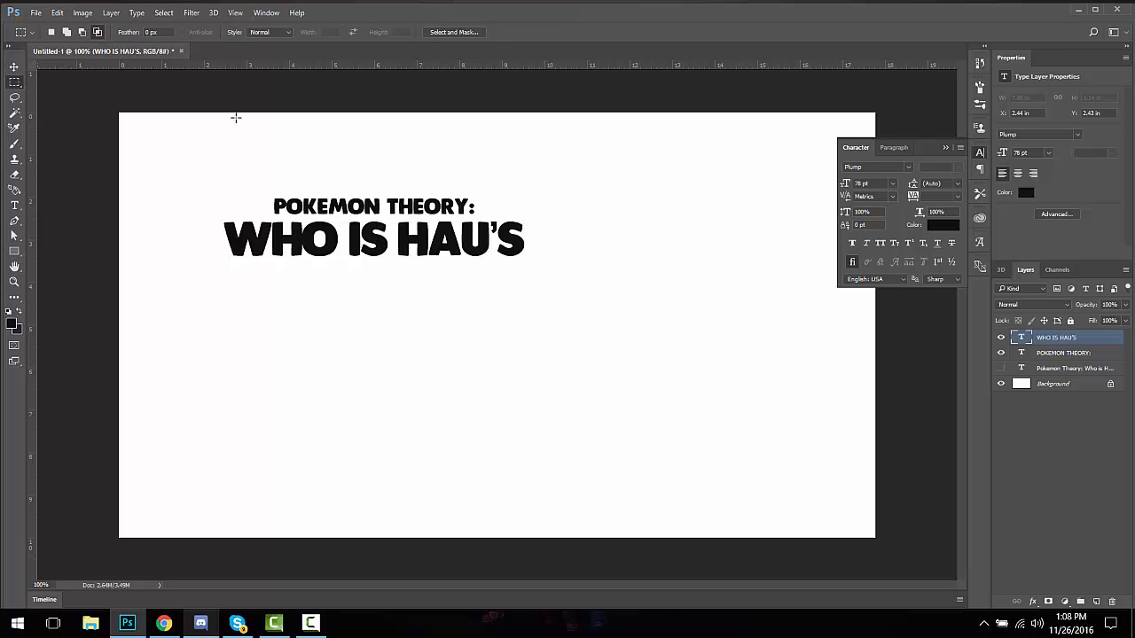
pyautogui.click(948, 150)
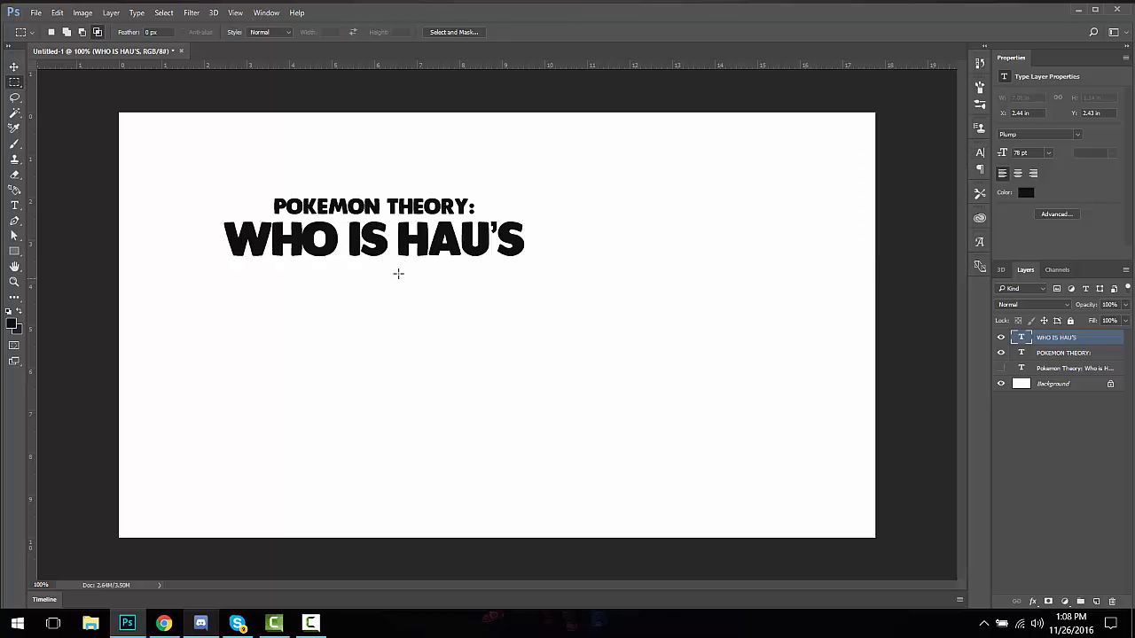
pyautogui.click(1000, 368)
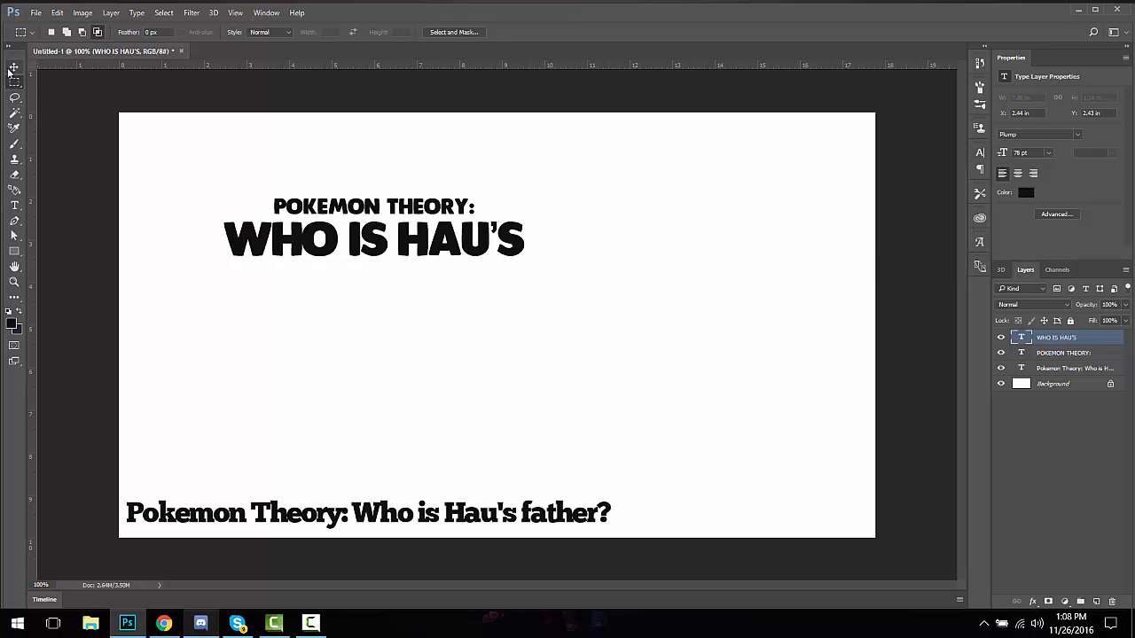
# Step: Add a separate 78 pt Plump text layer reading "FATHER?" below "WHO IS HAU'S"
pyautogui.click(13, 69)
pyautogui.click(14, 204)
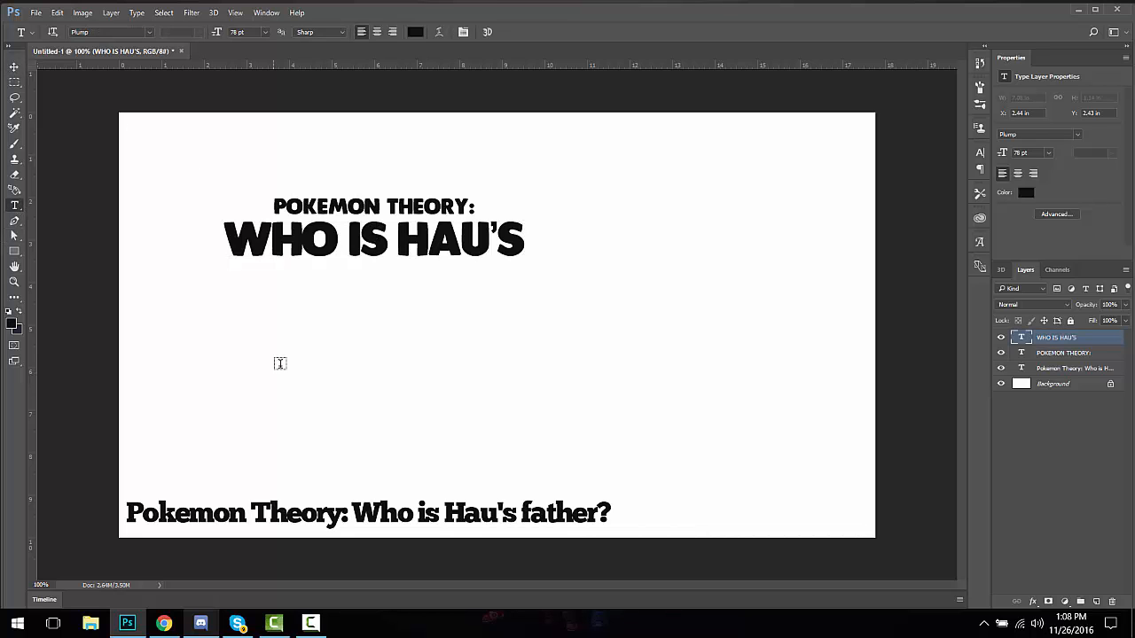
pyautogui.click(245, 317)
pyautogui.write('FA')
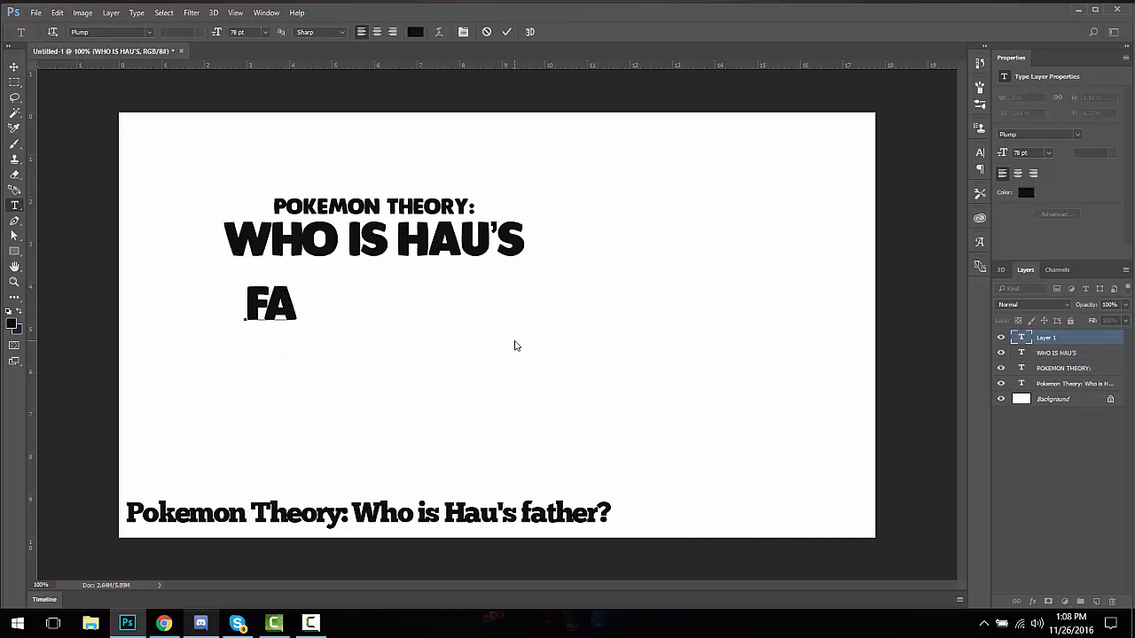
pyautogui.write('THER')
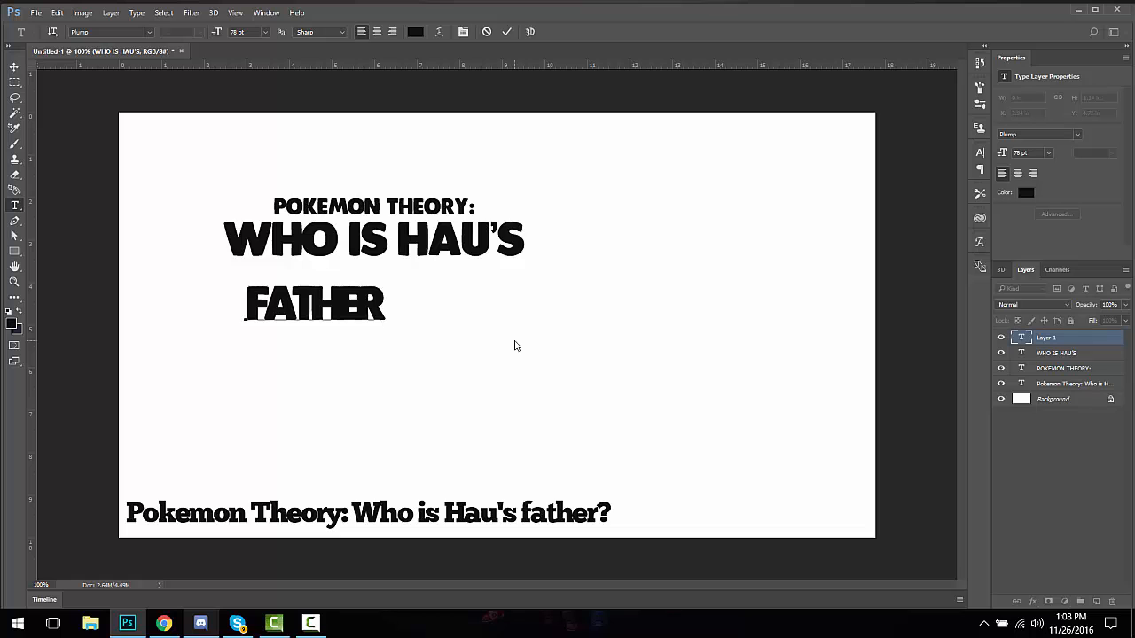
pyautogui.write('?')
# Step: Set the letter tracking of the whole "FATHER?" text to -20
pyautogui.moveTo(407, 311); pyautogui.dragTo(140, 297)
pyautogui.click(982, 153)
pyautogui.click(941, 197)
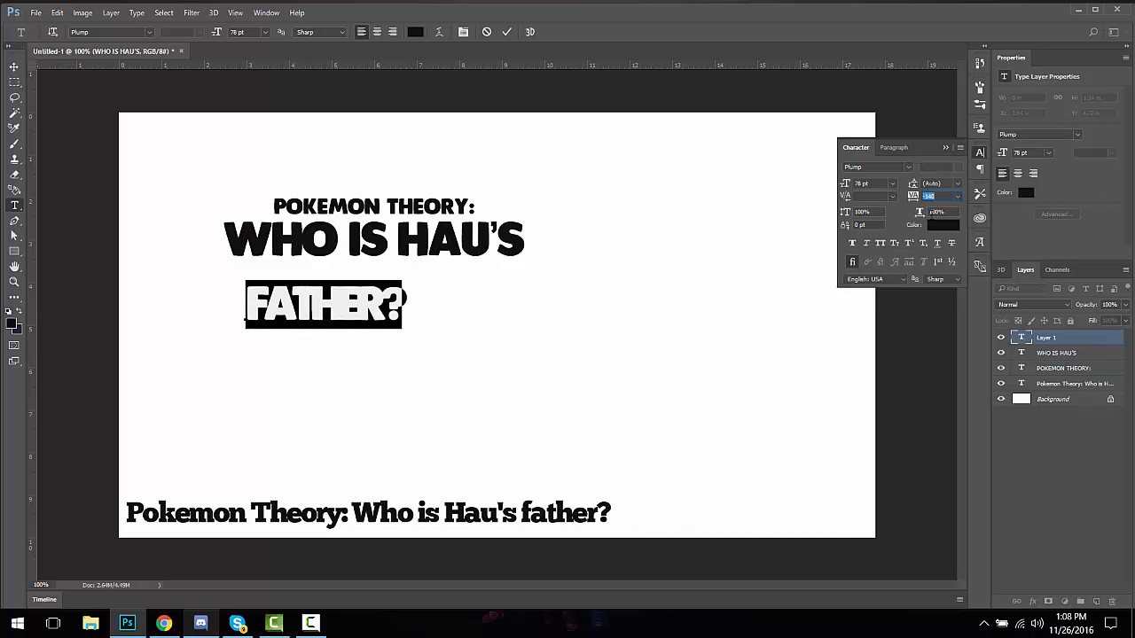
pyautogui.scroll(5, 939, 197)
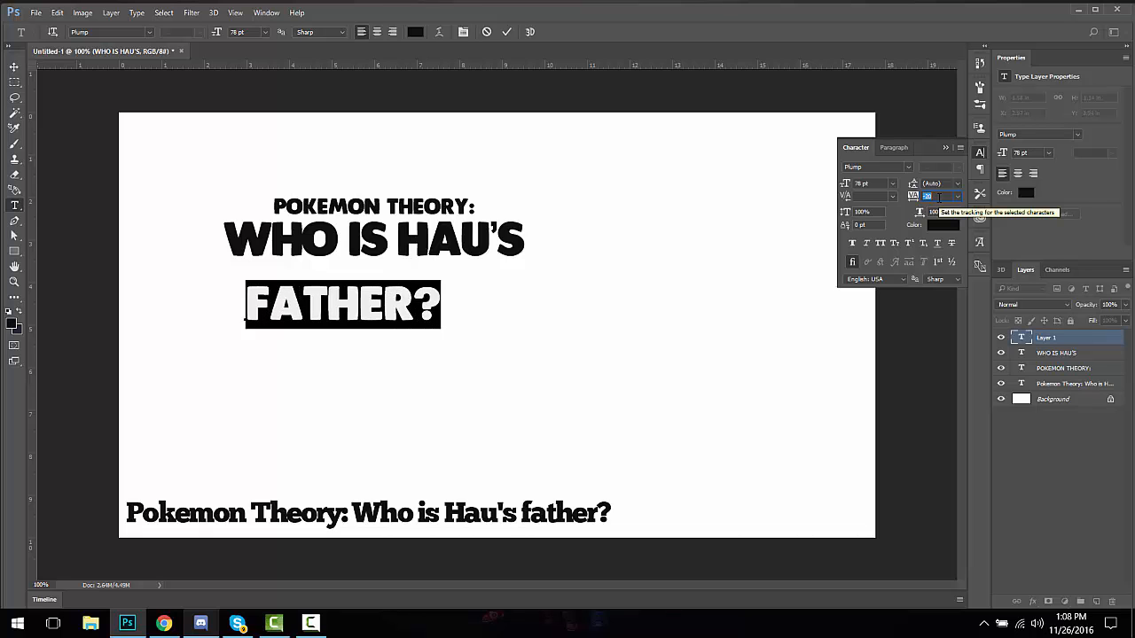
# Step: Tighten the tracking of the letters "F" and "A" in the "FATHER?" text to -100
pyautogui.scroll(2, 939, 197)
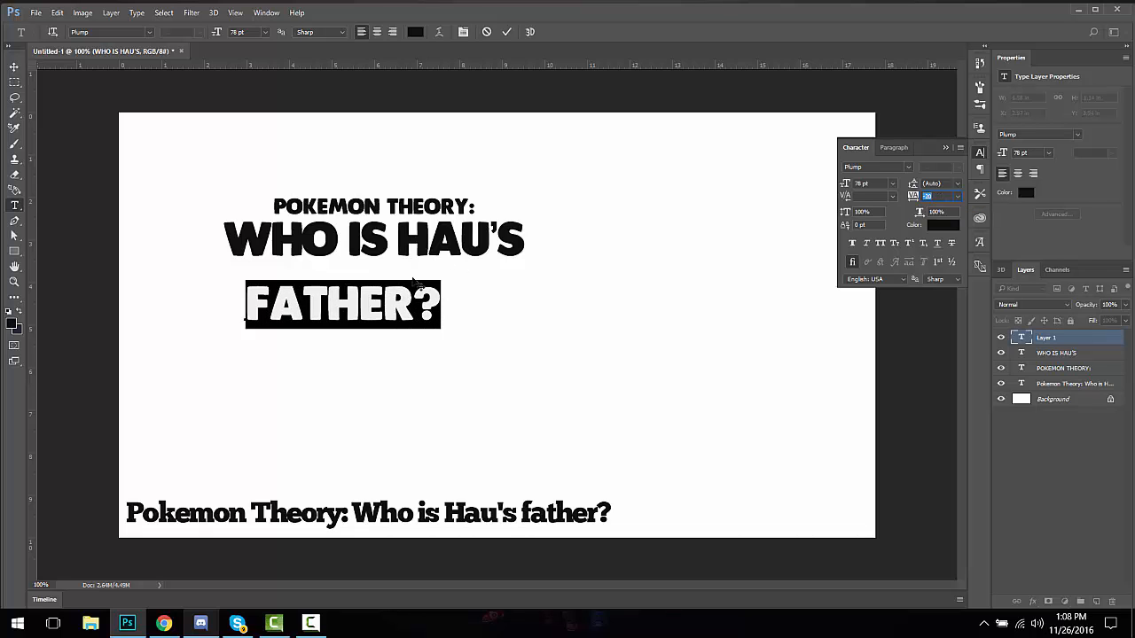
pyautogui.click(306, 306)
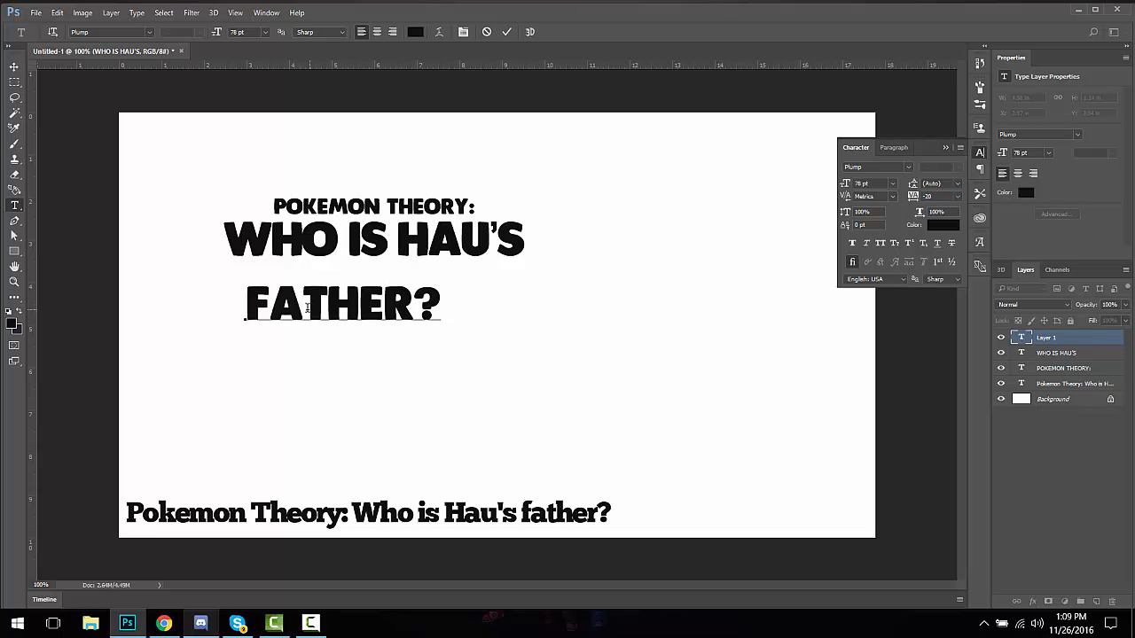
pyautogui.moveTo(303, 306); pyautogui.dragTo(284, 306)
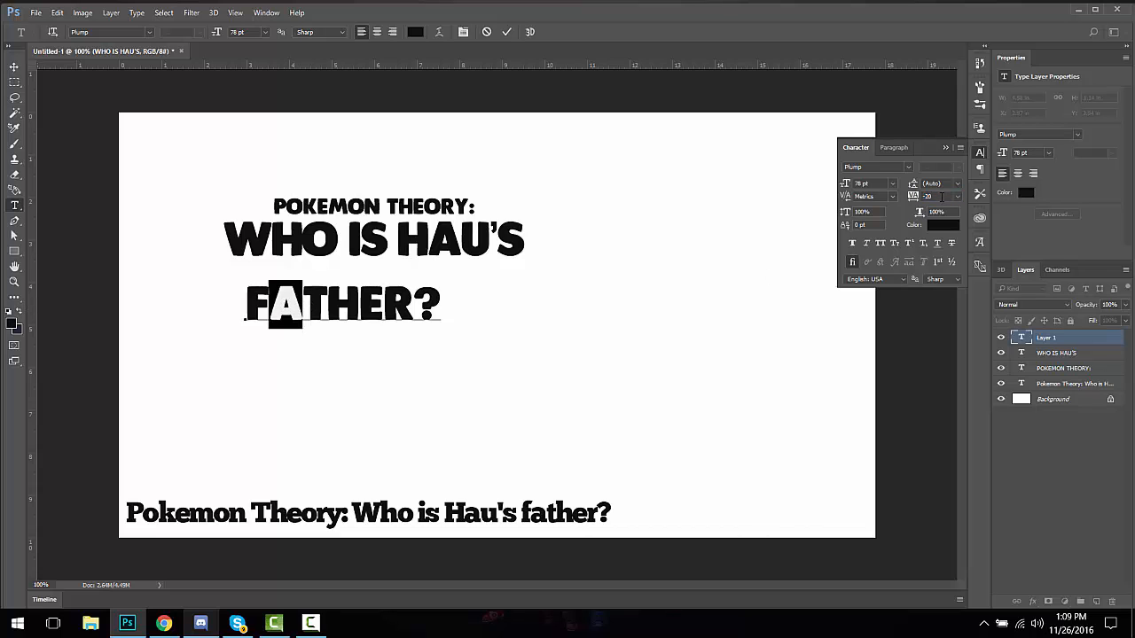
pyautogui.click(927, 196)
pyautogui.press('Down')
pyautogui.press('Down')
pyautogui.press('Down')
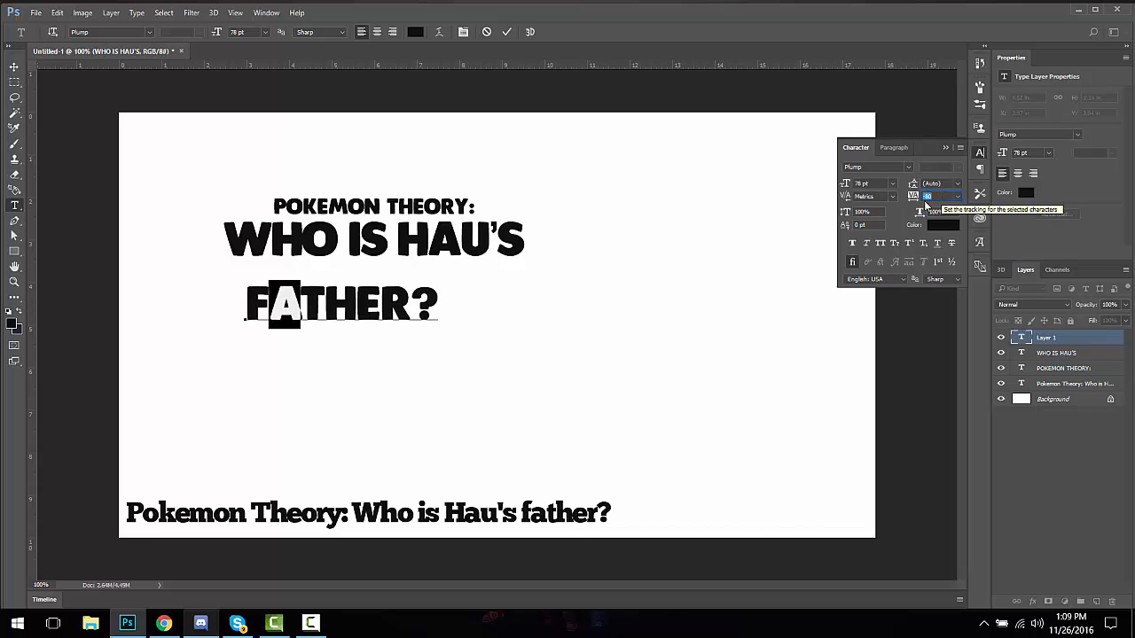
pyautogui.click(275, 301)
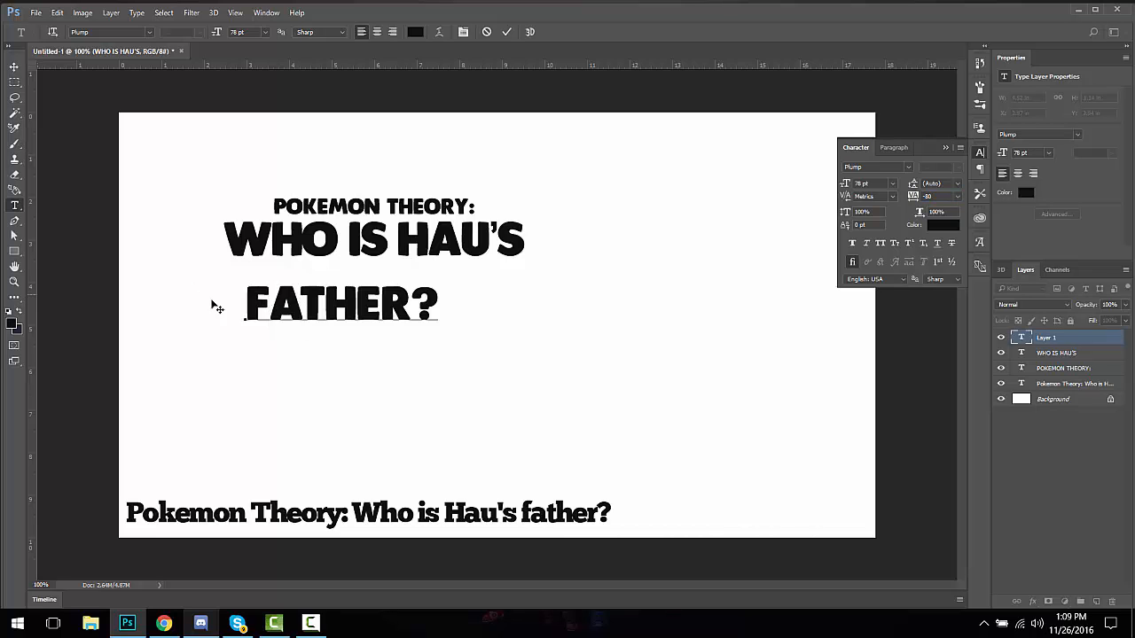
pyautogui.hotkey('shift', 'Right')
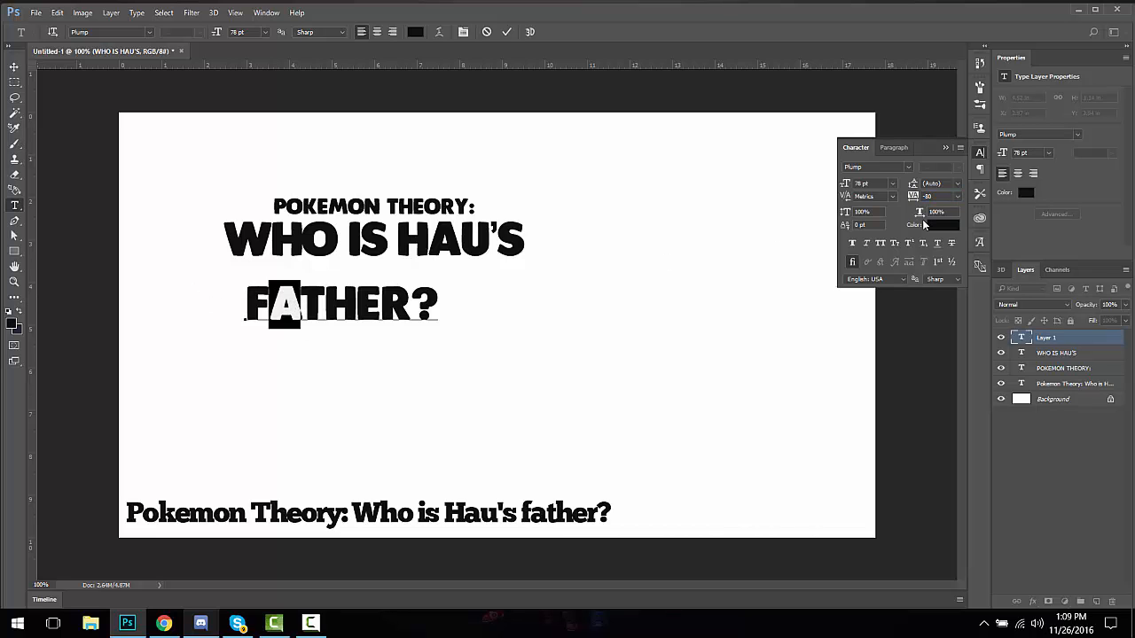
pyautogui.press('Down')
pyautogui.press('Down')
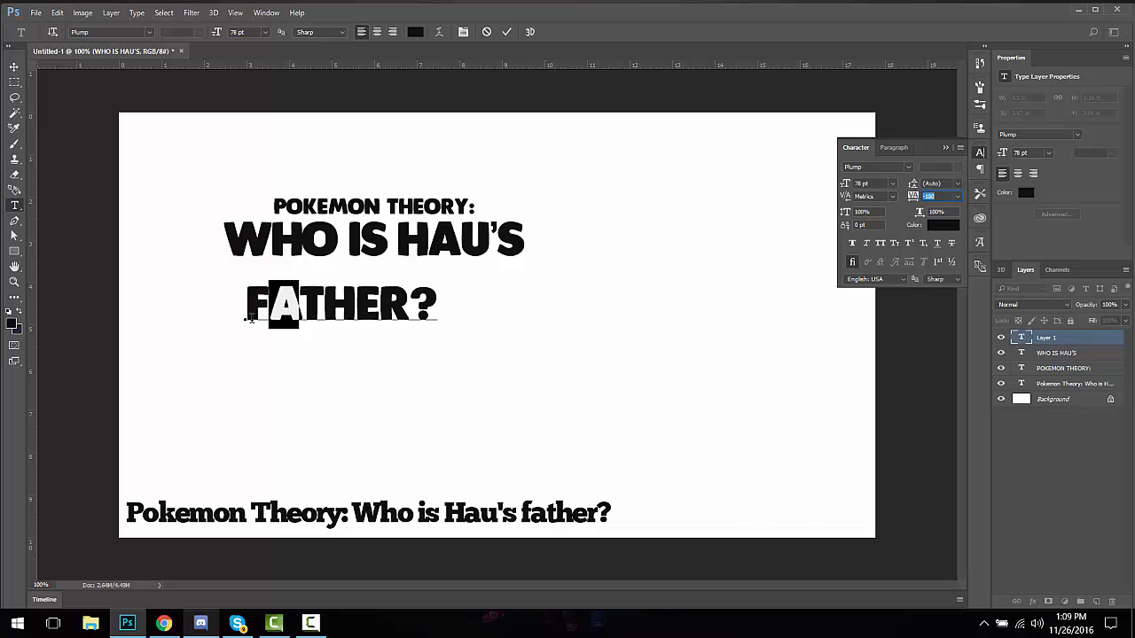
pyautogui.moveTo(262, 311); pyautogui.dragTo(224, 305)
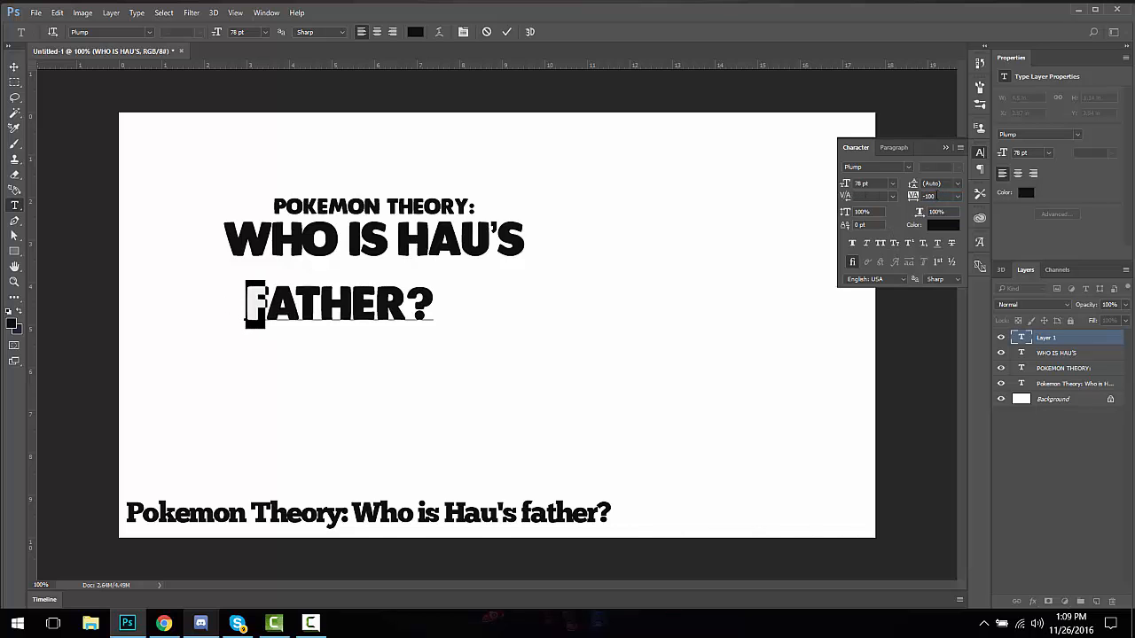
# Step: Move "FATHER?" up against "WHO IS HAU'S", scale it to about 193%, and center it beneath that line at about X 1.73 in
pyautogui.click(15, 67)
pyautogui.moveTo(391, 312); pyautogui.dragTo(409, 290)
pyautogui.hotkey('ctrl', 't')
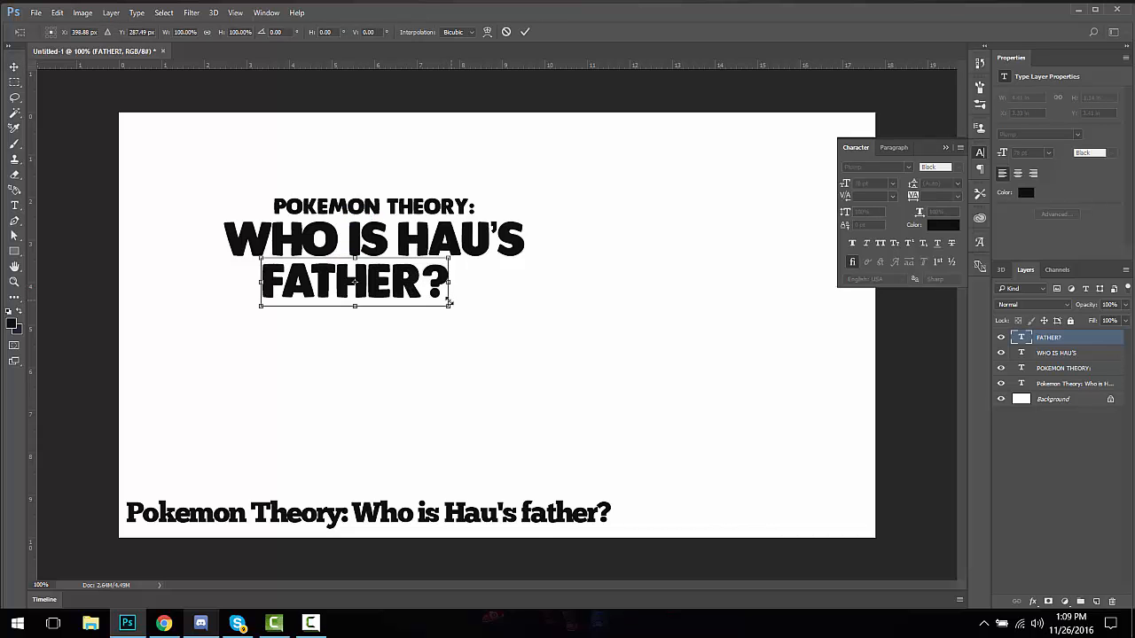
pyautogui.moveTo(472, 321); pyautogui.dragTo(598, 400)
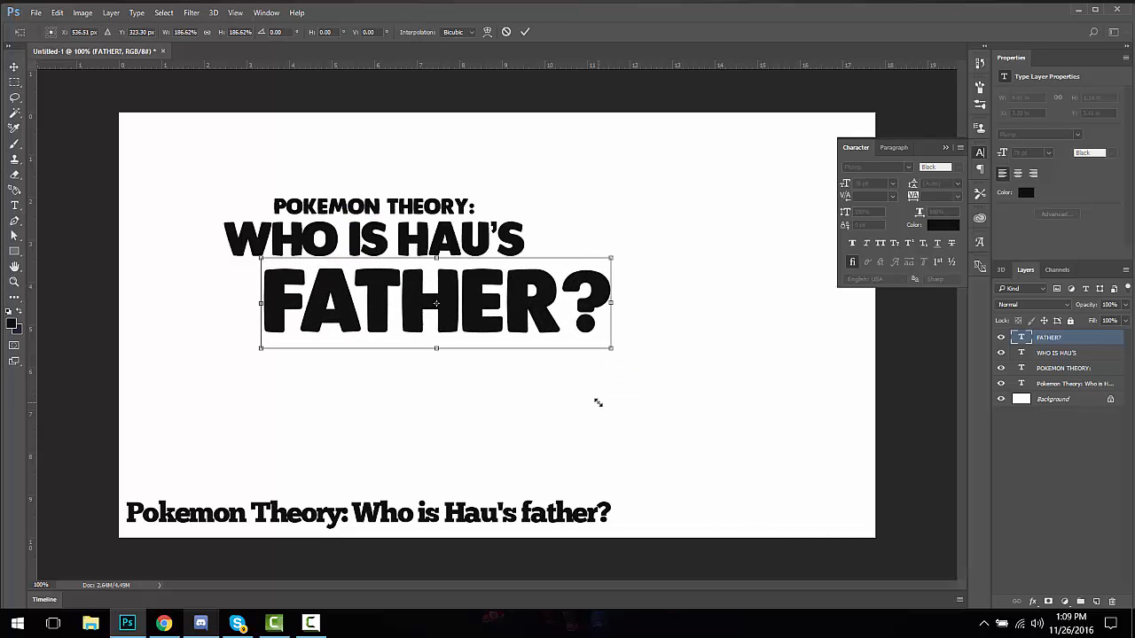
pyautogui.moveTo(552, 292); pyautogui.dragTo(507, 288)
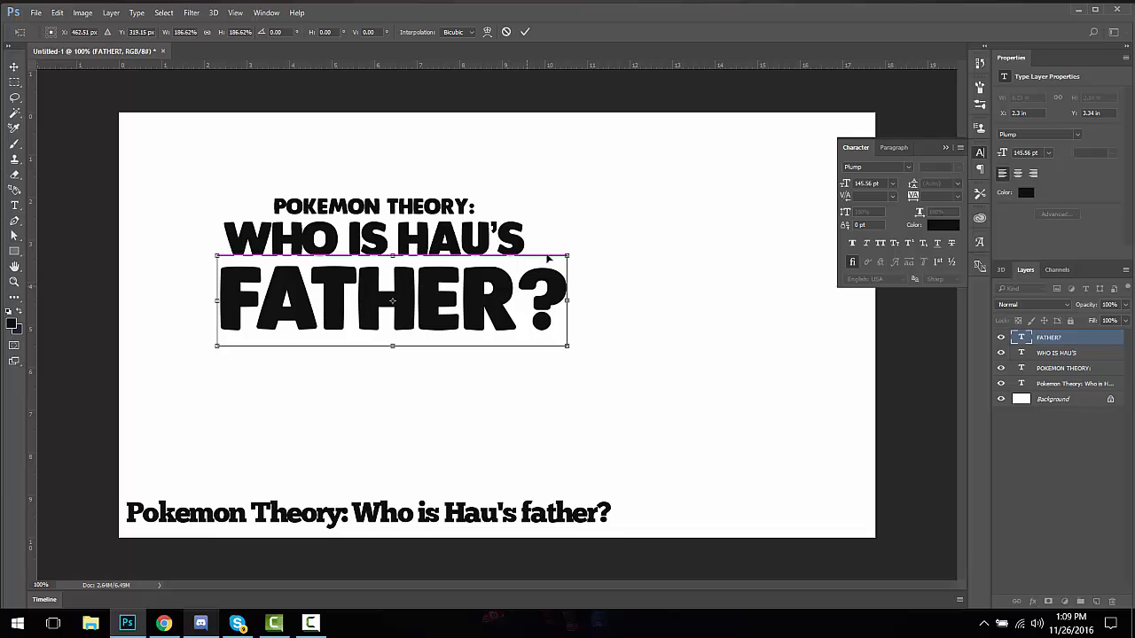
pyautogui.moveTo(569, 254); pyautogui.dragTo(583, 249)
pyautogui.moveTo(516, 289); pyautogui.dragTo(493, 283)
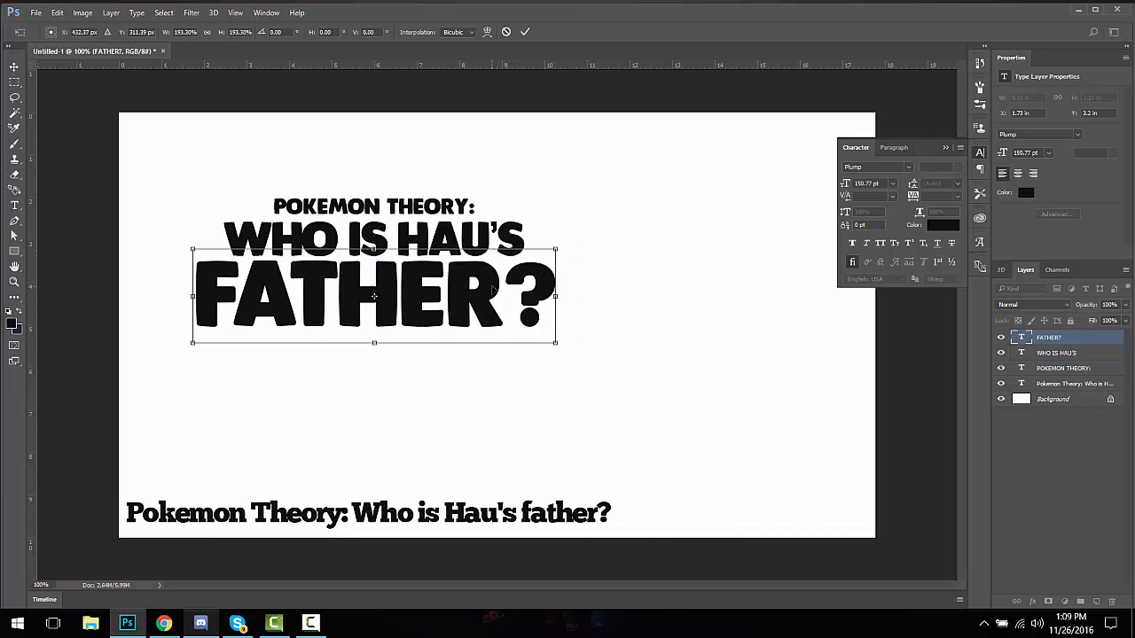
pyautogui.press('Return')
# Step: Collapse the Character panel and hide the original single-line title layer
pyautogui.click(14, 82)
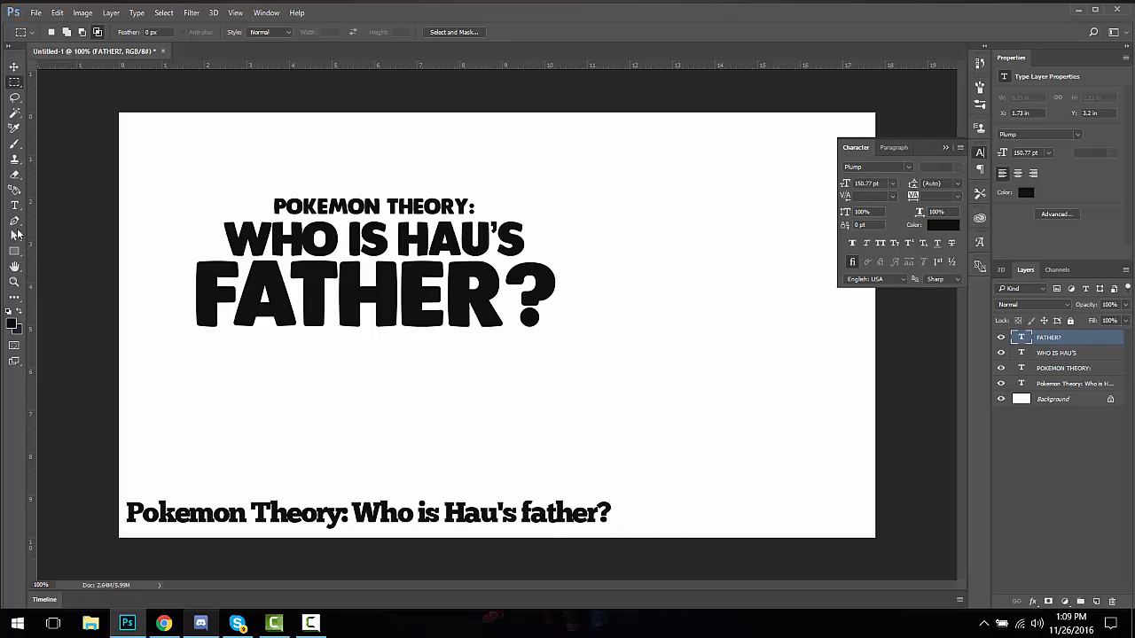
pyautogui.click(14, 205)
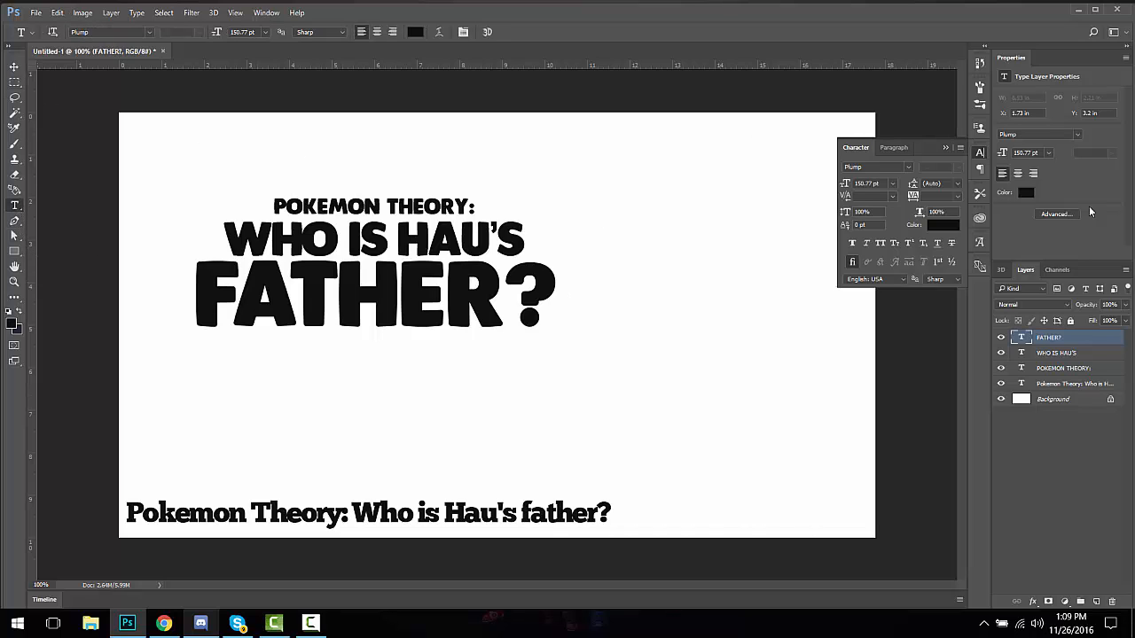
pyautogui.click(946, 148)
pyautogui.click(15, 81)
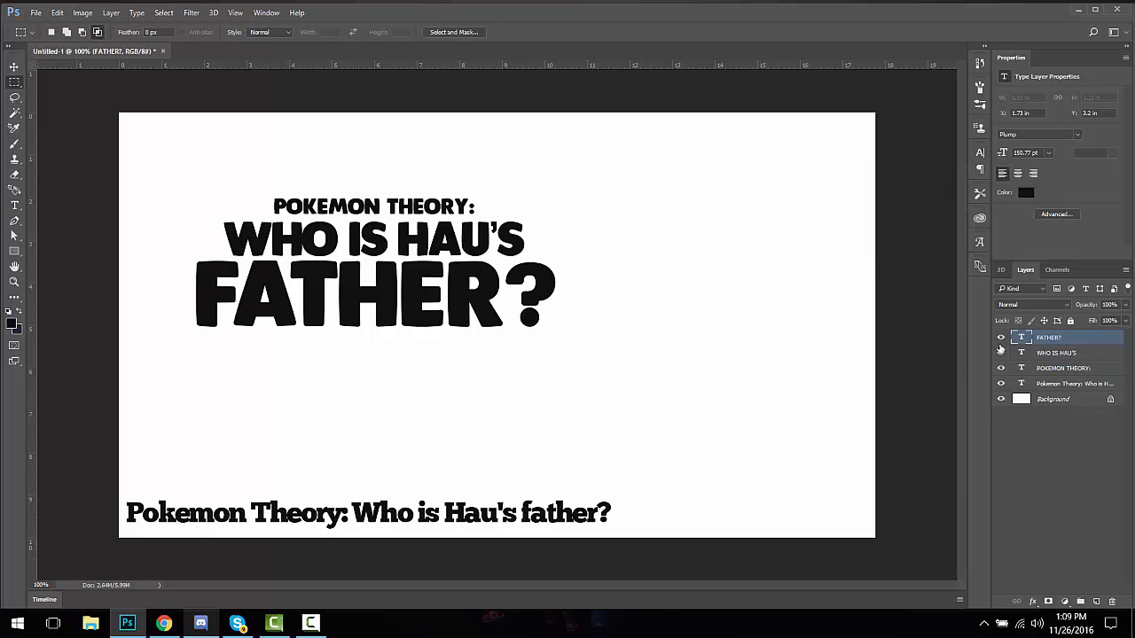
pyautogui.click(1002, 384)
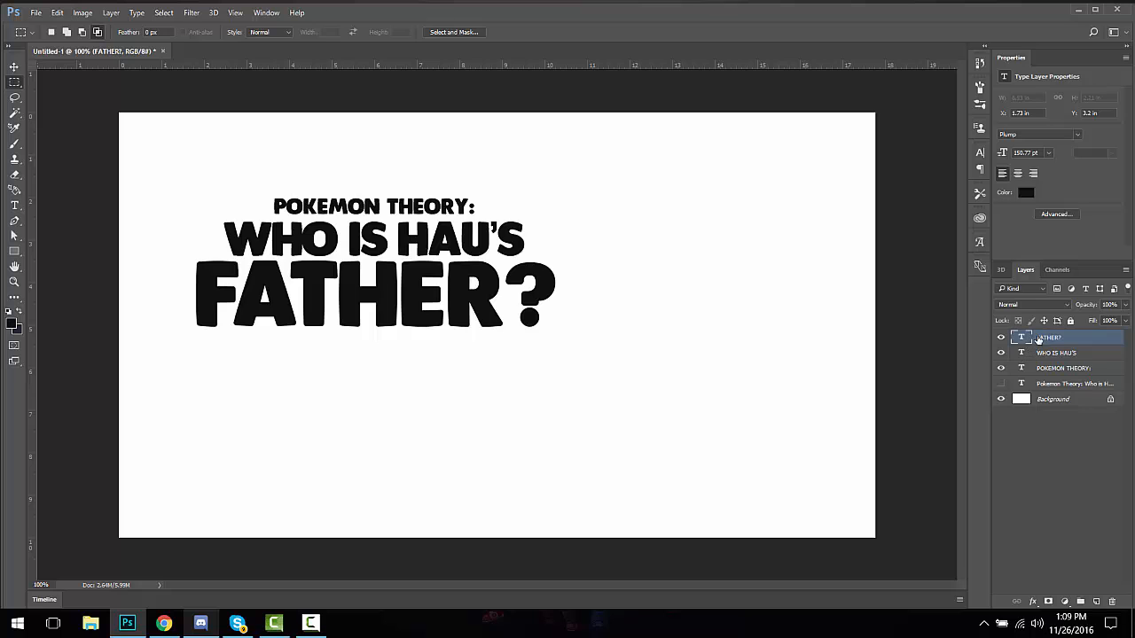
# Step: Scale the three stacked Plump text layers together to about 115% and place them in the left half of the canvas, vertically near the middle
pyautogui.keyDown('shift'); pyautogui.click(1038, 373); pyautogui.keyUp('shift')
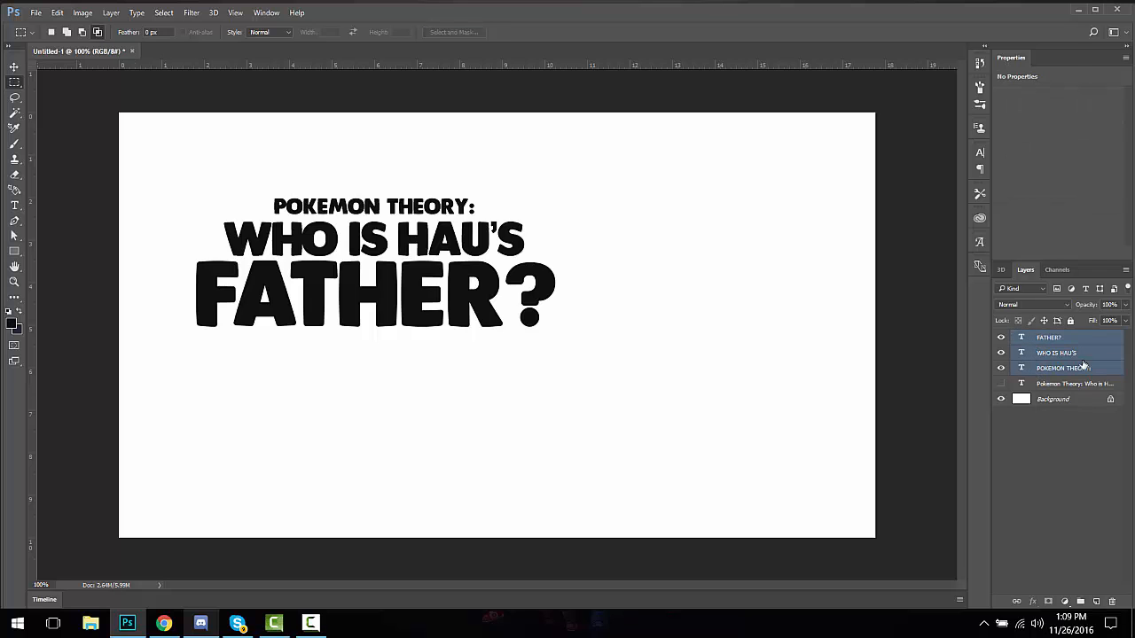
pyautogui.click(1078, 340)
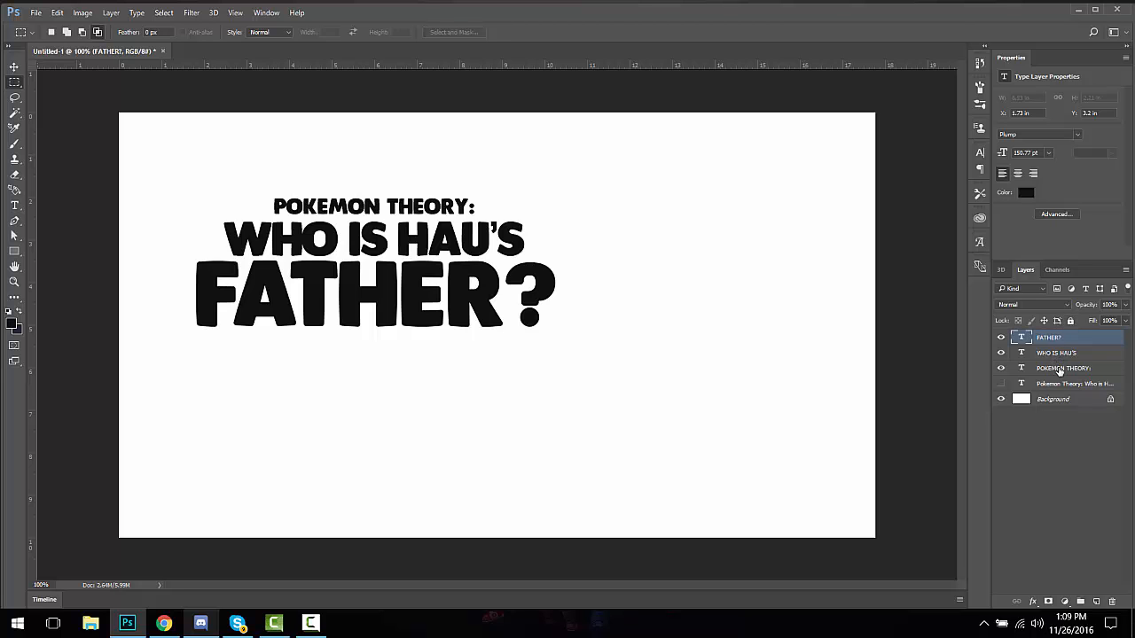
pyautogui.keyDown('shift'); pyautogui.click(1059, 370); pyautogui.keyUp('shift')
pyautogui.press('v')
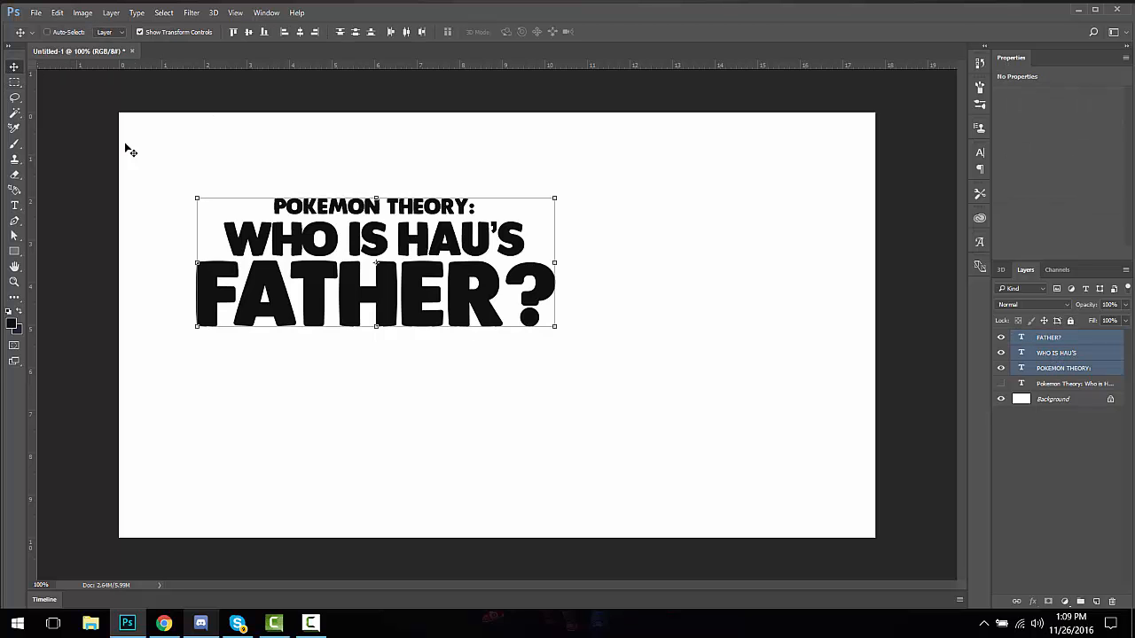
pyautogui.moveTo(369, 268); pyautogui.dragTo(352, 298)
pyautogui.moveTo(535, 255); pyautogui.dragTo(587, 232)
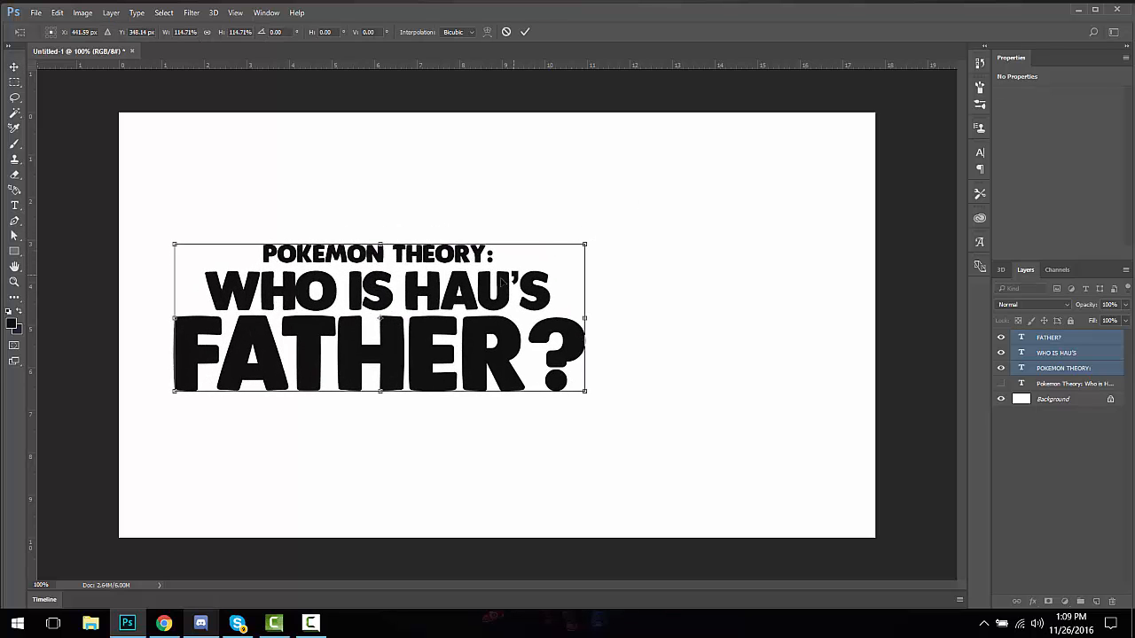
pyautogui.moveTo(485, 281); pyautogui.dragTo(462, 278)
pyautogui.press('Return')
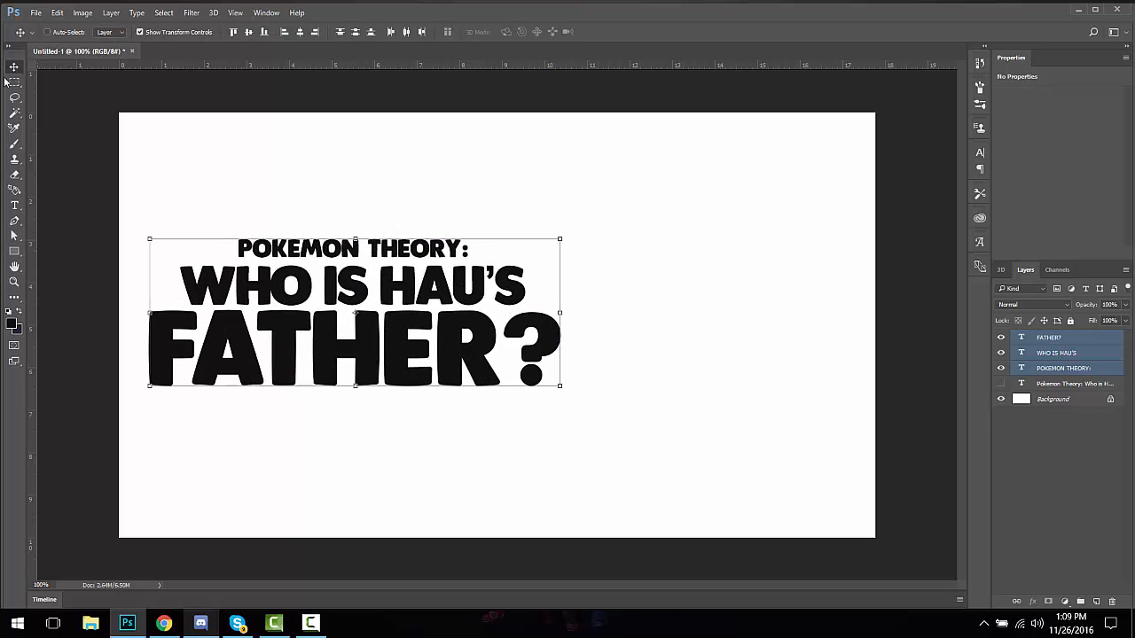
pyautogui.press('m')
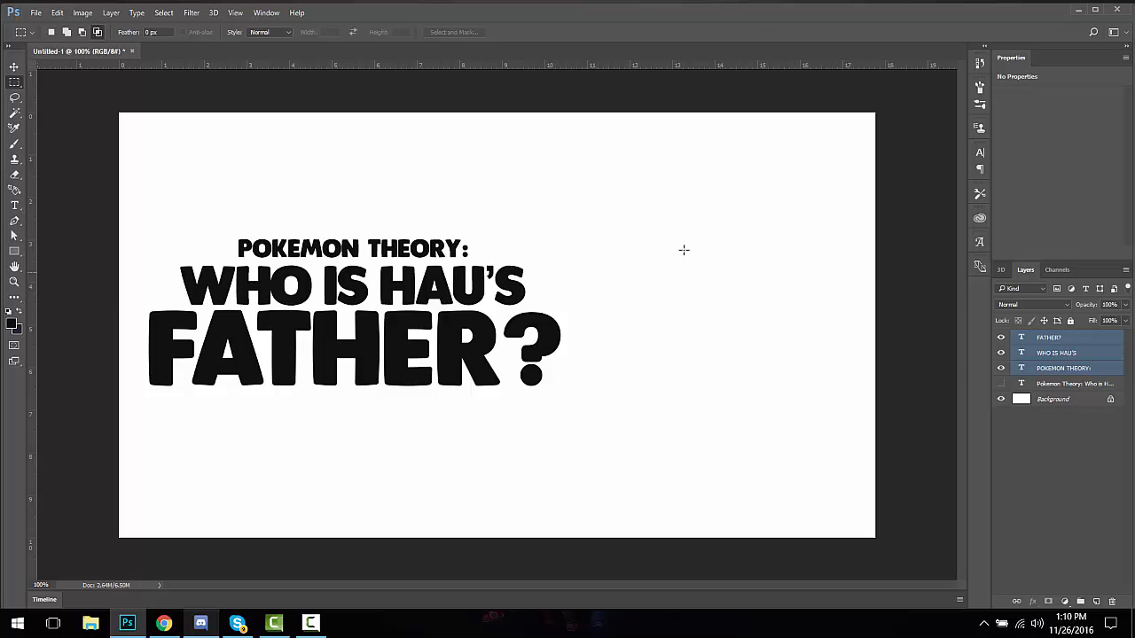
pyautogui.moveTo(608, 206); pyautogui.dragTo(45, 445)
# Step: Switch to Chrome and close the Tweet Mashup!, "chuck pokemon" and "chivas vs america" tabs
pyautogui.click(164, 623)
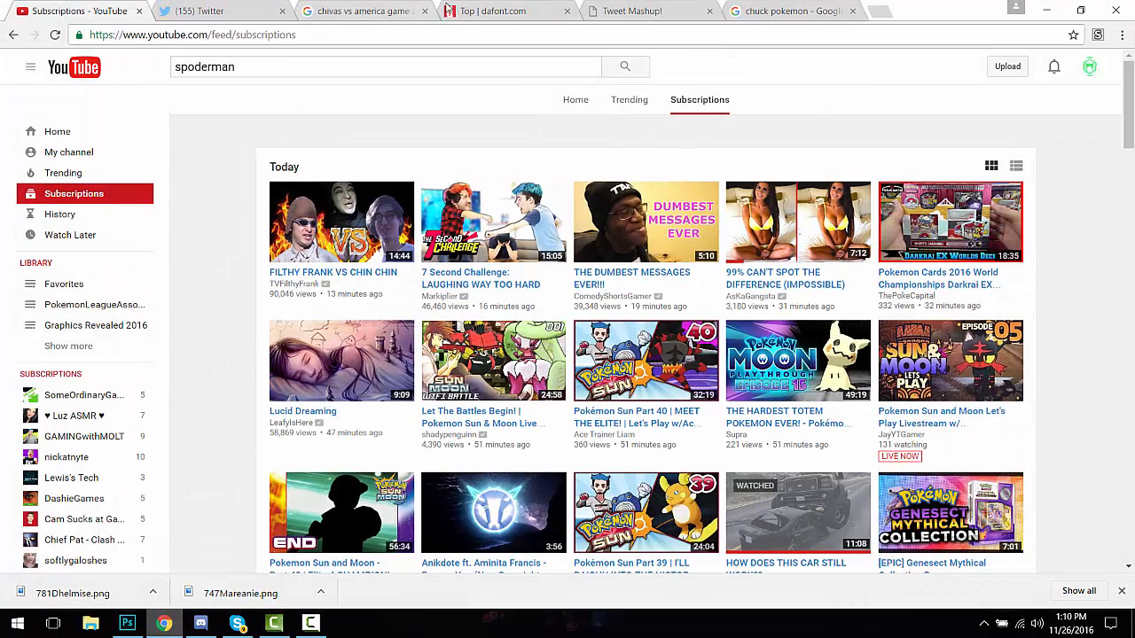
pyautogui.click(709, 10)
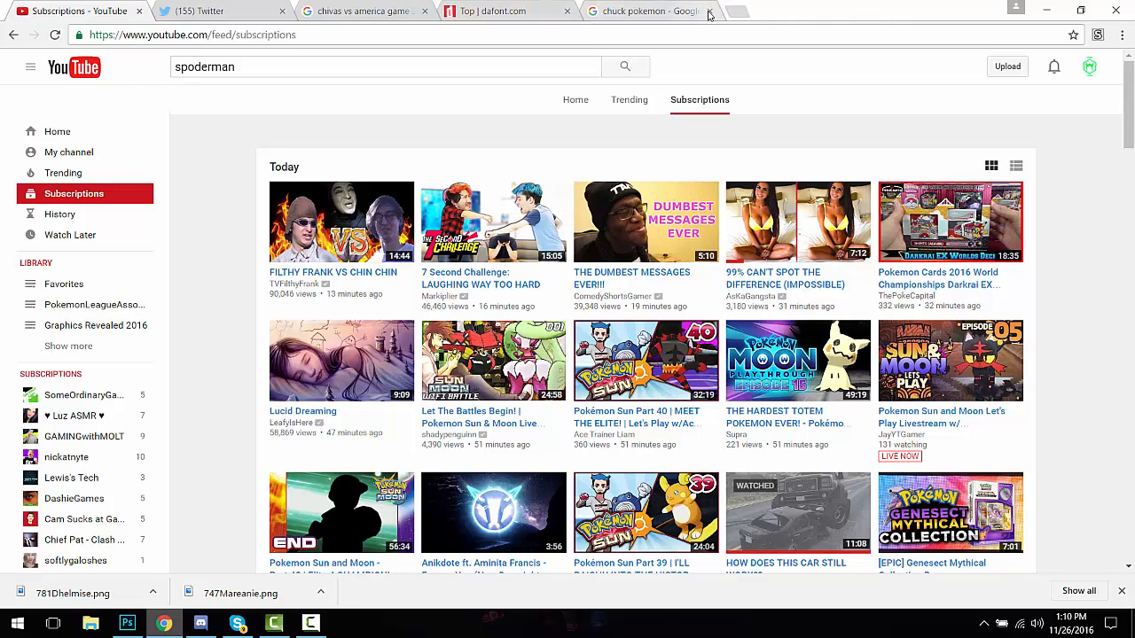
pyautogui.click(709, 11)
pyautogui.click(496, 10)
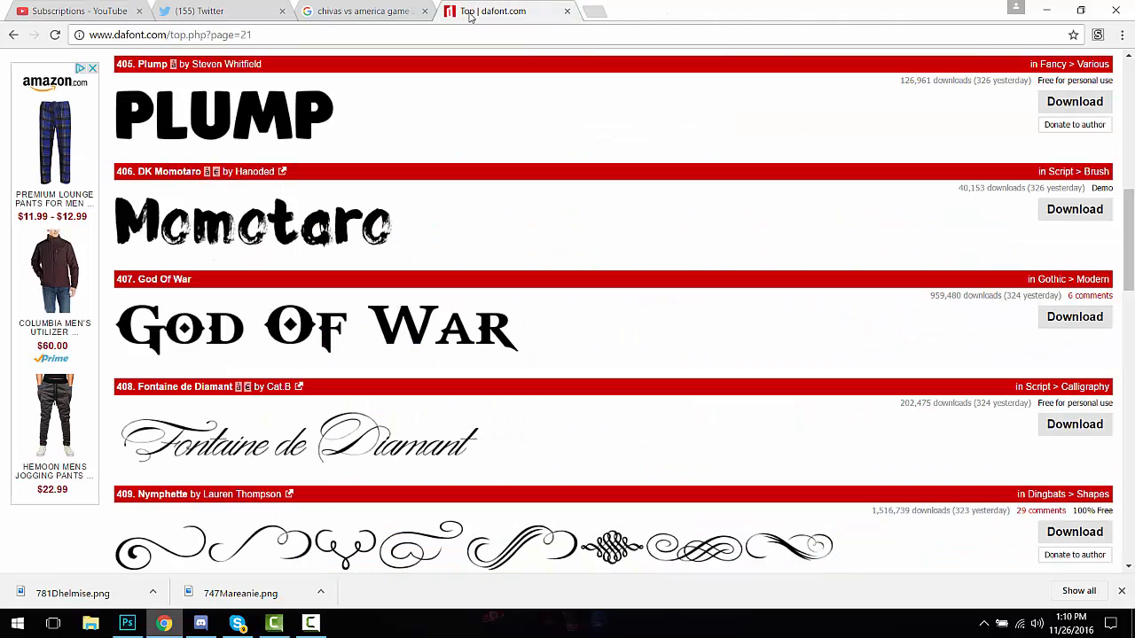
pyautogui.click(424, 11)
pyautogui.click(258, 11)
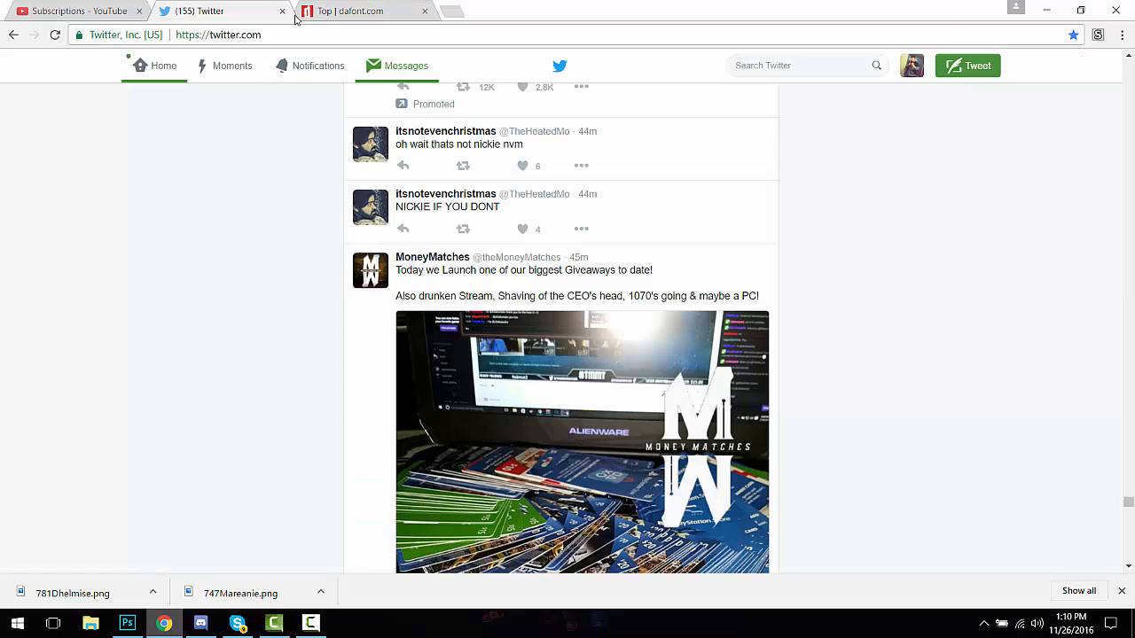
# Step: Open the Plump font's page on dafont.com and add a blank browser tab
pyautogui.click(372, 12)
pyautogui.scroll(2, 236, 76)
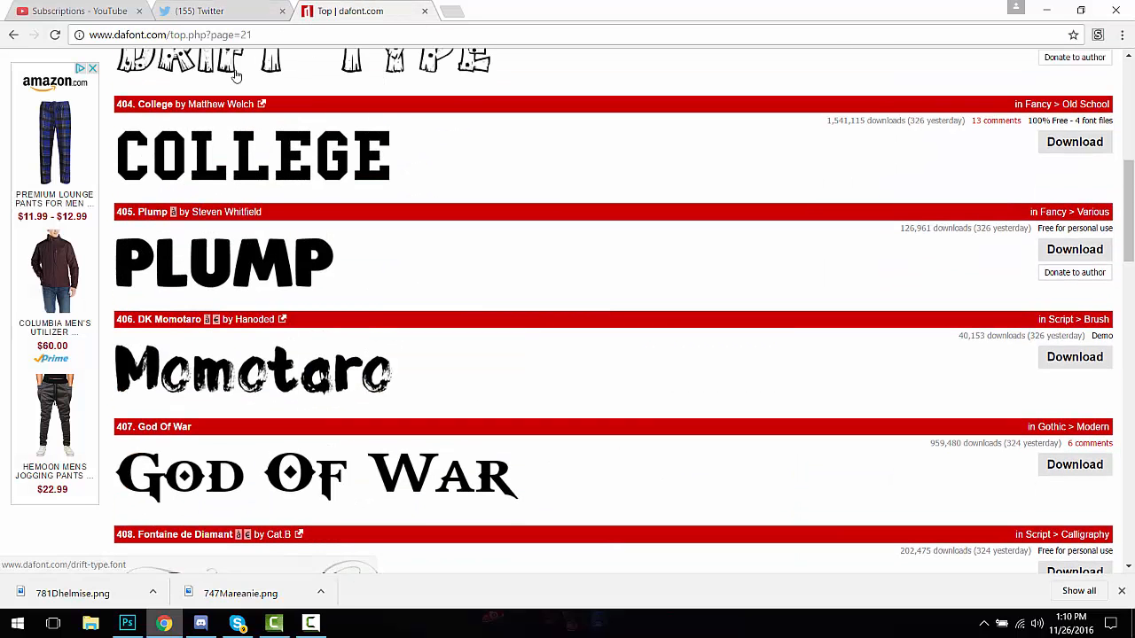
pyautogui.click(151, 215)
pyautogui.hotkey('ctrl', 't')
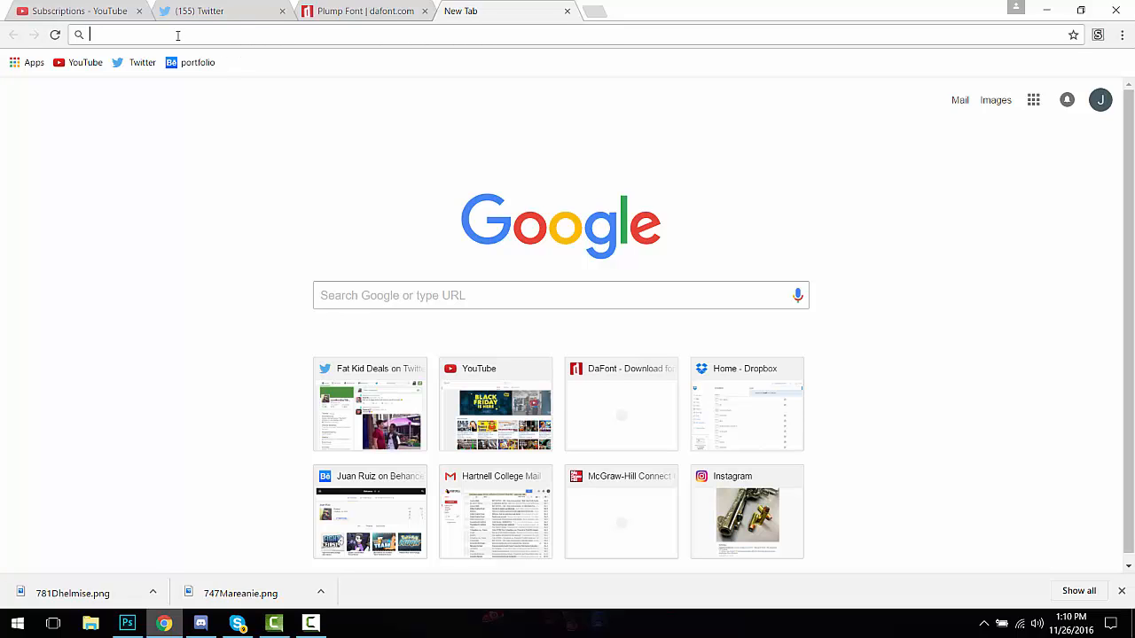
# Step: Check the thumbnail brief in the Discord conversation and return to the thumbnail in Photoshop
pyautogui.click(200, 623)
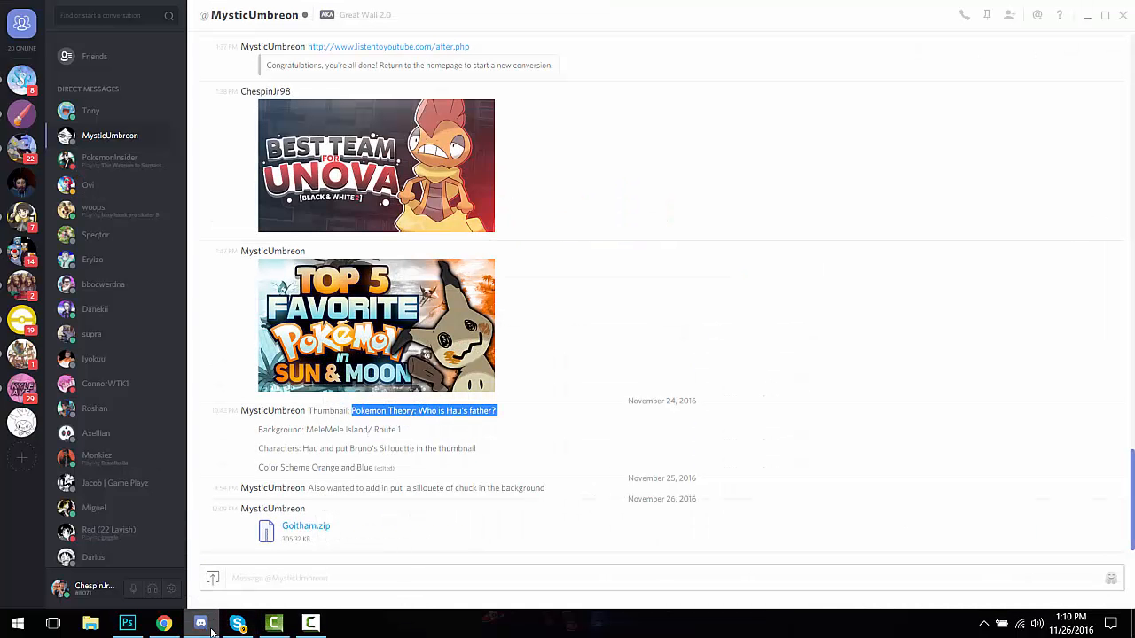
pyautogui.click(1087, 15)
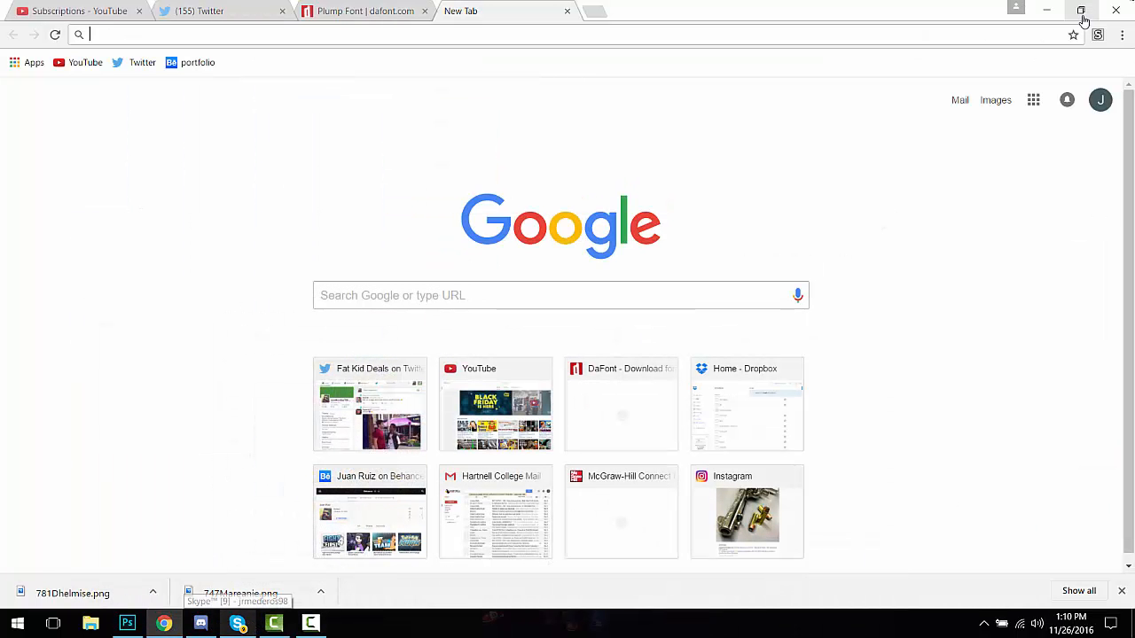
pyautogui.click(127, 624)
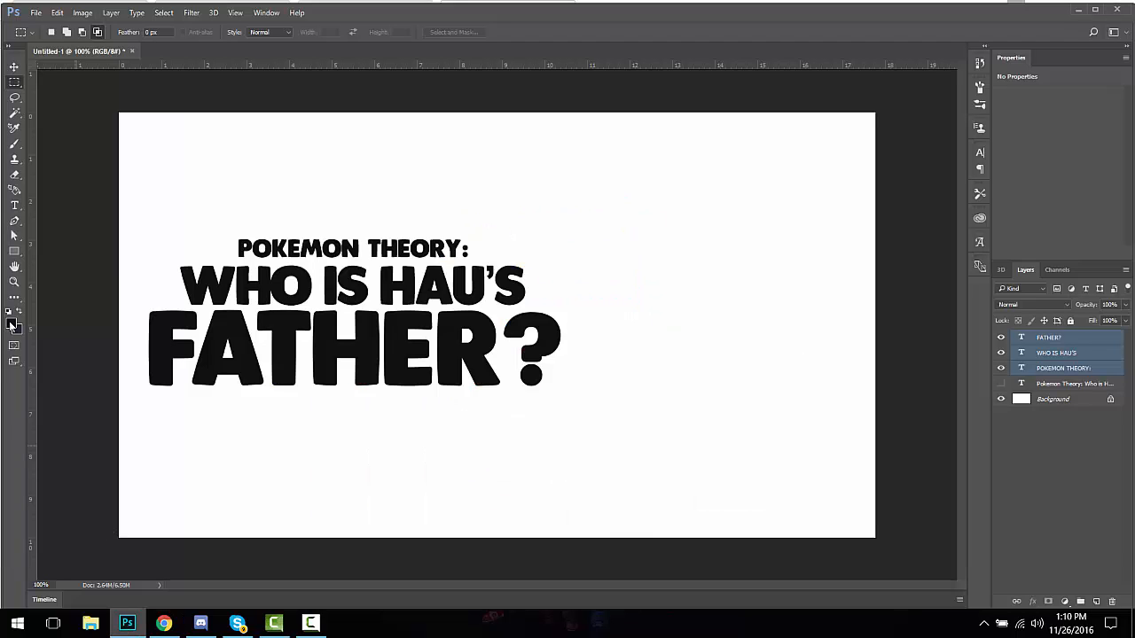
pyautogui.click(14, 205)
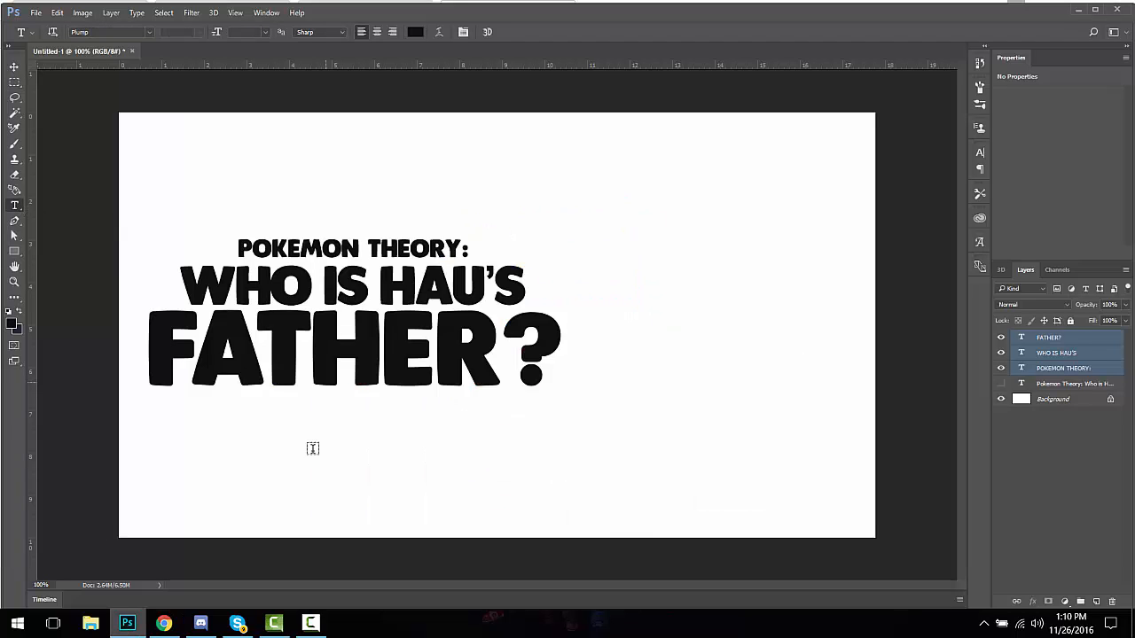
# Step: Switch to Chrome, search Google for "hau pokemon" and open Bulbapedia's page on Hau
pyautogui.click(165, 624)
pyautogui.write('hau pokemon')
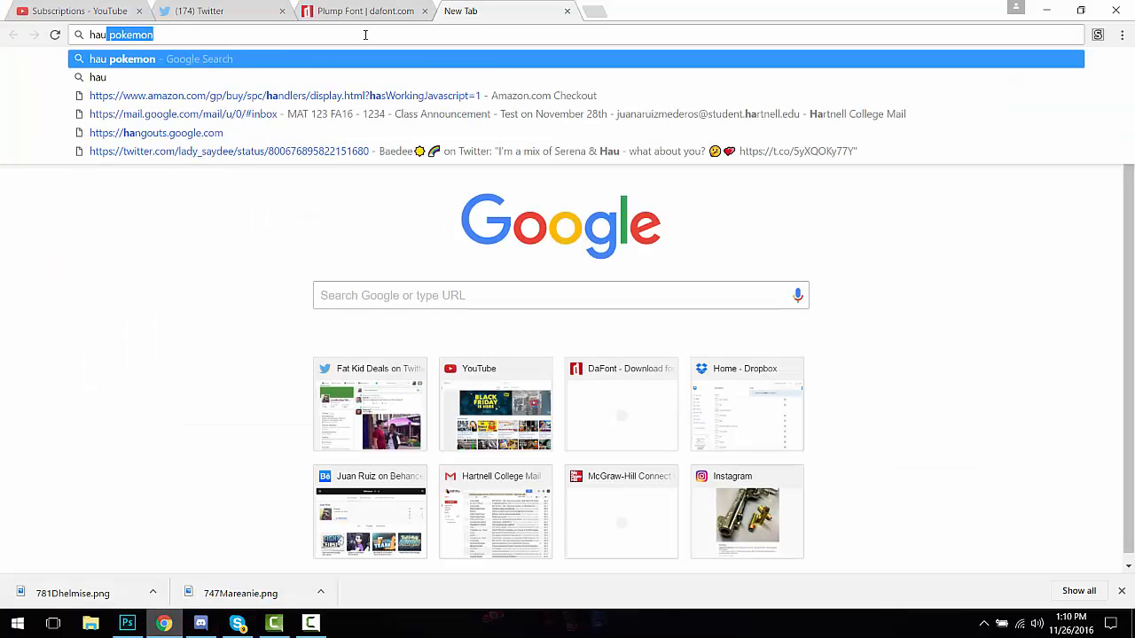
pyautogui.press('Return')
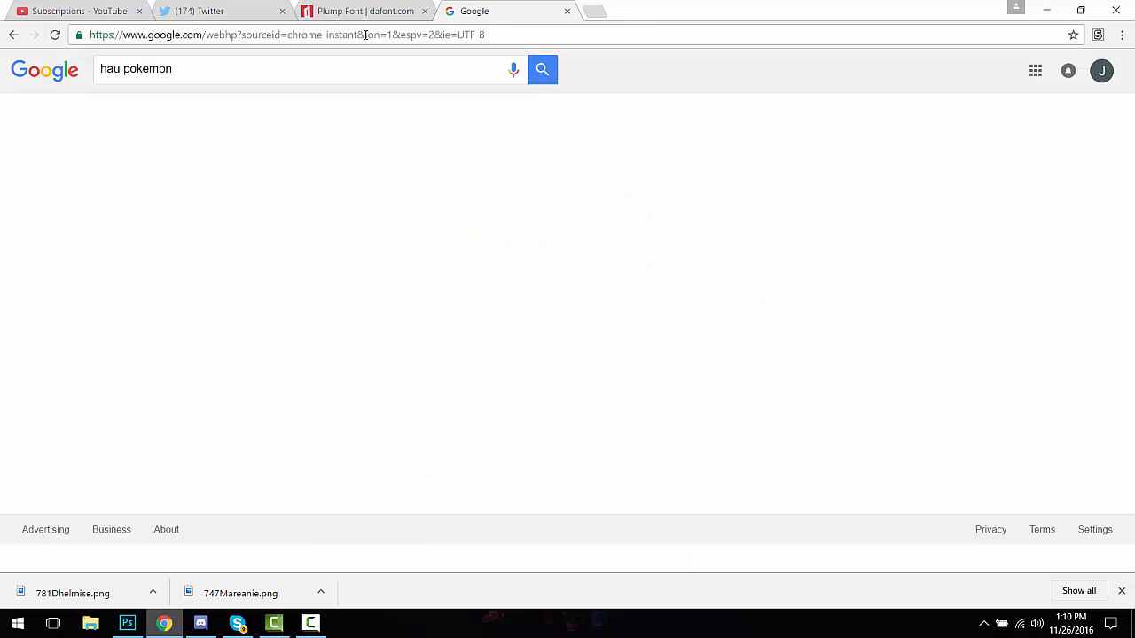
pyautogui.click(169, 183)
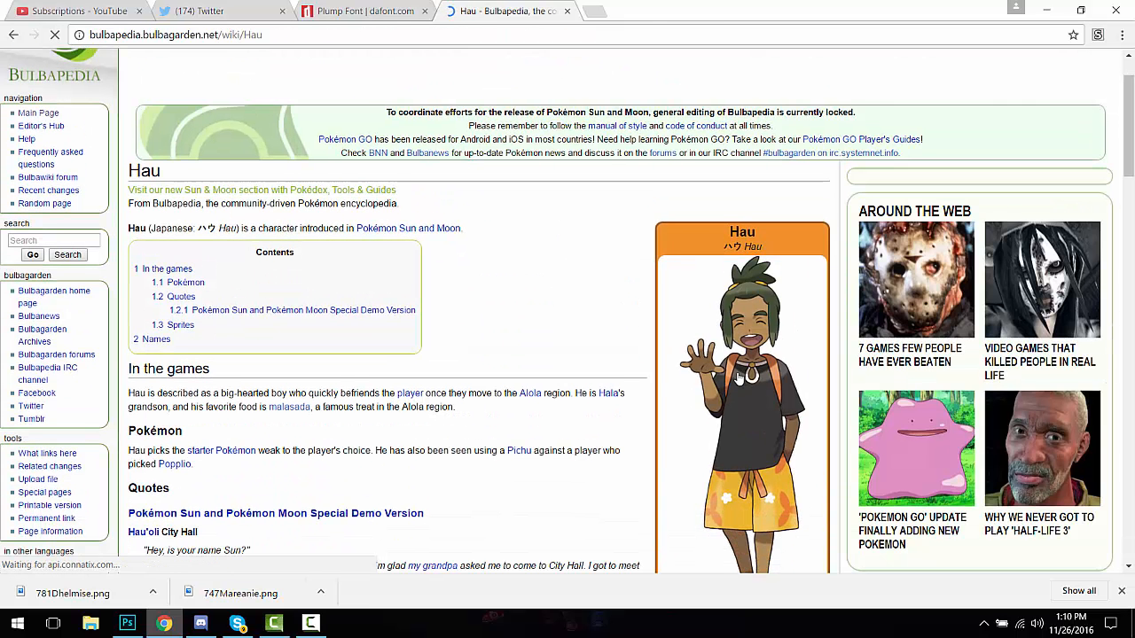
# Step: Open the official Hau artwork from the Bulbapedia article at its full 446 × 1,280 pixel resolution
pyautogui.click(736, 302)
pyautogui.scroll(-4, 357, 322)
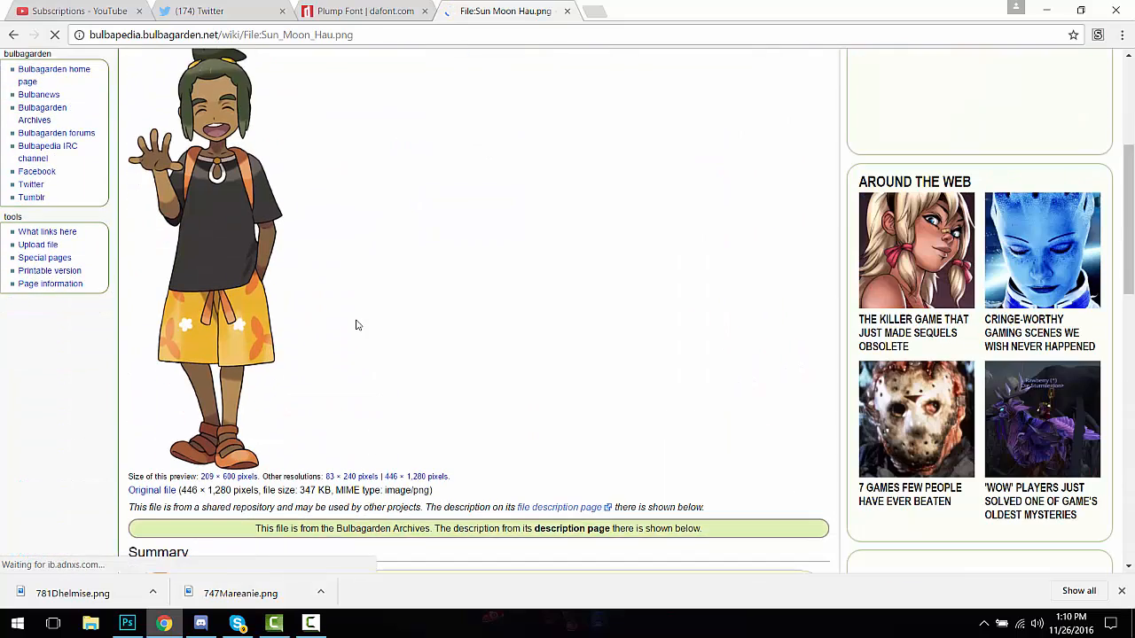
pyautogui.click(422, 403)
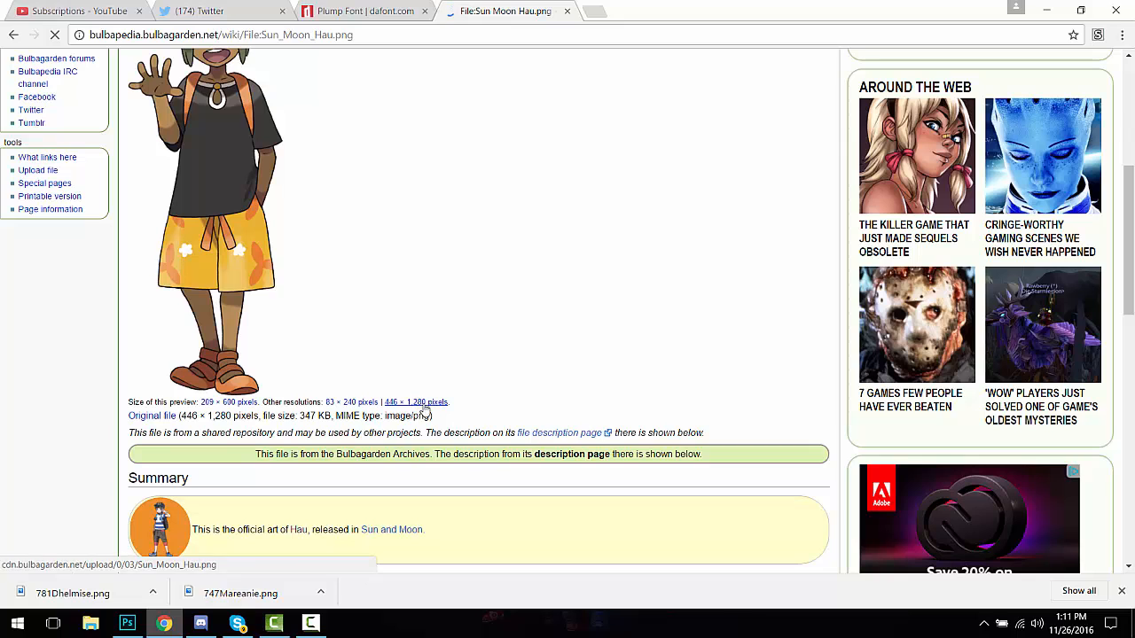
pyautogui.scroll(-2, 434, 397)
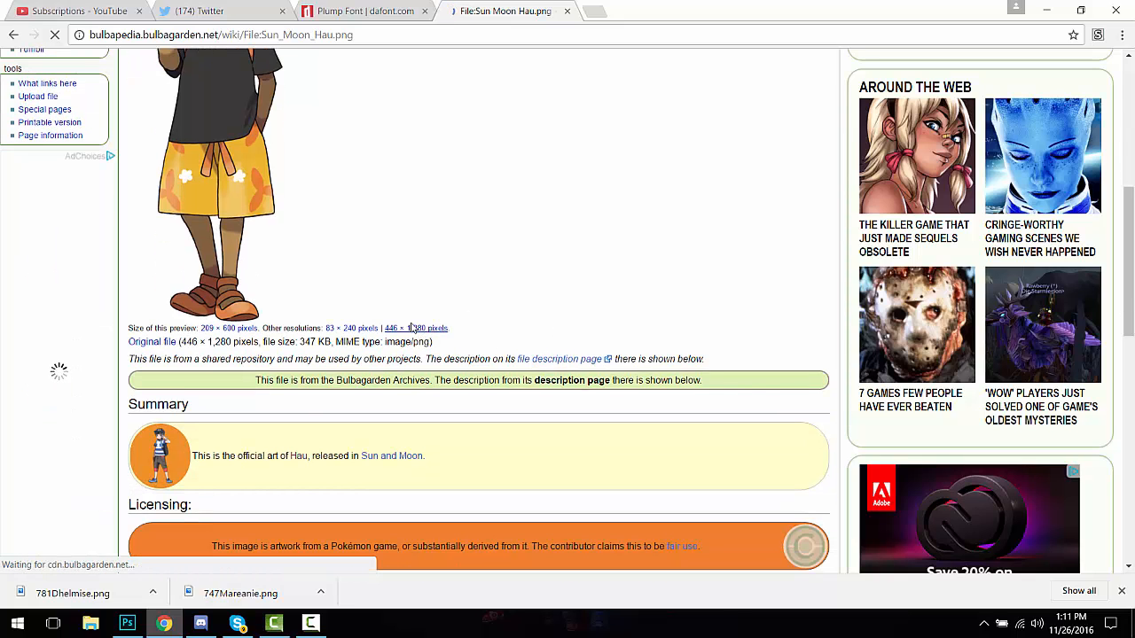
pyautogui.click(415, 328)
pyautogui.rightClick(68, 244)
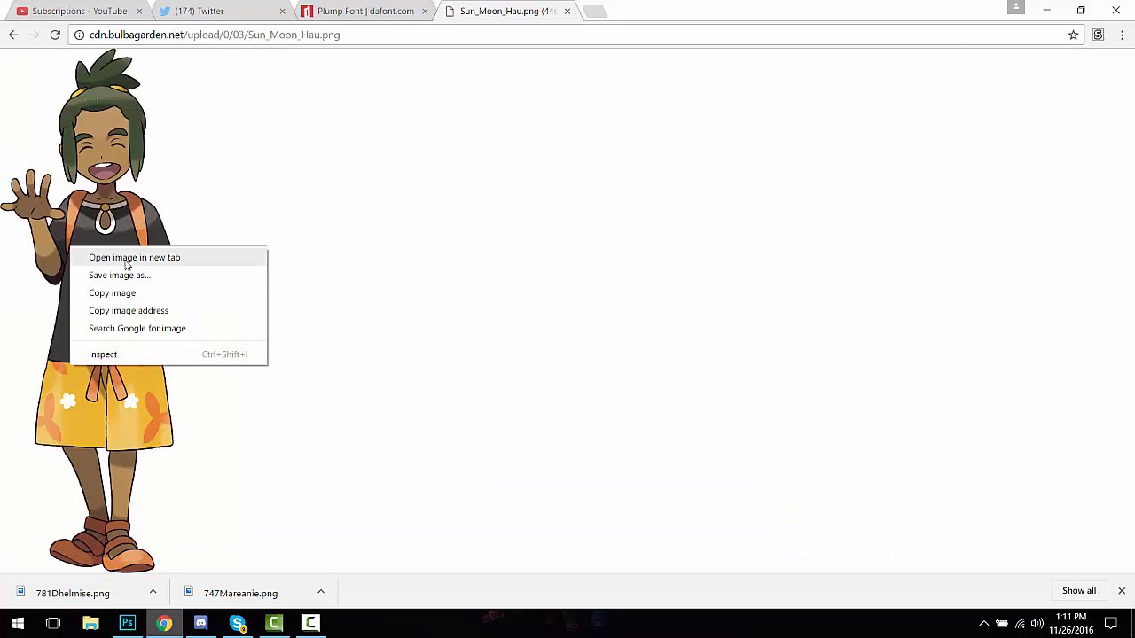
pyautogui.click(221, 275)
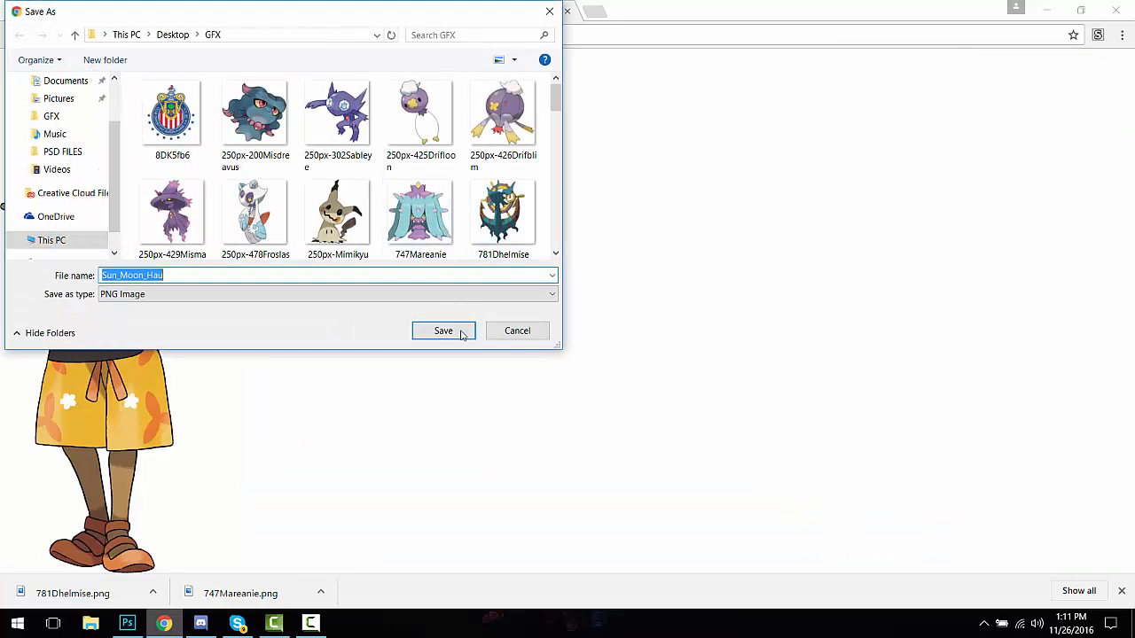
pyautogui.click(517, 331)
# Step: Try pasting the copied Hau image into the Photoshop thumbnail, undo the paste and return to the image in Chrome
pyautogui.rightClick(125, 240)
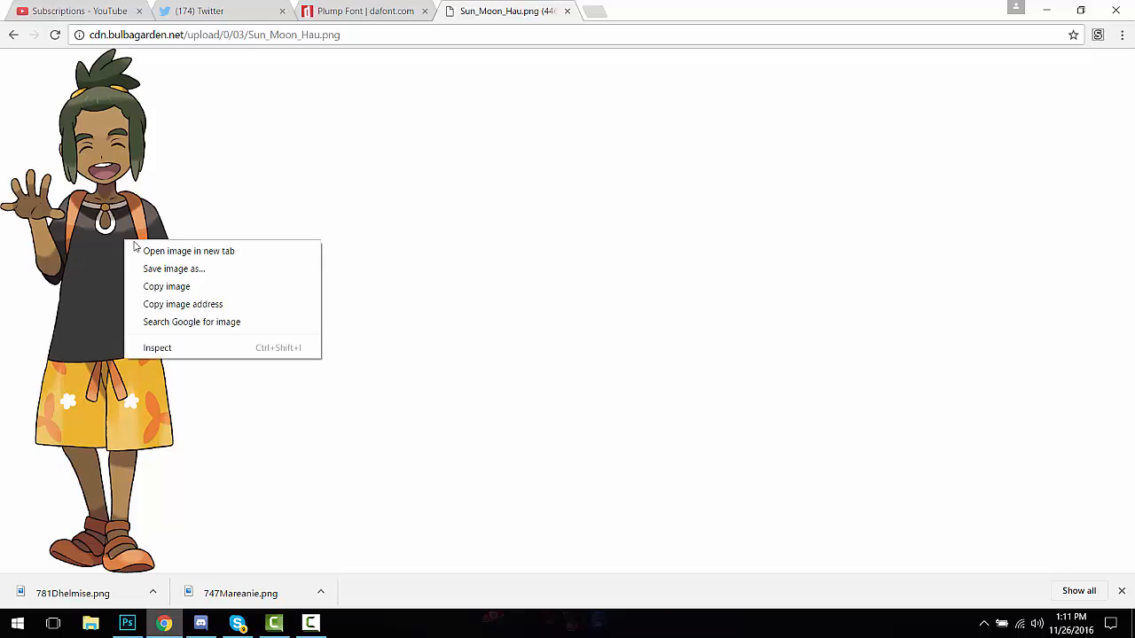
pyautogui.click(195, 286)
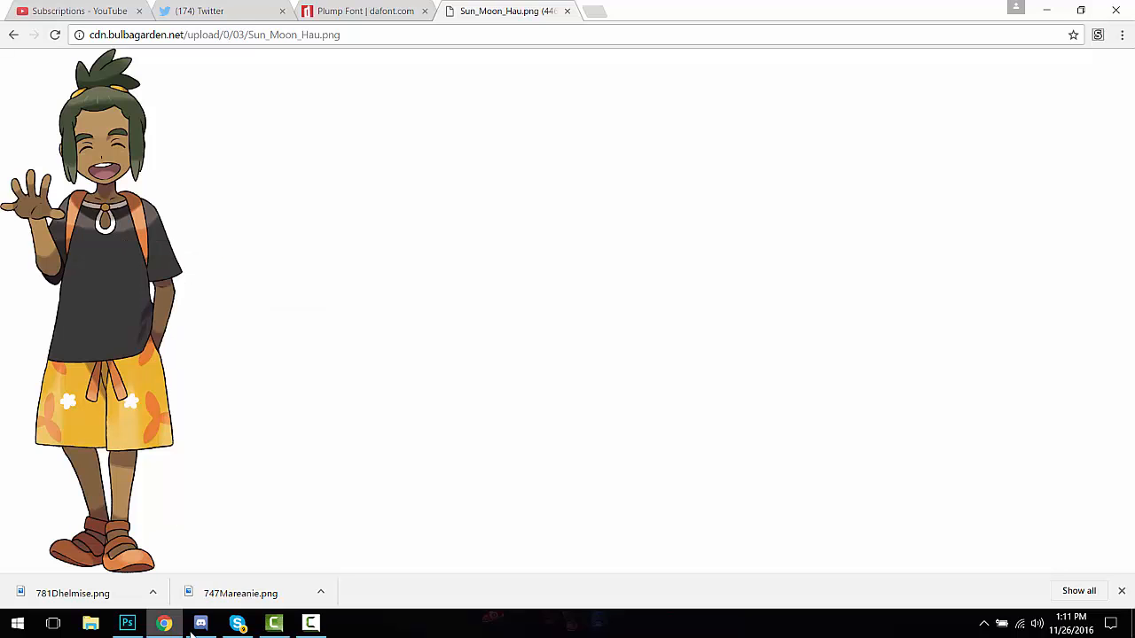
pyautogui.click(127, 623)
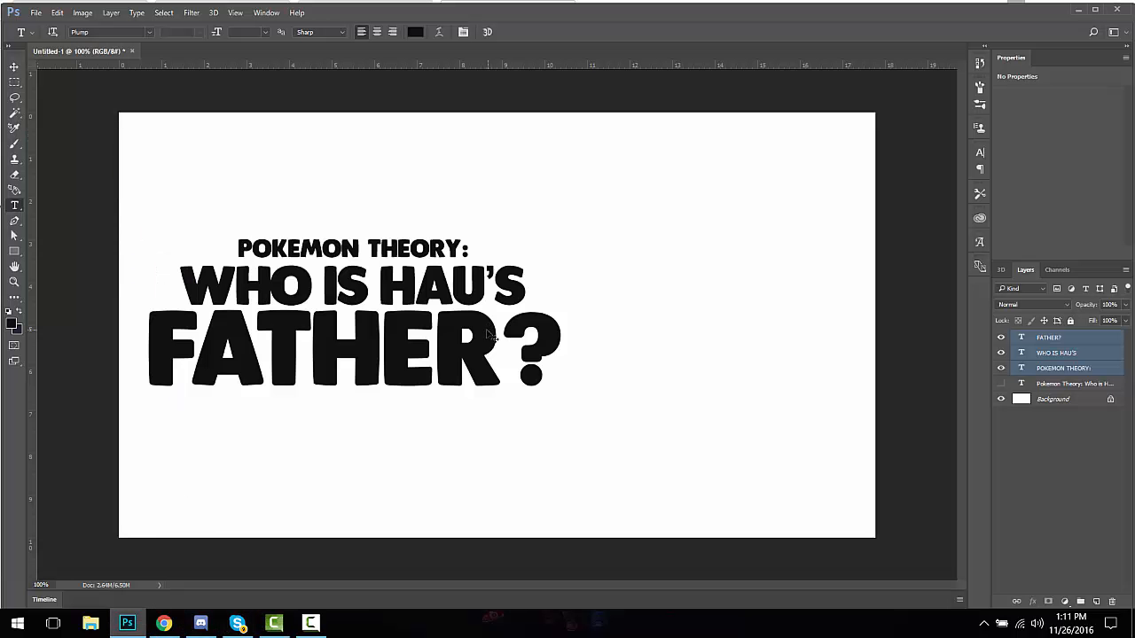
pyautogui.hotkey('ctrl', 'v')
pyautogui.click(15, 67)
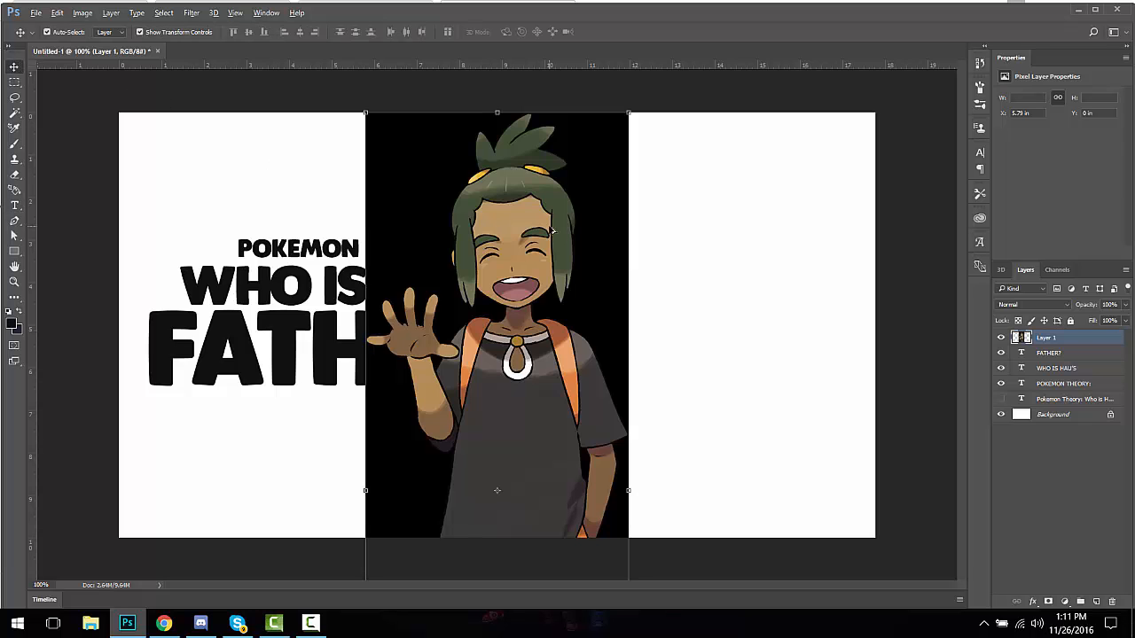
pyautogui.hotkey('ctrl', 'z')
pyautogui.click(164, 623)
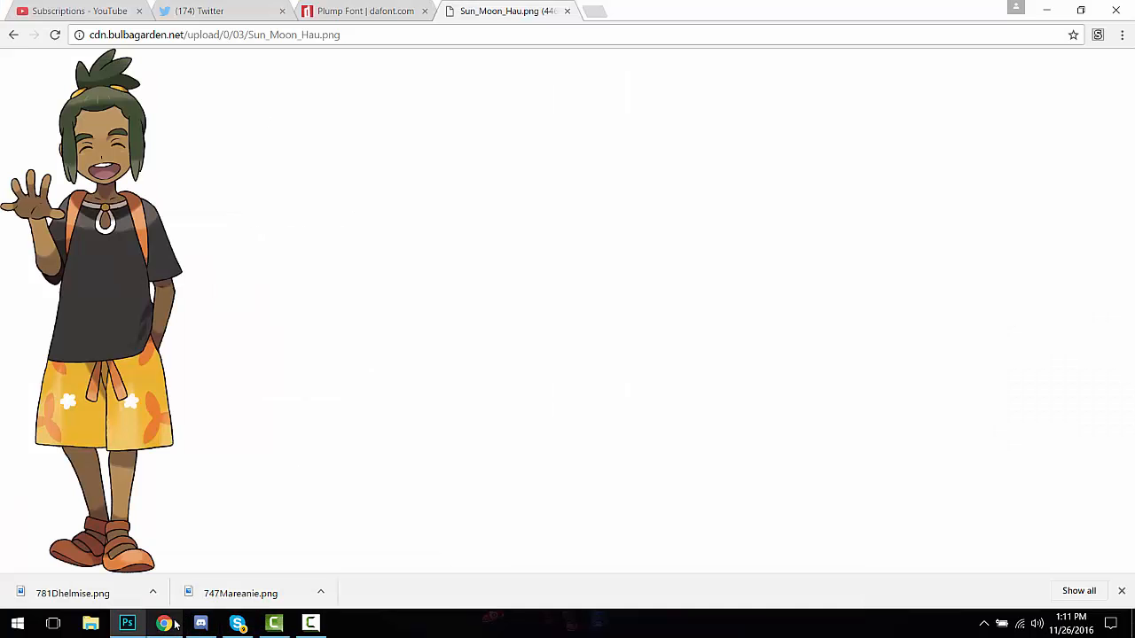
pyautogui.rightClick(122, 286)
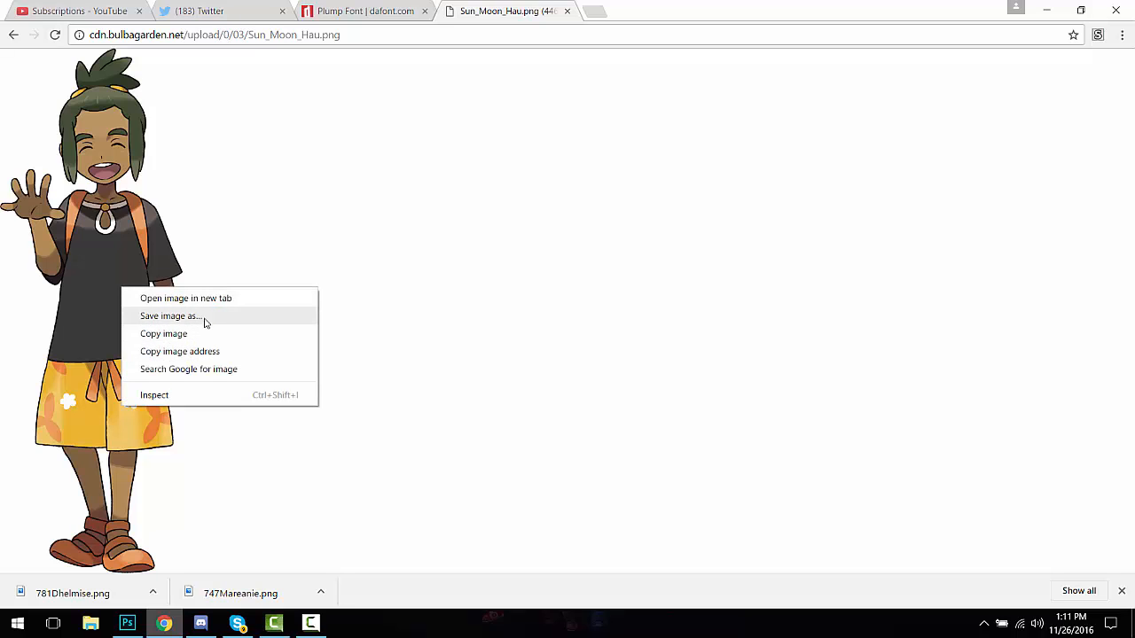
pyautogui.click(203, 317)
pyautogui.write('qeagrhtf')
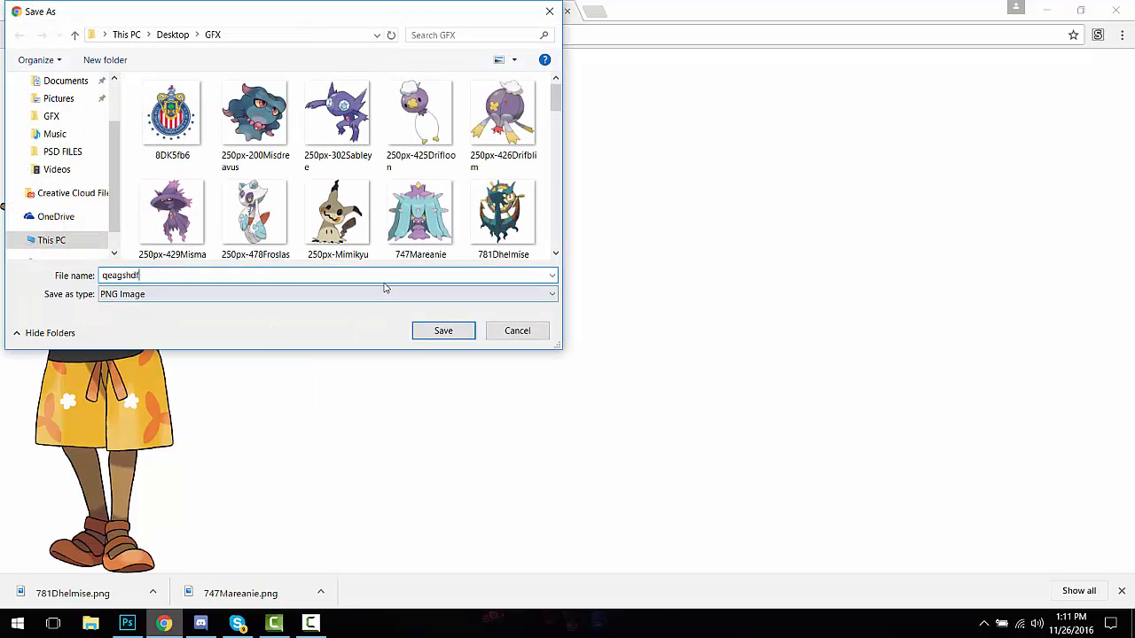
pyautogui.press('BackSpace')
pyautogui.press('BackSpace')
pyautogui.press('BackSpace')
pyautogui.press('BackSpace')
pyautogui.press('BackSpace')
pyautogui.press('BackSpace')
pyautogui.press('BackSpace')
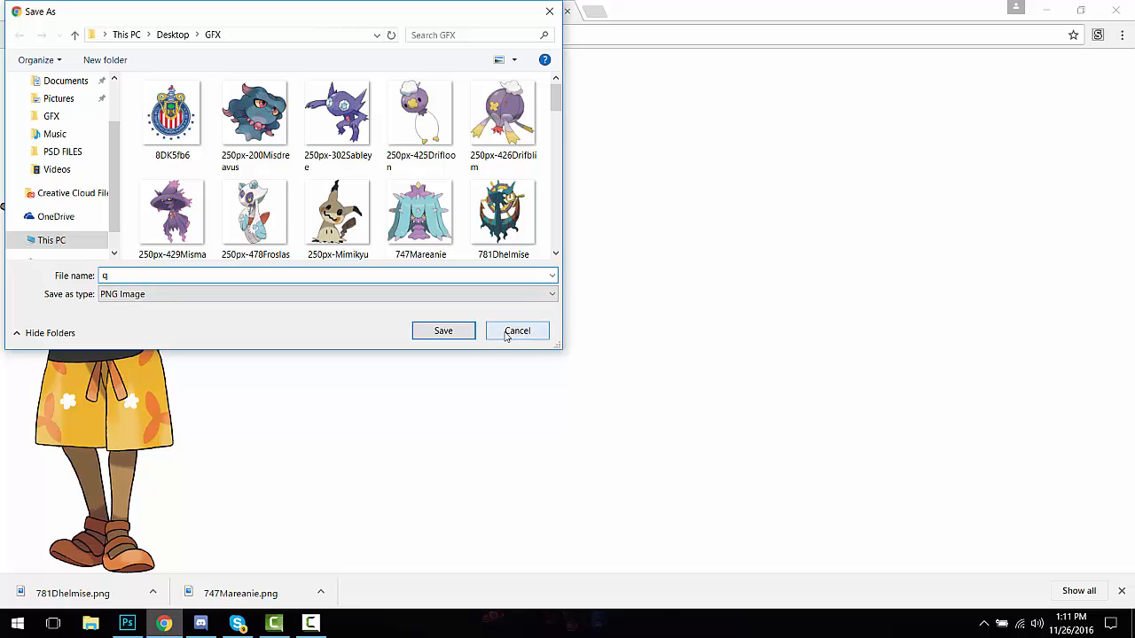
pyautogui.click(518, 331)
# Step: Save the full-size Hau image as the PNG file Sun_Moon_Hau in the GFX folder
pyautogui.rightClick(132, 344)
pyautogui.click(321, 332)
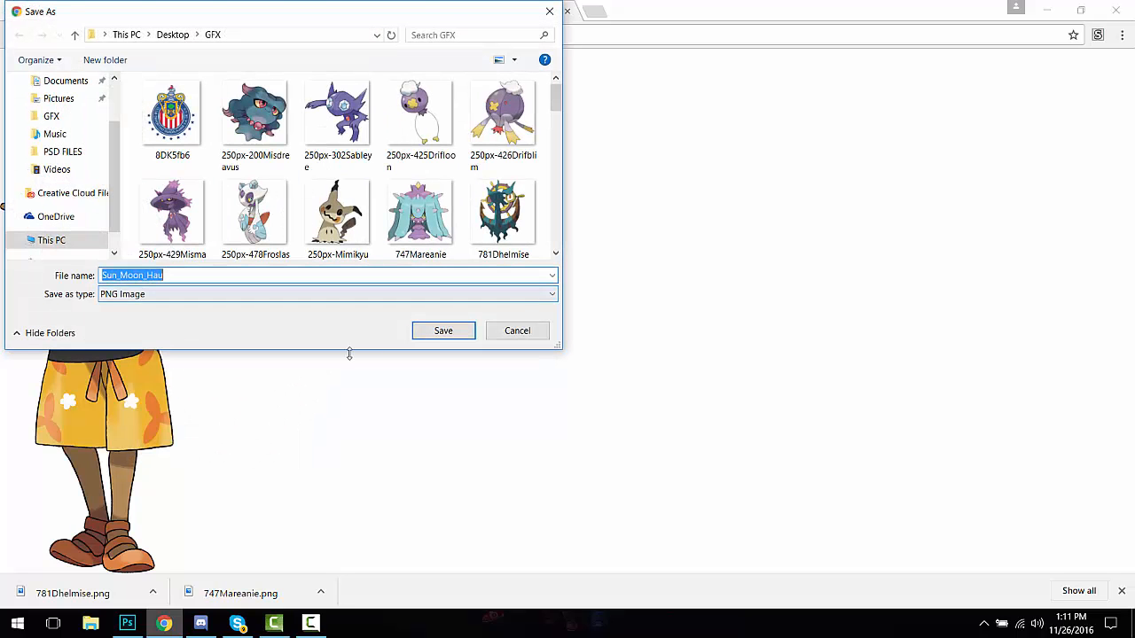
pyautogui.click(443, 331)
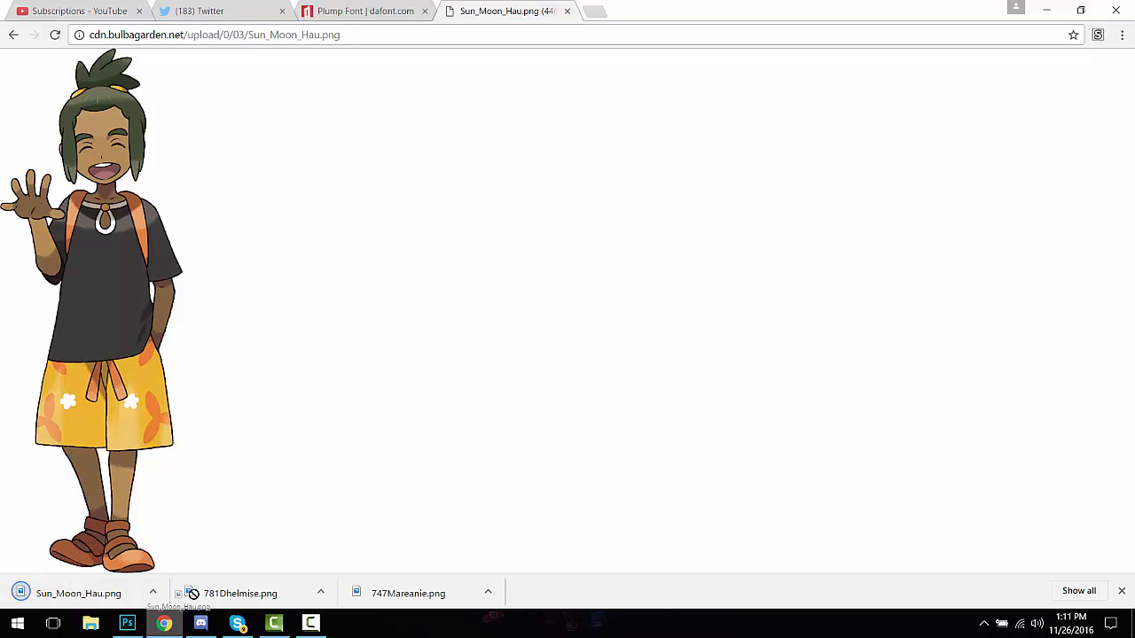
# Step: Place the downloaded Sun_Moon_Hau.png into the Photoshop thumbnail document as a new layer
pyautogui.click(126, 623)
pyautogui.moveTo(539, 336); pyautogui.dragTo(532, 319)
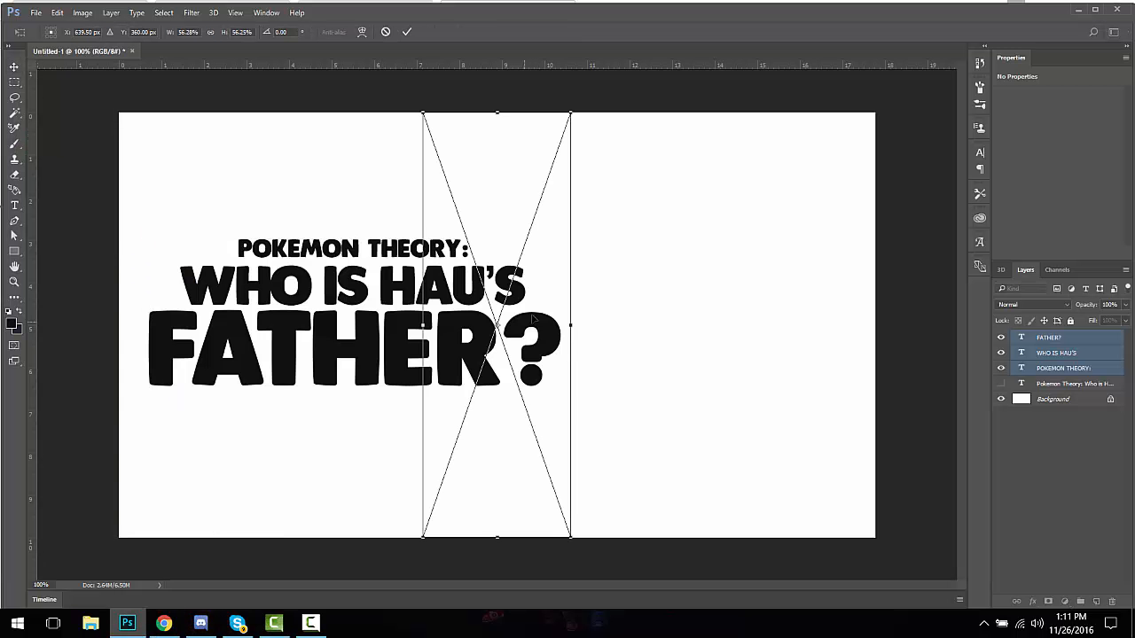
pyautogui.press('Return')
# Step: Scale the Hau image to about 93% and move it to the middle of the canvas, with his hair at the upper edge
pyautogui.scroll(-5, 523, 248)
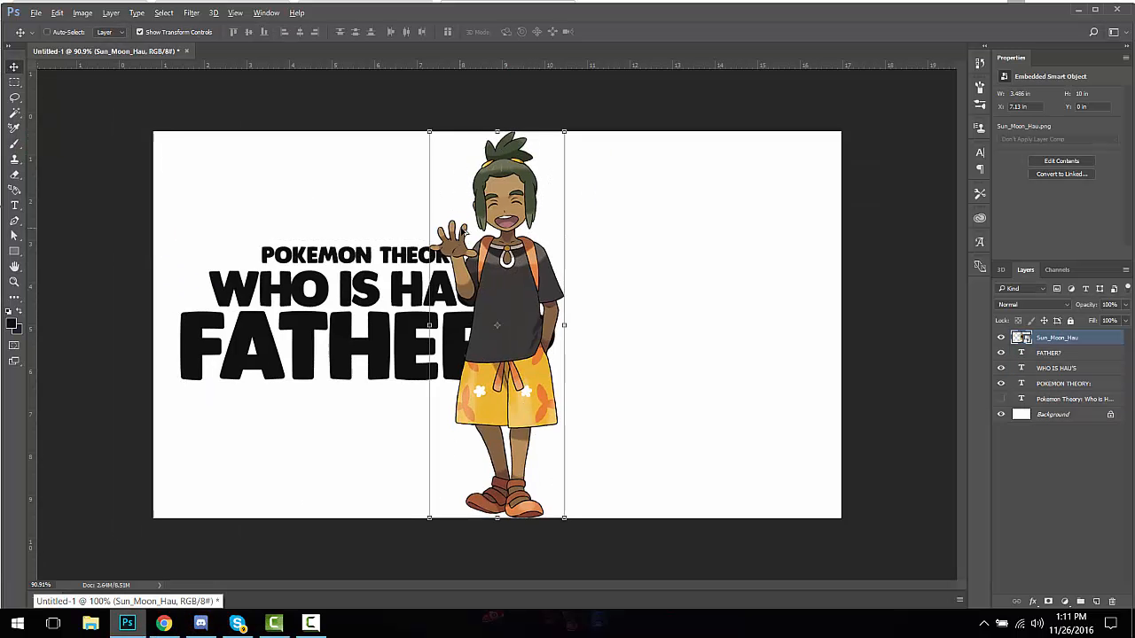
pyautogui.moveTo(528, 241); pyautogui.dragTo(724, 23)
pyautogui.moveTo(534, 256); pyautogui.dragTo(560, 469)
pyautogui.scroll(-2, 572, 294)
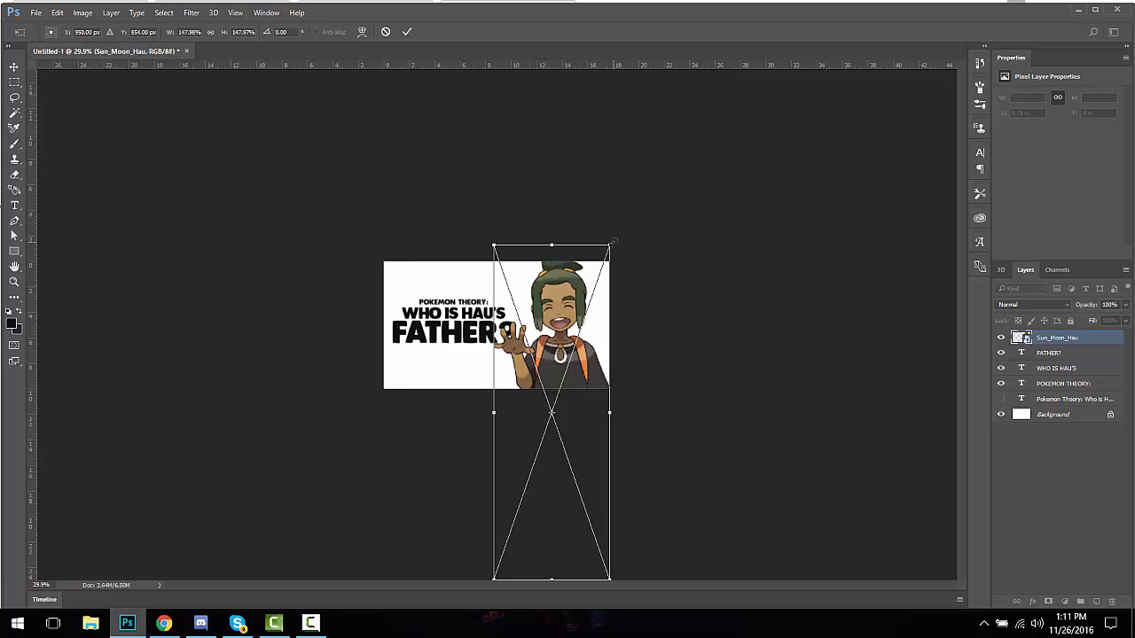
pyautogui.moveTo(613, 241); pyautogui.dragTo(462, 296)
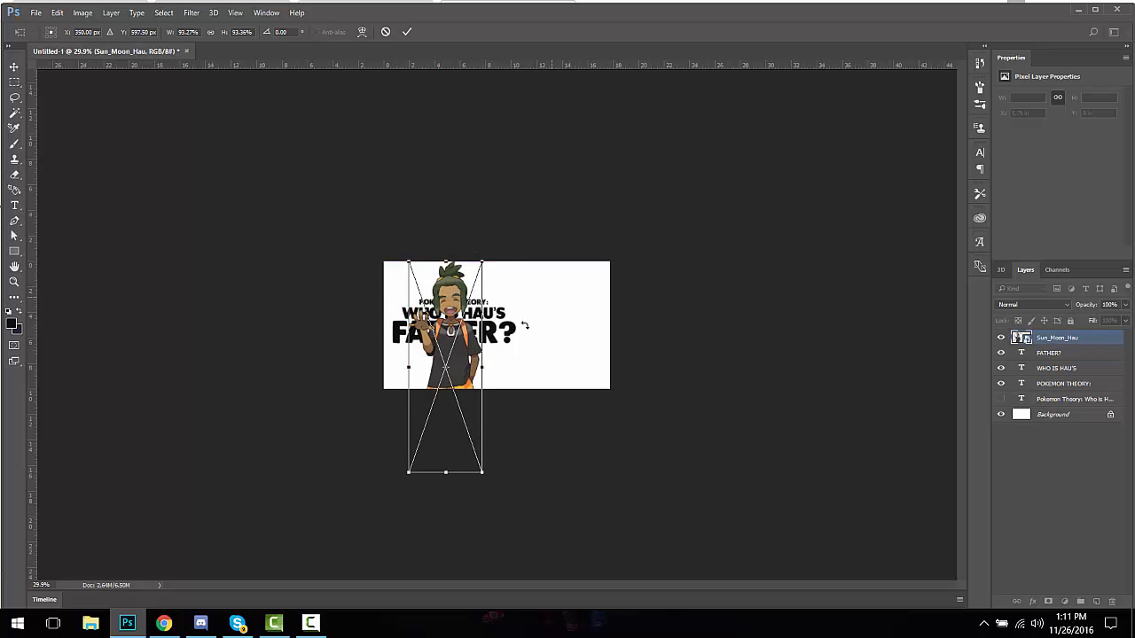
pyautogui.scroll(6, 542, 343)
pyautogui.scroll(4, 543, 343)
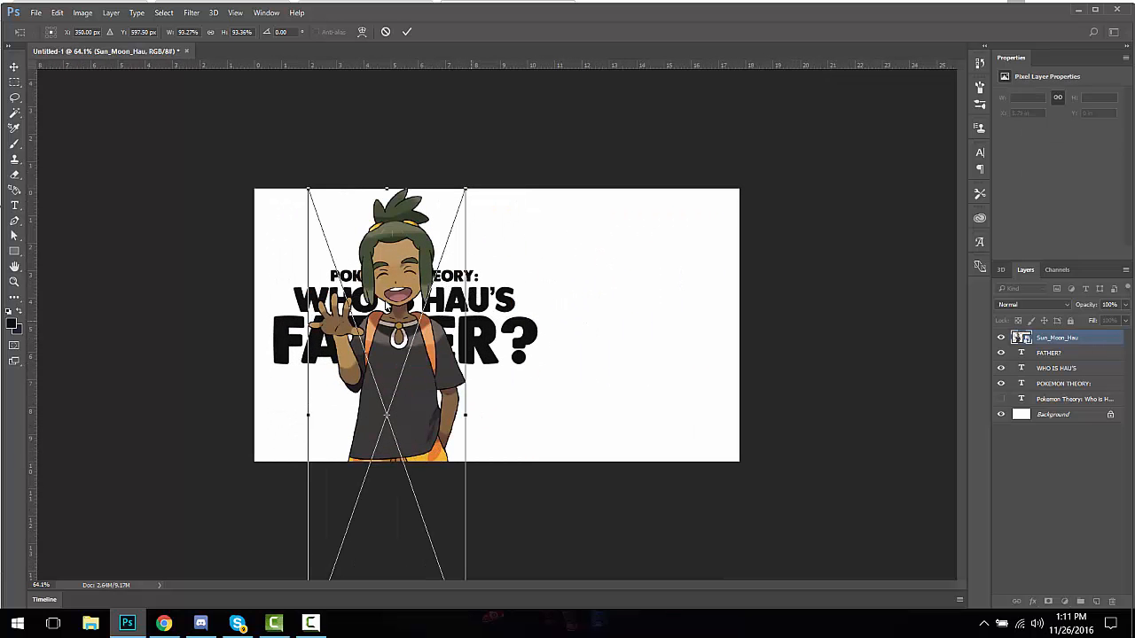
pyautogui.press('Return')
pyautogui.moveTo(388, 305); pyautogui.dragTo(524, 307)
# Step: Move the four text layers above Sun_Moon_Hau in the layer order and shift the title over the lower part of his body
pyautogui.click(1061, 354)
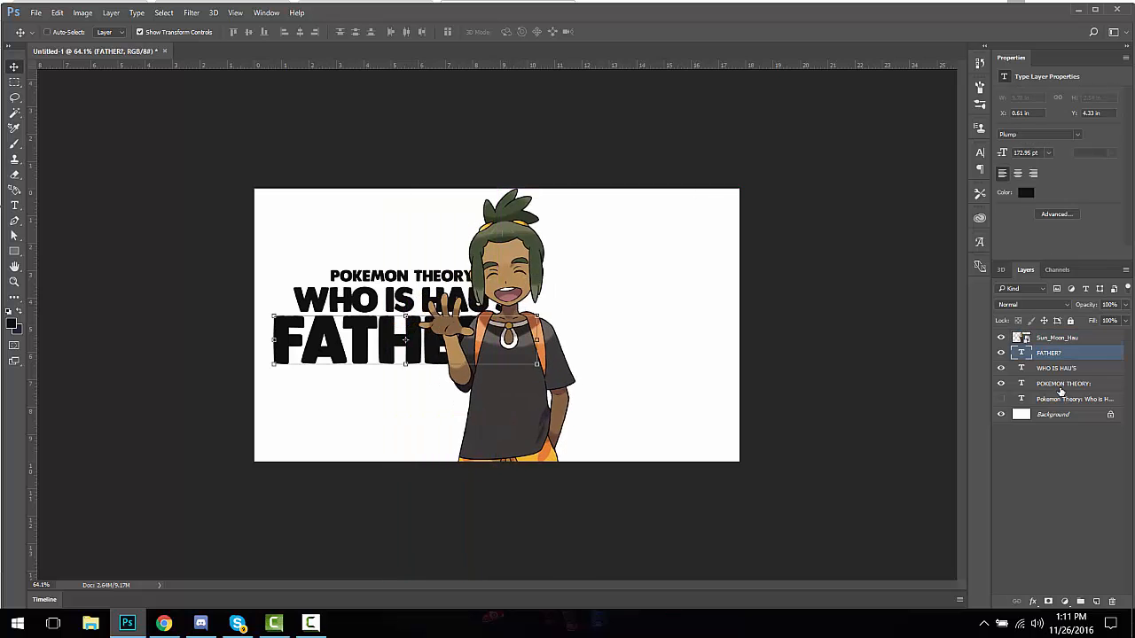
pyautogui.keyDown('shift'); pyautogui.click(1061, 399); pyautogui.keyUp('shift')
pyautogui.moveTo(1059, 355); pyautogui.dragTo(1058, 335)
pyautogui.moveTo(461, 331); pyautogui.dragTo(558, 403)
pyautogui.scroll(3, 76, 147)
pyautogui.press('m')
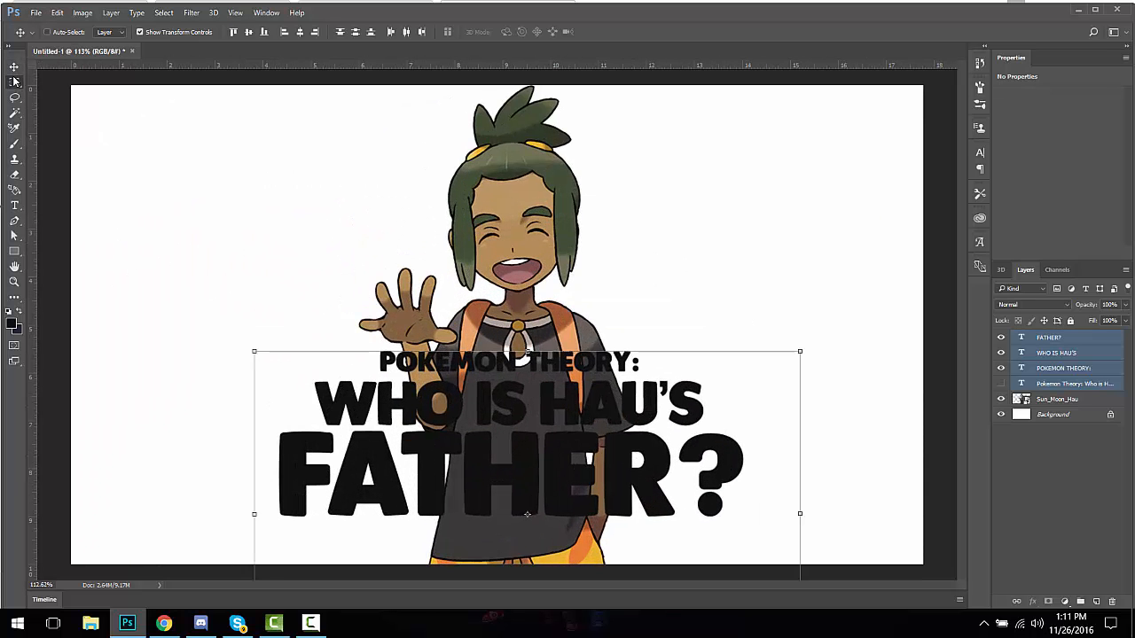
# Step: Move the Sun_Moon_Hau layer slightly upward to a Y position of -0.18 in
pyautogui.scroll(-3, 542, 219)
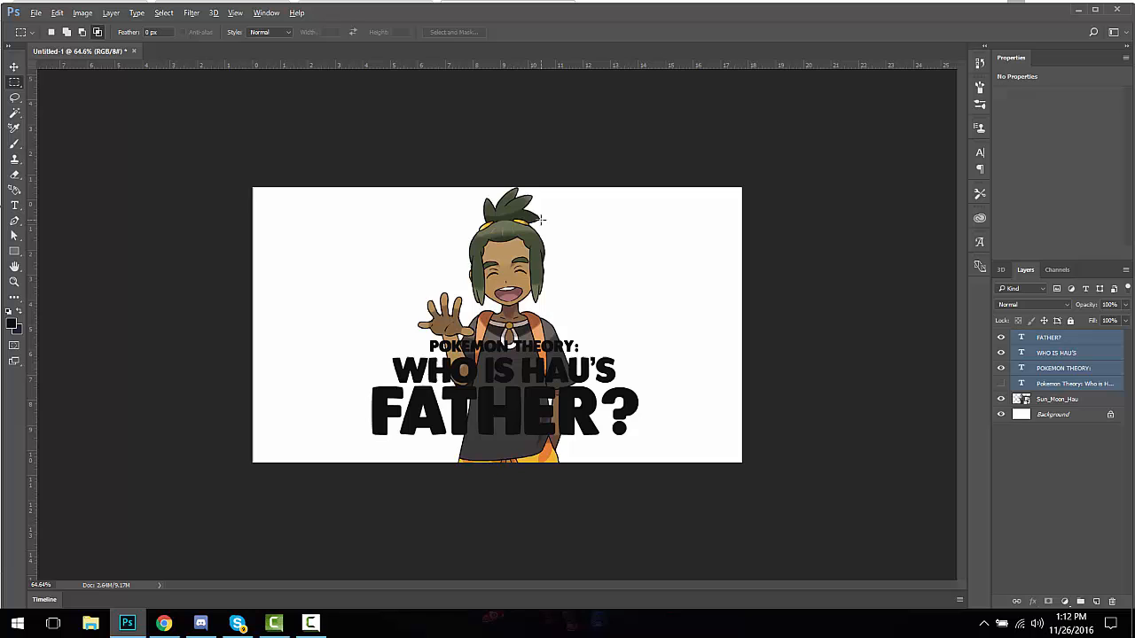
pyautogui.click(1077, 399)
pyautogui.click(13, 68)
pyautogui.moveTo(459, 226); pyautogui.dragTo(459, 219)
# Step: Hide the text layers and the Hau layer, and add a vertical guide at the canvas's horizontal centre
pyautogui.moveTo(1002, 368); pyautogui.dragTo(1001, 337)
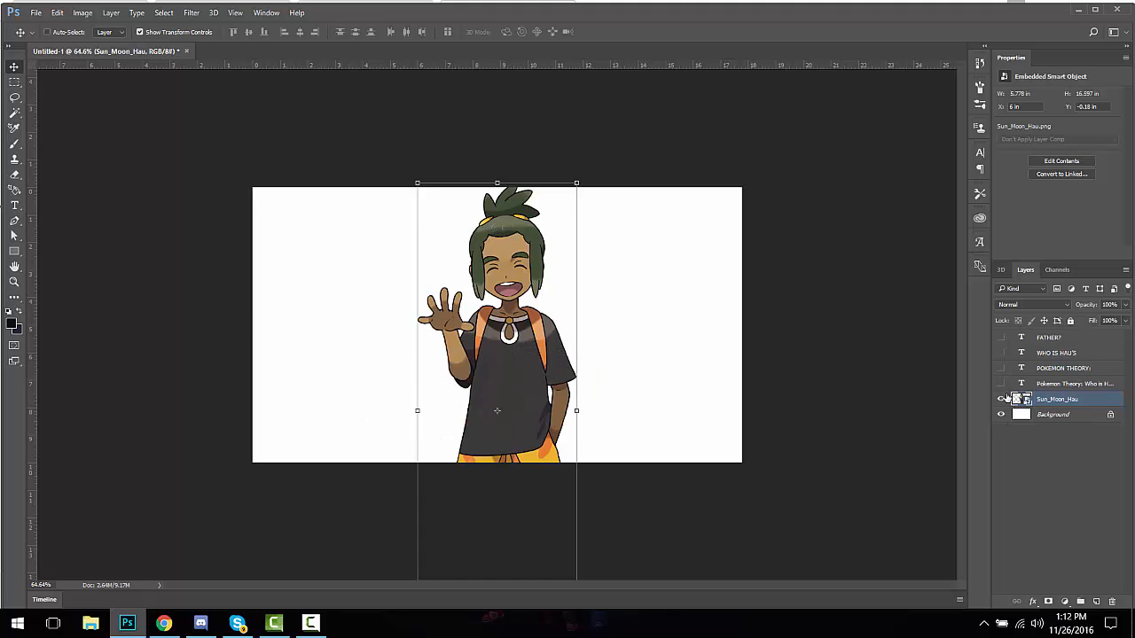
pyautogui.click(1001, 399)
pyautogui.moveTo(32, 200); pyautogui.dragTo(498, 224)
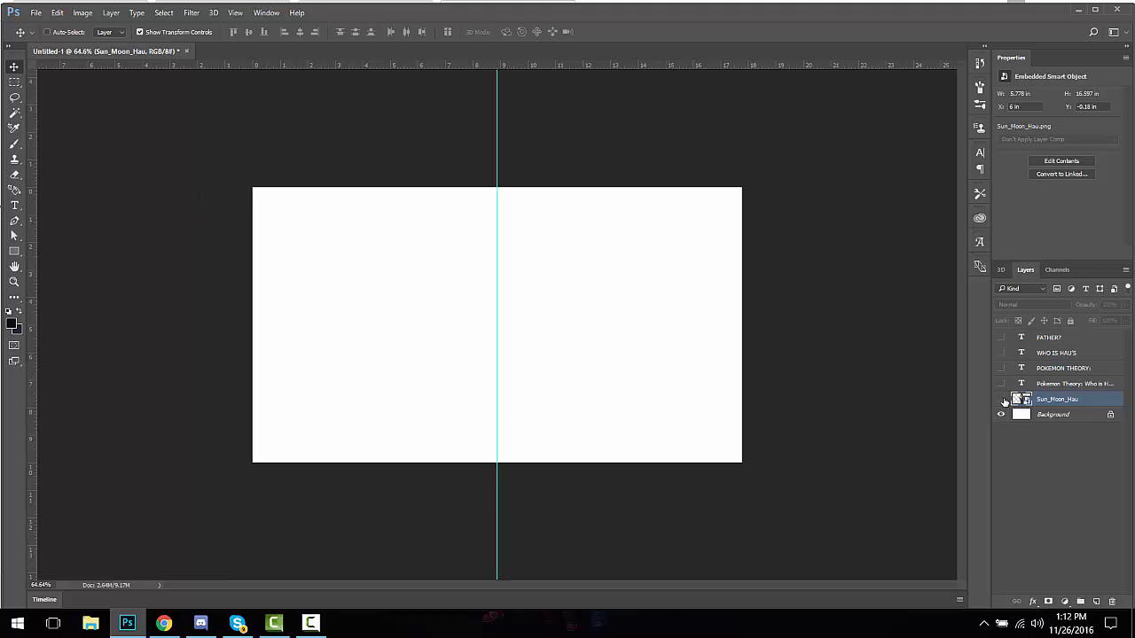
# Step: Make the Hau layer and all four text layers visible again
pyautogui.click(1001, 400)
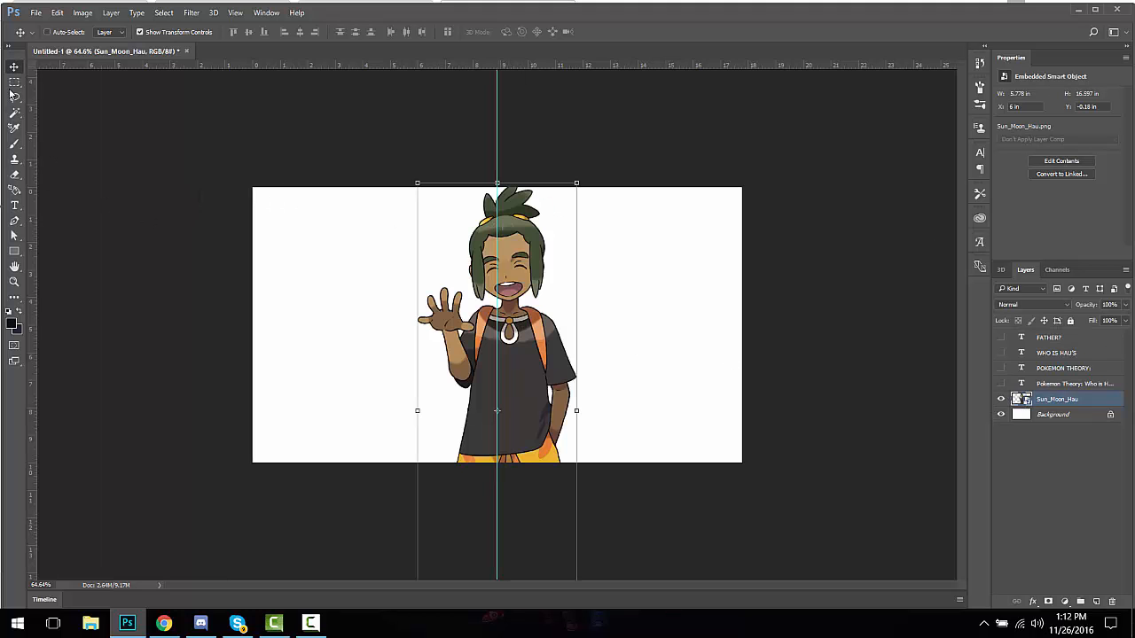
pyautogui.click(14, 82)
pyautogui.click(1068, 385)
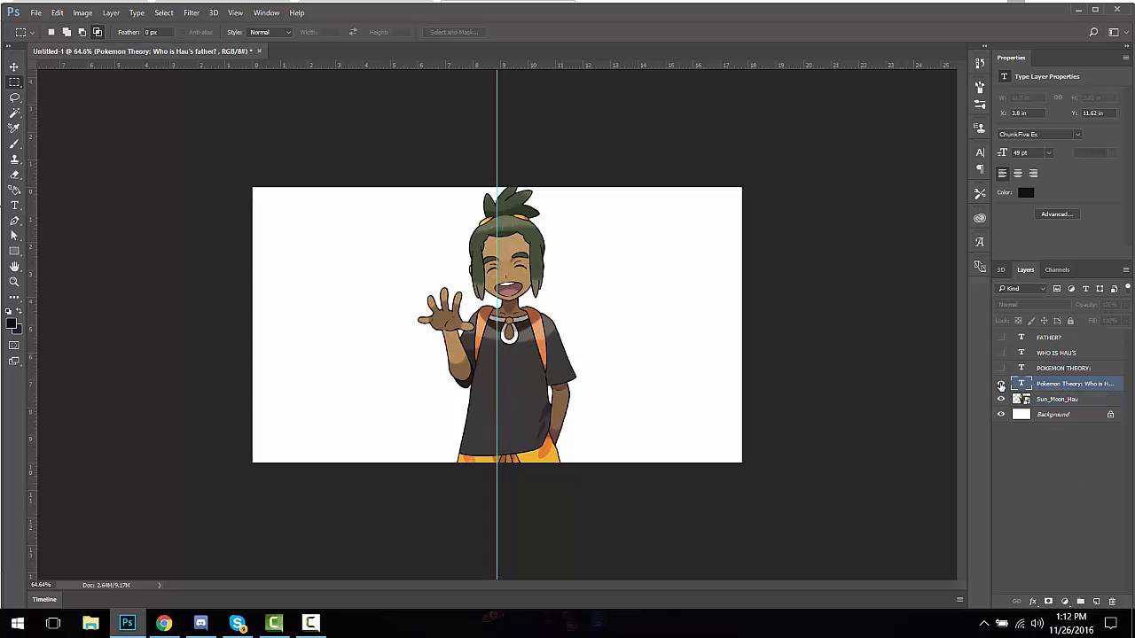
pyautogui.click(1001, 385)
pyautogui.click(1001, 368)
pyautogui.click(1001, 353)
pyautogui.click(1001, 338)
# Step: Delete the unused single-line text layer "Pokemon Theory: Who is Hau's father?"
pyautogui.scroll(4, 612, 329)
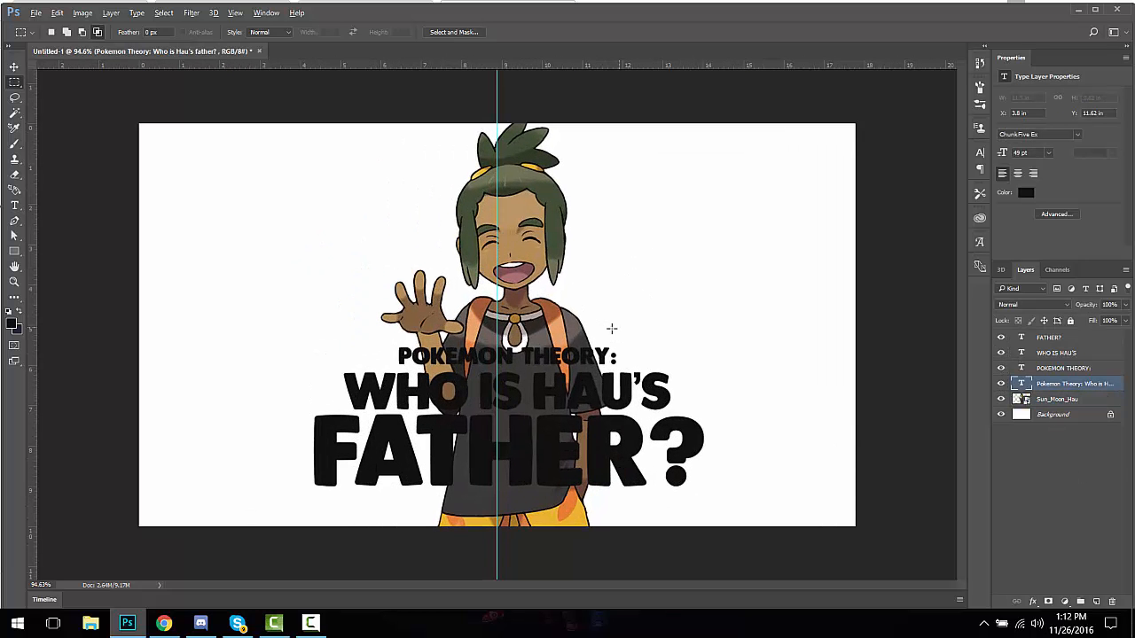
pyautogui.keyDown('shift'); pyautogui.click(1071, 353); pyautogui.keyUp('shift')
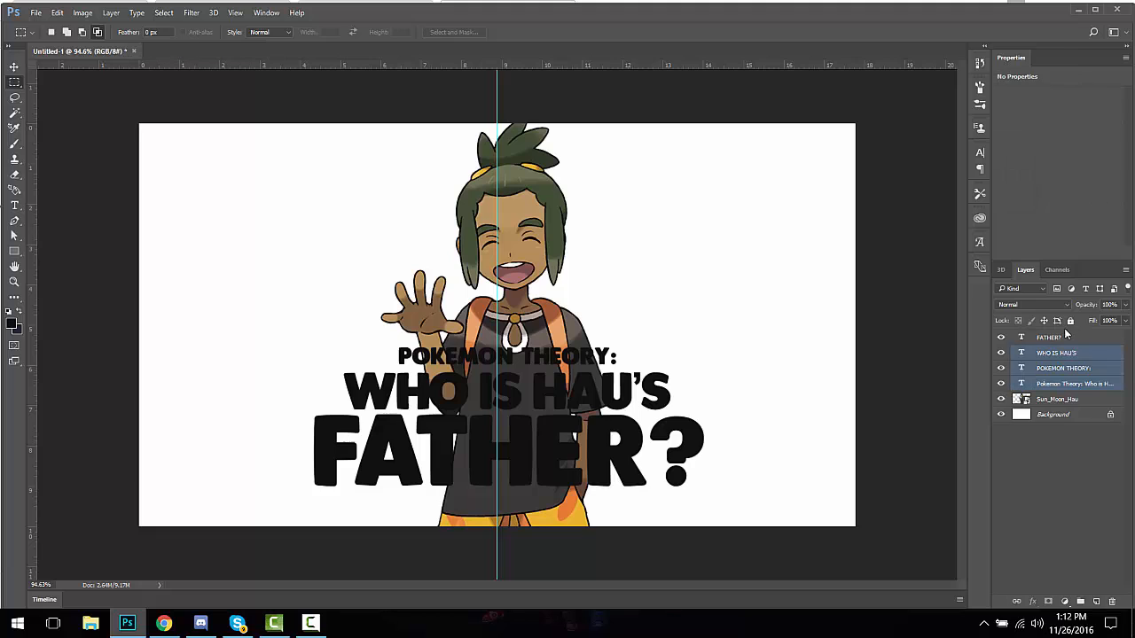
pyautogui.keyDown('shift'); pyautogui.click(1062, 339); pyautogui.keyUp('shift')
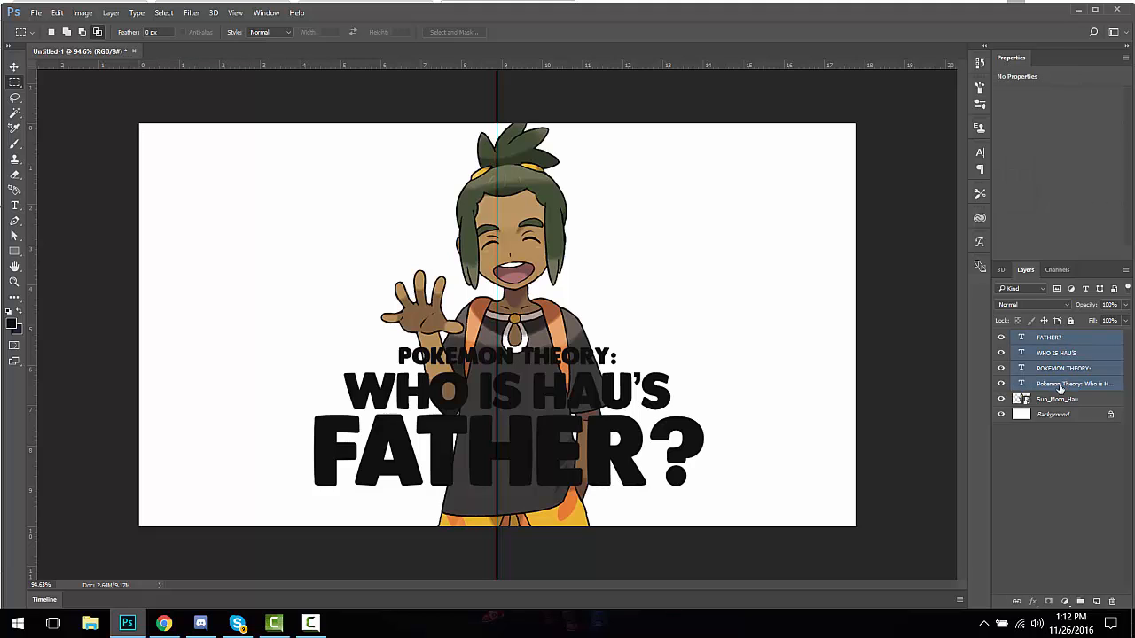
pyautogui.click(1056, 388)
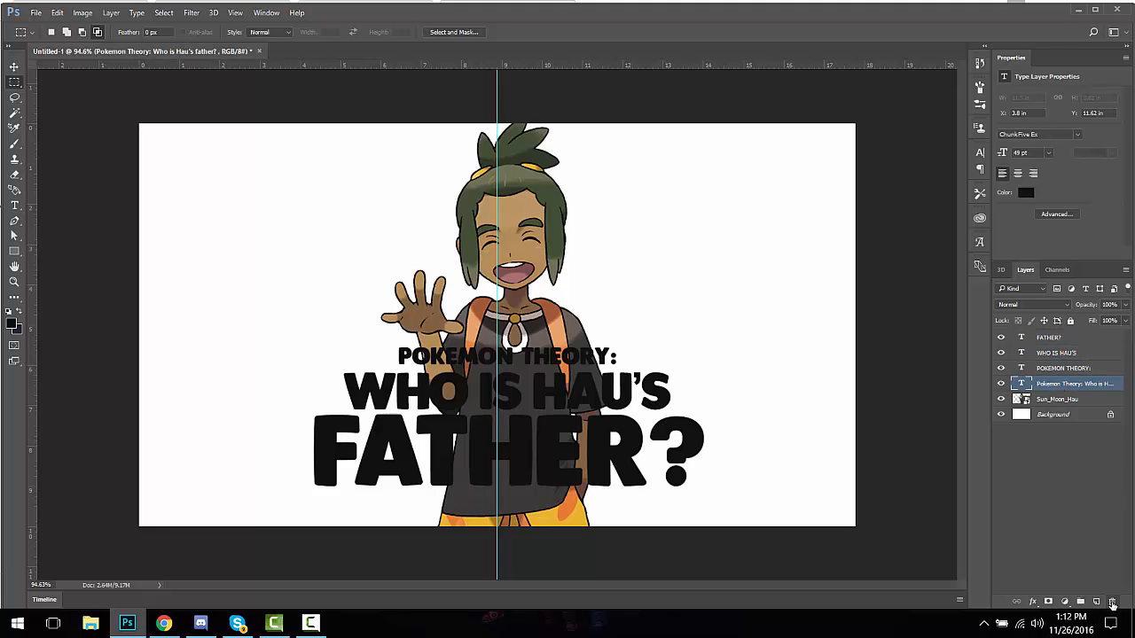
pyautogui.click(1112, 602)
# Step: Move the three stacked title layers together slightly down and centre them on the vertical guide
pyautogui.click(1054, 368)
pyautogui.keyDown('shift'); pyautogui.click(1042, 337); pyautogui.keyUp('shift')
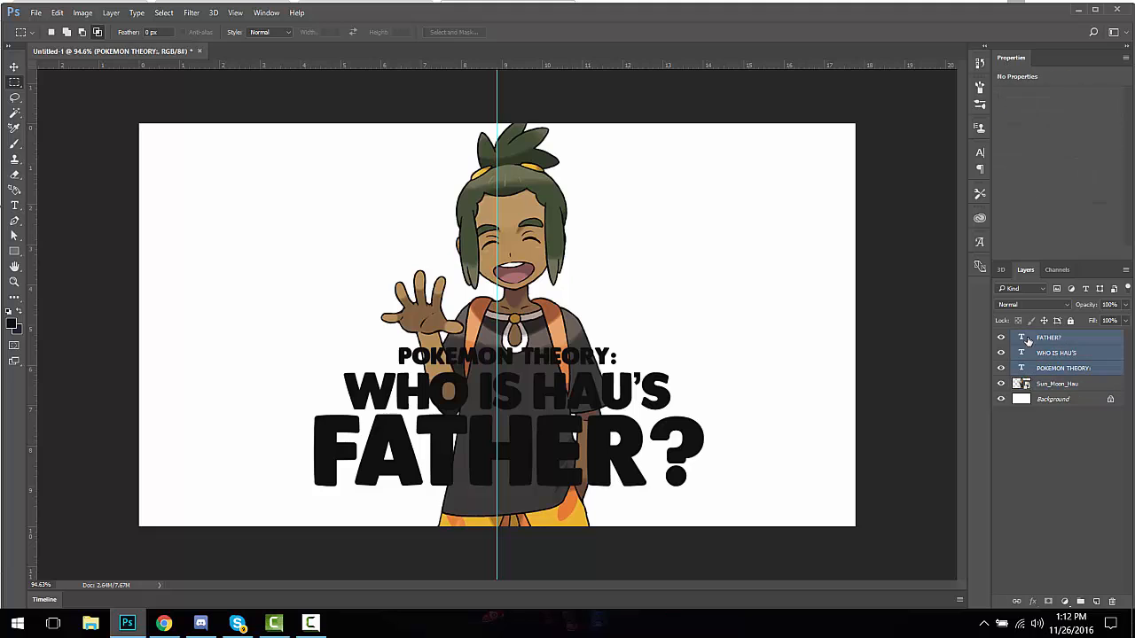
pyautogui.press('v')
pyautogui.moveTo(582, 397)
pyautogui.mouseDown()
pyautogui.moveTo(562, 396)
pyautogui.moveTo(571, 403)
pyautogui.mouseUp()
pyautogui.click(14, 81)
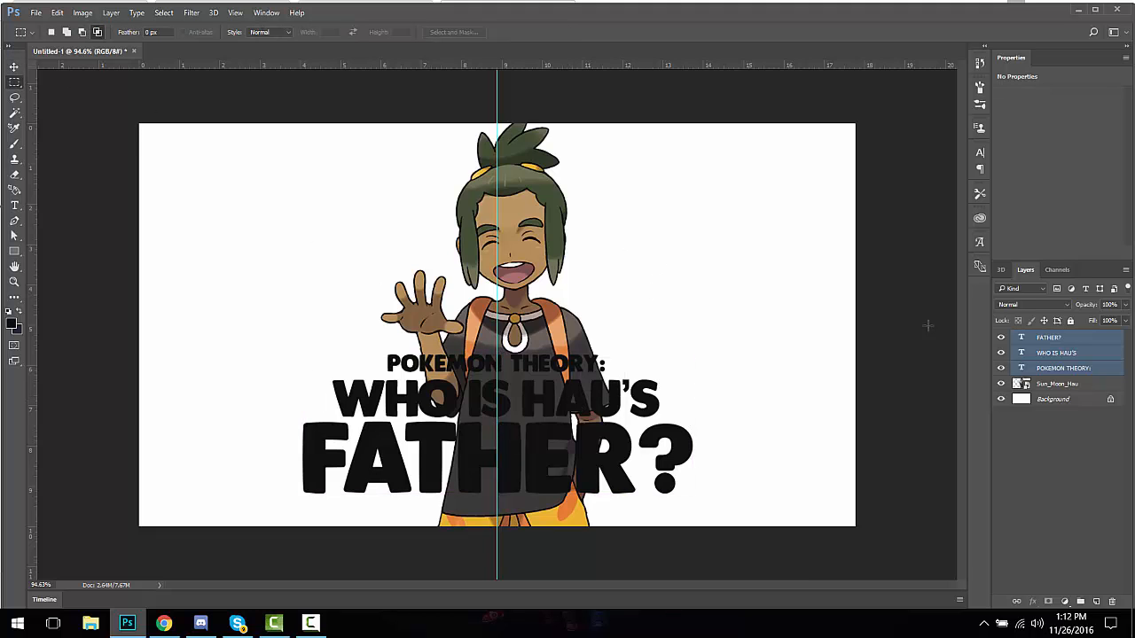
# Step: Shift the Sun_Moon_Hau layer left to an X position of 5.63 in, centring his face on the guide
pyautogui.click(1068, 384)
pyautogui.click(14, 67)
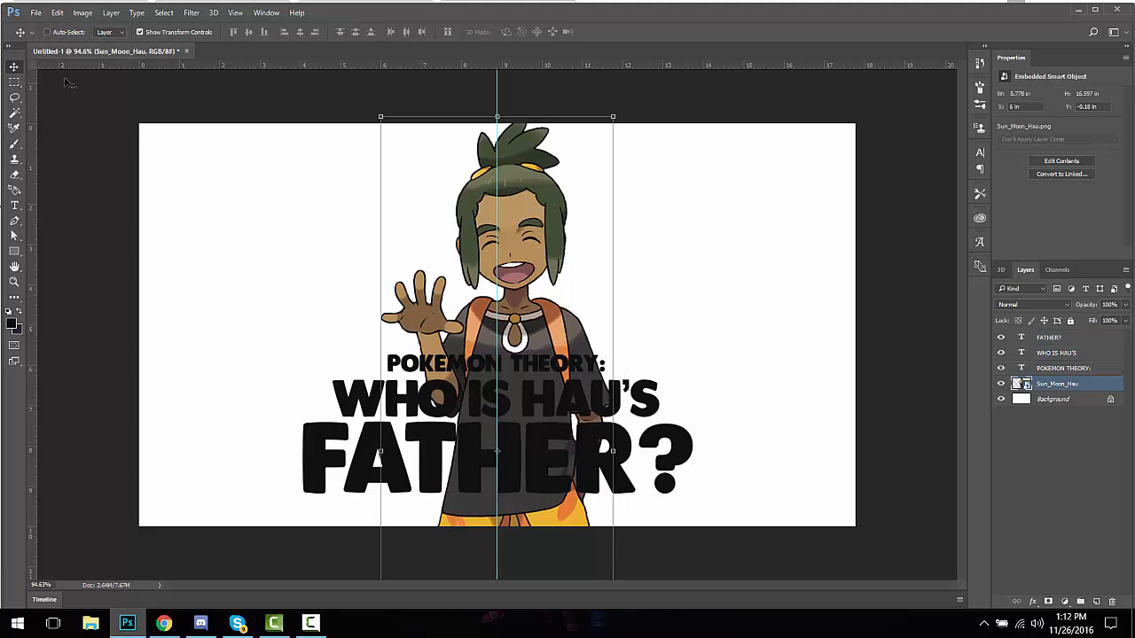
pyautogui.moveTo(564, 244); pyautogui.dragTo(552, 245)
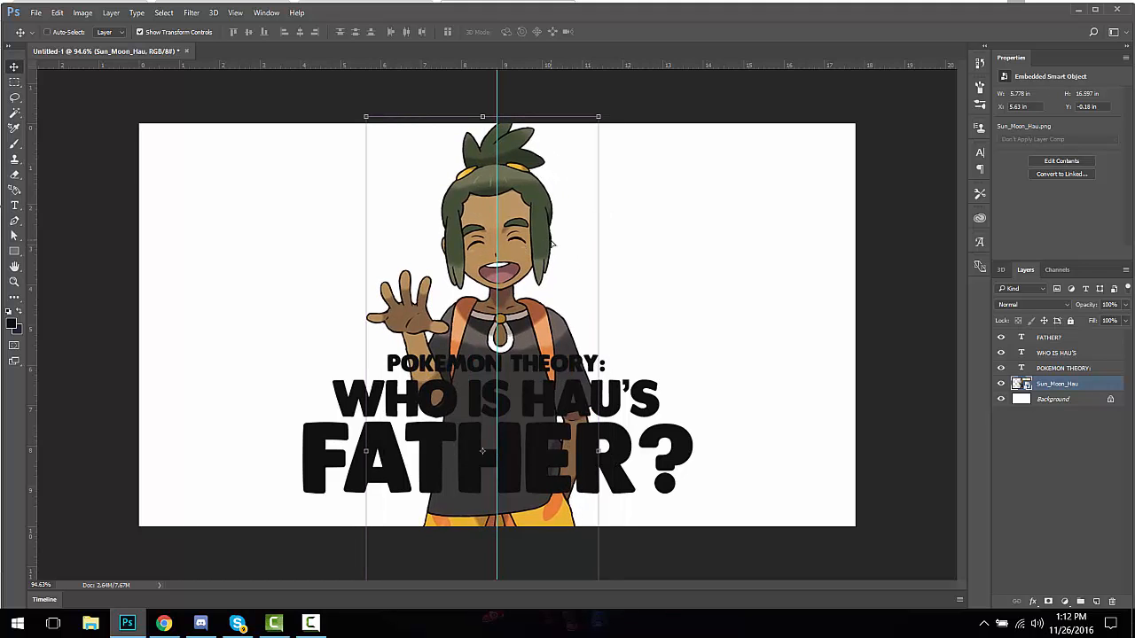
# Step: Recolour the "POKEMON THEORY:" title line white (ffffff)
pyautogui.click(15, 81)
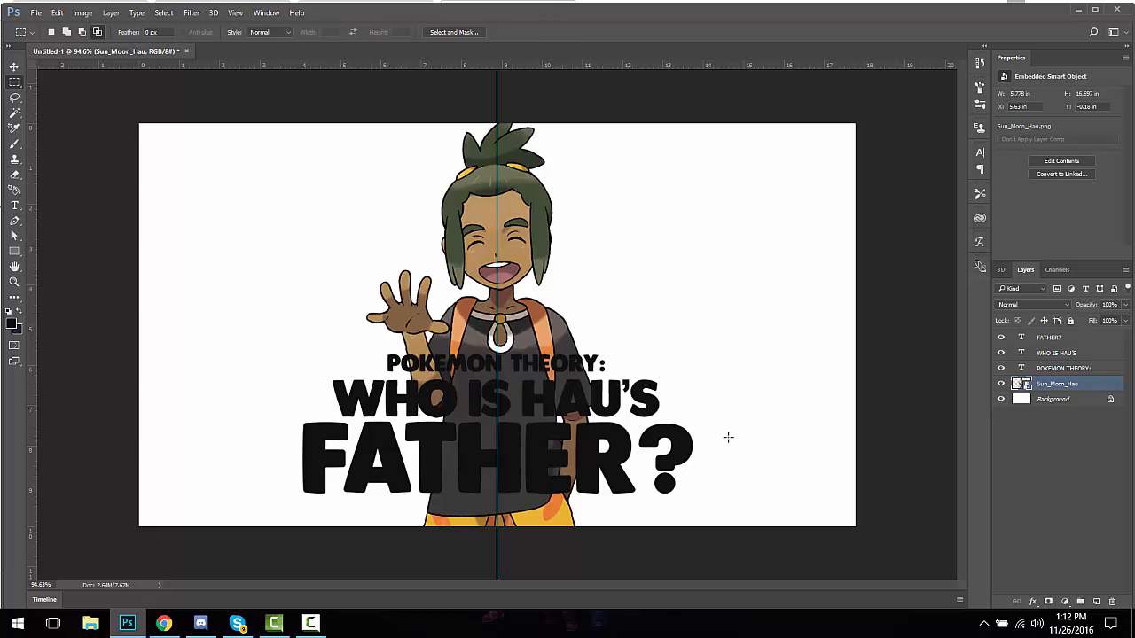
pyautogui.click(1062, 368)
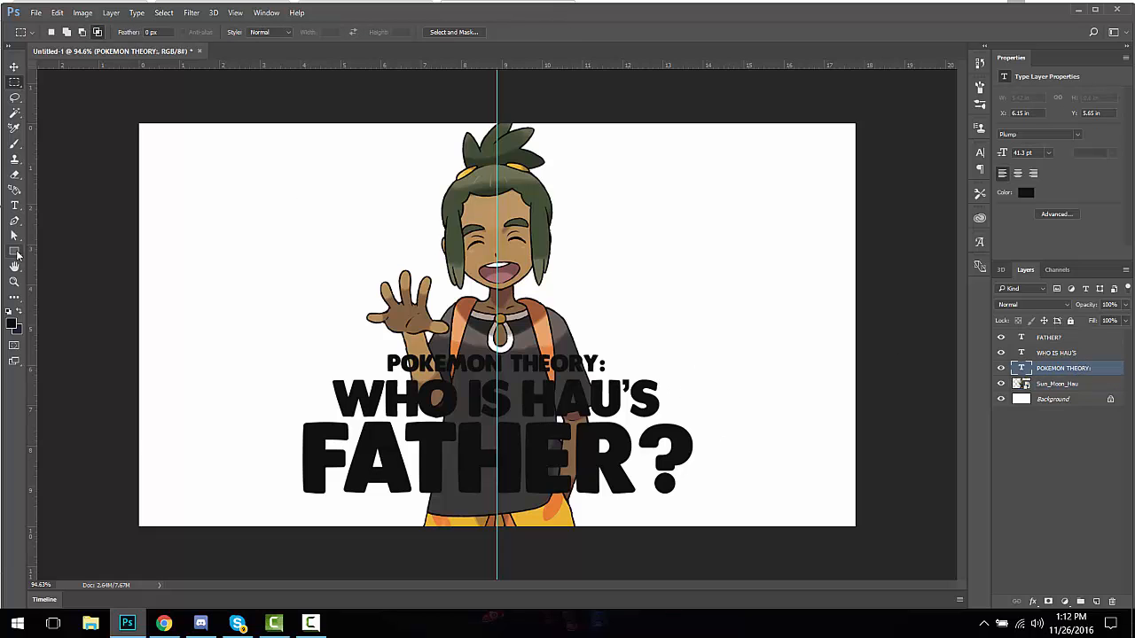
pyautogui.click(14, 205)
pyautogui.moveTo(391, 361); pyautogui.dragTo(740, 360)
pyautogui.click(12, 325)
pyautogui.write('ffffff')
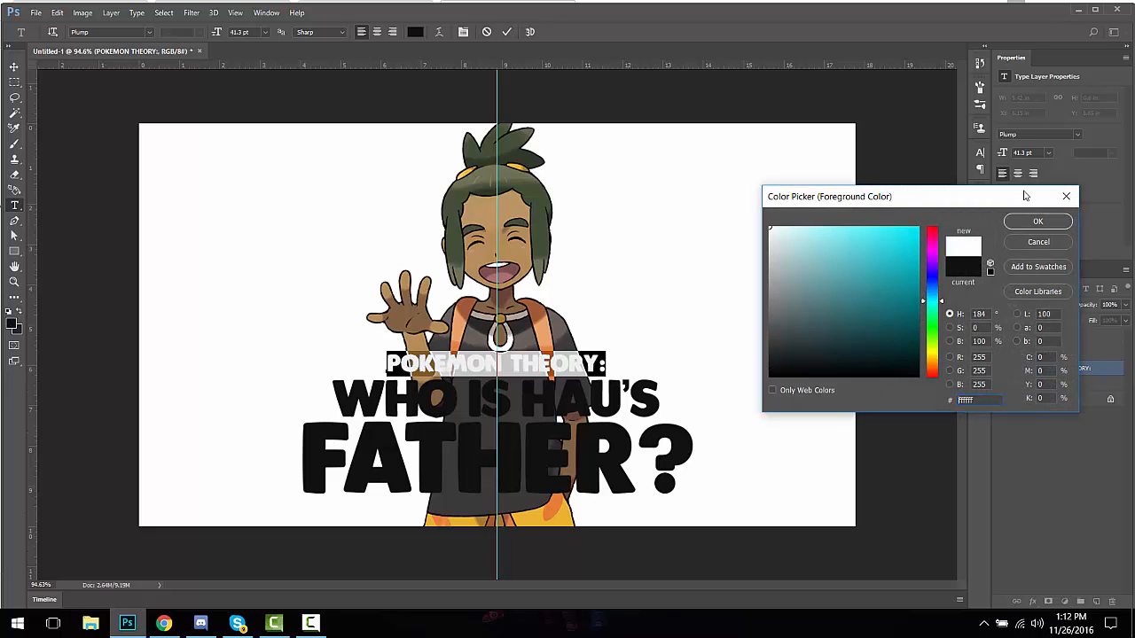
pyautogui.press('Return')
pyautogui.click(22, 90)
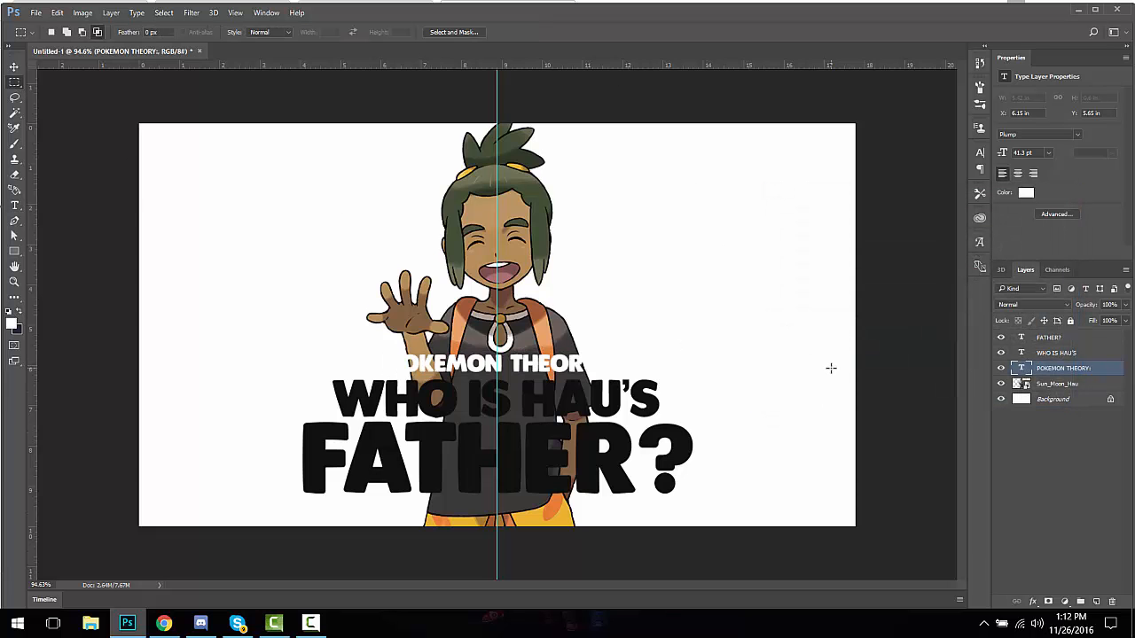
# Step: Colour the words "WHO IS" orange (e8a36c), sampled from Hau's backpack strap
pyautogui.click(14, 205)
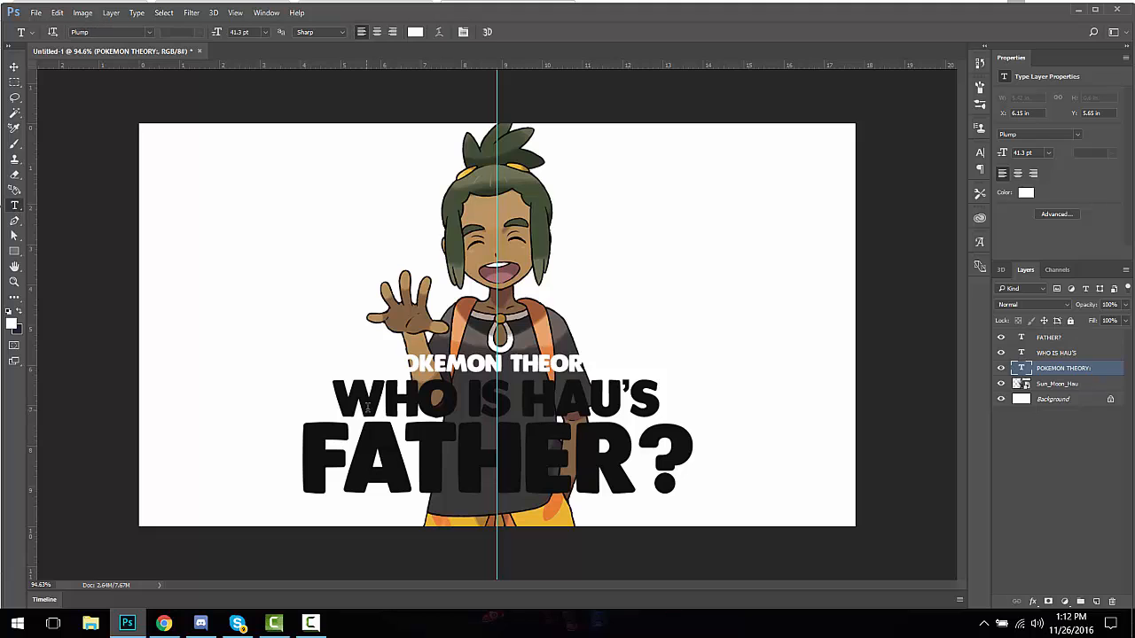
pyautogui.moveTo(349, 395); pyautogui.dragTo(508, 398)
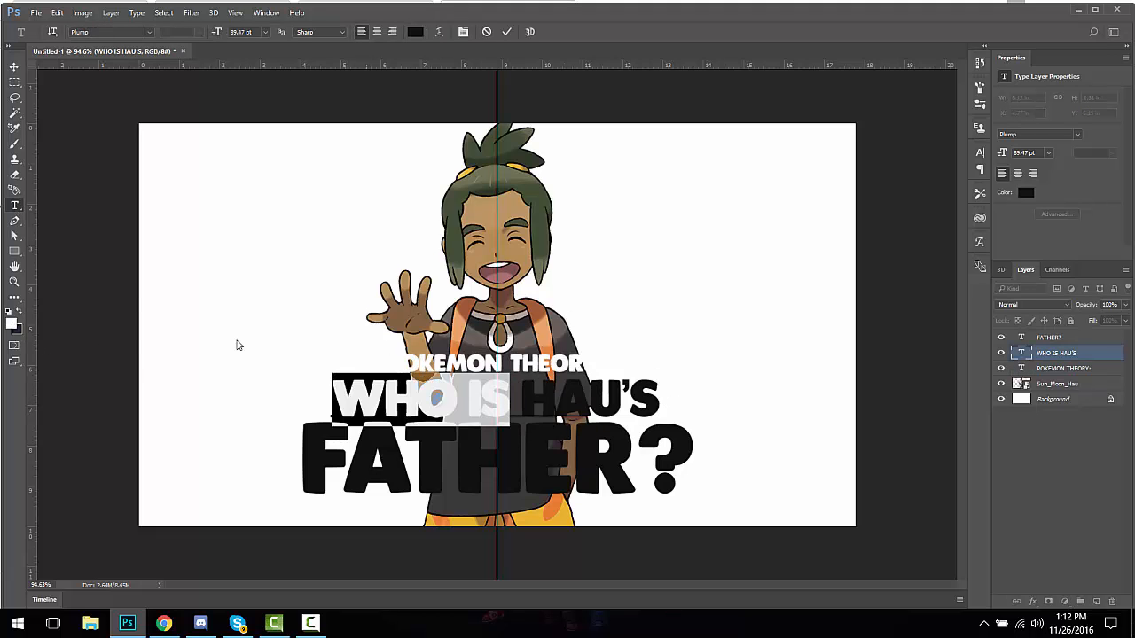
pyautogui.click(12, 323)
pyautogui.click(460, 319)
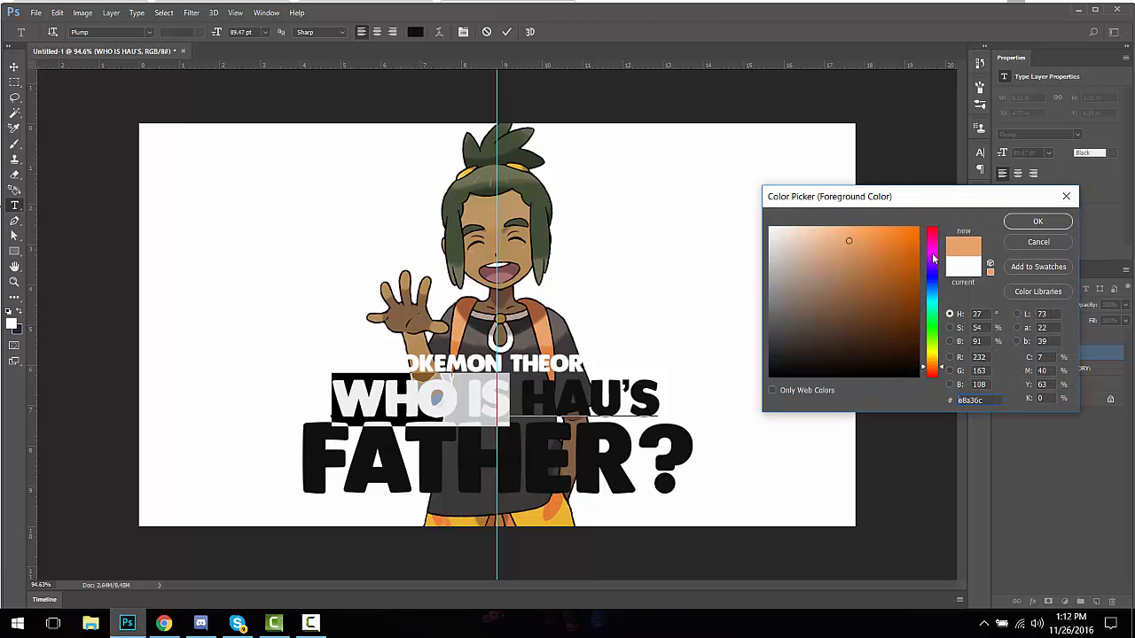
pyautogui.click(1038, 220)
pyautogui.click(14, 82)
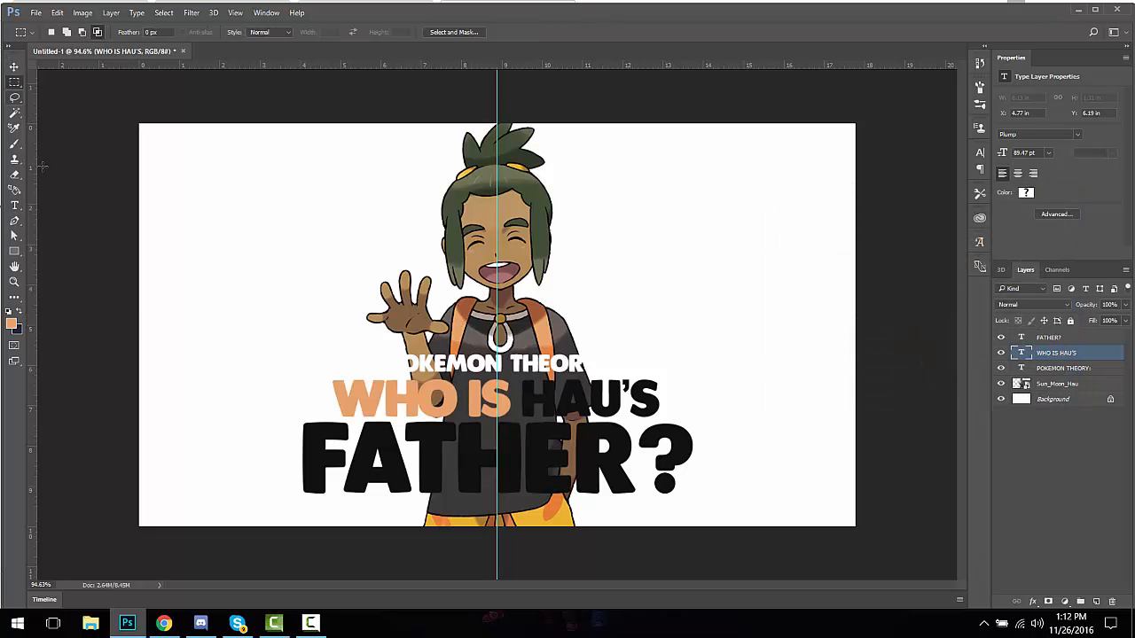
# Step: Colour the word "HAU'S" light green (8fcb5e), brightening a green sampled from Hau's hair
pyautogui.click(14, 205)
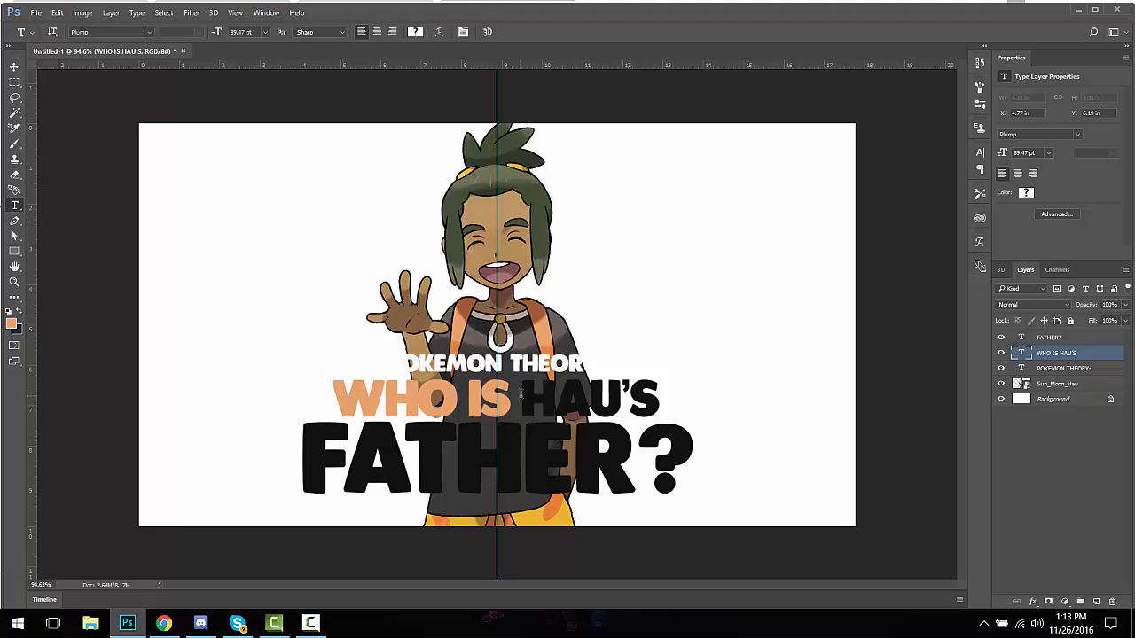
pyautogui.moveTo(521, 395); pyautogui.dragTo(709, 396)
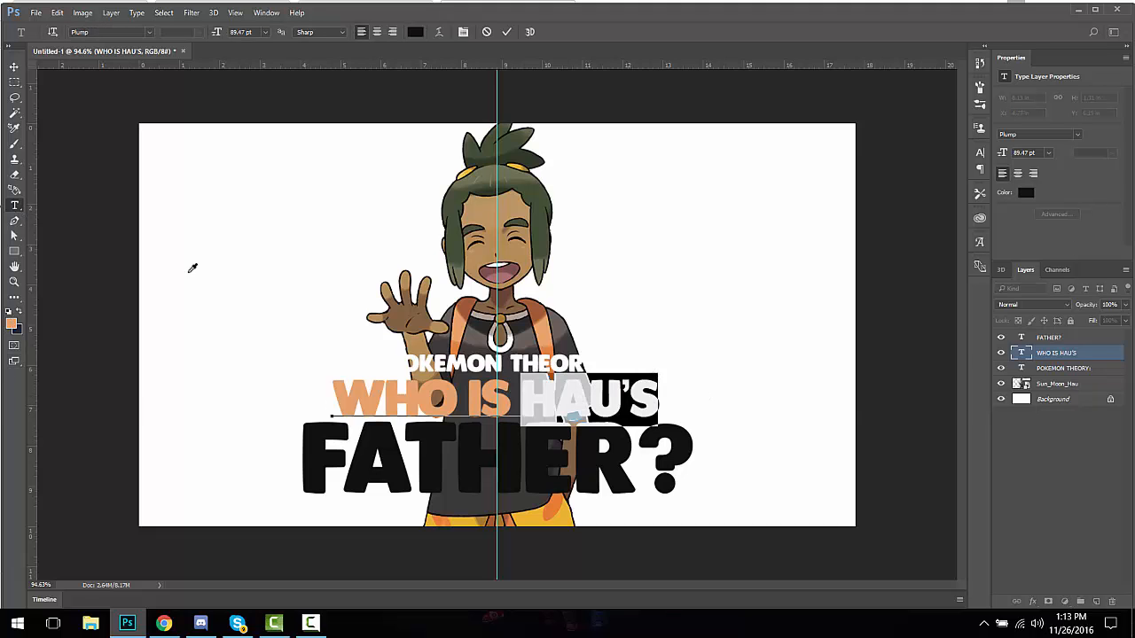
pyautogui.click(535, 192)
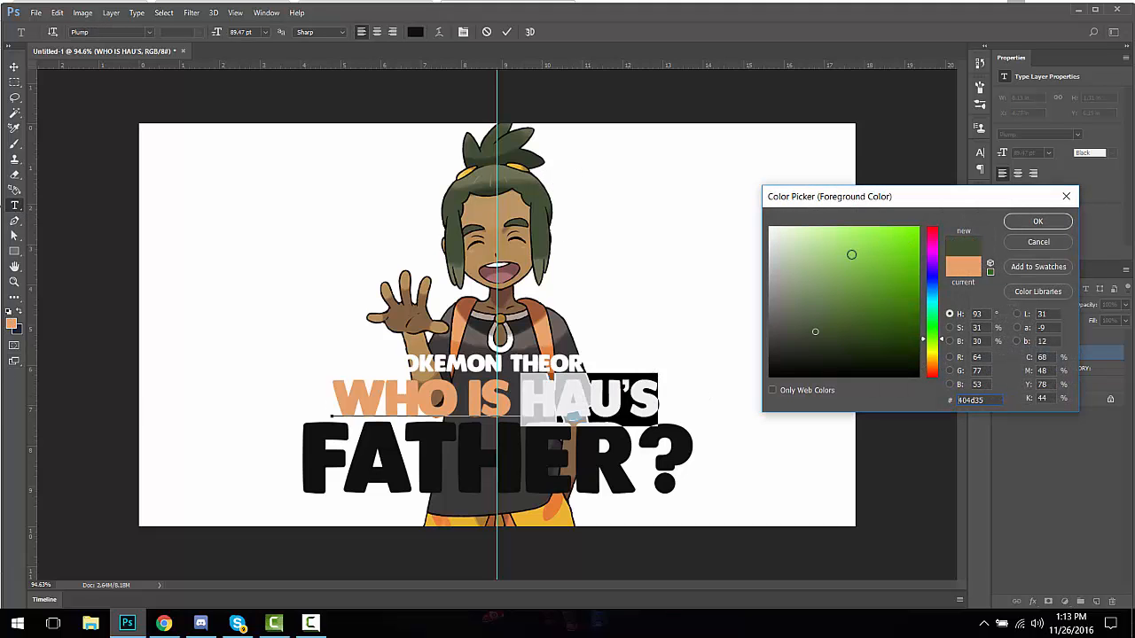
pyautogui.click(851, 255)
pyautogui.click(1037, 221)
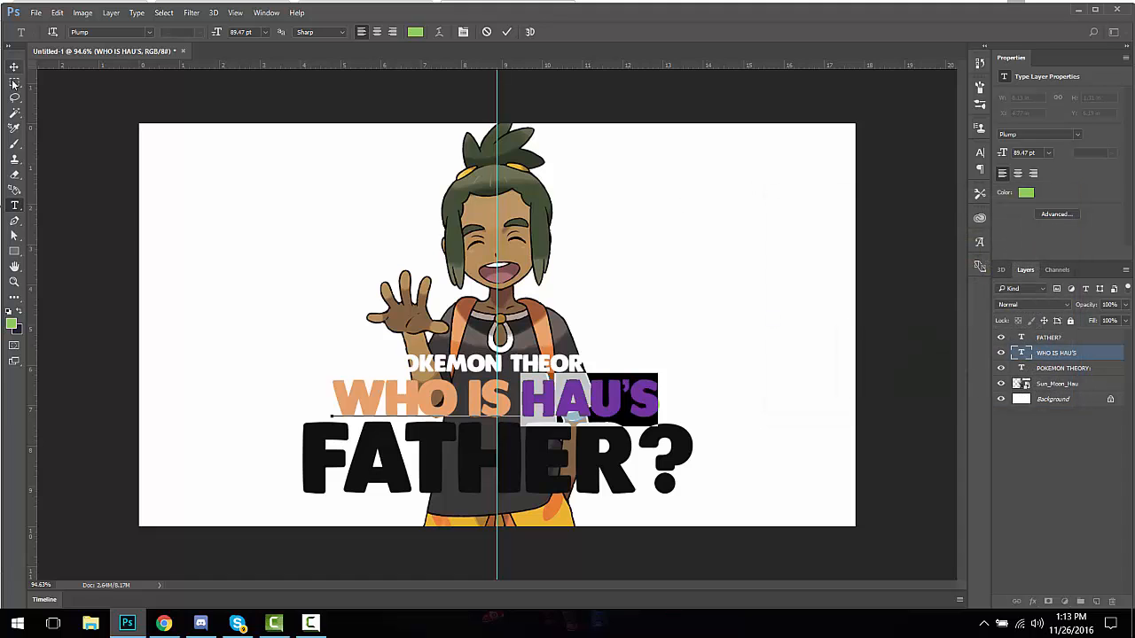
pyautogui.click(13, 83)
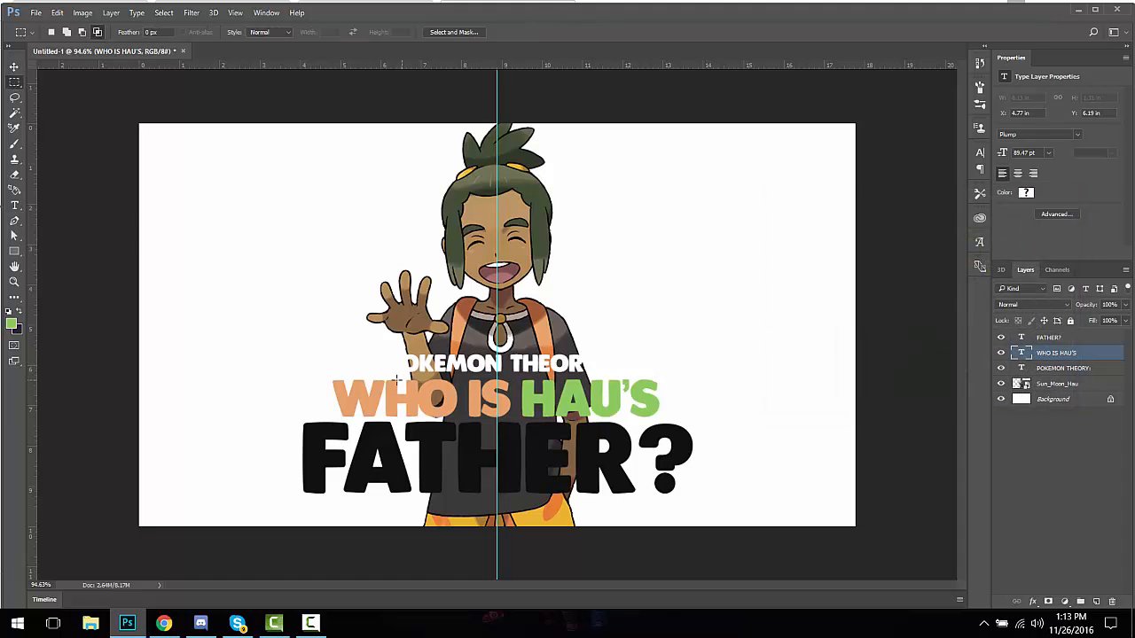
# Step: Recolour the whole "FATHER?" title line white (ffffff)
pyautogui.click(14, 204)
pyautogui.click(312, 460)
pyautogui.moveTo(313, 460); pyautogui.dragTo(777, 496)
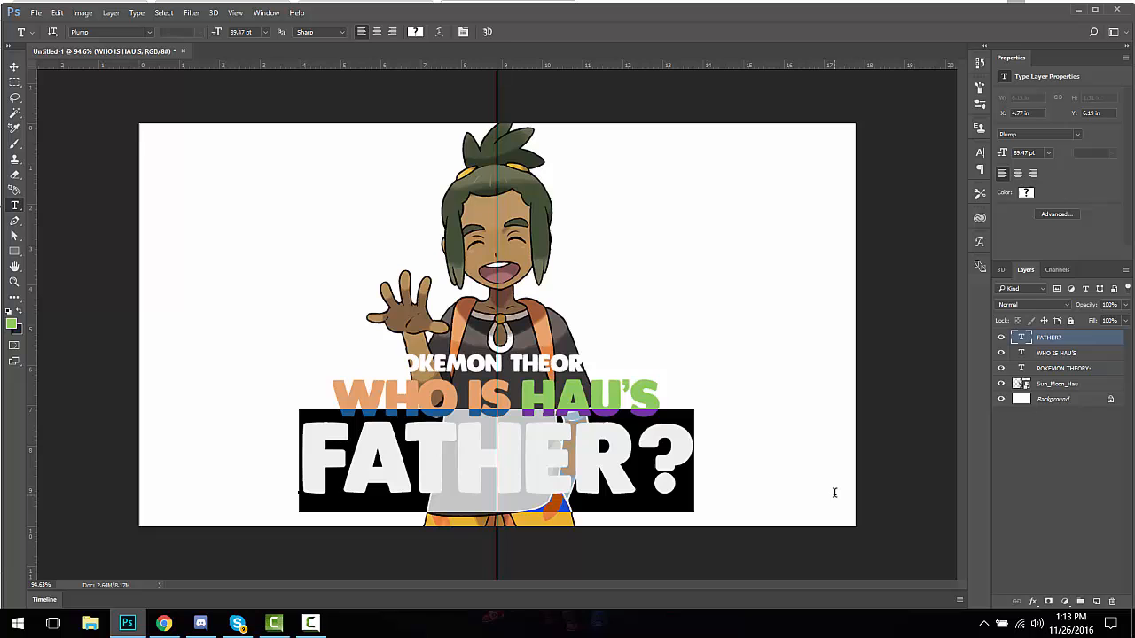
pyautogui.click(12, 324)
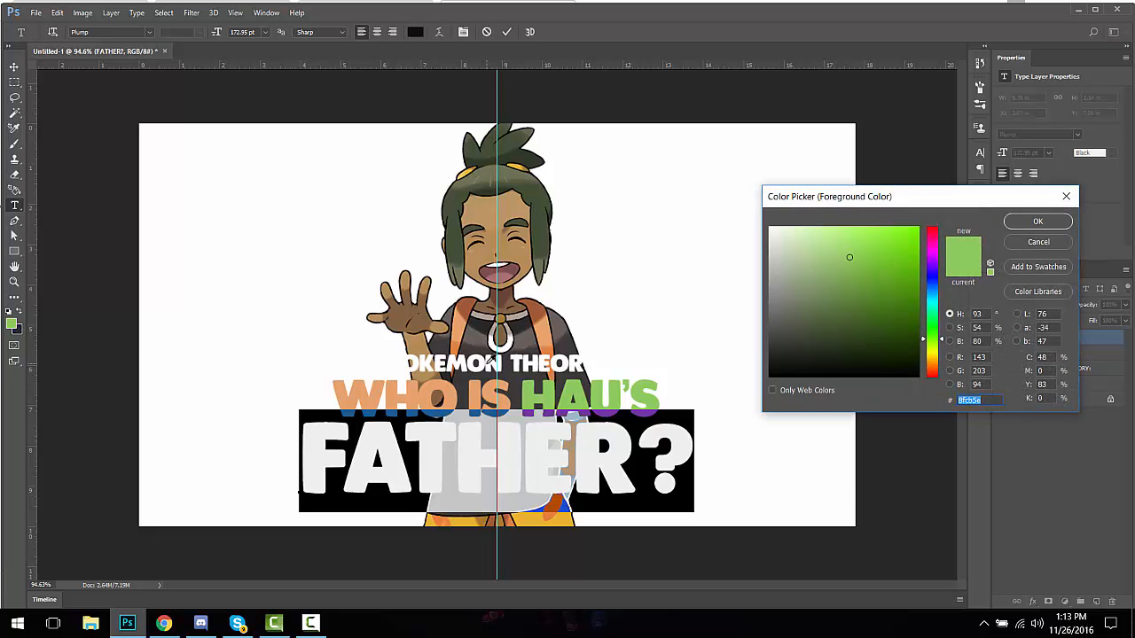
pyautogui.write('ffffff')
pyautogui.press('Return')
pyautogui.click(13, 83)
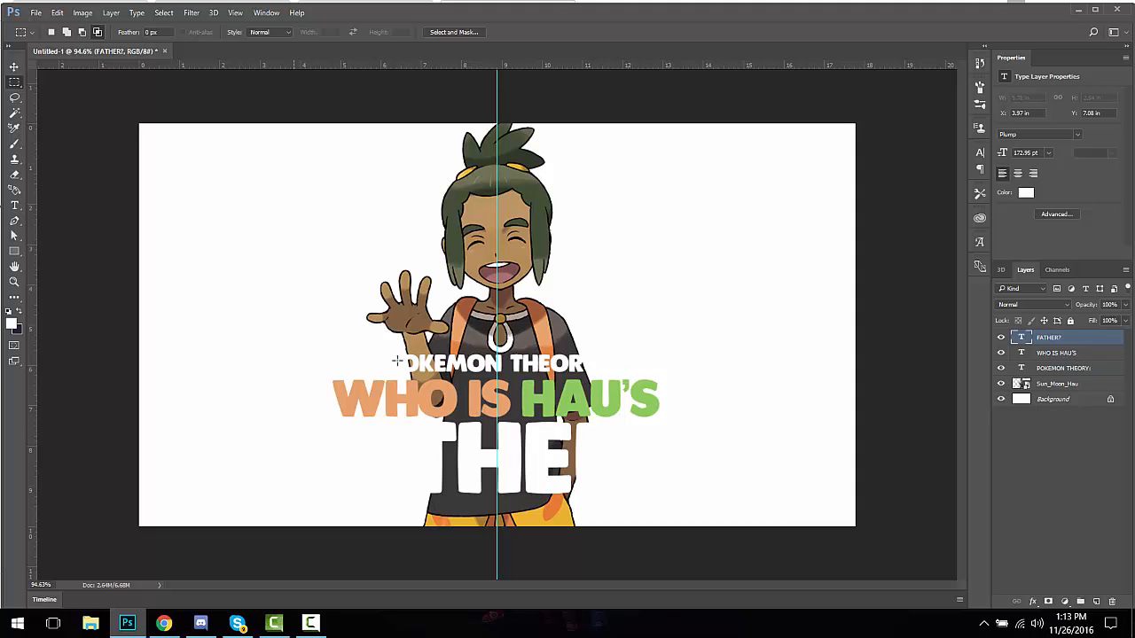
# Step: Unlock the white Background layer so it becomes an editable layer
pyautogui.click(1109, 401)
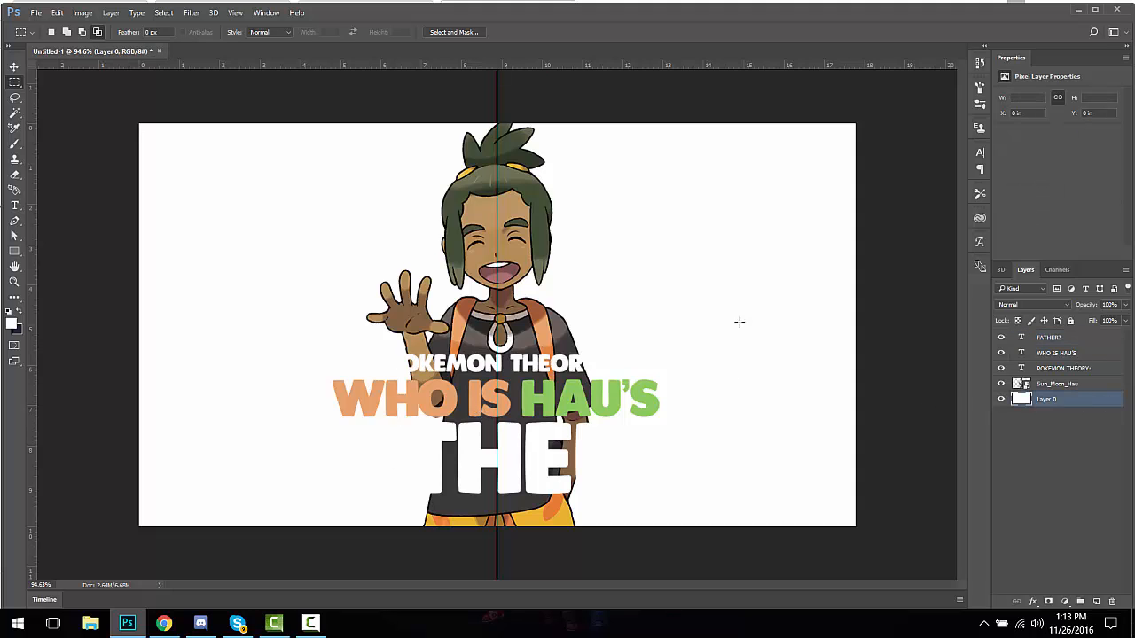
pyautogui.scroll(-10, 526, 321)
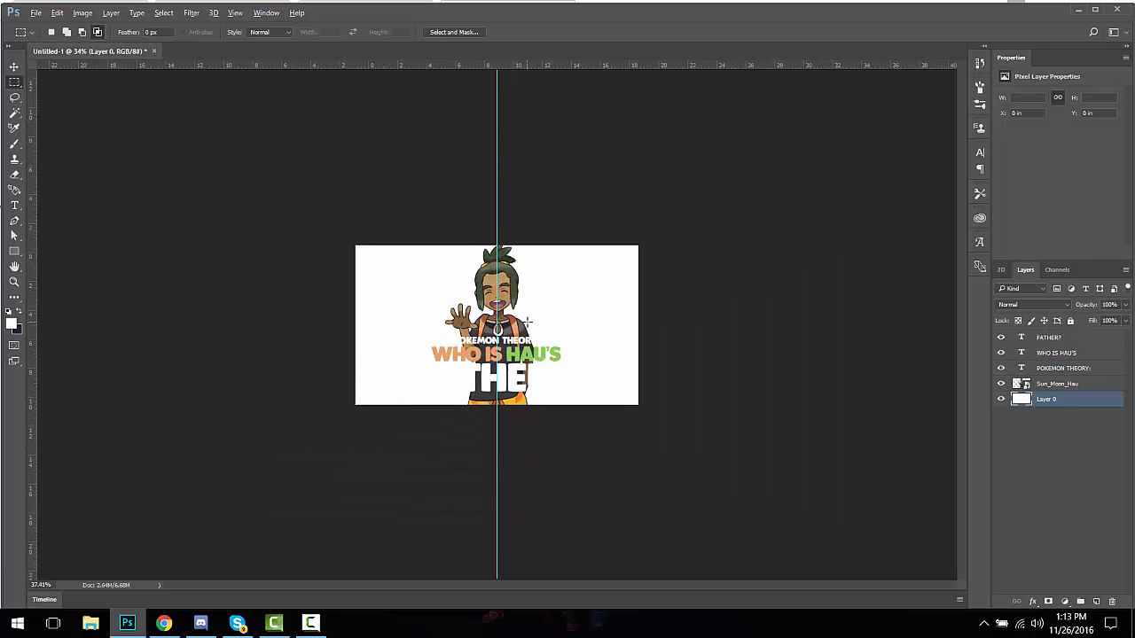
pyautogui.scroll(10, 526, 322)
pyautogui.scroll(-5, 526, 322)
pyautogui.scroll(5, 525, 322)
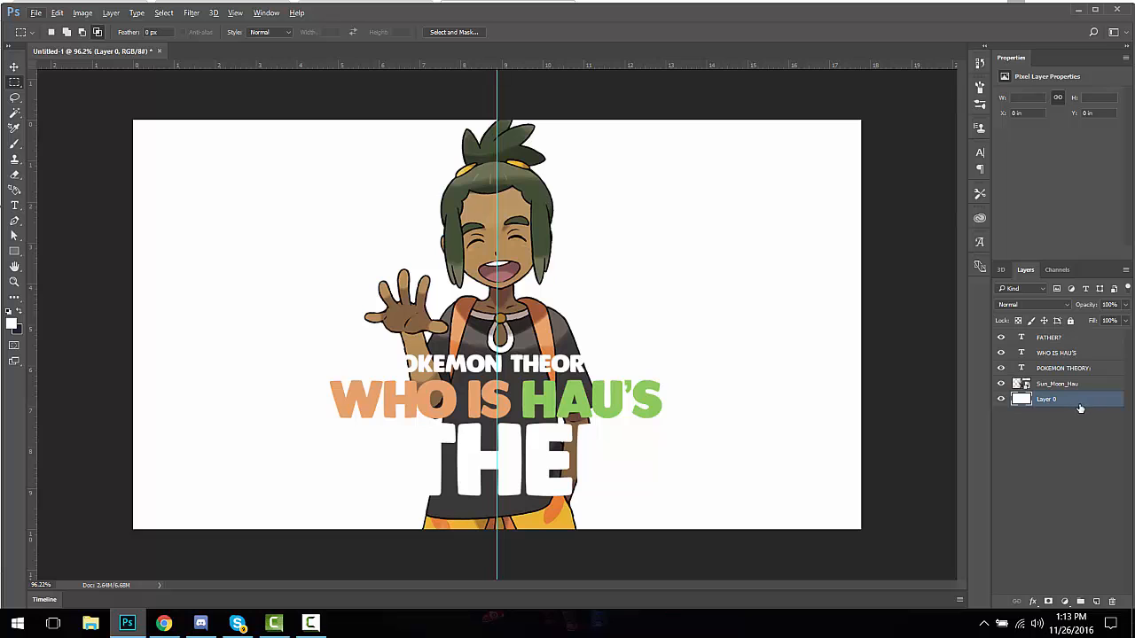
pyautogui.hotkey('ctrl', 'u')
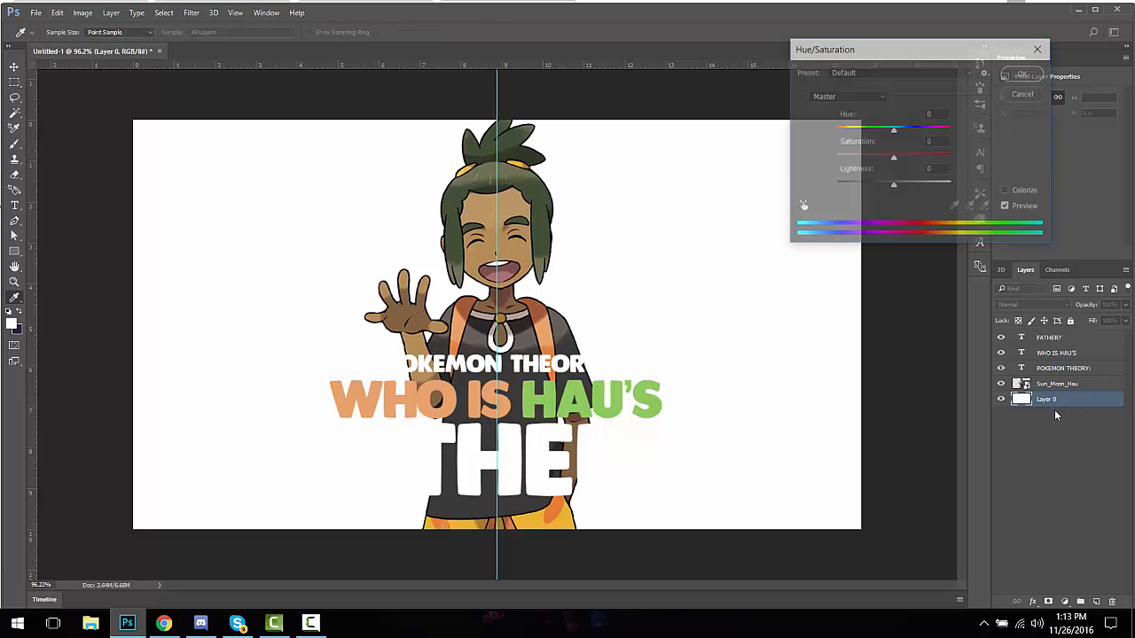
pyautogui.press('Escape')
pyautogui.rightClick(1076, 401)
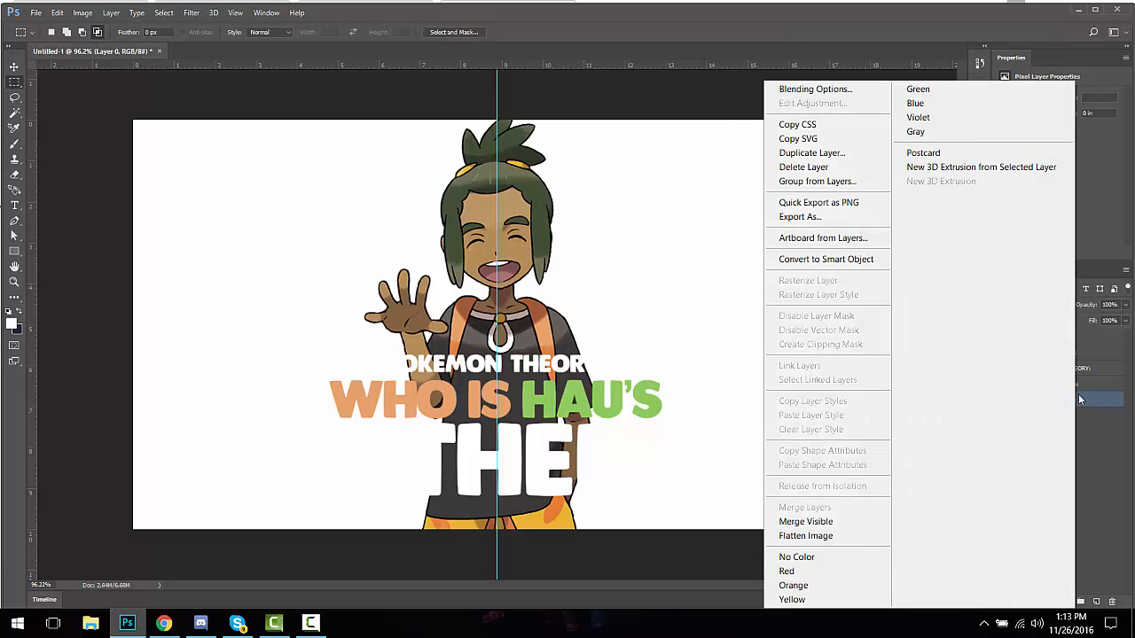
pyautogui.click(1089, 474)
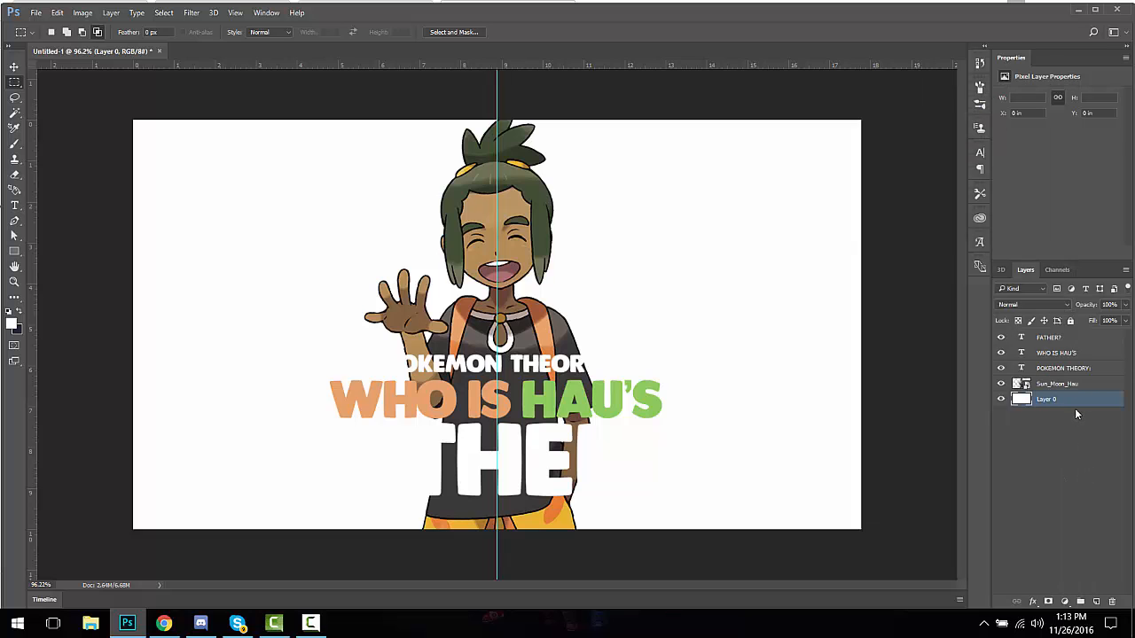
# Step: Darken the white backdrop layer to dark grey by lowering its Lightness with a Hue/Saturation adjustment
pyautogui.hotkey('ctrl', 'u')
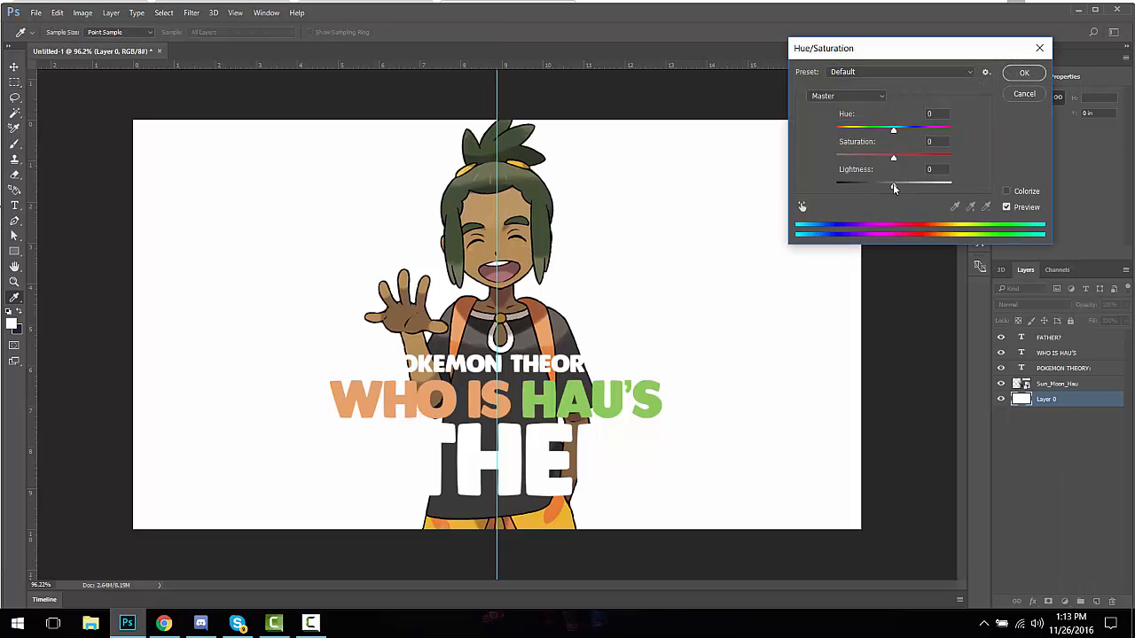
pyautogui.moveTo(892, 186); pyautogui.dragTo(849, 178)
pyautogui.click(1024, 74)
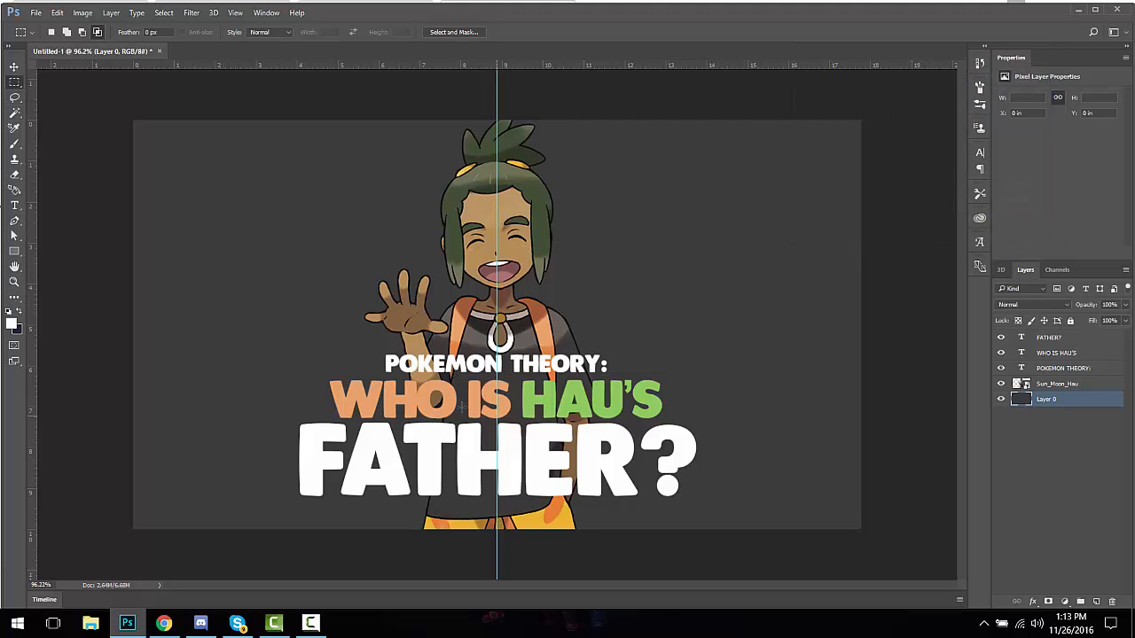
# Step: Add a new empty layer above the "WHO IS HAU'S" text layer and clip it to that text
pyautogui.click(1064, 358)
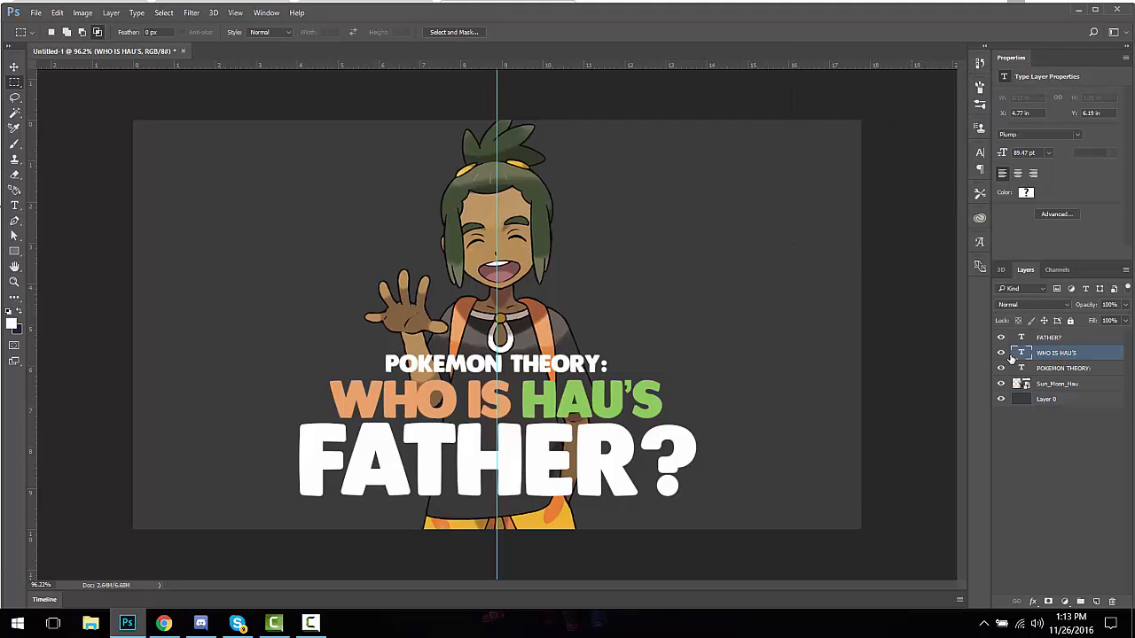
pyautogui.click(1096, 602)
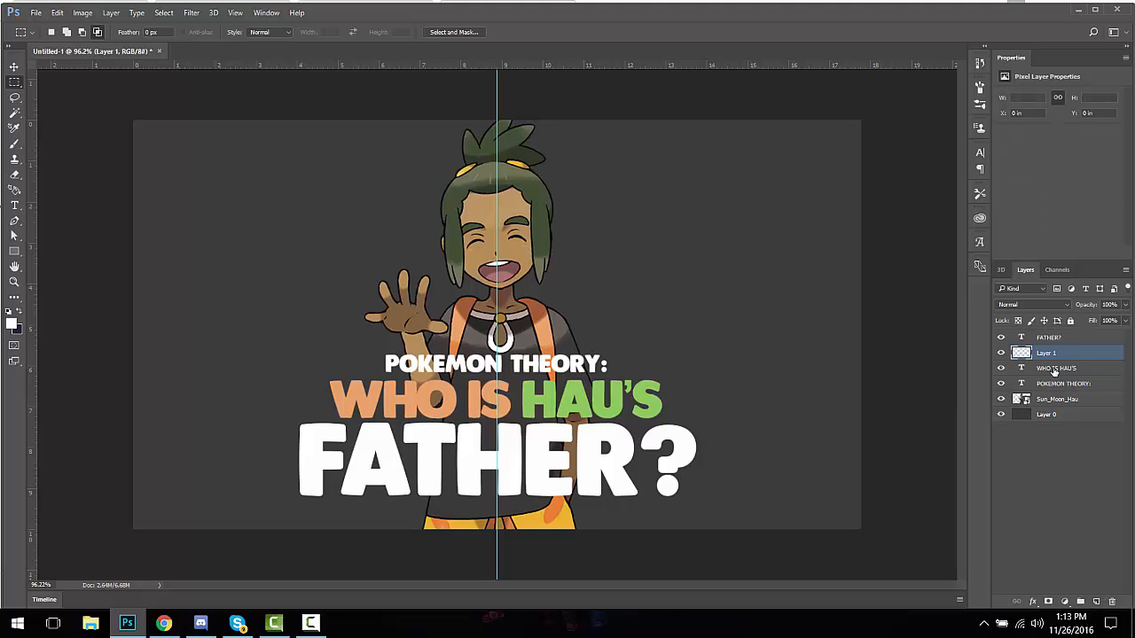
pyautogui.rightClick(1060, 355)
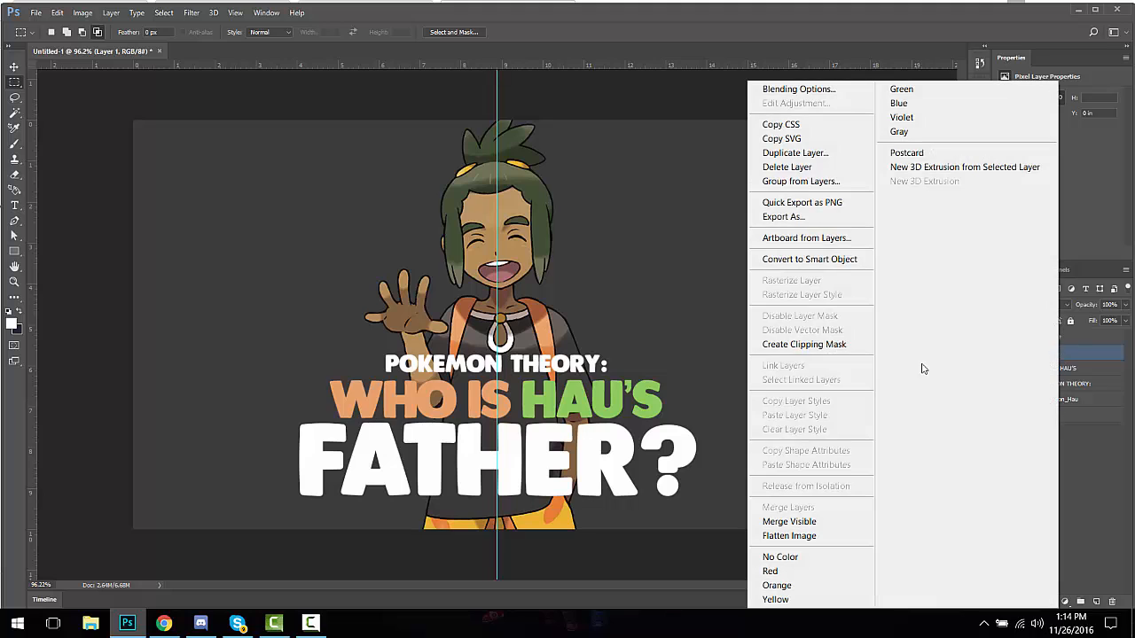
pyautogui.click(827, 346)
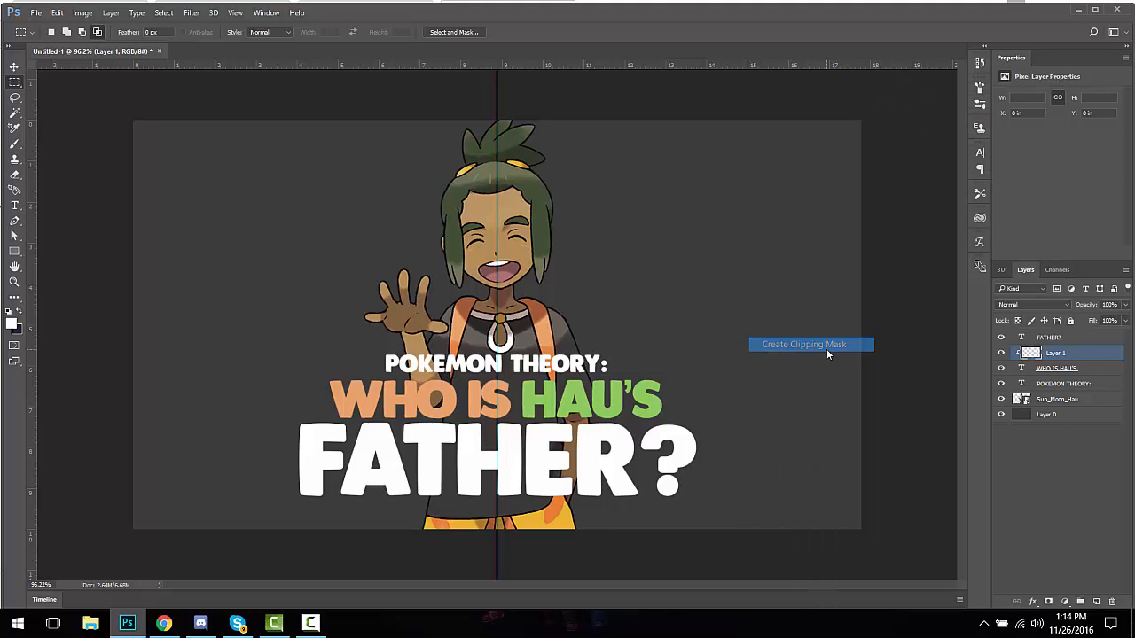
# Step: Draw a white four-cornered Pen shape about 329 × 85 px around the words "WHO IS", redoing its upper corner nearest "HAU'S"
pyautogui.click(14, 221)
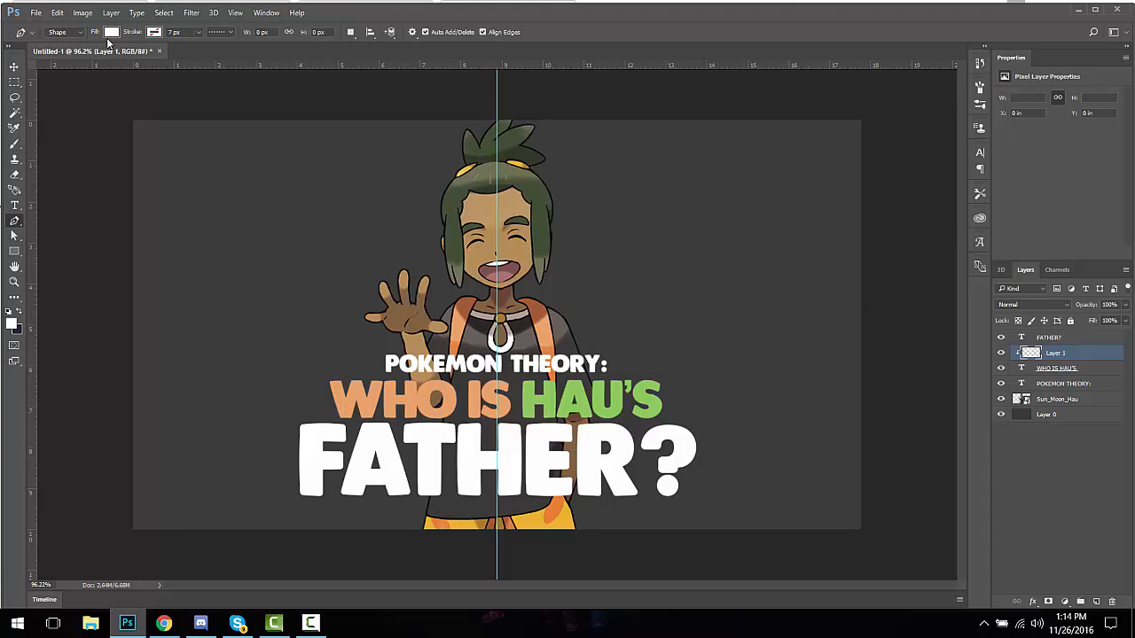
pyautogui.click(326, 376)
pyautogui.click(326, 424)
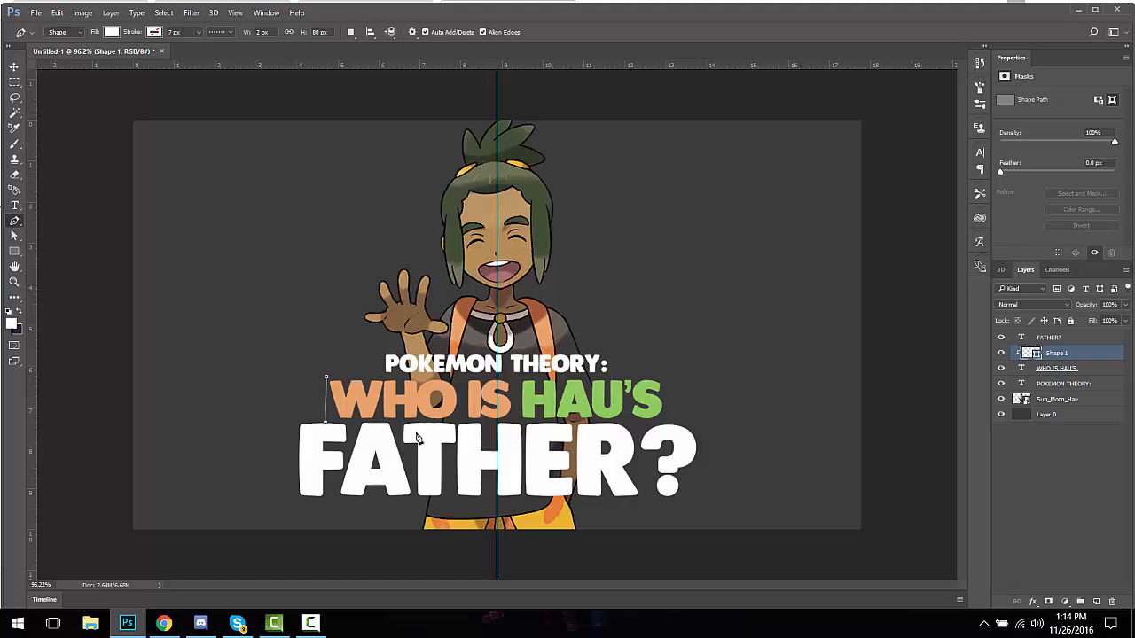
pyautogui.click(507, 424)
pyautogui.click(512, 375)
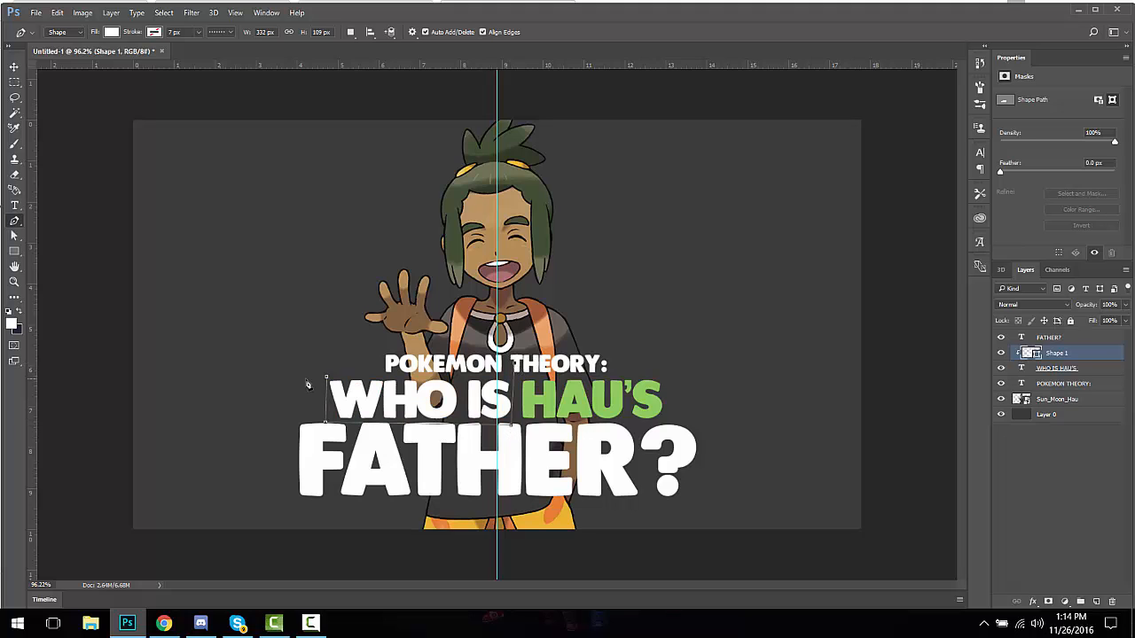
pyautogui.click(327, 377)
pyautogui.scroll(3, 494, 388)
pyautogui.hotkey('ctrl', 'alt', 'z')
pyautogui.hotkey('ctrl', 'alt', 'z')
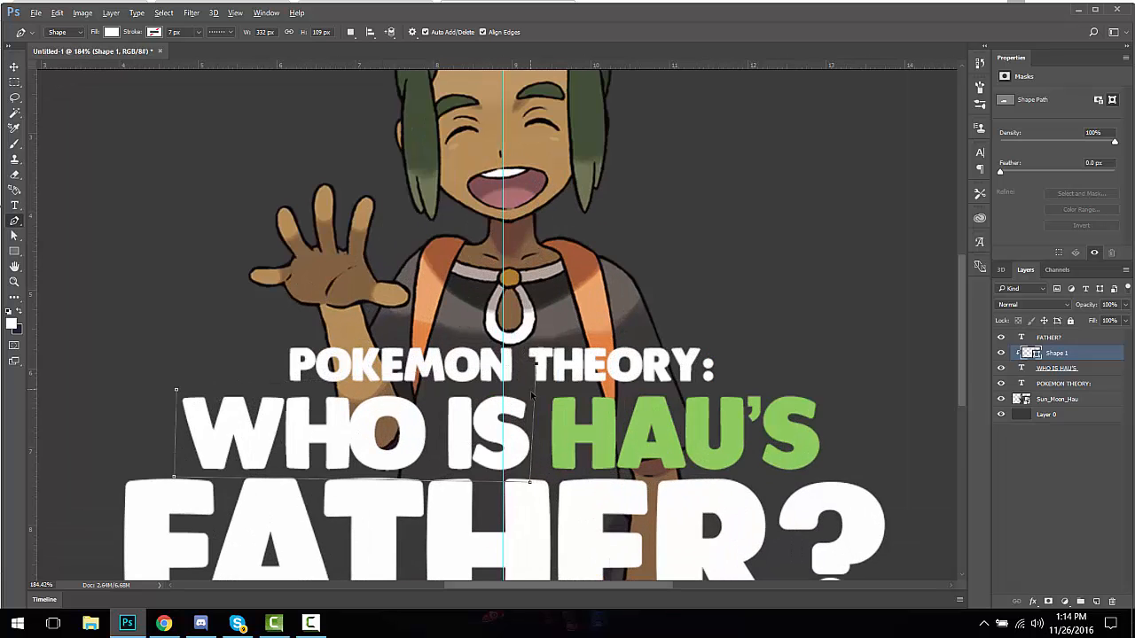
pyautogui.click(533, 394)
pyautogui.click(175, 391)
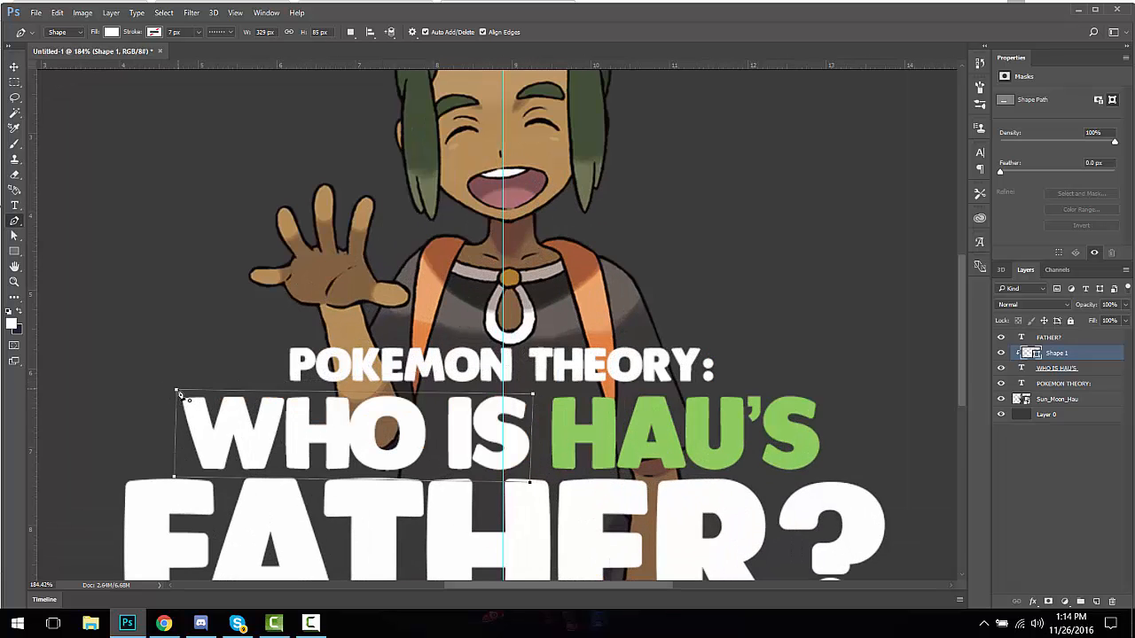
# Step: Change the "WHO IS" shape's fill to a gradient from orange e8a36b, sampled from Hau's backpack strap, to white
pyautogui.click(111, 32)
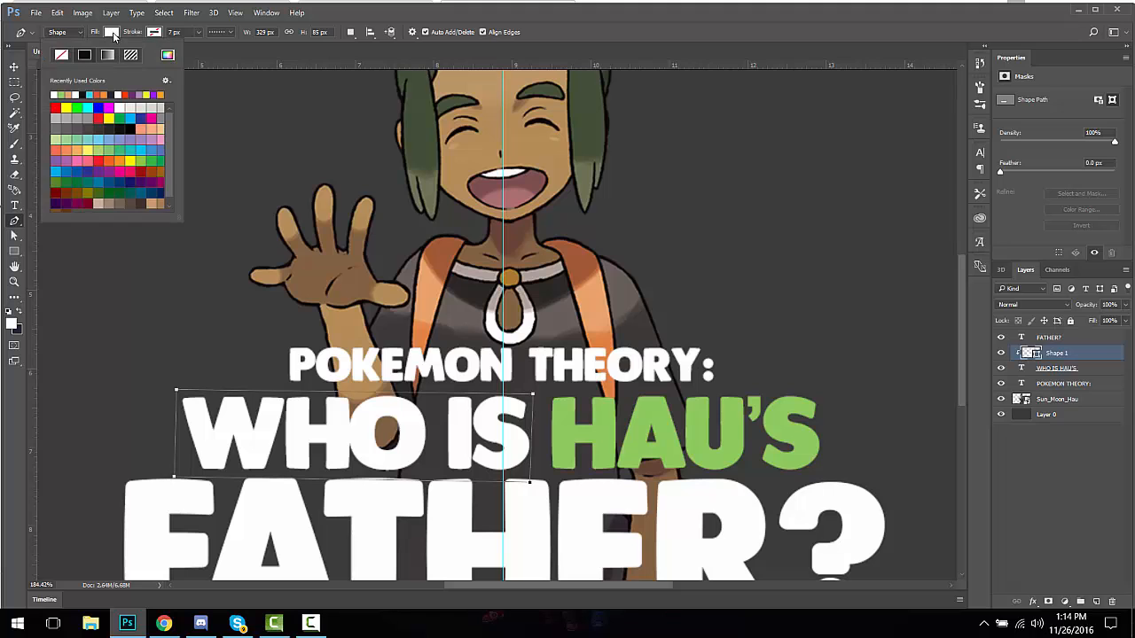
pyautogui.click(107, 55)
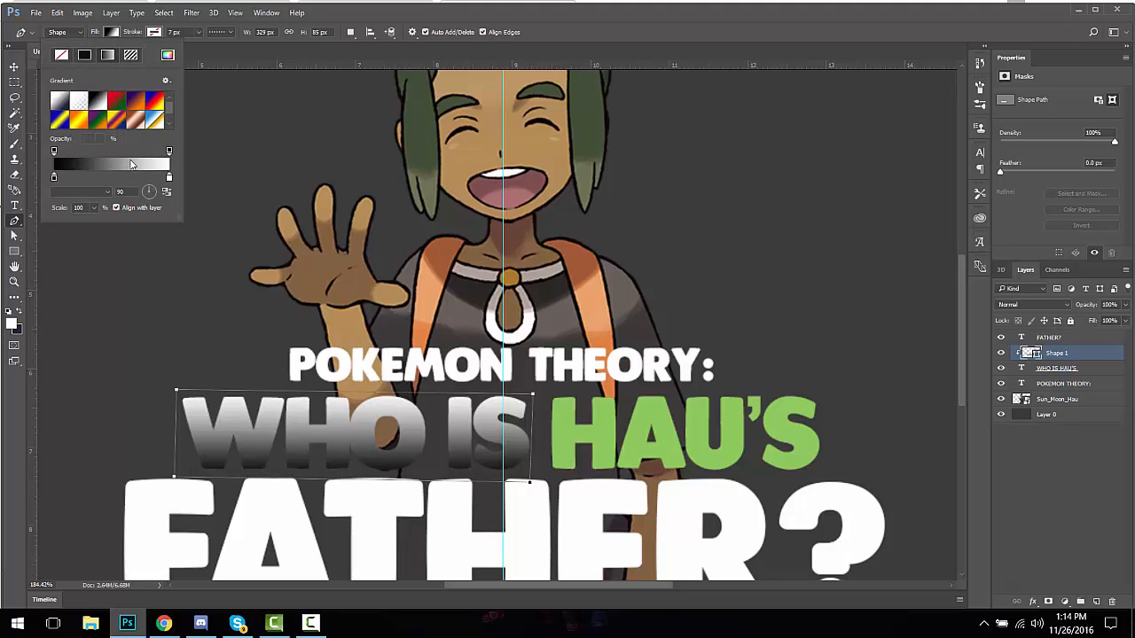
pyautogui.doubleClick(54, 177)
pyautogui.click(438, 288)
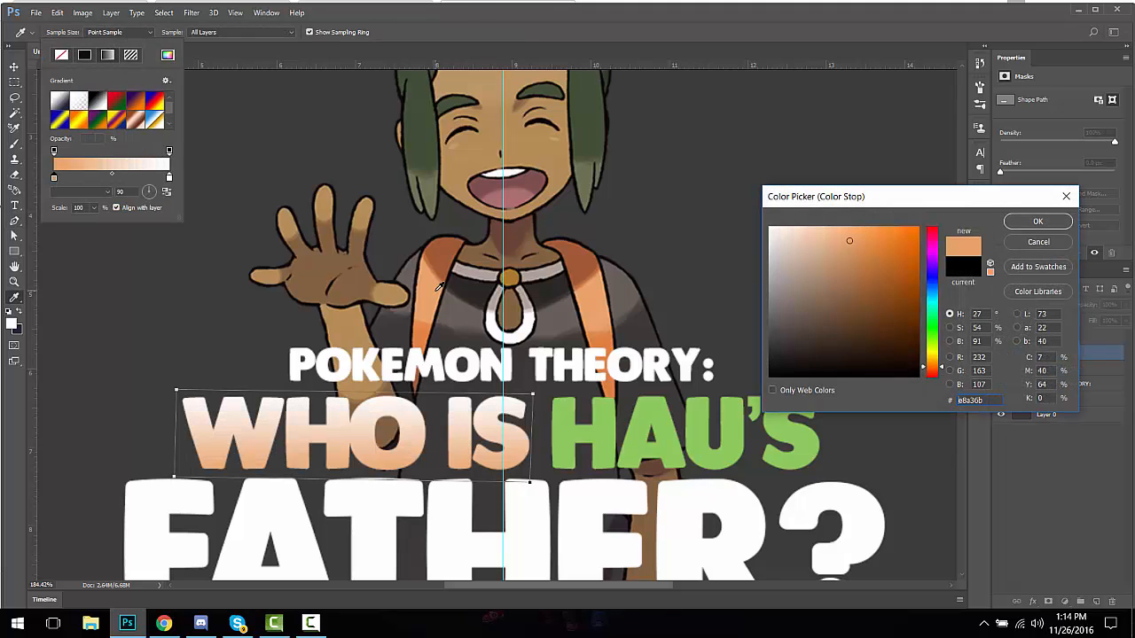
pyautogui.click(1037, 221)
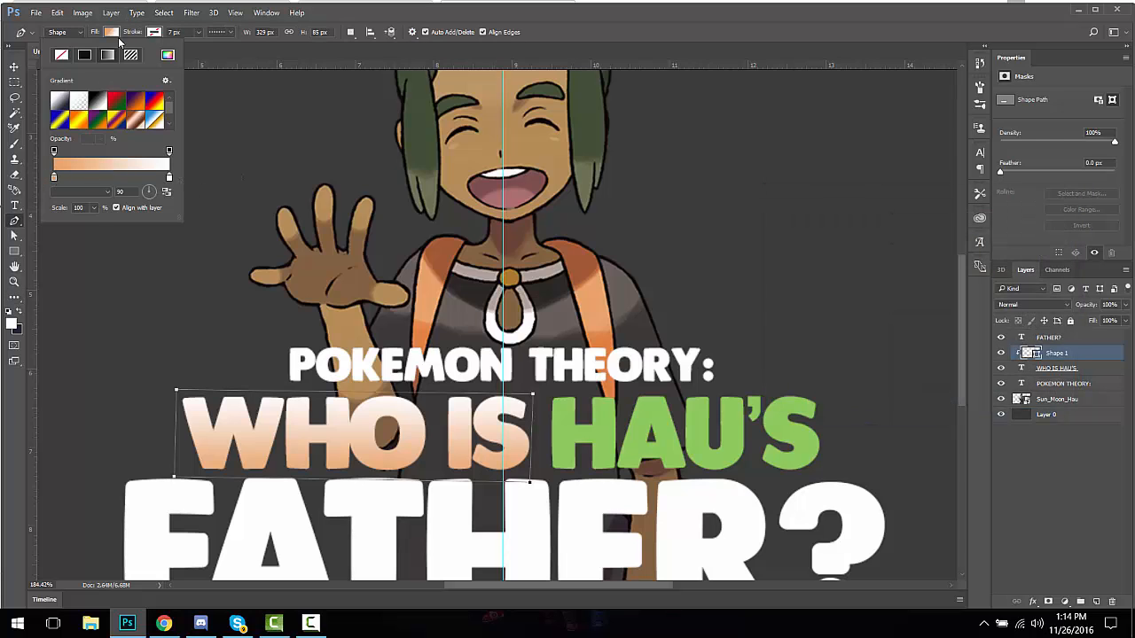
# Step: Apply the white-to-dark-blue gradient preset to the "WHO IS" shape and set its white stop to orange ff9834
pyautogui.click(62, 97)
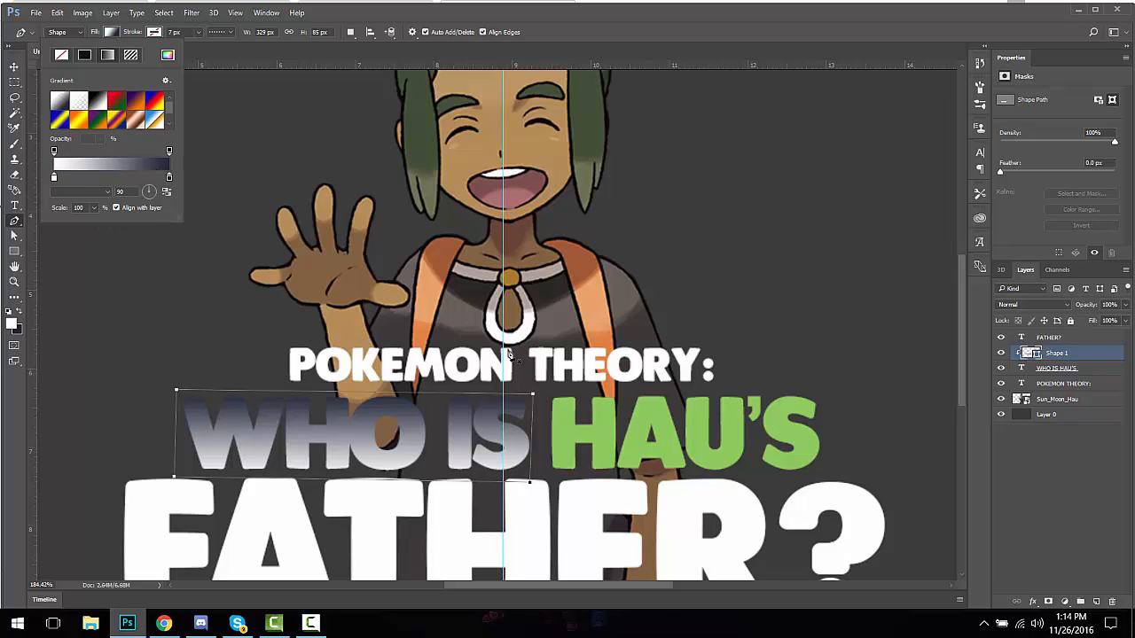
pyautogui.scroll(-3, 703, 308)
pyautogui.scroll(2, 704, 308)
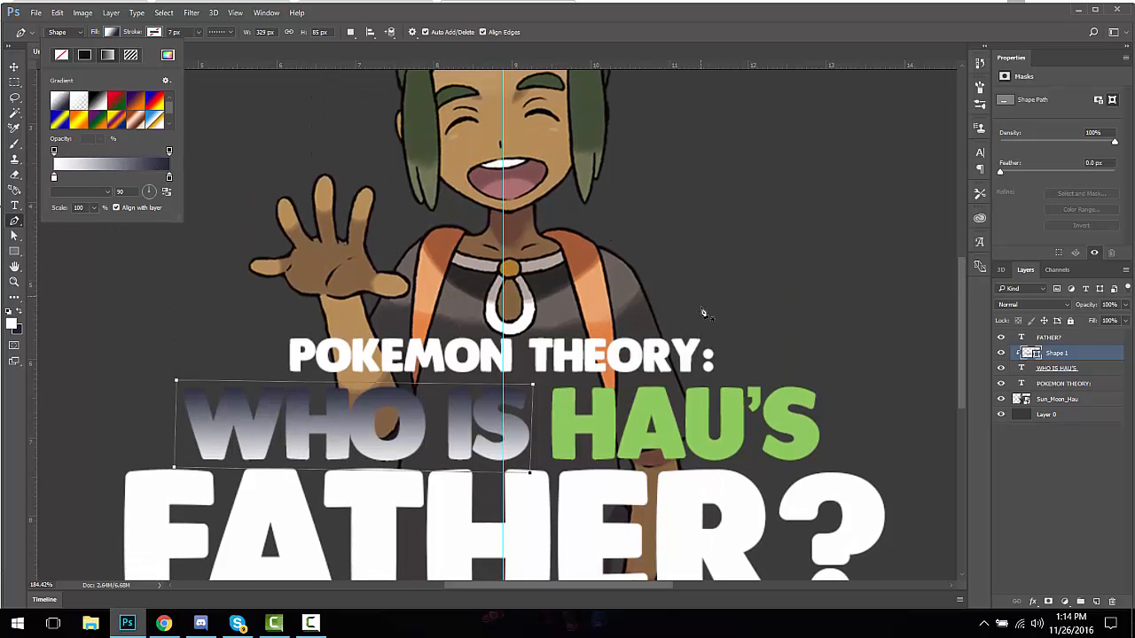
pyautogui.scroll(-3, 654, 340)
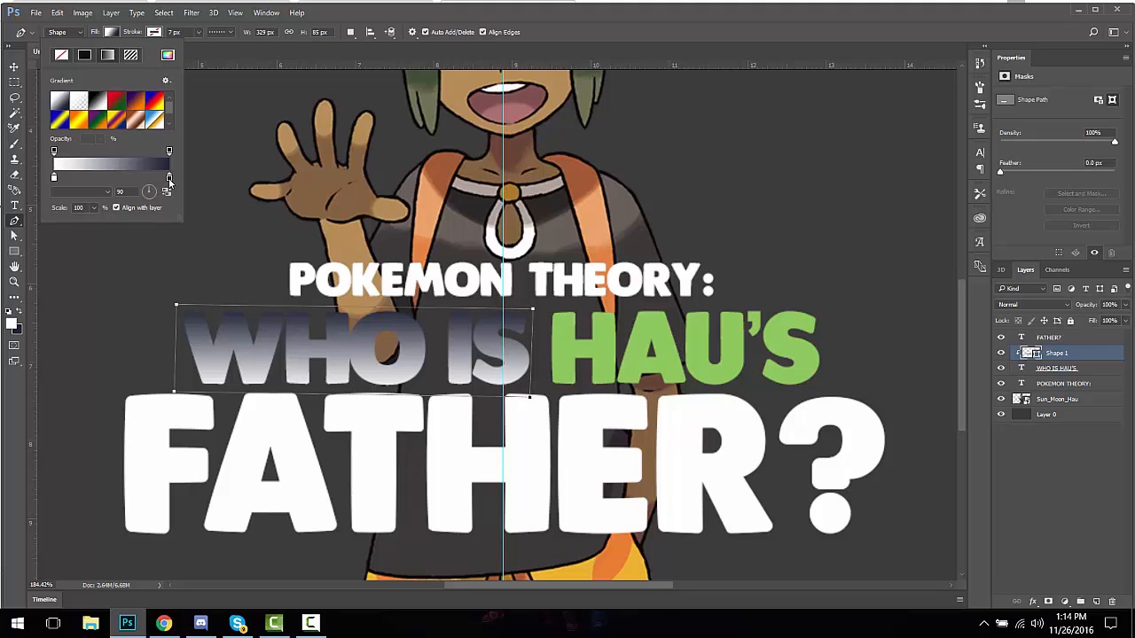
pyautogui.doubleClick(54, 178)
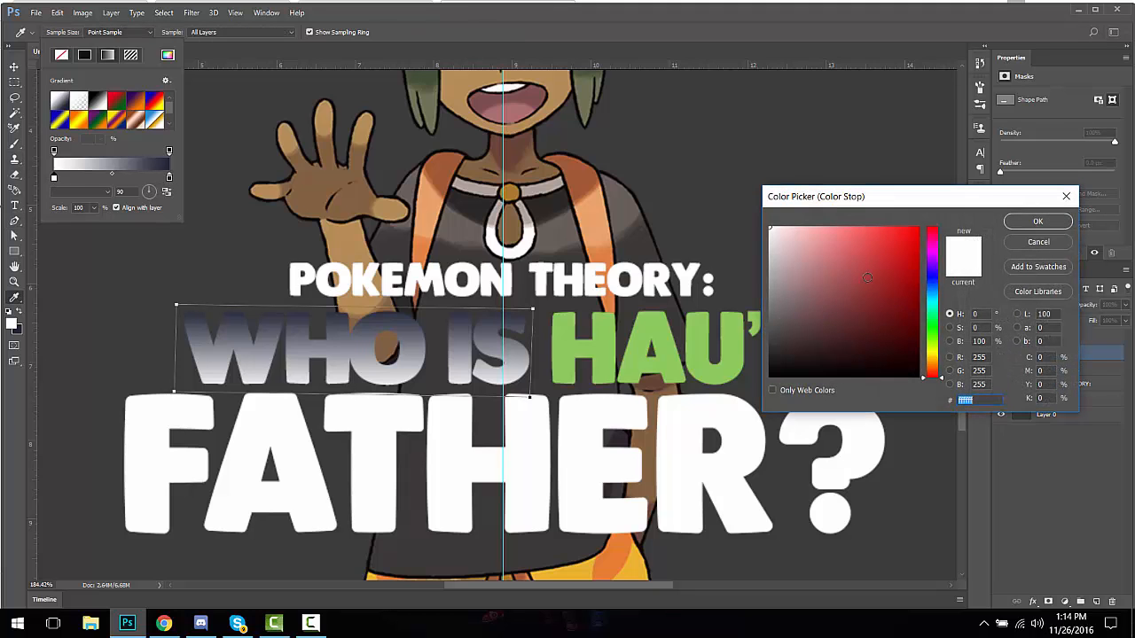
pyautogui.moveTo(867, 277)
pyautogui.mouseDown()
pyautogui.moveTo(781, 332)
pyautogui.moveTo(760, 367)
pyautogui.moveTo(782, 343)
pyautogui.mouseUp()
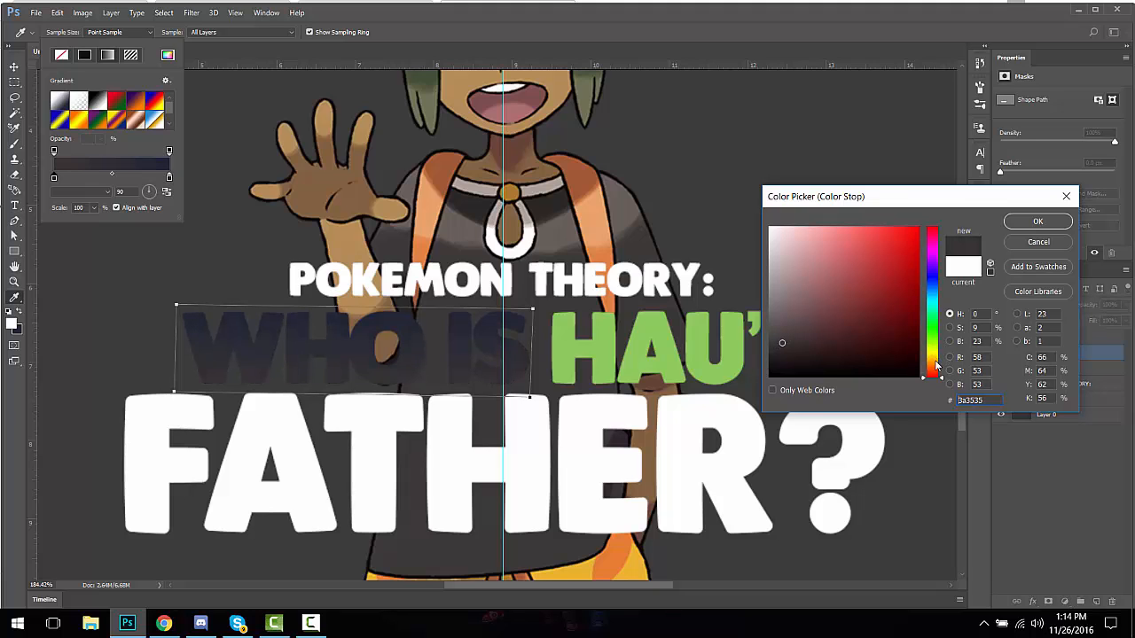
pyautogui.click(937, 364)
pyautogui.moveTo(877, 264); pyautogui.dragTo(842, 224)
pyautogui.moveTo(854, 226); pyautogui.dragTo(880, 224)
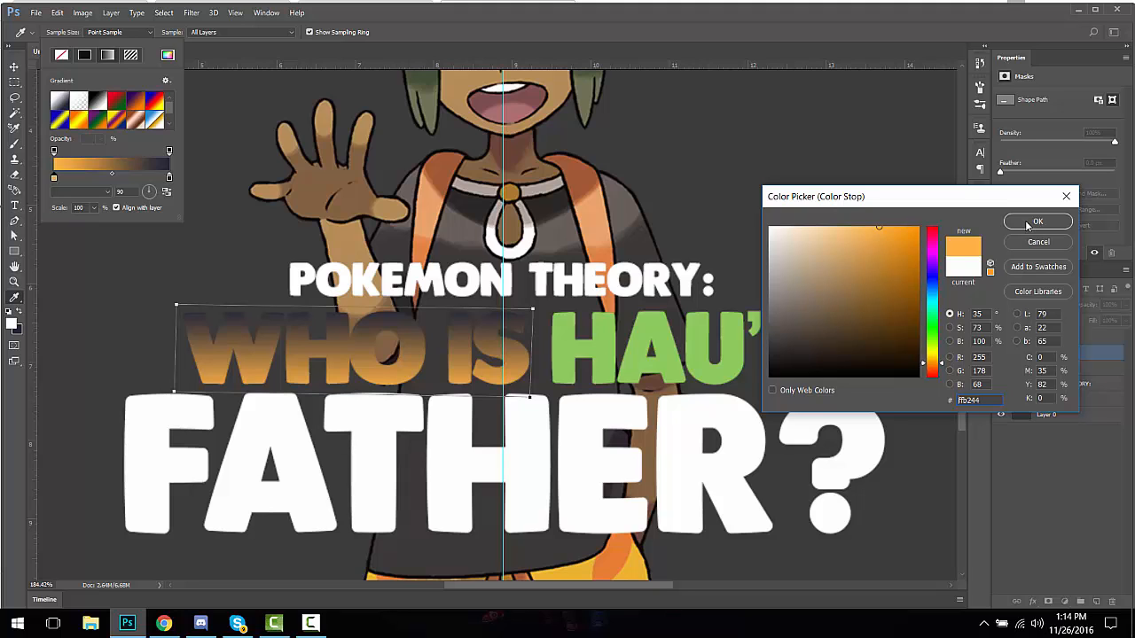
pyautogui.moveTo(892, 234); pyautogui.dragTo(888, 227)
pyautogui.moveTo(935, 367); pyautogui.dragTo(936, 370)
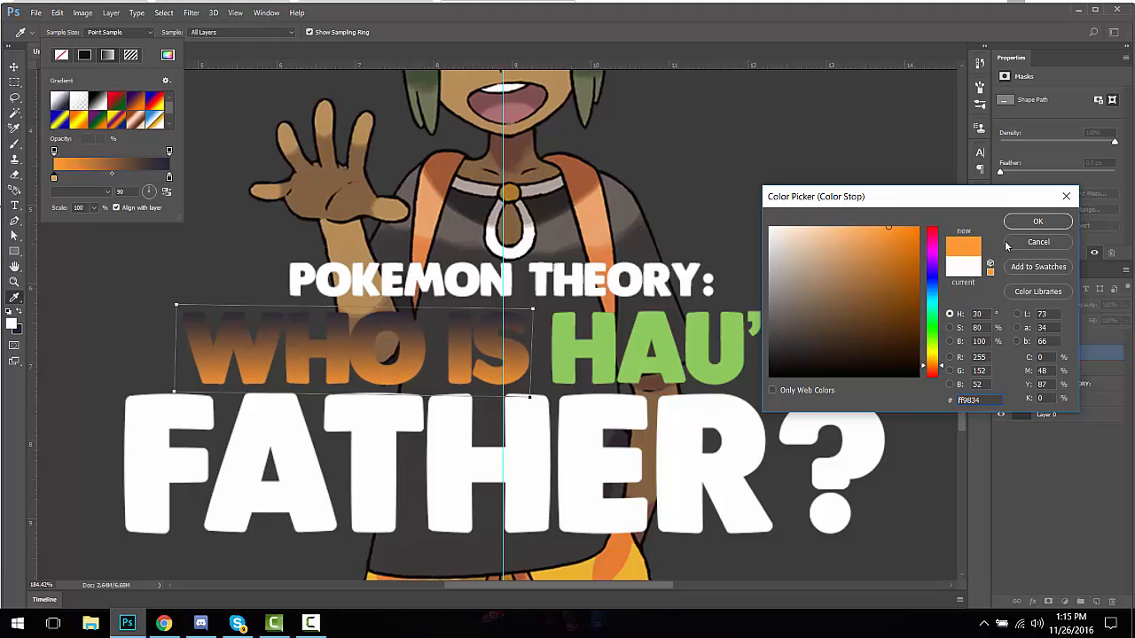
pyautogui.click(1037, 223)
# Step: Set the dark blue stop of the "WHO IS" gradient to yellow faf443
pyautogui.doubleClick(170, 177)
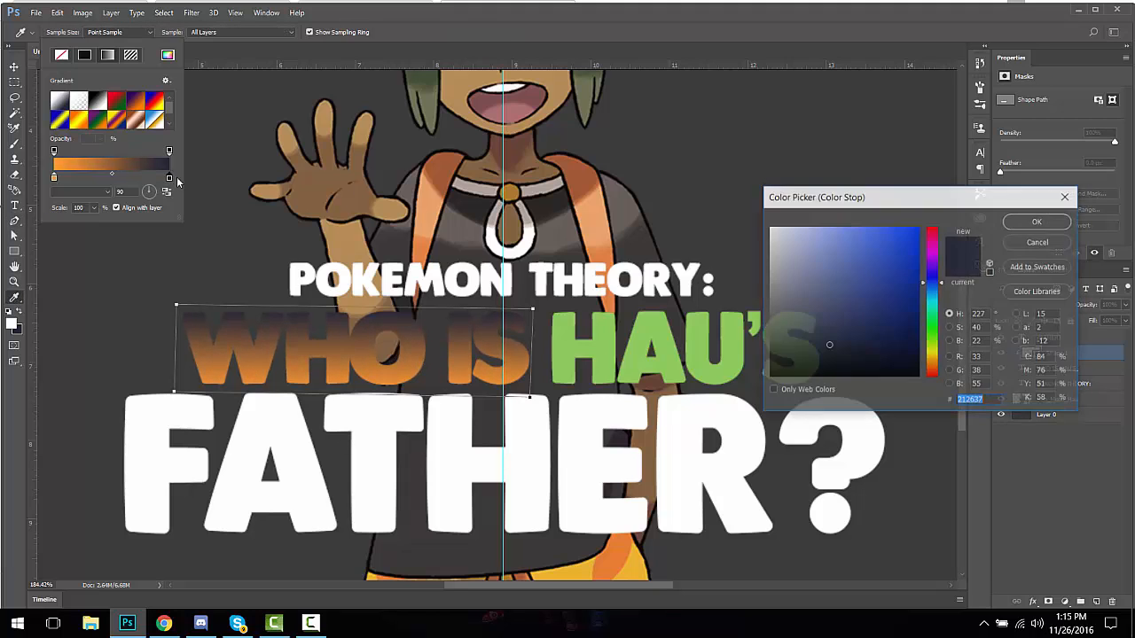
pyautogui.click(934, 354)
pyautogui.click(887, 239)
pyautogui.moveTo(875, 232)
pyautogui.mouseDown()
pyautogui.moveTo(860, 230)
pyautogui.moveTo(879, 230)
pyautogui.mouseUp()
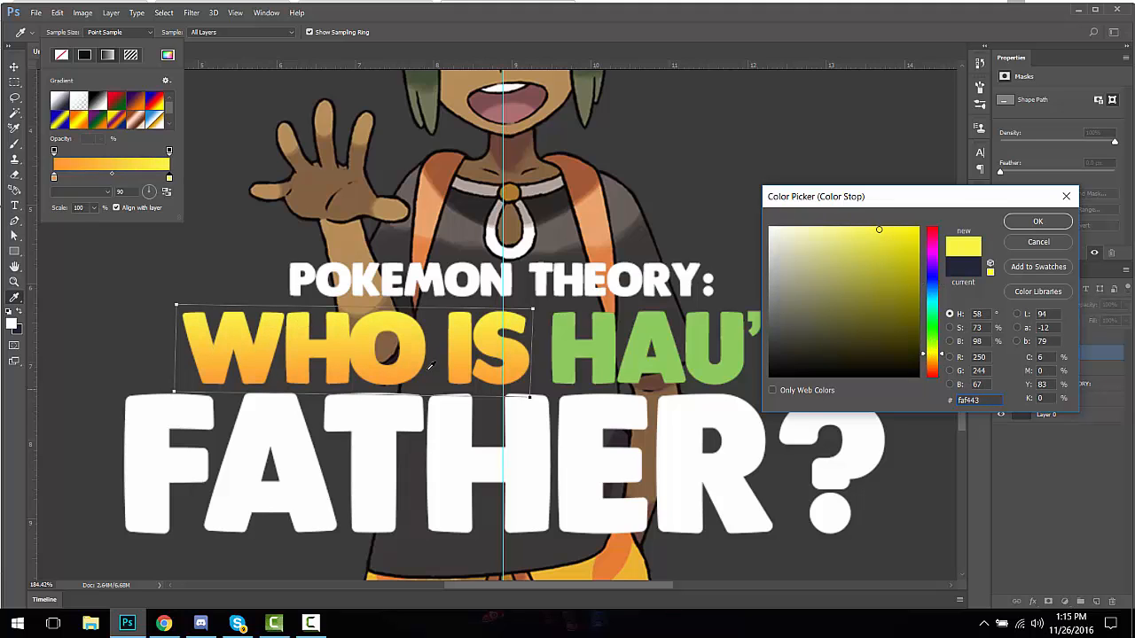
pyautogui.click(1038, 222)
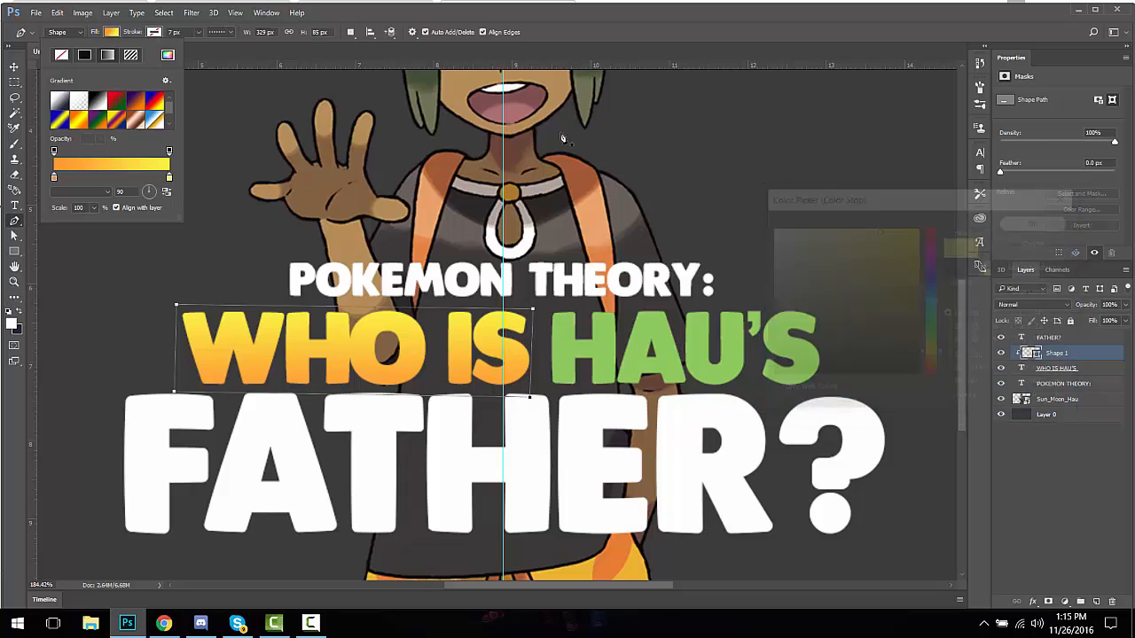
# Step: Duplicate the gradient shape over the word "HAU'S", keeping the copy clipped to the text
pyautogui.click(14, 82)
pyautogui.click(17, 67)
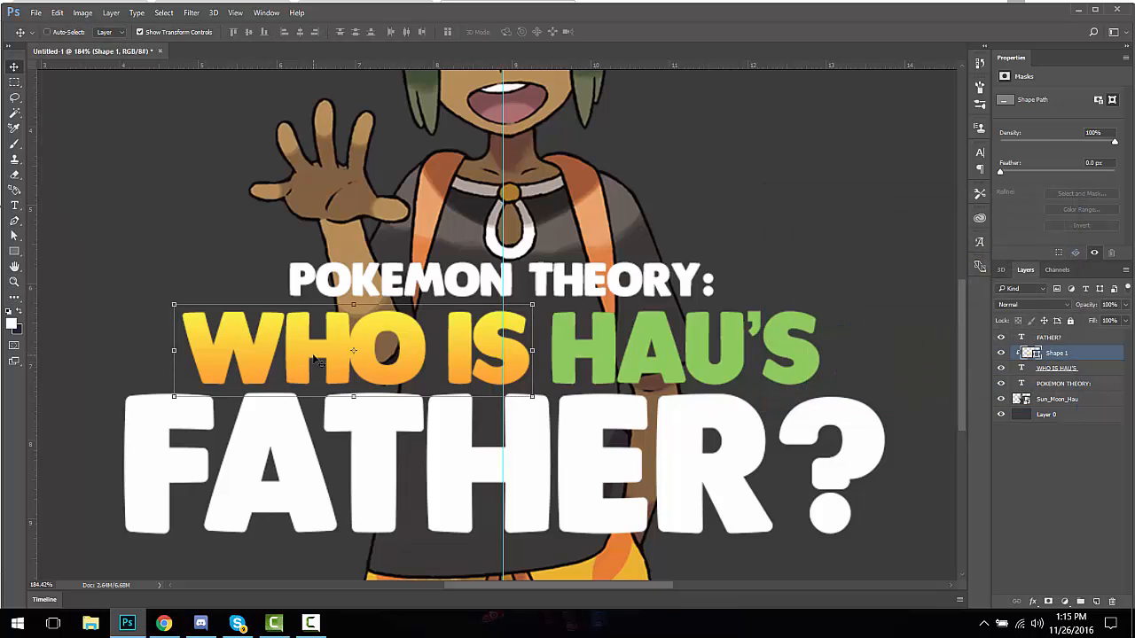
pyautogui.moveTo(246, 350); pyautogui.dragTo(612, 347)
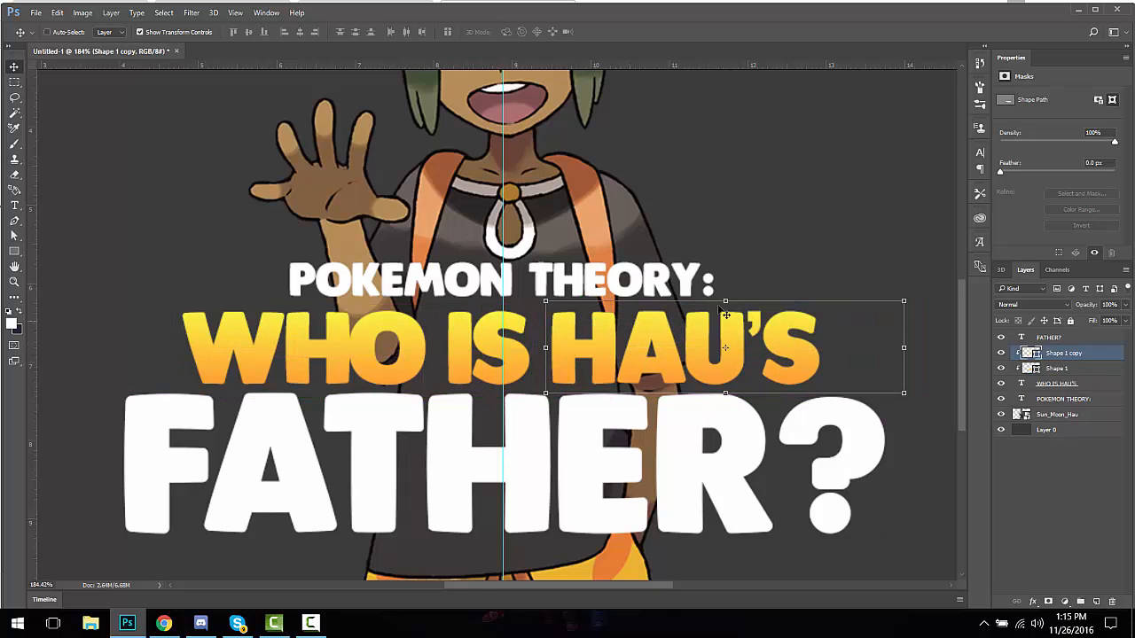
pyautogui.scroll(-1, 691, 344)
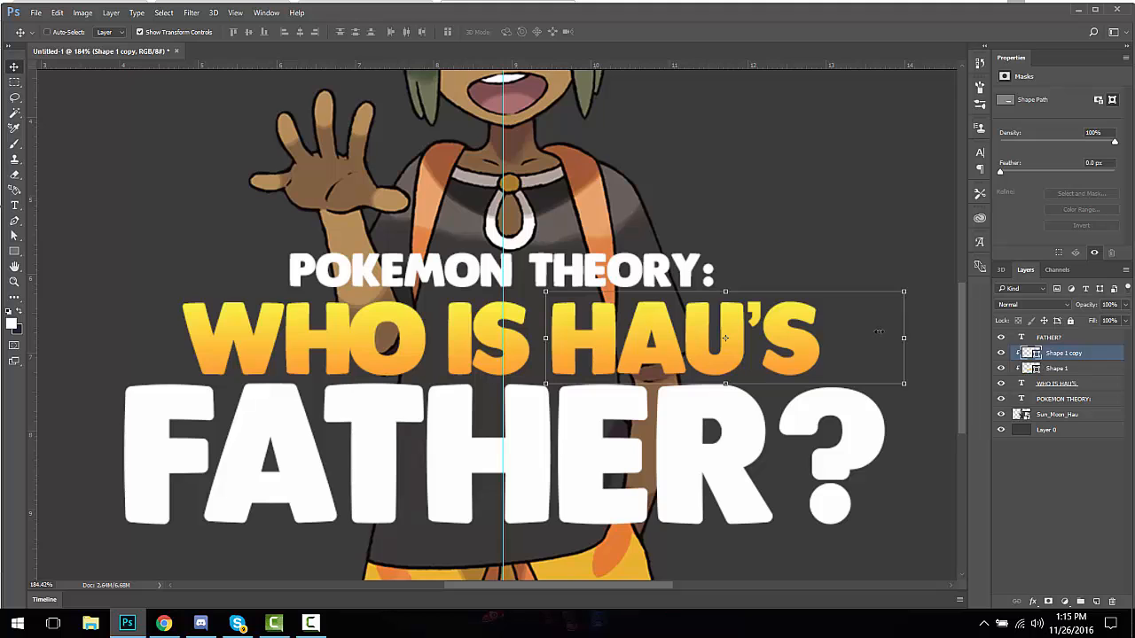
# Step: Set the orange stop of the "HAU'S" shape's gradient to dark green 1f3f10
pyautogui.click(15, 221)
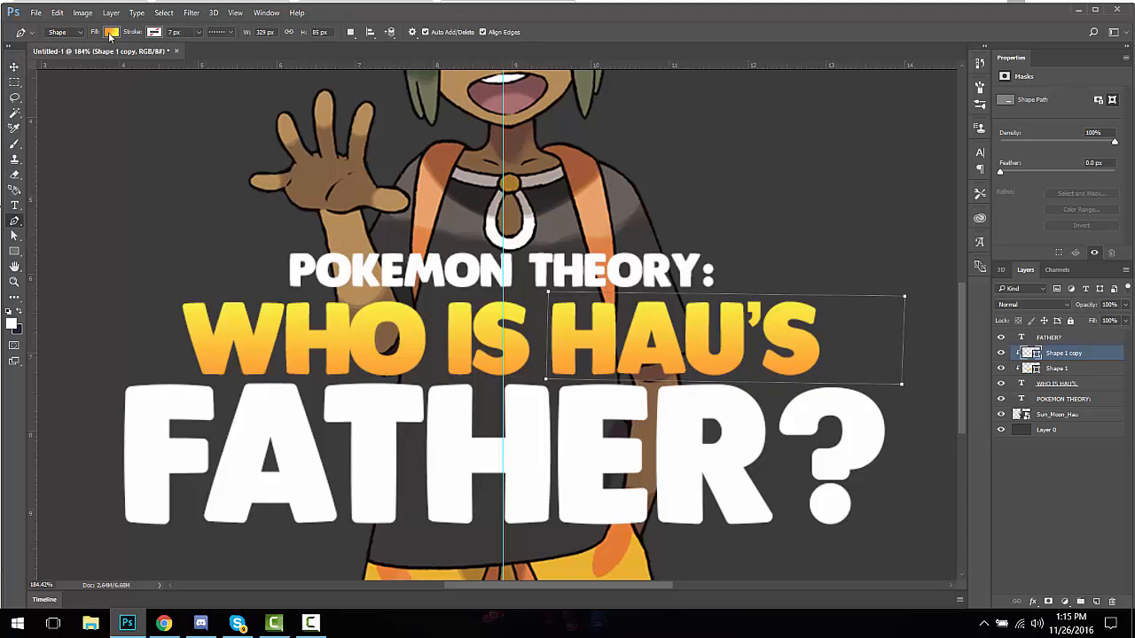
pyautogui.click(111, 32)
pyautogui.doubleClick(55, 176)
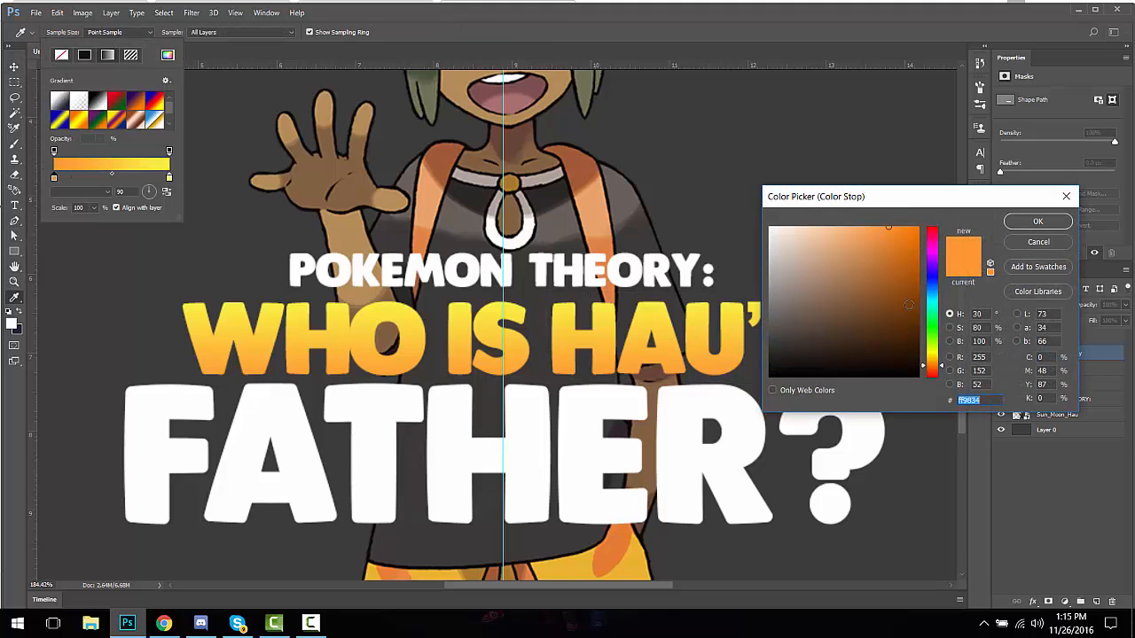
pyautogui.click(942, 336)
pyautogui.moveTo(941, 340); pyautogui.dragTo(939, 346)
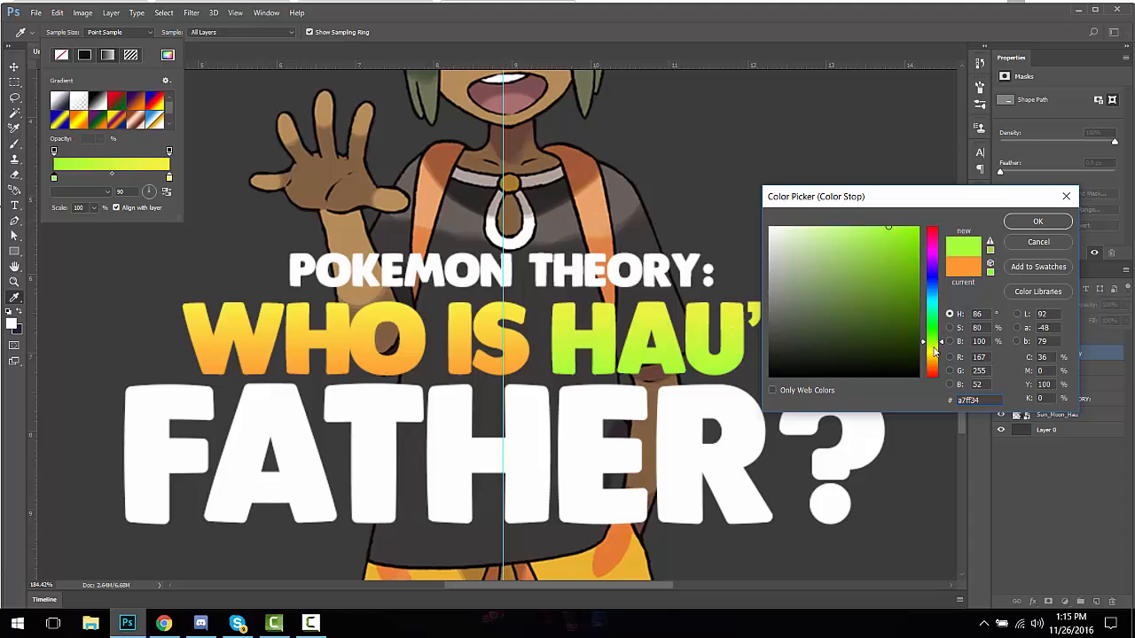
pyautogui.moveTo(882, 348); pyautogui.dragTo(881, 340)
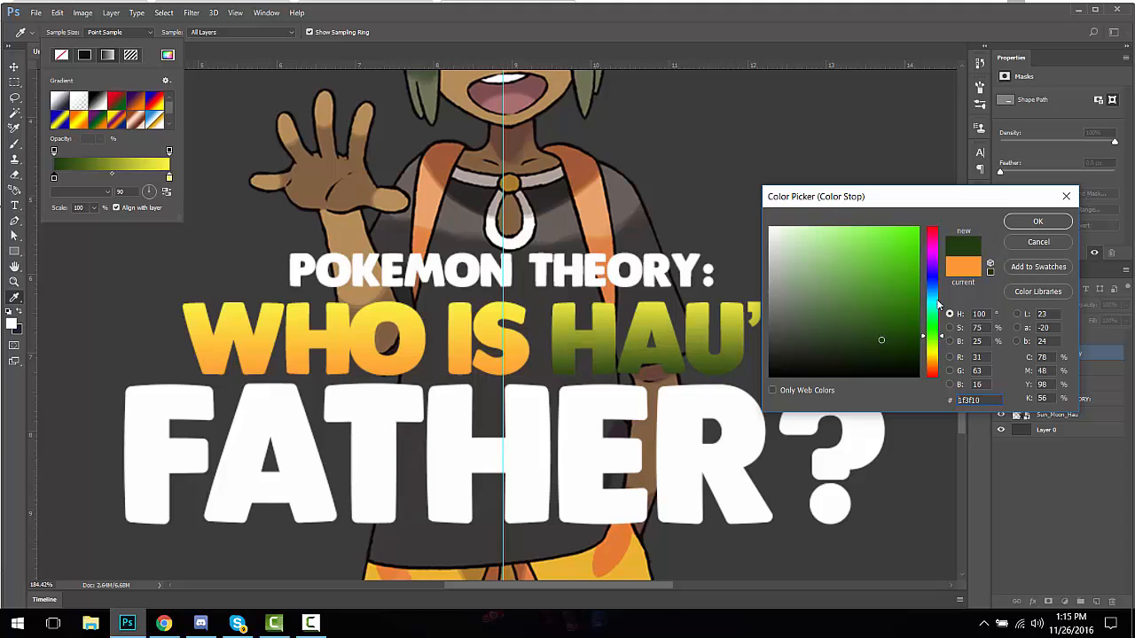
pyautogui.click(1037, 222)
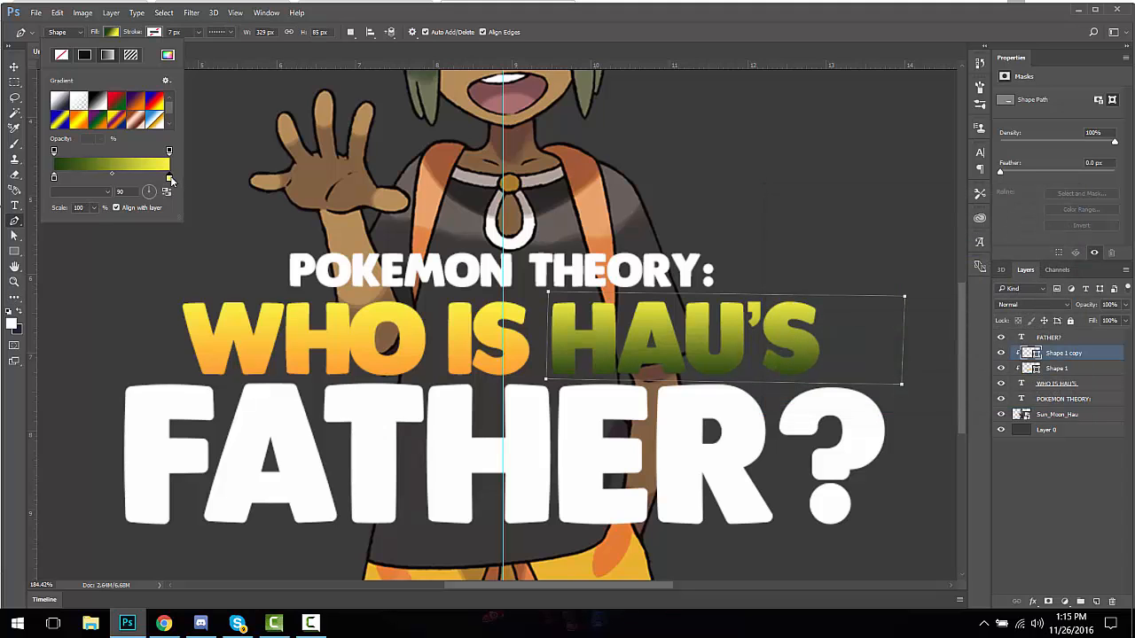
# Step: Set the yellow stop of the "HAU'S" shape's gradient to a light green
pyautogui.doubleClick(169, 178)
pyautogui.click(938, 334)
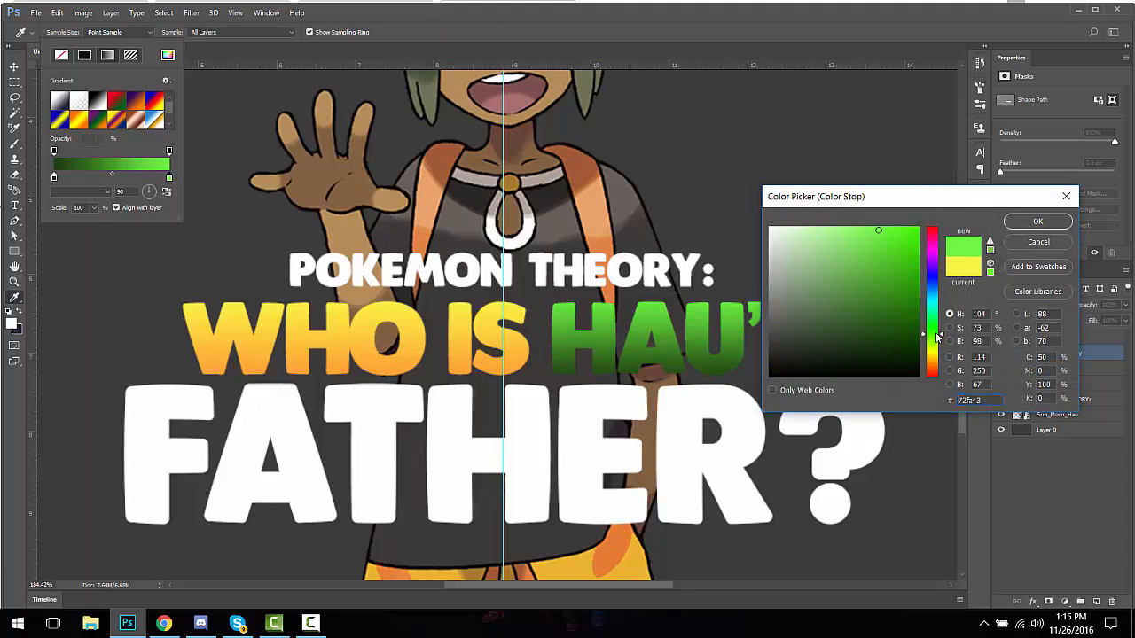
pyautogui.moveTo(875, 263); pyautogui.dragTo(847, 231)
pyautogui.click(1012, 224)
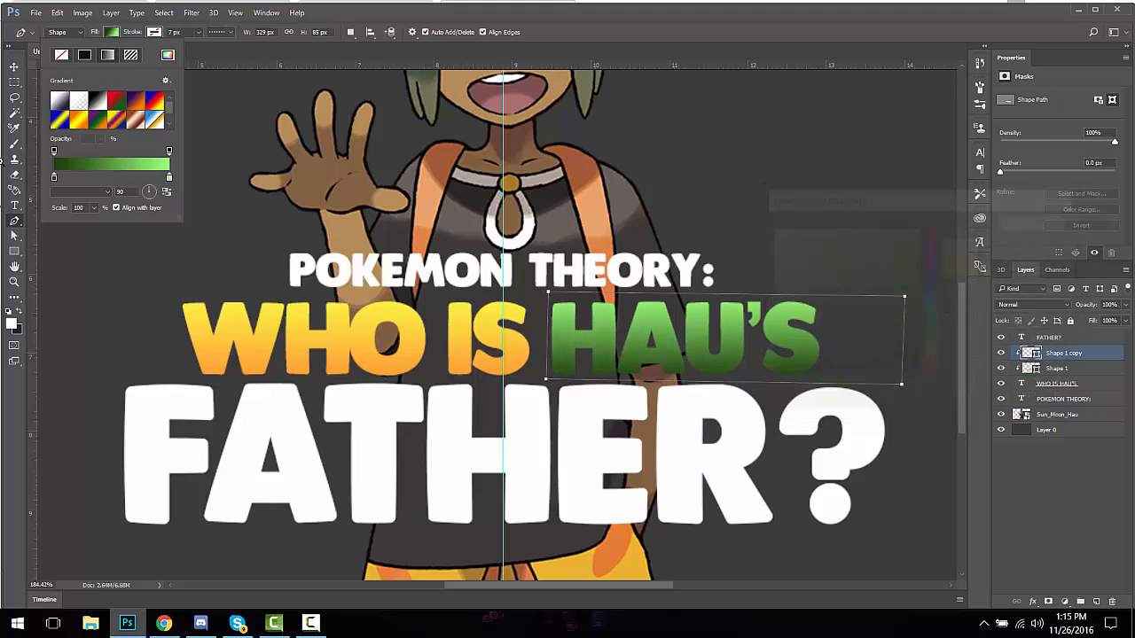
# Step: Set the dark green stop of the "HAU'S" gradient to brighter green 19a845 and finish editing the fill
pyautogui.doubleClick(53, 177)
pyautogui.moveTo(931, 337); pyautogui.dragTo(931, 319)
pyautogui.moveTo(815, 260); pyautogui.dragTo(894, 272)
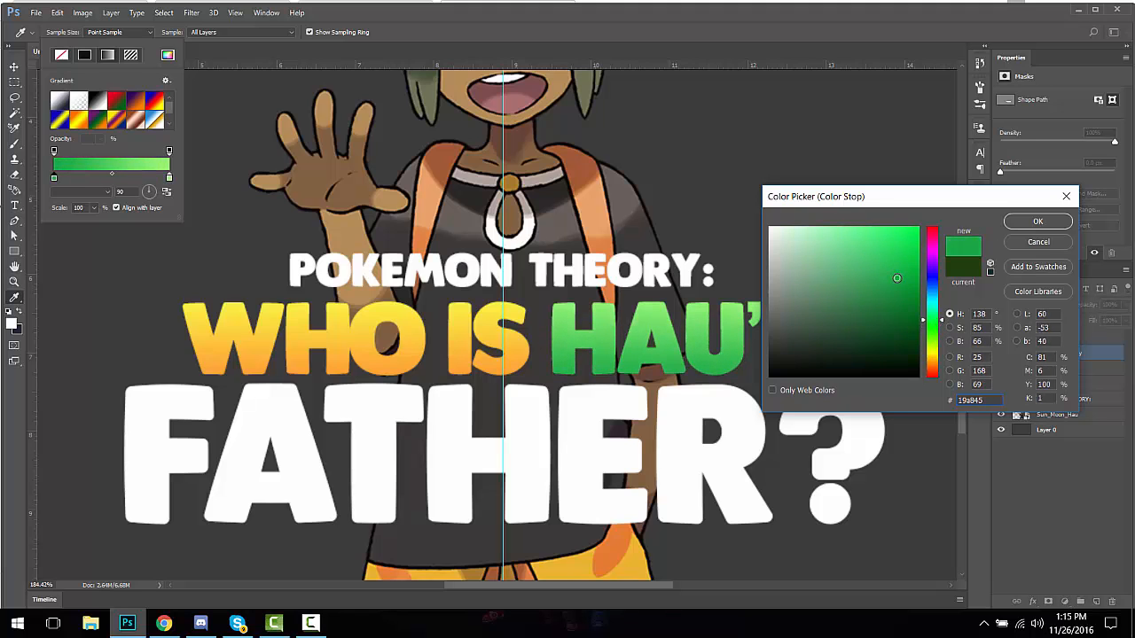
pyautogui.click(1037, 221)
pyautogui.scroll(-1, 354, 270)
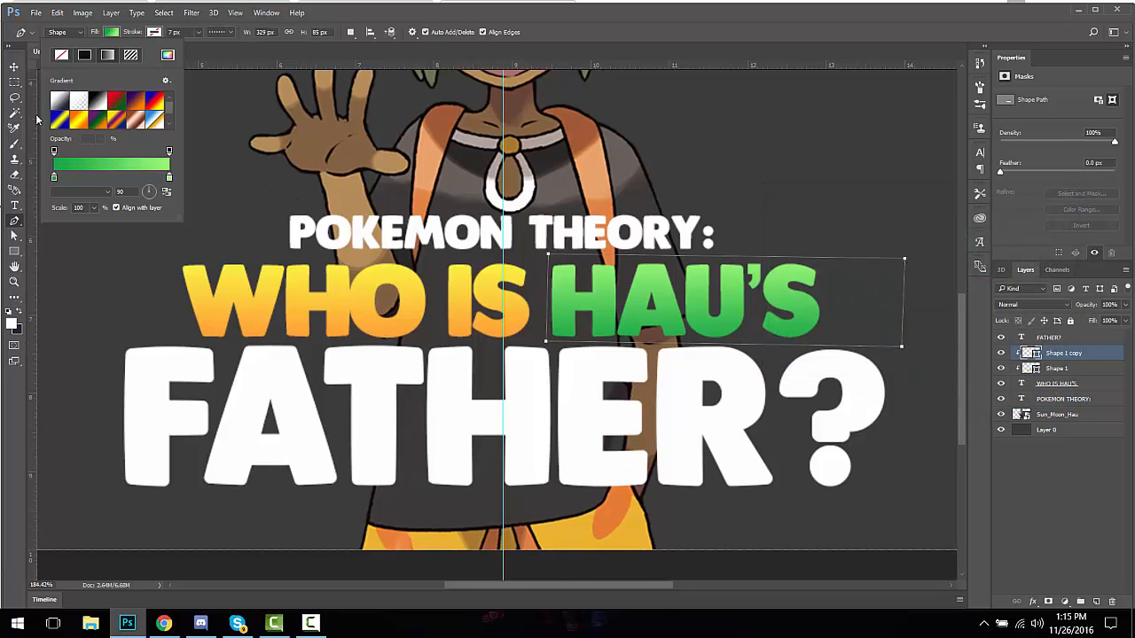
pyautogui.click(13, 83)
pyautogui.scroll(2, 441, 412)
pyautogui.scroll(-2, 440, 412)
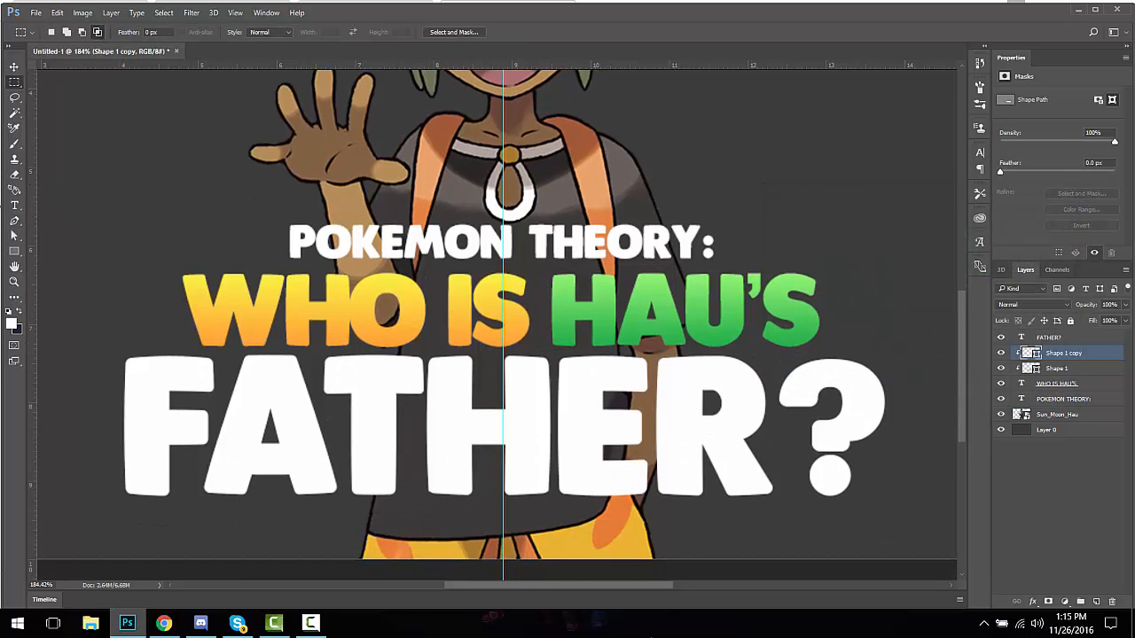
pyautogui.scroll(-1, 629, 408)
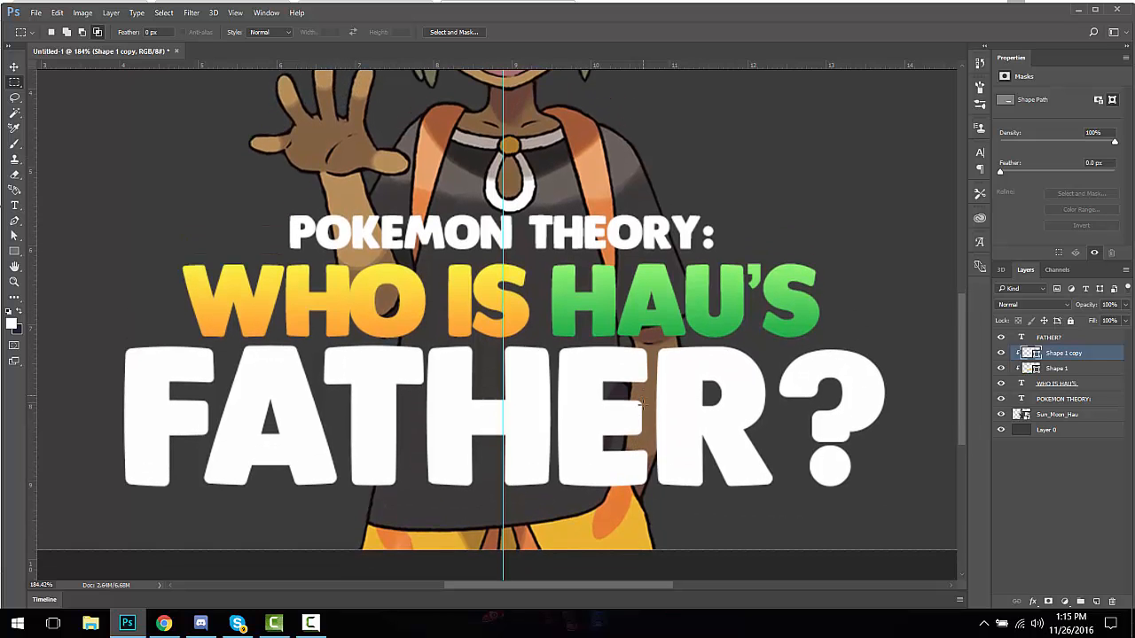
pyautogui.scroll(-1, 636, 408)
pyautogui.scroll(3, 638, 408)
pyautogui.scroll(-2, 644, 408)
pyautogui.scroll(2, 643, 405)
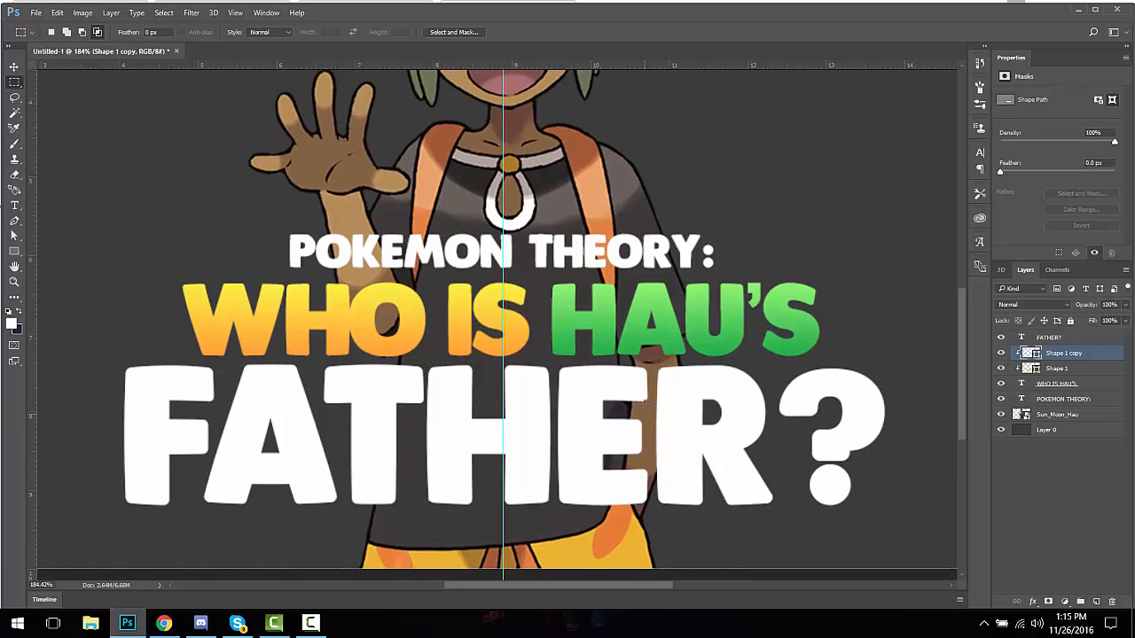
# Step: Add an Overlay inner glow to the "WHO IS HAU'S" text with 100% opacity, 5 px size and 38% range
pyautogui.click(1083, 384)
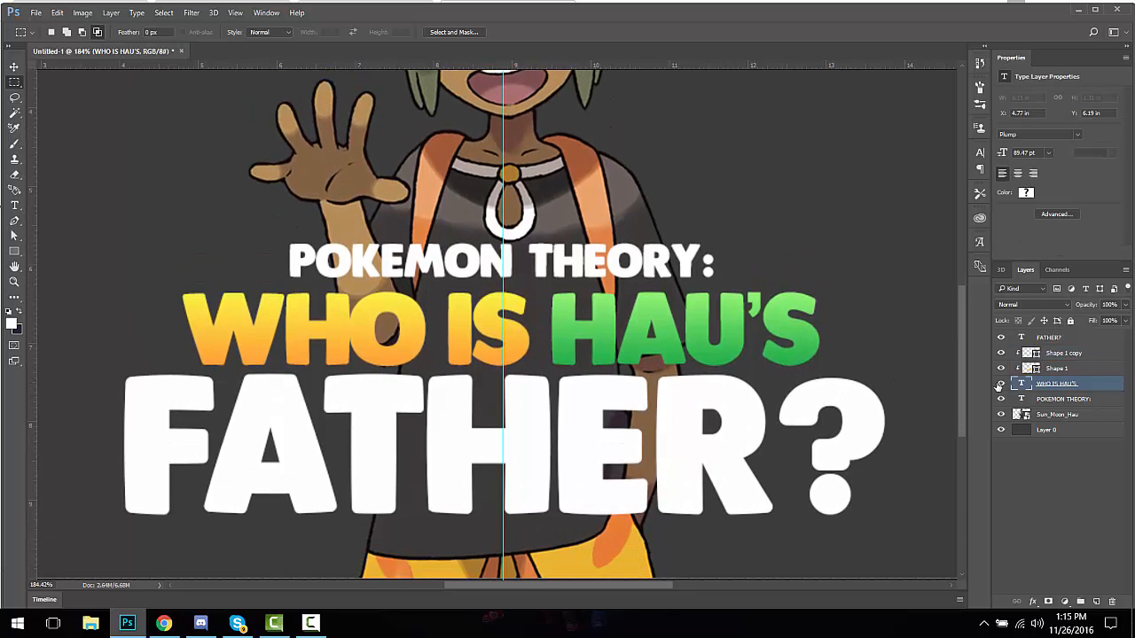
pyautogui.doubleClick(1099, 384)
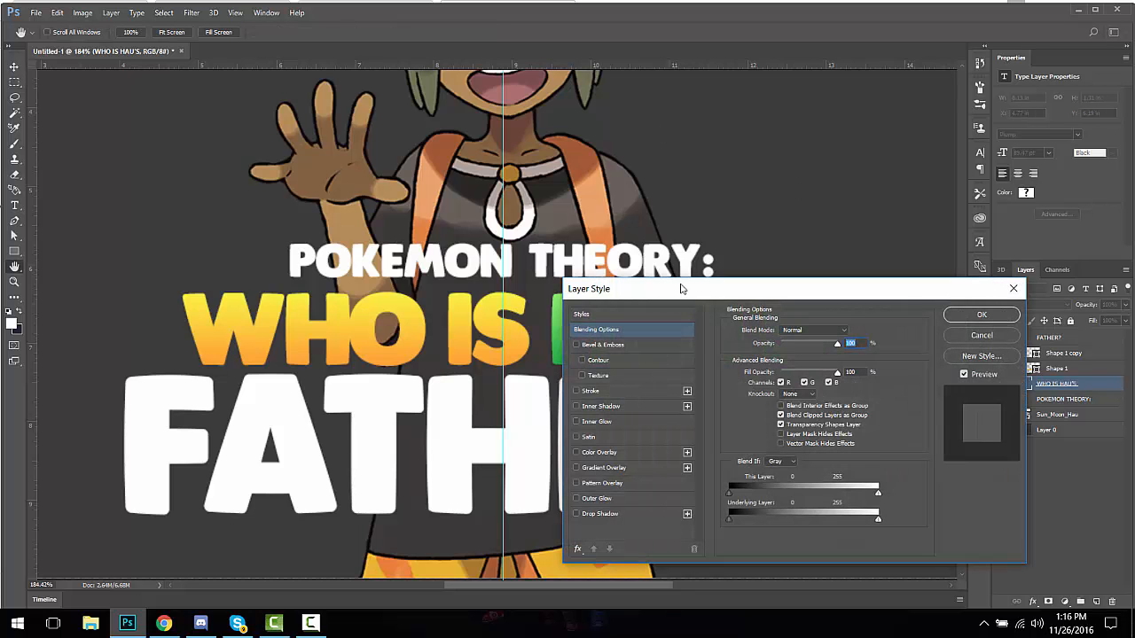
pyautogui.moveTo(679, 286); pyautogui.dragTo(784, 175)
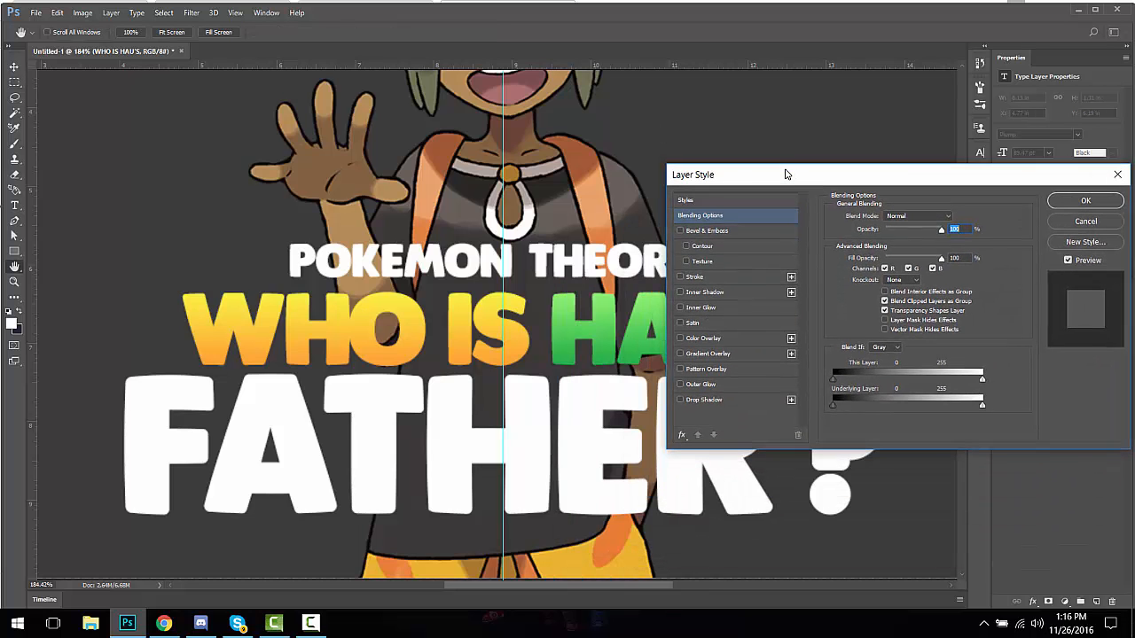
pyautogui.click(721, 308)
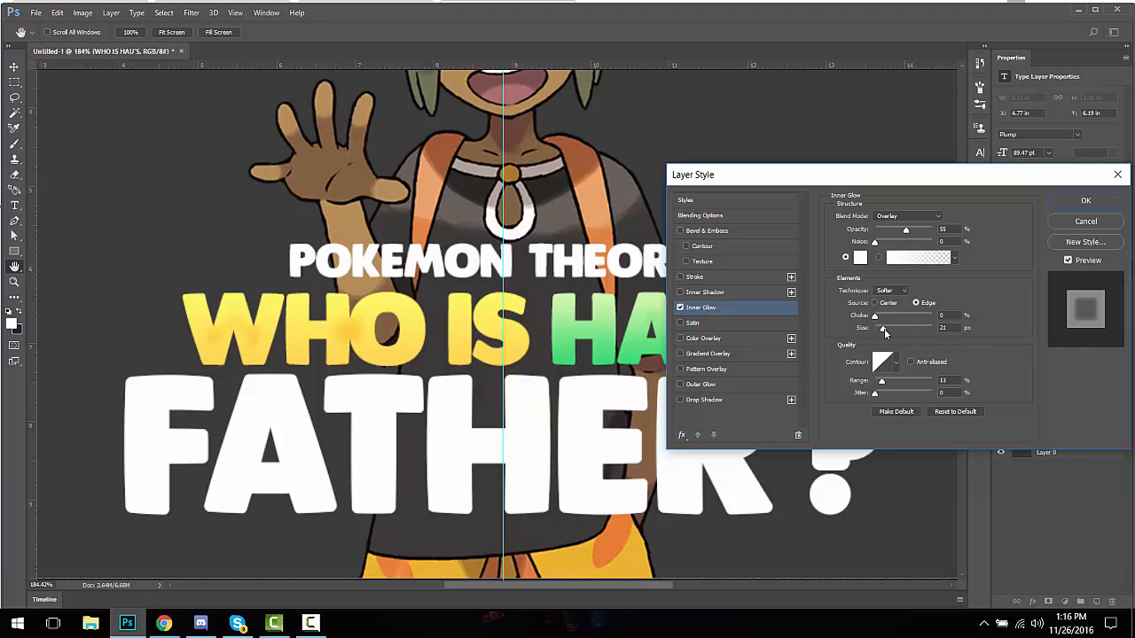
pyautogui.moveTo(884, 332); pyautogui.dragTo(878, 333)
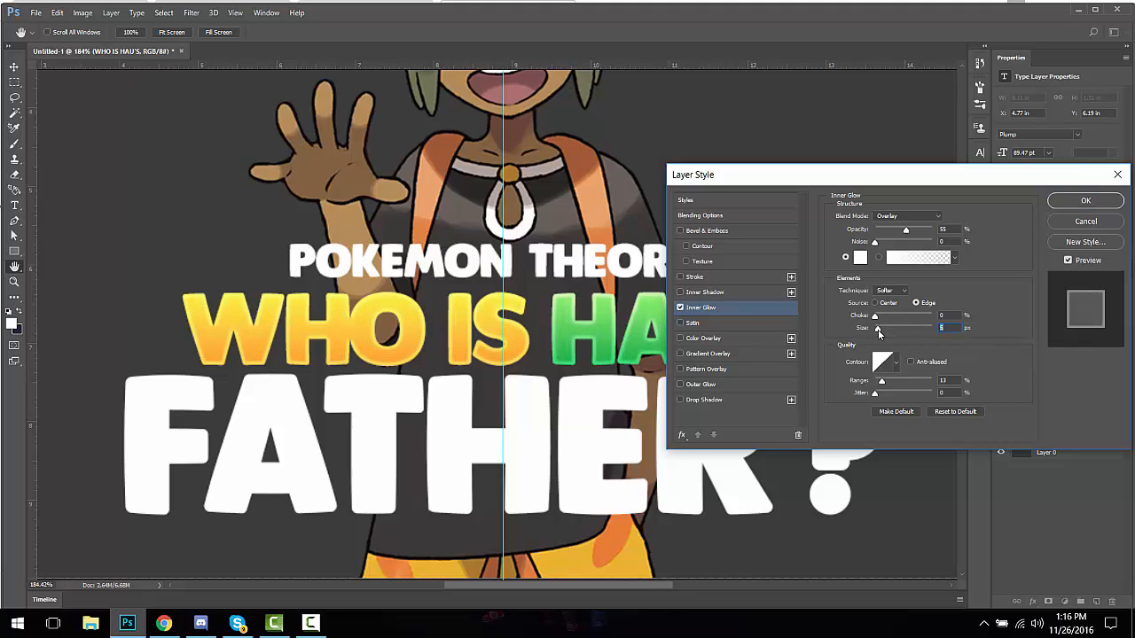
pyautogui.moveTo(906, 230); pyautogui.dragTo(945, 229)
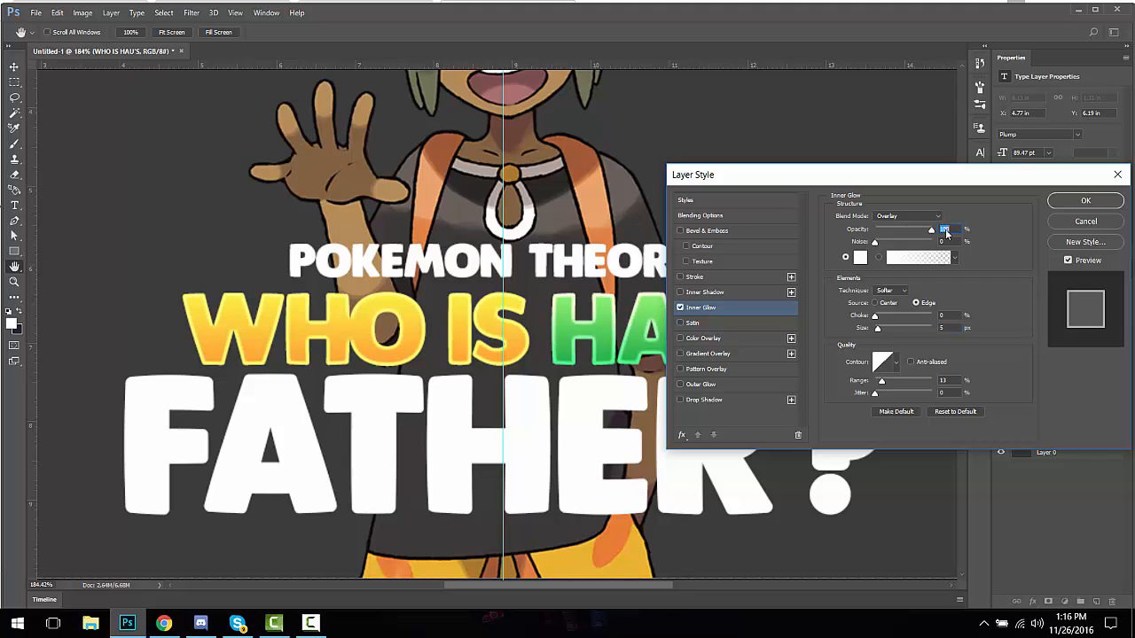
pyautogui.click(875, 316)
pyautogui.moveTo(881, 382); pyautogui.dragTo(898, 387)
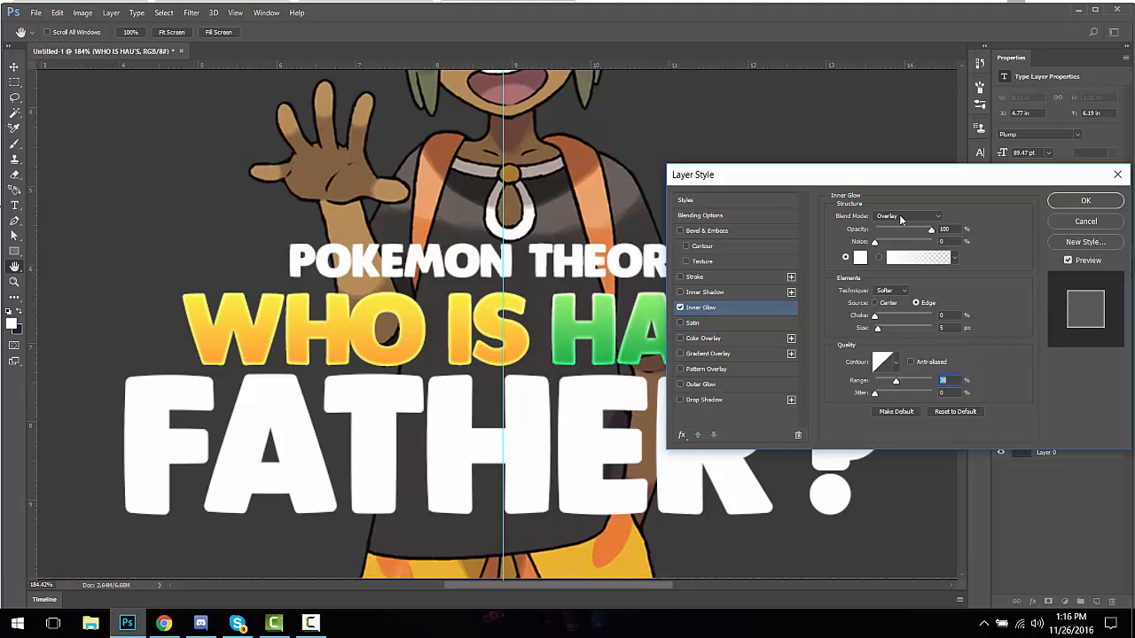
# Step: Try other blend modes for the inner glow, including Exclusion and Linear Dodge (Add), and return to Overlay
pyautogui.click(901, 218)
pyautogui.click(901, 219)
pyautogui.scroll(-1, 902, 218)
pyautogui.scroll(-11, 901, 218)
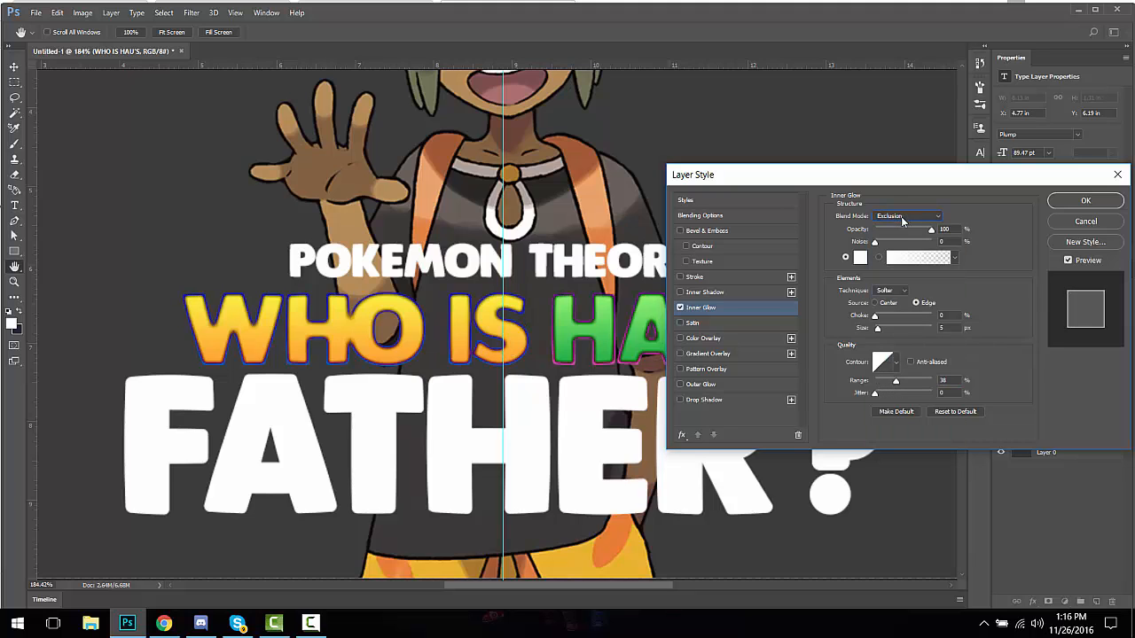
pyautogui.scroll(14, 902, 218)
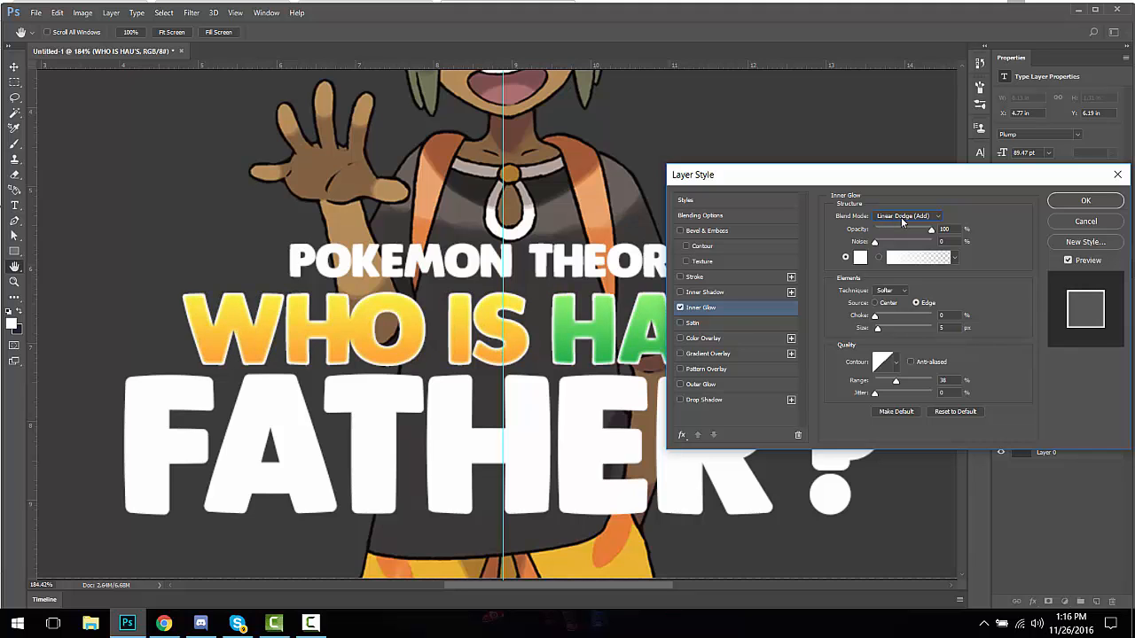
pyautogui.click(902, 219)
pyautogui.click(888, 321)
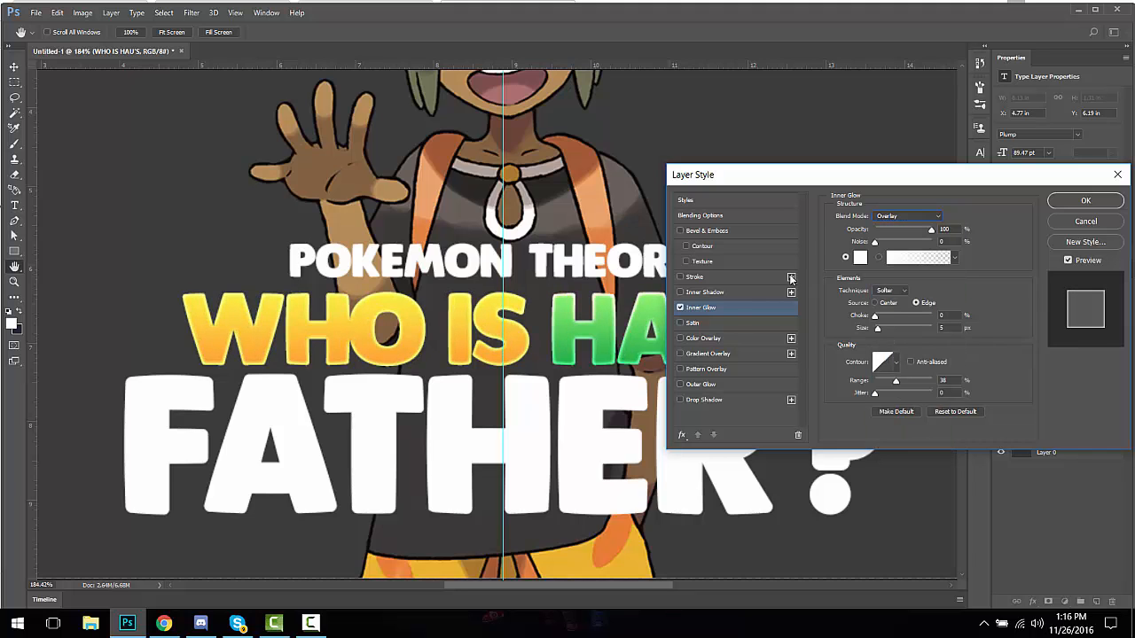
# Step: Set the inner glow's choke to 3%, fine-tune its size and apply the effect
pyautogui.moveTo(875, 318); pyautogui.dragTo(879, 332)
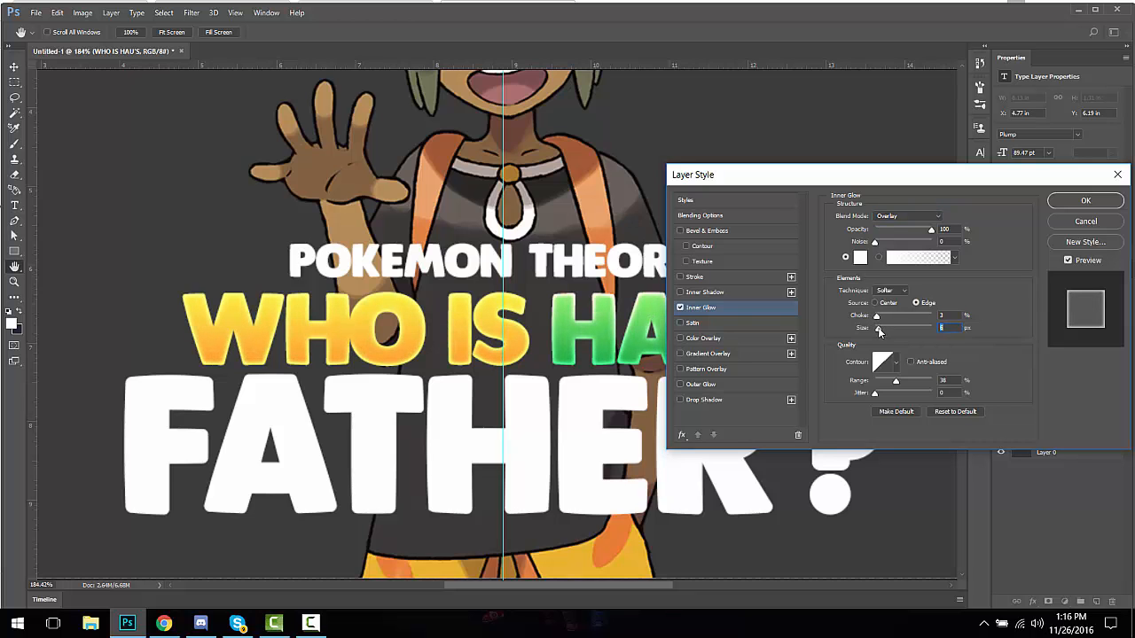
pyautogui.click(1067, 203)
# Step: Examine the glowing "WHO IS HAU'S" text up close and at whole-canvas size
pyautogui.scroll(1, 607, 290)
pyautogui.scroll(-4, 607, 290)
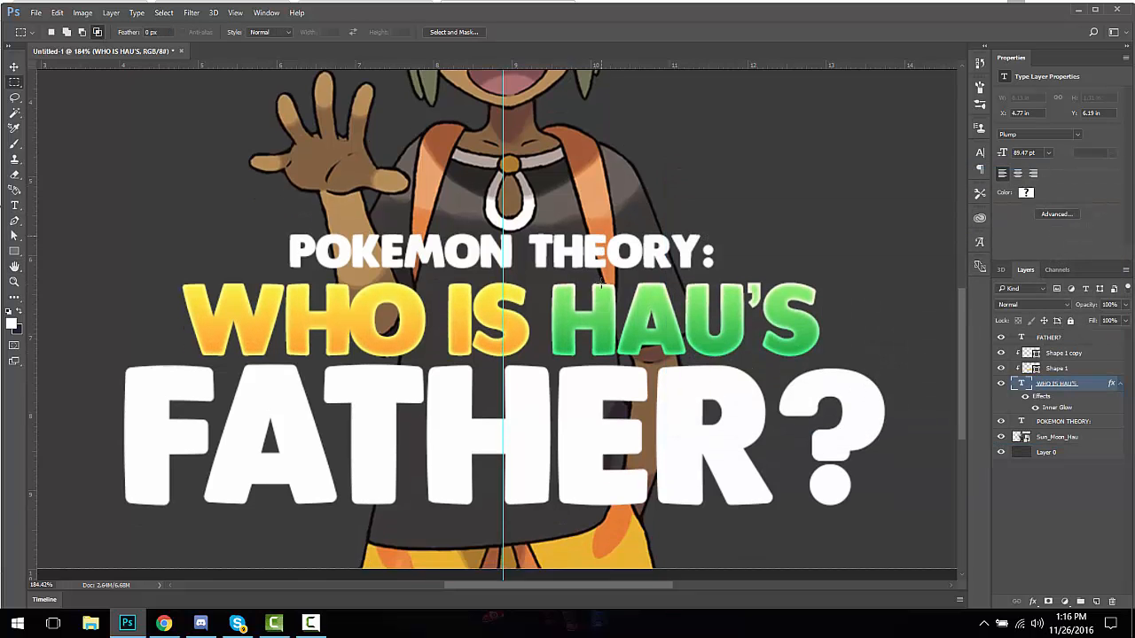
pyautogui.scroll(3, 607, 290)
pyautogui.scroll(-1, 607, 289)
pyautogui.scroll(2, 617, 280)
pyautogui.scroll(-4, 617, 284)
pyautogui.scroll(3, 617, 289)
pyautogui.scroll(-4, 617, 293)
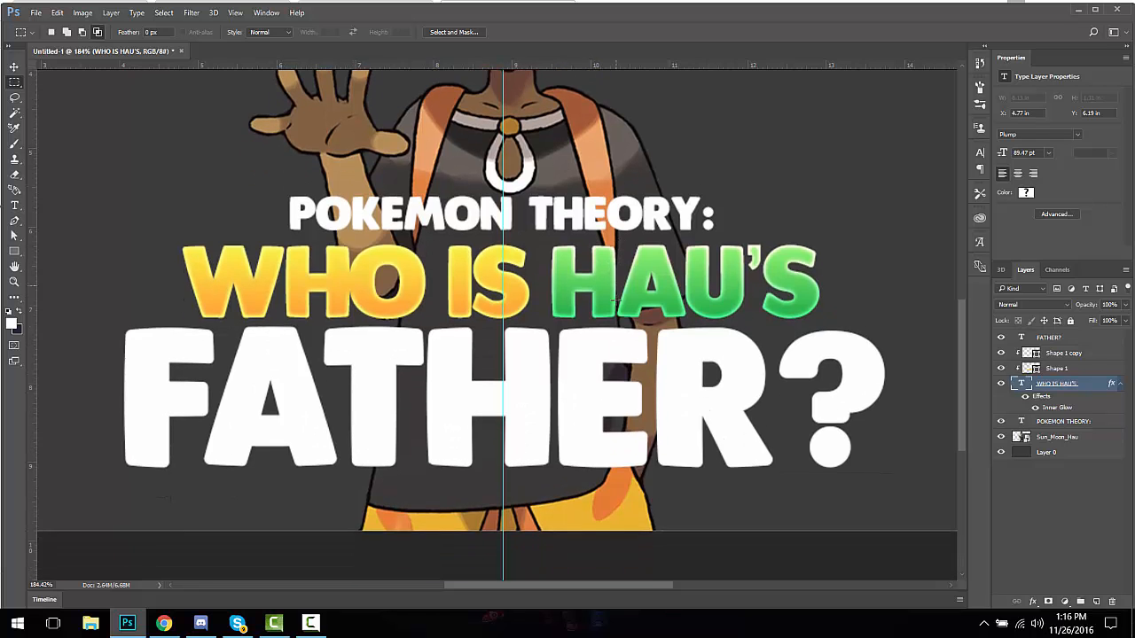
pyautogui.scroll(4, 618, 300)
pyautogui.scroll(-2, 617, 303)
pyautogui.scroll(1, 616, 303)
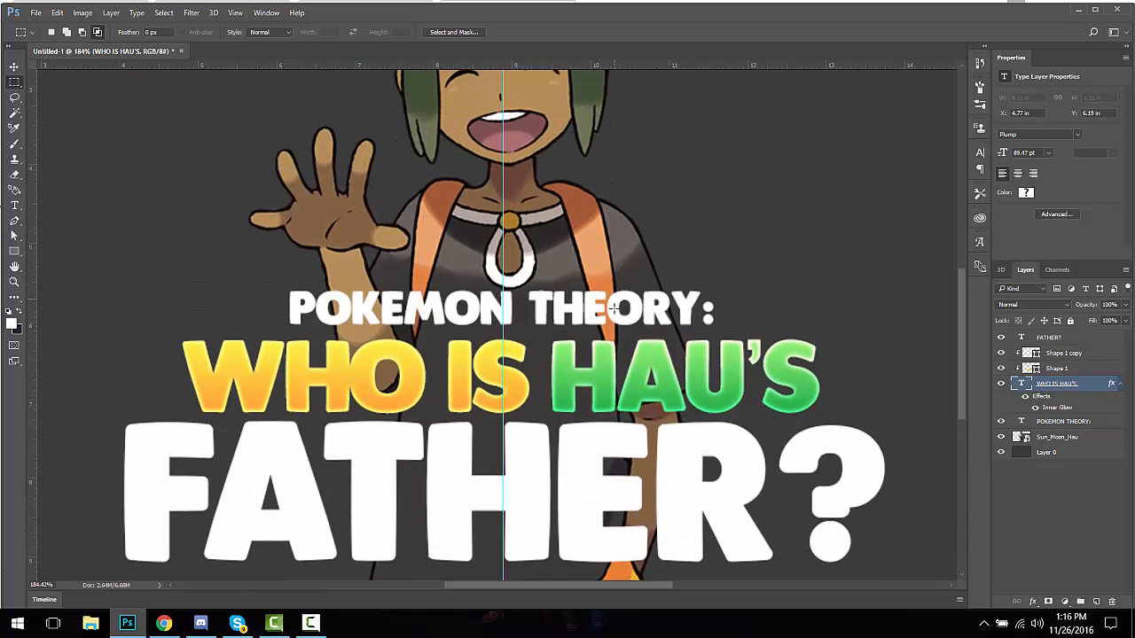
pyautogui.scroll(2, 616, 307)
pyautogui.scroll(-6, 615, 307)
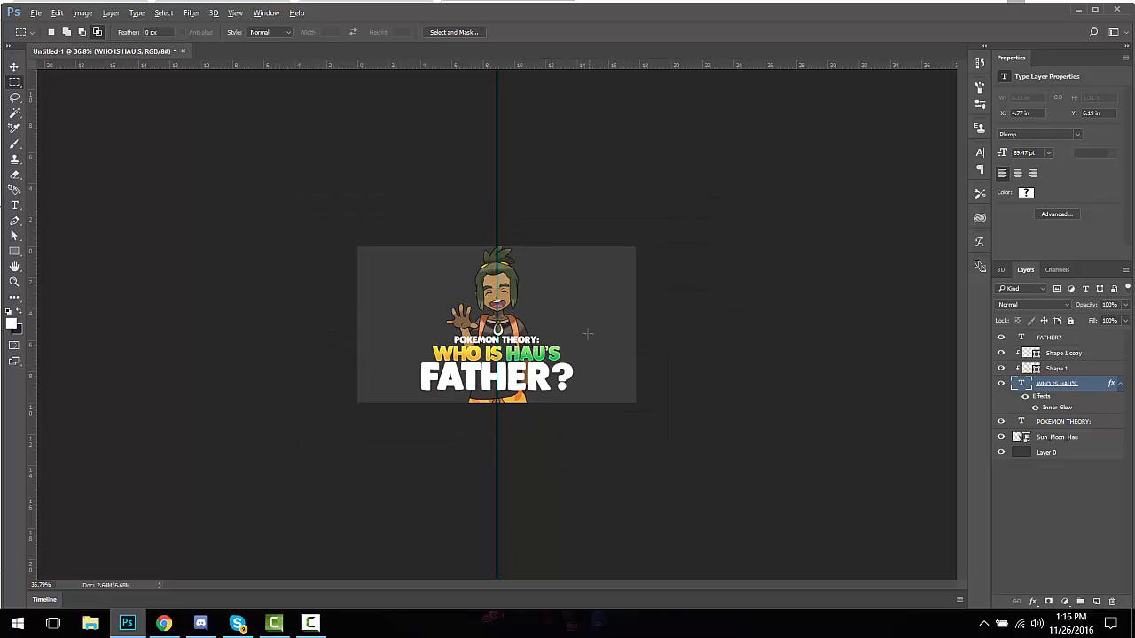
pyautogui.scroll(3, 587, 334)
pyautogui.scroll(3, 588, 334)
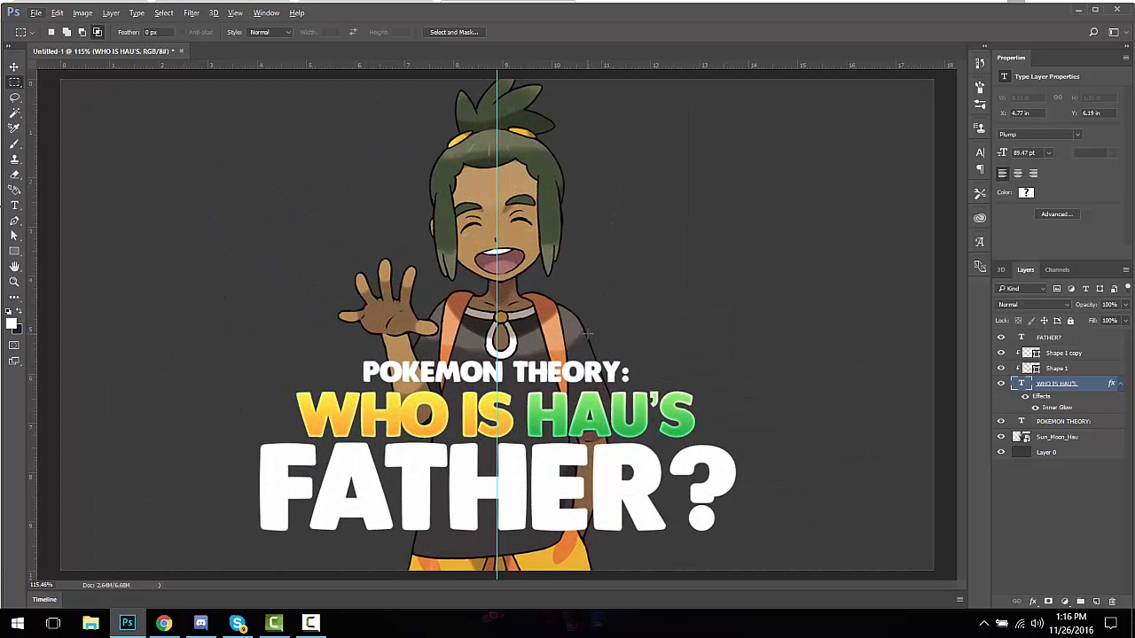
pyautogui.scroll(1, 591, 357)
pyautogui.scroll(-1, 591, 356)
pyautogui.scroll(1, 591, 356)
pyautogui.scroll(-4, 591, 357)
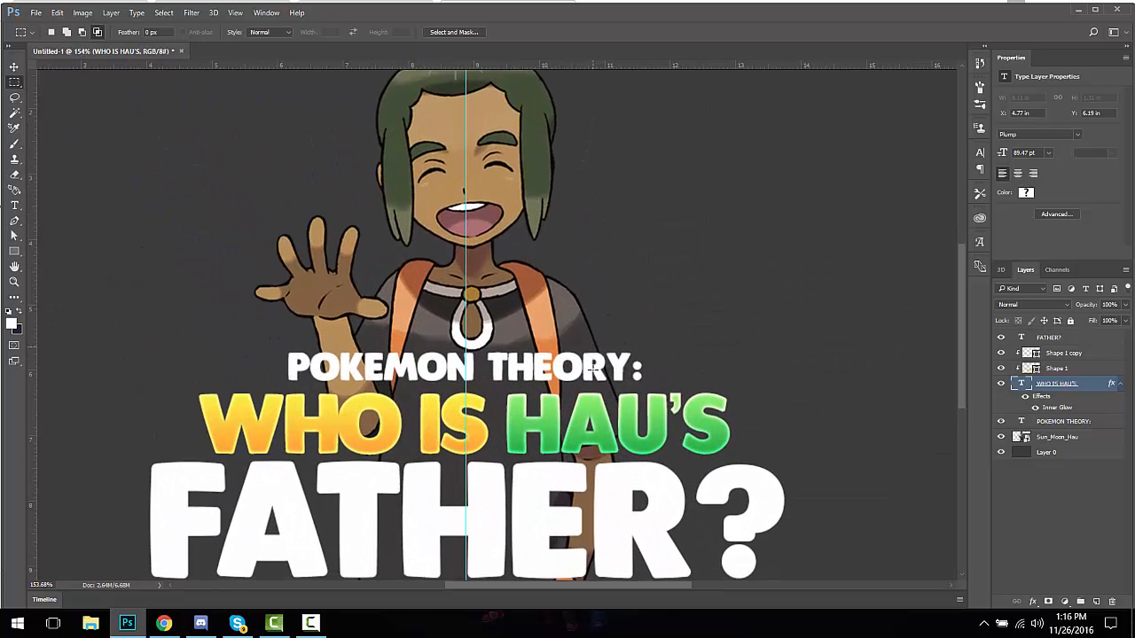
pyautogui.press('h')
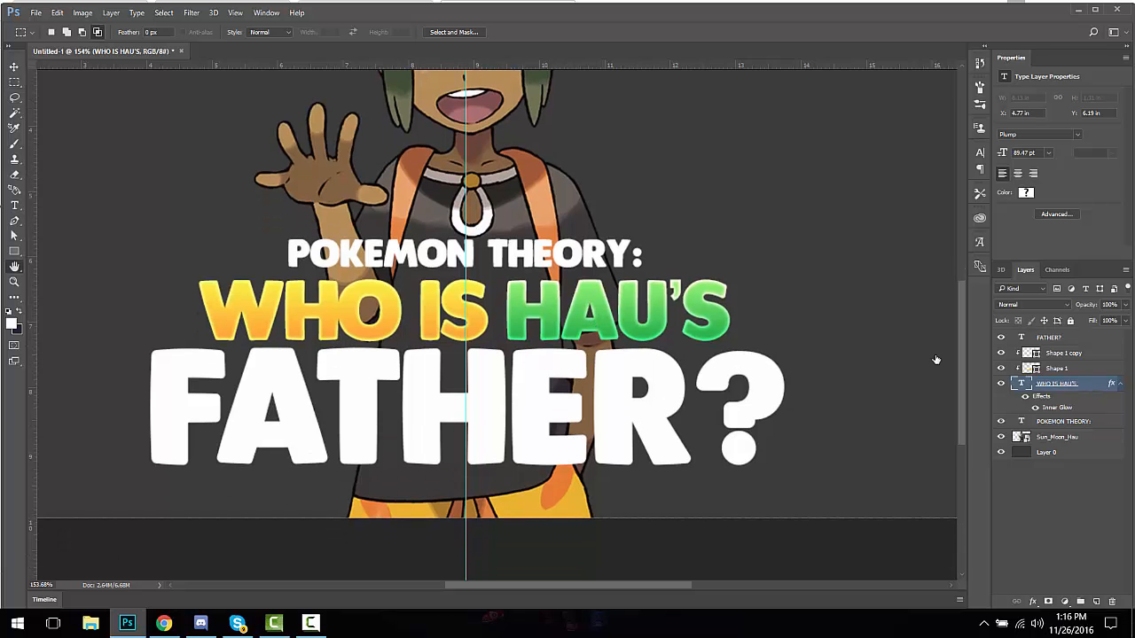
# Step: Try a 7 px black outside stroke on the "WHO IS HAU'S" text
pyautogui.doubleClick(1091, 390)
pyautogui.click(732, 276)
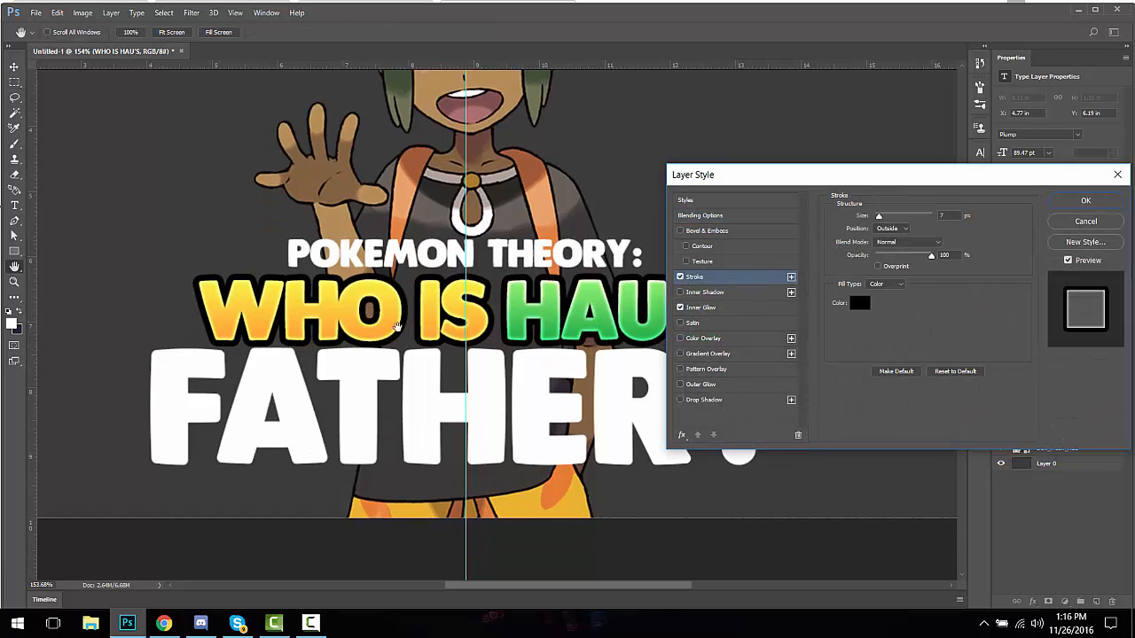
pyautogui.click(1079, 225)
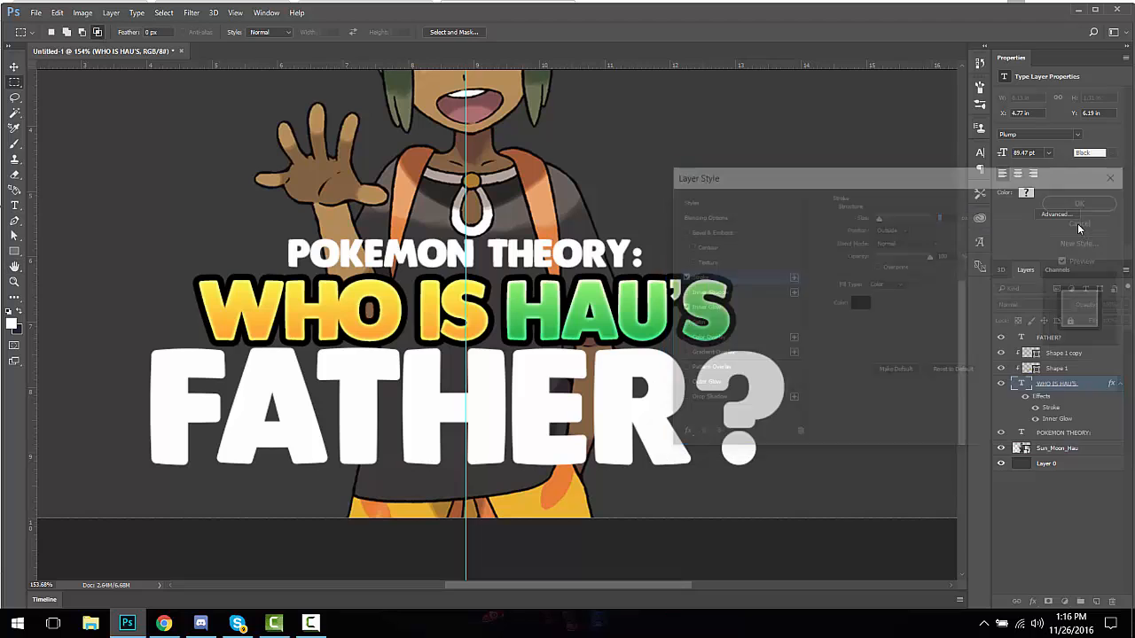
pyautogui.scroll(1, 532, 222)
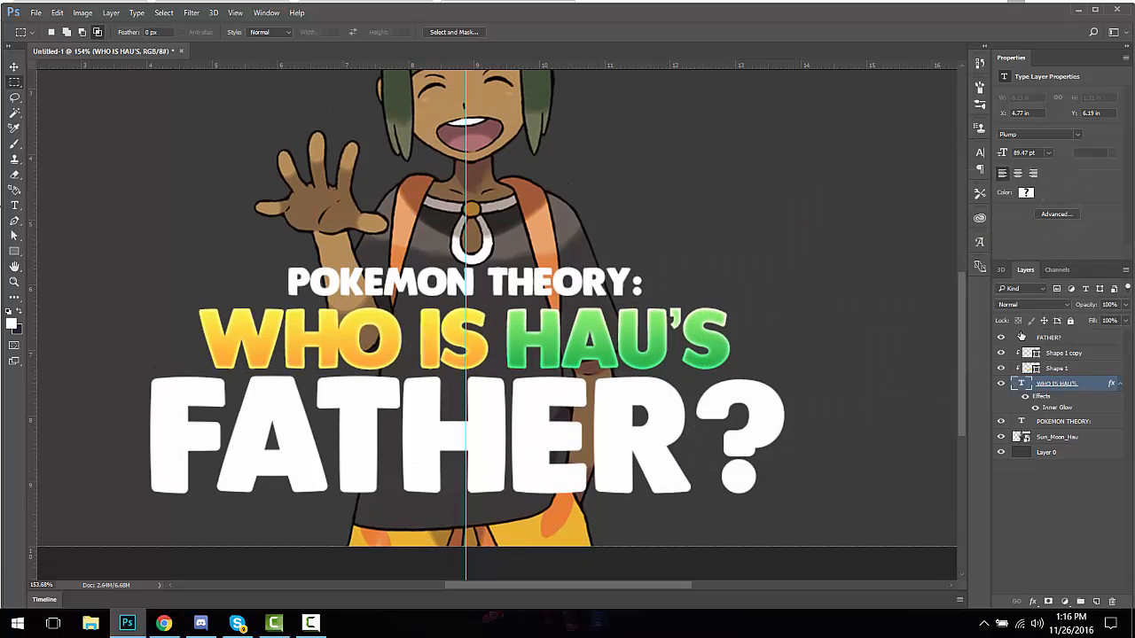
# Step: Group all title layers, from "FATHER?" down to "POKEMON THEORY:", including both gradient shapes
pyautogui.click(1049, 338)
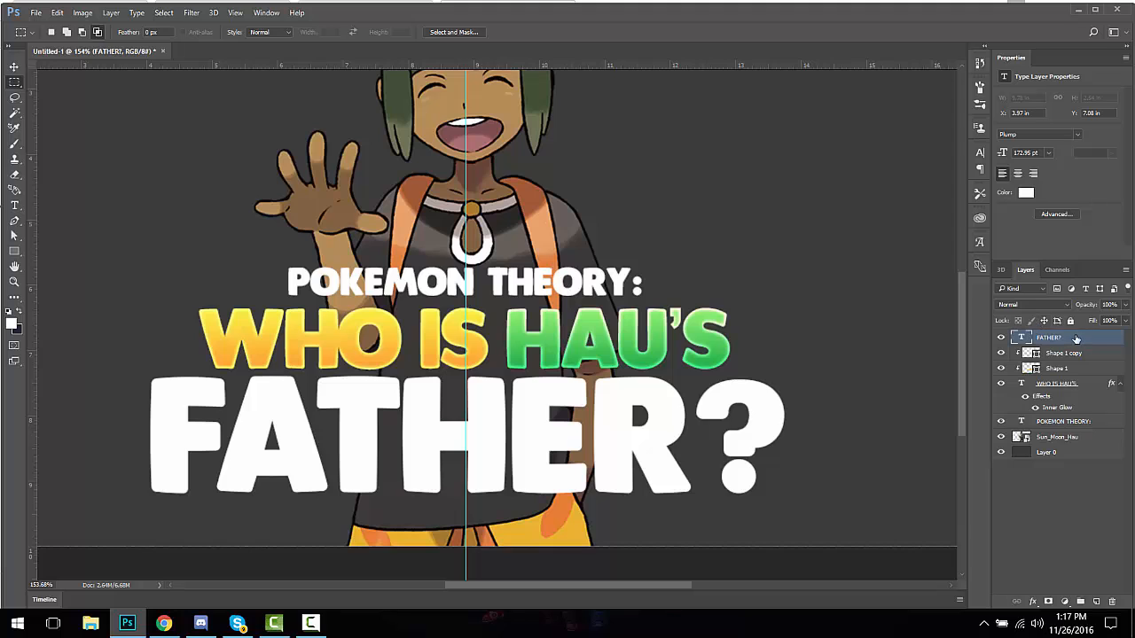
pyautogui.keyDown('shift'); pyautogui.click(1068, 423); pyautogui.keyUp('shift')
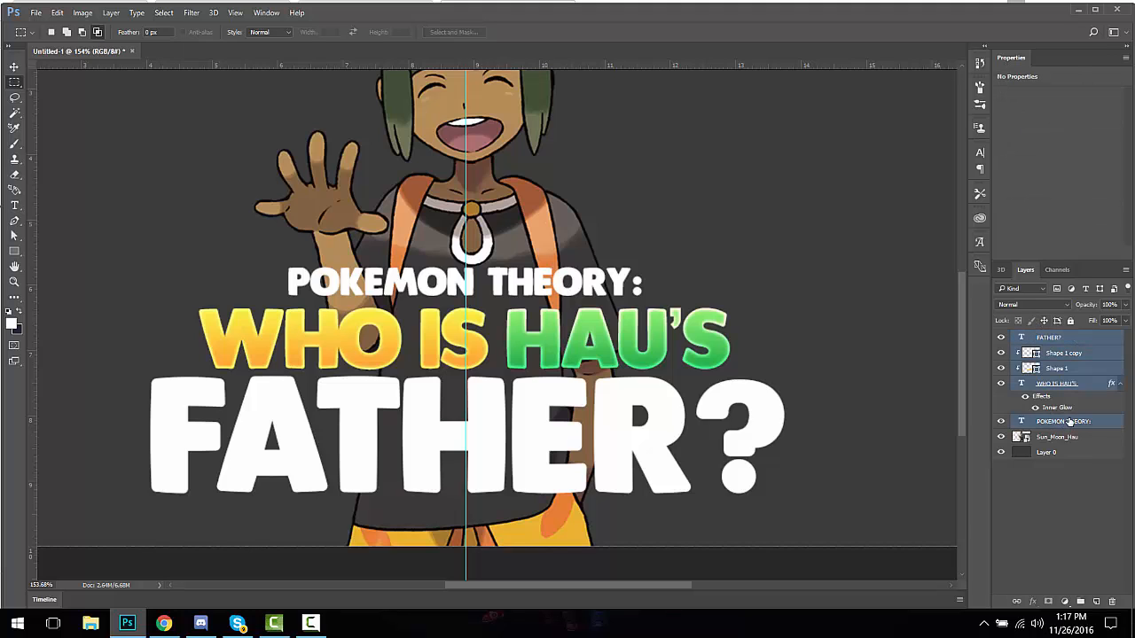
pyautogui.click(1000, 437)
pyautogui.click(1001, 437)
pyautogui.scroll(2, 696, 321)
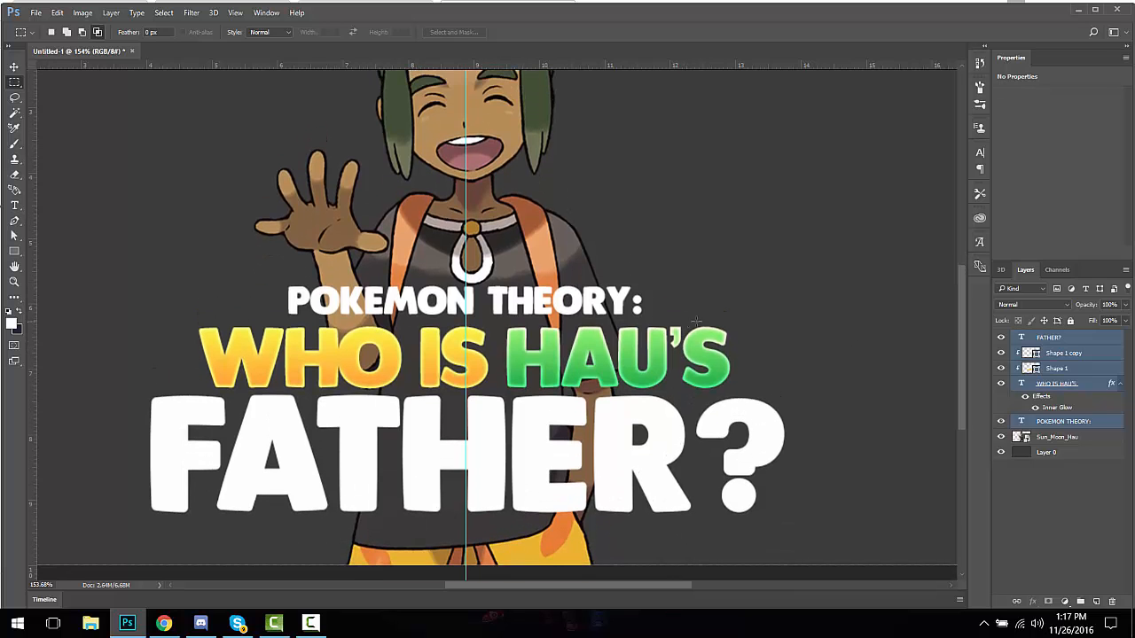
pyautogui.scroll(-1, 949, 380)
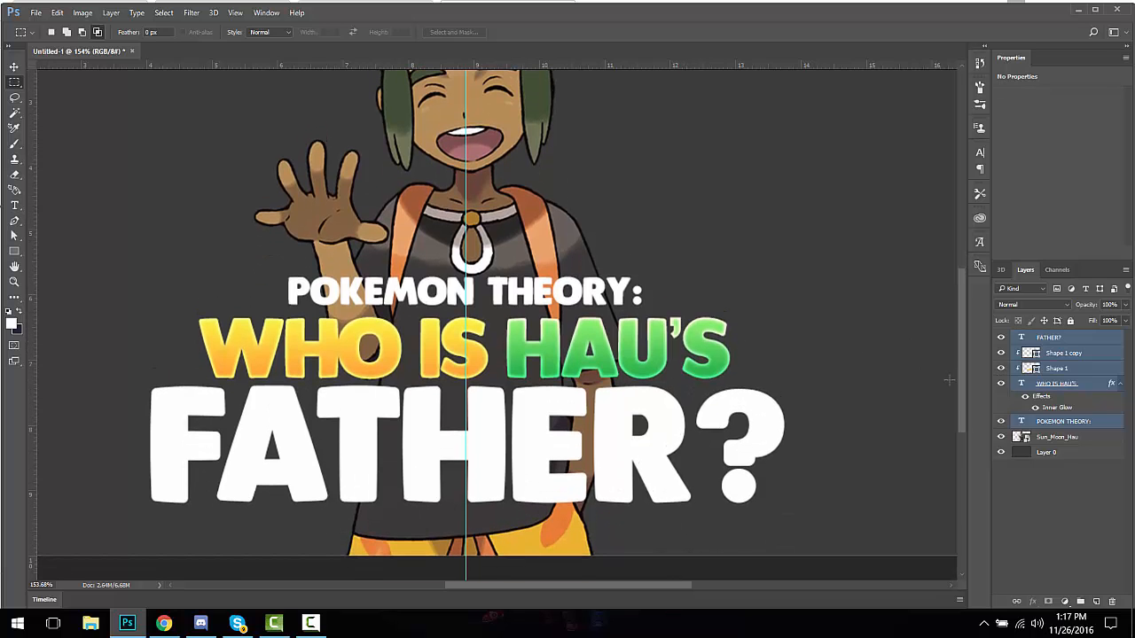
pyautogui.click(999, 438)
pyautogui.click(999, 437)
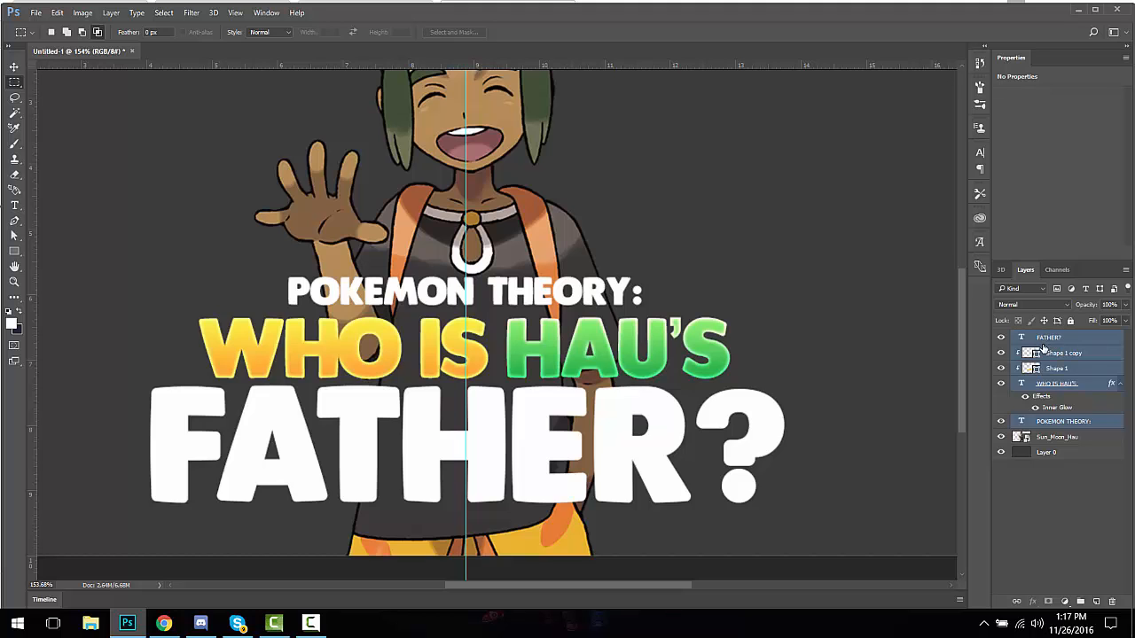
pyautogui.rightClick(1060, 341)
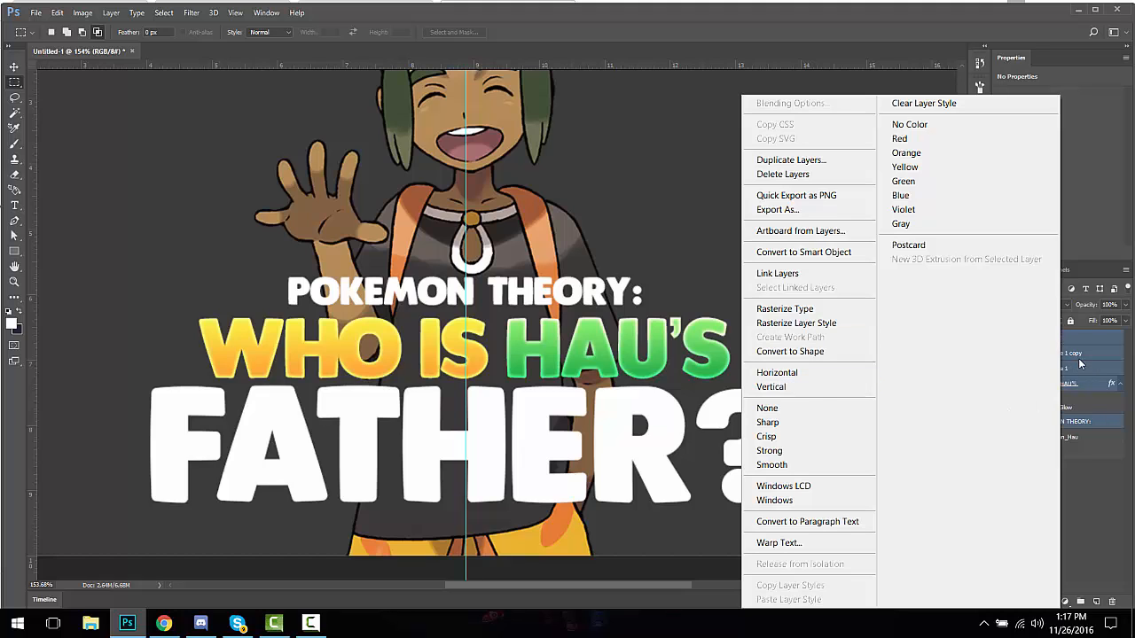
pyautogui.click(1085, 348)
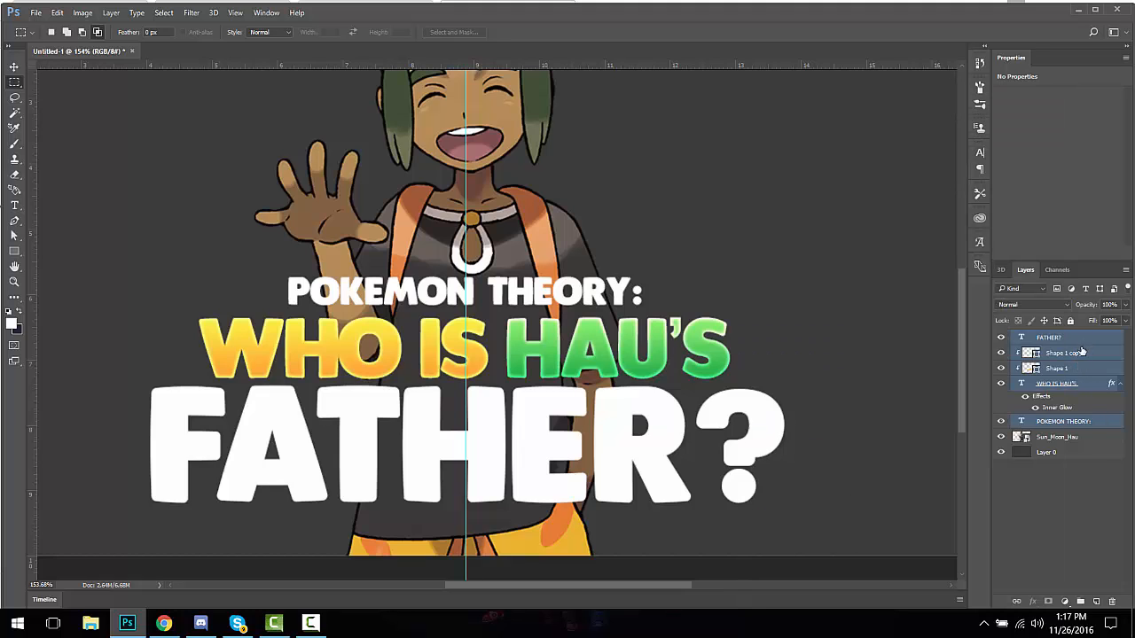
pyautogui.hotkey('ctrl', 'g')
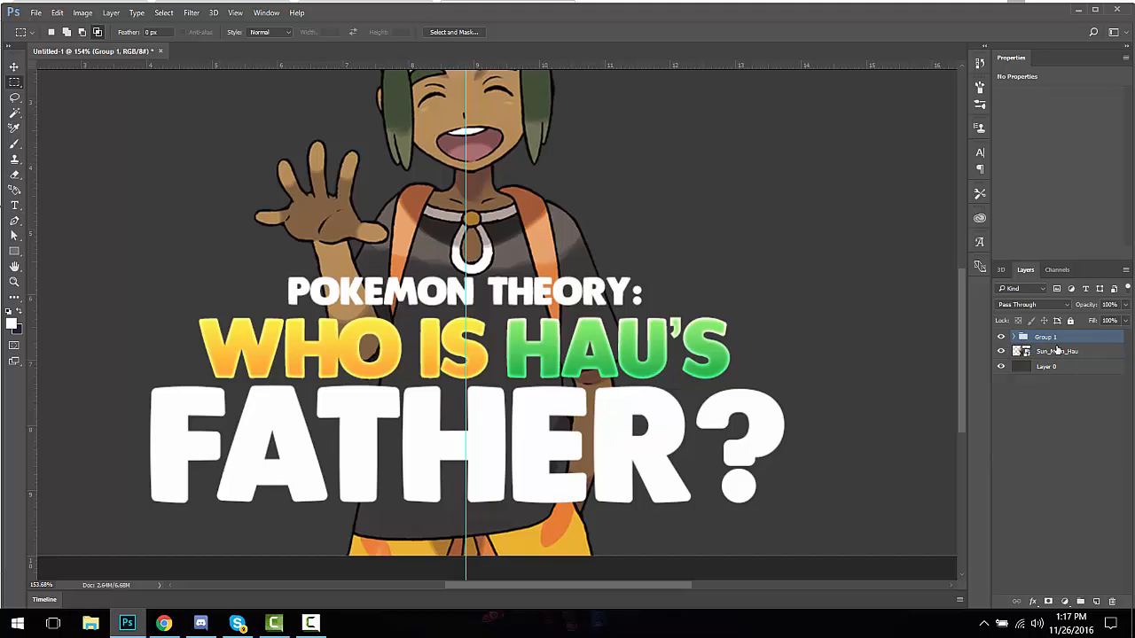
# Step: Check which layers the new group contains and rename the group as text
pyautogui.click(1002, 336)
pyautogui.click(1002, 337)
pyautogui.click(14, 67)
pyautogui.click(1018, 338)
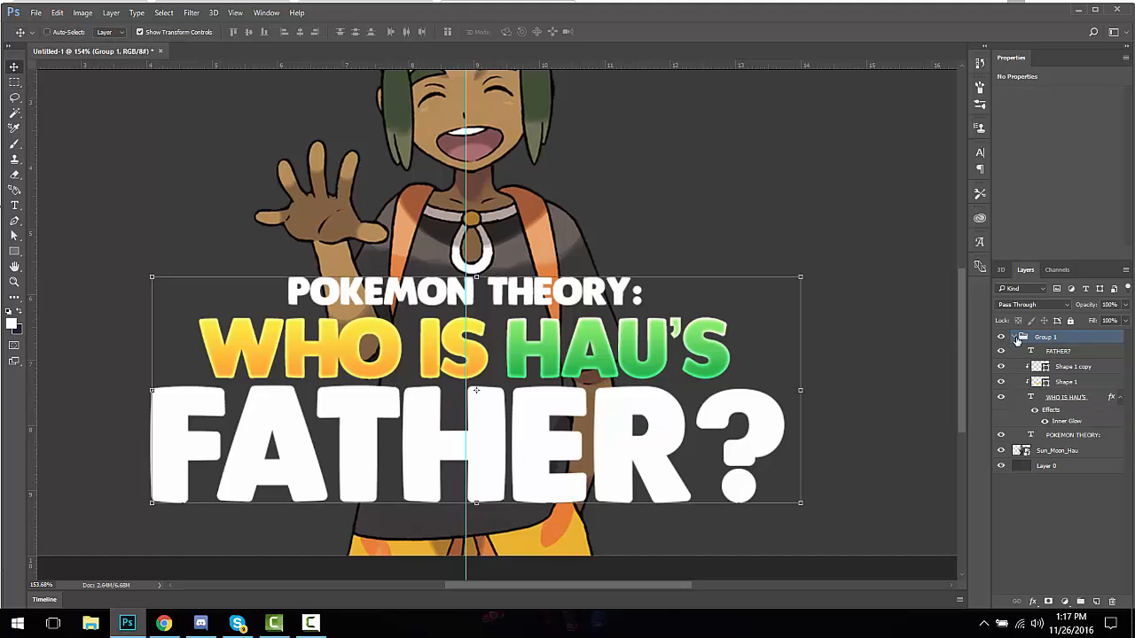
pyautogui.click(1018, 337)
pyautogui.doubleClick(1042, 340)
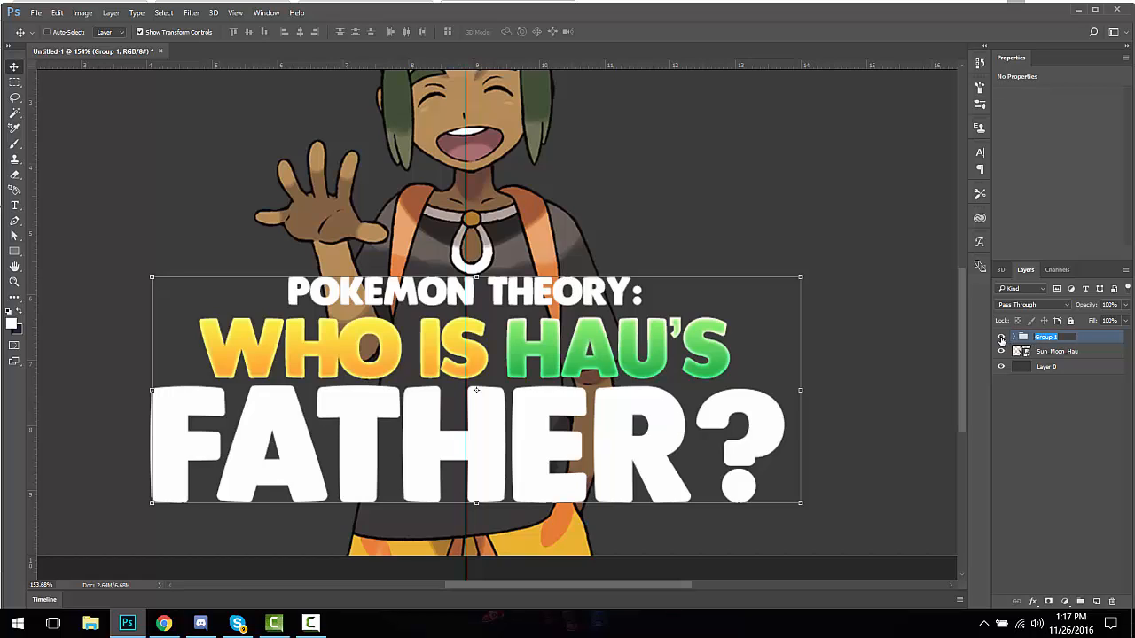
pyautogui.write('Text')
pyautogui.press('Return')
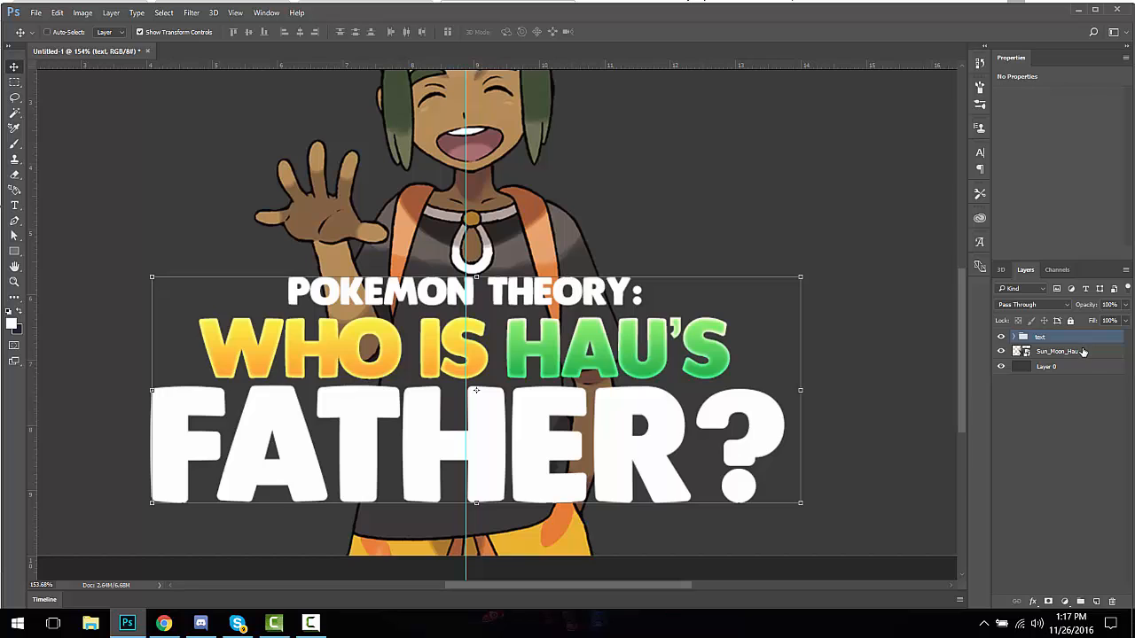
# Step: Duplicate the text group
pyautogui.rightClick(1083, 352)
pyautogui.click(1090, 338)
pyautogui.rightClick(1090, 338)
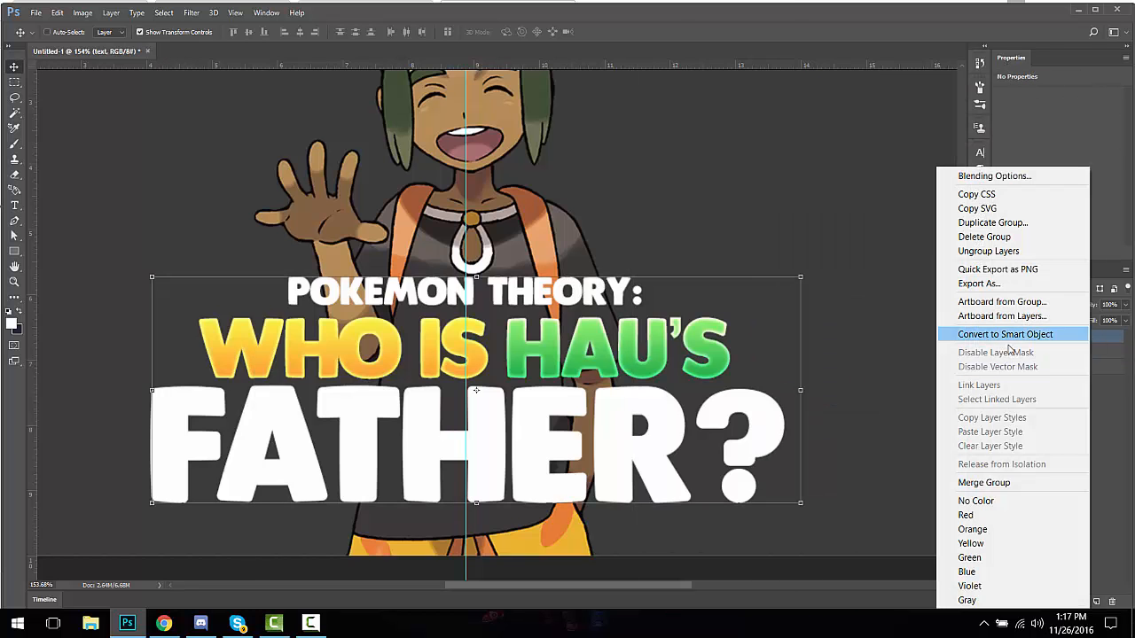
pyautogui.click(896, 255)
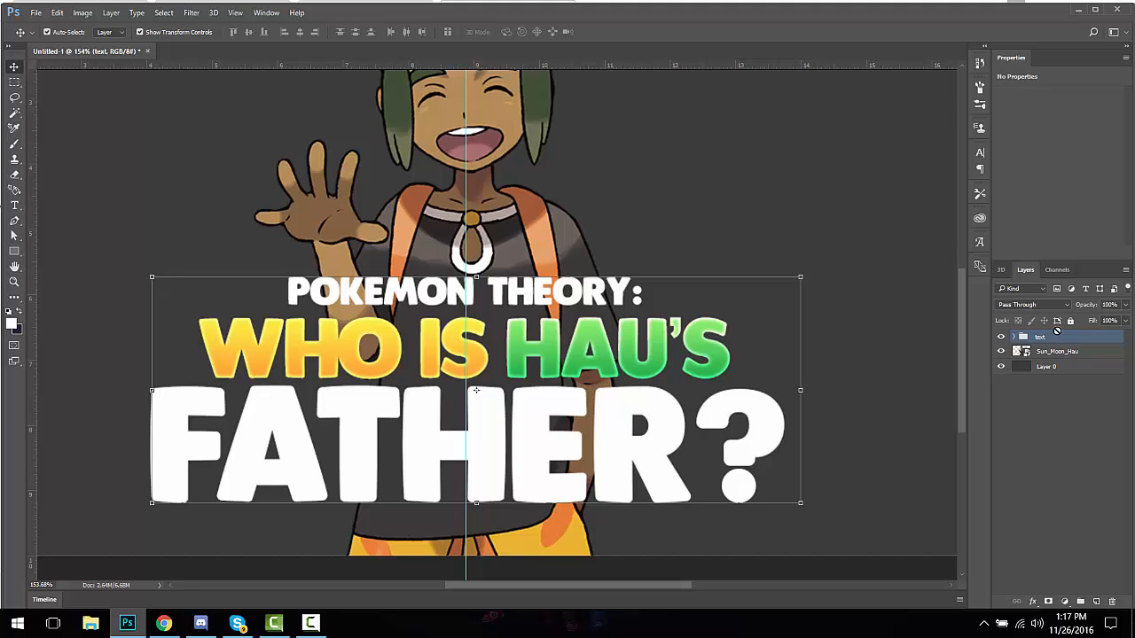
pyautogui.hotkey('ctrl', 'j')
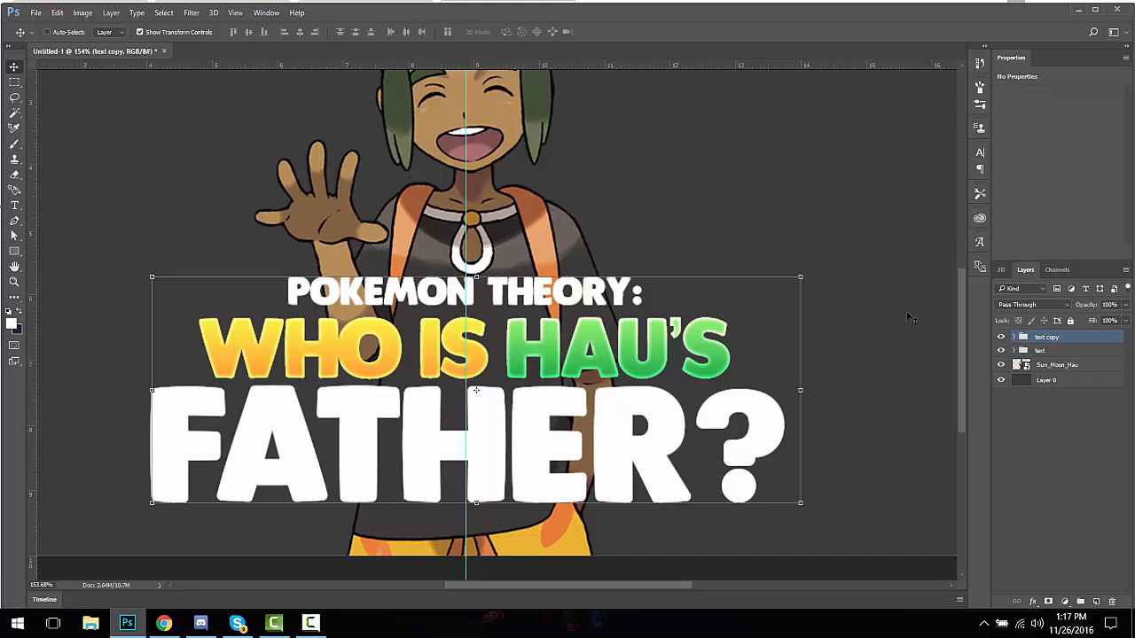
pyautogui.click(15, 83)
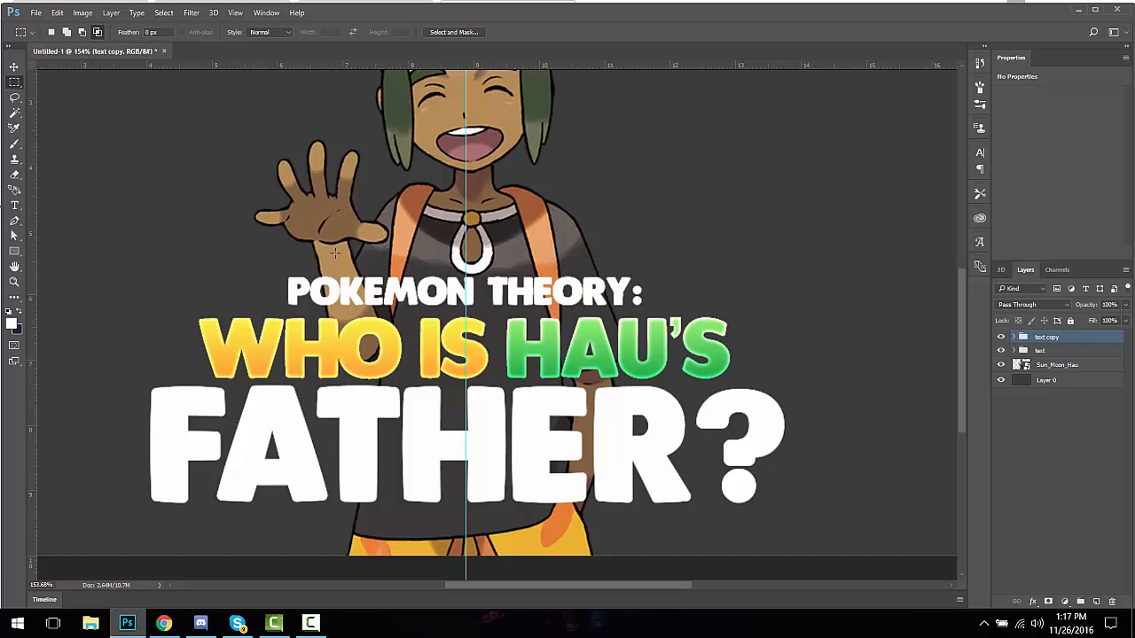
pyautogui.scroll(-2, 254, 230)
pyautogui.scroll(3, 443, 249)
pyautogui.scroll(-4, 576, 355)
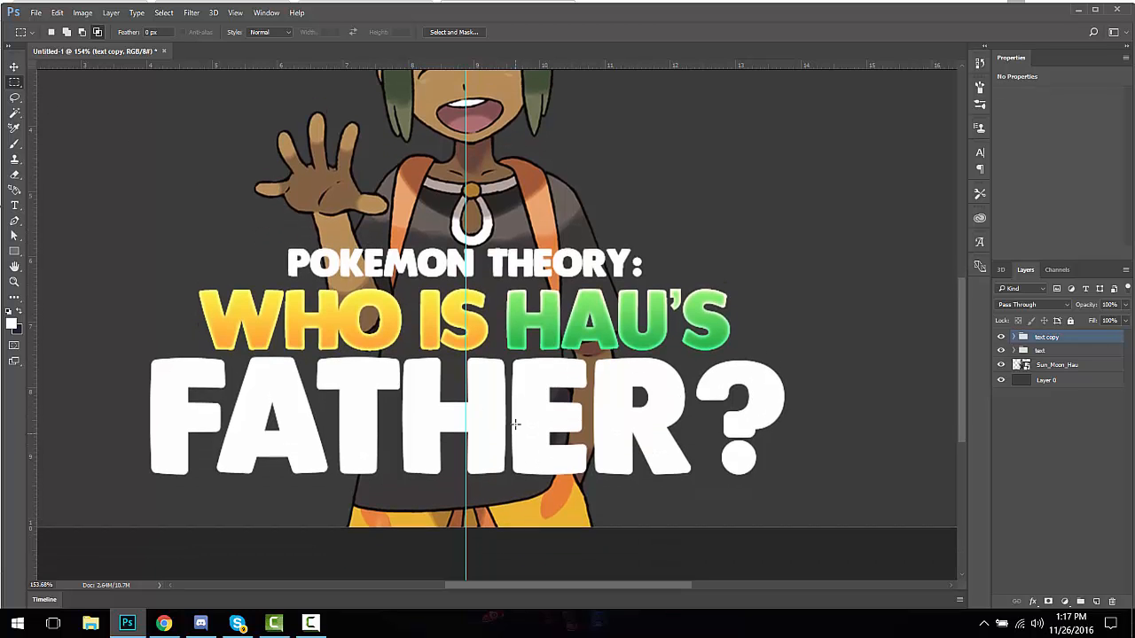
pyautogui.scroll(2, 525, 452)
pyautogui.moveTo(493, 586); pyautogui.dragTo(486, 576)
pyautogui.click(1063, 356)
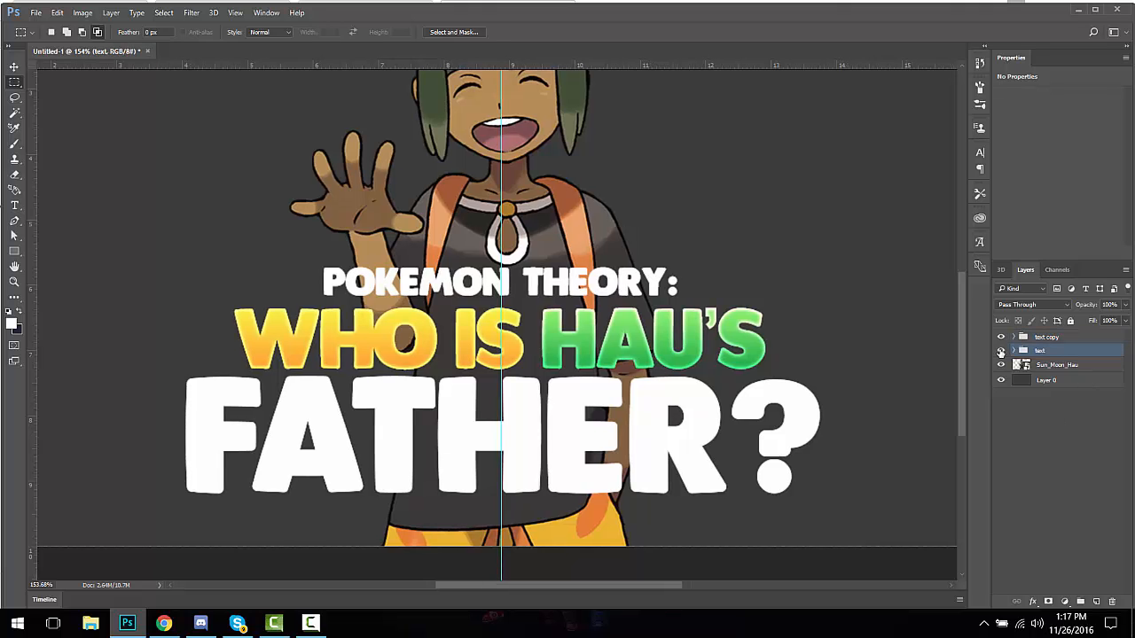
pyautogui.click(1071, 341)
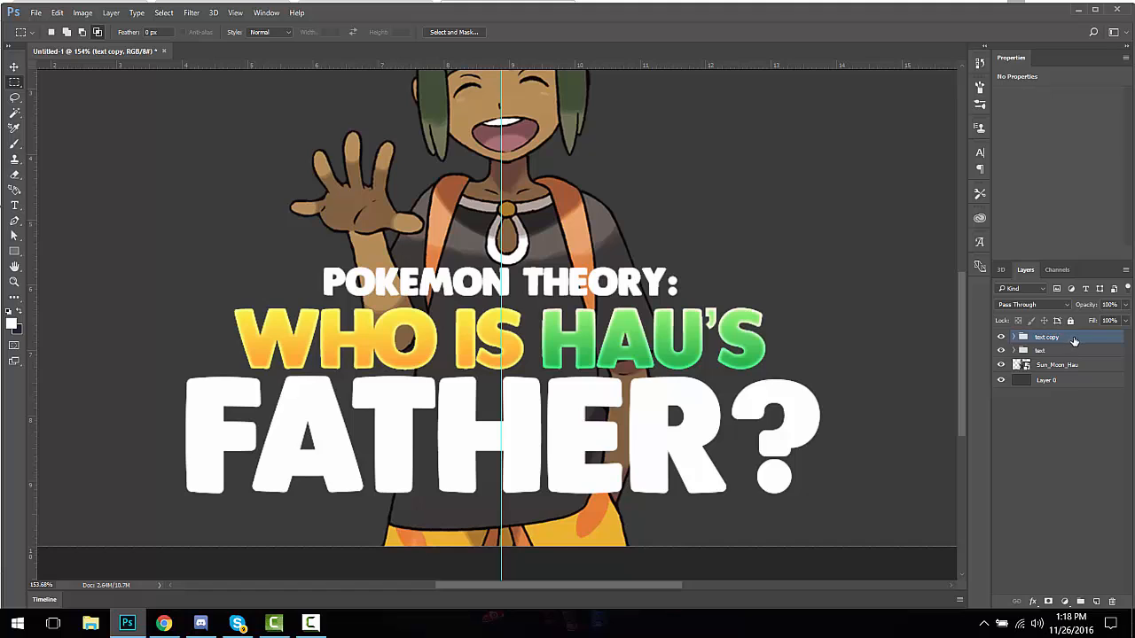
pyautogui.moveTo(1073, 340); pyautogui.dragTo(1072, 352)
pyautogui.hotkey('ctrl', 'z')
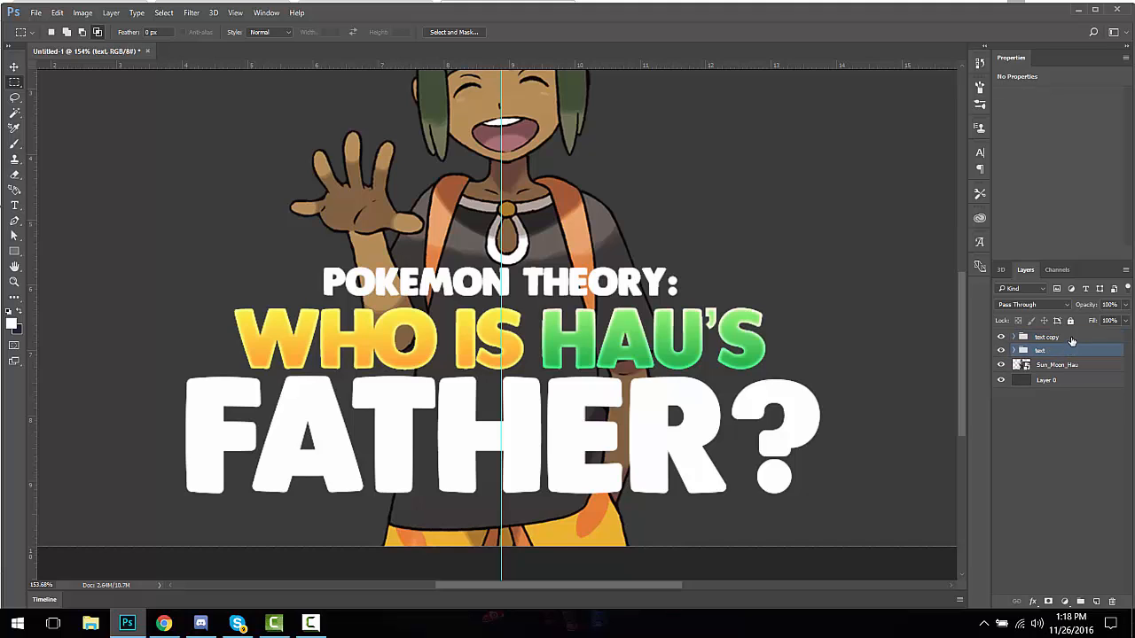
pyautogui.doubleClick(1072, 342)
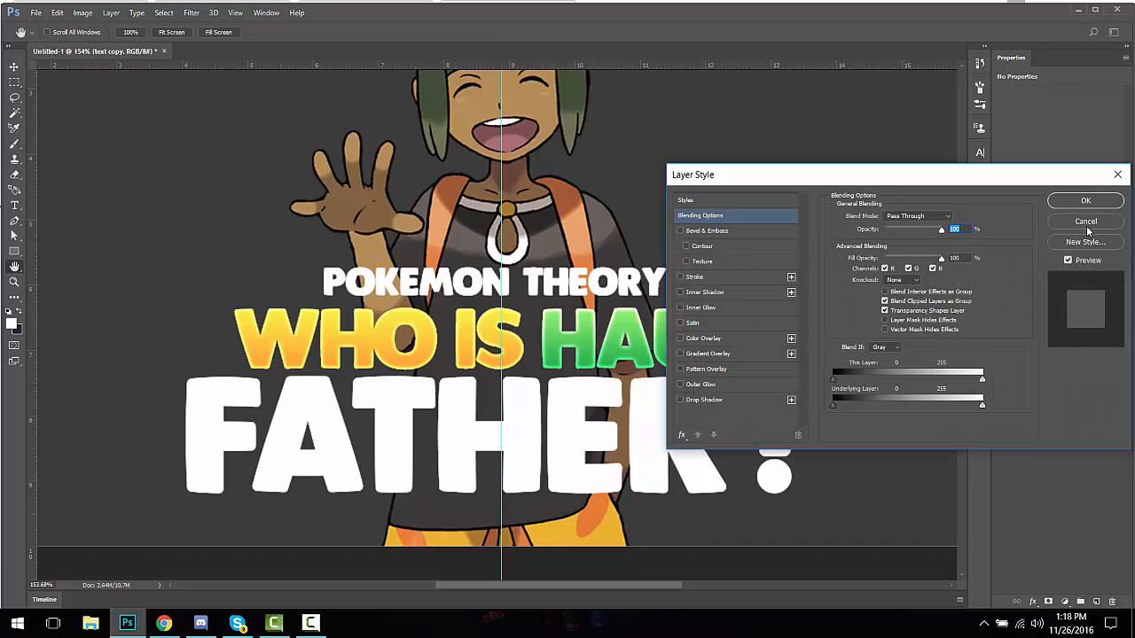
pyautogui.click(1086, 225)
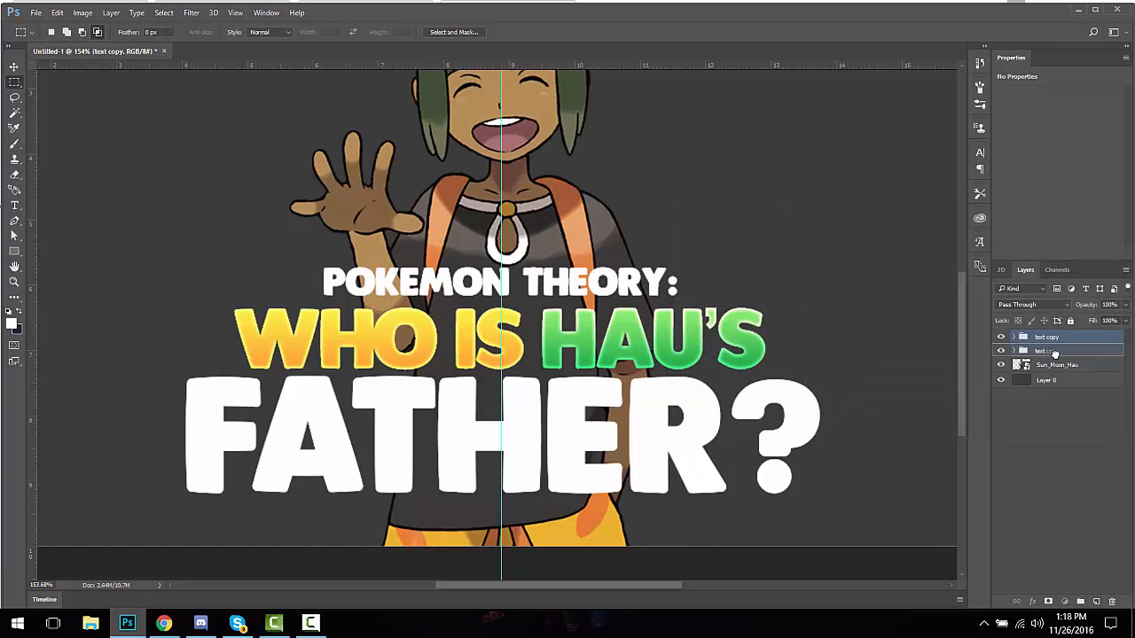
# Step: Move the text copy group below the text group and merge it into a single layer
pyautogui.moveTo(1054, 353); pyautogui.dragTo(1060, 357)
pyautogui.write('text')
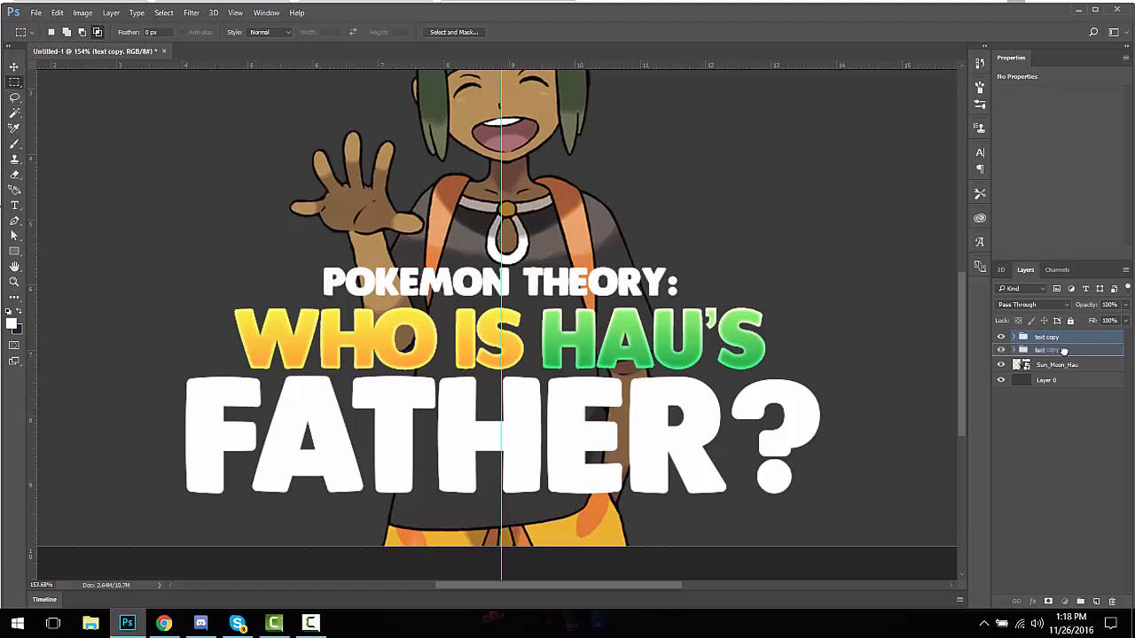
pyautogui.press('Return')
pyautogui.moveTo(1062, 357); pyautogui.dragTo(1062, 359)
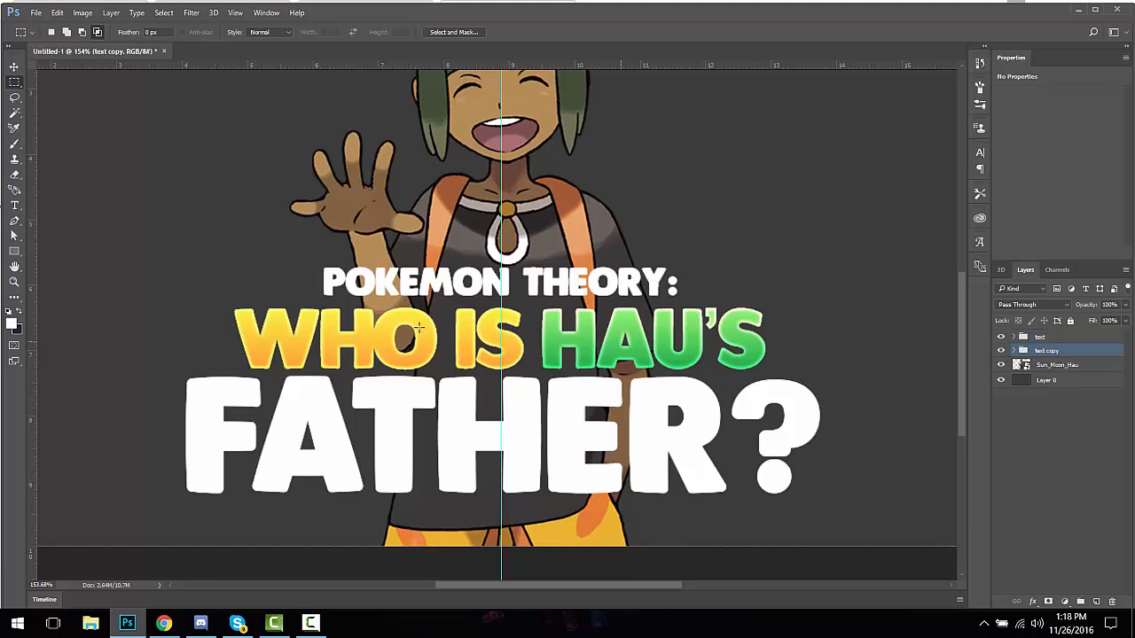
pyautogui.rightClick(1060, 352)
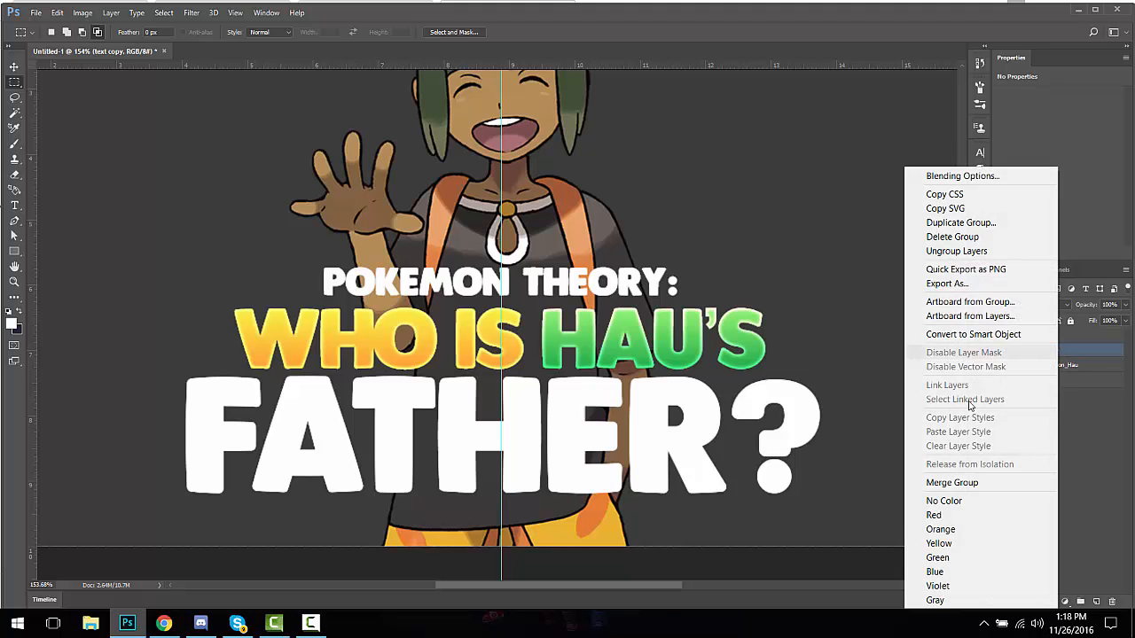
pyautogui.click(957, 547)
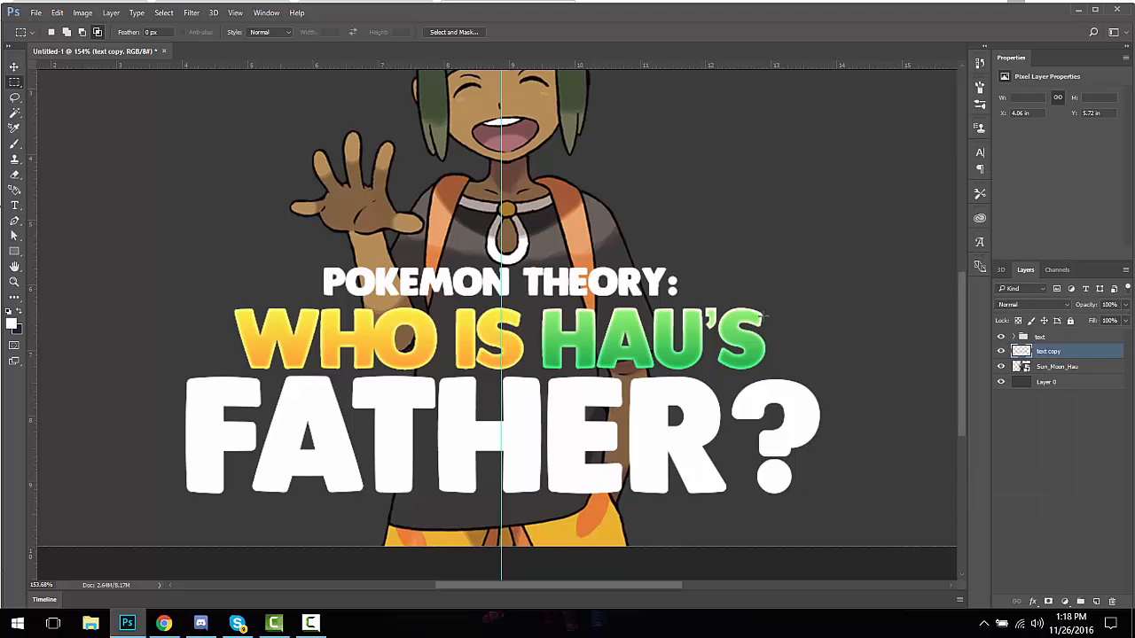
# Step: Nudge the merged text copy layer straight down to Y 5.78 in so it shows beneath the original title
pyautogui.click(15, 68)
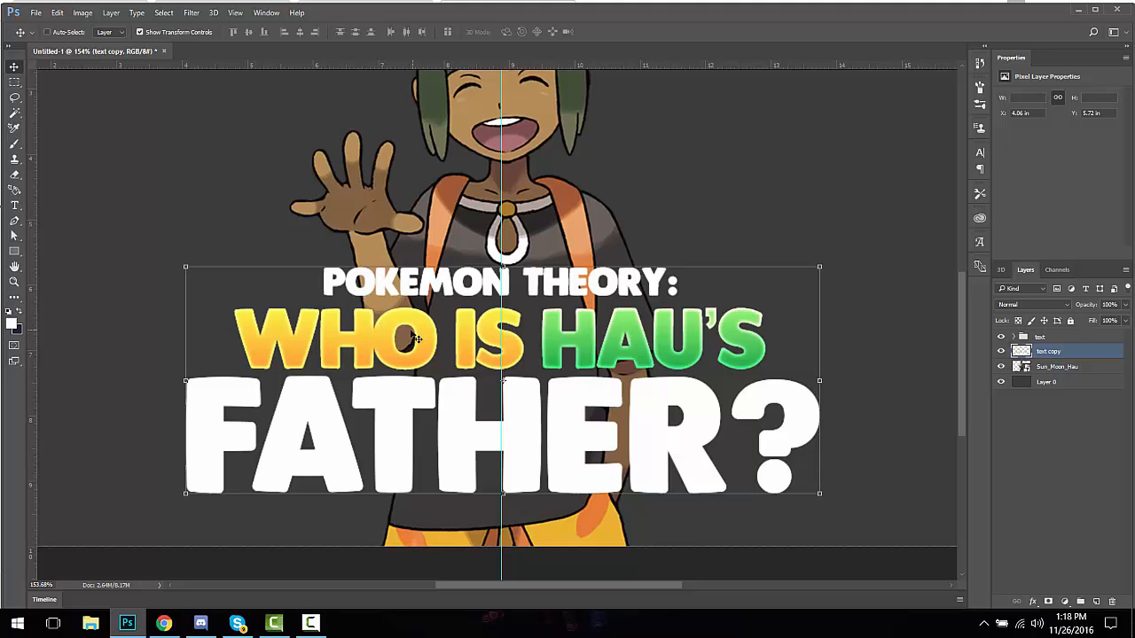
pyautogui.press('Down')
pyautogui.press('Down')
pyautogui.press('Down')
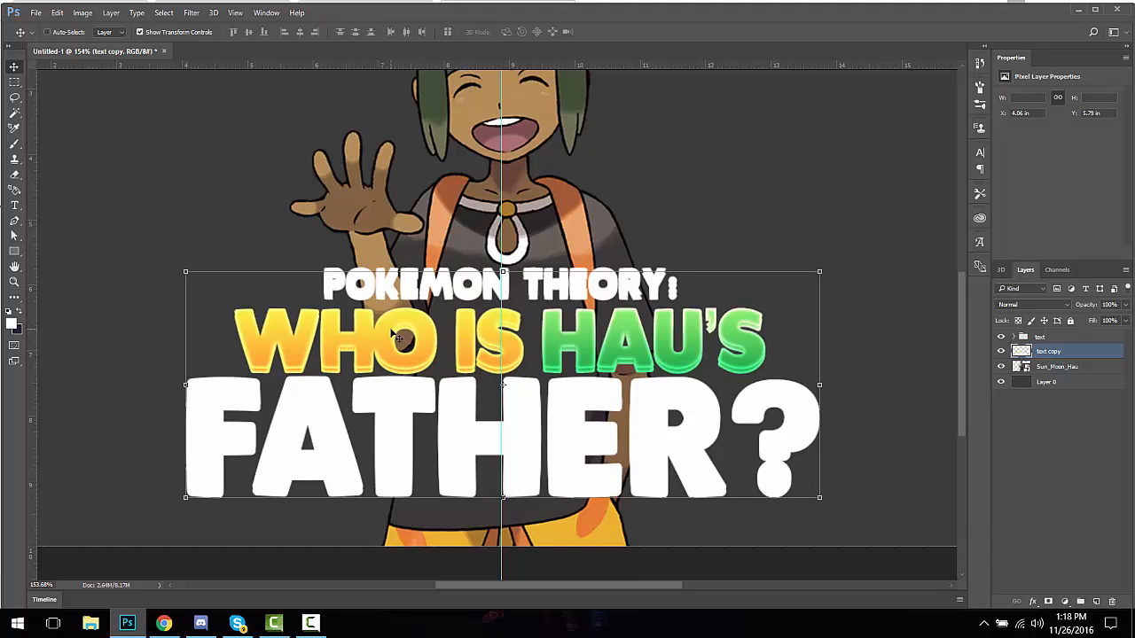
pyautogui.press('Up')
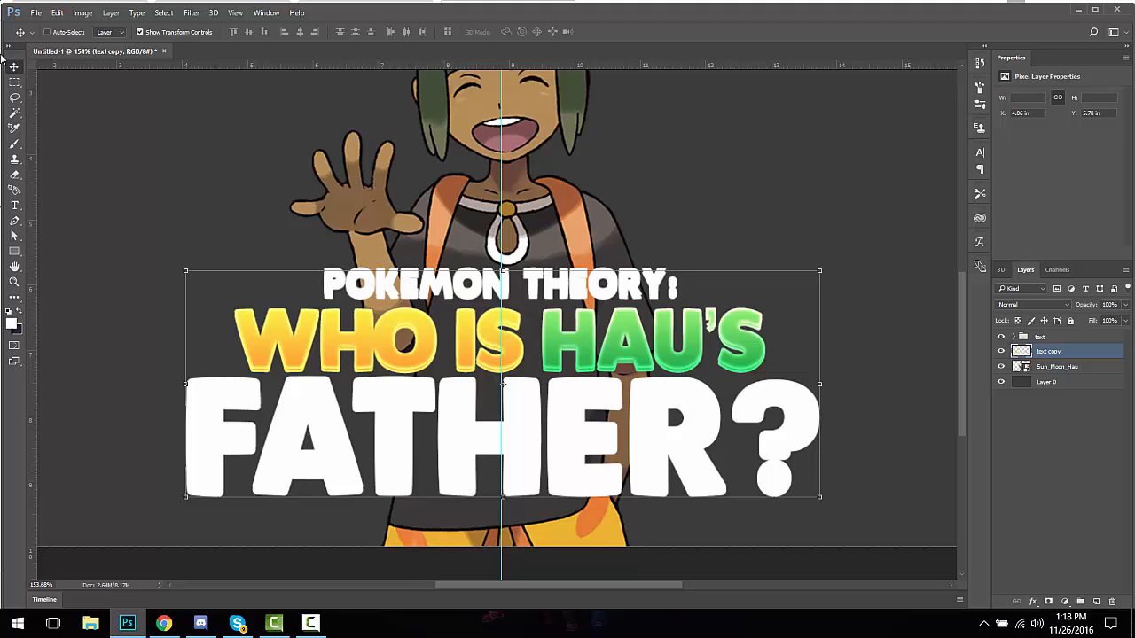
pyautogui.click(14, 81)
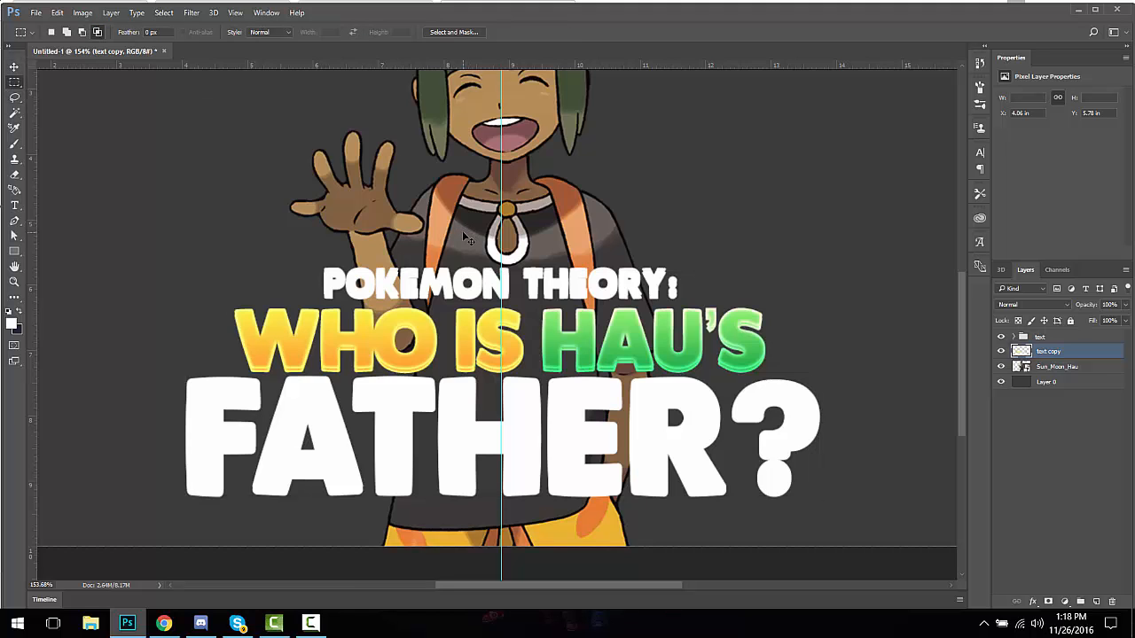
# Step: Darken the text copy layer with Hue/Saturation at Lightness -68 and nudge it slightly further down to Y 5.79 in
pyautogui.hotkey('ctrl', 'u')
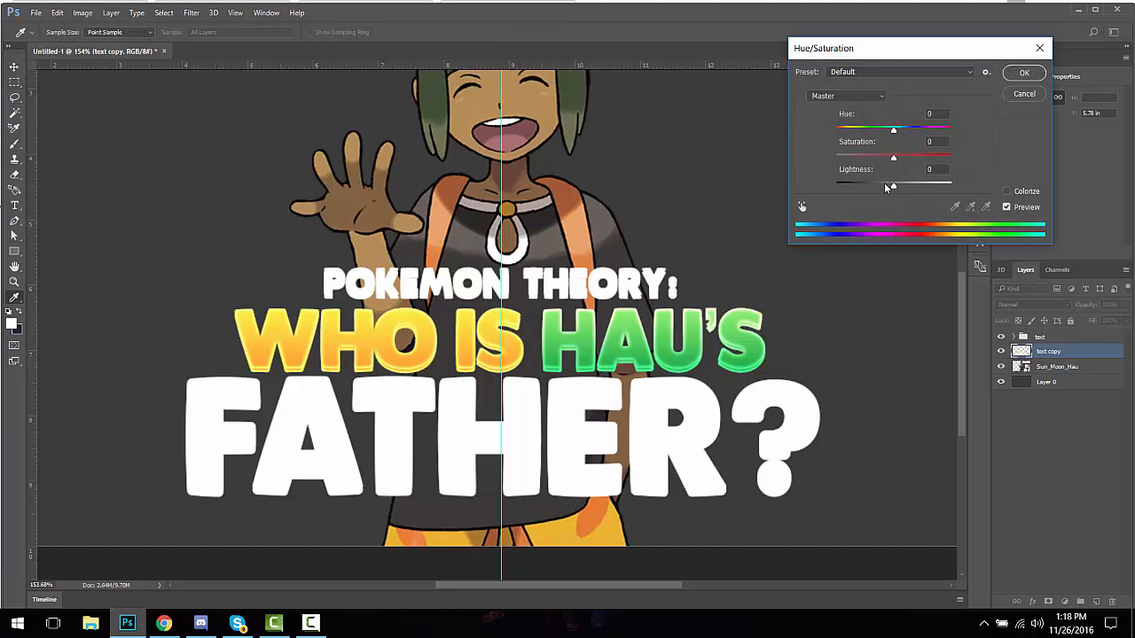
pyautogui.moveTo(887, 187); pyautogui.dragTo(859, 185)
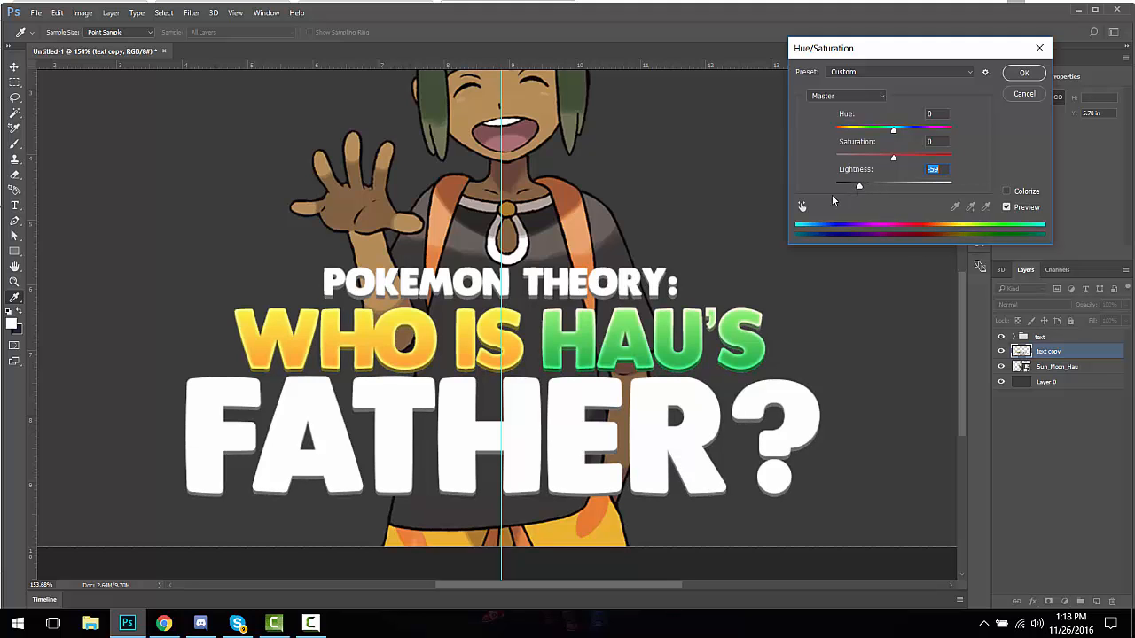
pyautogui.moveTo(857, 185); pyautogui.dragTo(854, 184)
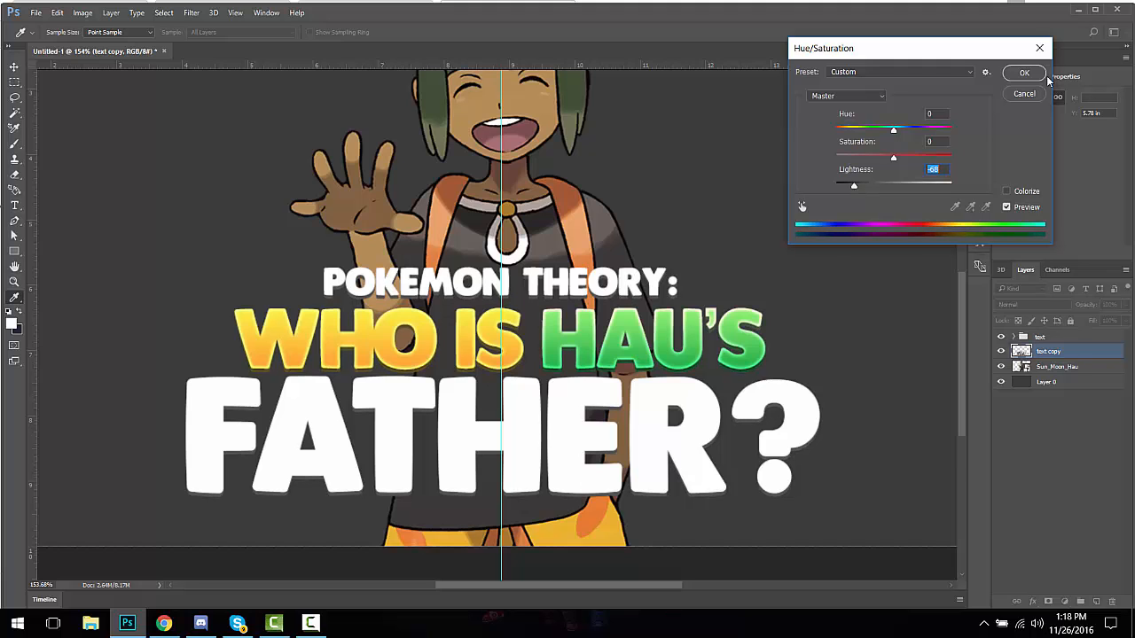
pyautogui.click(1022, 73)
pyautogui.click(14, 66)
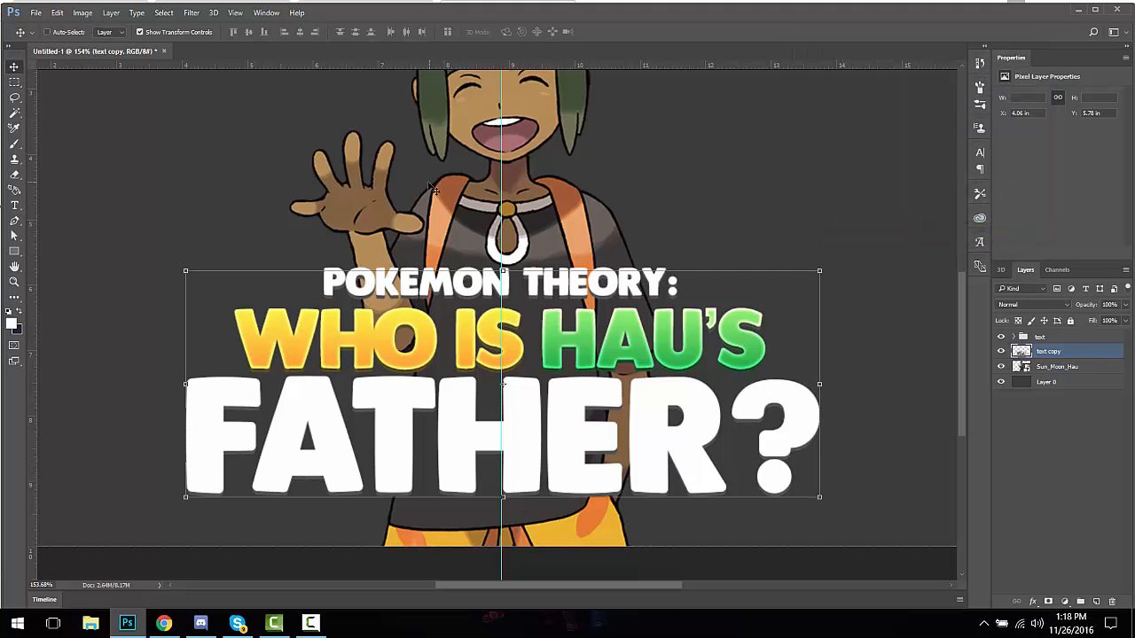
pyautogui.click(14, 81)
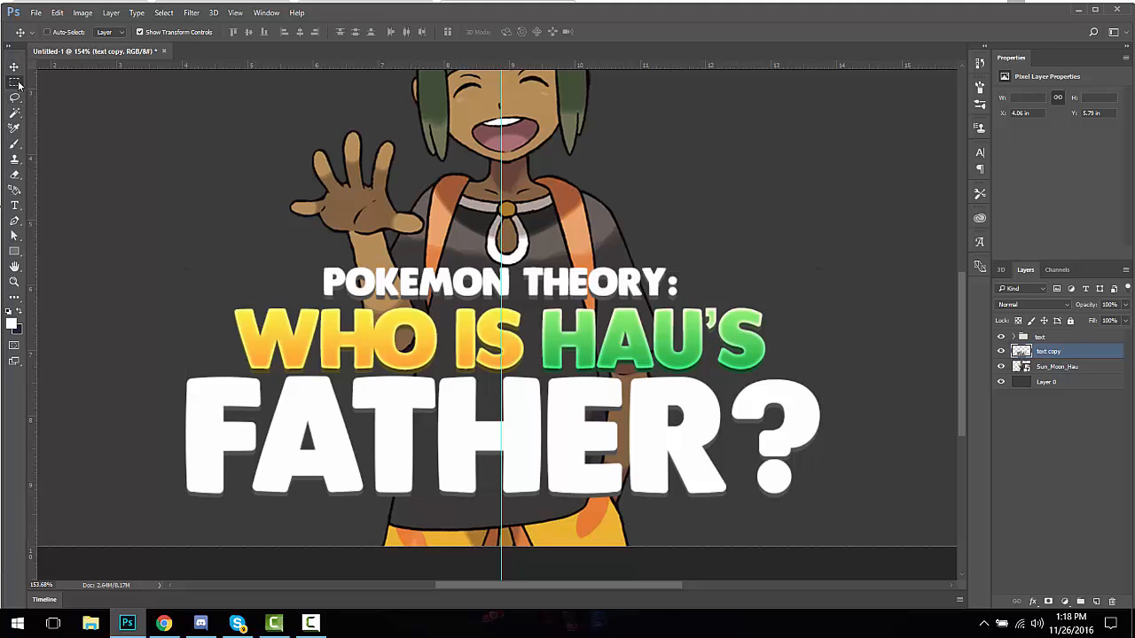
# Step: Group the text group with its darkened copy and enable a black outside stroke on the new group
pyautogui.keyDown('shift'); pyautogui.click(1053, 338); pyautogui.keyUp('shift')
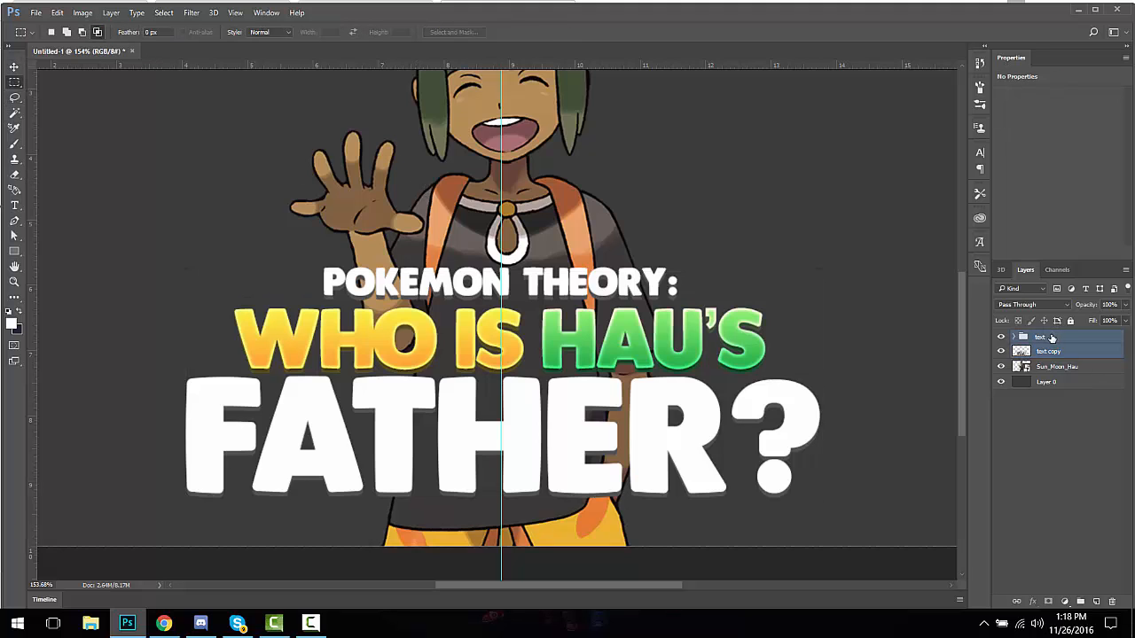
pyautogui.hotkey('ctrl', 'g')
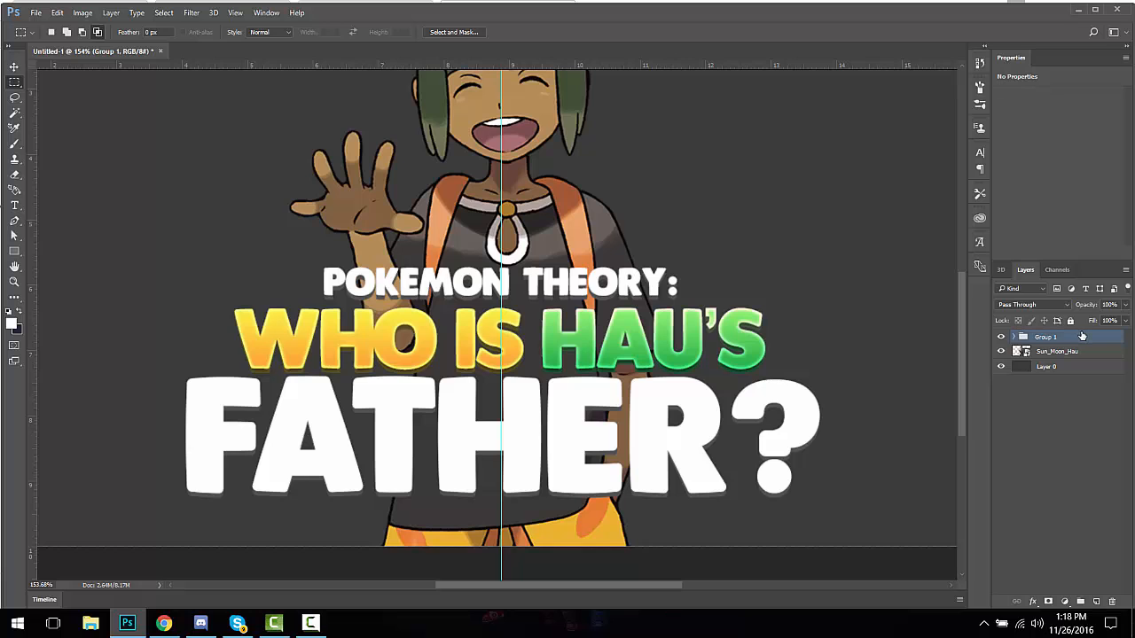
pyautogui.doubleClick(1077, 337)
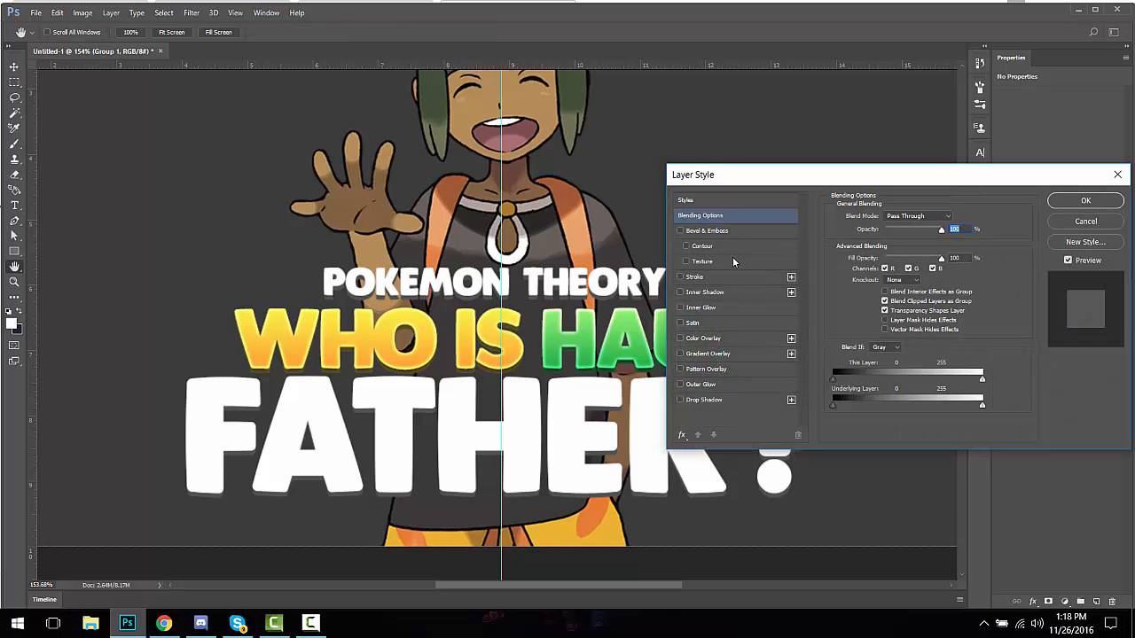
pyautogui.click(696, 277)
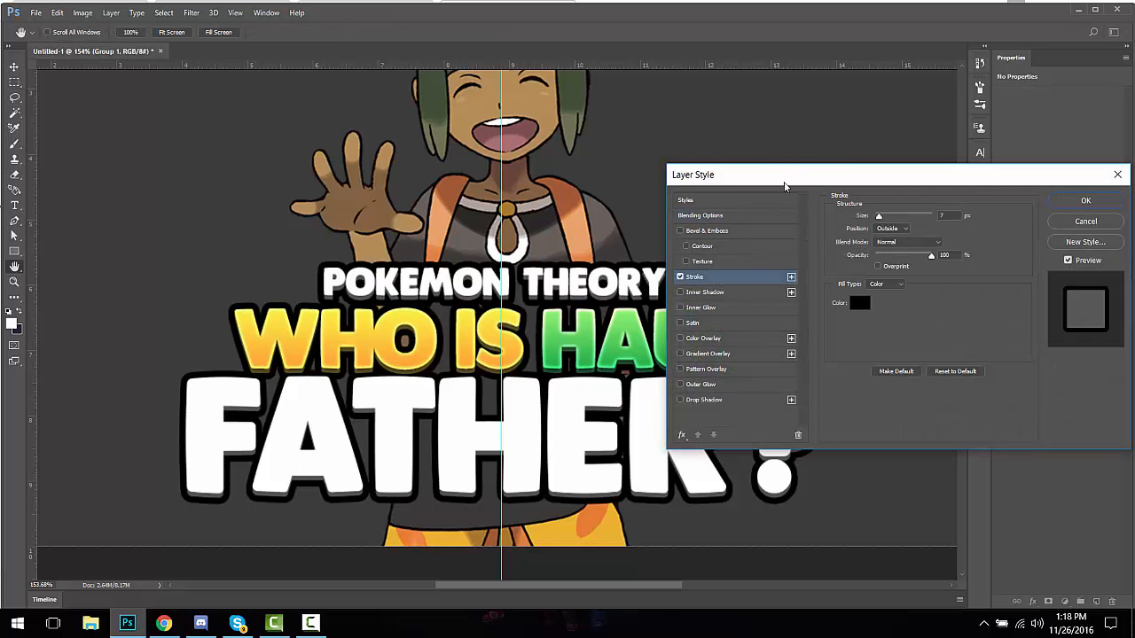
pyautogui.moveTo(784, 186)
pyautogui.mouseDown()
pyautogui.moveTo(673, 190)
pyautogui.moveTo(798, 171)
pyautogui.mouseUp()
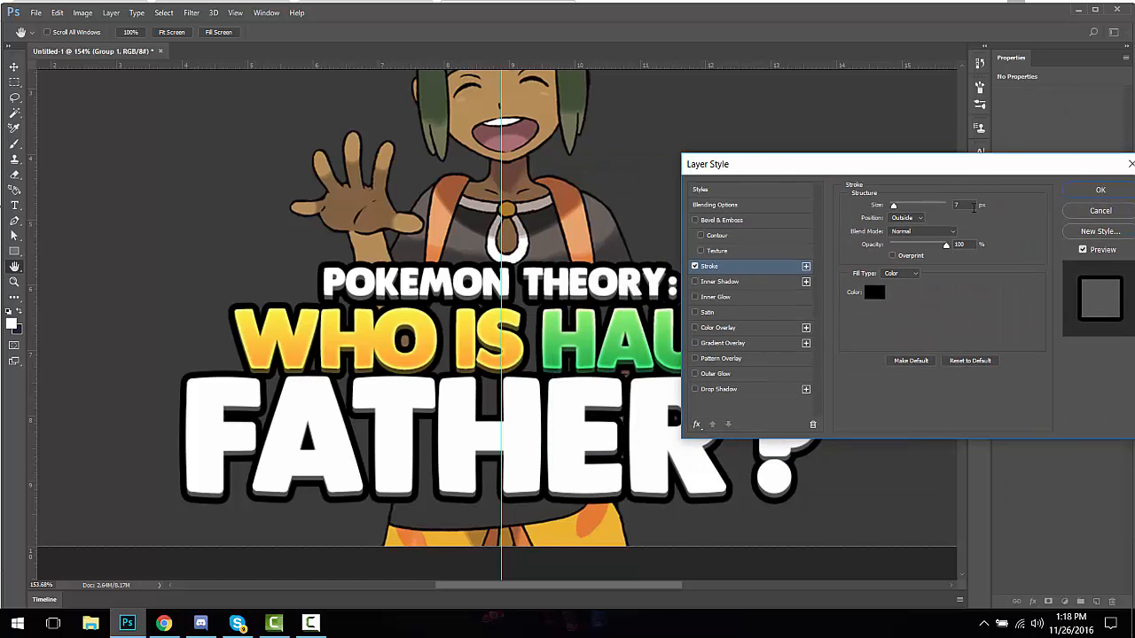
# Step: Set the title group's stroke size to 6 px and apply the layer style
pyautogui.click(973, 206)
pyautogui.press('Down')
pyautogui.press('Down')
pyautogui.press('Down')
pyautogui.press('Up')
pyautogui.press('Up')
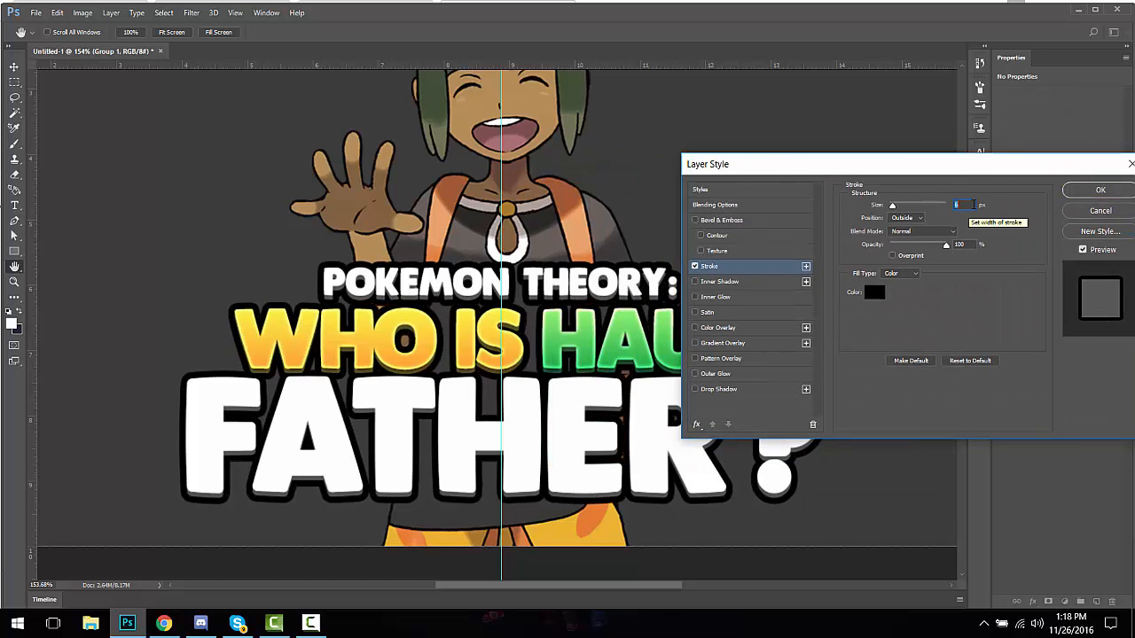
pyautogui.moveTo(1002, 166); pyautogui.dragTo(758, 184)
pyautogui.click(836, 209)
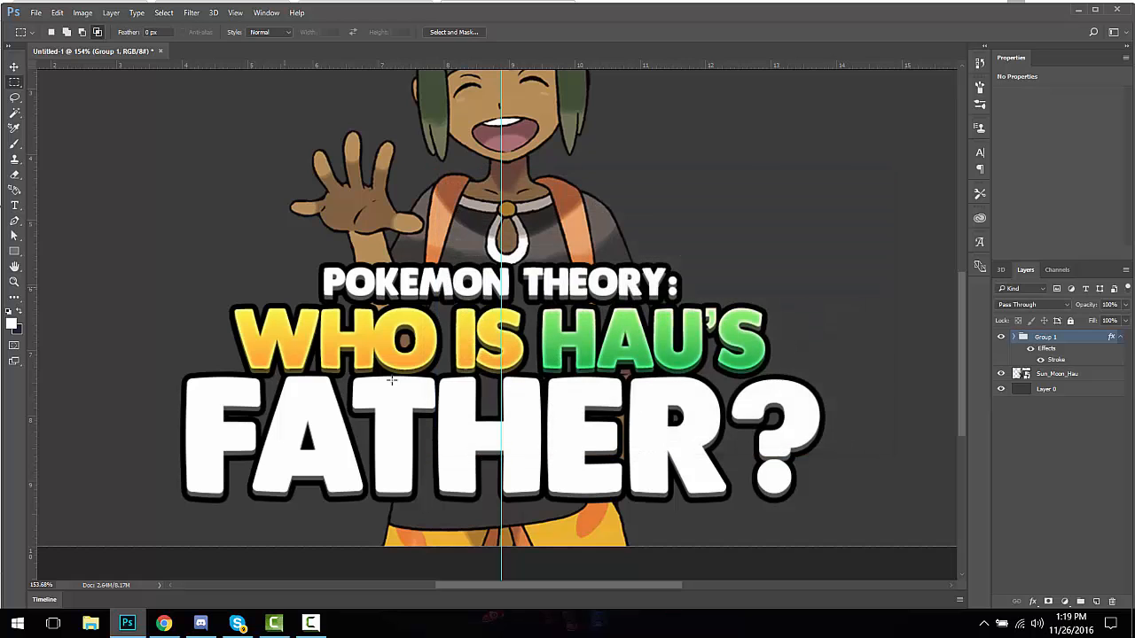
# Step: Add a new empty layer directly above the Sun_Moon_Hau layer and switch to the Pen tool
pyautogui.click(1068, 377)
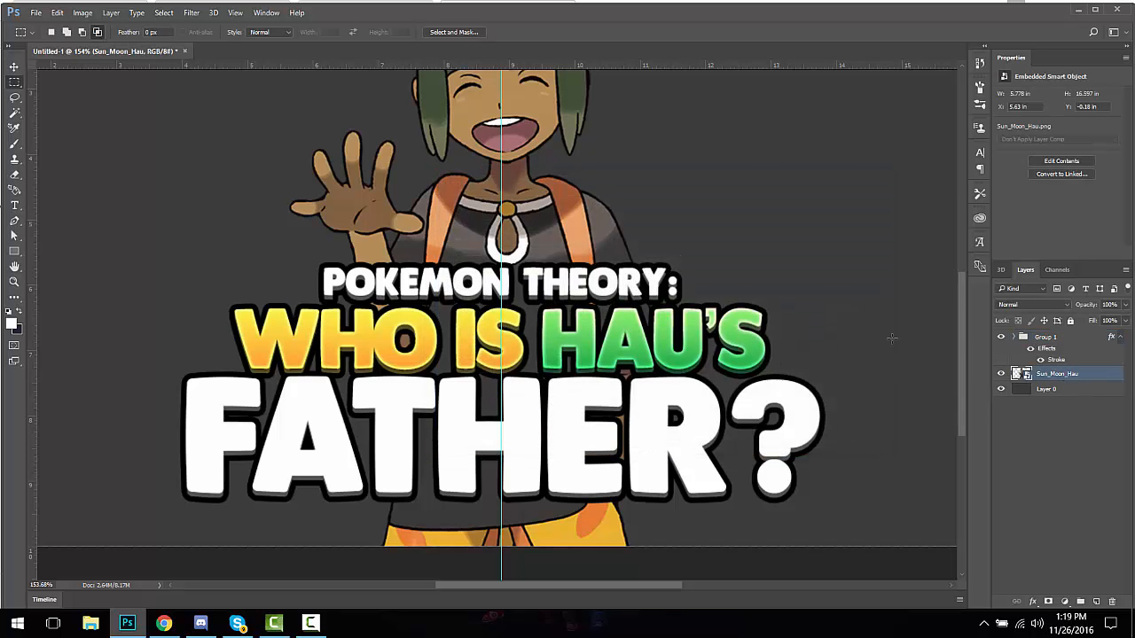
pyautogui.scroll(-2, 551, 363)
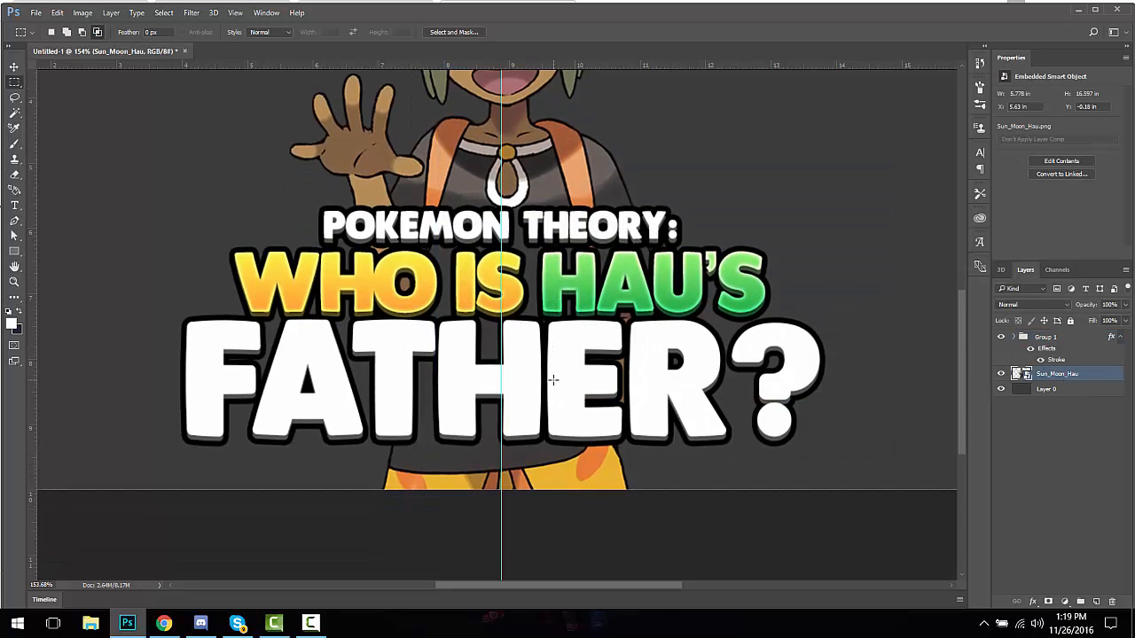
pyautogui.scroll(2, 551, 380)
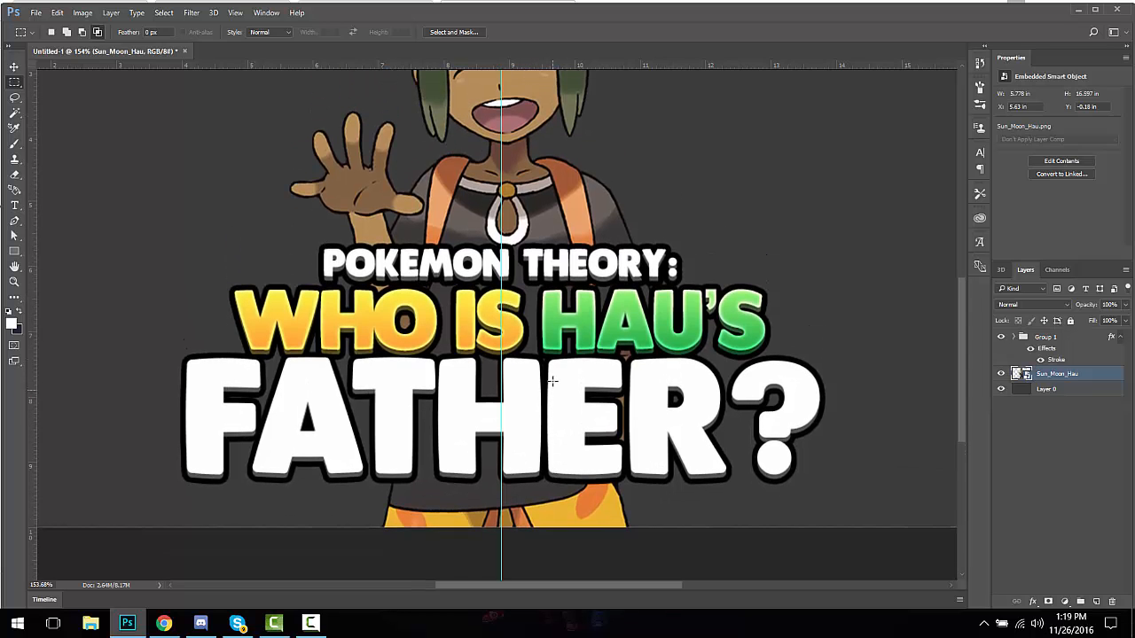
pyautogui.scroll(-2, 550, 384)
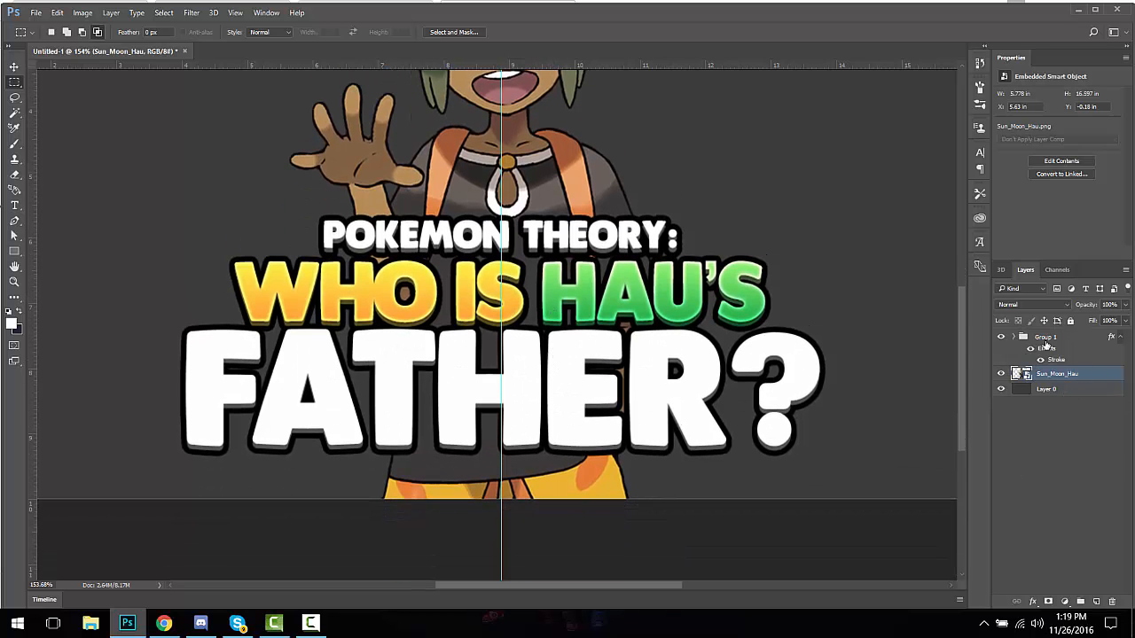
pyautogui.click(1049, 341)
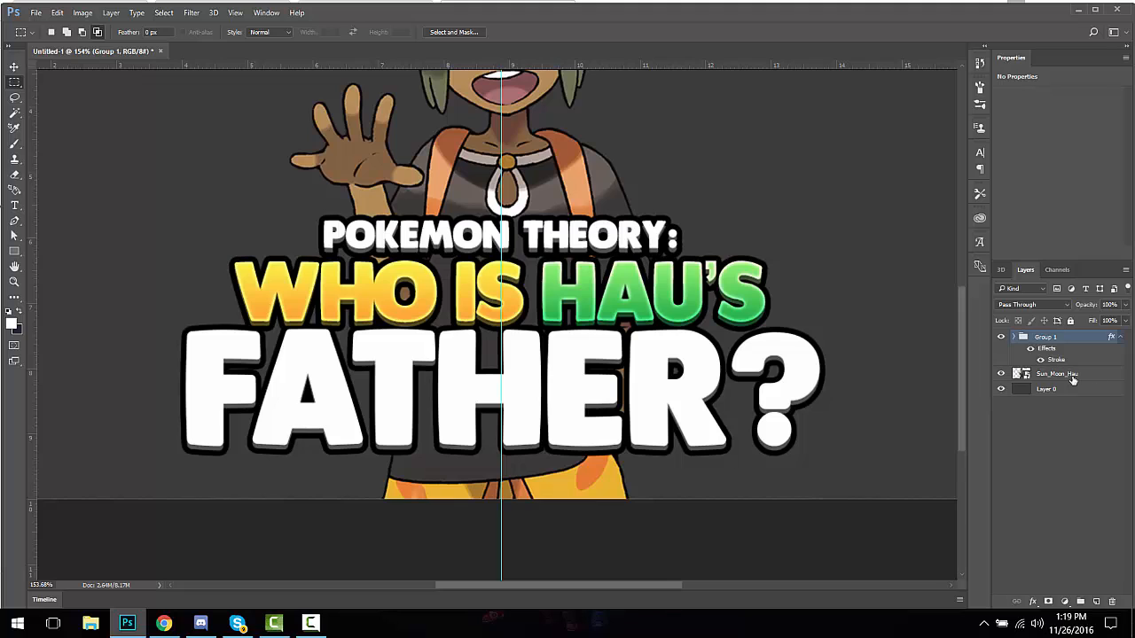
pyautogui.click(1072, 377)
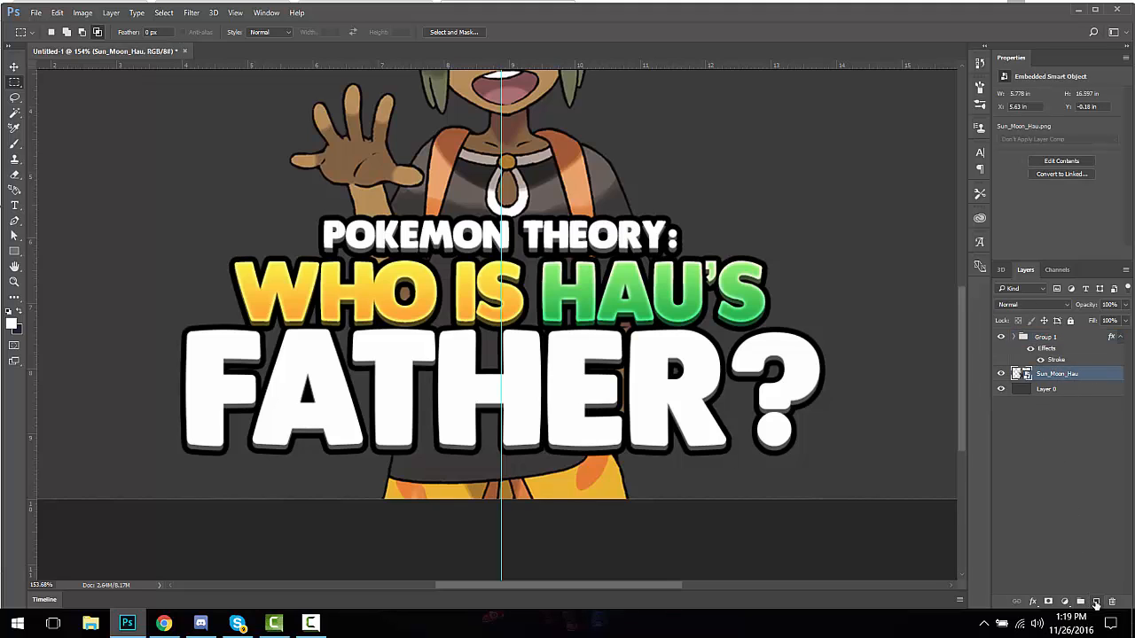
pyautogui.click(1097, 602)
pyautogui.click(15, 222)
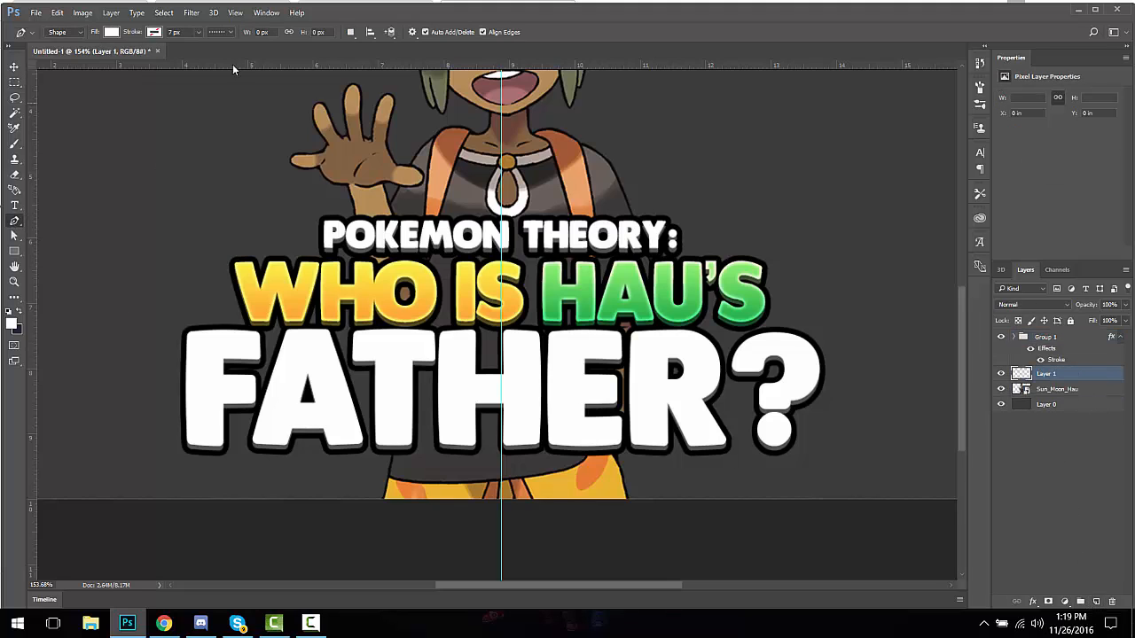
pyautogui.click(113, 34)
pyautogui.click(113, 34)
pyautogui.click(13, 325)
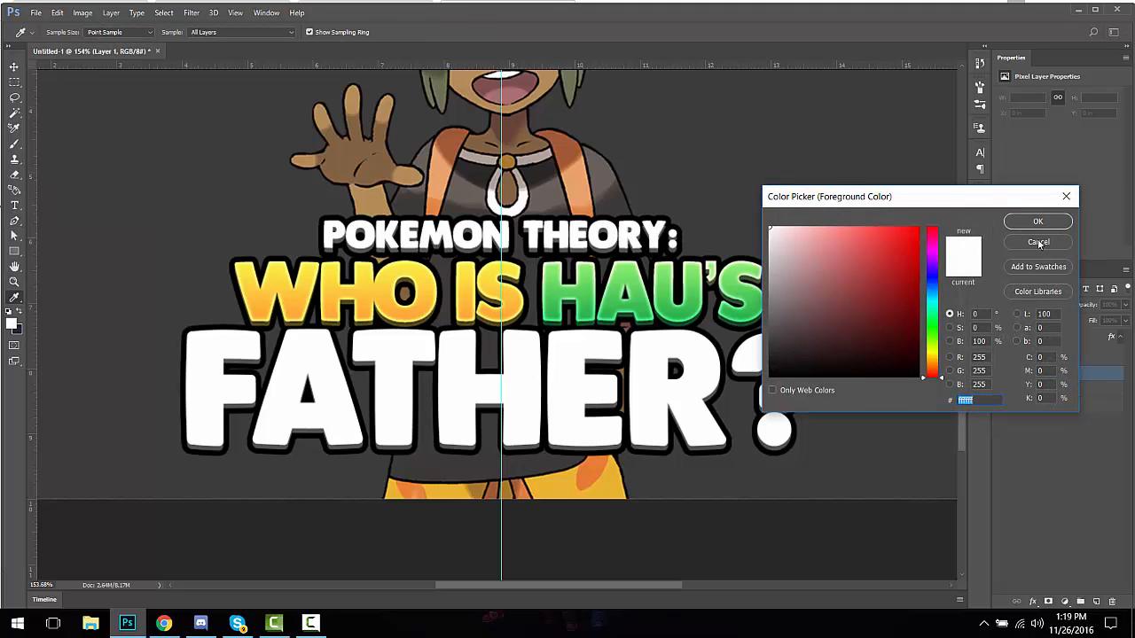
pyautogui.click(1039, 242)
# Step: Set the stroke color of Group 1 to the dark blue-gray 252630
pyautogui.doubleClick(1064, 347)
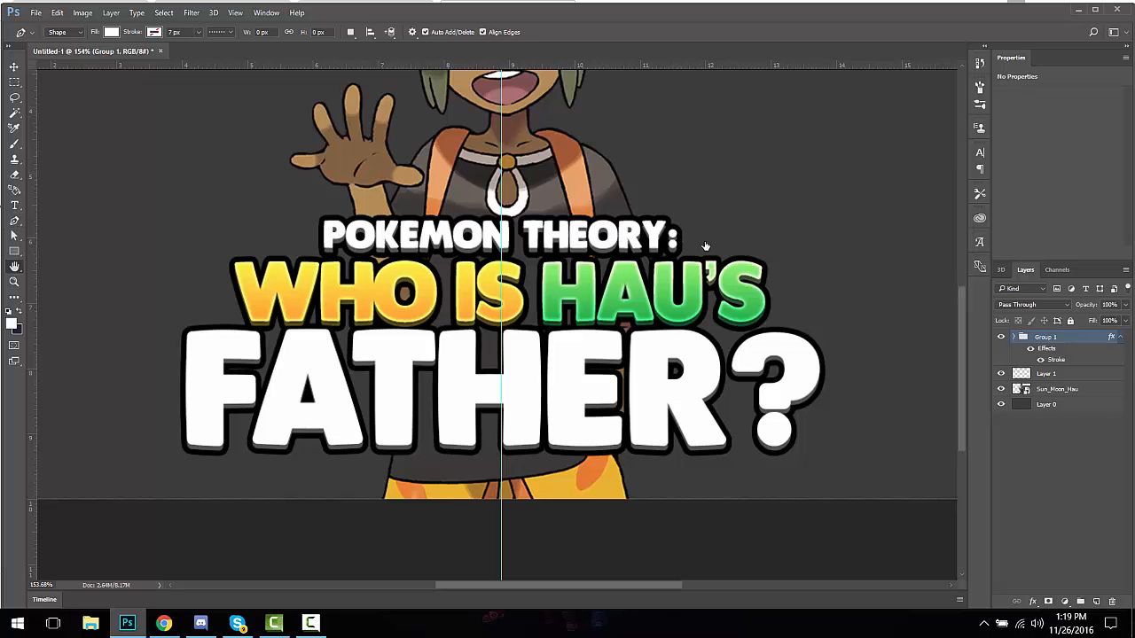
pyautogui.click(483, 283)
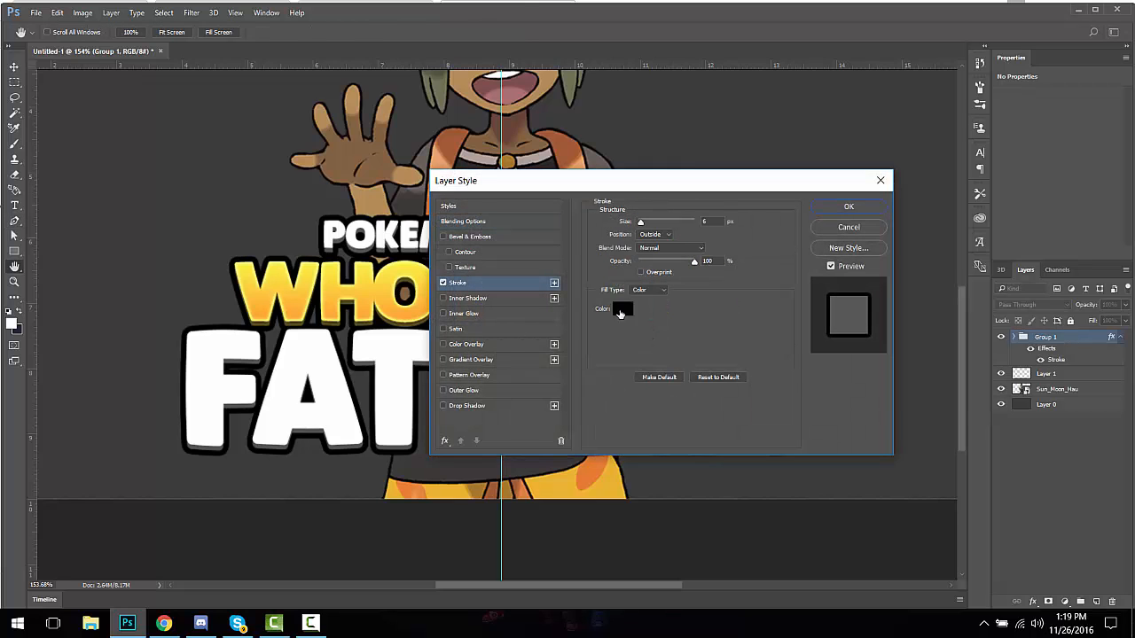
pyautogui.click(621, 310)
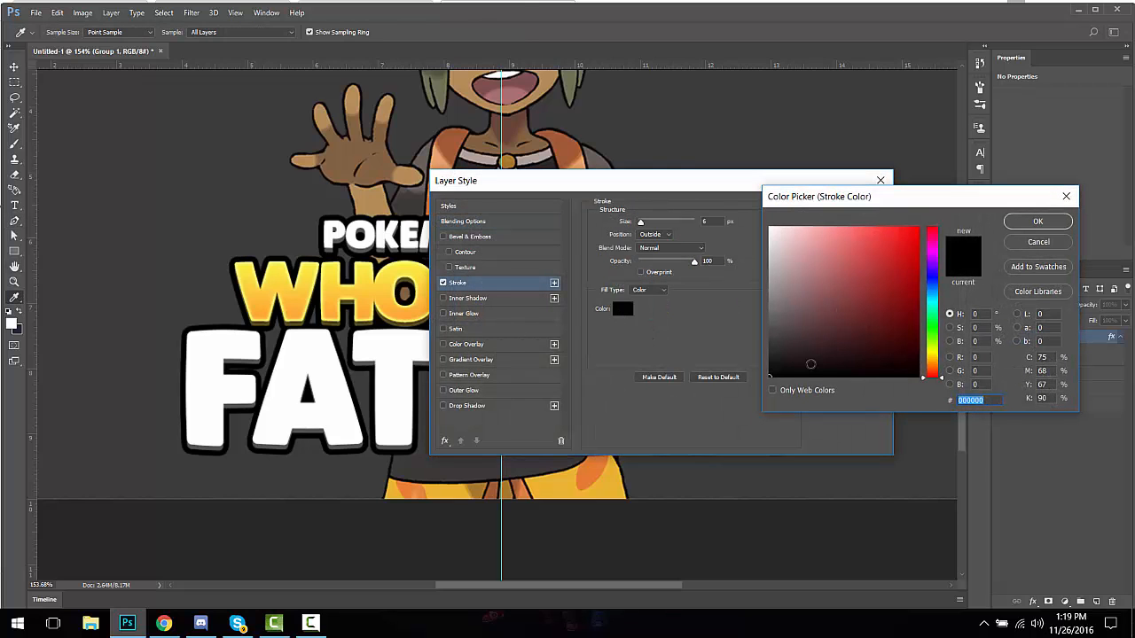
pyautogui.moveTo(935, 321)
pyautogui.mouseDown()
pyautogui.moveTo(935, 288)
pyautogui.moveTo(935, 309)
pyautogui.mouseUp()
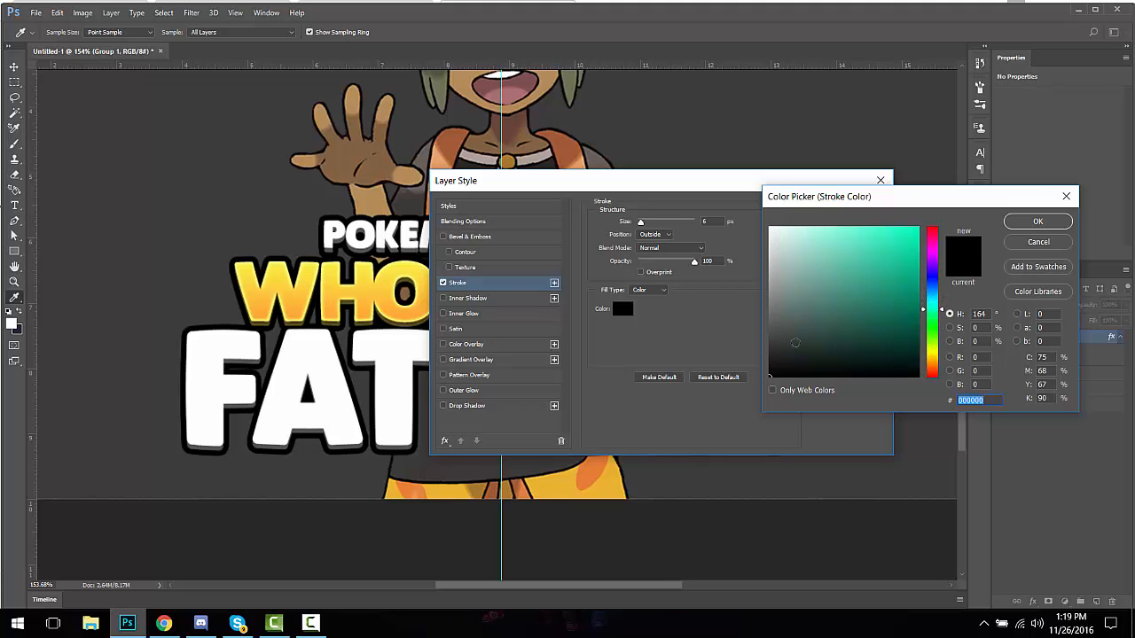
pyautogui.click(770, 357)
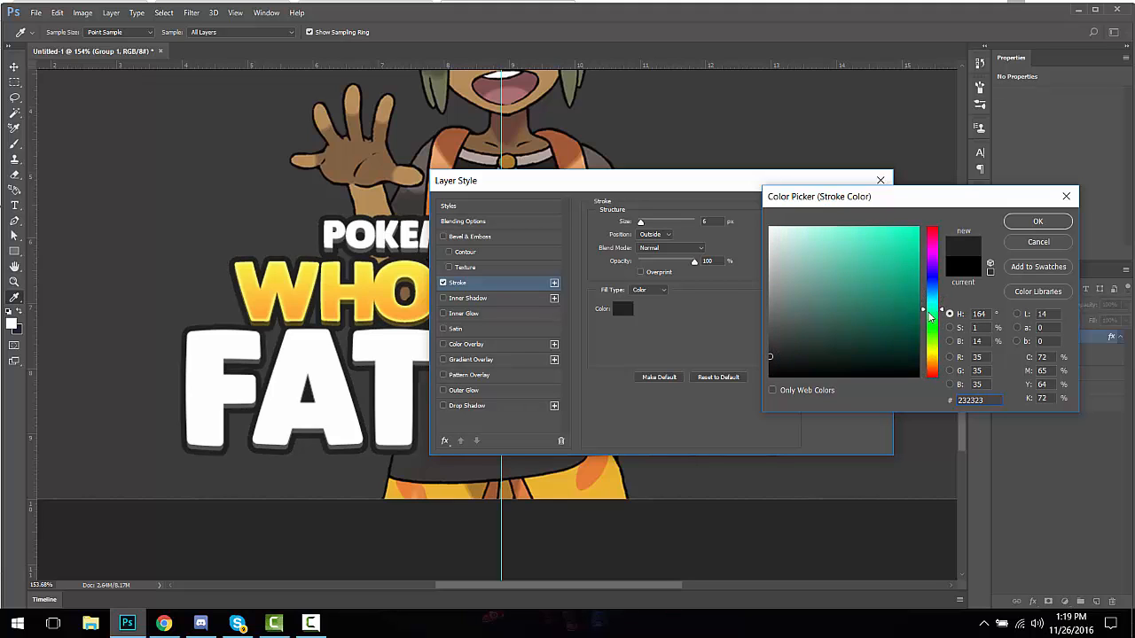
pyautogui.moveTo(939, 310); pyautogui.dragTo(939, 281)
pyautogui.click(803, 348)
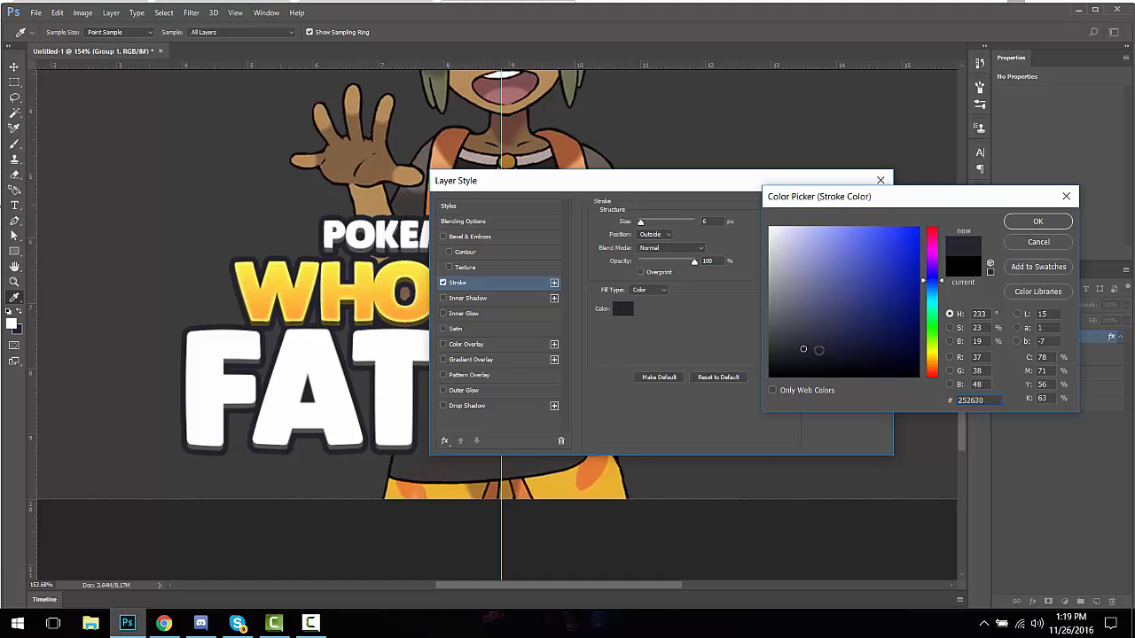
pyautogui.click(1022, 225)
pyautogui.click(867, 209)
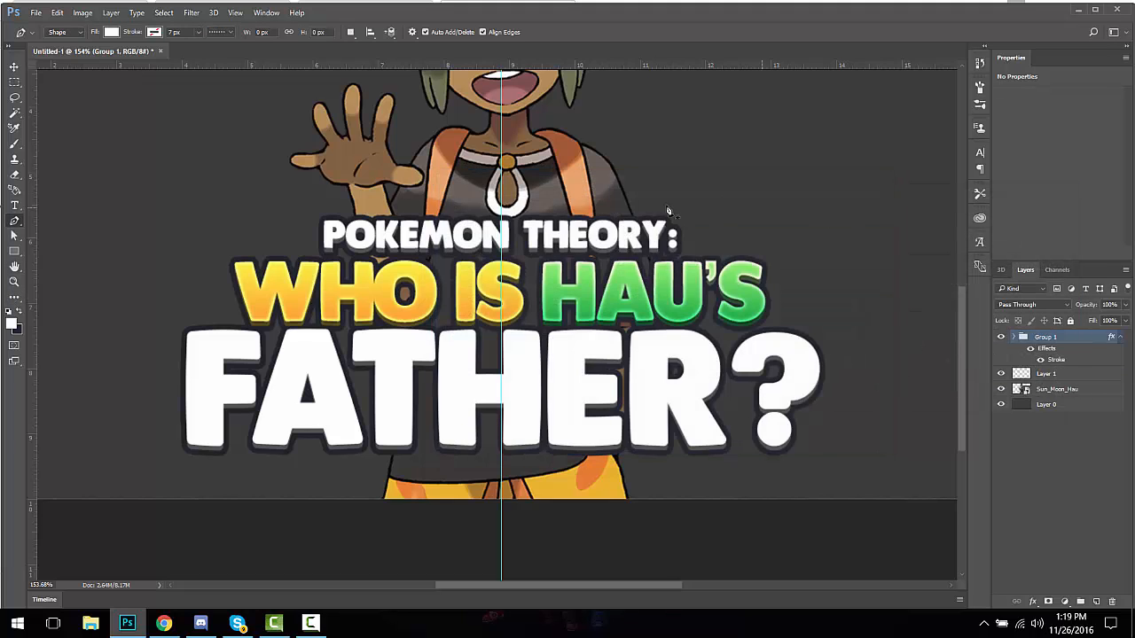
# Step: Examine how the title's recolored outline reads against the character artwork and the gray background
pyautogui.scroll(3, 650, 308)
pyautogui.scroll(-3, 603, 316)
pyautogui.scroll(1, 561, 324)
pyautogui.scroll(1, 561, 323)
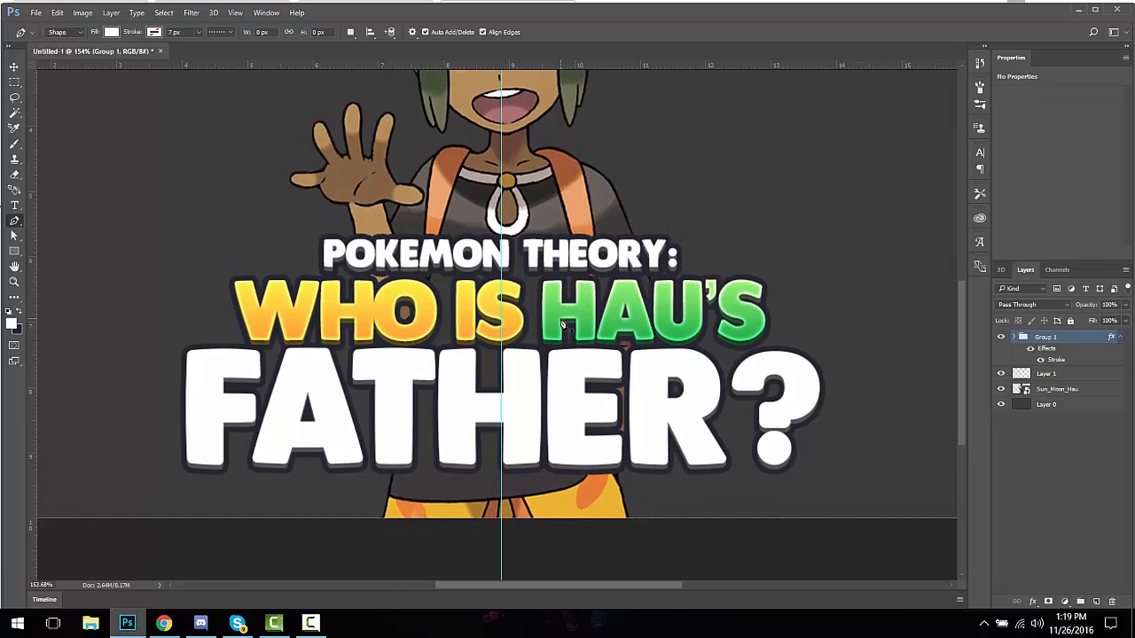
pyautogui.scroll(-2, 583, 329)
pyautogui.scroll(2, 672, 290)
pyautogui.scroll(2, 672, 291)
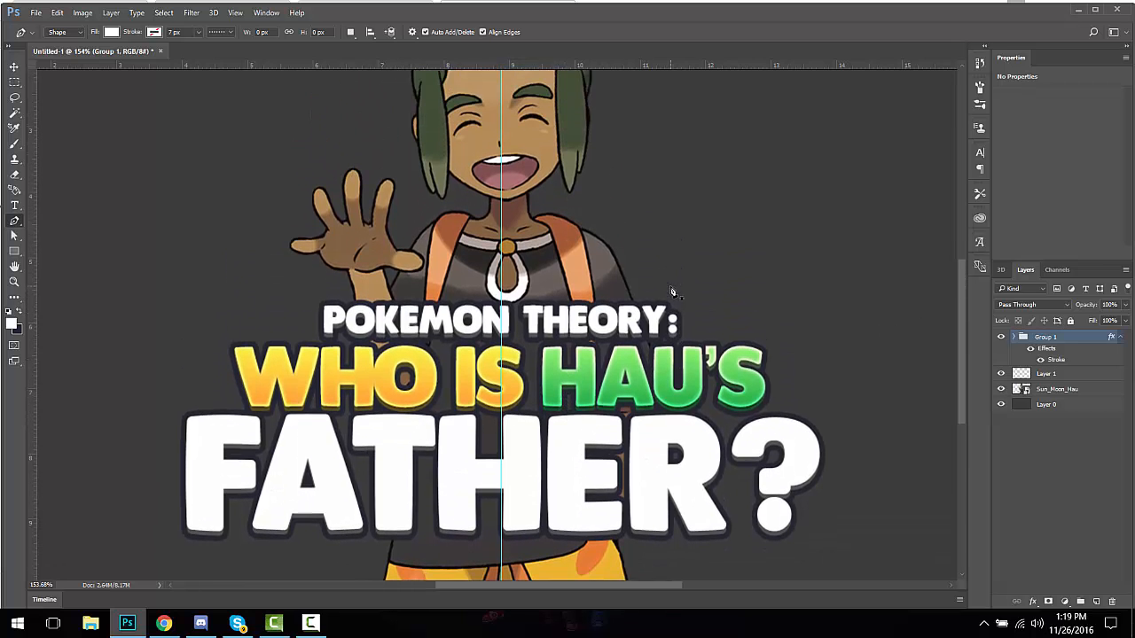
pyautogui.scroll(-3, 671, 298)
pyautogui.scroll(3, 671, 298)
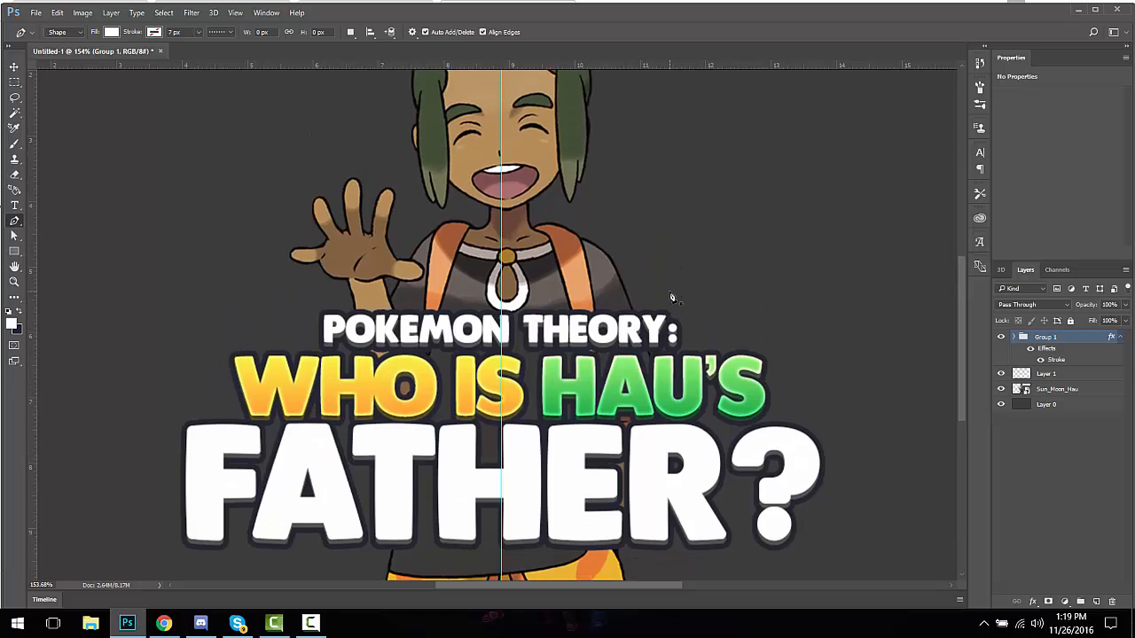
pyautogui.scroll(-3, 672, 298)
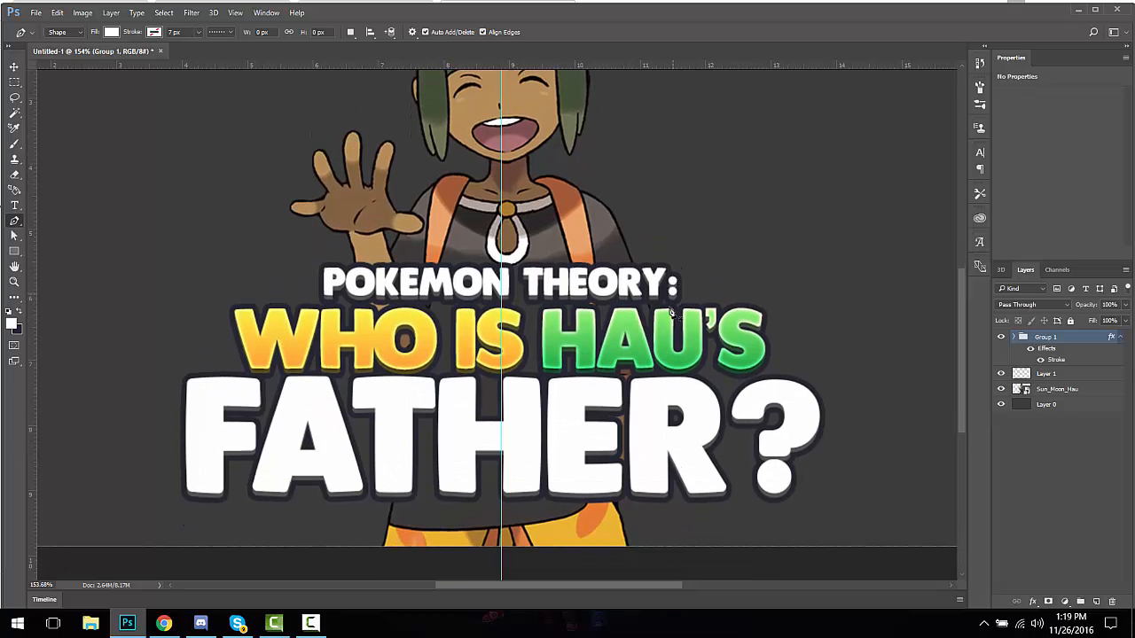
# Step: Set the foreground color to 252630 by sampling the outline of the title text
pyautogui.click(12, 324)
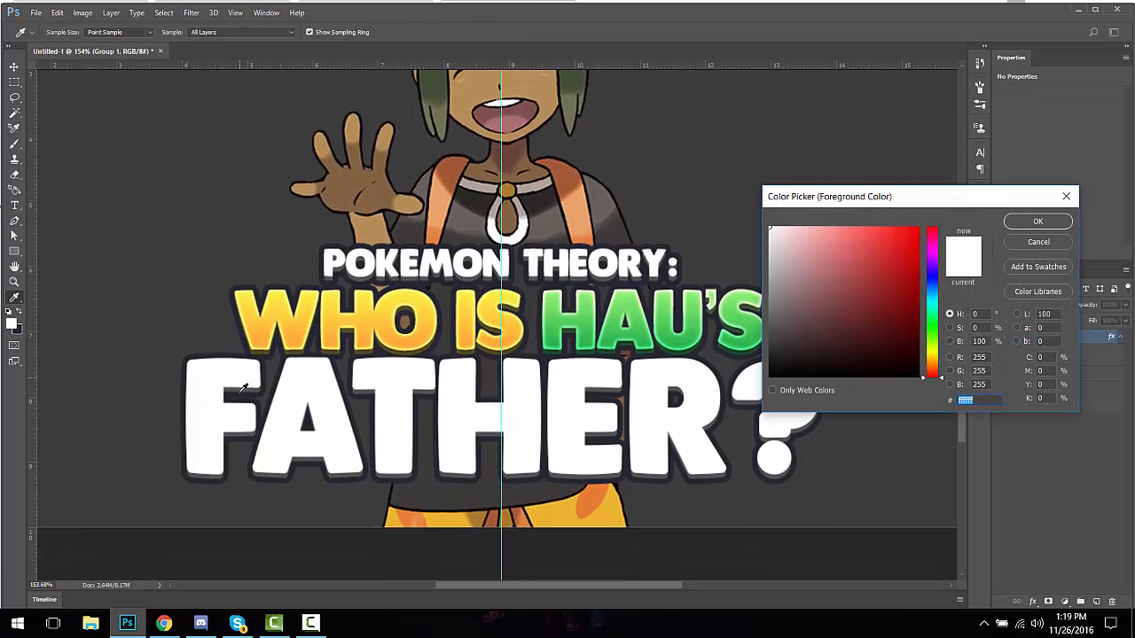
pyautogui.click(229, 443)
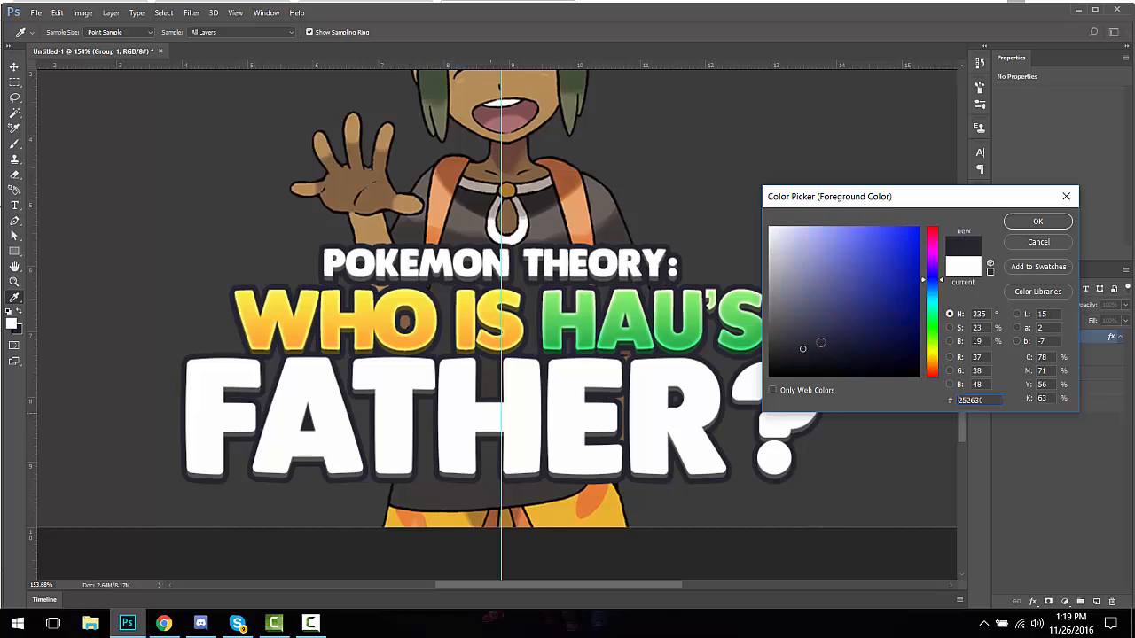
pyautogui.click(1038, 223)
# Step: On Layer 1, draw a filled Pen shape from the base of the F along FATHER? and up the right-hand lettering to THEORY's colon
pyautogui.click(1044, 375)
pyautogui.scroll(-2, 738, 292)
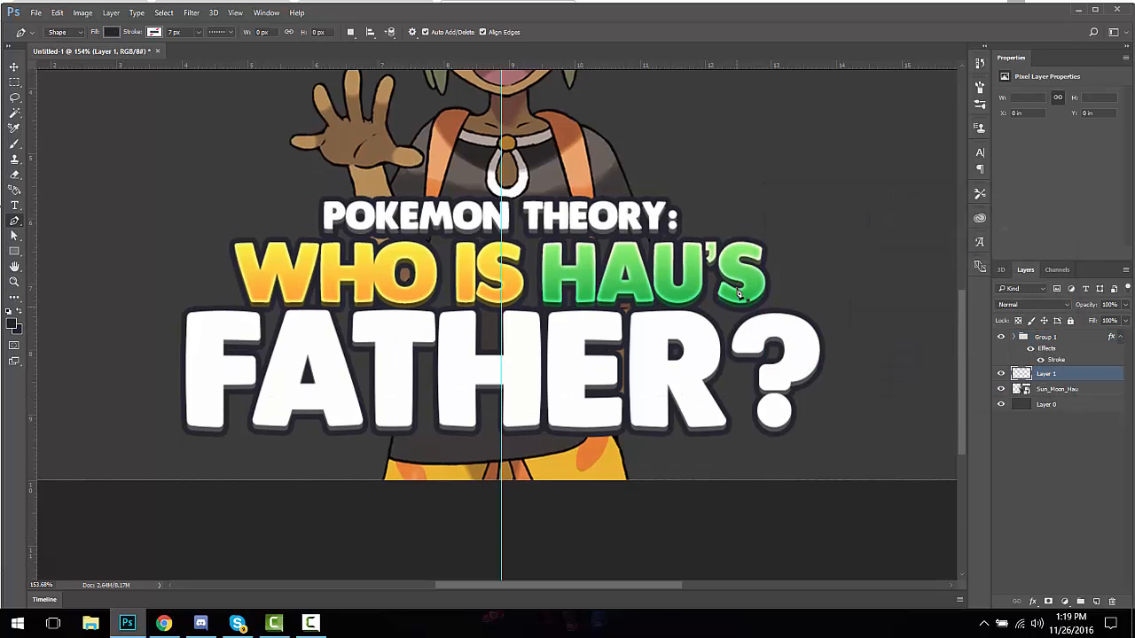
pyautogui.scroll(2, 738, 293)
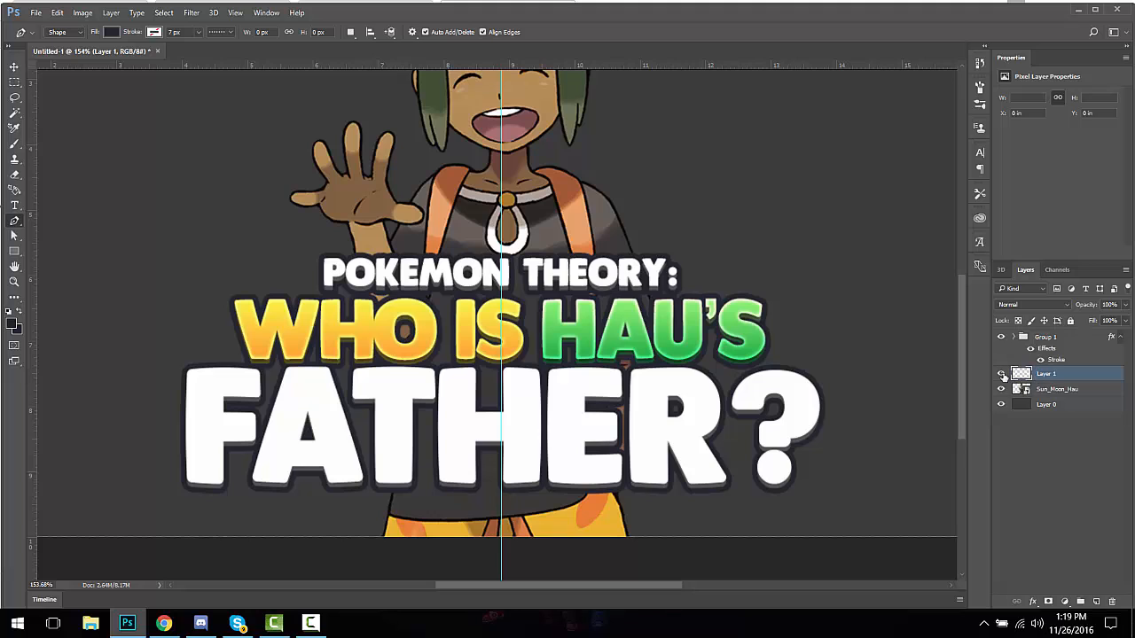
pyautogui.click(187, 485)
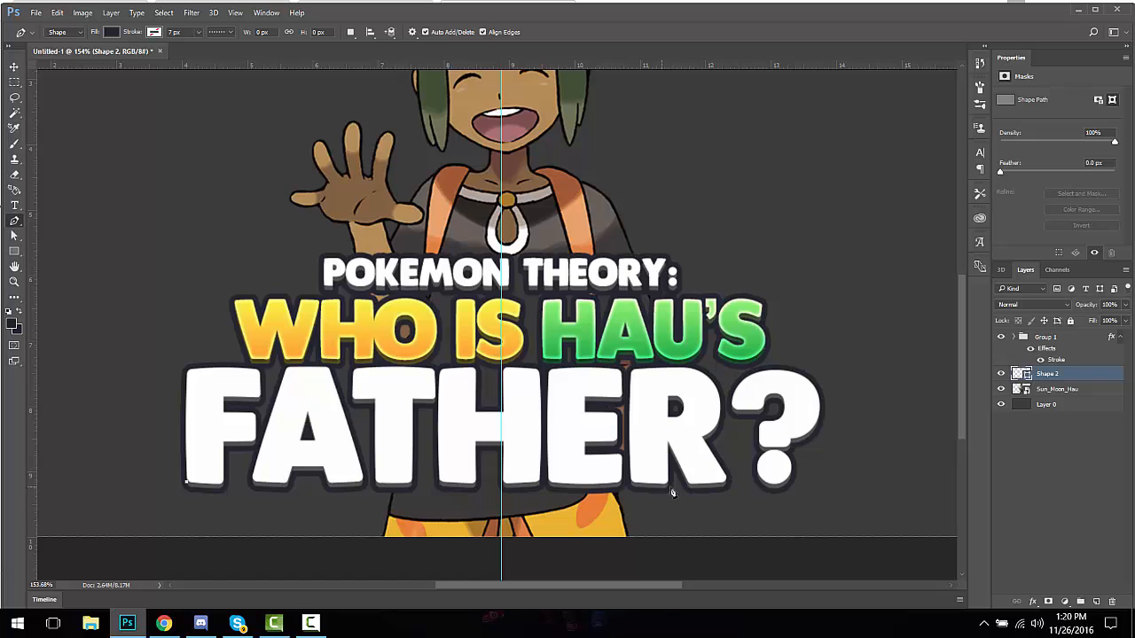
pyautogui.click(775, 488)
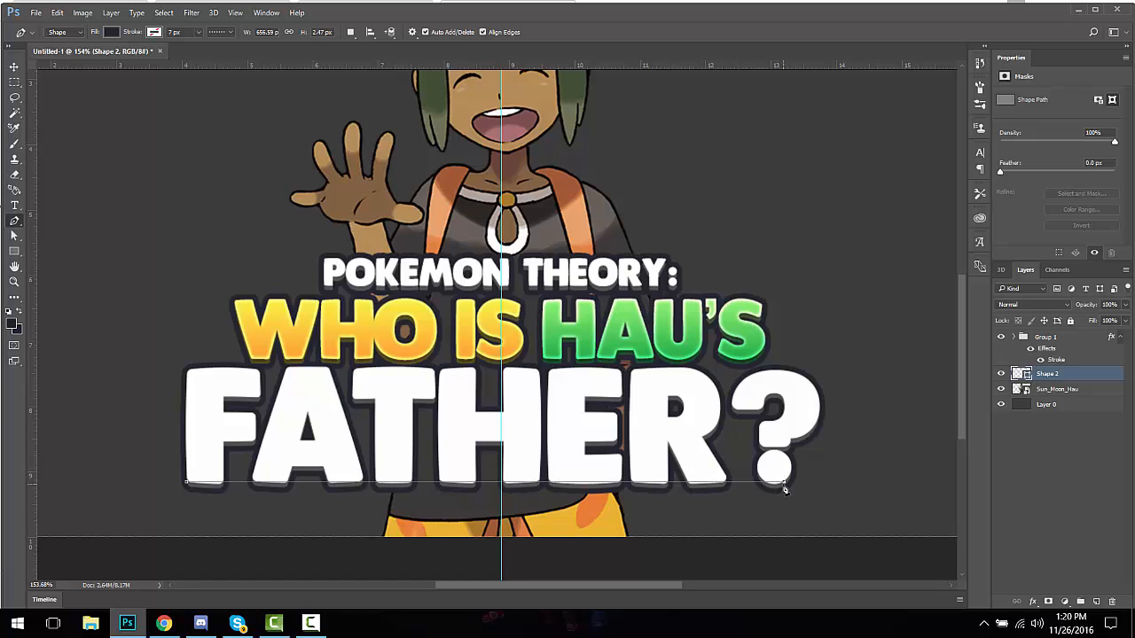
pyautogui.click(780, 432)
pyautogui.click(808, 413)
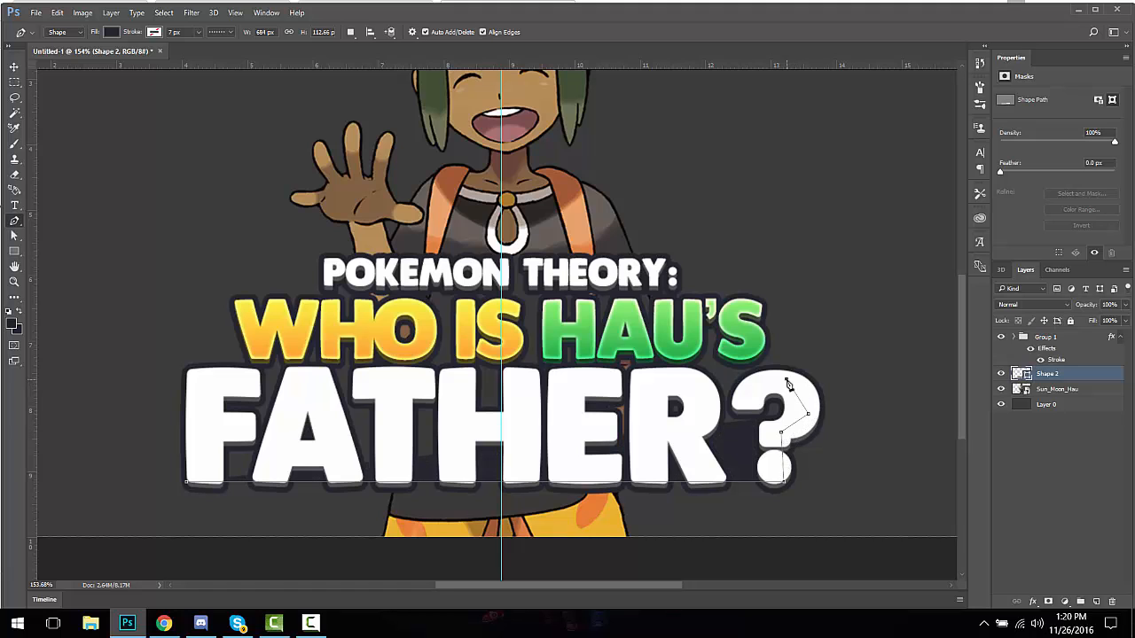
pyautogui.click(786, 378)
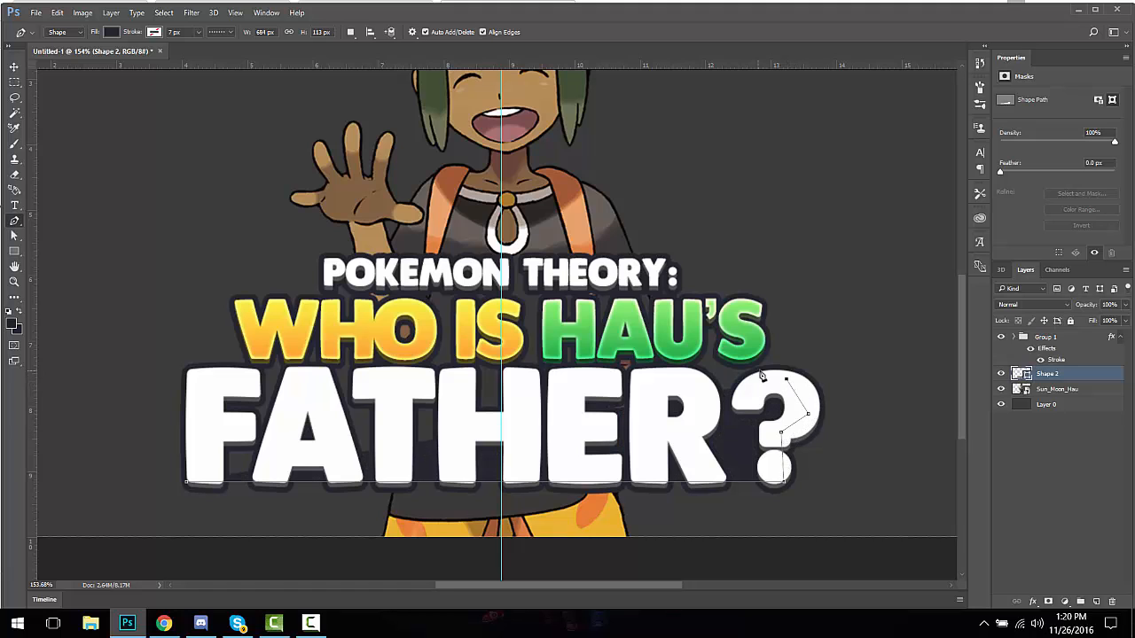
pyautogui.click(743, 303)
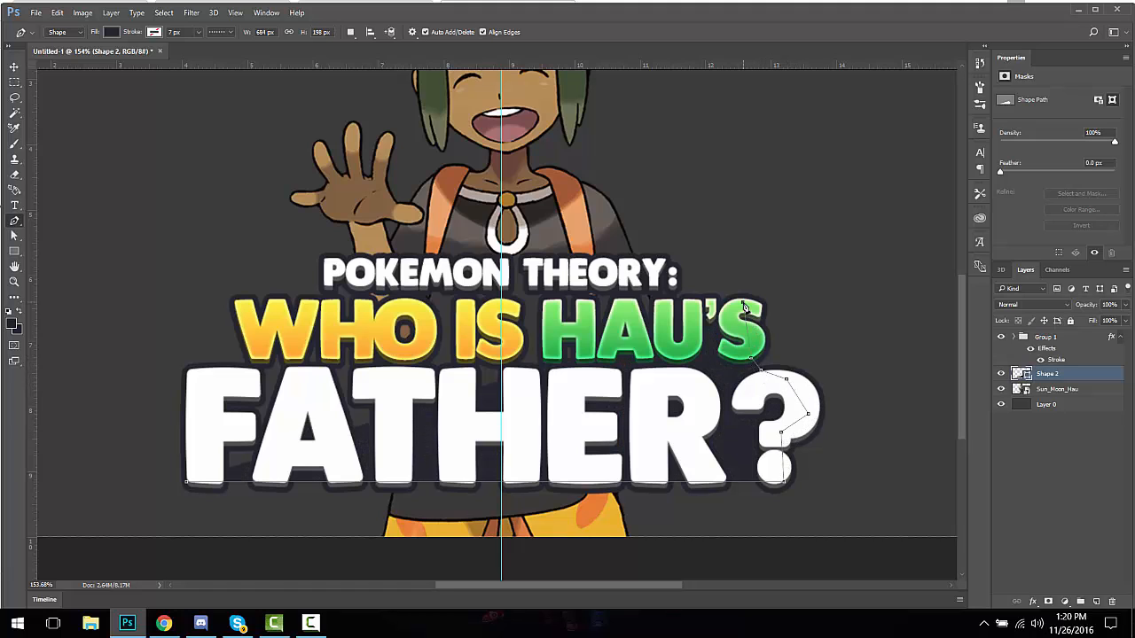
pyautogui.click(667, 265)
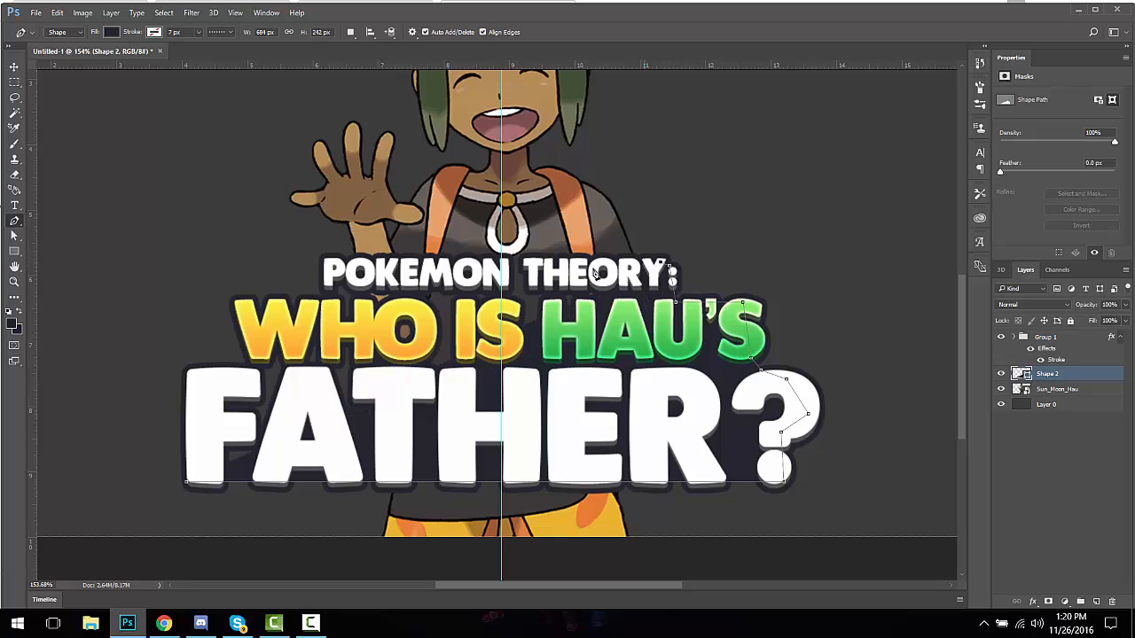
# Step: Continue the shape across the top of POKEMON THEORY and down the left-hand lettering, closing it at the base of the F
pyautogui.click(327, 262)
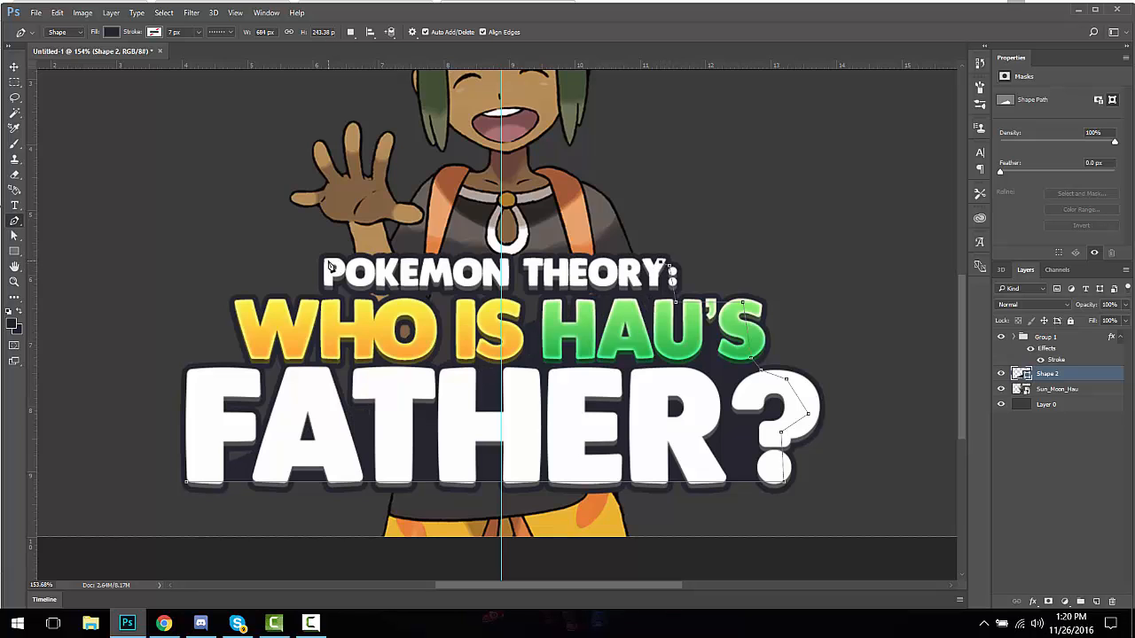
pyautogui.click(326, 288)
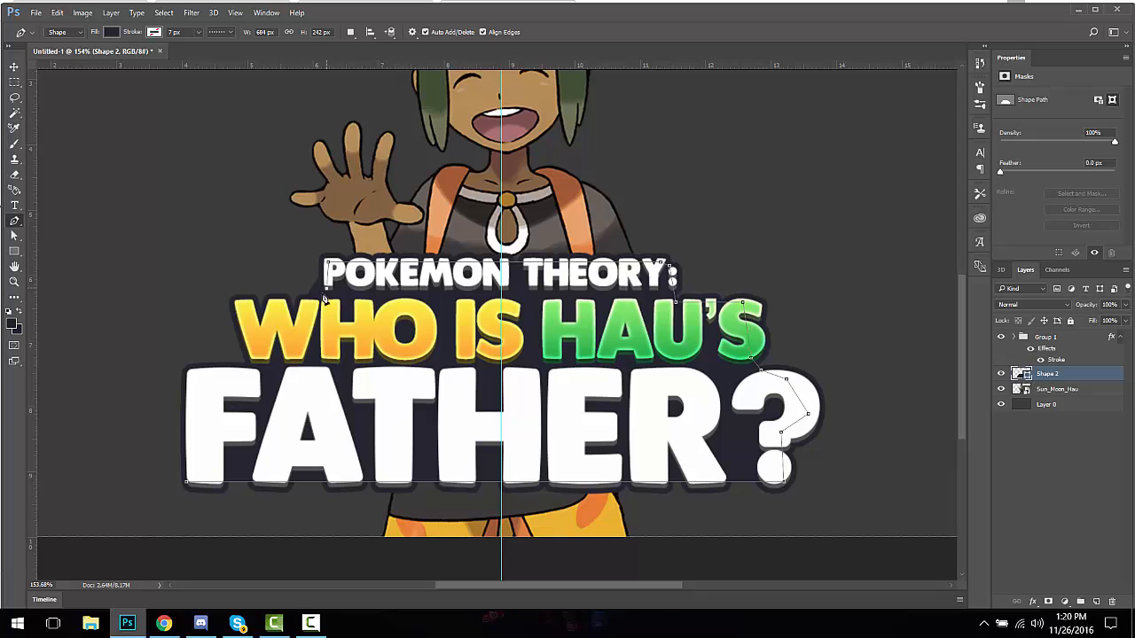
pyautogui.click(314, 297)
pyautogui.click(269, 338)
pyautogui.click(255, 373)
pyautogui.click(188, 484)
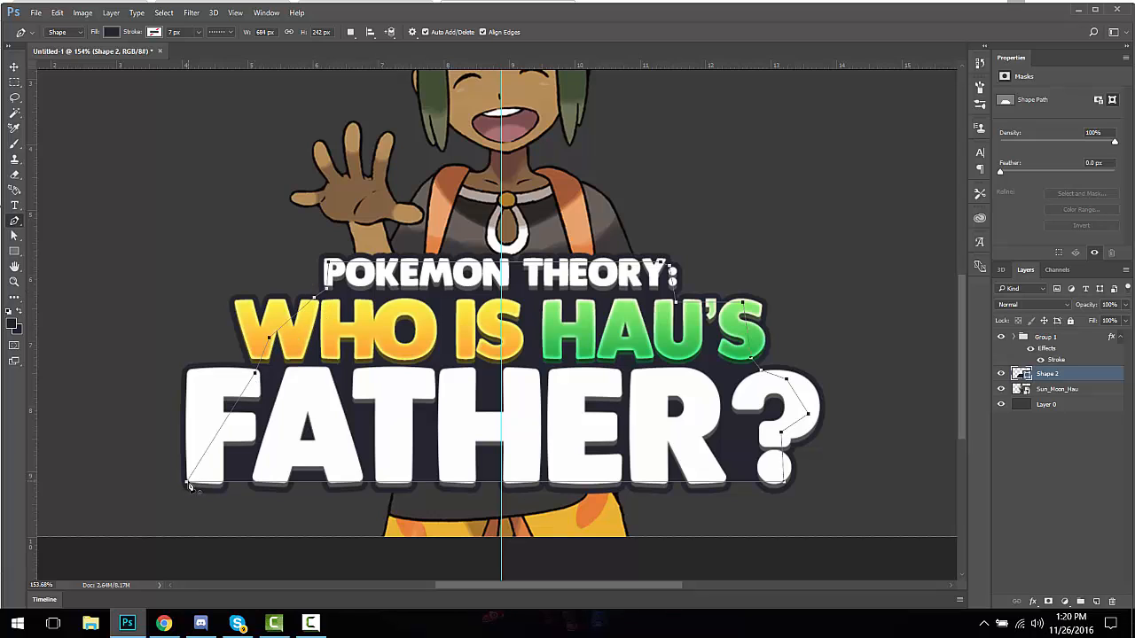
pyautogui.click(14, 82)
pyautogui.scroll(-5, 275, 228)
pyautogui.scroll(-2, 282, 232)
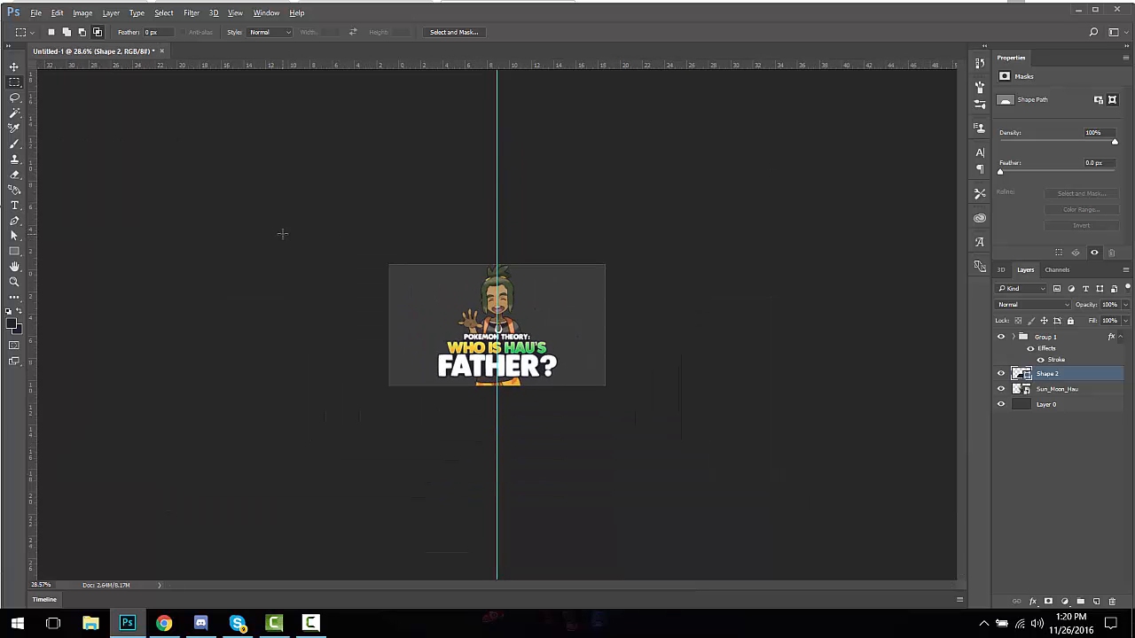
pyautogui.scroll(5, 285, 236)
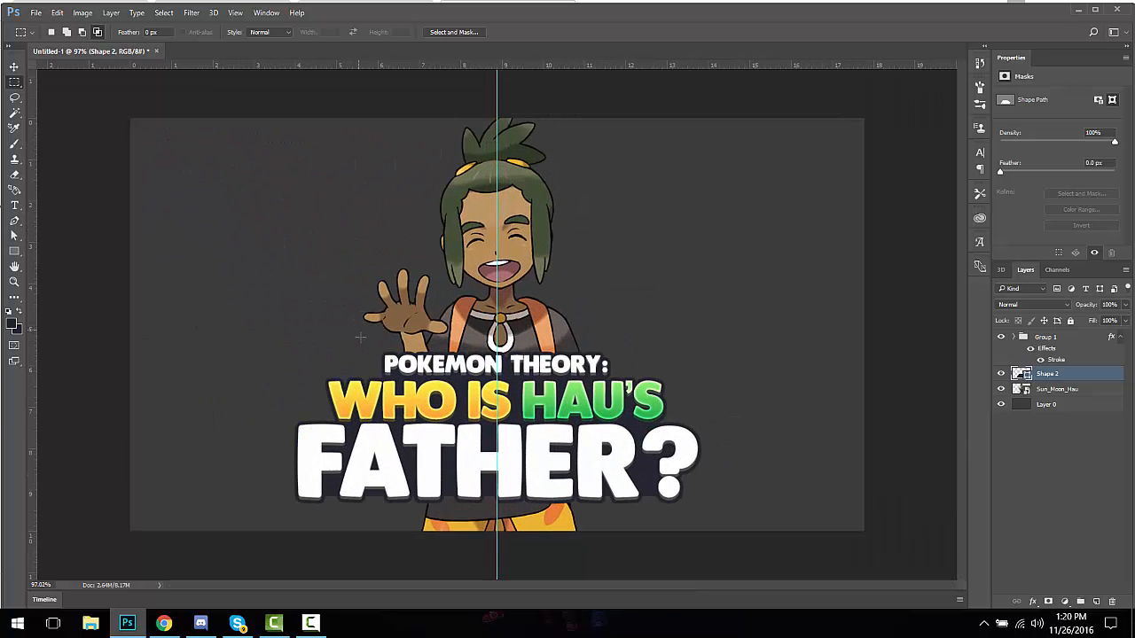
pyautogui.scroll(-1, 407, 372)
pyautogui.scroll(2, 472, 423)
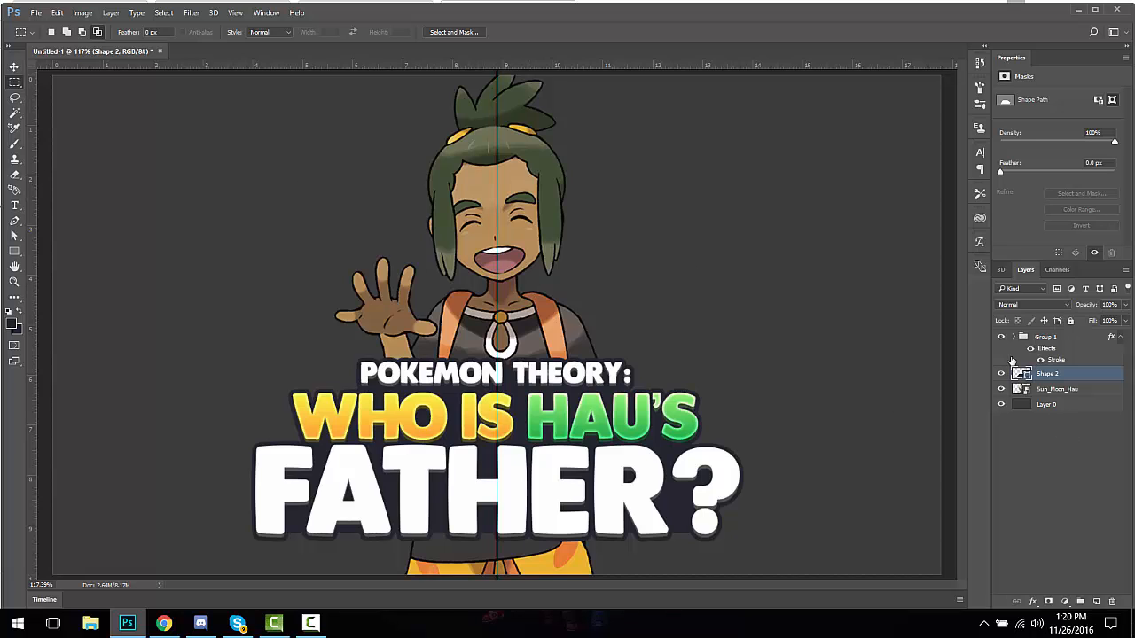
# Step: Inside the text group, add a new layer above the FATHER? text and clip it to that text
pyautogui.click(1050, 338)
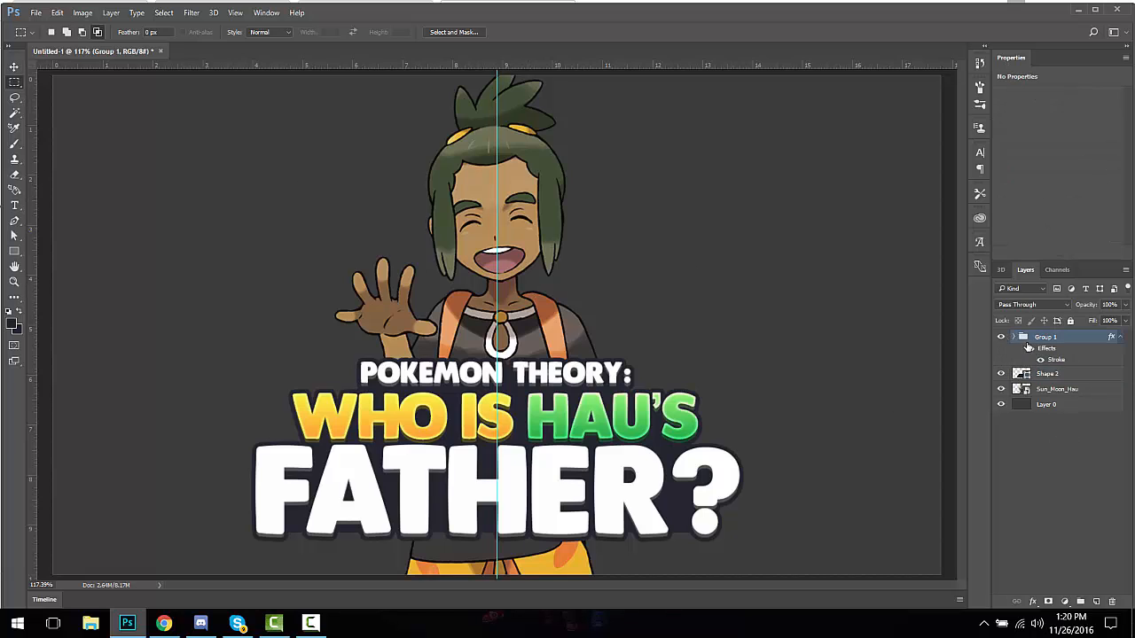
pyautogui.click(1013, 338)
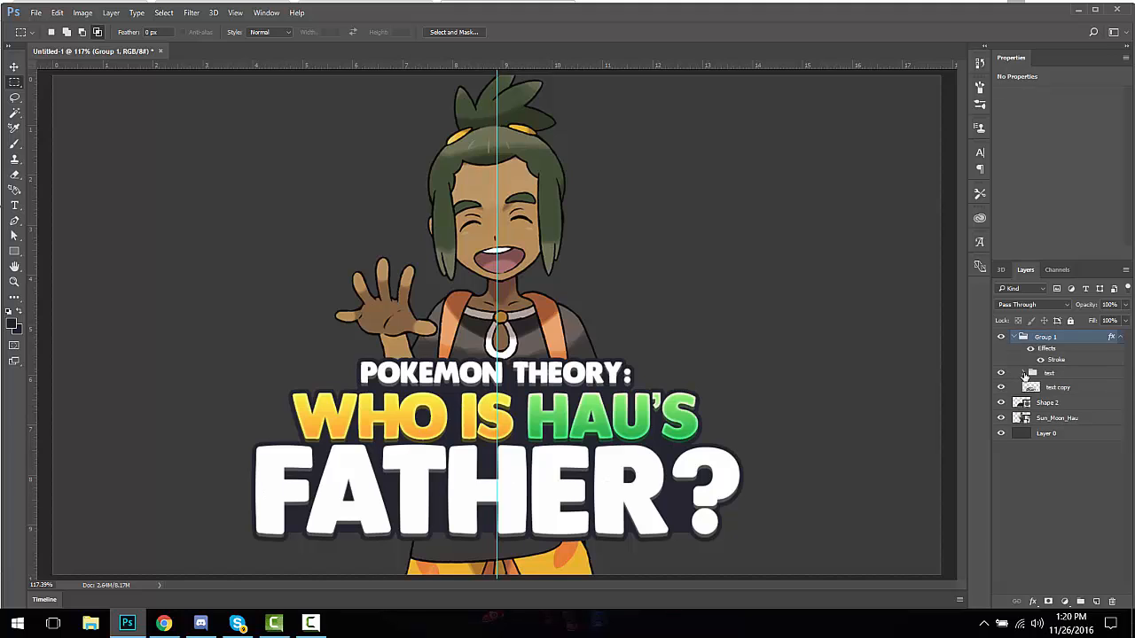
pyautogui.click(1024, 373)
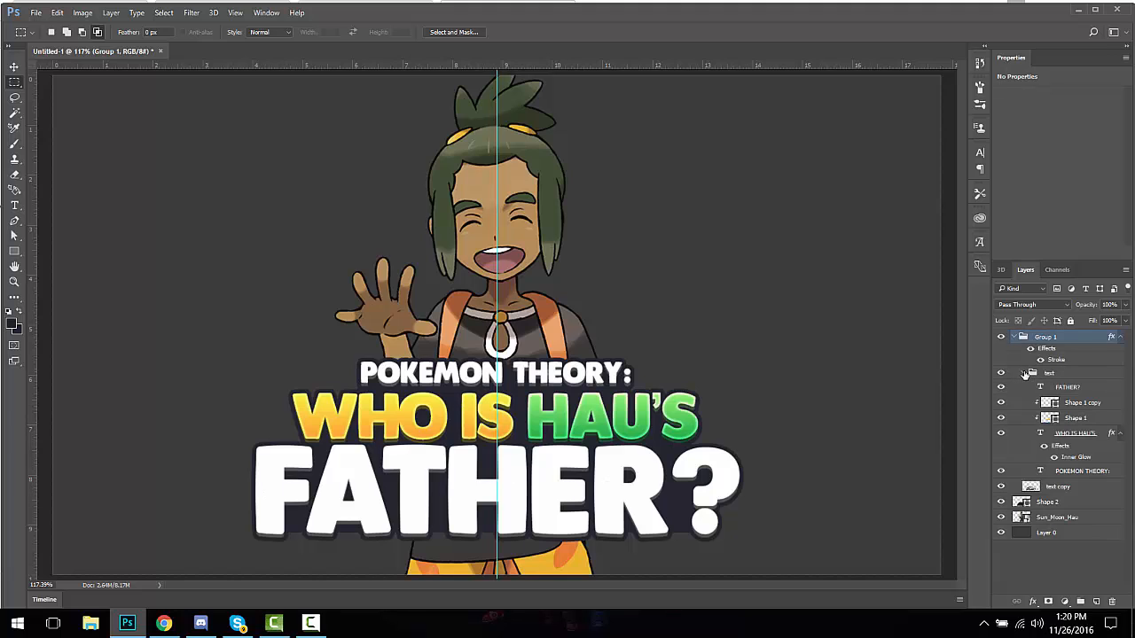
pyautogui.click(1067, 389)
pyautogui.click(1094, 602)
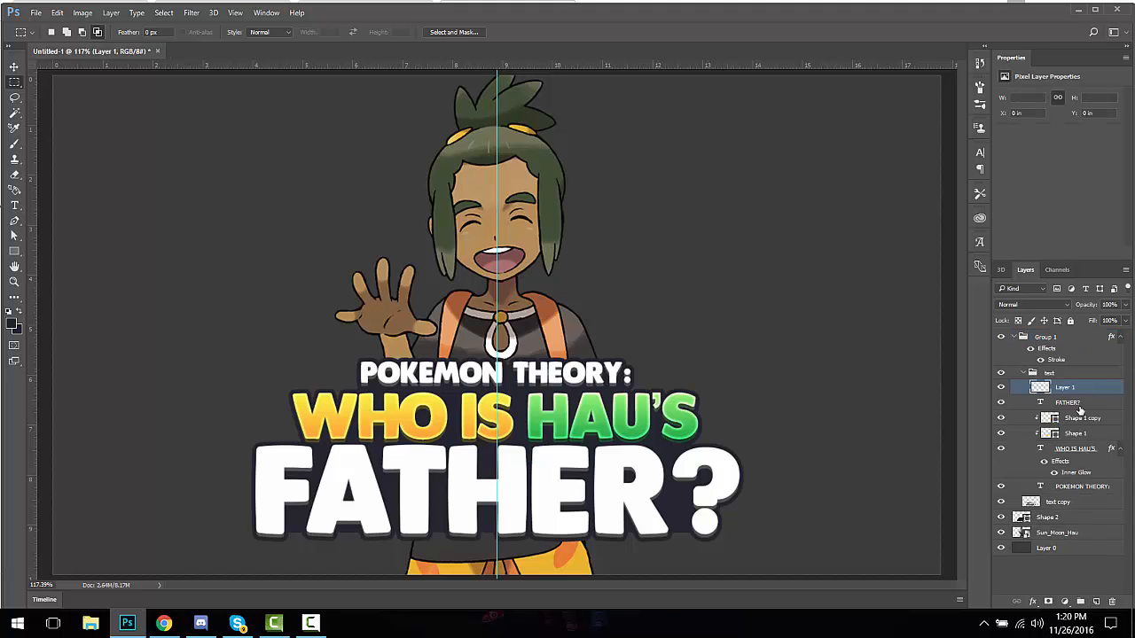
pyautogui.rightClick(1074, 388)
pyautogui.click(843, 344)
# Step: Make a wide elliptical selection about 13.3 in by 1.6 in across the upper part of FATHER?
pyautogui.rightClick(14, 82)
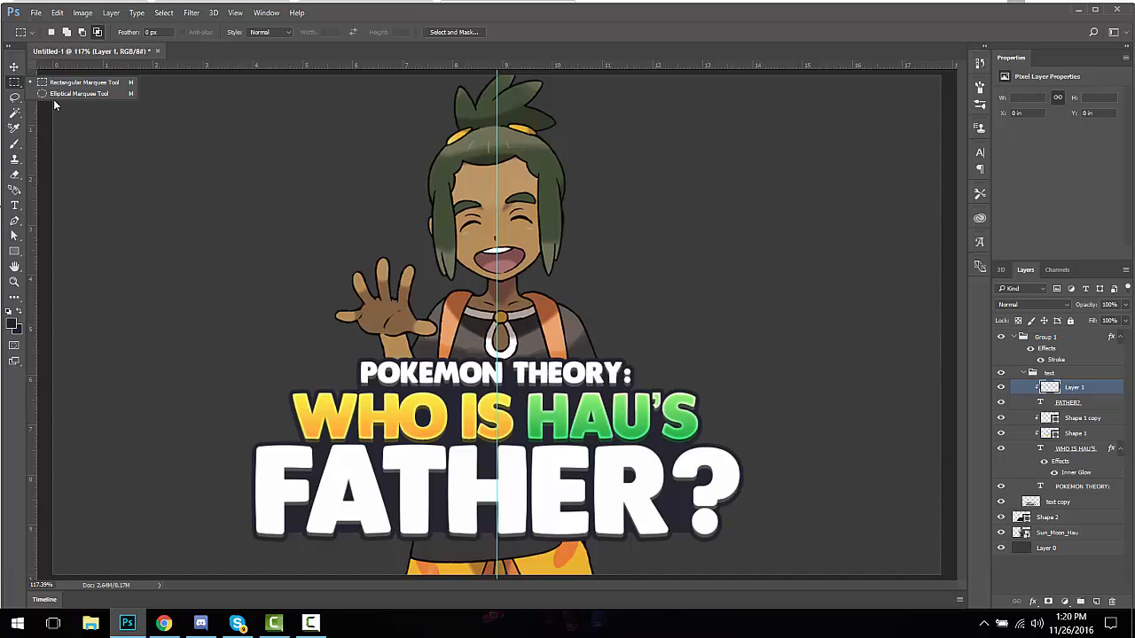
pyautogui.click(62, 94)
pyautogui.moveTo(124, 153); pyautogui.dragTo(819, 502)
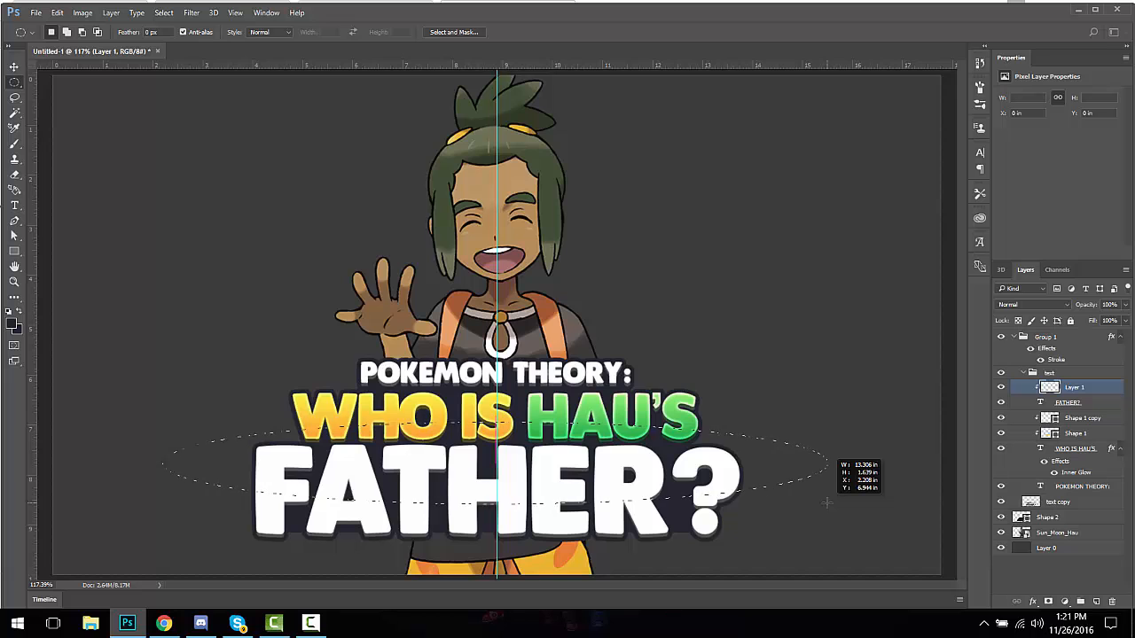
pyautogui.moveTo(826, 503); pyautogui.dragTo(827, 503)
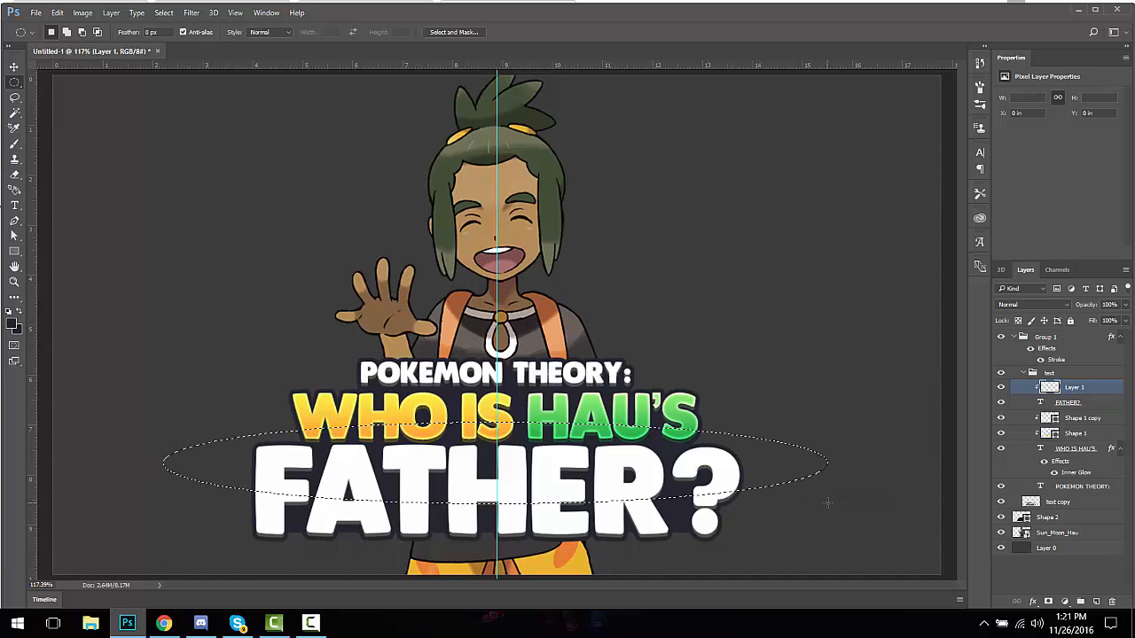
# Step: With a soft 114 px brush, paint dark shading across FATHER? along the lower edge of the elliptical selection
pyautogui.click(14, 143)
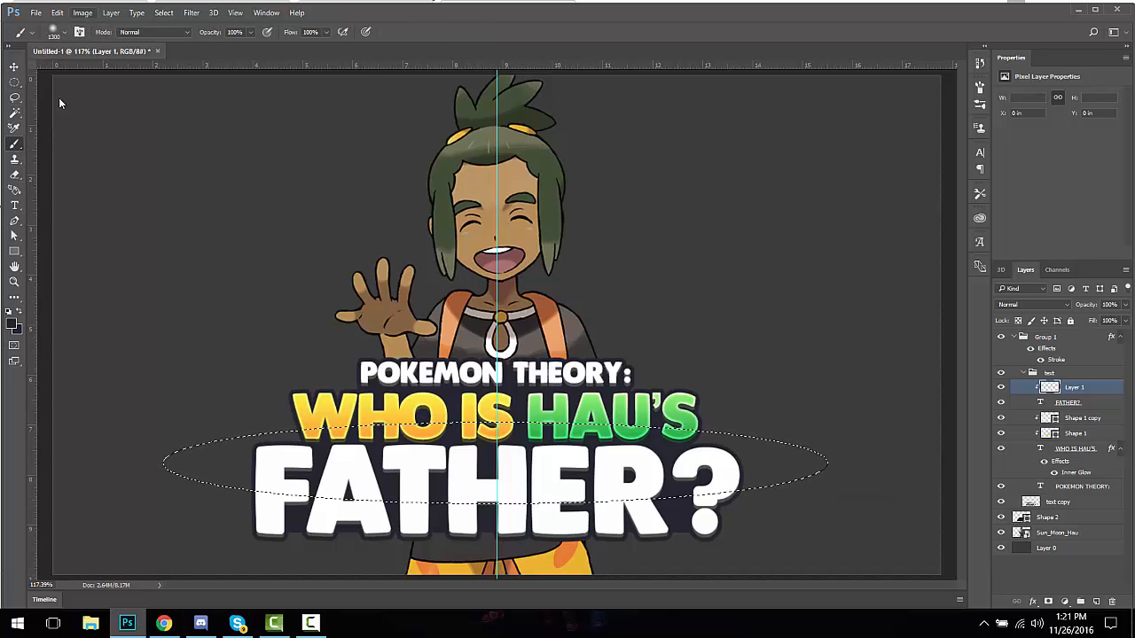
pyautogui.click(53, 32)
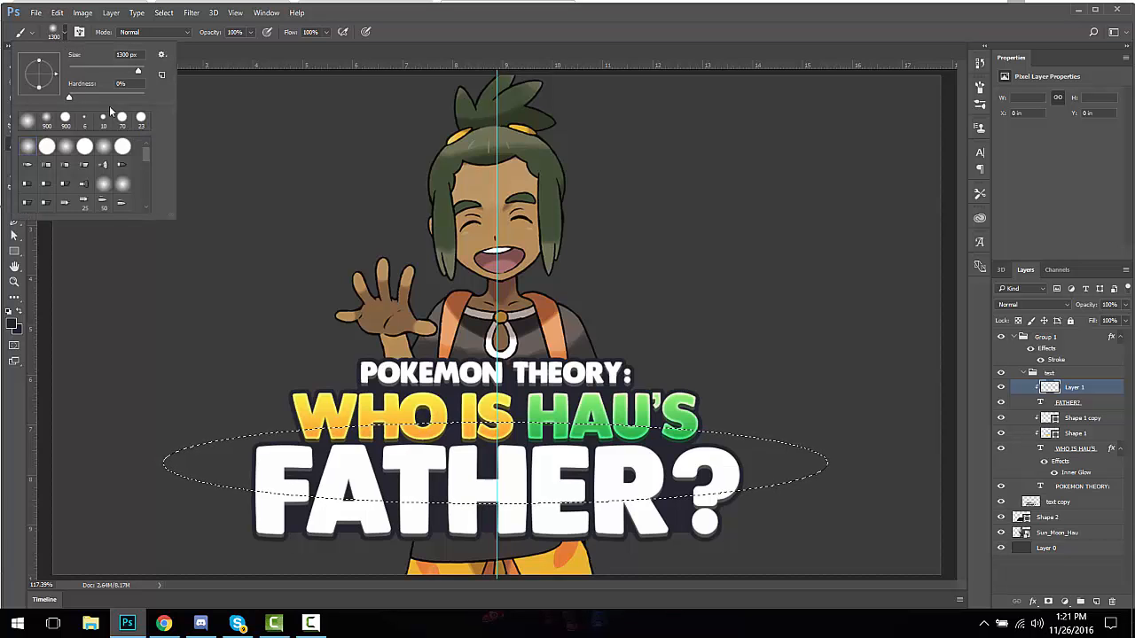
pyautogui.moveTo(134, 71); pyautogui.dragTo(111, 71)
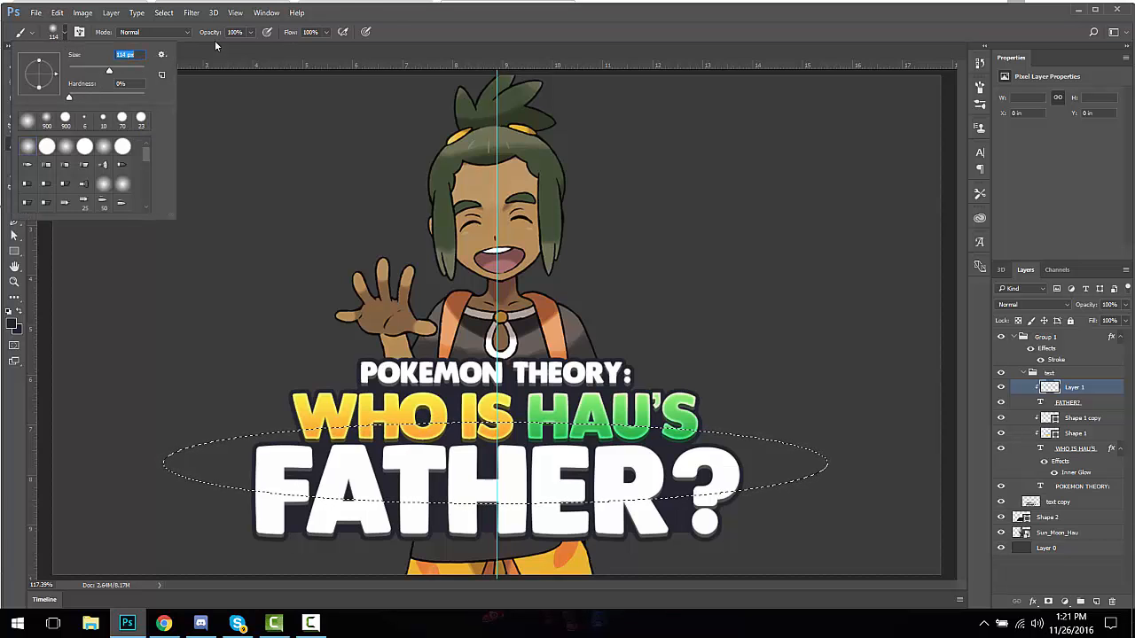
pyautogui.click(358, 9)
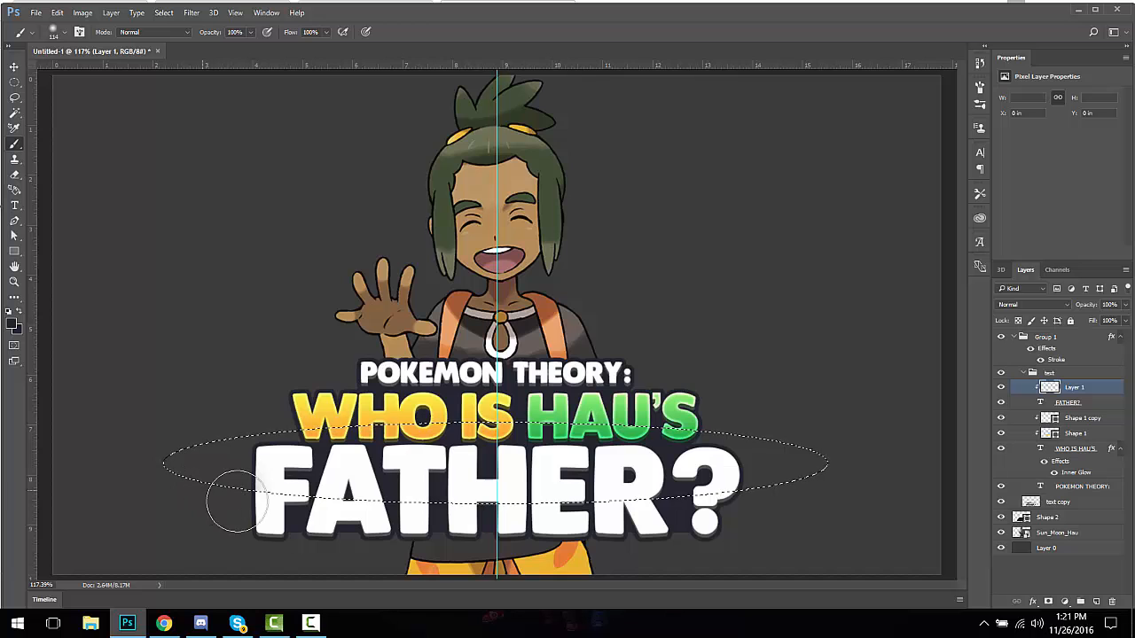
pyautogui.moveTo(292, 505)
pyautogui.mouseDown()
pyautogui.moveTo(413, 522)
pyautogui.moveTo(654, 521)
pyautogui.mouseUp()
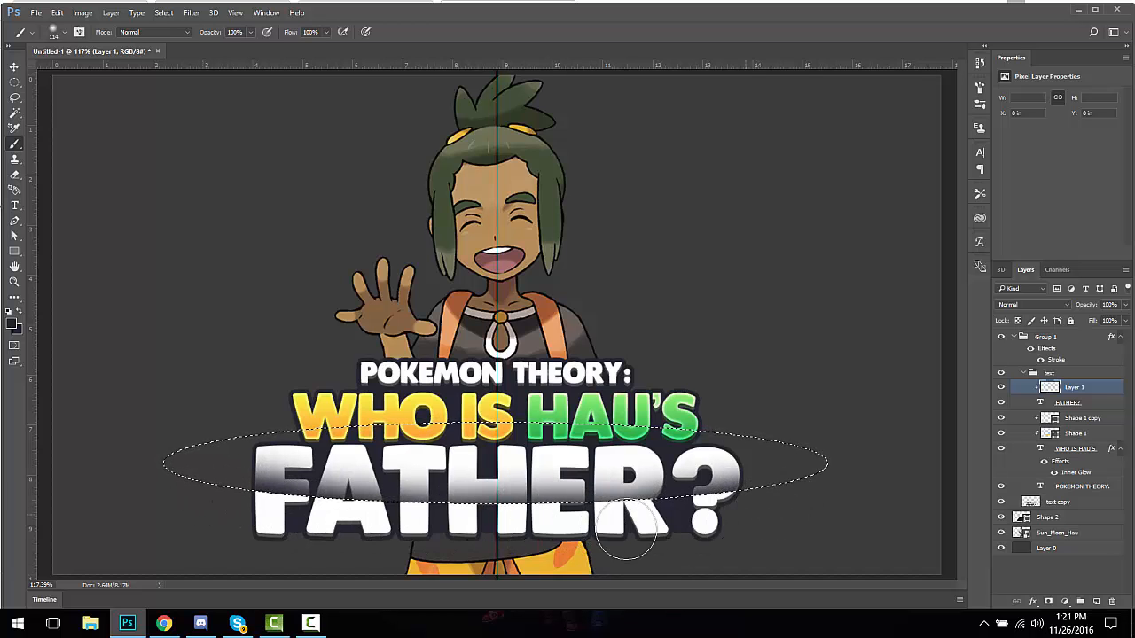
# Step: Deselect the ellipse and lower the shading layer's opacity to 15%
pyautogui.click(14, 82)
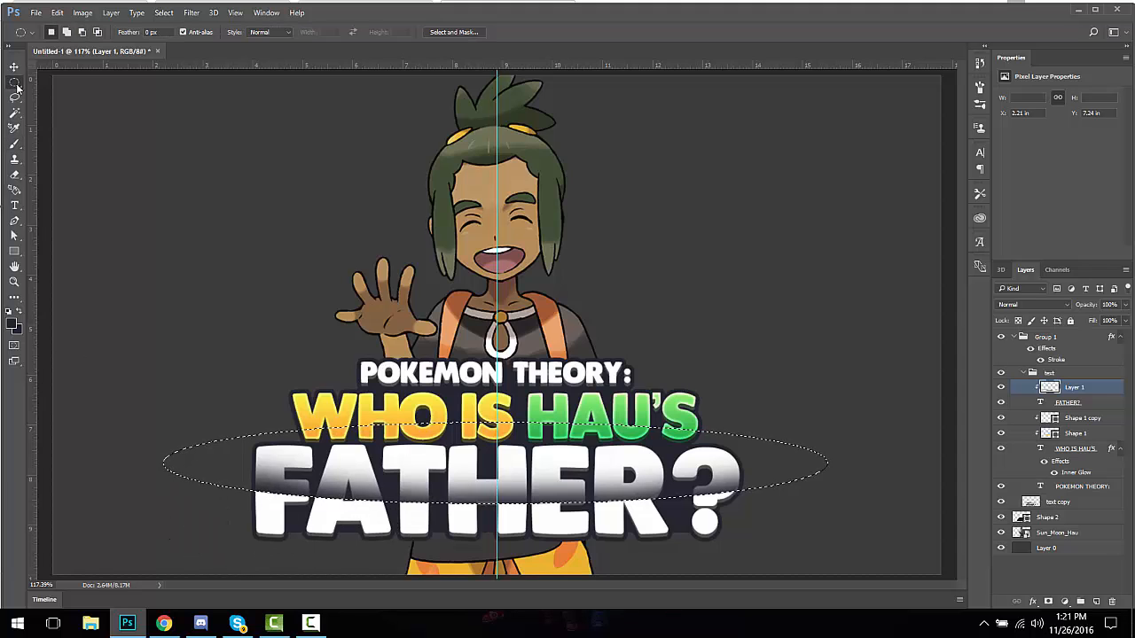
pyautogui.click(220, 194)
pyautogui.moveTo(1125, 304); pyautogui.dragTo(1081, 319)
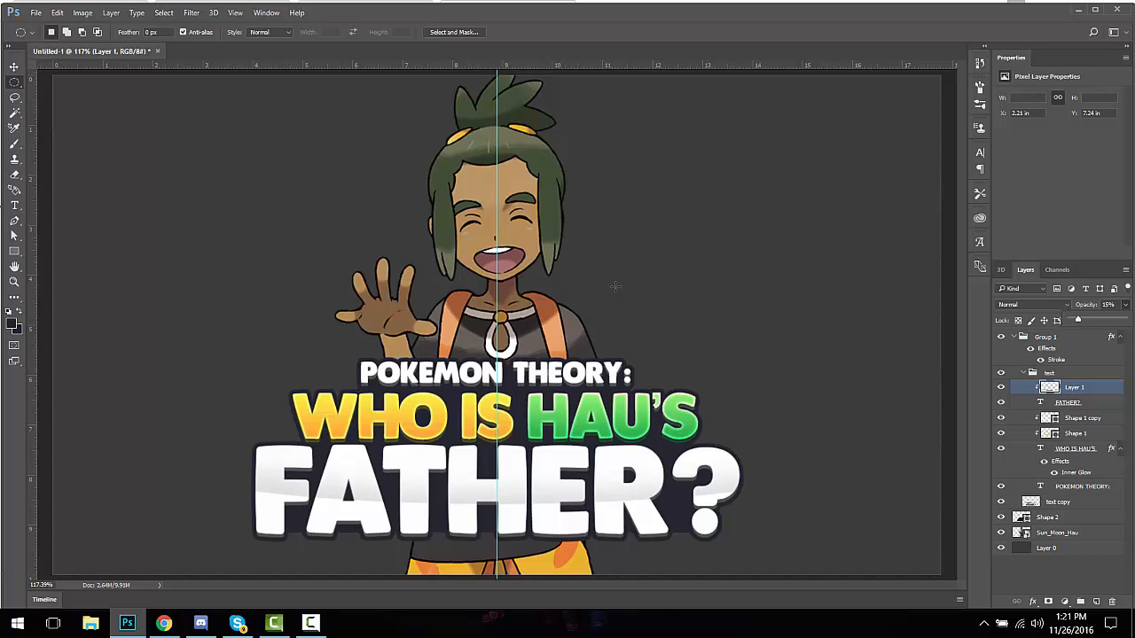
pyautogui.scroll(-10, 610, 289)
pyautogui.scroll(7, 610, 289)
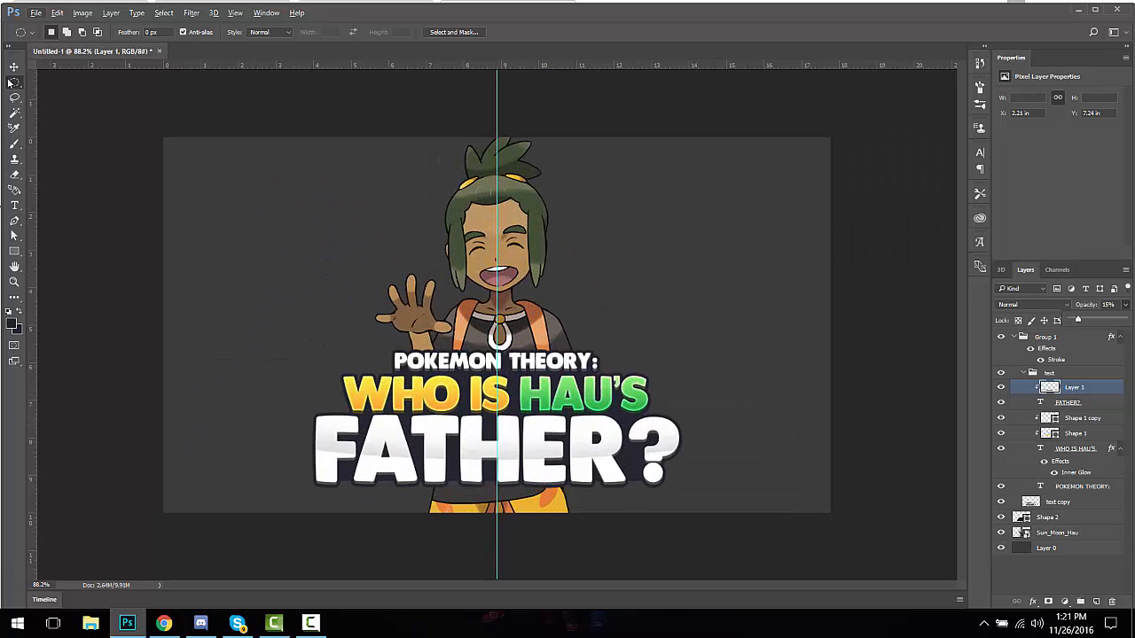
# Step: Flip the shading to -100% width and height, place it over FATHER?'s lower half, and set its opacity to 8%
pyautogui.hotkey('ctrl', 't')
pyautogui.moveTo(264, 448); pyautogui.dragTo(799, 476)
pyautogui.moveTo(639, 425); pyautogui.dragTo(607, 464)
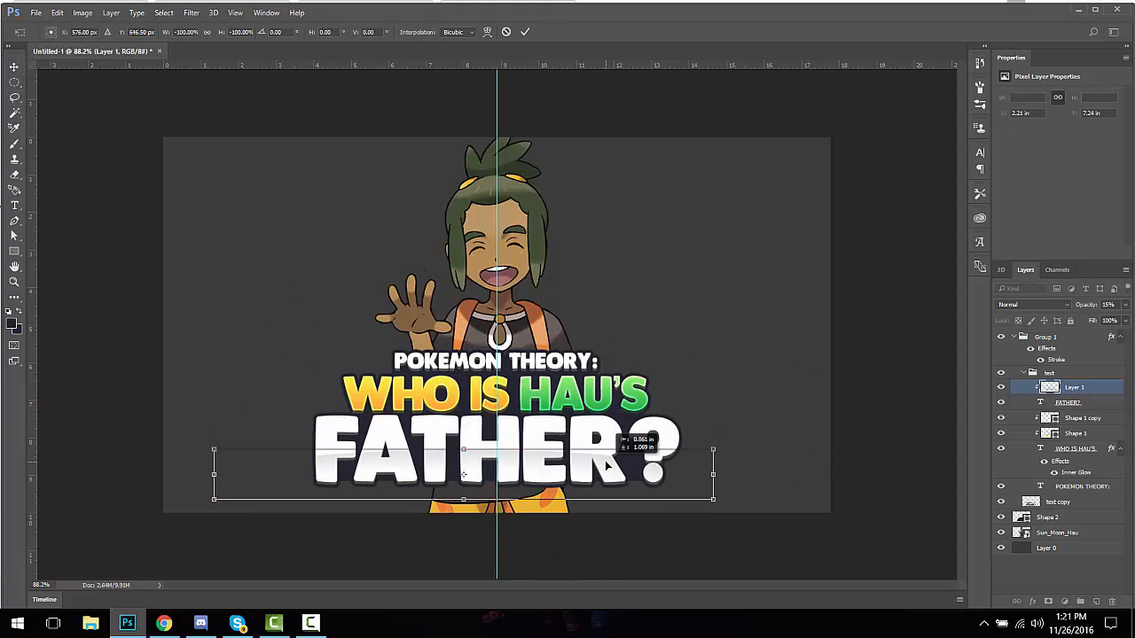
pyautogui.press('Return')
pyautogui.click(15, 82)
pyautogui.hotkey('ctrl', '0')
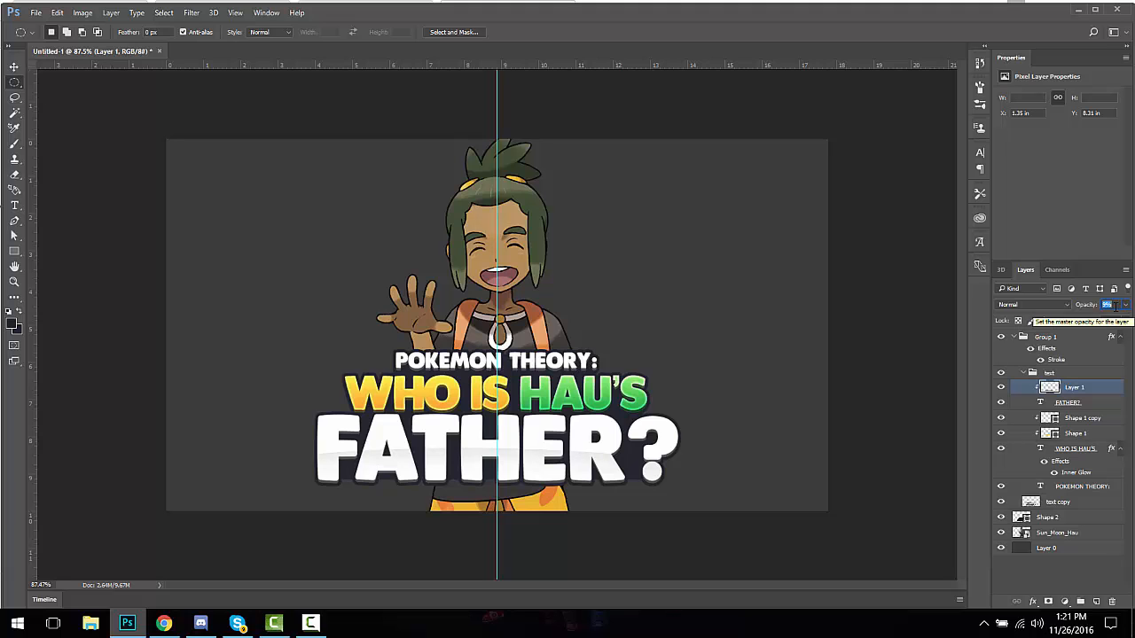
# Step: Remove the vertical guide from the middle of the canvas
pyautogui.click(14, 66)
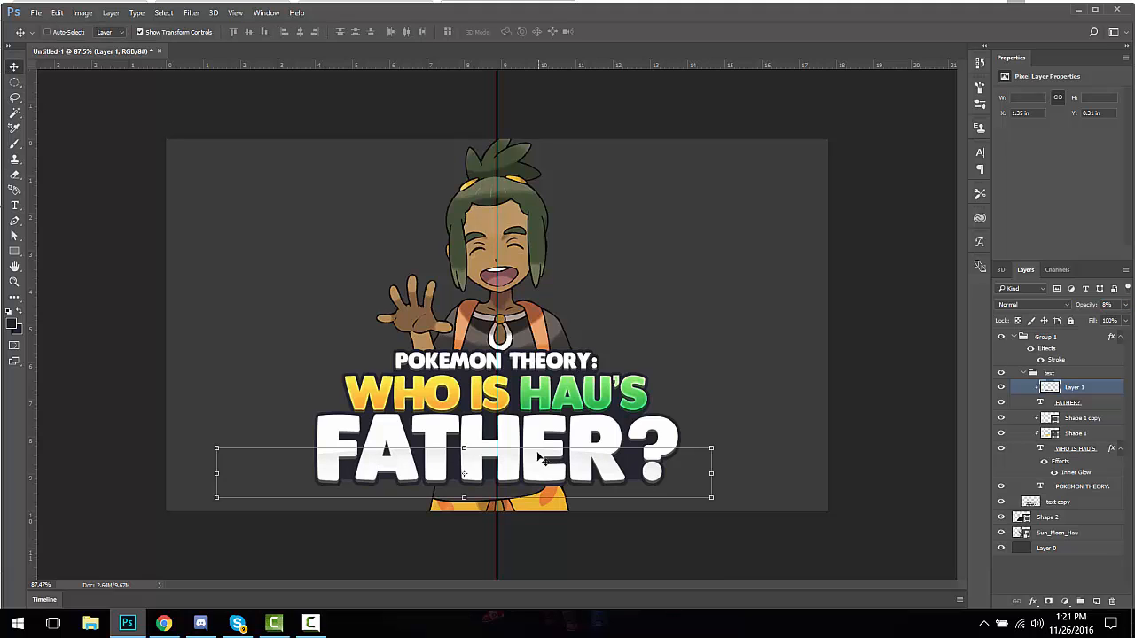
pyautogui.click(14, 83)
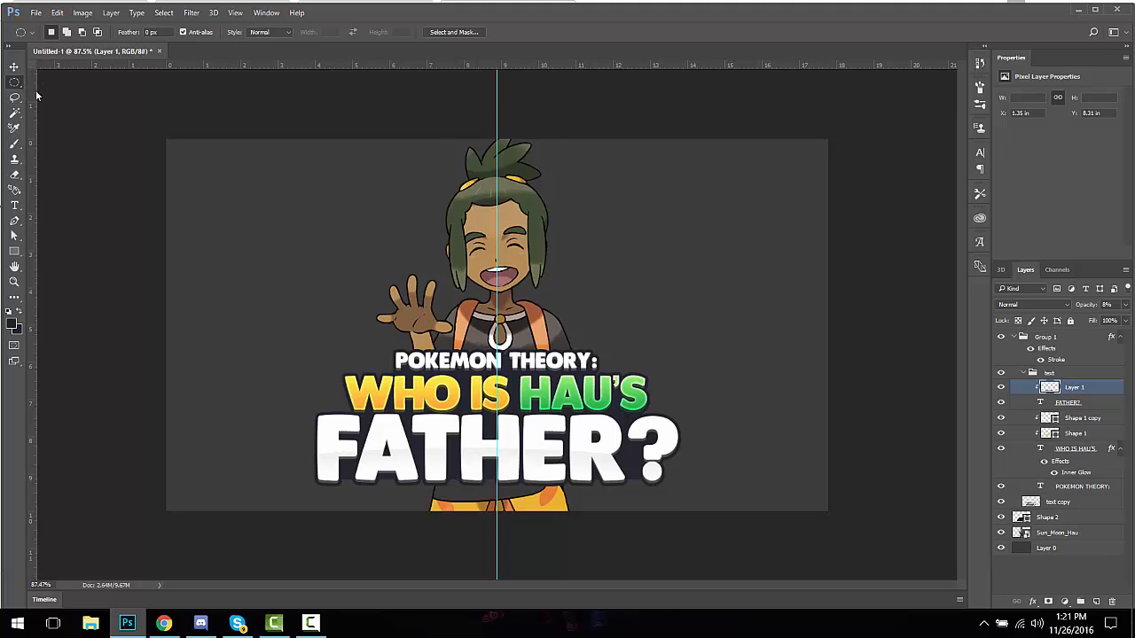
pyautogui.click(14, 65)
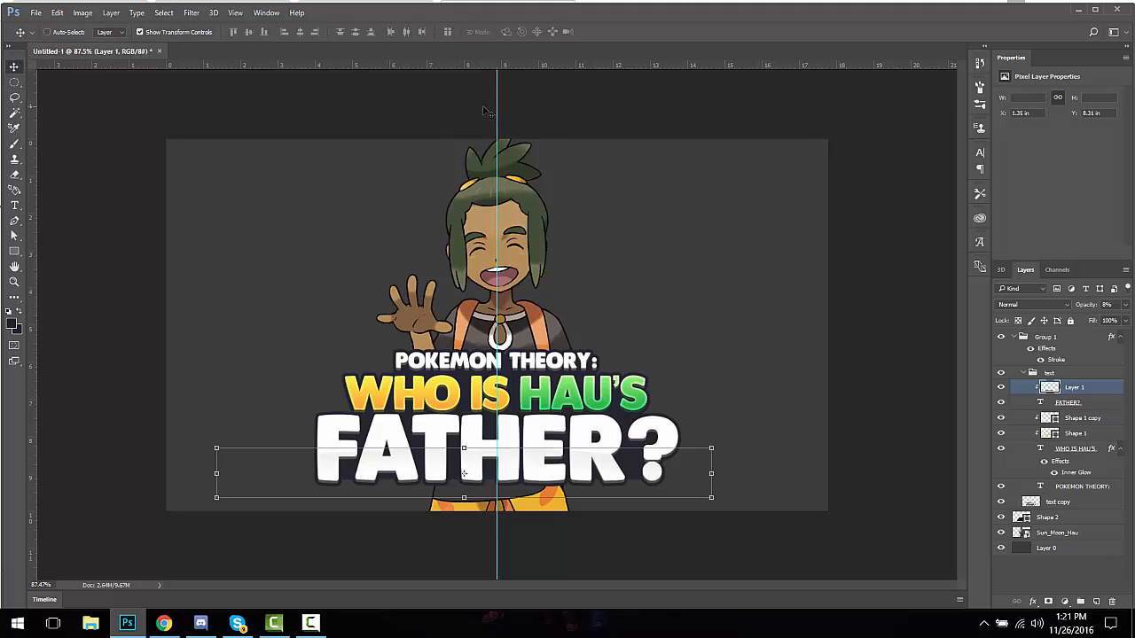
pyautogui.moveTo(497, 106); pyautogui.dragTo(29, 62)
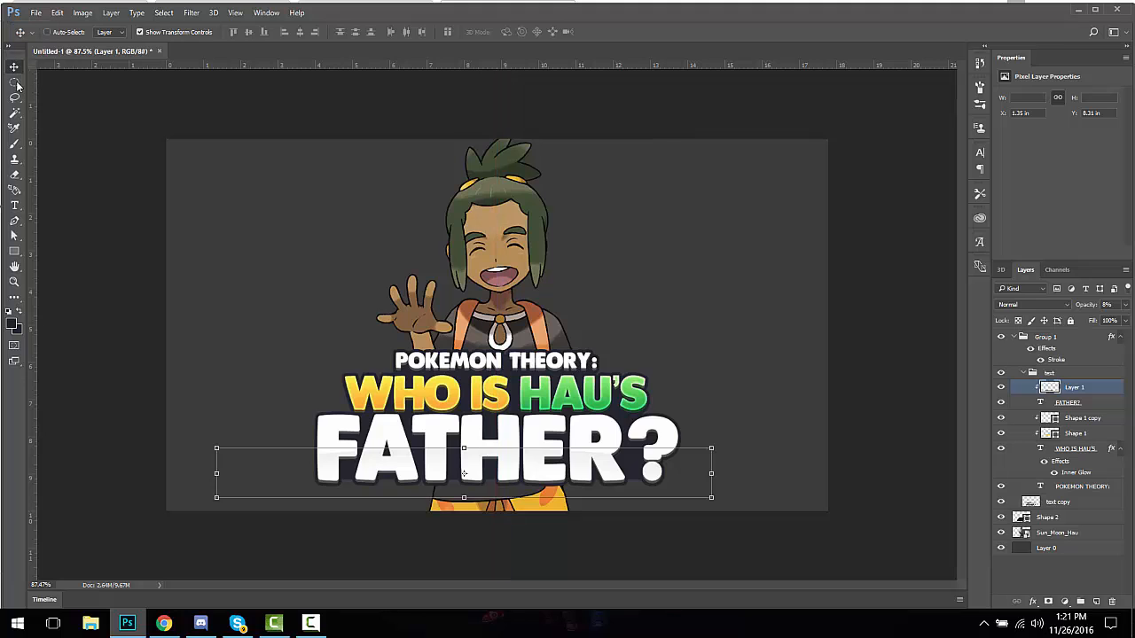
pyautogui.click(15, 83)
pyautogui.click(14, 66)
pyautogui.click(264, 13)
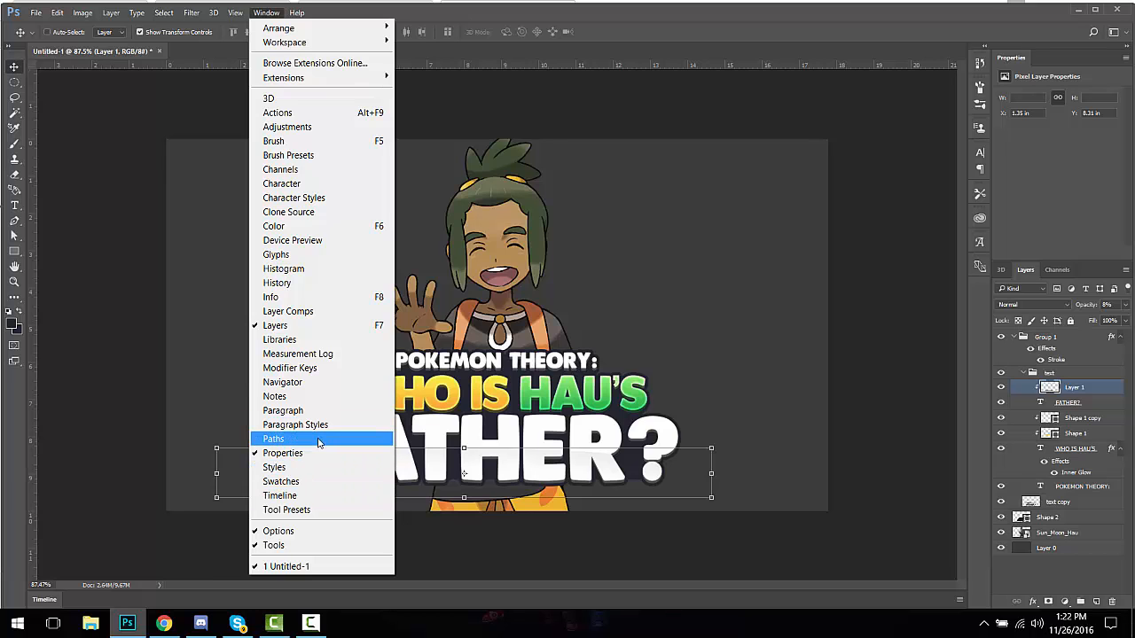
pyautogui.moveTo(235, 12)
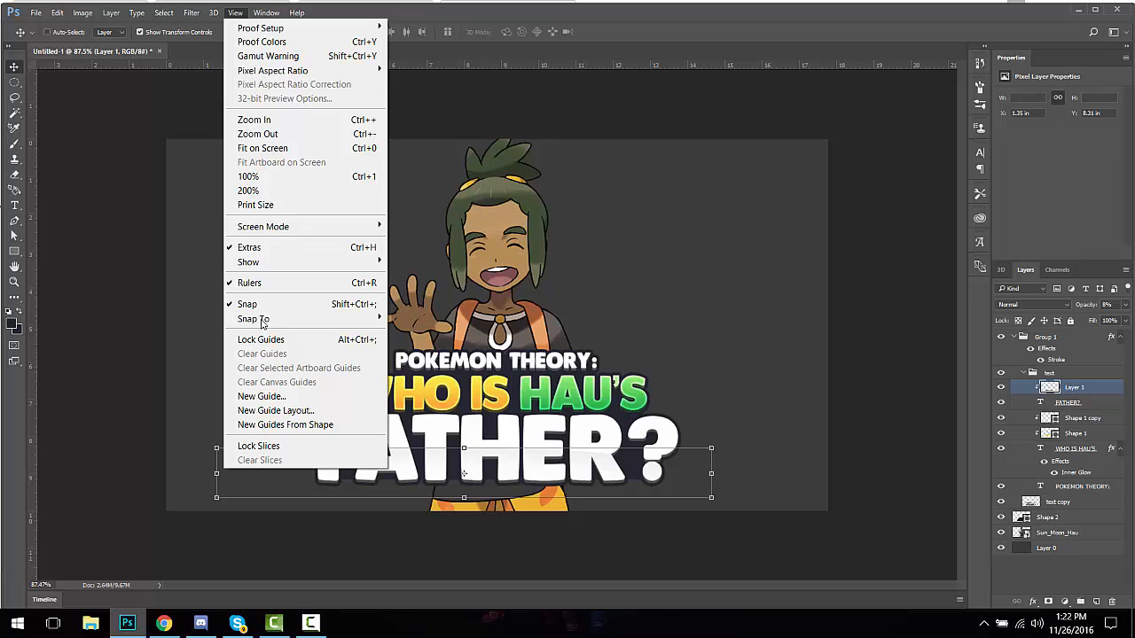
pyautogui.click(576, 16)
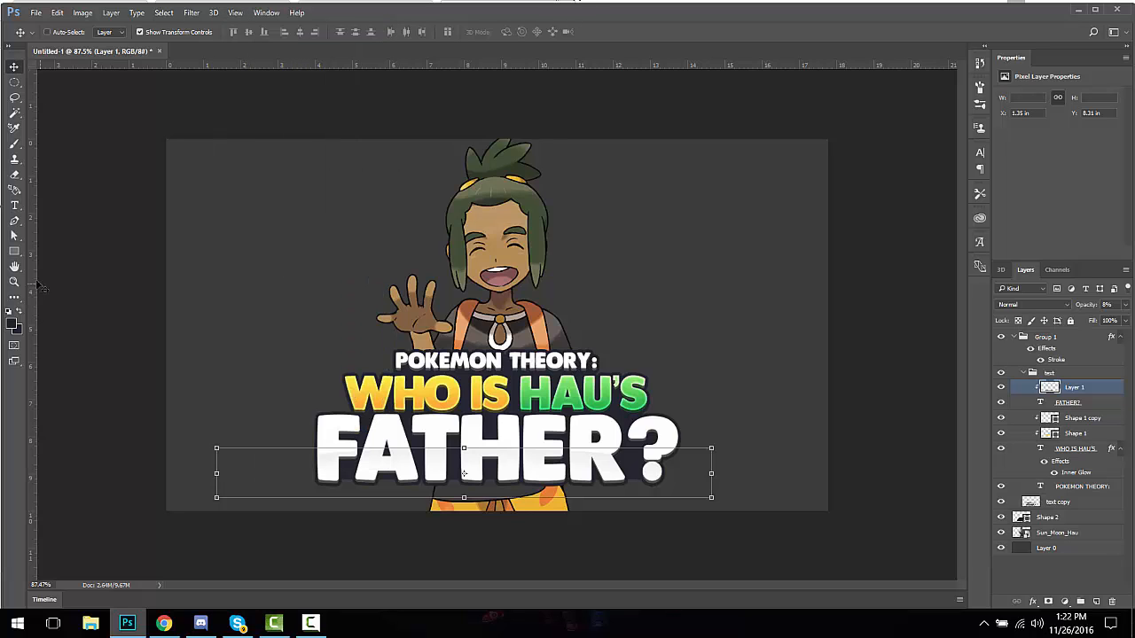
pyautogui.moveTo(37, 281); pyautogui.dragTo(14, 195)
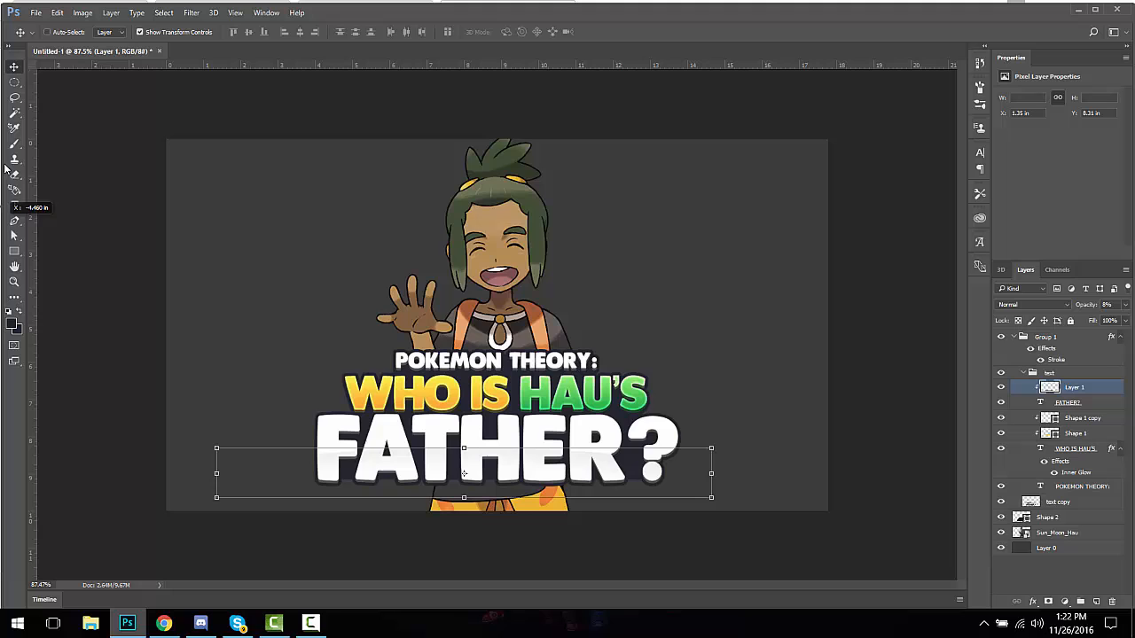
pyautogui.click(14, 82)
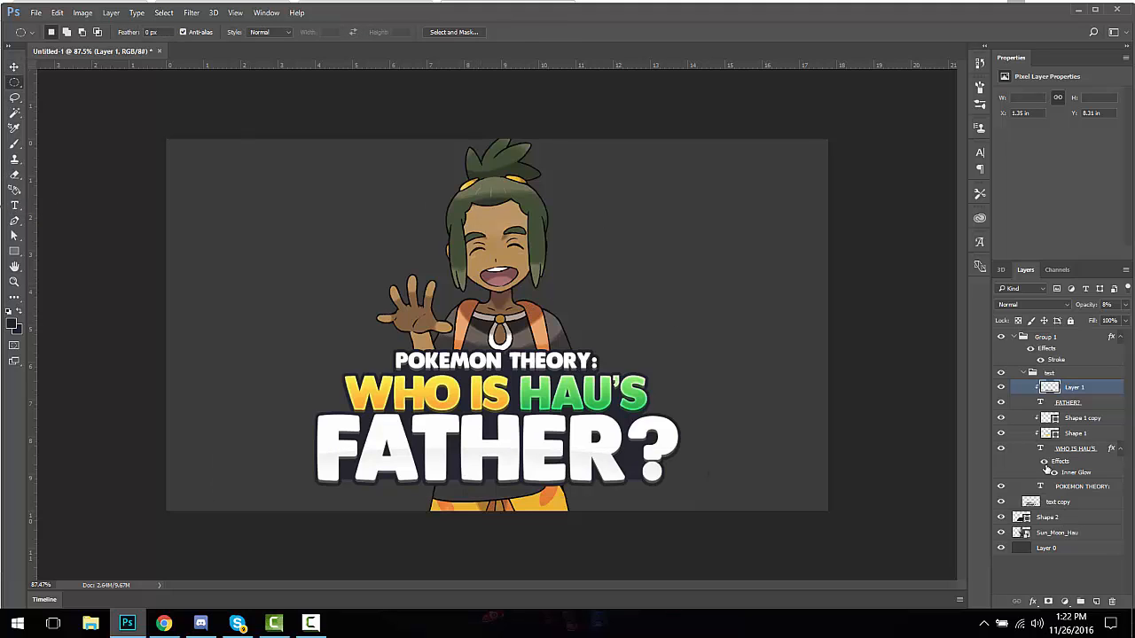
# Step: Add a 6 px outside stroke in the dark outline color to the Sun_Moon_Hau layer
pyautogui.click(1083, 532)
pyautogui.doubleClick(1096, 534)
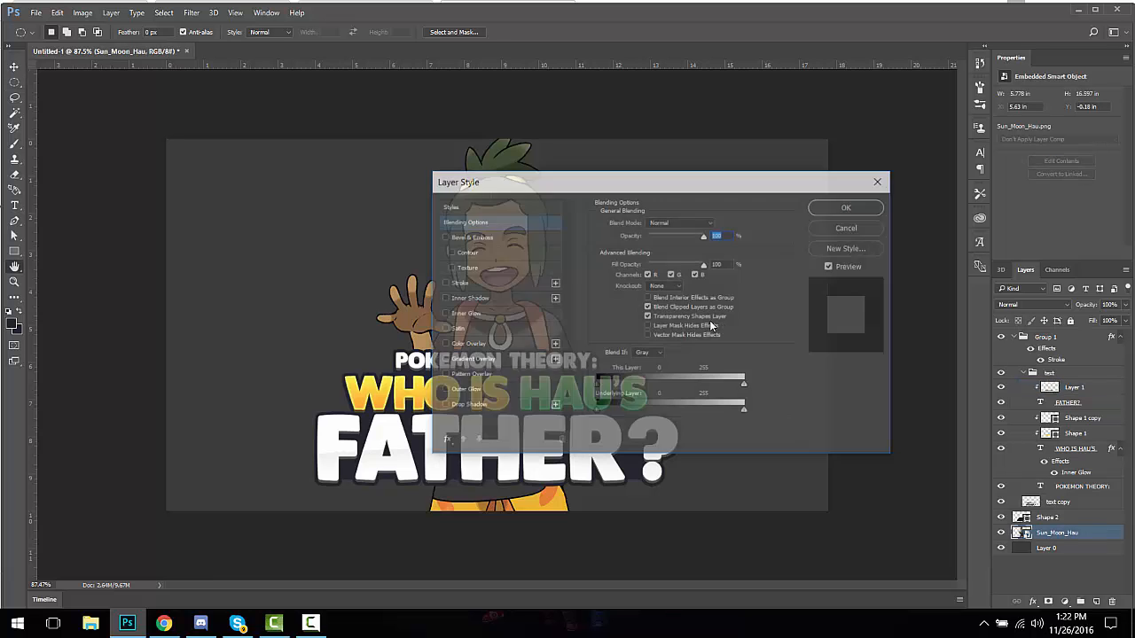
pyautogui.moveTo(514, 193); pyautogui.dragTo(826, 180)
pyautogui.click(785, 268)
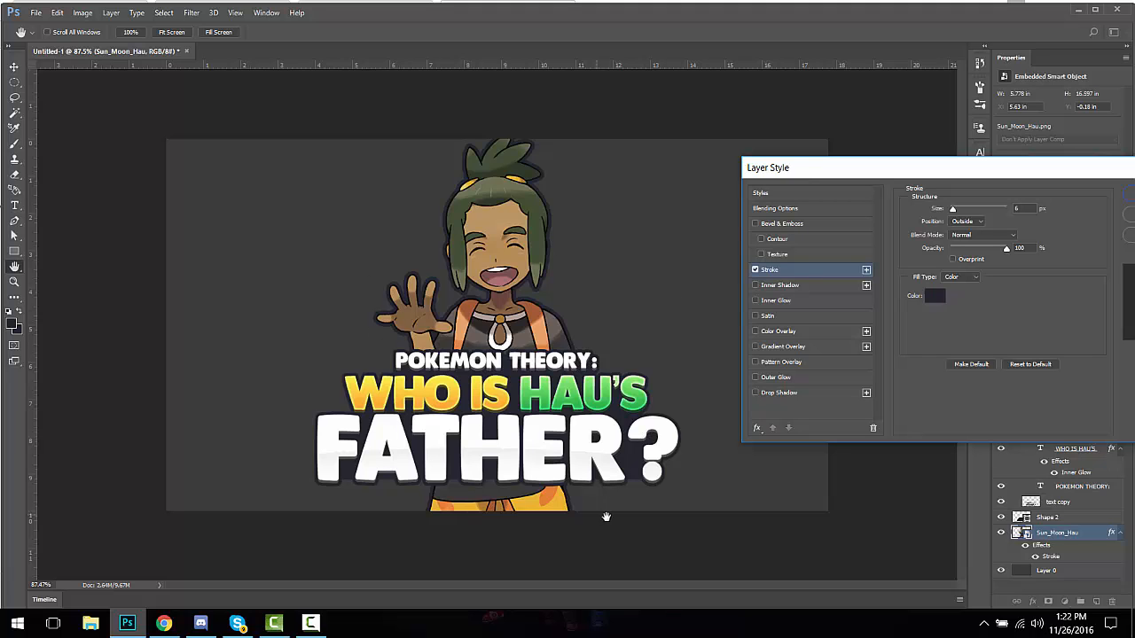
pyautogui.moveTo(909, 178); pyautogui.dragTo(623, 168)
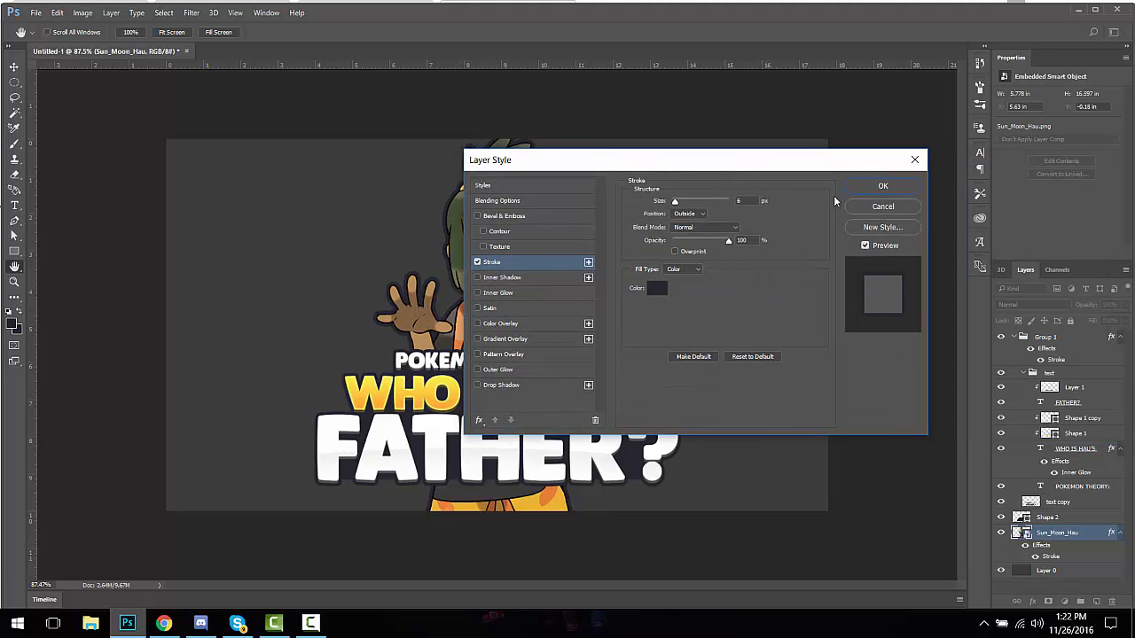
pyautogui.click(880, 185)
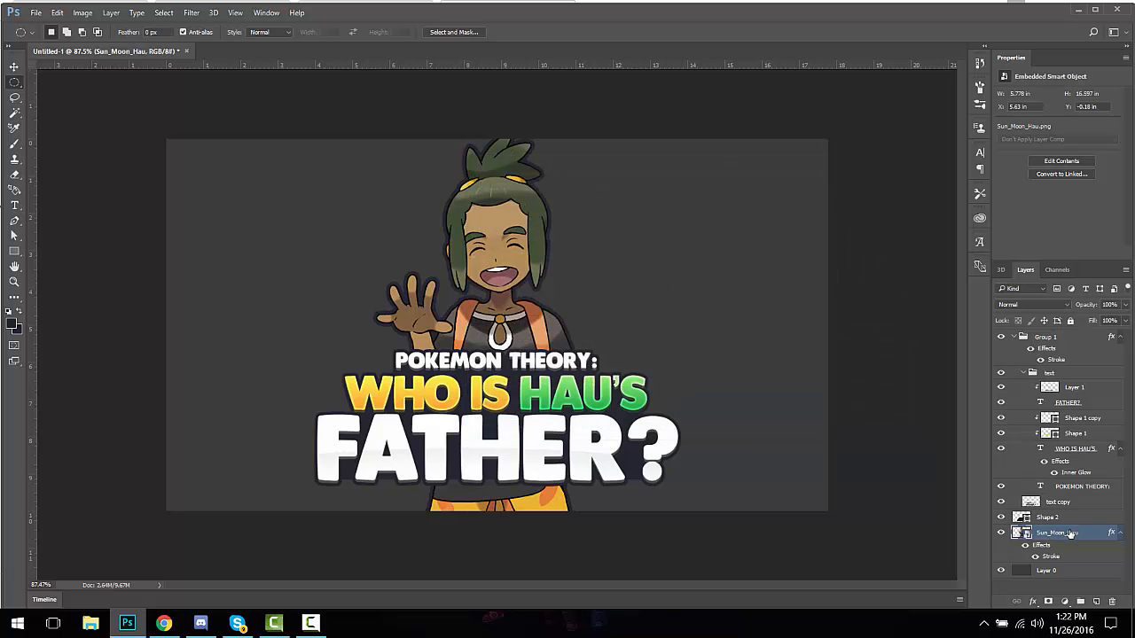
# Step: Duplicate the Sun_Moon_Hau layer and change the lower layer's outside stroke to 12 px in white (ffffff)
pyautogui.hotkey('ctrl', 'j')
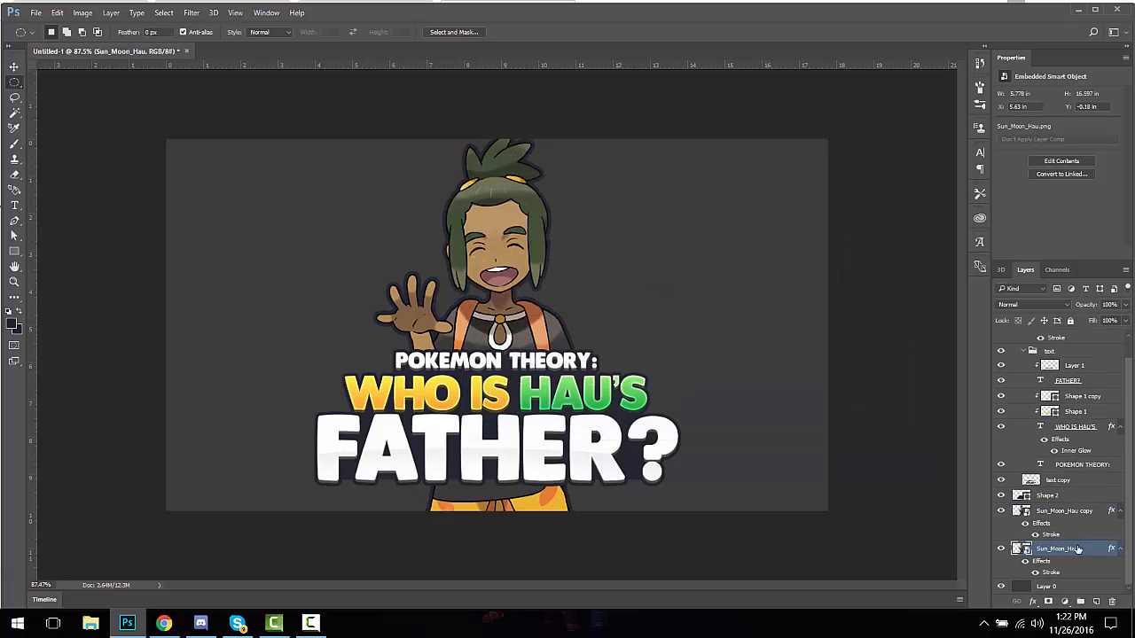
pyautogui.doubleClick(1097, 553)
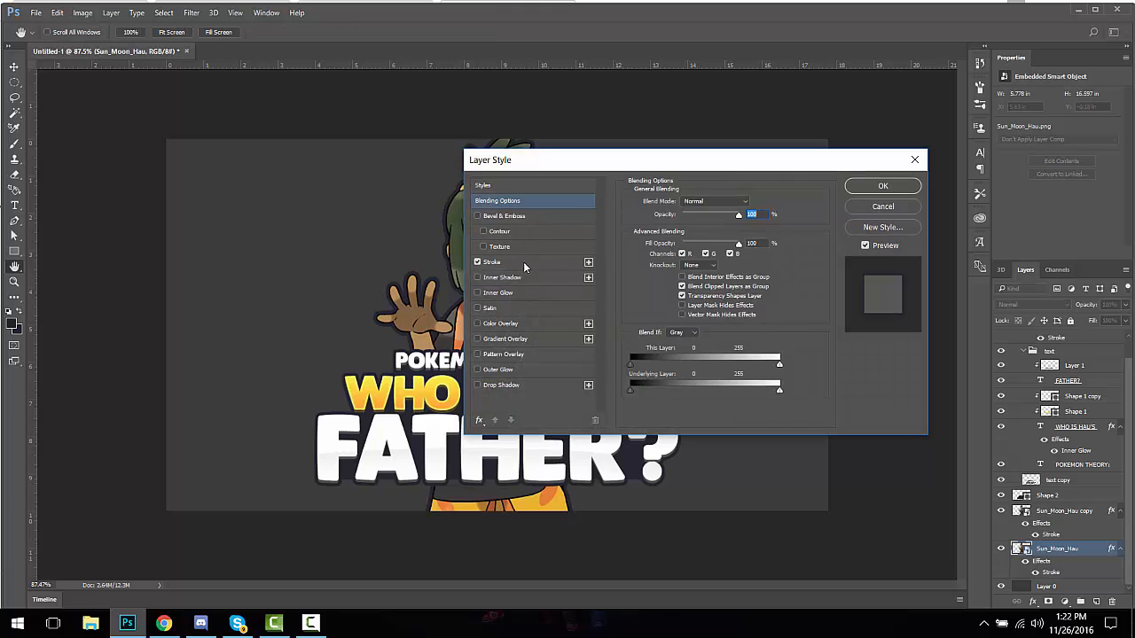
pyautogui.click(523, 263)
pyautogui.doubleClick(745, 202)
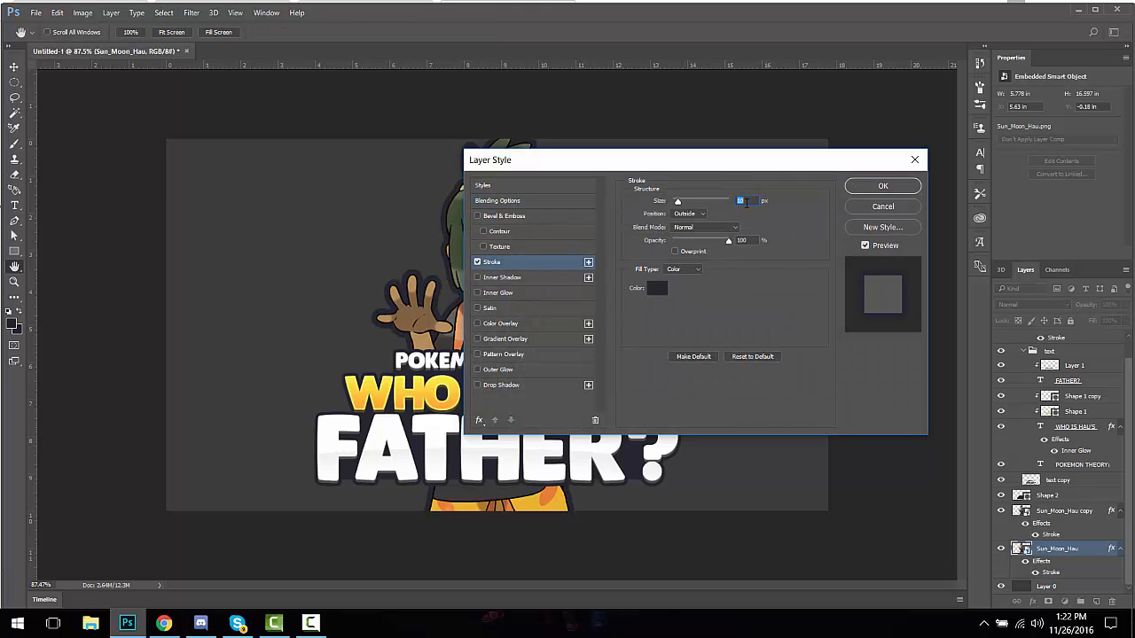
pyautogui.press('Up')
pyautogui.press('Up')
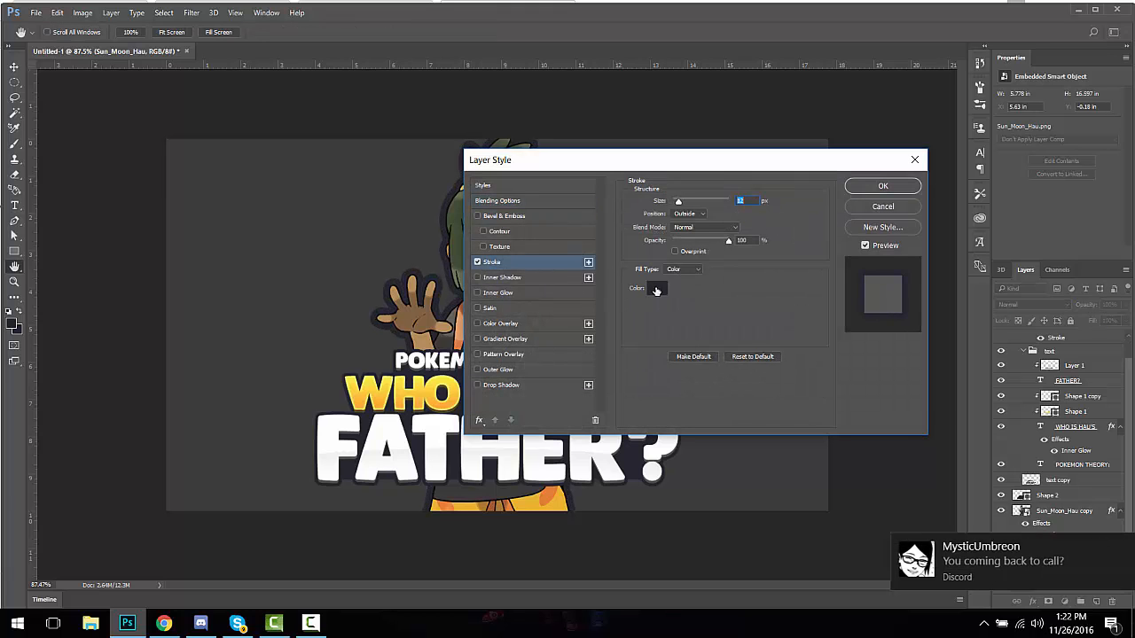
pyautogui.click(657, 289)
pyautogui.write('ffffff')
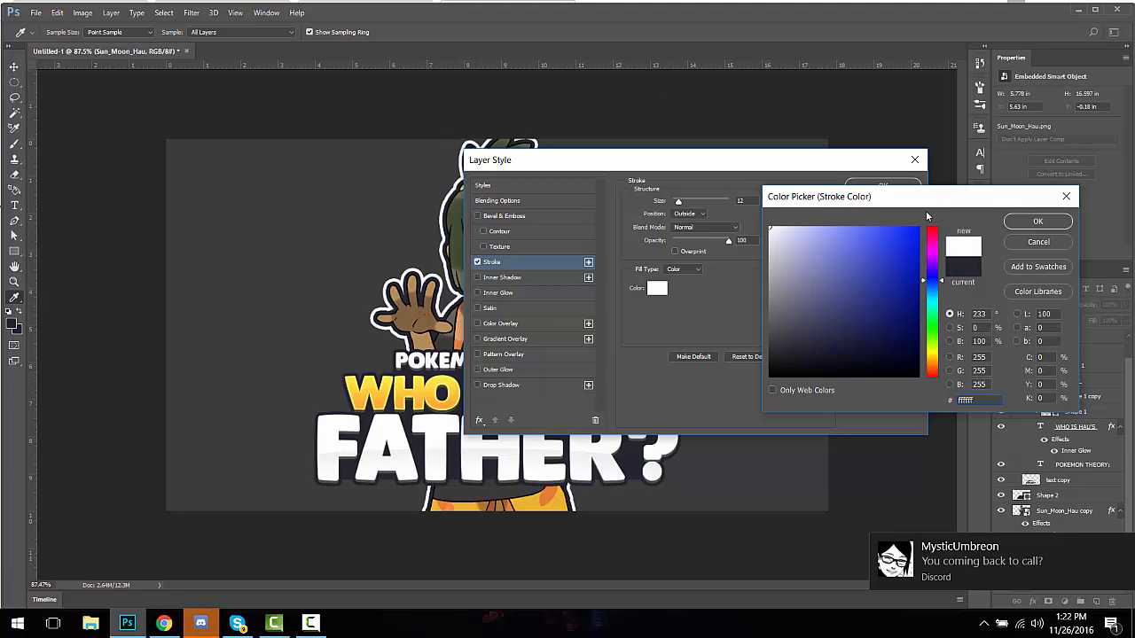
pyautogui.click(1010, 225)
pyautogui.click(883, 186)
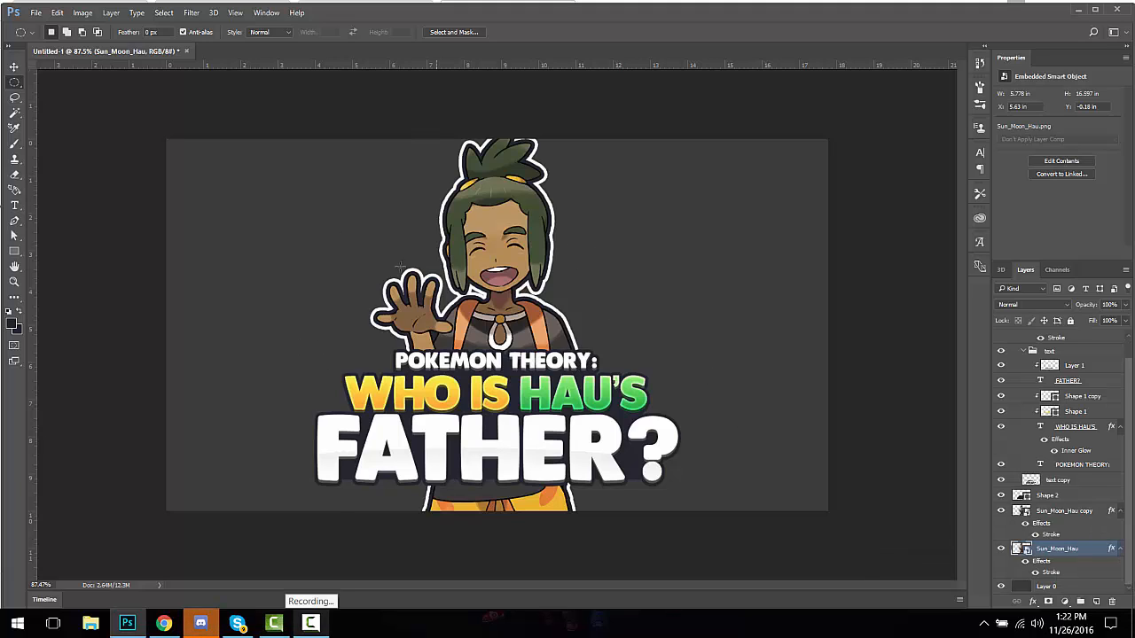
pyautogui.click(309, 623)
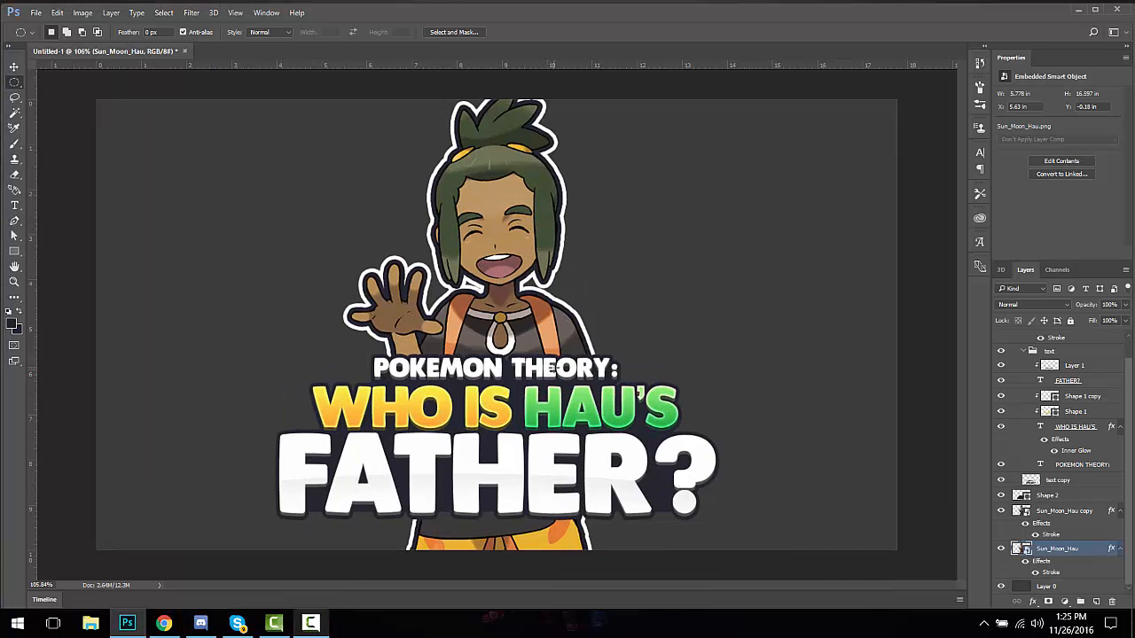
pyautogui.scroll(-5, 551, 368)
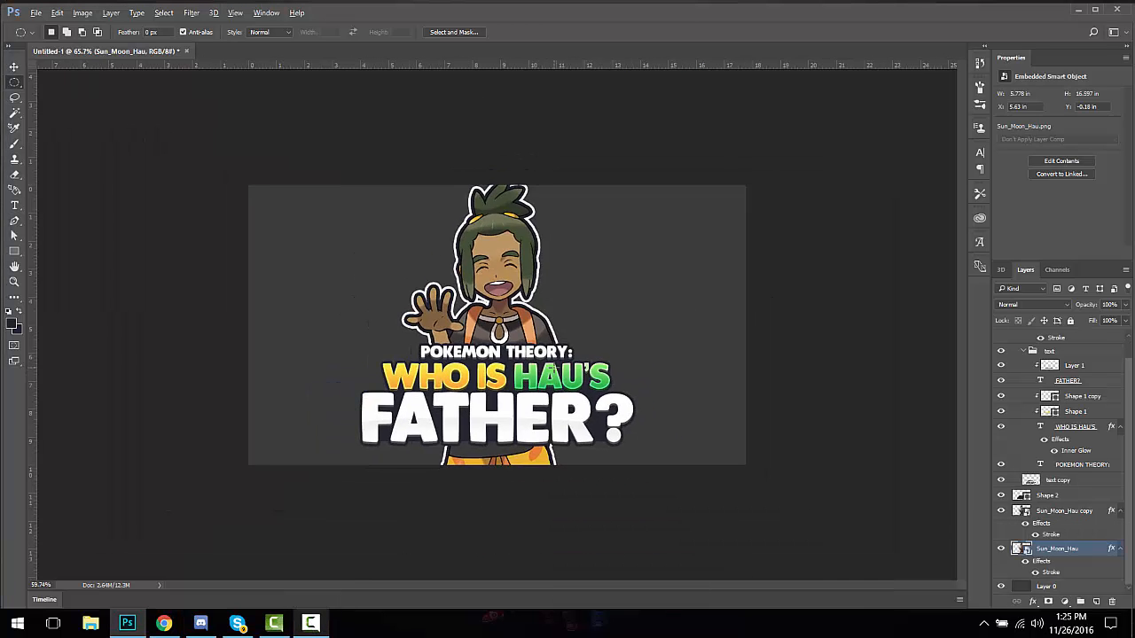
pyautogui.scroll(3, 551, 377)
pyautogui.scroll(-2, 552, 377)
pyautogui.scroll(3, 552, 377)
pyautogui.scroll(2, 552, 376)
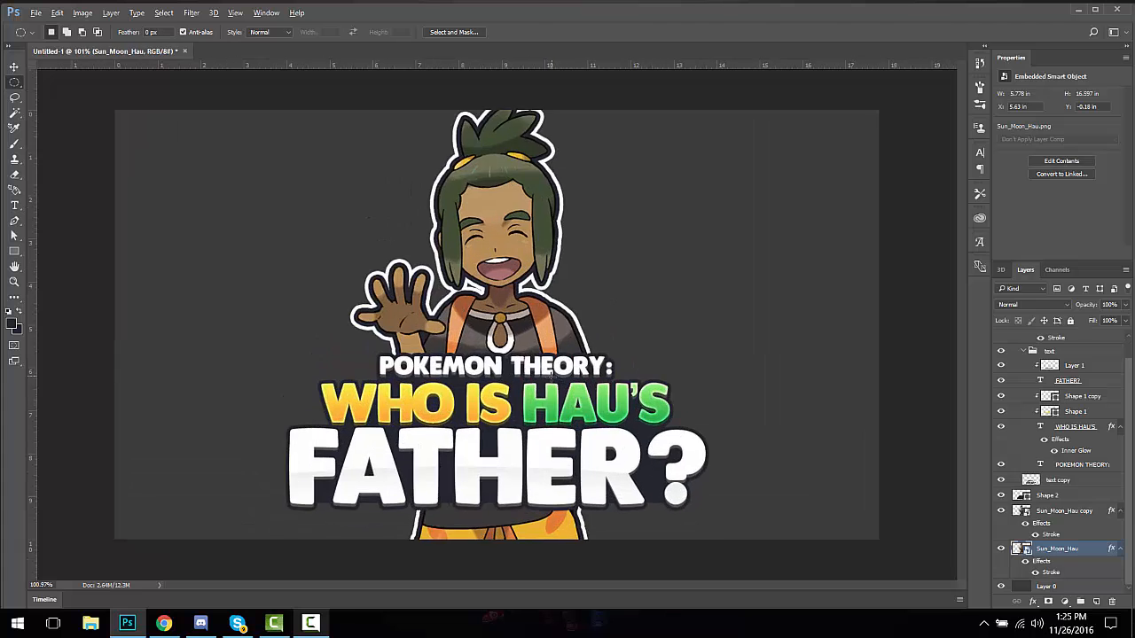
pyautogui.scroll(-3, 552, 377)
pyautogui.scroll(2, 551, 379)
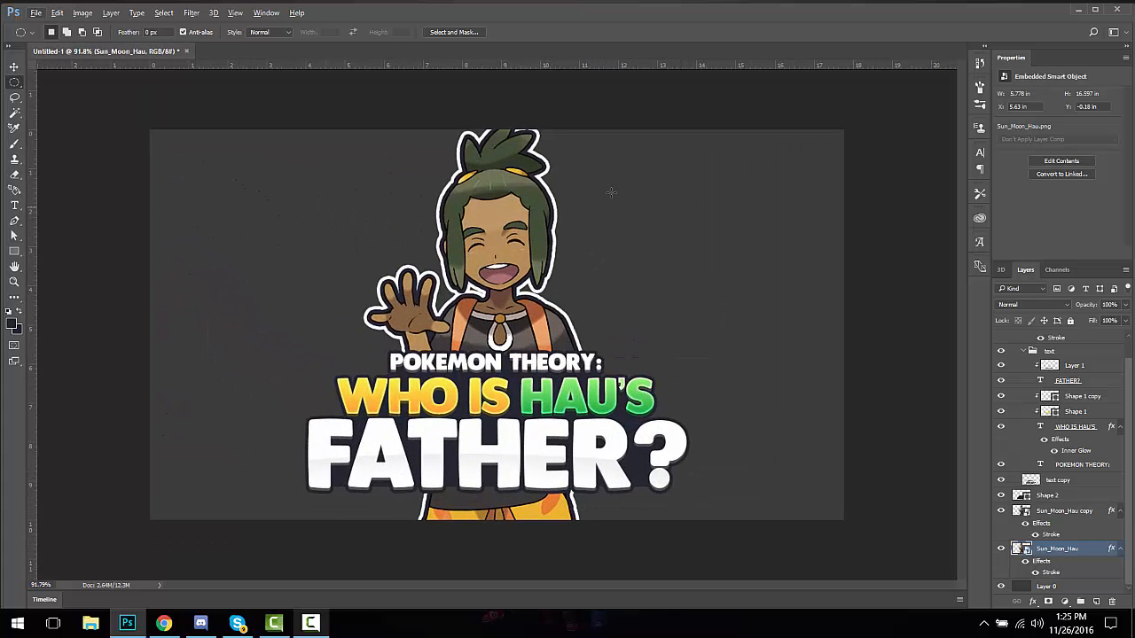
pyautogui.moveTo(113, 130); pyautogui.dragTo(910, 136)
pyautogui.hotkey('ctrl', 'd')
pyautogui.rightClick(16, 86)
pyautogui.click(45, 83)
pyautogui.moveTo(146, 128); pyautogui.dragTo(927, 154)
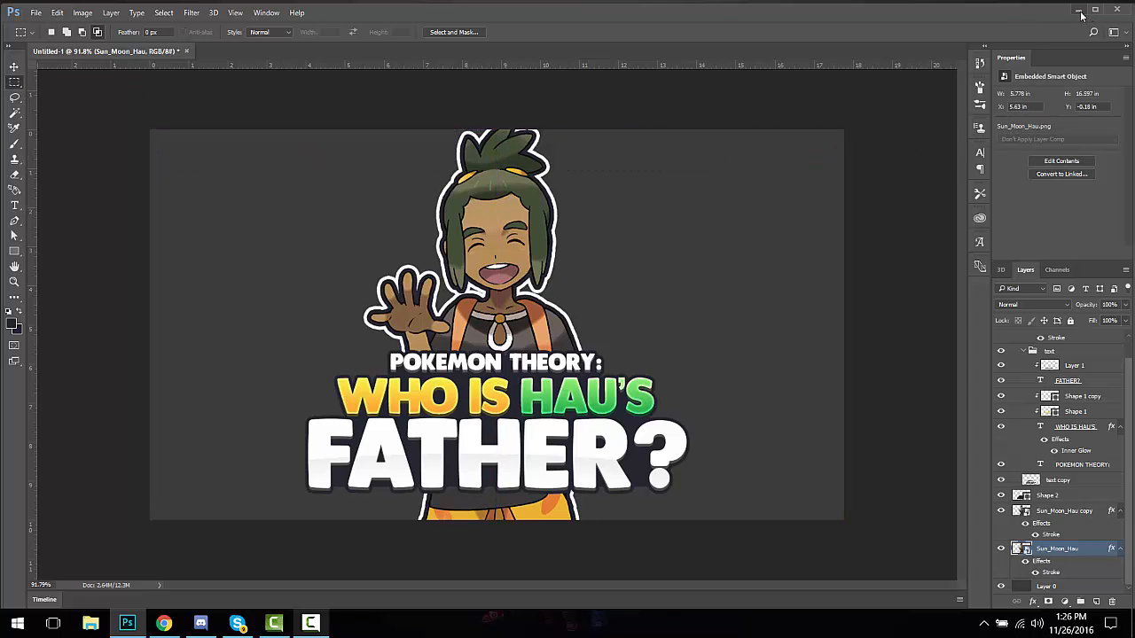
# Step: Place the downloaded HeartGold_SoulSilver_Bruno.png from Chrome into the thumbnail at the offered size, directly above the Sun_Moon_Hau layer
pyautogui.click(158, 625)
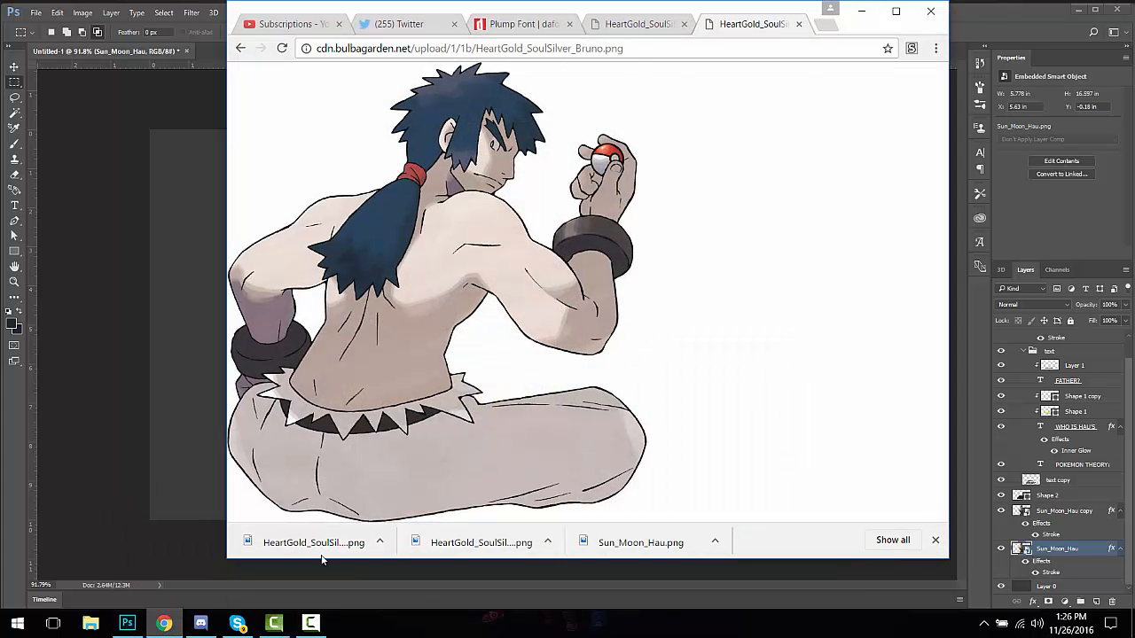
pyautogui.moveTo(322, 559); pyautogui.dragTo(197, 421)
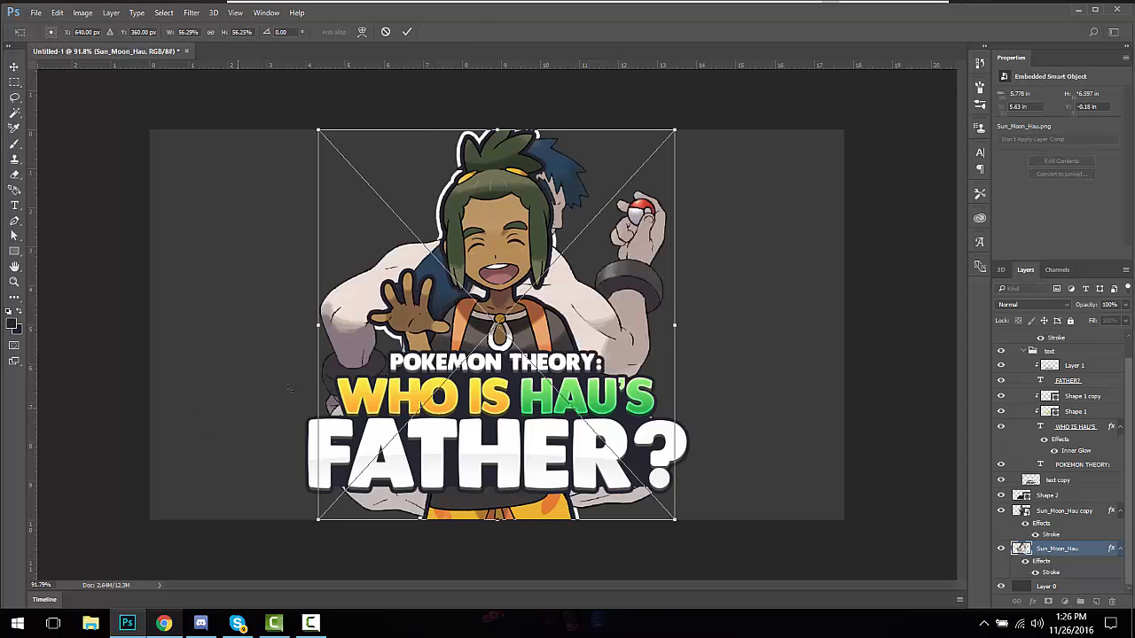
pyautogui.press('Return')
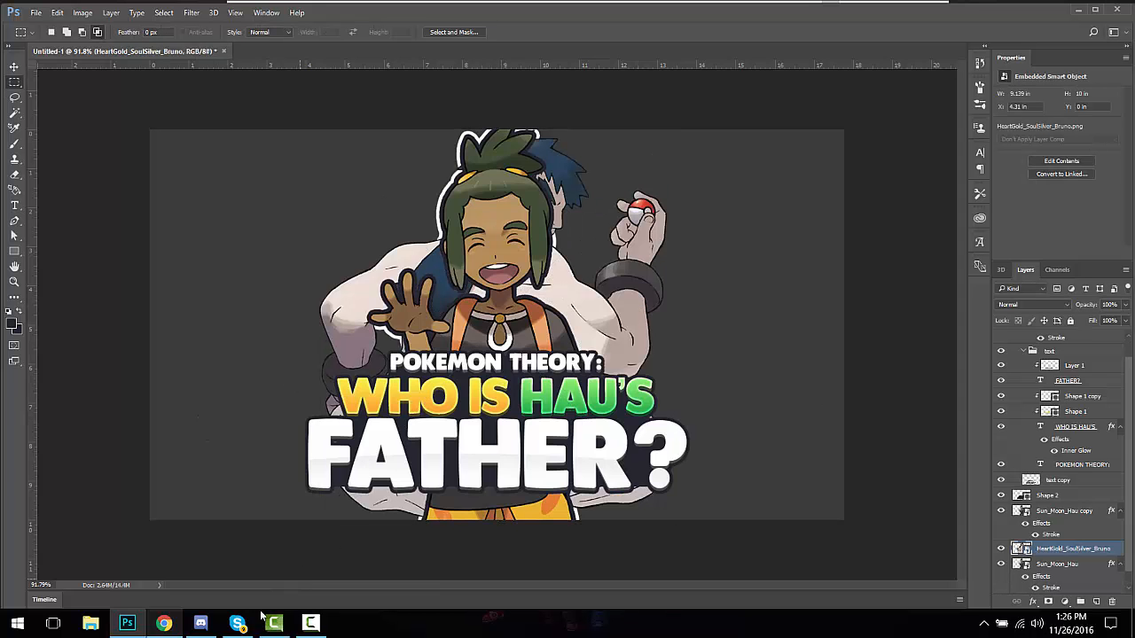
# Step: Place the downloaded HeartGold_SoulSilver_Chuck image from Chrome into the thumbnail and move it against the canvas's left edge
pyautogui.click(200, 623)
pyautogui.click(164, 624)
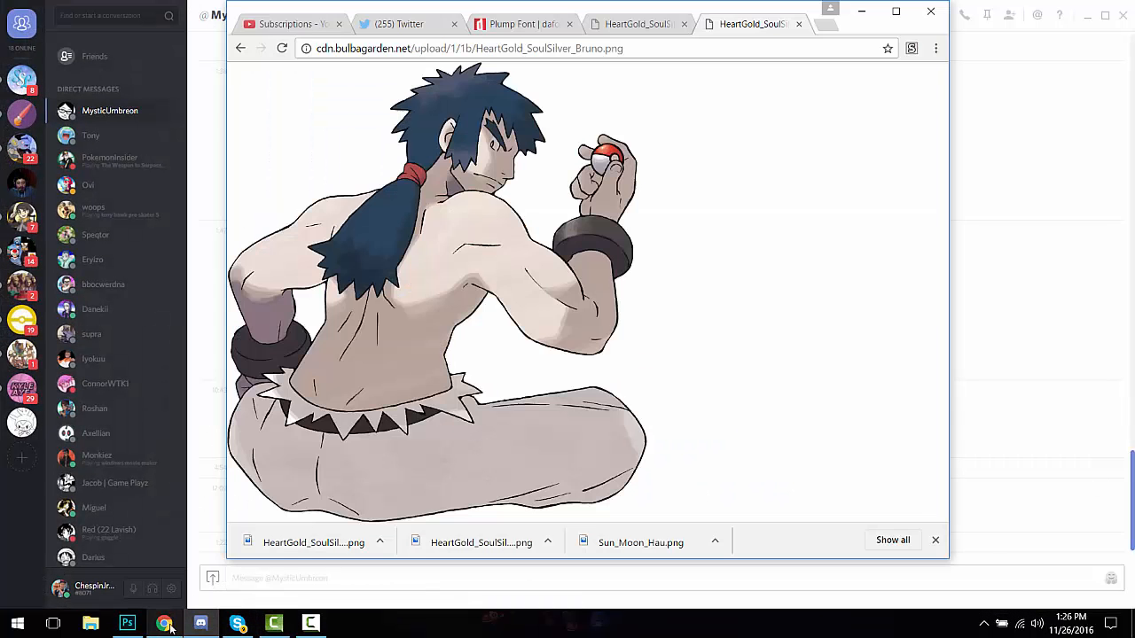
pyautogui.moveTo(475, 548); pyautogui.dragTo(476, 435)
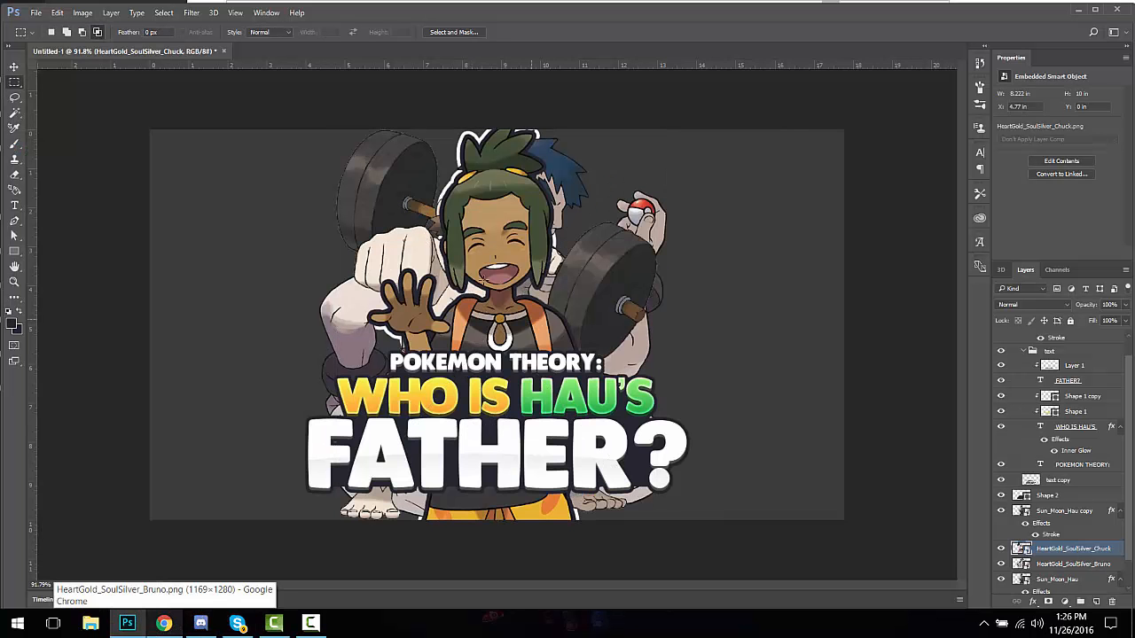
pyautogui.press('Return')
pyautogui.moveTo(415, 168); pyautogui.dragTo(308, 184)
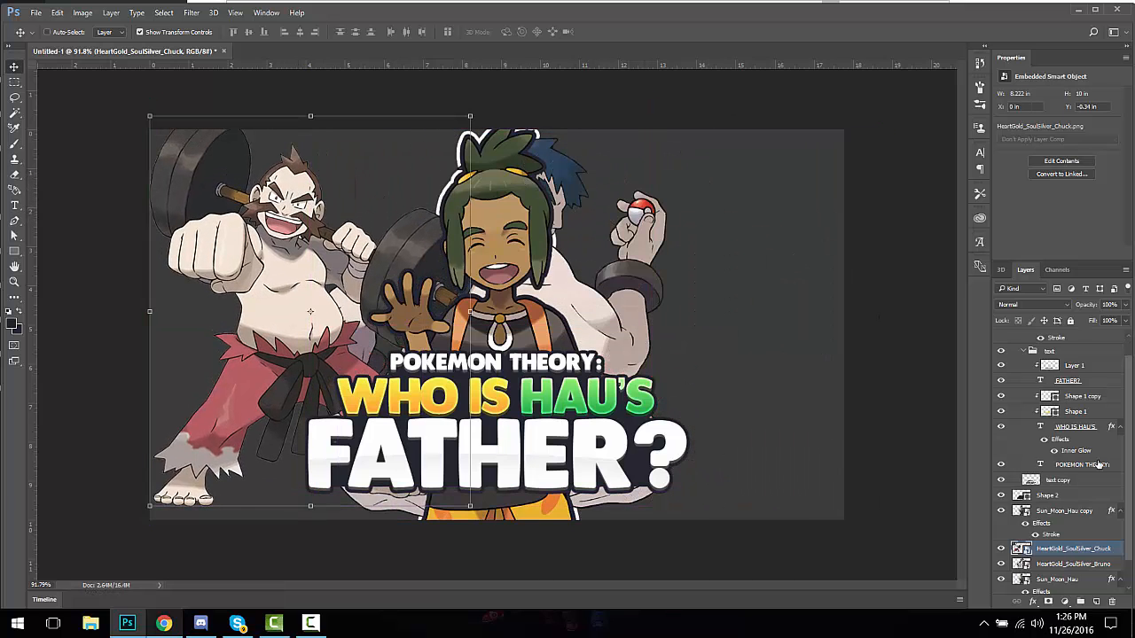
# Step: Move the HeartGold_SoulSilver_Bruno artwork to the right side of the canvas and snap it to the canvas's top edge
pyautogui.click(1072, 564)
pyautogui.moveTo(587, 312); pyautogui.dragTo(766, 315)
pyautogui.scroll(-6, 764, 316)
pyautogui.scroll(5, 727, 337)
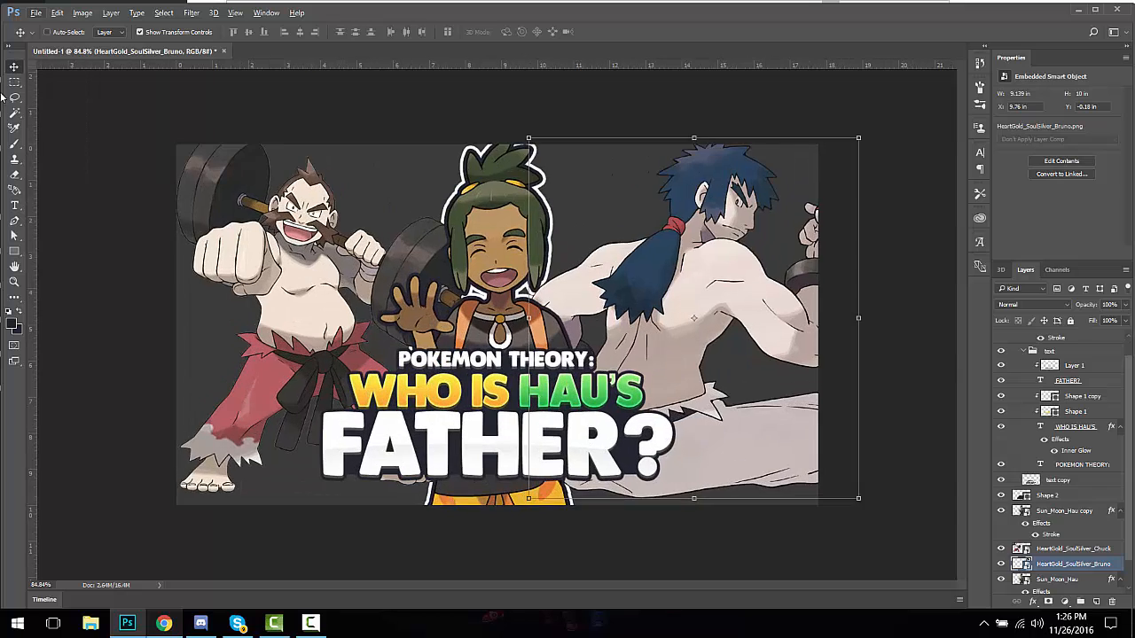
pyautogui.click(14, 83)
pyautogui.scroll(-3, 443, 275)
pyautogui.scroll(5, 355, 230)
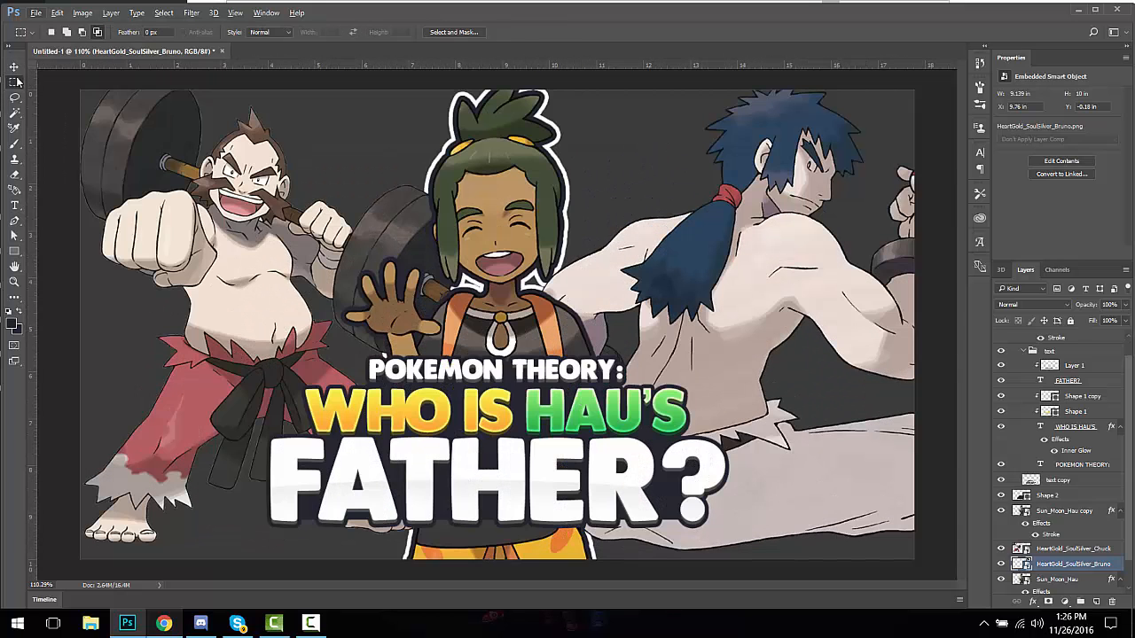
pyautogui.press('v')
pyautogui.moveTo(303, 189)
pyautogui.mouseDown()
pyautogui.moveTo(332, 194)
pyautogui.moveTo(303, 198)
pyautogui.mouseUp()
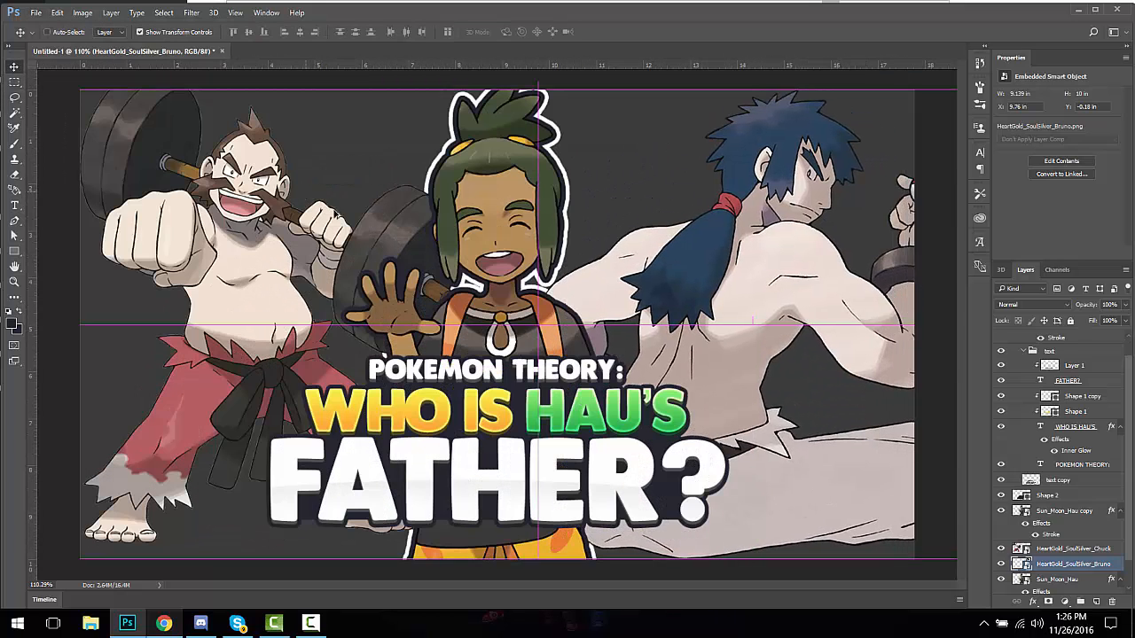
# Step: Scale the Bruno artwork down to about 7.33 by 8.03 in and shift it against the canvas's right edge
pyautogui.scroll(-5, 663, 350)
pyautogui.scroll(-2, 665, 351)
pyautogui.moveTo(700, 426); pyautogui.dragTo(663, 385)
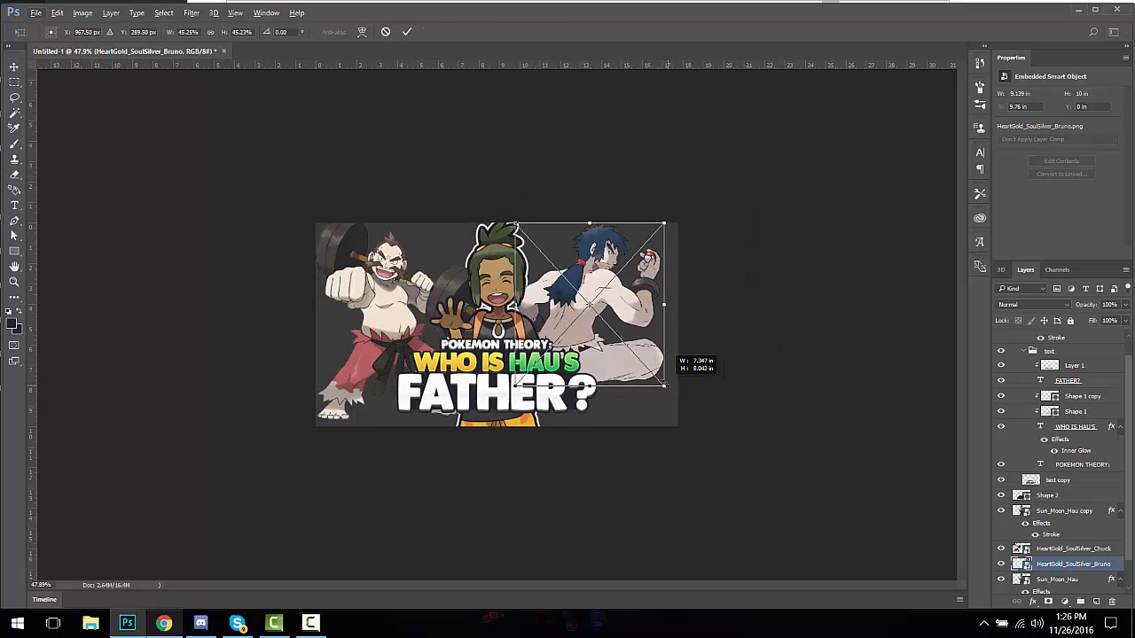
pyautogui.moveTo(603, 353); pyautogui.dragTo(620, 362)
pyautogui.press('Return')
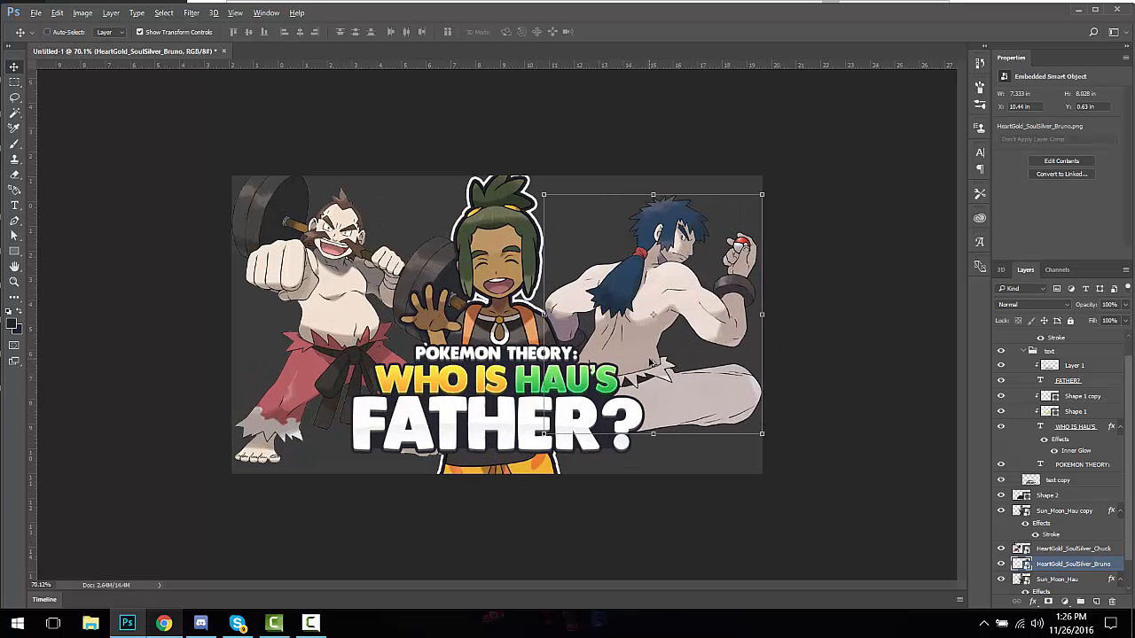
pyautogui.scroll(3, 620, 361)
# Step: Rasterize the HeartGold_SoulSilver_Bruno and HeartGold_SoulSilver_Chuck smart object layers
pyautogui.rightClick(1046, 555)
pyautogui.click(1047, 564)
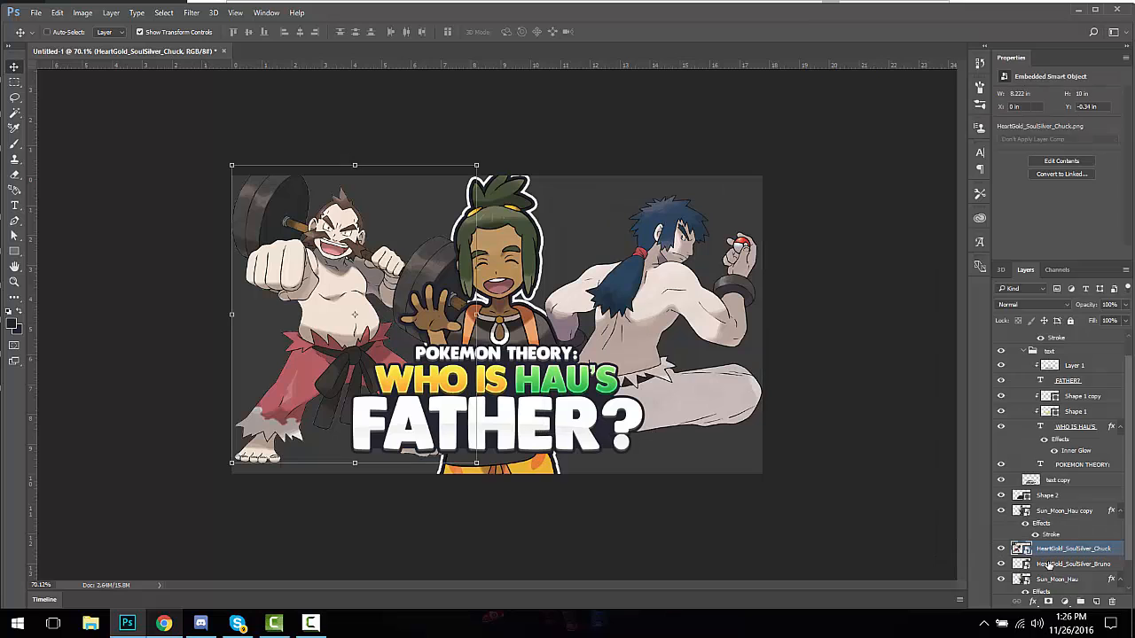
pyautogui.rightClick(1047, 563)
pyautogui.click(868, 280)
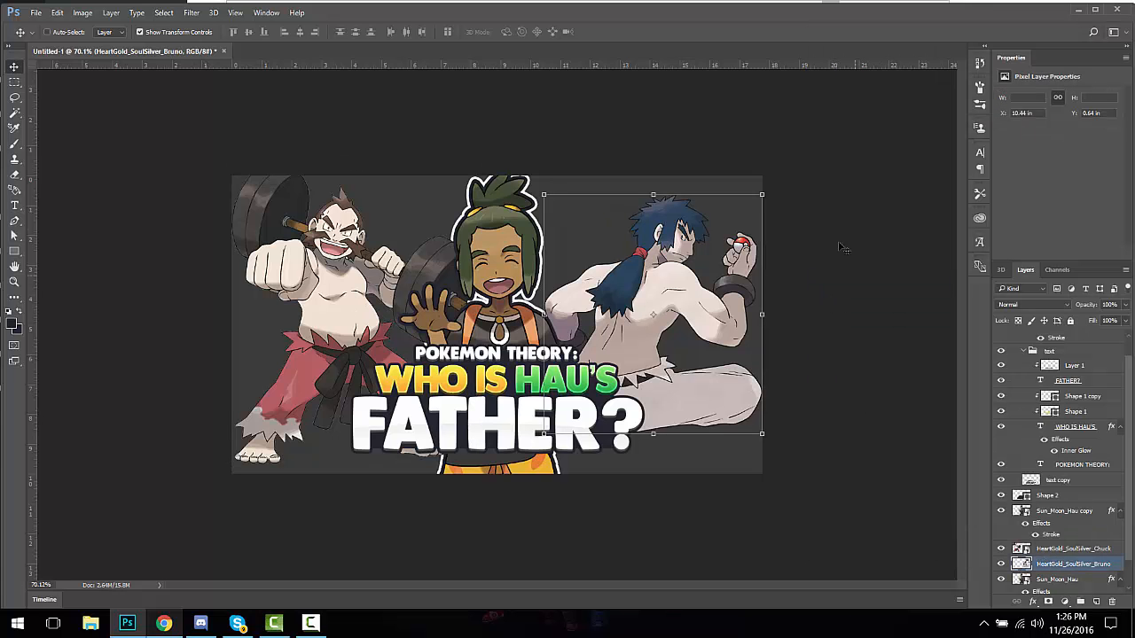
pyautogui.click(1046, 549)
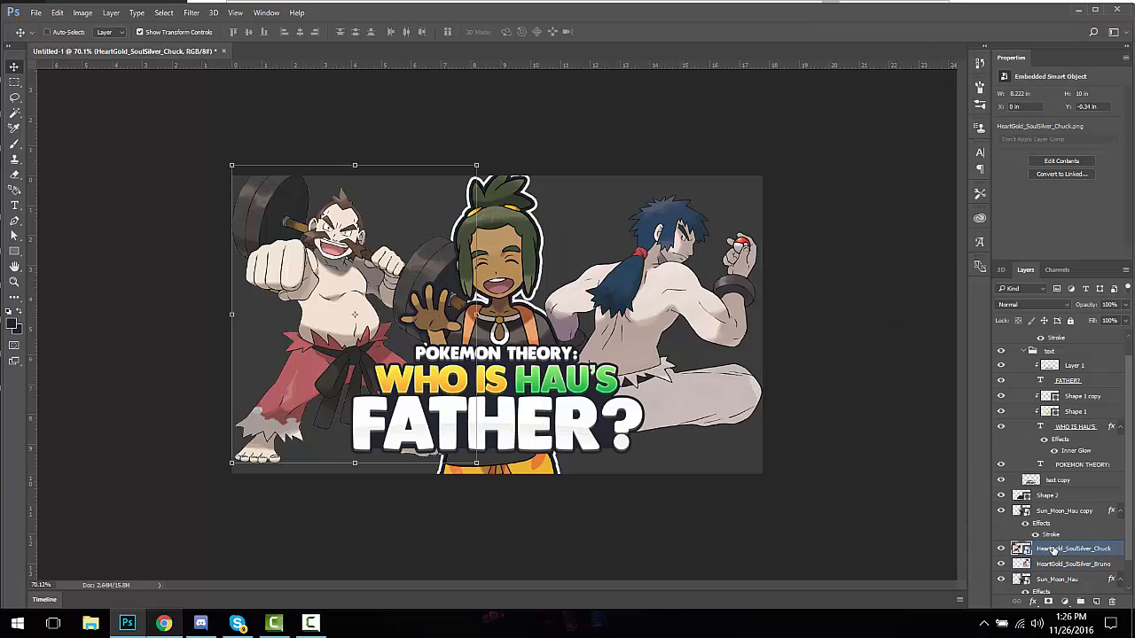
pyautogui.rightClick(1046, 549)
pyautogui.click(876, 270)
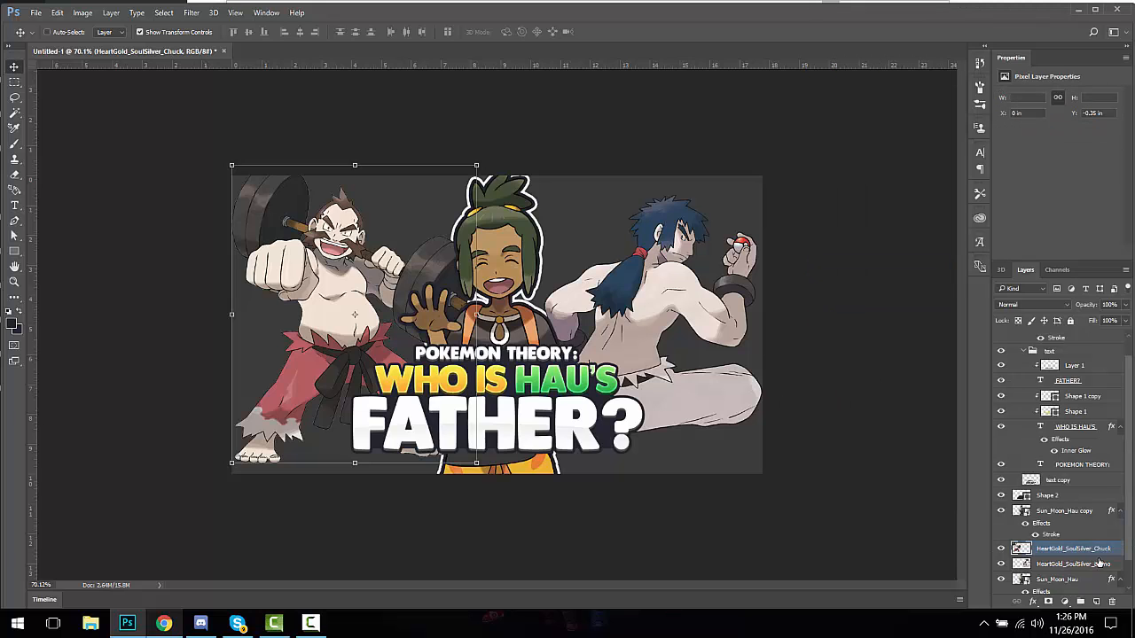
pyautogui.click(1070, 564)
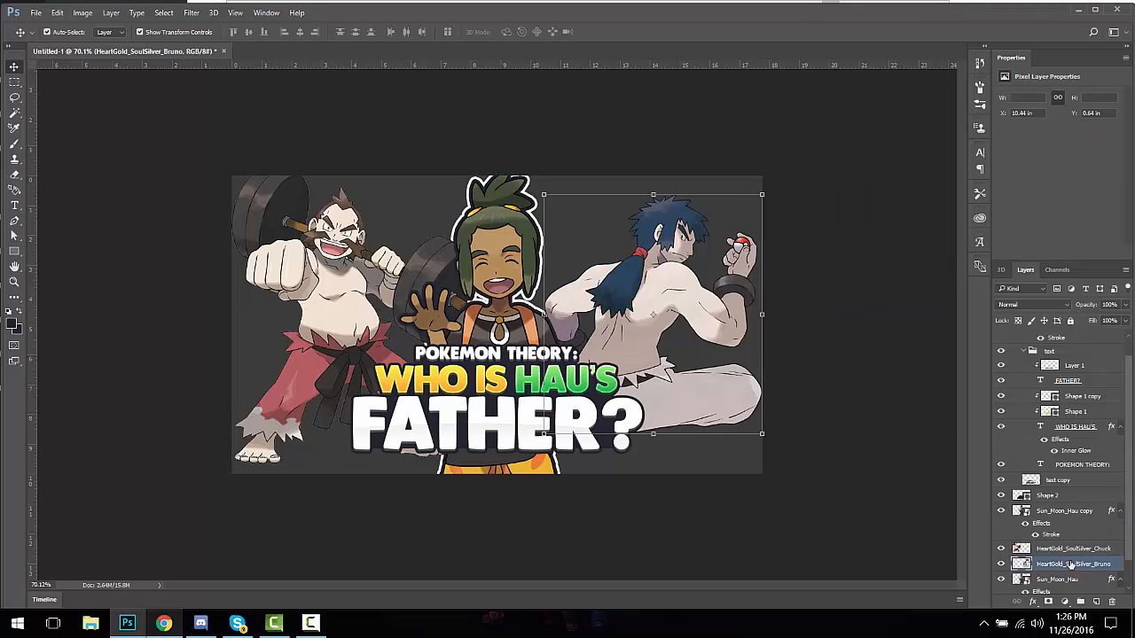
pyautogui.hotkey('ctrl', 'u')
pyautogui.moveTo(889, 188); pyautogui.dragTo(806, 175)
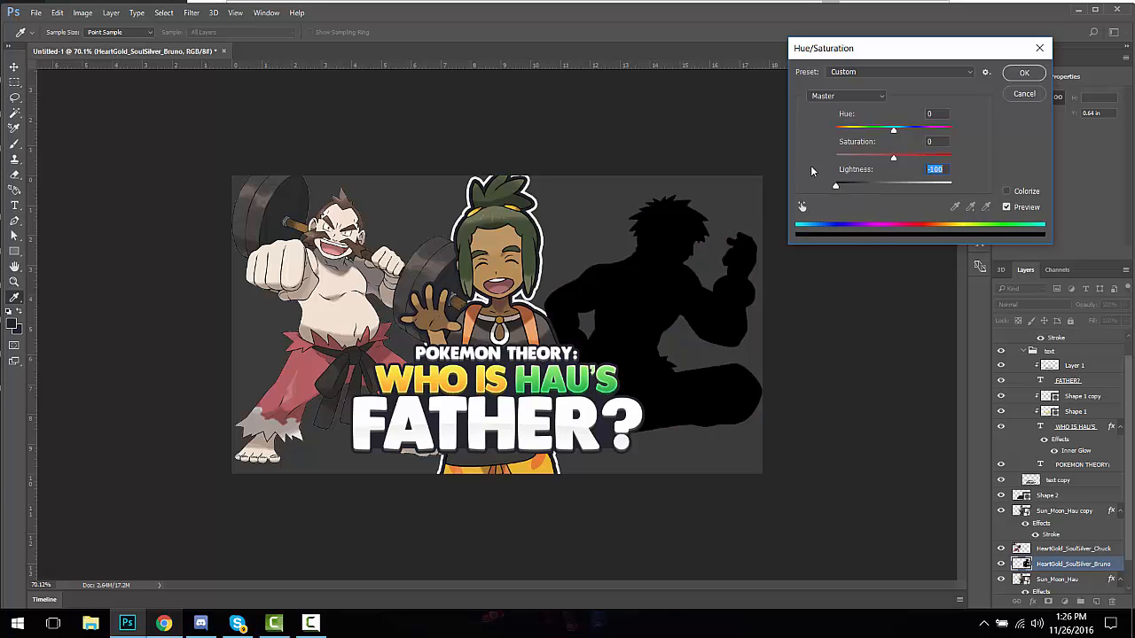
pyautogui.click(1024, 94)
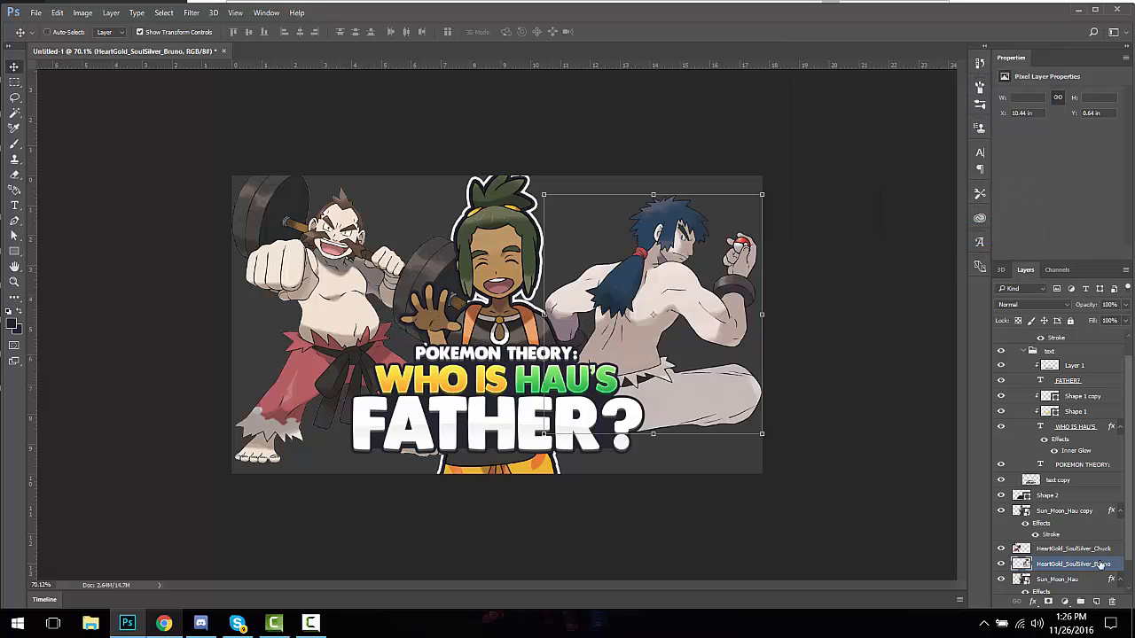
pyautogui.moveTo(601, 160); pyautogui.dragTo(862, 179)
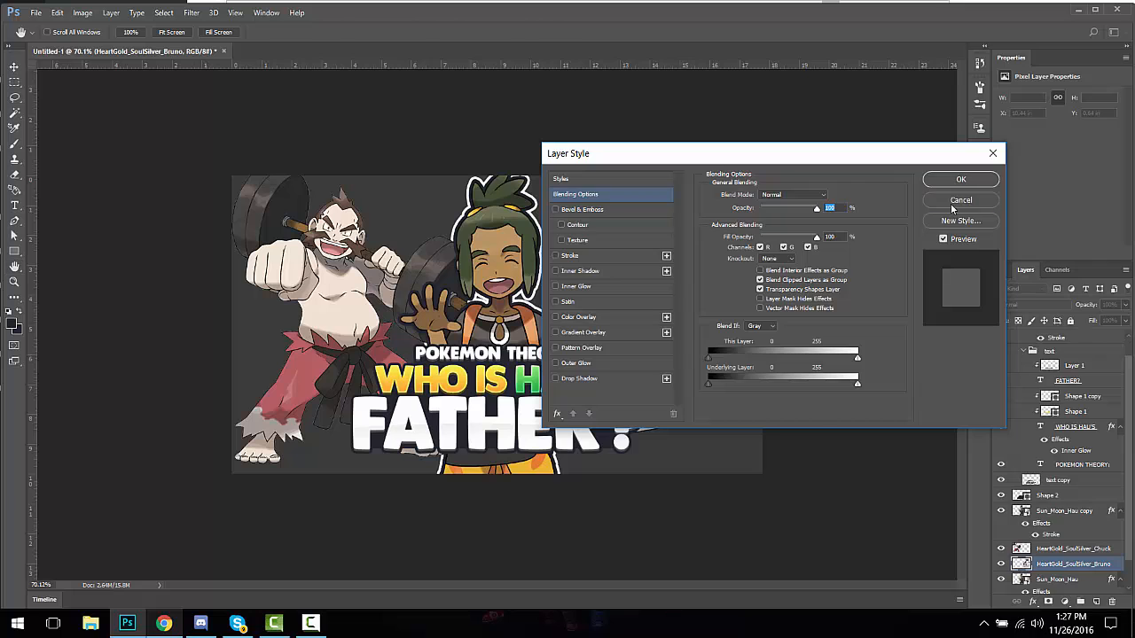
pyautogui.click(951, 203)
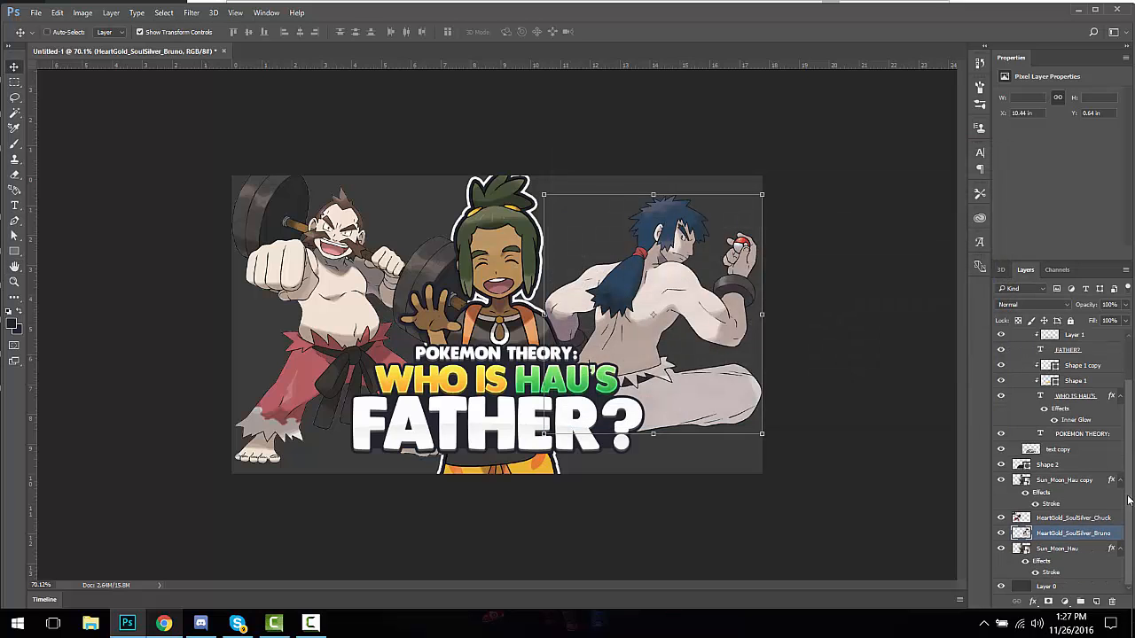
# Step: Apply a Color Overlay in dark navy #252630 to the HeartGold_SoulSilver_Bruno layer, sampling the color from the title's backing
pyautogui.doubleClick(1118, 535)
pyautogui.moveTo(713, 158); pyautogui.dragTo(968, 144)
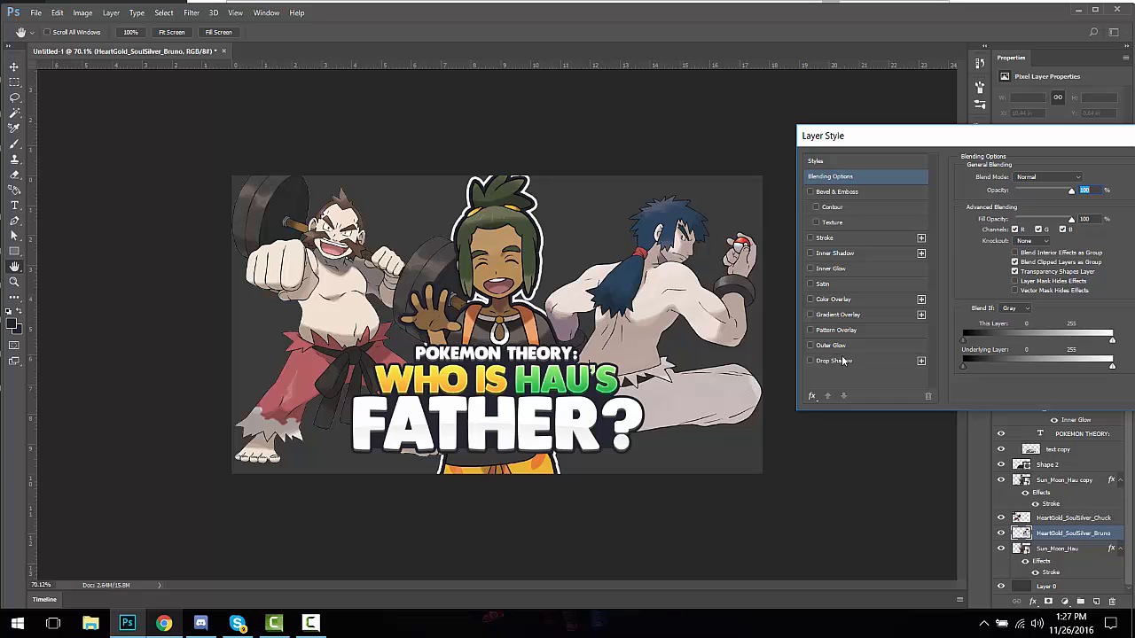
pyautogui.click(864, 300)
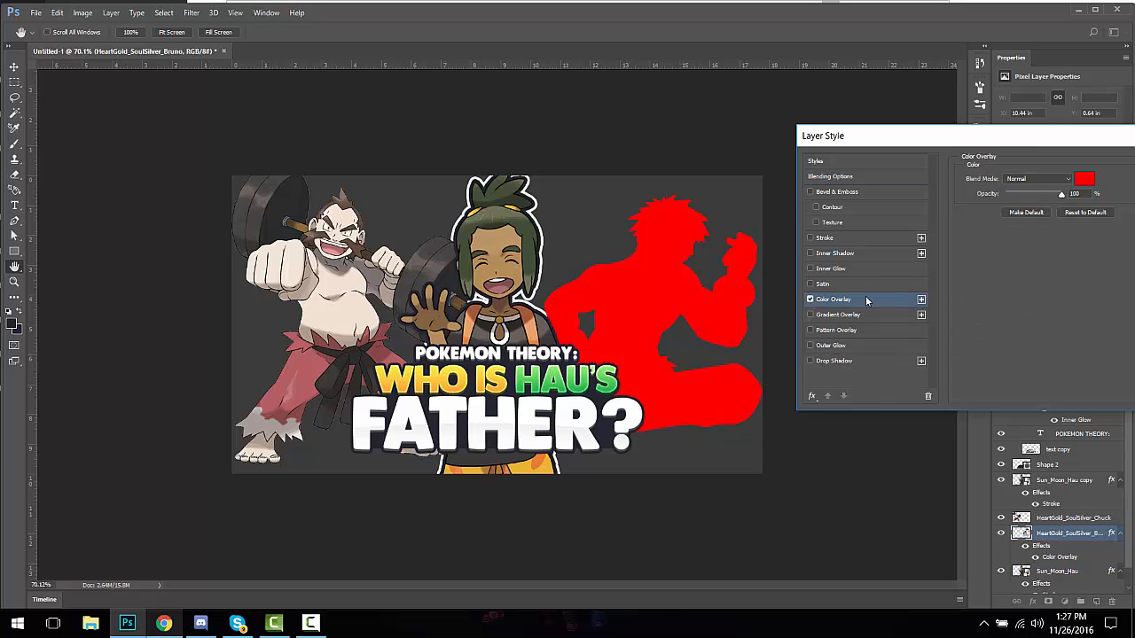
pyautogui.click(1083, 180)
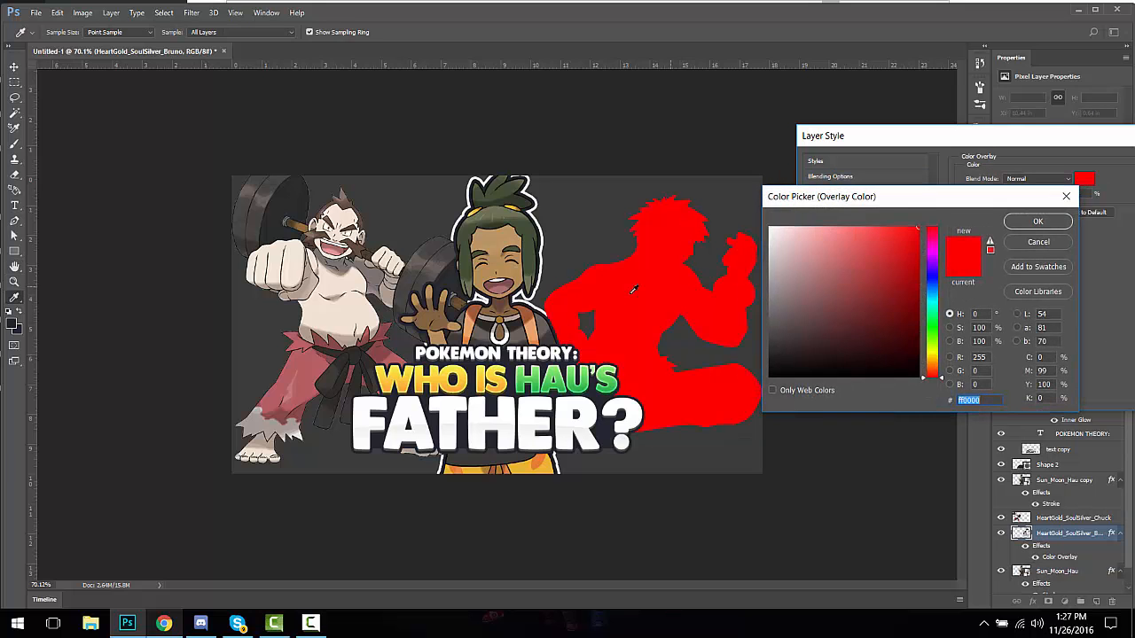
pyautogui.click(613, 394)
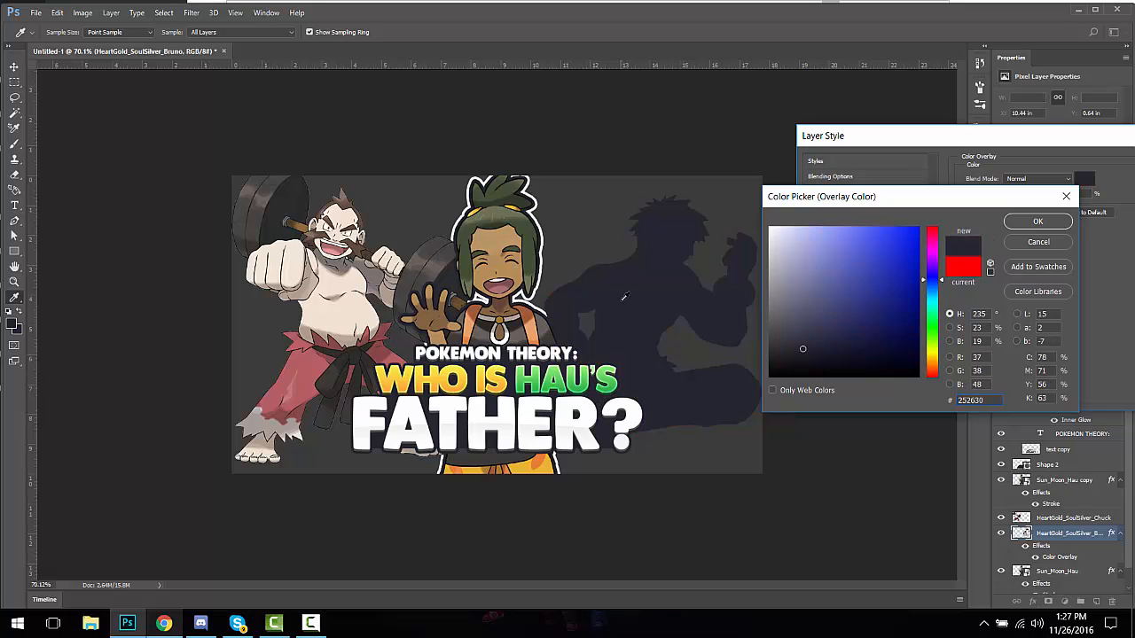
pyautogui.moveTo(966, 197); pyautogui.dragTo(685, 190)
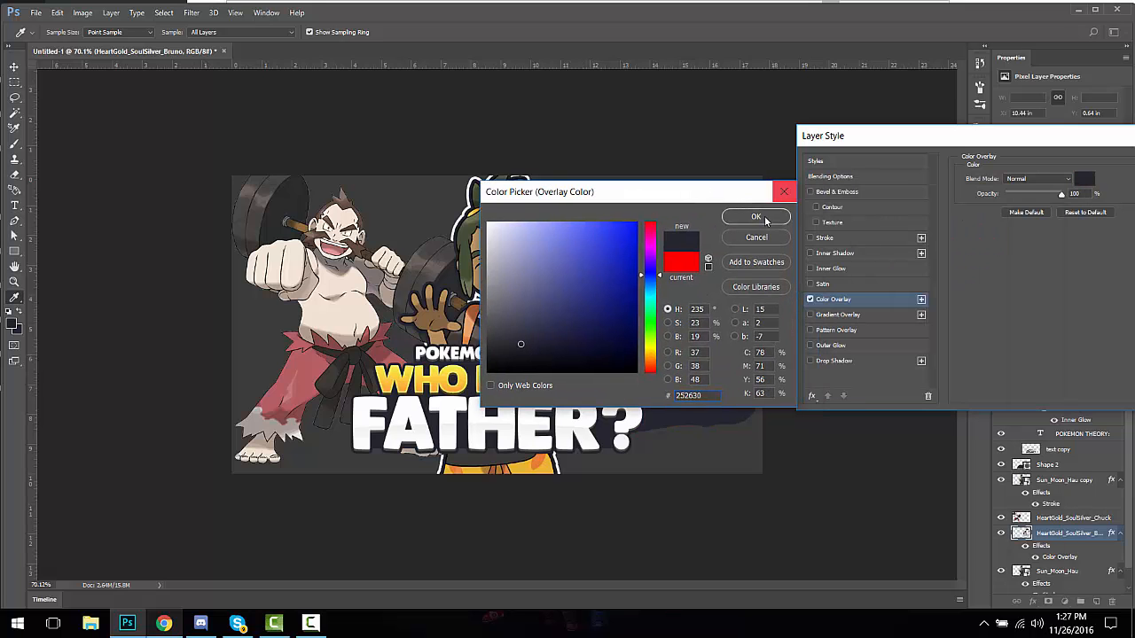
pyautogui.click(784, 190)
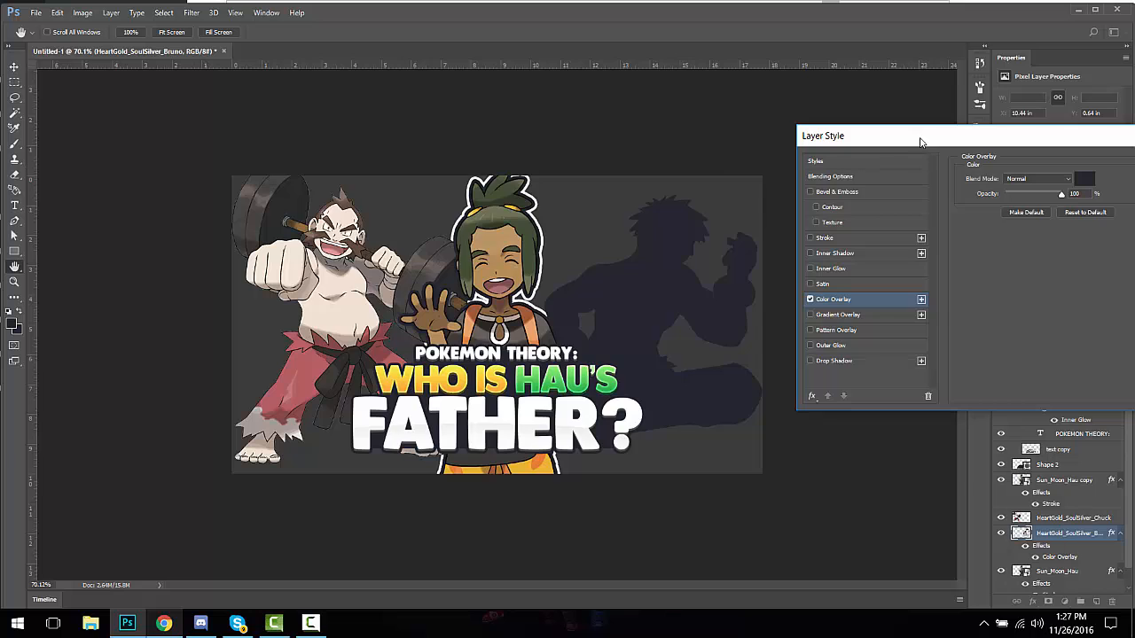
pyautogui.moveTo(917, 139); pyautogui.dragTo(441, 183)
pyautogui.click(717, 207)
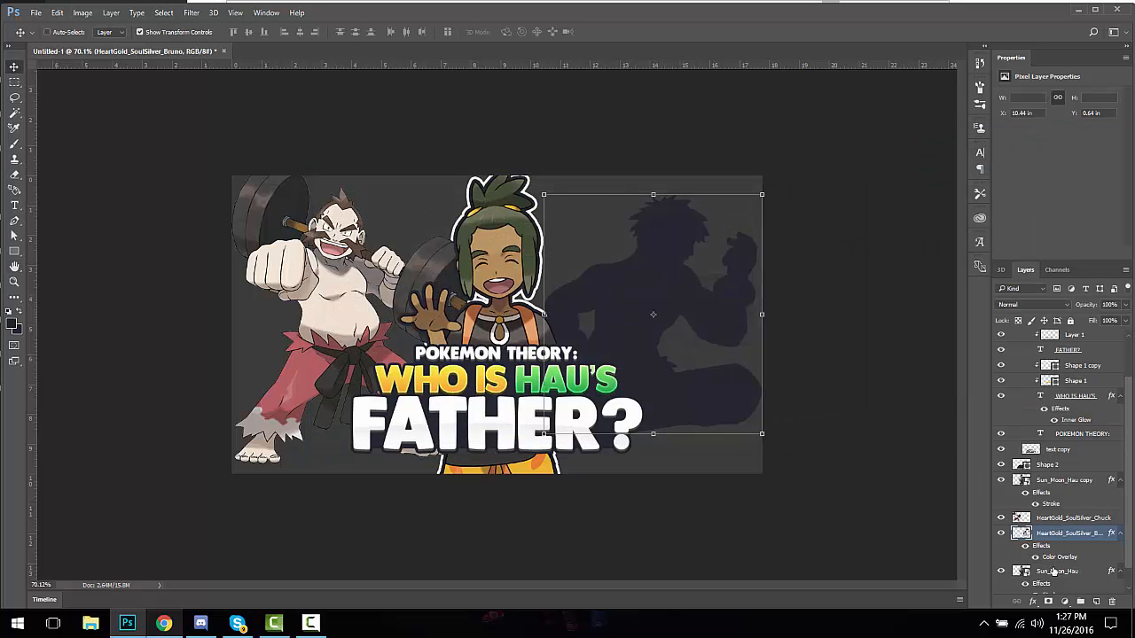
# Step: Scale the HeartGold_SoulSilver_Chuck artwork down to about 88% and shift it slightly toward Hau
pyautogui.click(1053, 571)
pyautogui.click(1058, 512)
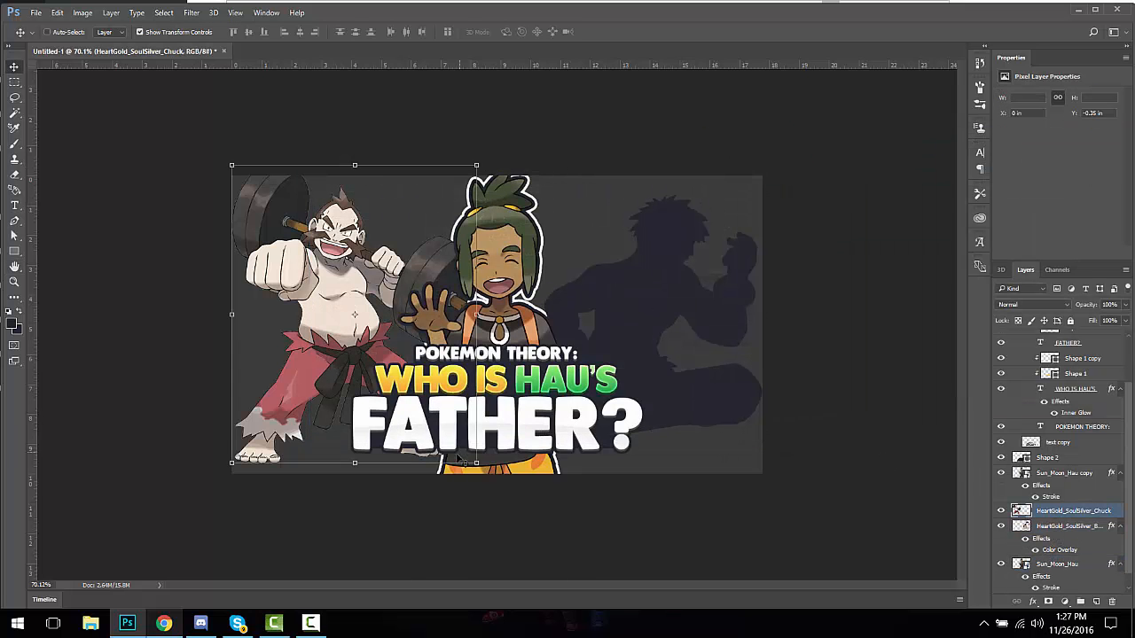
pyautogui.hotkey('ctrl', 't')
pyautogui.moveTo(470, 454); pyautogui.dragTo(447, 427)
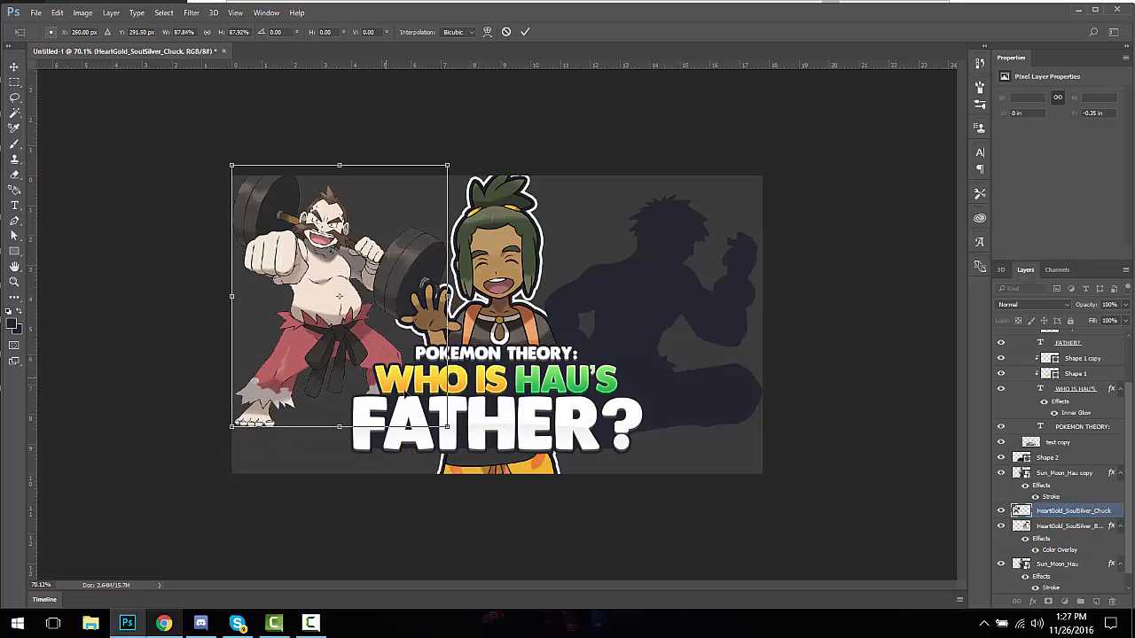
pyautogui.moveTo(388, 379); pyautogui.dragTo(411, 395)
pyautogui.press('Return')
# Step: Flip the Chuck artwork horizontally and move it against the canvas's left edge
pyautogui.click(81, 13)
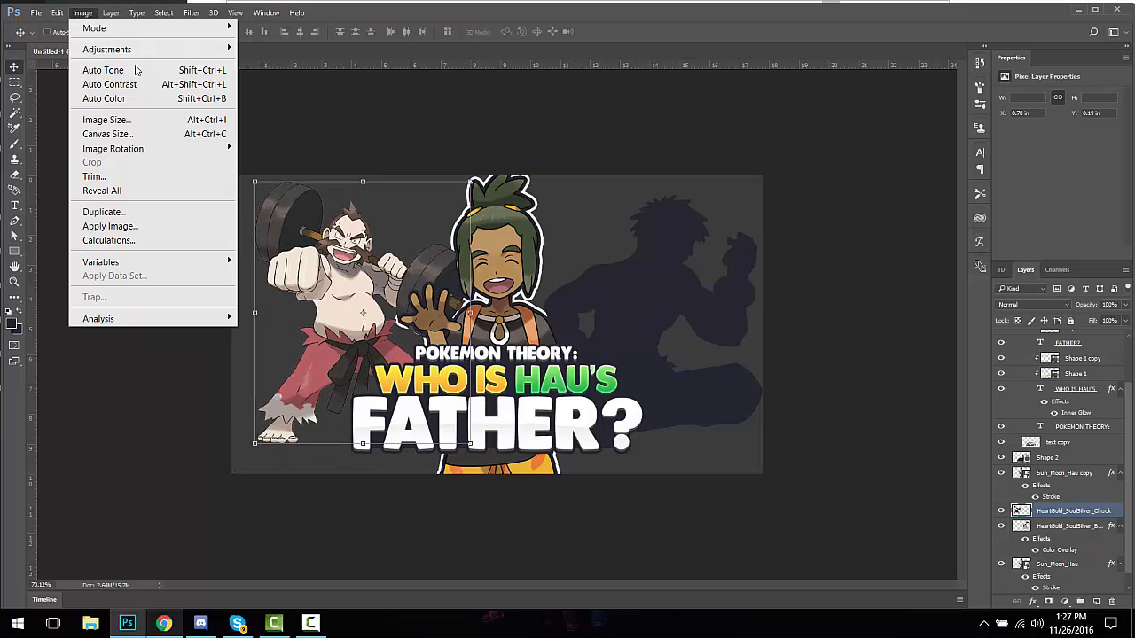
pyautogui.click(57, 13)
pyautogui.moveTo(182, 333)
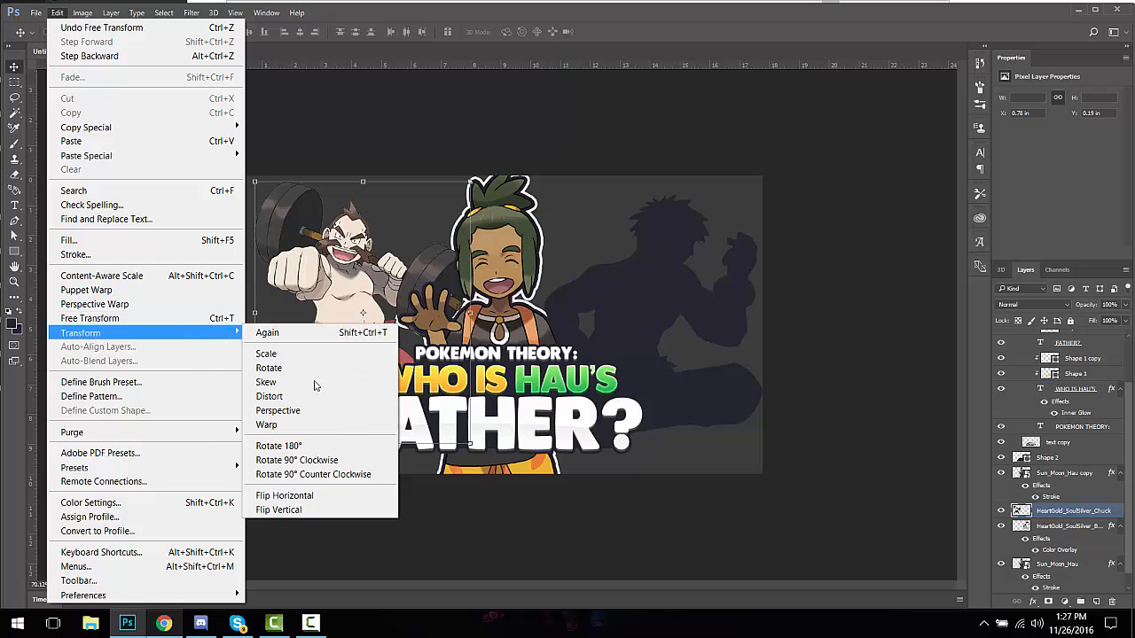
pyautogui.click(310, 496)
pyautogui.moveTo(390, 342); pyautogui.dragTo(367, 343)
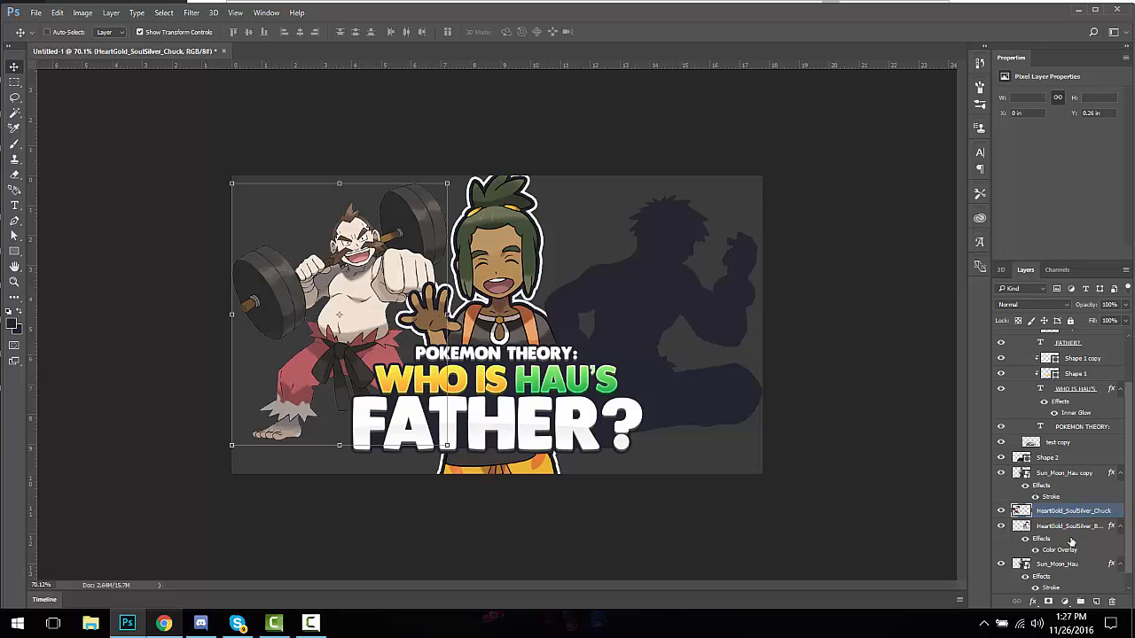
# Step: Apply the same dark navy Color Overlay to the HeartGold_SoulSilver_Chuck layer
pyautogui.doubleClick(1113, 511)
pyautogui.press('Return')
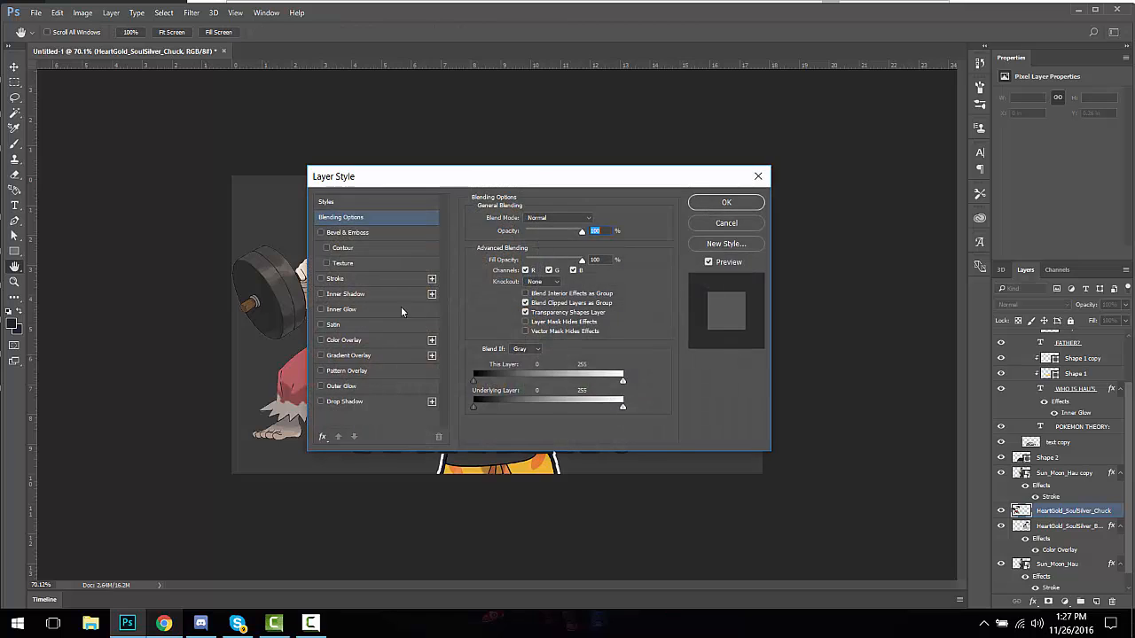
pyautogui.moveTo(546, 180); pyautogui.dragTo(628, 208)
pyautogui.click(802, 393)
pyautogui.click(849, 232)
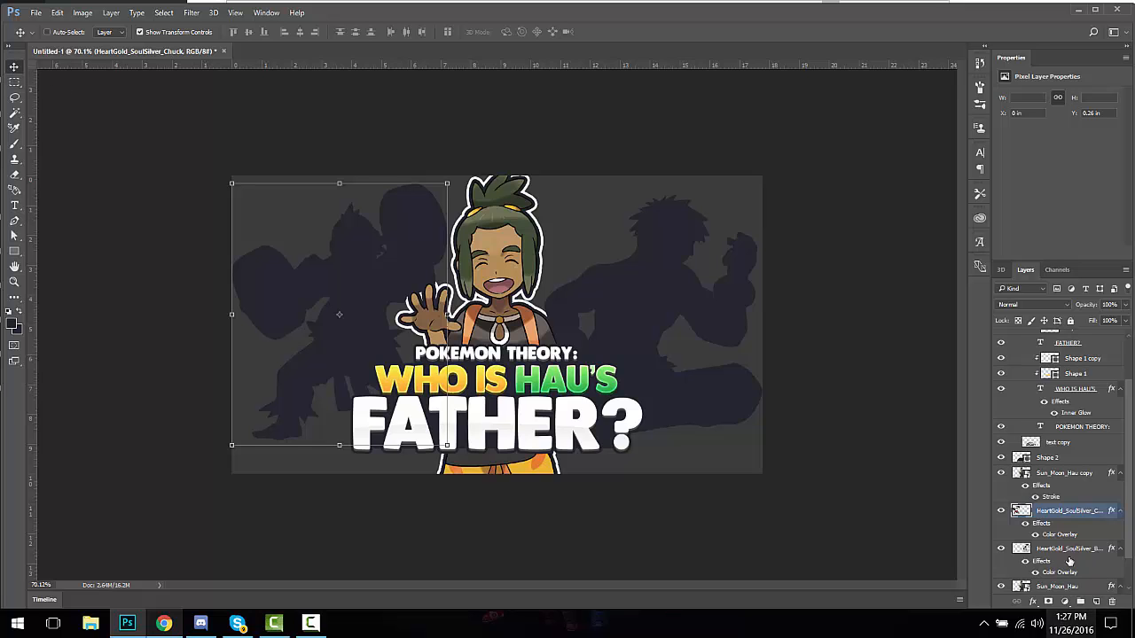
# Step: Add a white 5 px outside Stroke to the HeartGold_SoulSilver_Bruno silhouette
pyautogui.click(1104, 553)
pyautogui.doubleClick(1100, 558)
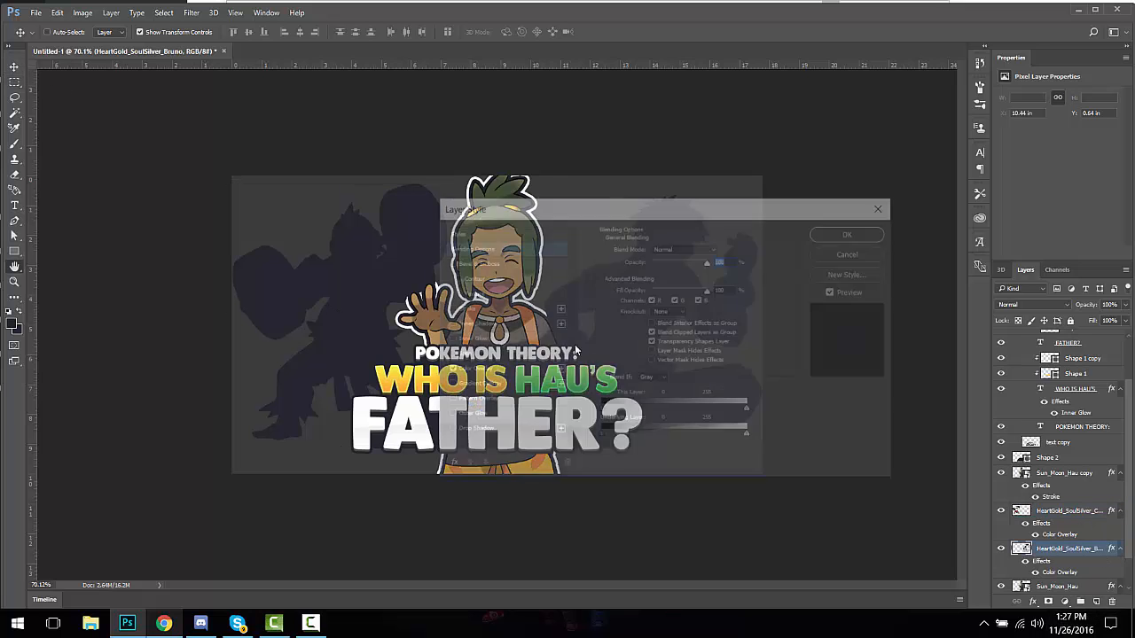
pyautogui.click(475, 307)
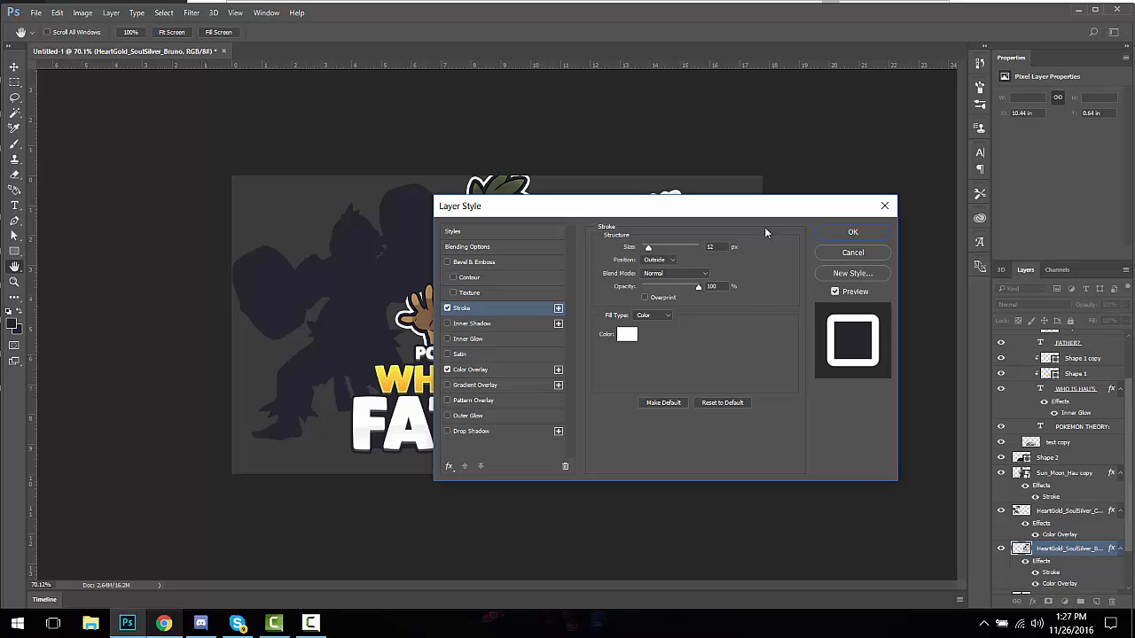
pyautogui.moveTo(753, 207); pyautogui.dragTo(1072, 116)
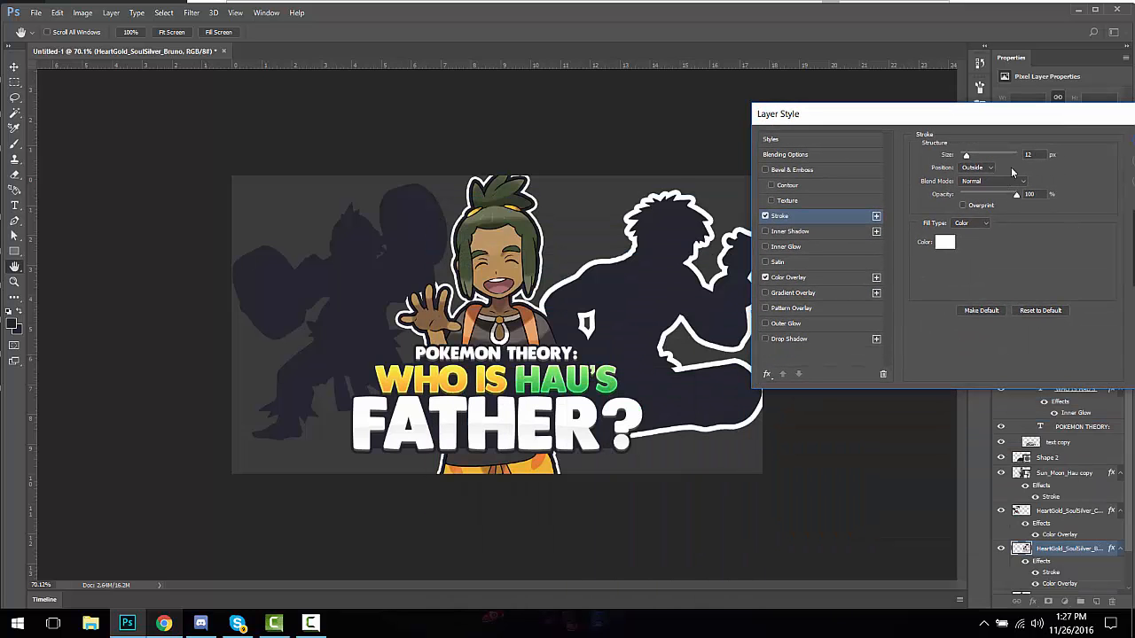
pyautogui.scroll(-10, 1040, 154)
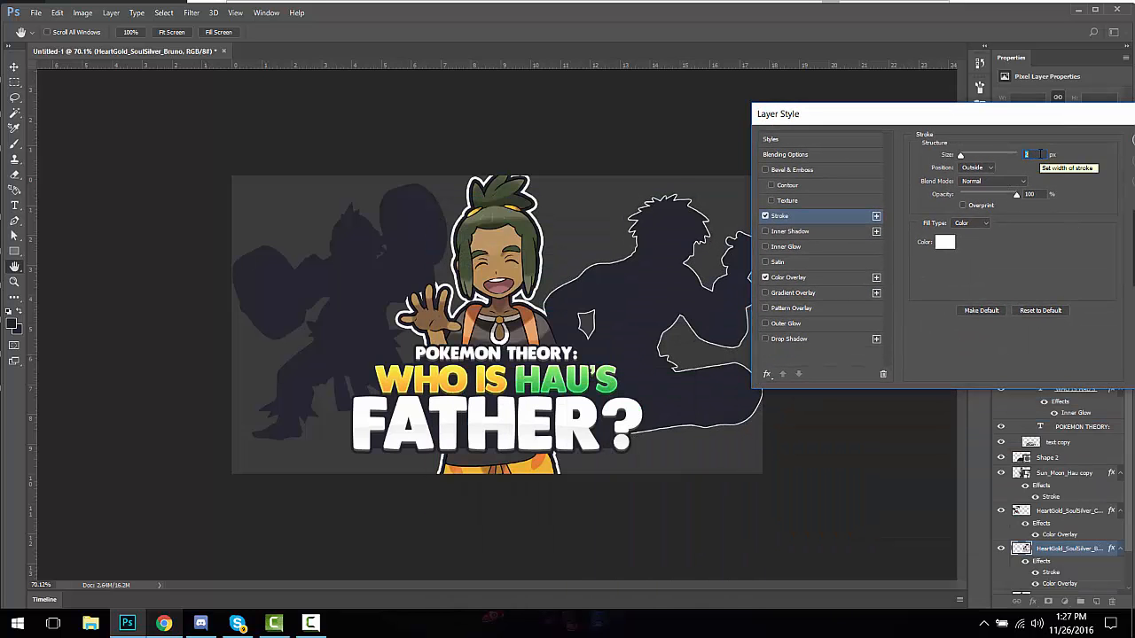
pyautogui.scroll(1, 1040, 155)
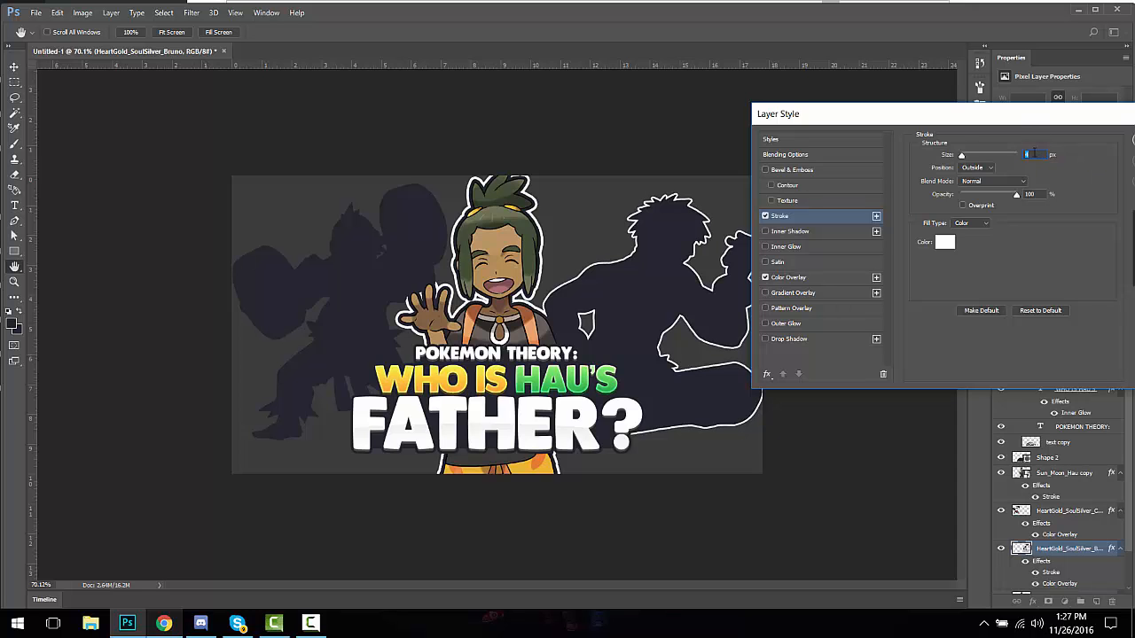
pyautogui.scroll(1, 1033, 140)
pyautogui.moveTo(984, 112); pyautogui.dragTo(759, 100)
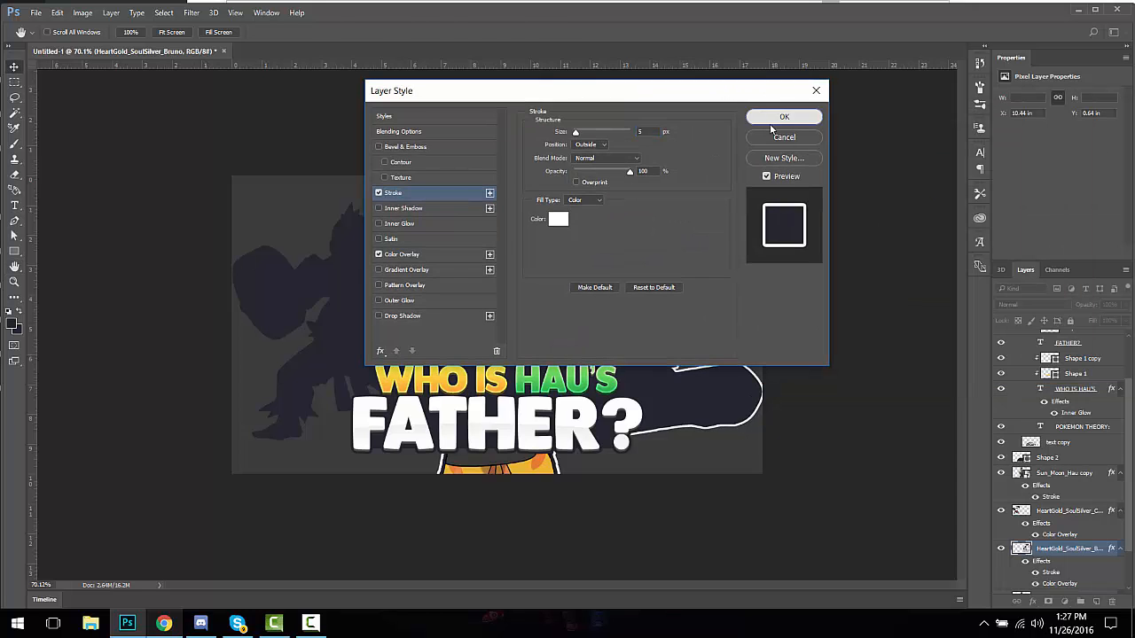
pyautogui.click(783, 116)
# Step: Add a white 5 px outside Stroke to the HeartGold_SoulSilver_Chuck silhouette
pyautogui.scroll(-1, 1087, 568)
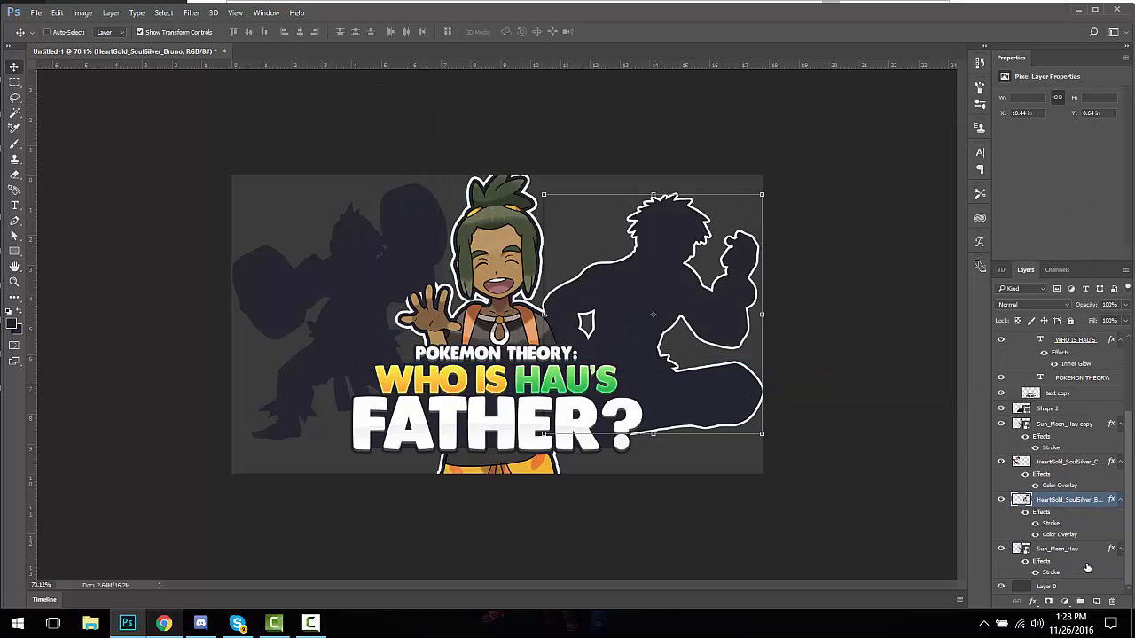
pyautogui.click(1096, 463)
pyautogui.doubleClick(1097, 476)
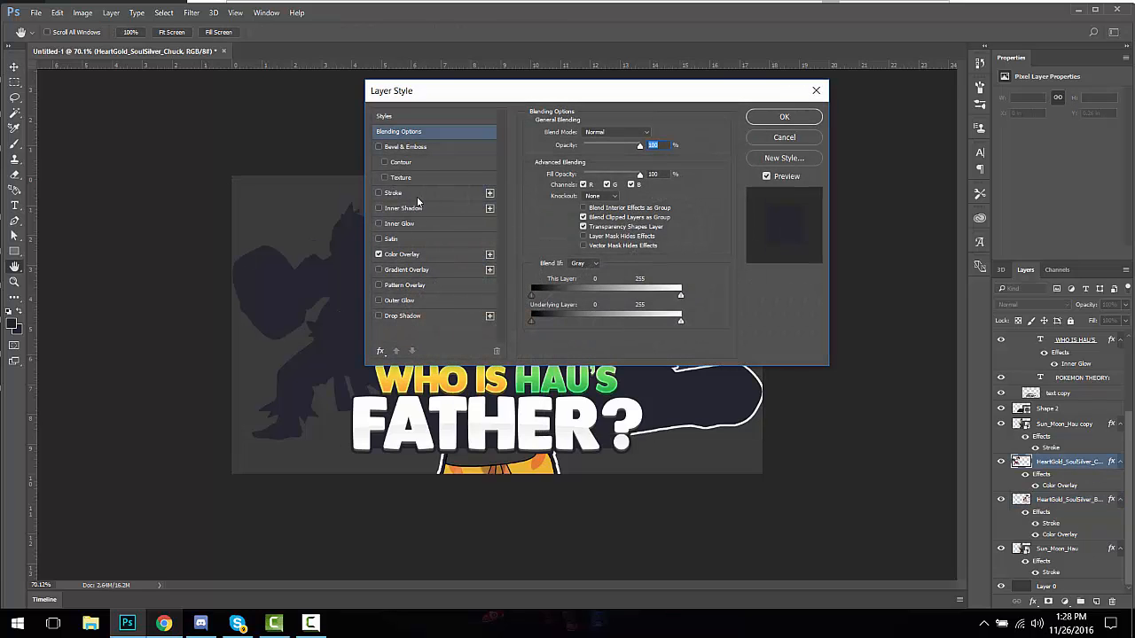
pyautogui.click(445, 189)
pyautogui.click(648, 132)
pyautogui.press('Down')
pyautogui.press('Down')
pyautogui.press('Down')
pyautogui.press('Down')
pyautogui.press('Down')
pyautogui.press('Down')
pyautogui.press('Down')
pyautogui.press('Down')
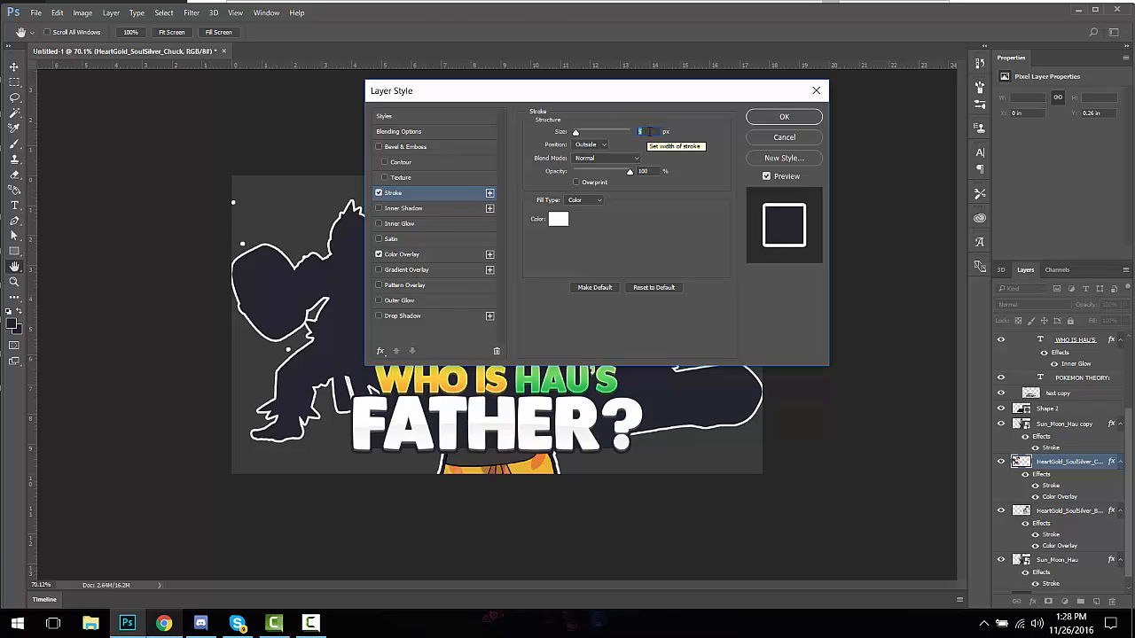
pyautogui.click(784, 117)
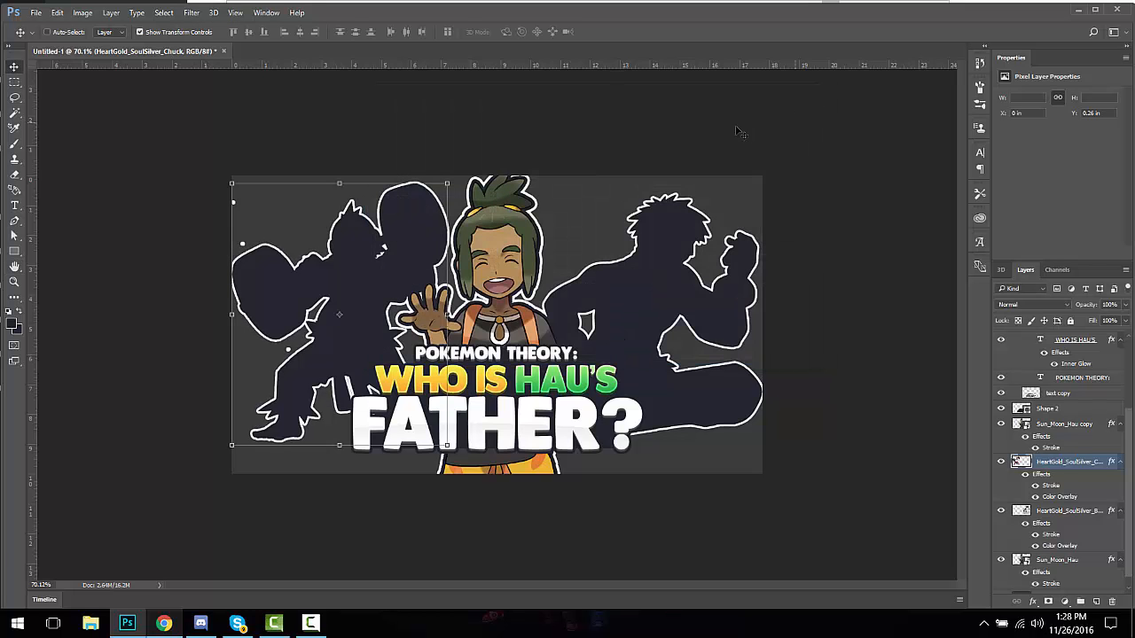
# Step: Erase the stray outlined specks around the Chuck silhouette with the Eraser reduced to about 25 px
pyautogui.click(14, 81)
pyautogui.click(14, 178)
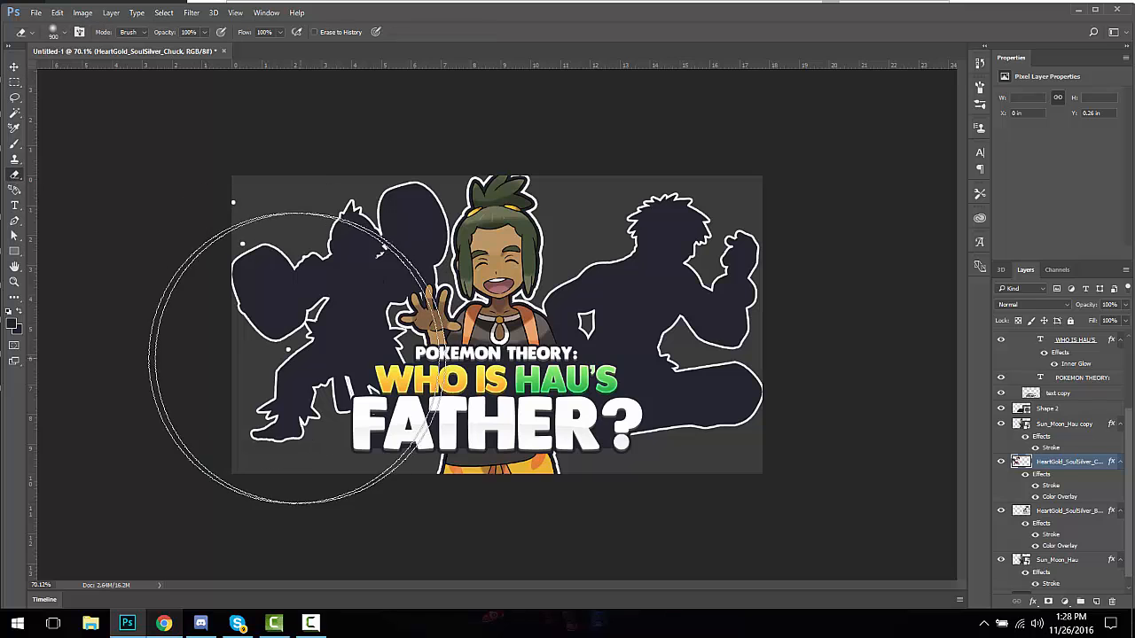
pyautogui.scroll(5, 238, 352)
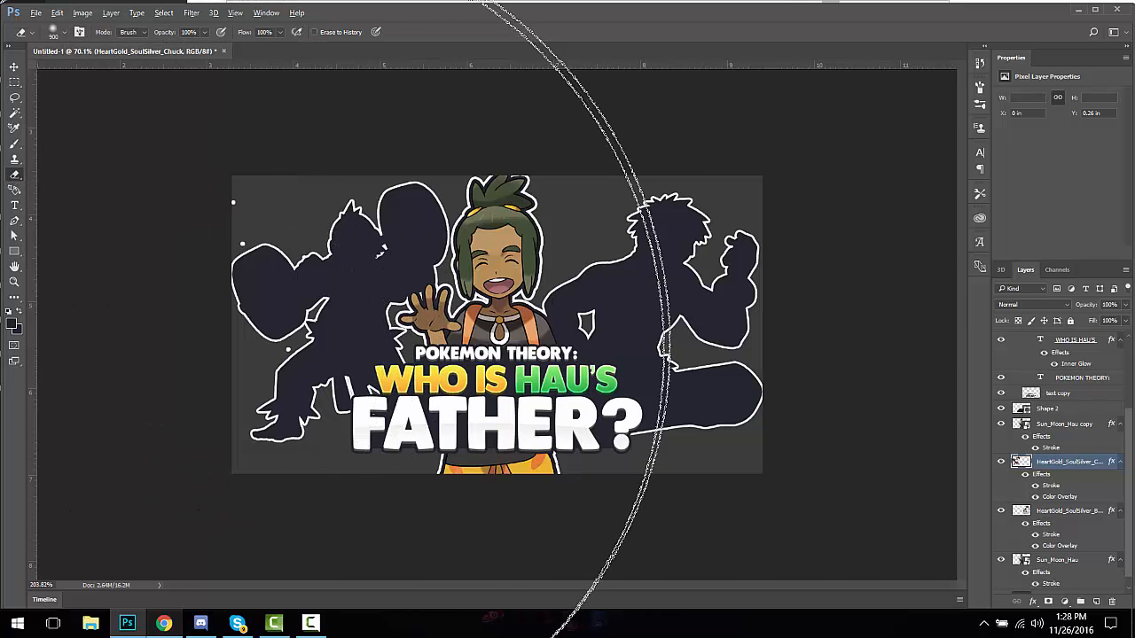
pyautogui.scroll(5, 359, 324)
pyautogui.scroll(-4, 352, 310)
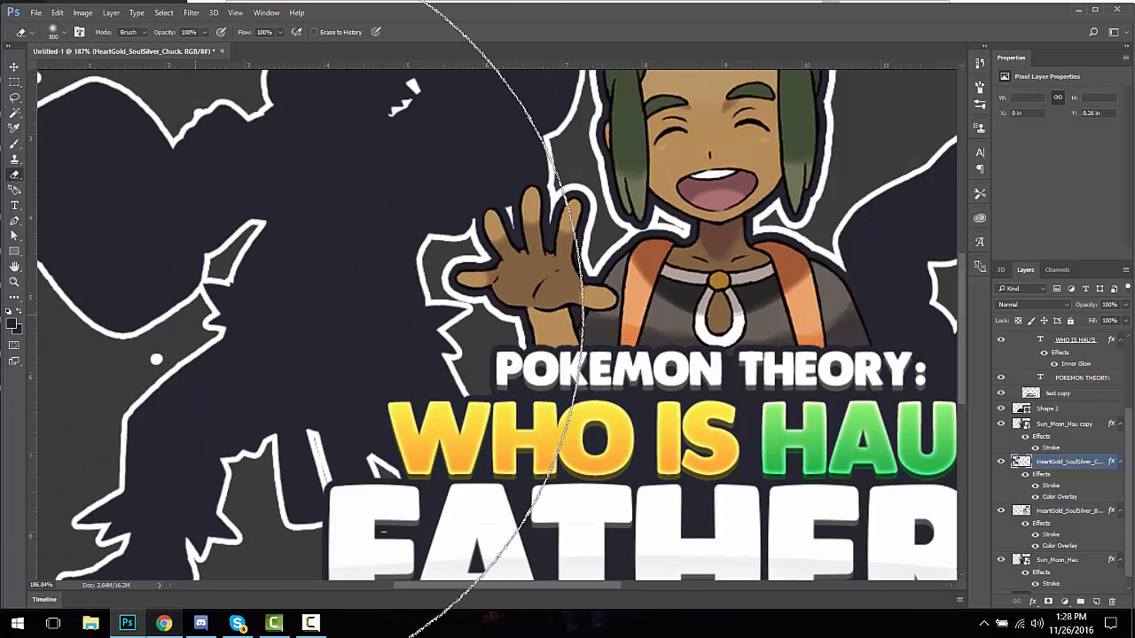
pyautogui.press('[')
pyautogui.press('[')
pyautogui.press('[')
pyautogui.press('[')
pyautogui.press('[')
pyautogui.press('[')
pyautogui.press('[')
pyautogui.press('[')
pyautogui.press('[')
pyautogui.press('[')
pyautogui.press('[')
pyautogui.press('[')
pyautogui.press('[')
pyautogui.press('[')
pyautogui.press('[')
pyautogui.press('[')
pyautogui.press('[')
pyautogui.press('[')
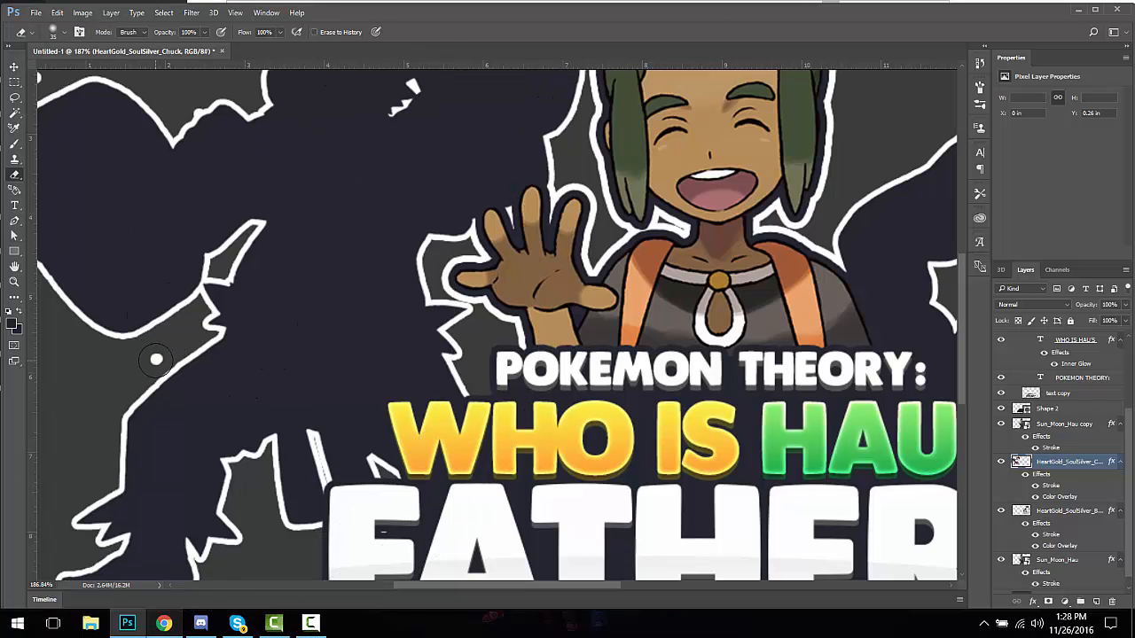
pyautogui.scroll(2, 148, 363)
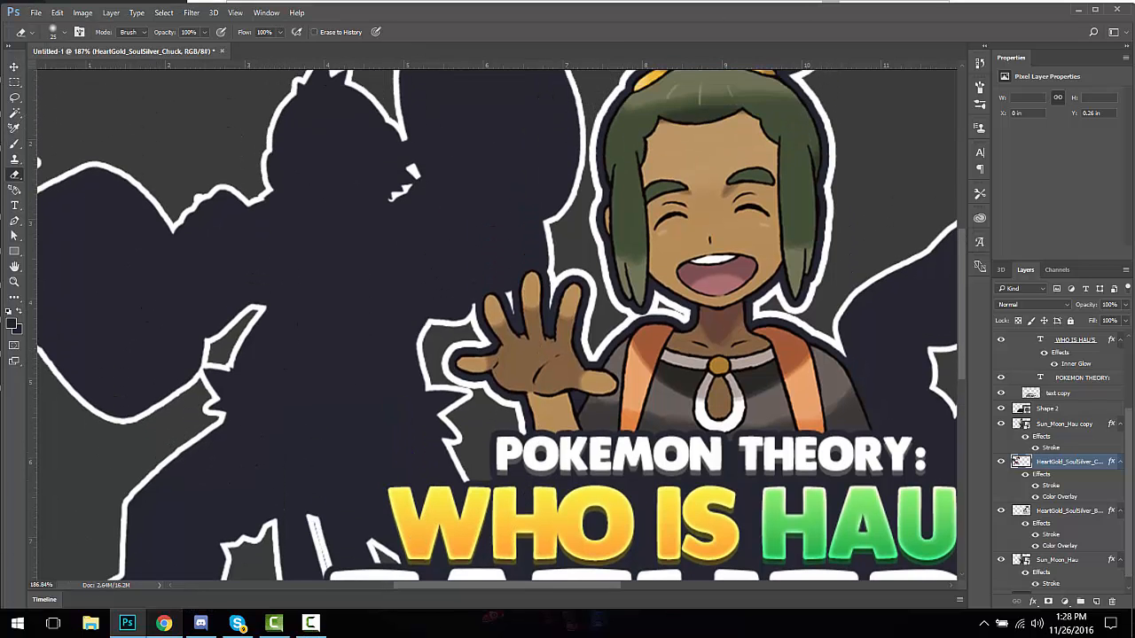
pyautogui.hscroll(-5, 248, 162)
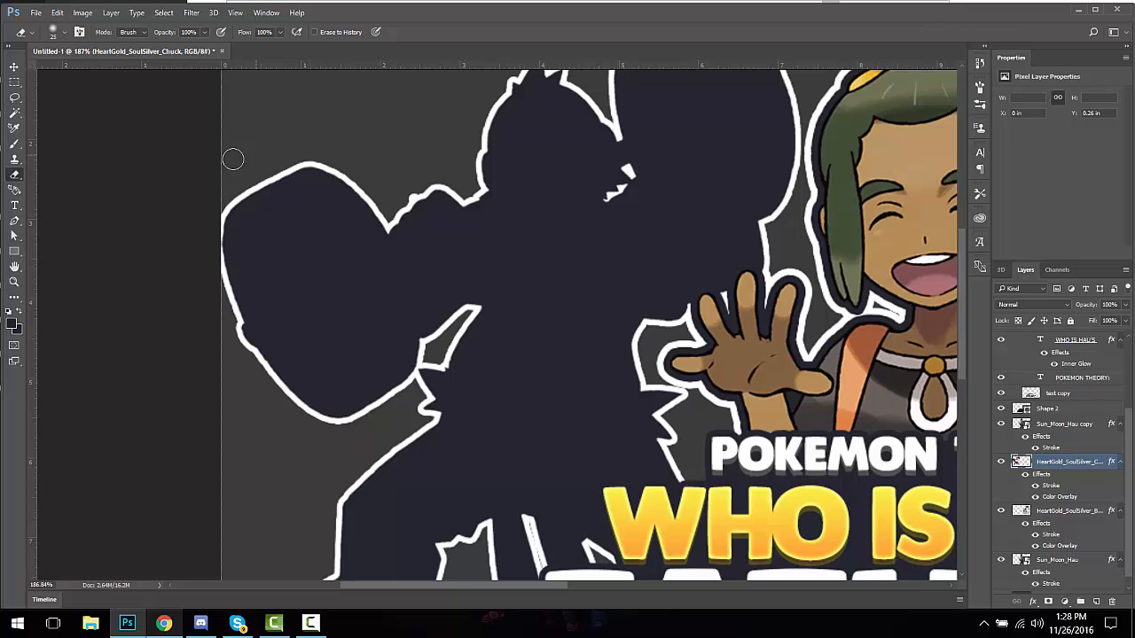
pyautogui.scroll(2, 229, 152)
pyautogui.click(14, 82)
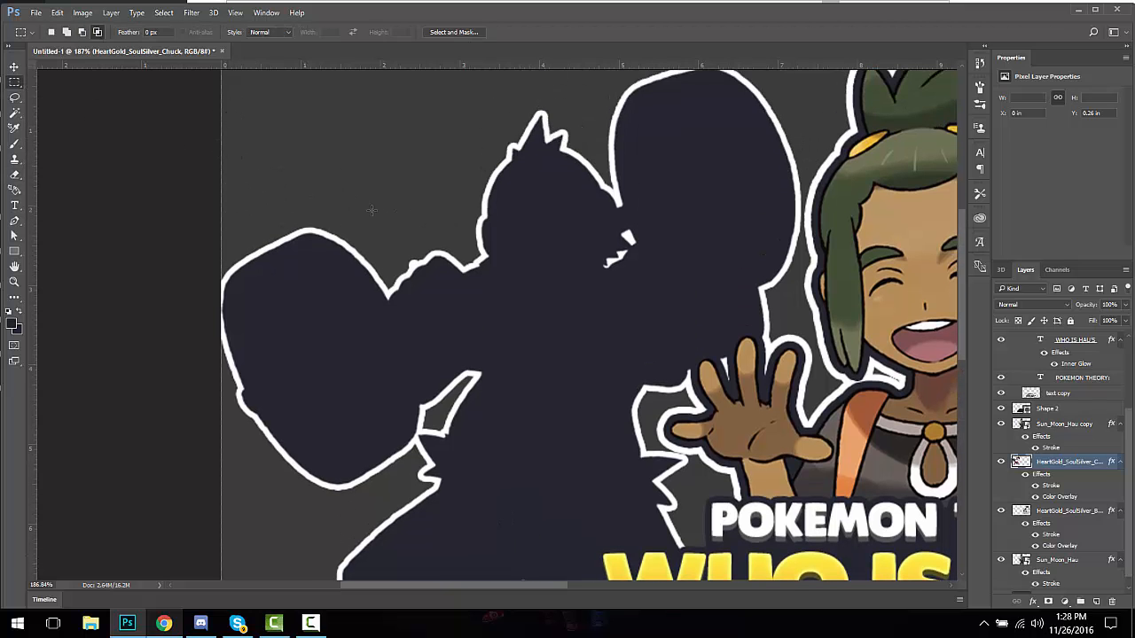
pyautogui.hotkey('ctrl', '0')
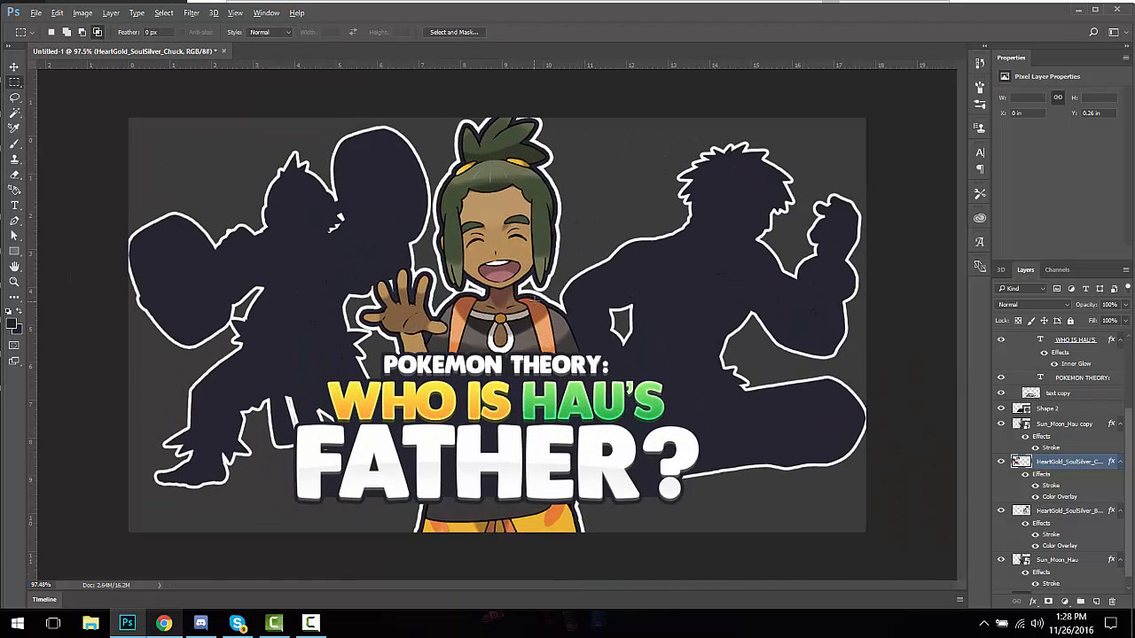
# Step: Add a white "?" text in Plump over the Chuck silhouette on a new layer inside Group 1
pyautogui.scroll(3, 1092, 397)
pyautogui.click(1063, 337)
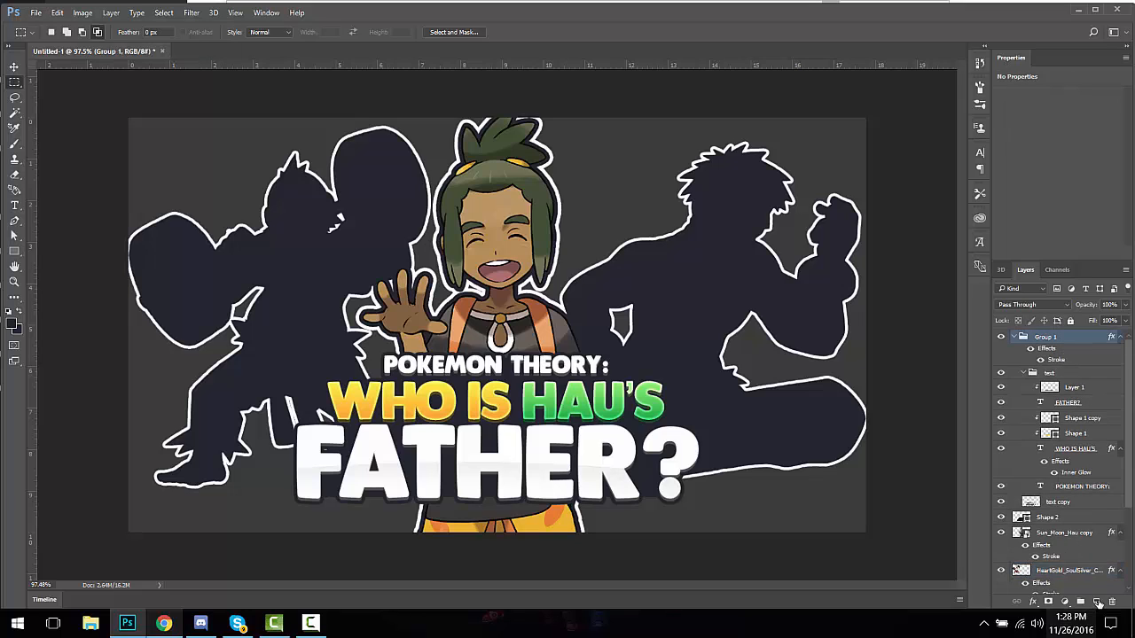
pyautogui.click(1096, 602)
pyautogui.click(14, 205)
pyautogui.click(281, 248)
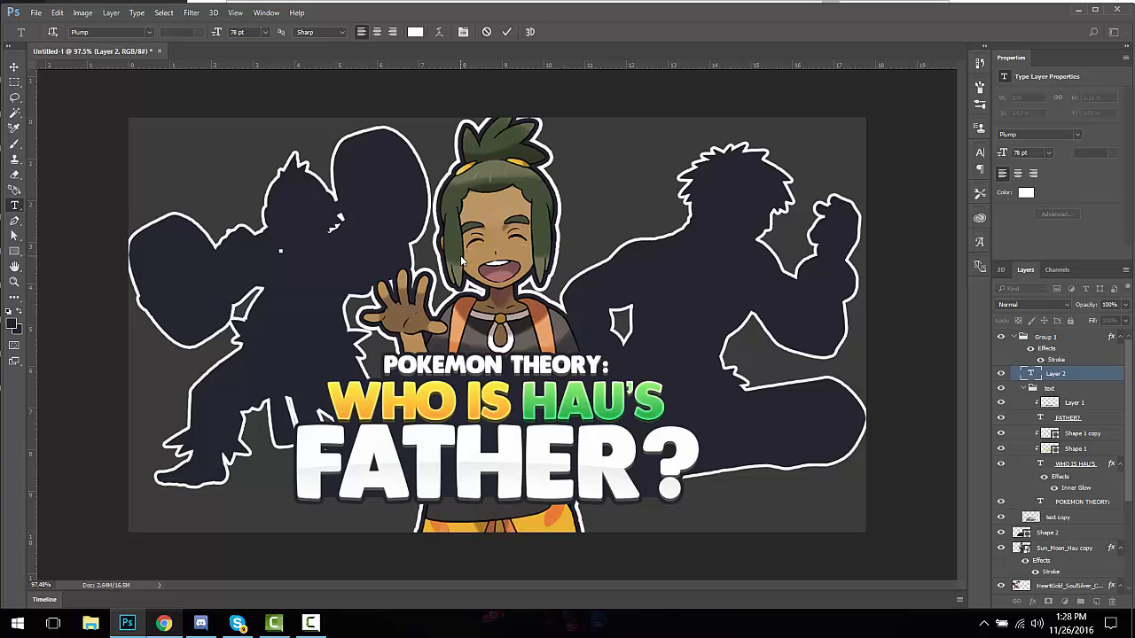
pyautogui.write('?')
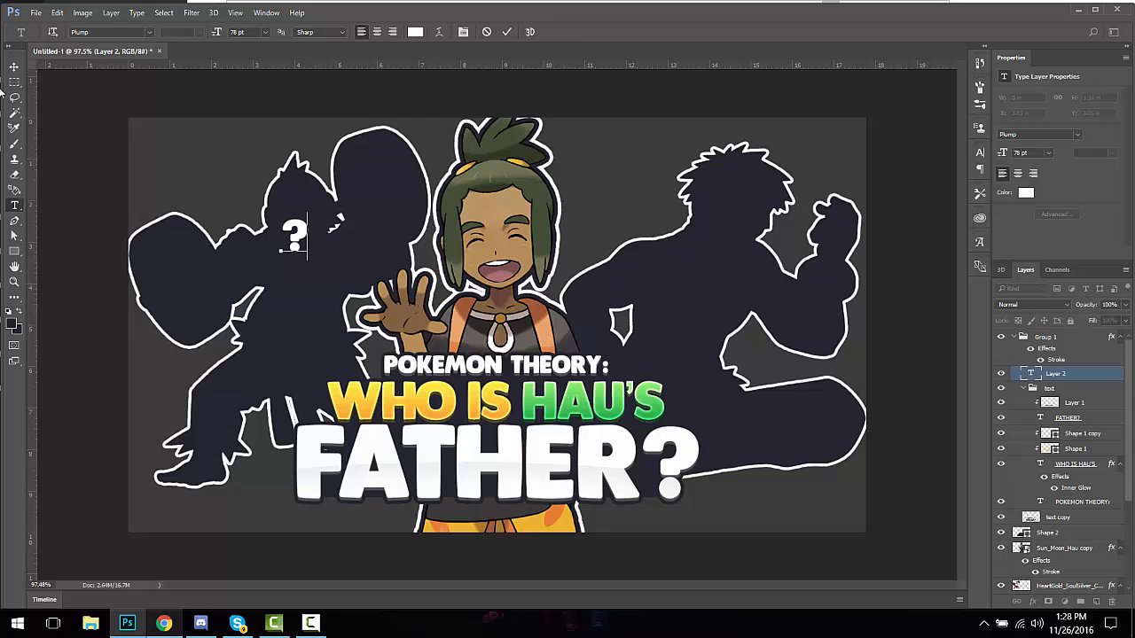
# Step: Position the question mark on Chuck's head and place a duplicate on Bruno's head, scaled to 138.67% and rotated 14.22°
pyautogui.click(14, 67)
pyautogui.moveTo(310, 234); pyautogui.dragTo(741, 204)
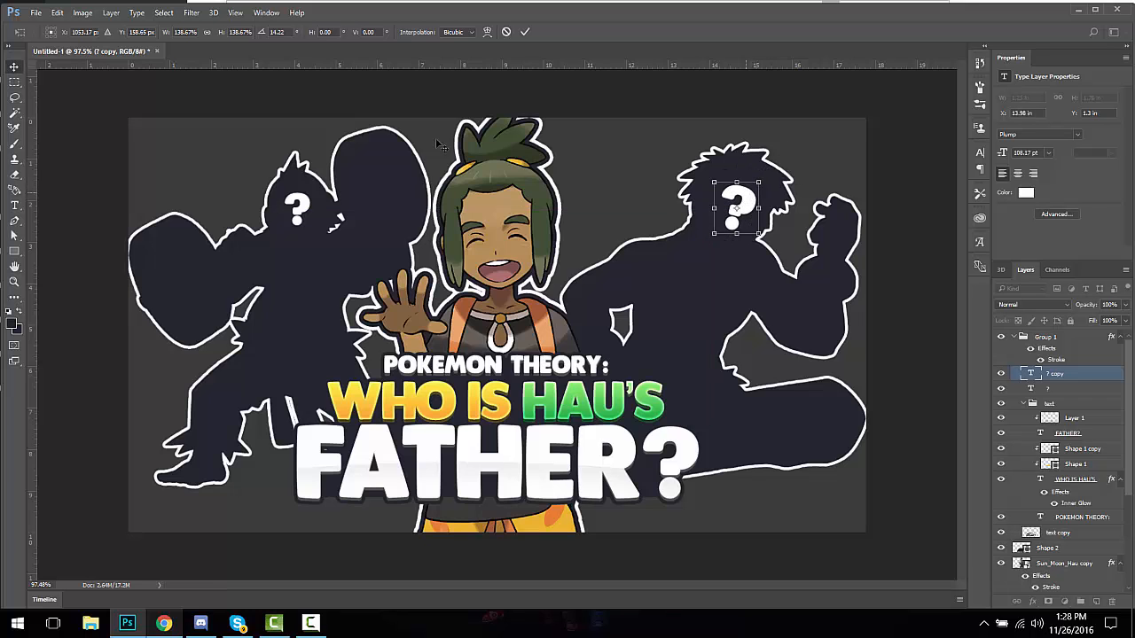
pyautogui.press('Return')
pyautogui.click(14, 82)
# Step: Collapse Group 1 and add a new empty layer directly above the background Layer 0
pyautogui.scroll(-16, 370, 174)
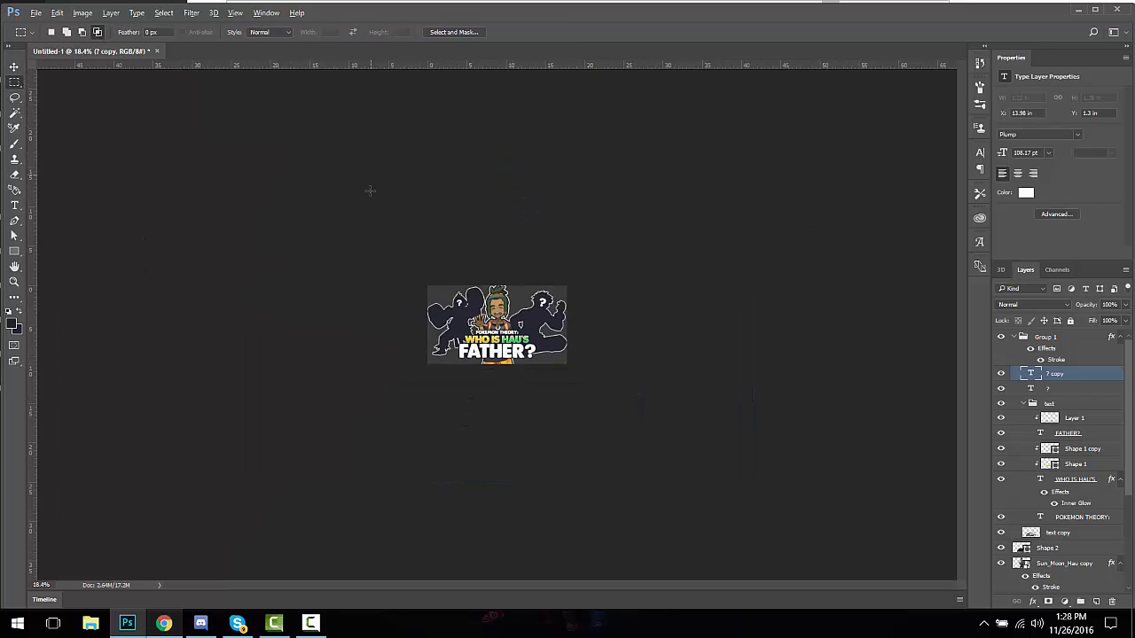
pyautogui.scroll(12, 370, 191)
pyautogui.scroll(-1, 378, 358)
pyautogui.scroll(2, 498, 325)
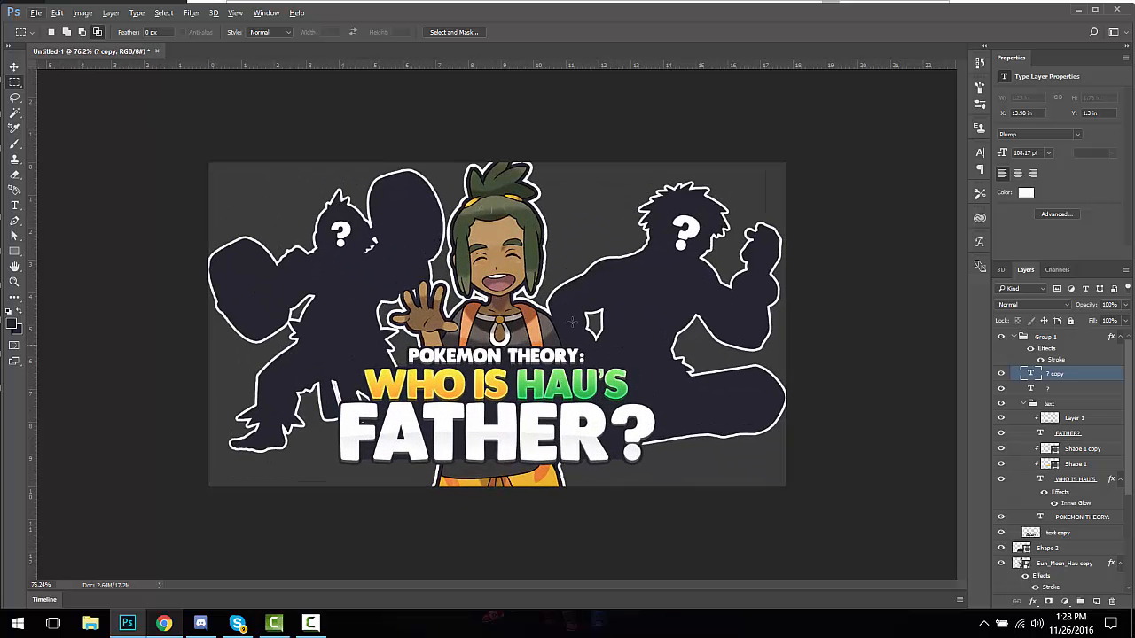
pyautogui.scroll(-5, 1057, 471)
pyautogui.scroll(5, 1040, 511)
pyautogui.click(1020, 337)
pyautogui.click(1016, 337)
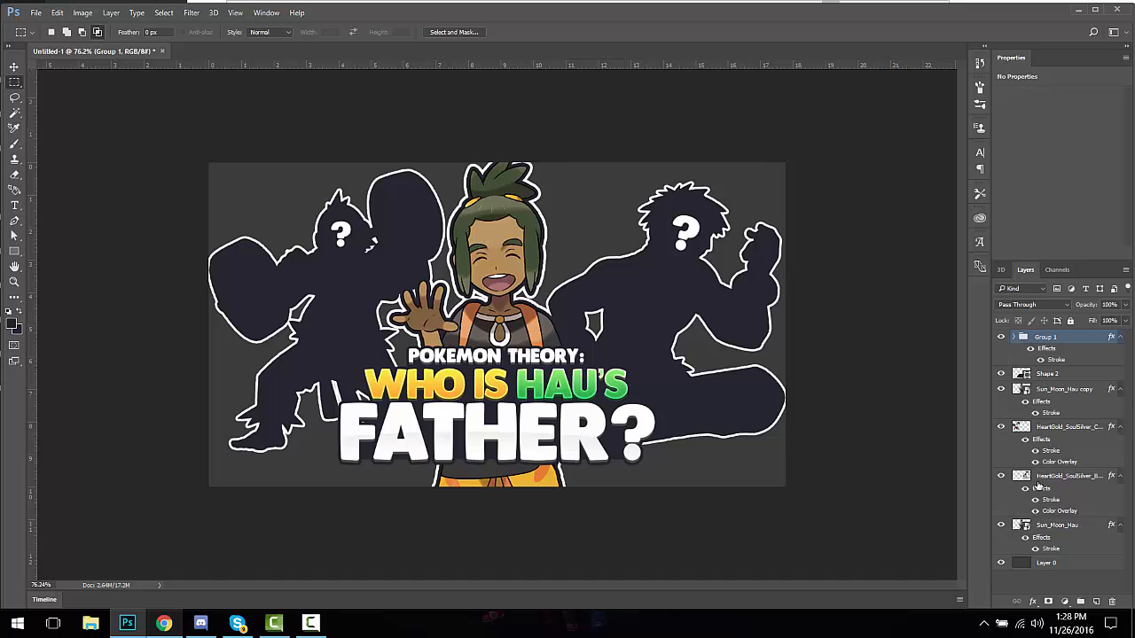
pyautogui.click(1049, 565)
pyautogui.click(1095, 602)
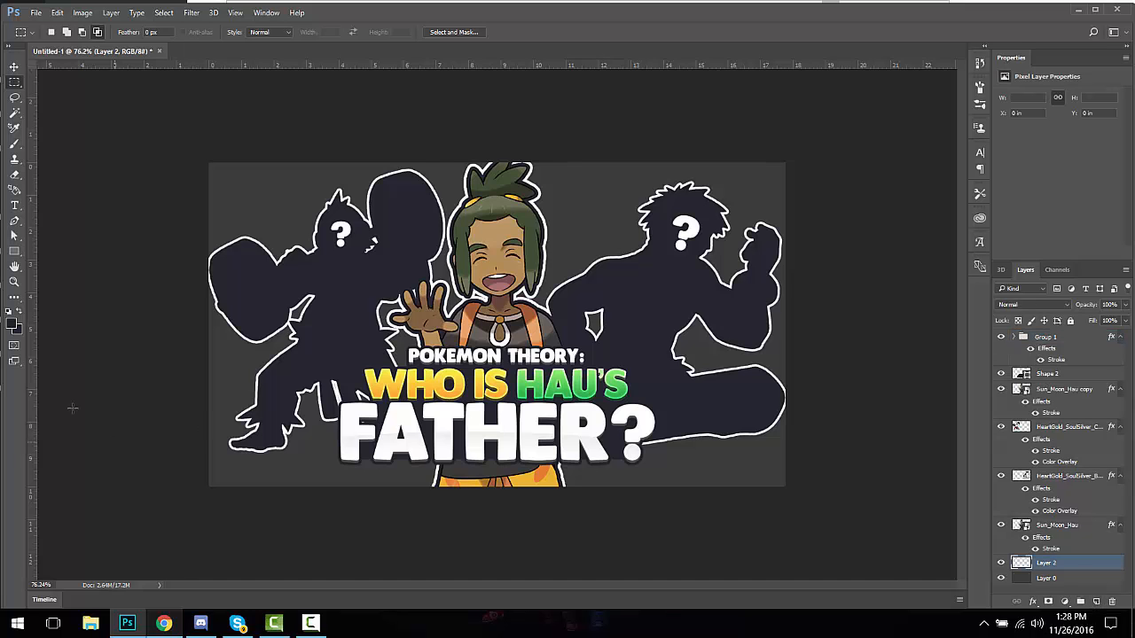
# Step: Set the foreground colour to yellow #fbe140 sampled from the lettering and the background colour to orange #e77d34 sampled from Hau's clothing
pyautogui.click(12, 326)
pyautogui.moveTo(573, 189); pyautogui.dragTo(780, 163)
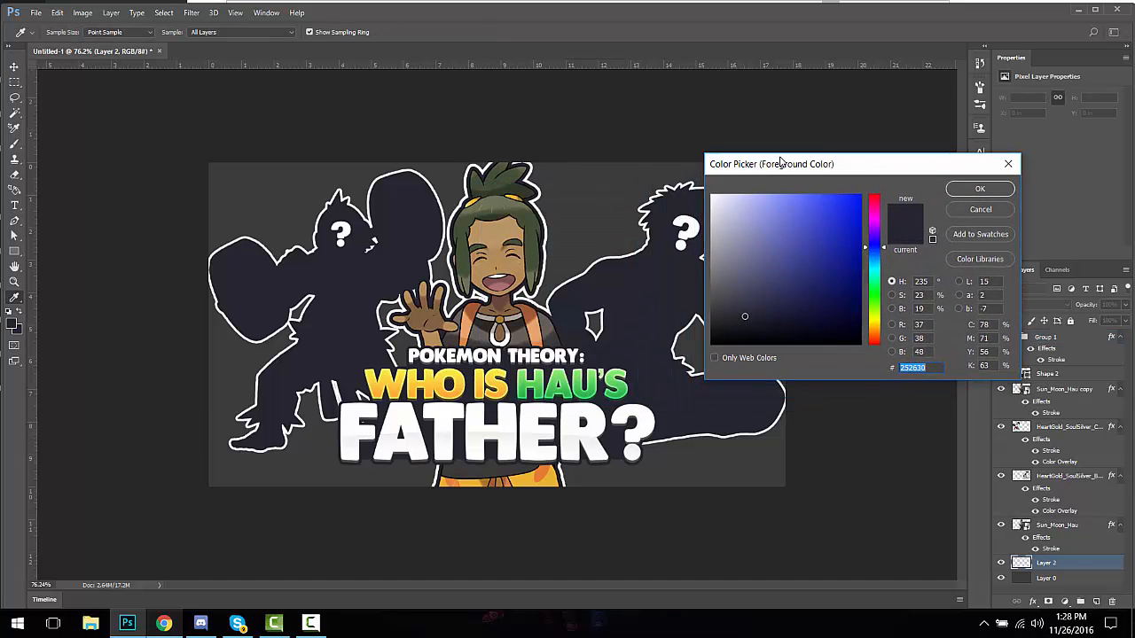
pyautogui.click(483, 376)
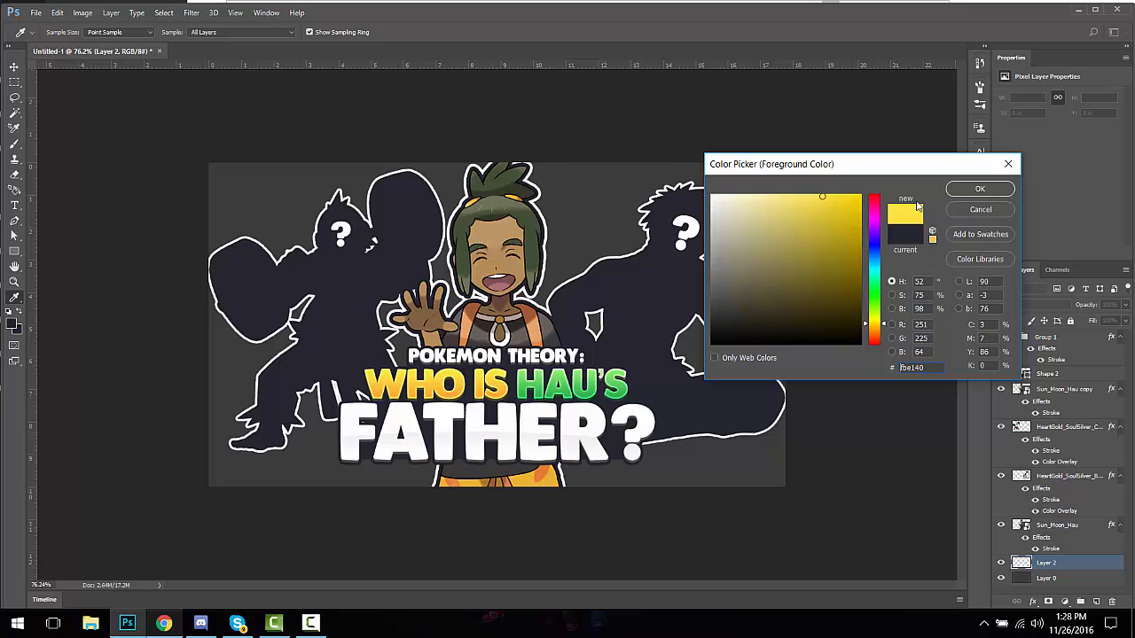
pyautogui.click(980, 188)
pyautogui.click(17, 336)
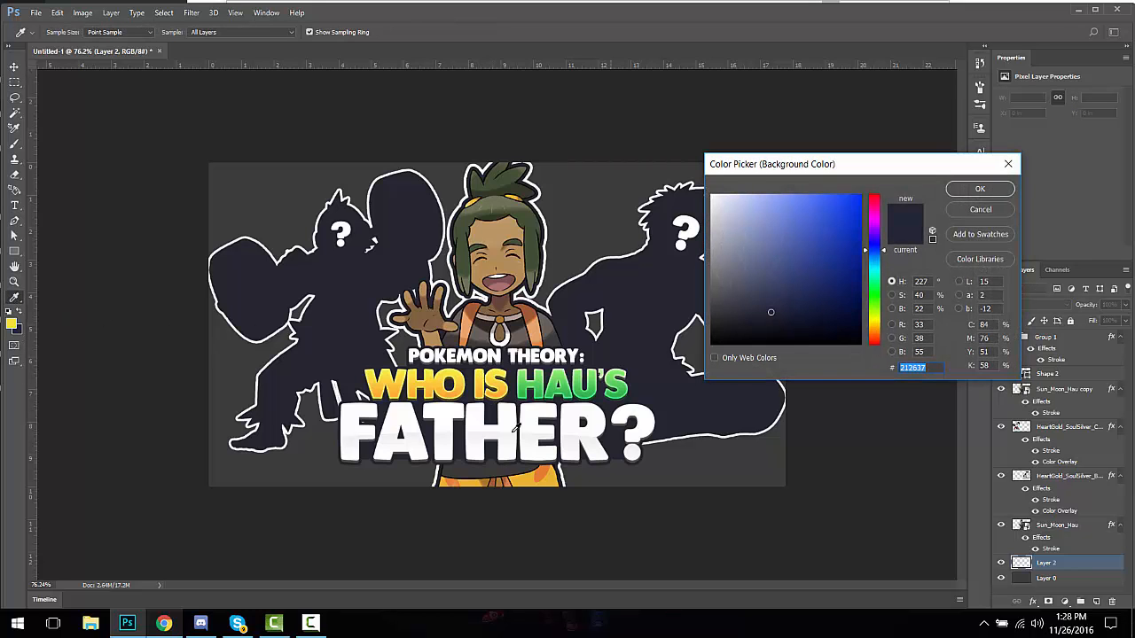
pyautogui.click(543, 473)
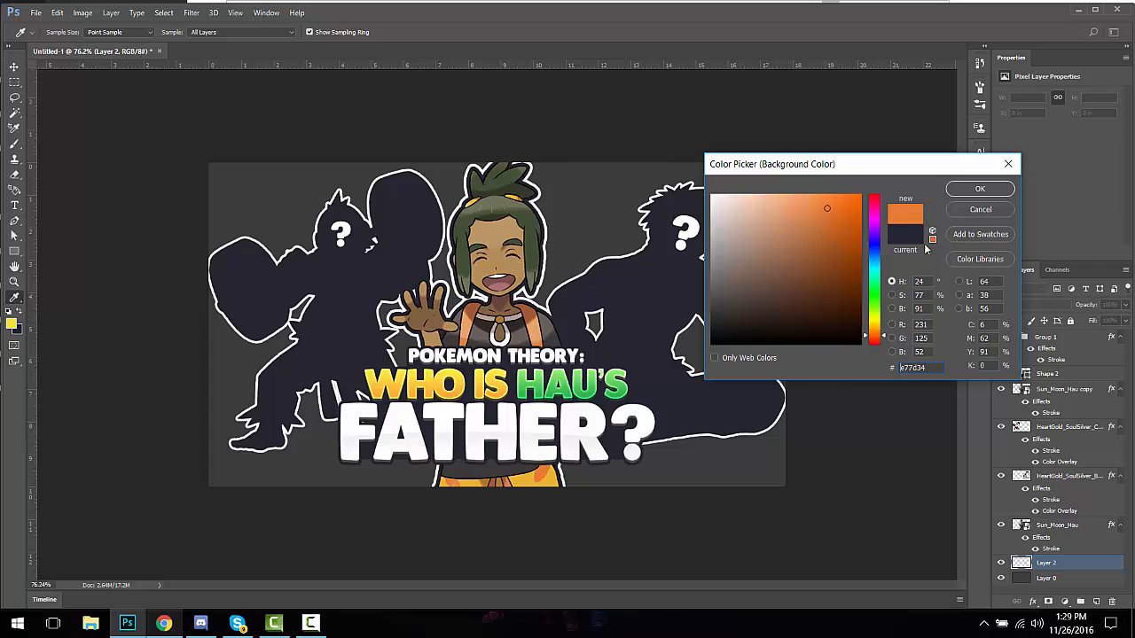
pyautogui.click(968, 193)
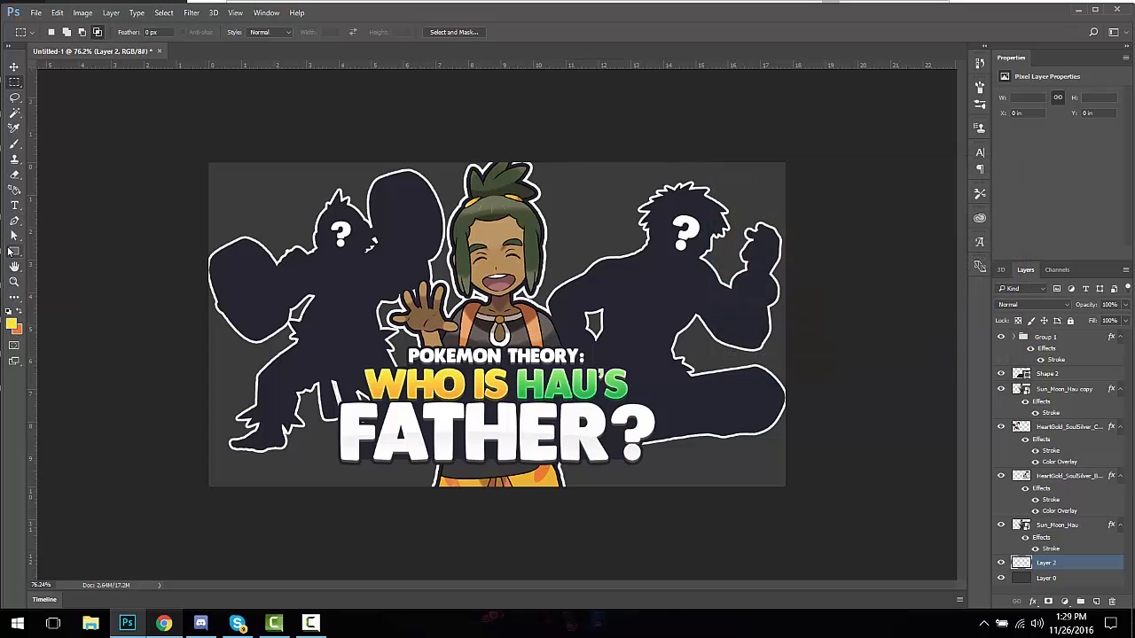
pyautogui.click(14, 251)
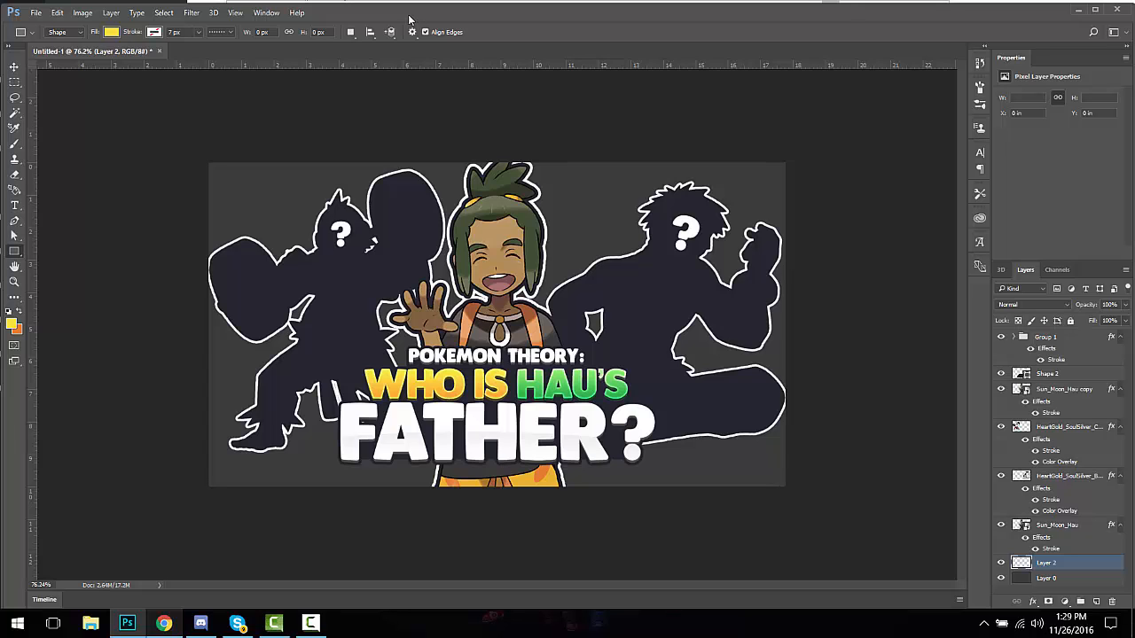
pyautogui.moveTo(127, 623)
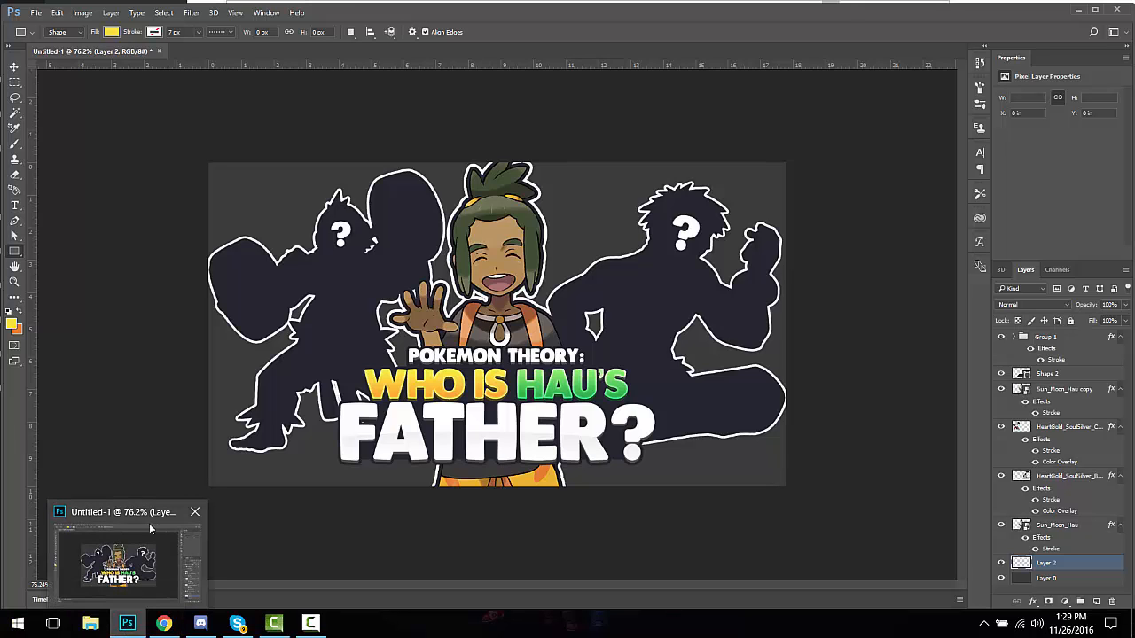
pyautogui.rightClick(128, 623)
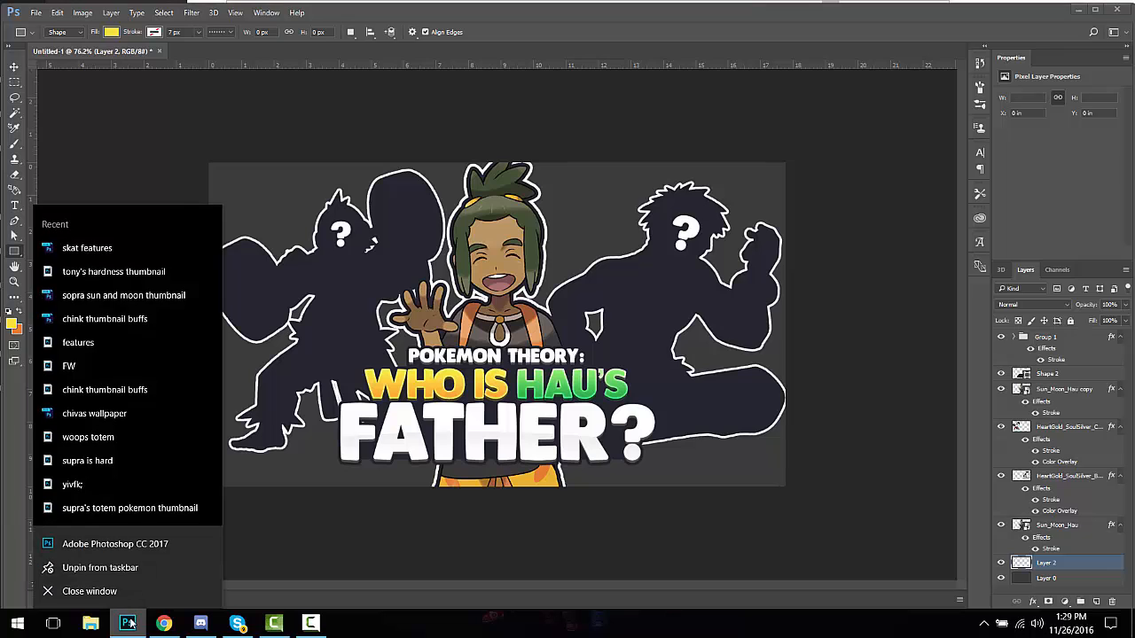
pyautogui.click(389, 628)
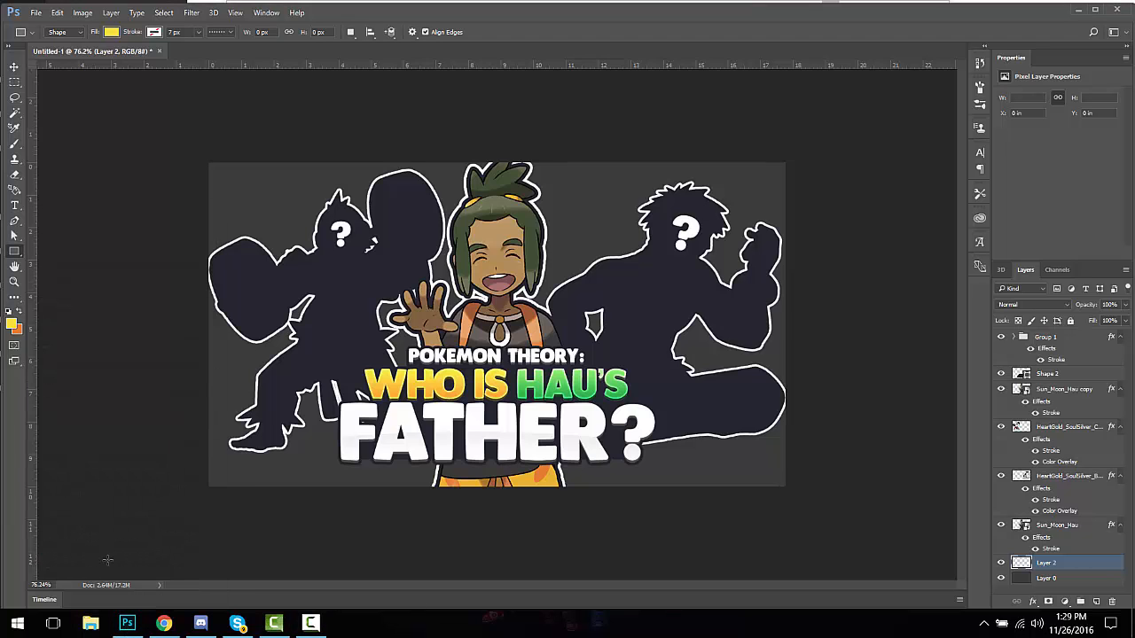
# Step: Fill Layer 2 with a linear foreground-to-background gradient running from yellow at the canvas top to orange at the bottom
pyautogui.click(12, 300)
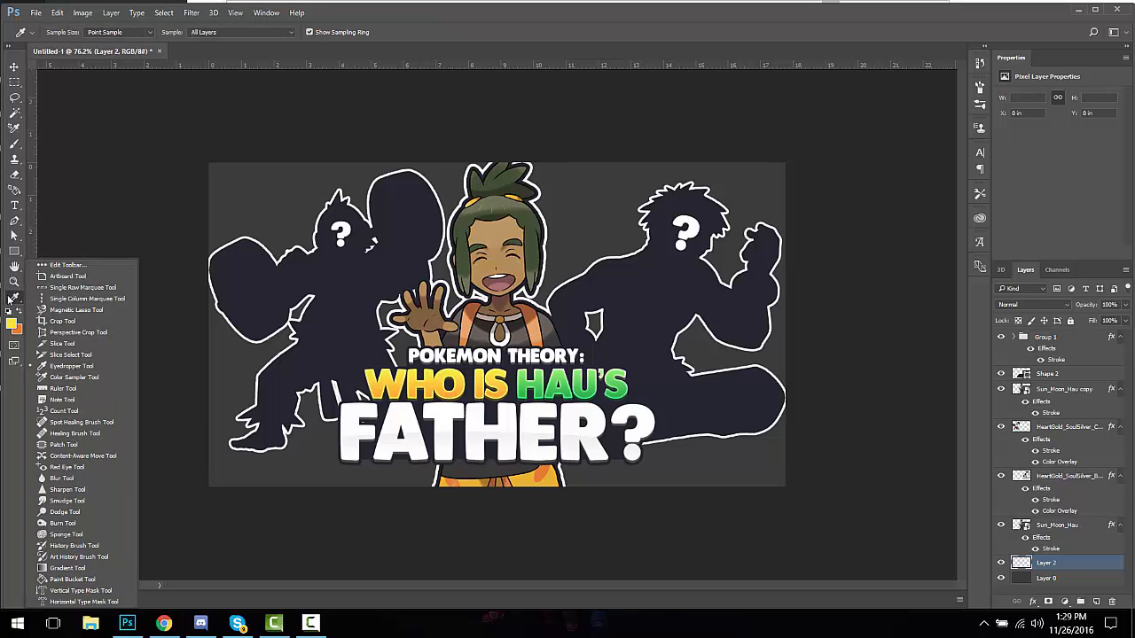
pyautogui.click(71, 569)
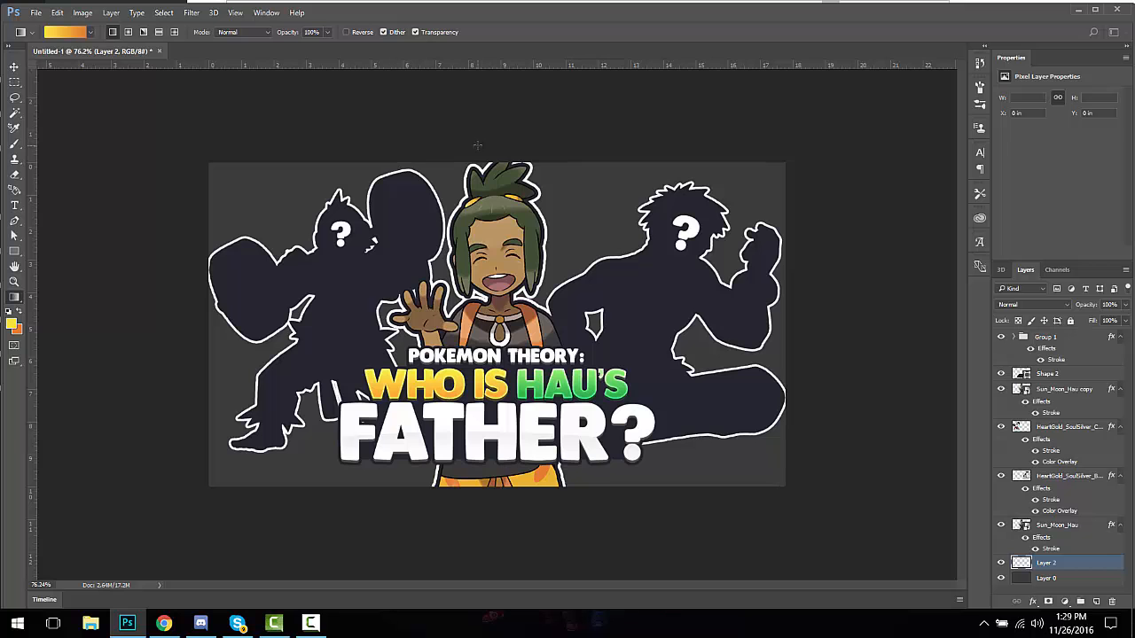
pyautogui.moveTo(470, 359); pyautogui.dragTo(471, 360)
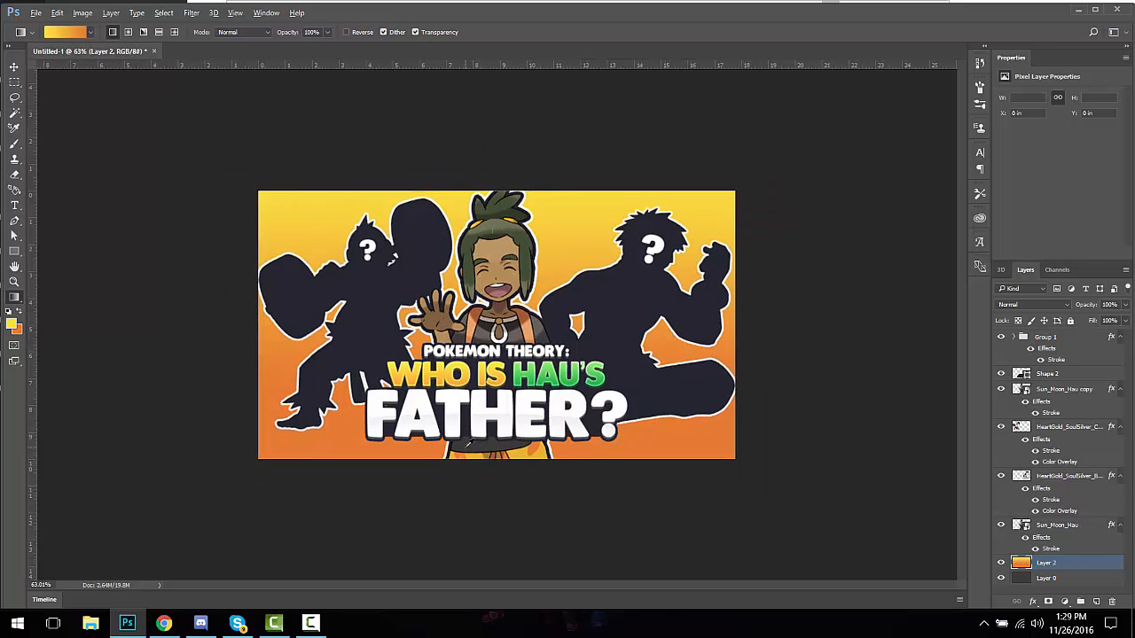
# Step: Try the gradient on Layer 2 reversed, with orange at the canvas top and yellow at the bottom
pyautogui.scroll(-3, 498, 373)
pyautogui.scroll(-1, 529, 212)
pyautogui.scroll(4, 530, 212)
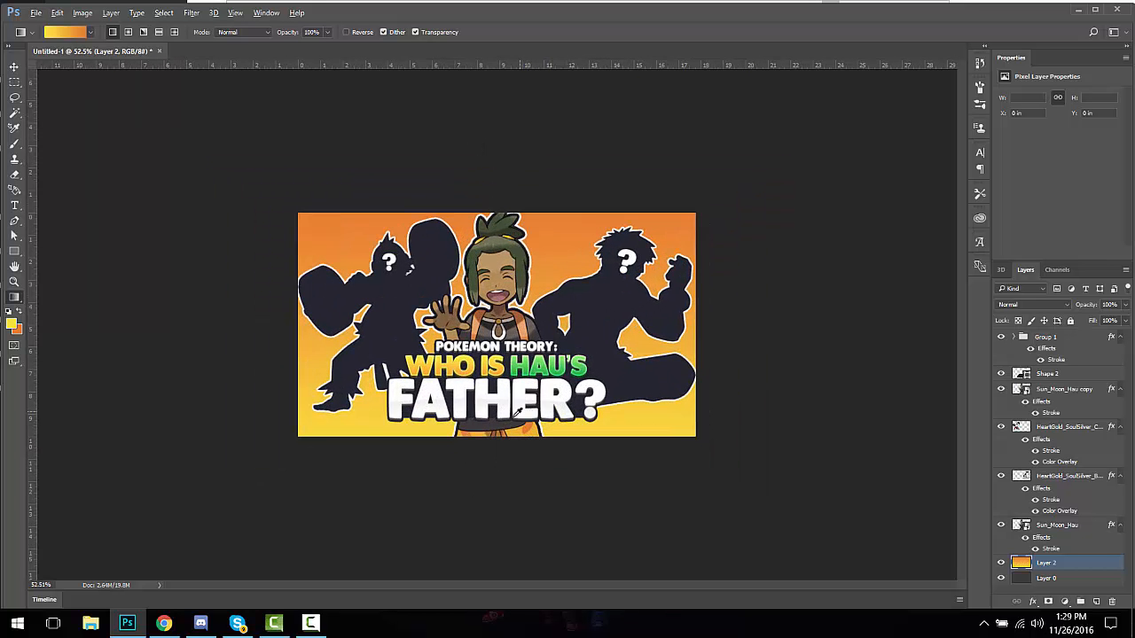
pyautogui.moveTo(491, 209); pyautogui.dragTo(492, 207)
pyautogui.scroll(-1, 508, 245)
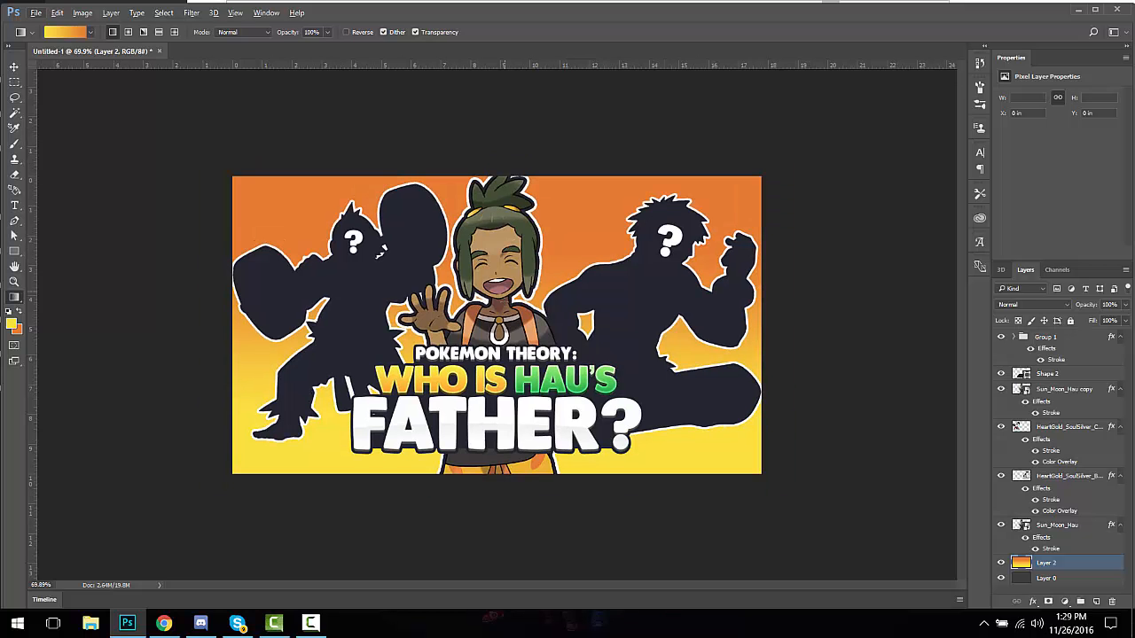
# Step: Redraw the gradient on Layer 2 so it runs from yellow above to orange below behind the characters
pyautogui.moveTo(505, 291); pyautogui.dragTo(484, 413)
pyautogui.scroll(-4, 504, 443)
pyautogui.scroll(1, 490, 204)
pyautogui.scroll(-3, 486, 421)
pyautogui.scroll(2, 487, 427)
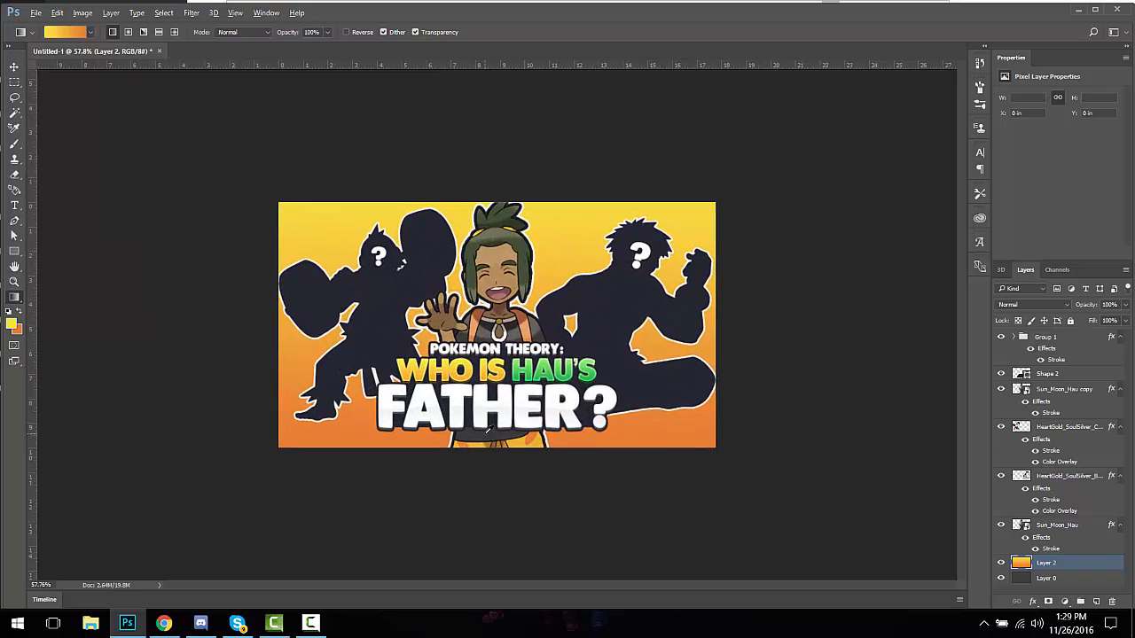
pyautogui.scroll(-1, 487, 429)
pyautogui.scroll(5, 487, 429)
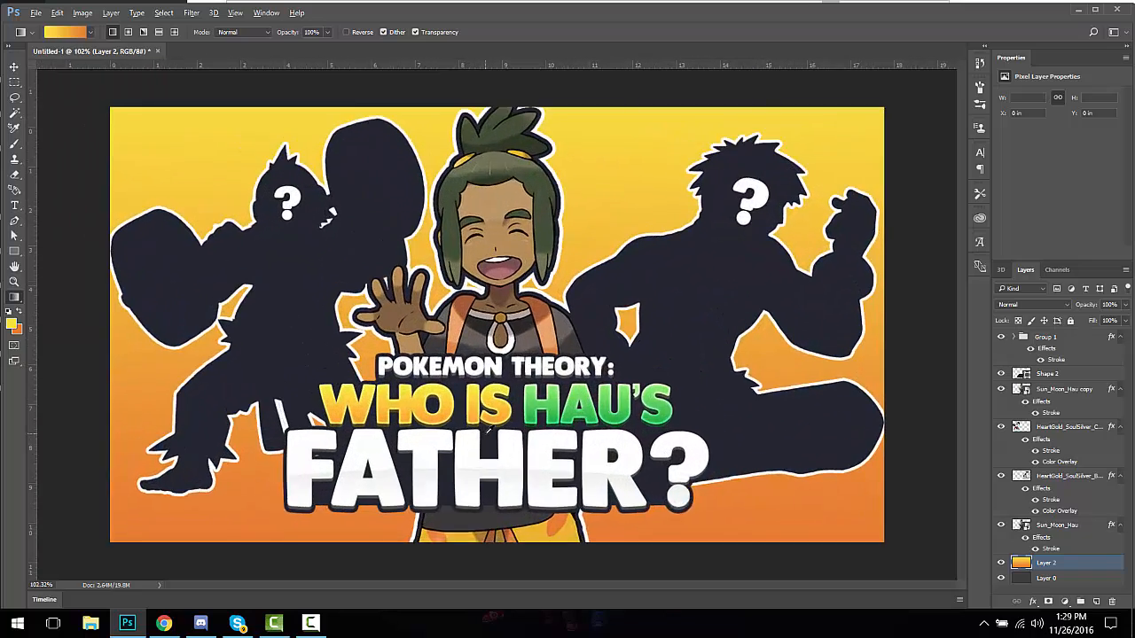
pyautogui.scroll(-3, 487, 429)
pyautogui.scroll(-2, 487, 429)
pyautogui.scroll(4, 486, 429)
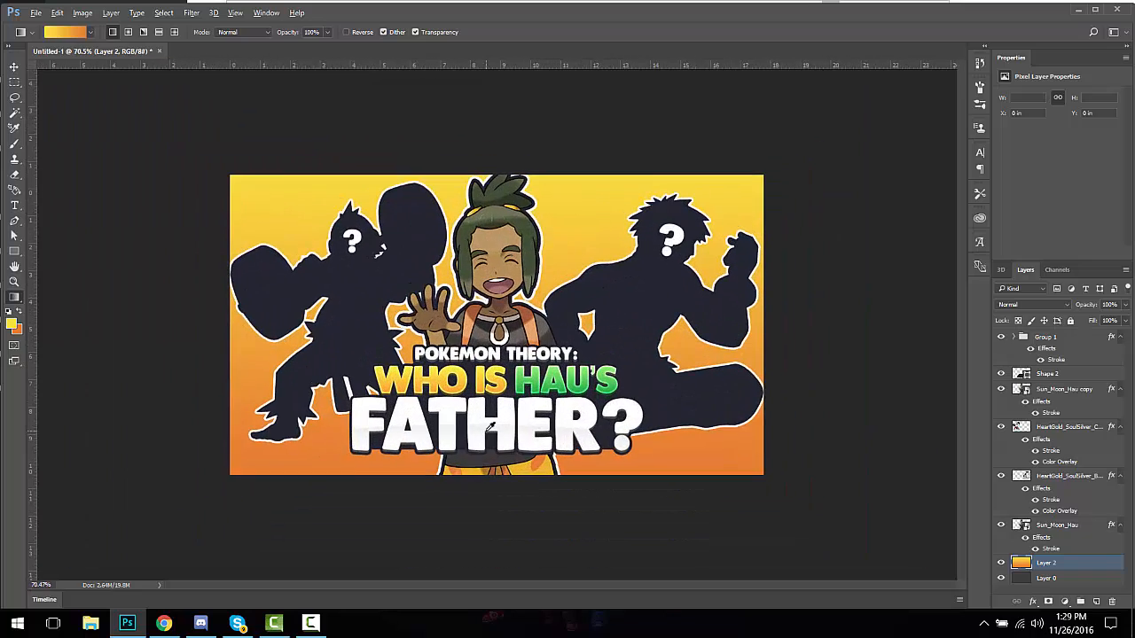
pyautogui.click(17, 84)
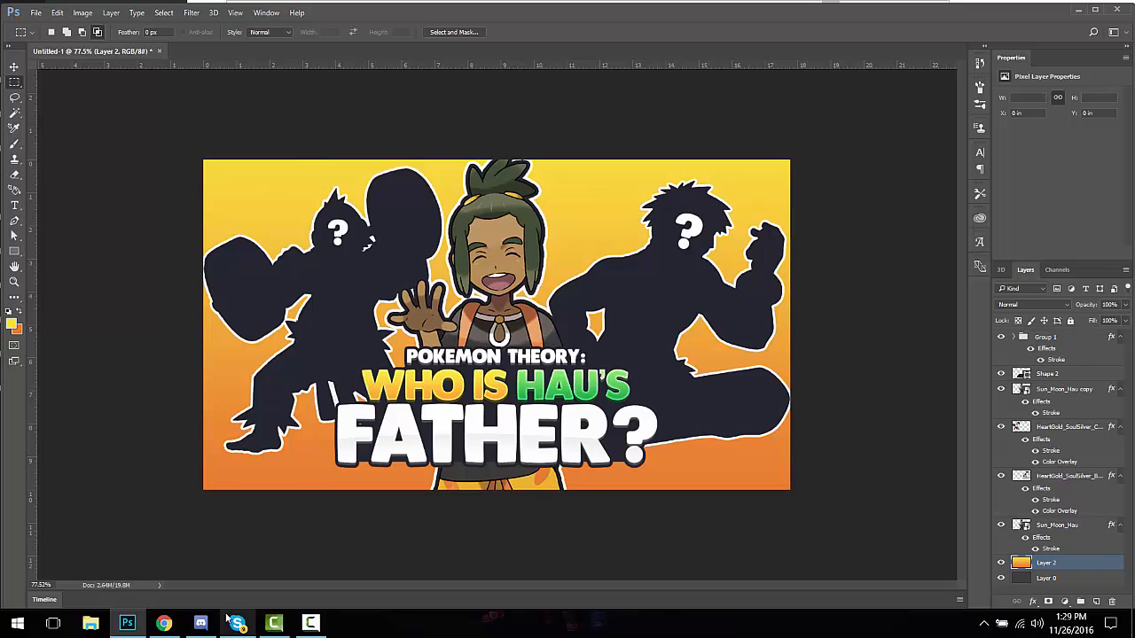
pyautogui.click(201, 623)
pyautogui.click(1080, 16)
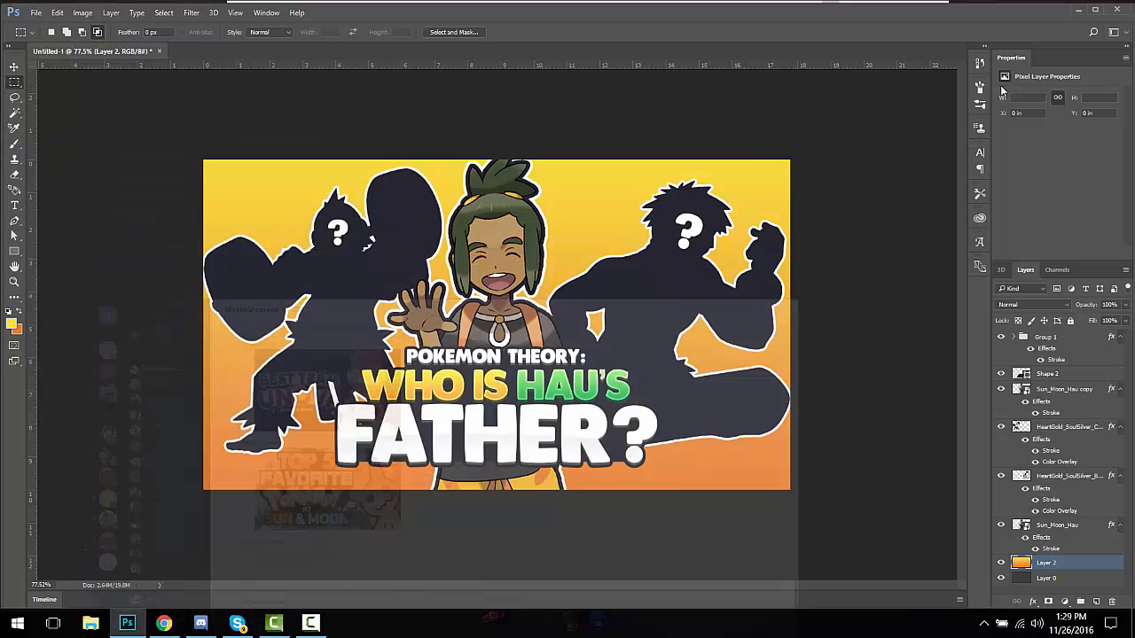
# Step: Switch to Chrome and try to search Google for "sun and moon screenshots"
pyautogui.click(1076, 11)
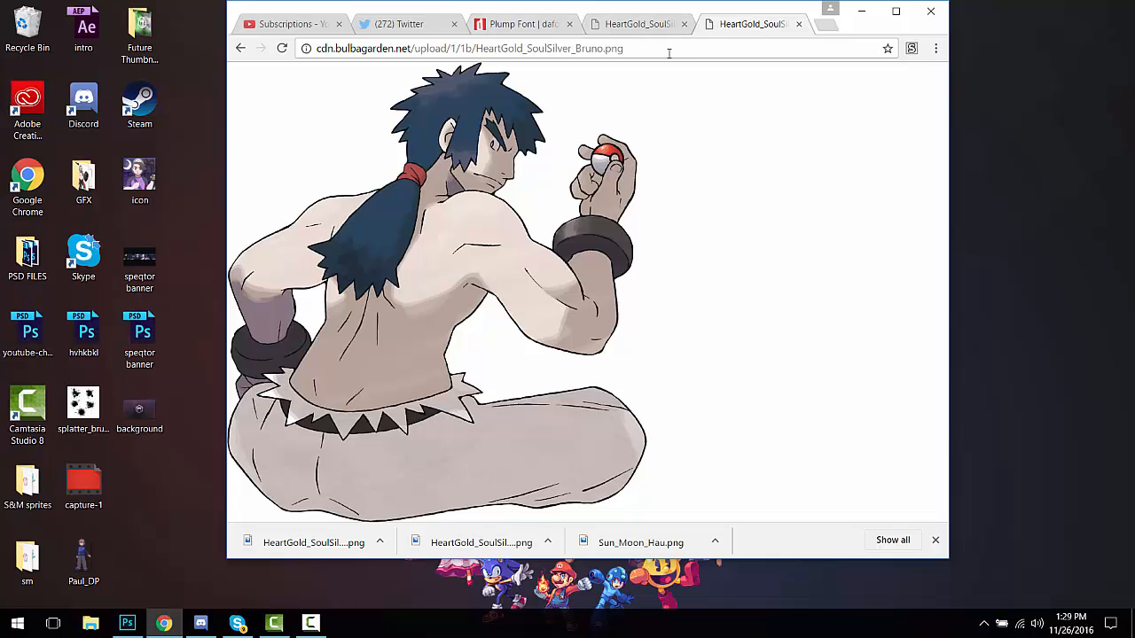
pyautogui.click(669, 52)
pyautogui.write('sun and')
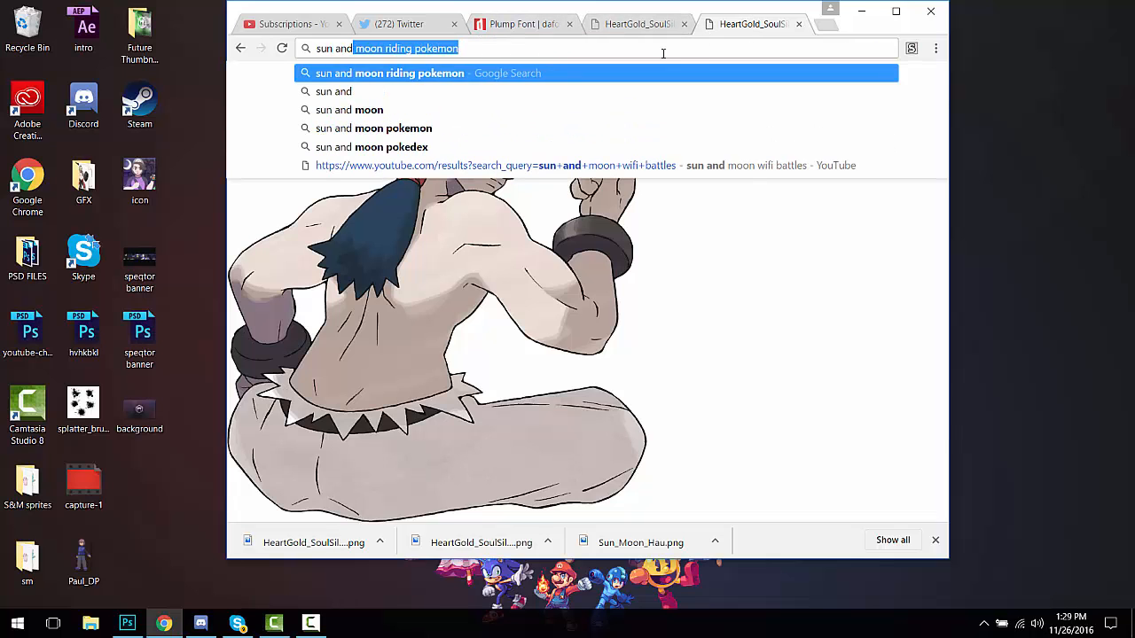
pyautogui.write(' moon screens')
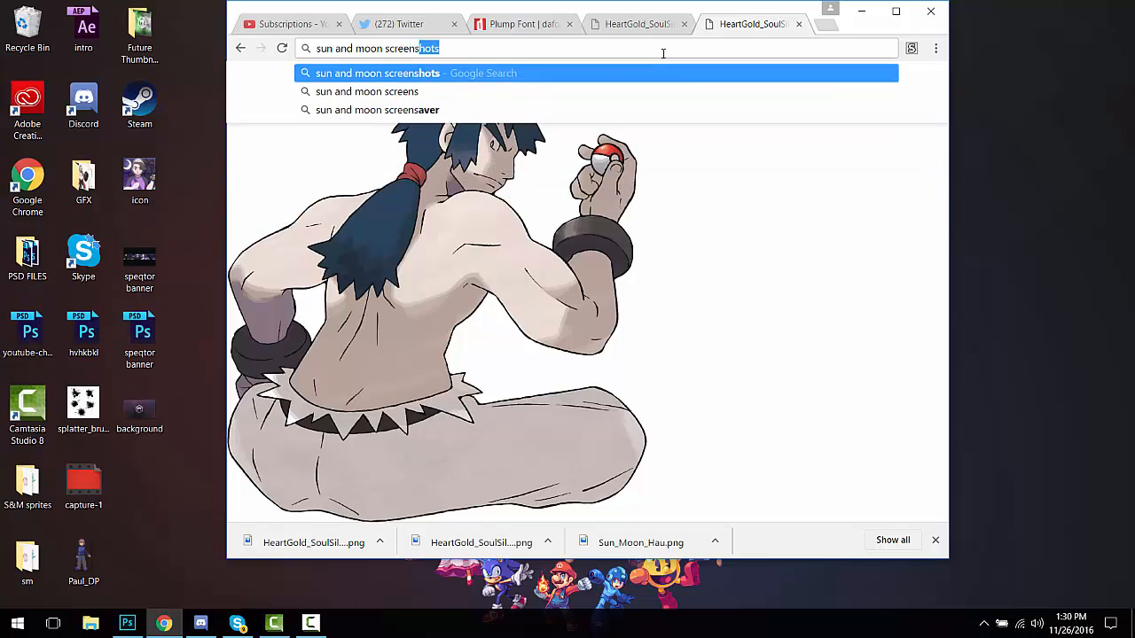
pyautogui.write('hots s')
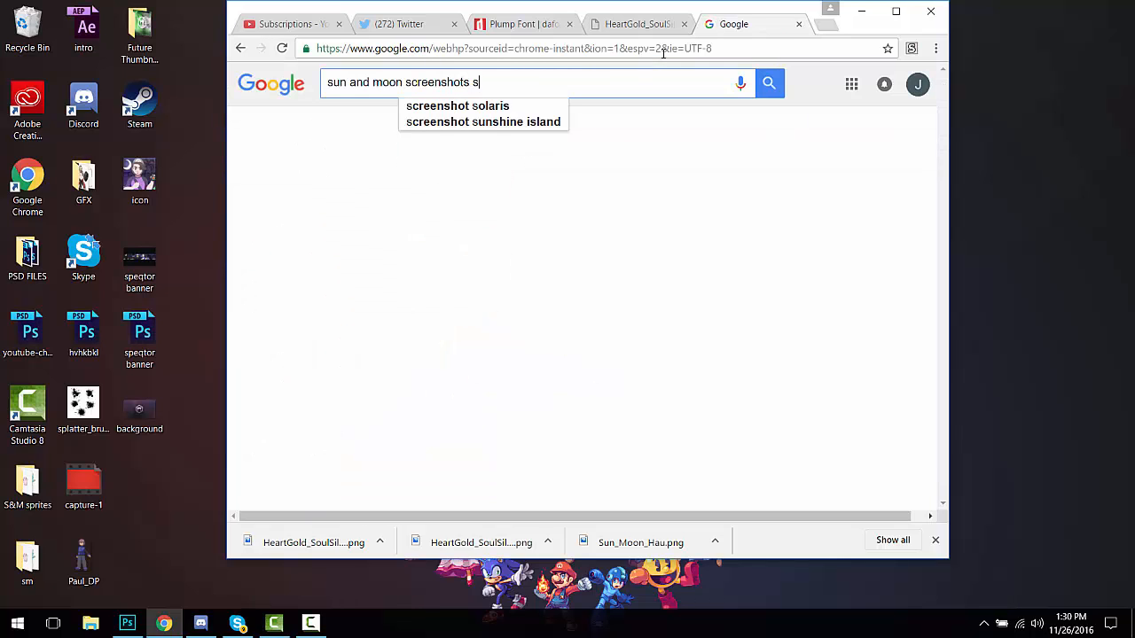
pyautogui.moveTo(642, 83); pyautogui.dragTo(457, 65)
pyautogui.press('BackSpace')
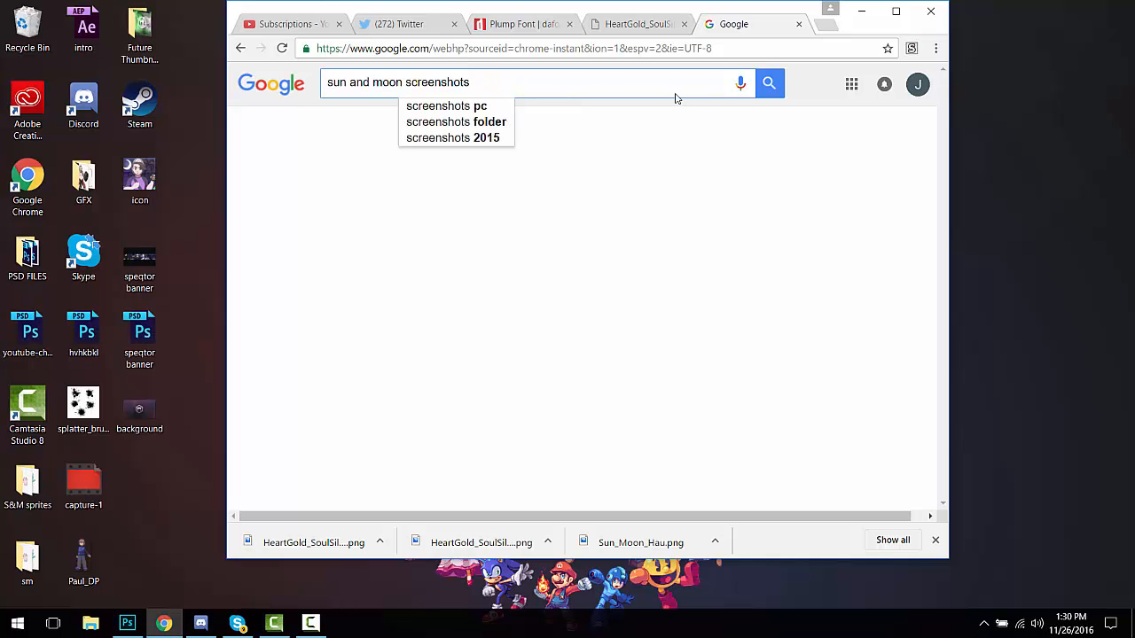
pyautogui.click(768, 83)
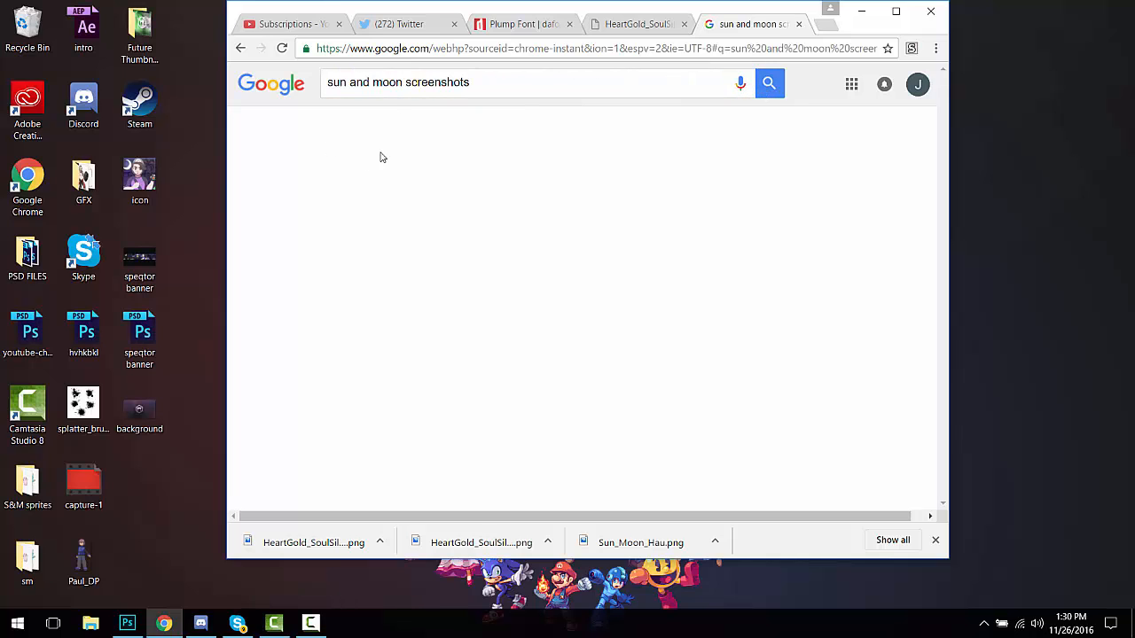
pyautogui.click(600, 78)
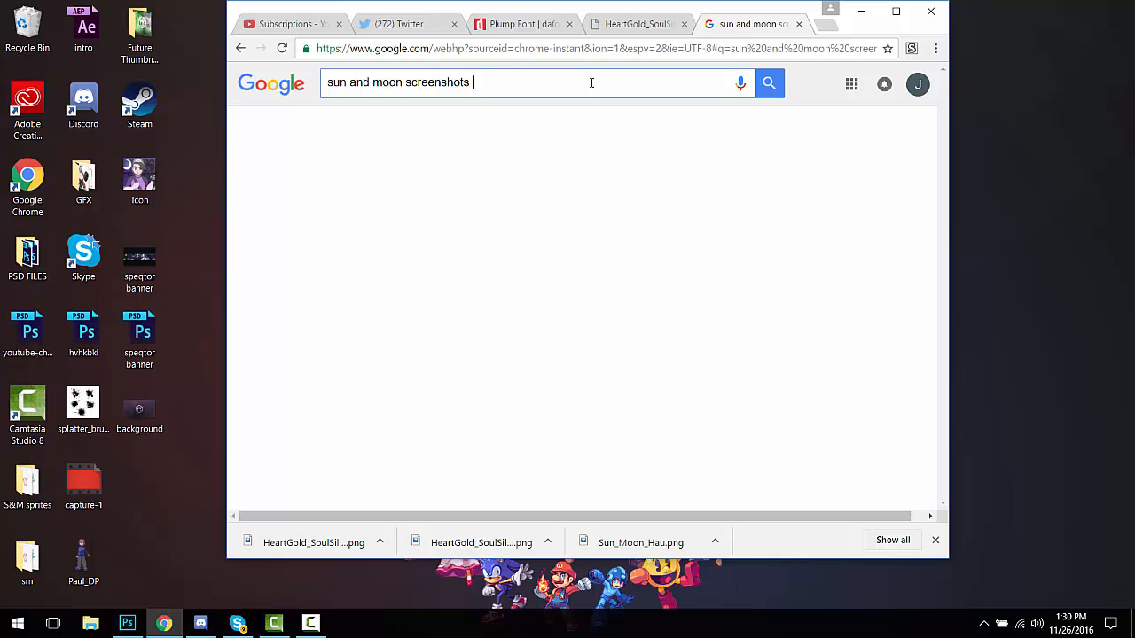
pyautogui.press('BackSpace')
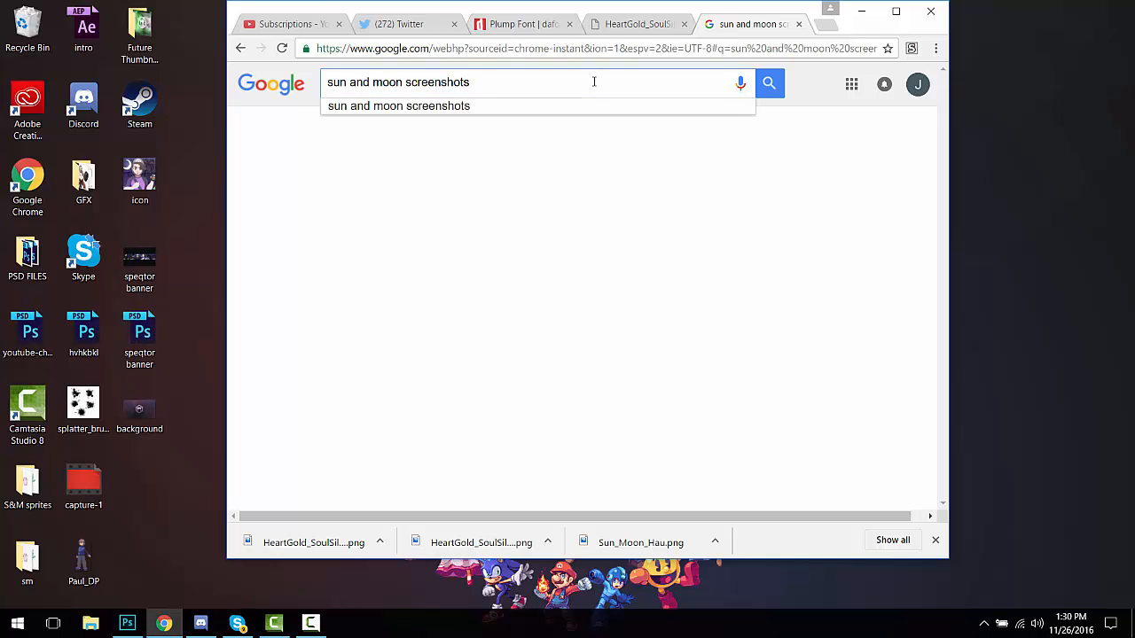
pyautogui.press('Return')
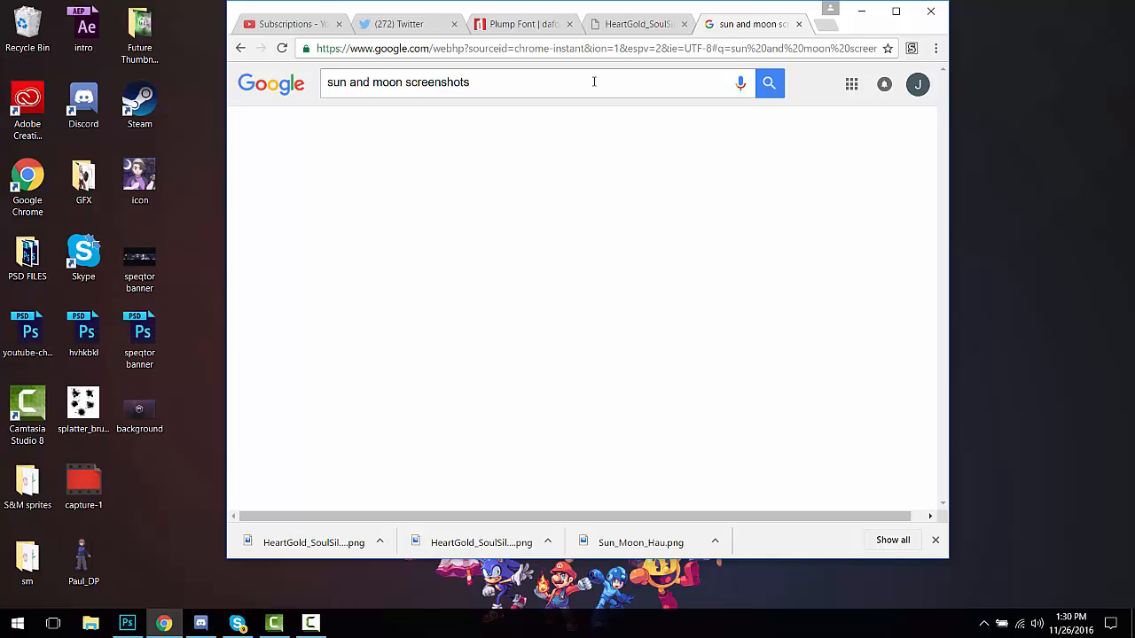
# Step: Close all the open browser tabs and the Chrome window, and reopen Chrome with a fresh tab
pyautogui.click(684, 24)
pyautogui.click(570, 24)
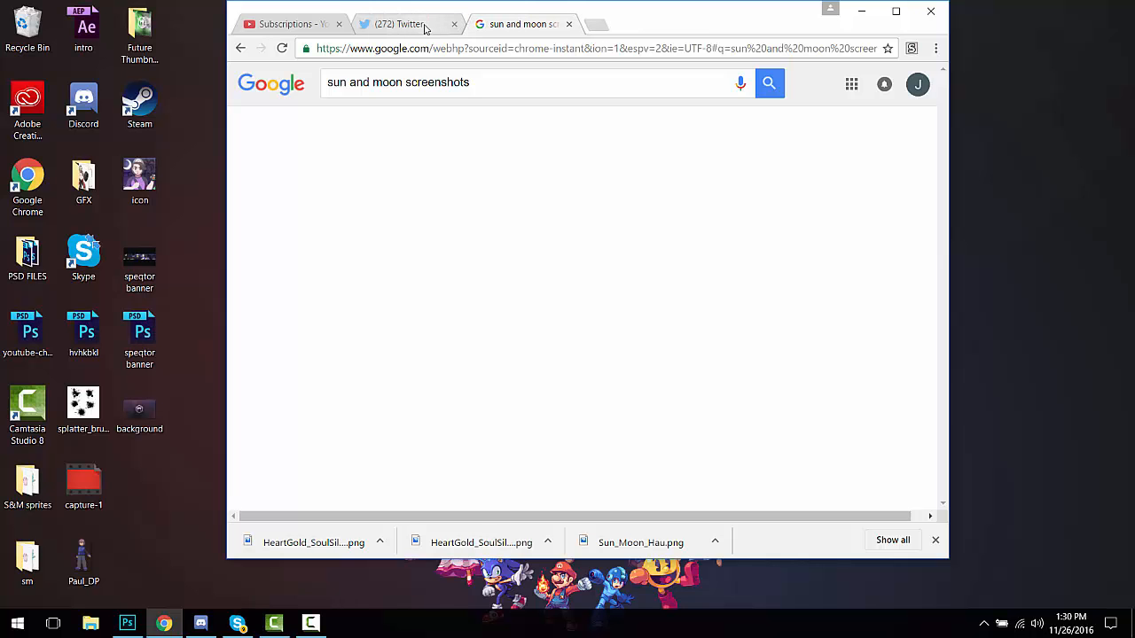
pyautogui.click(340, 24)
pyautogui.click(339, 24)
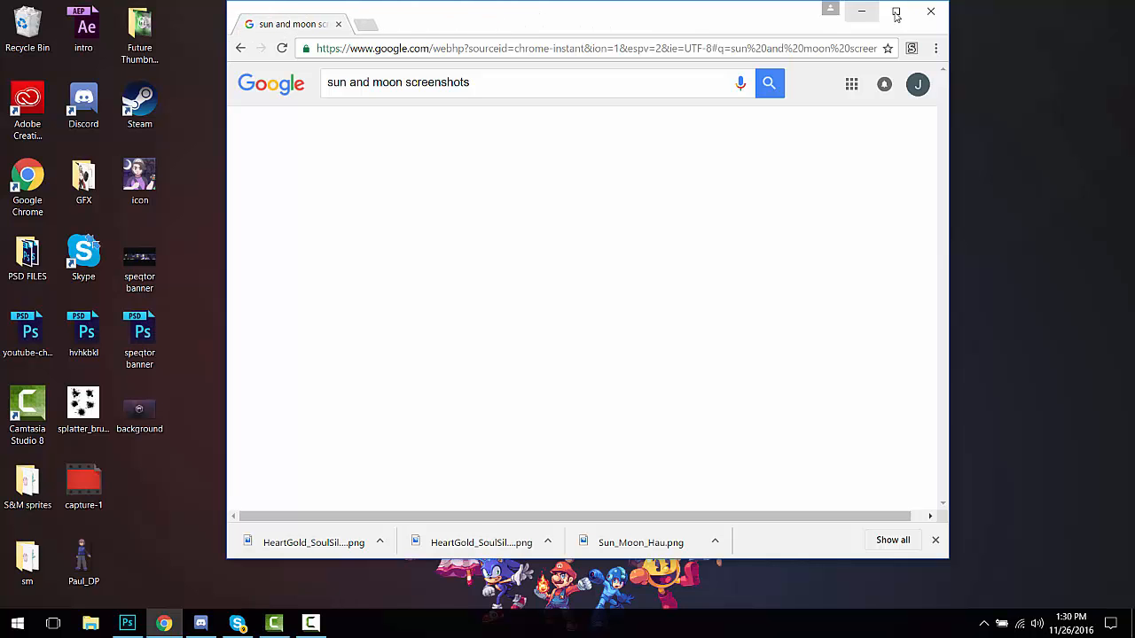
pyautogui.click(929, 12)
pyautogui.click(153, 631)
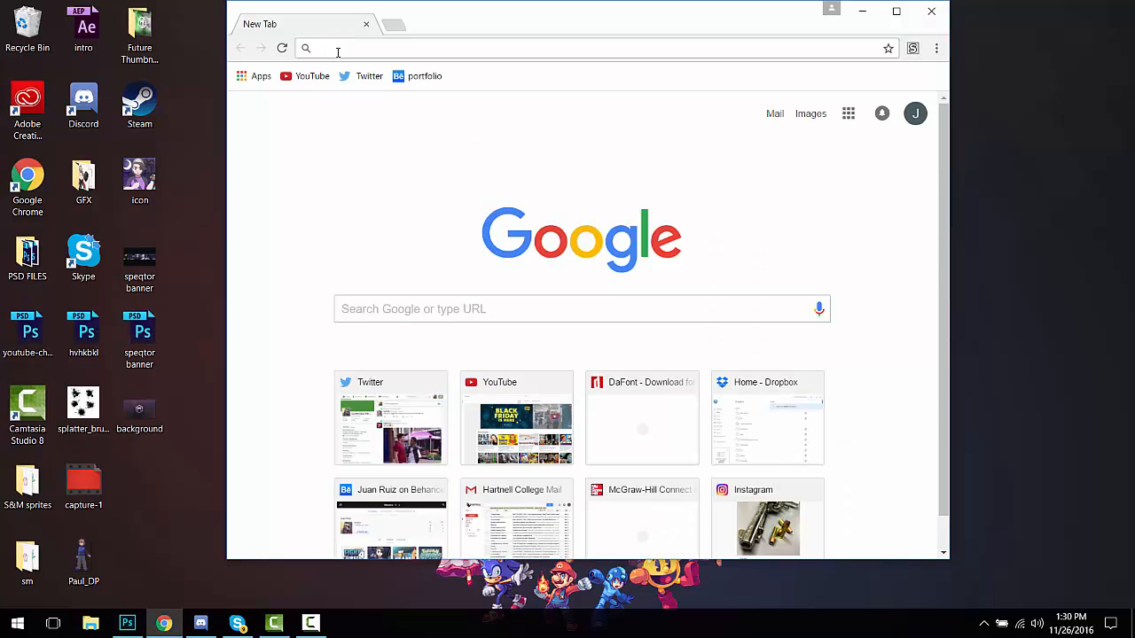
# Step: Search Google Images for "pokemon sun and moon screenshots" and maximize the browser window
pyautogui.write('pokemon ')
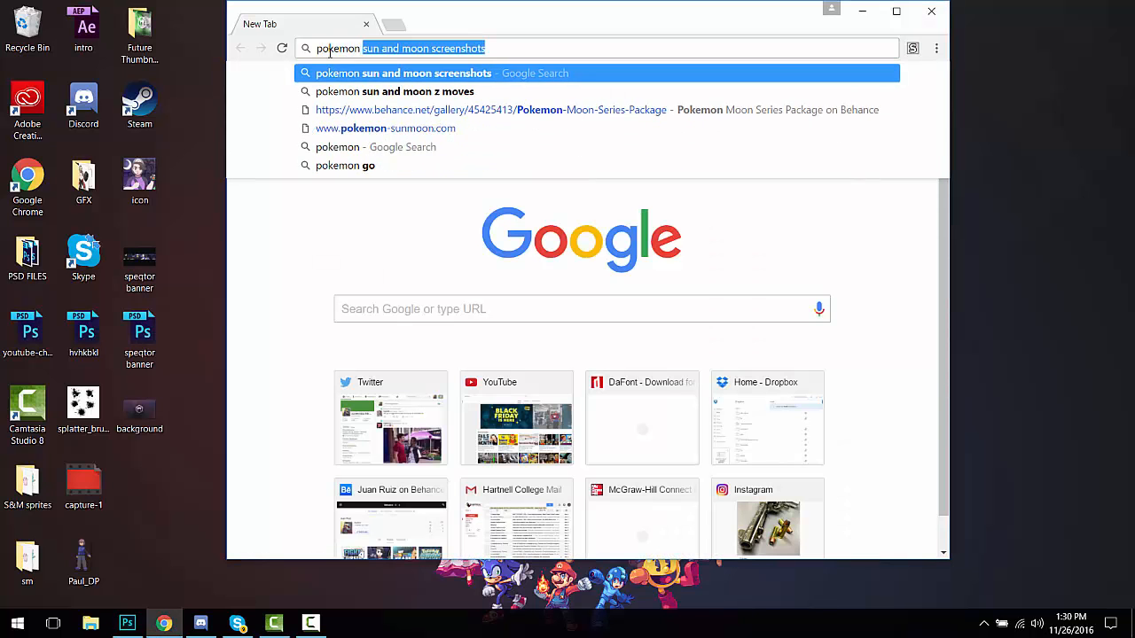
pyautogui.write('sun and moon')
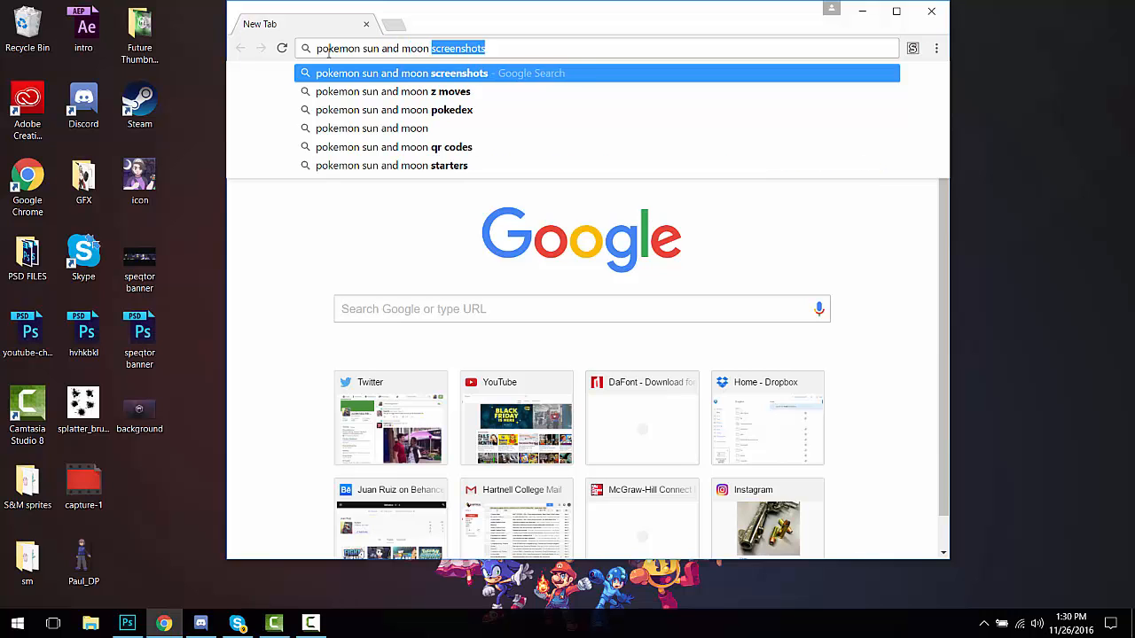
pyautogui.press('Return')
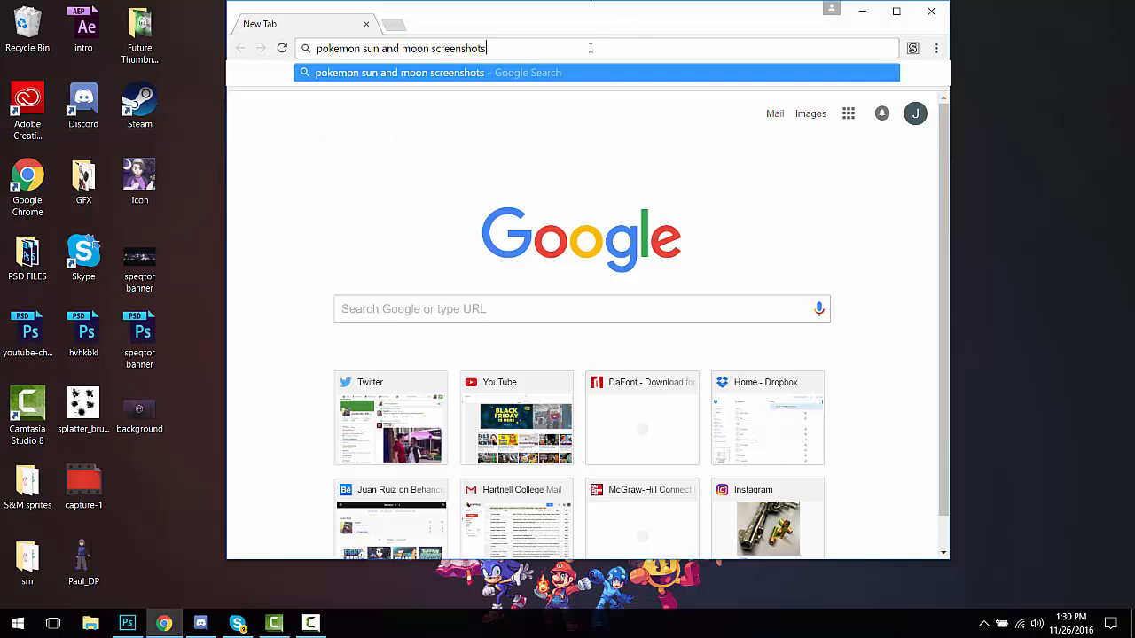
pyautogui.click(381, 130)
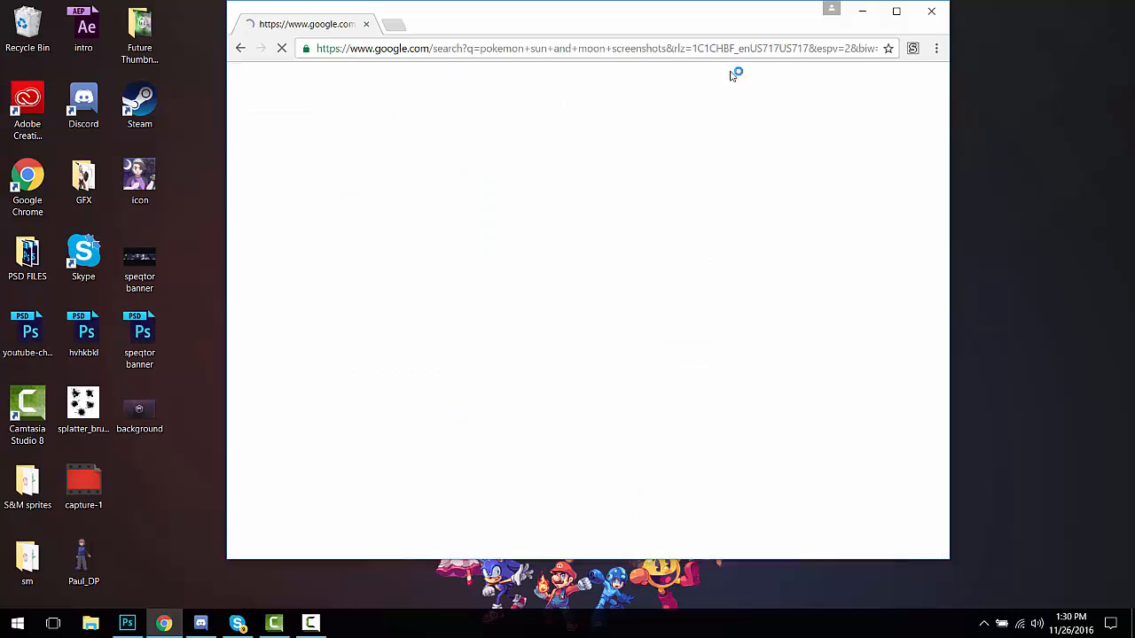
pyautogui.click(897, 10)
# Step: Examine the image results for a Sun and Moon game screenshot suitable as the thumbnail's background
pyautogui.scroll(-5, 472, 348)
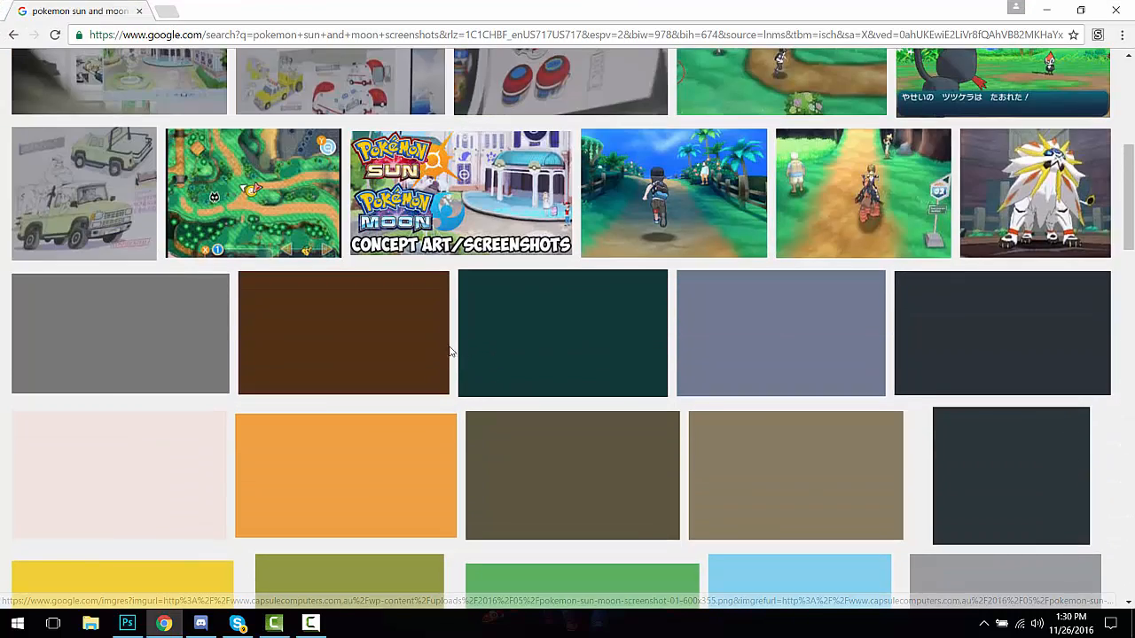
pyautogui.scroll(-3, 432, 354)
pyautogui.scroll(-3, 431, 354)
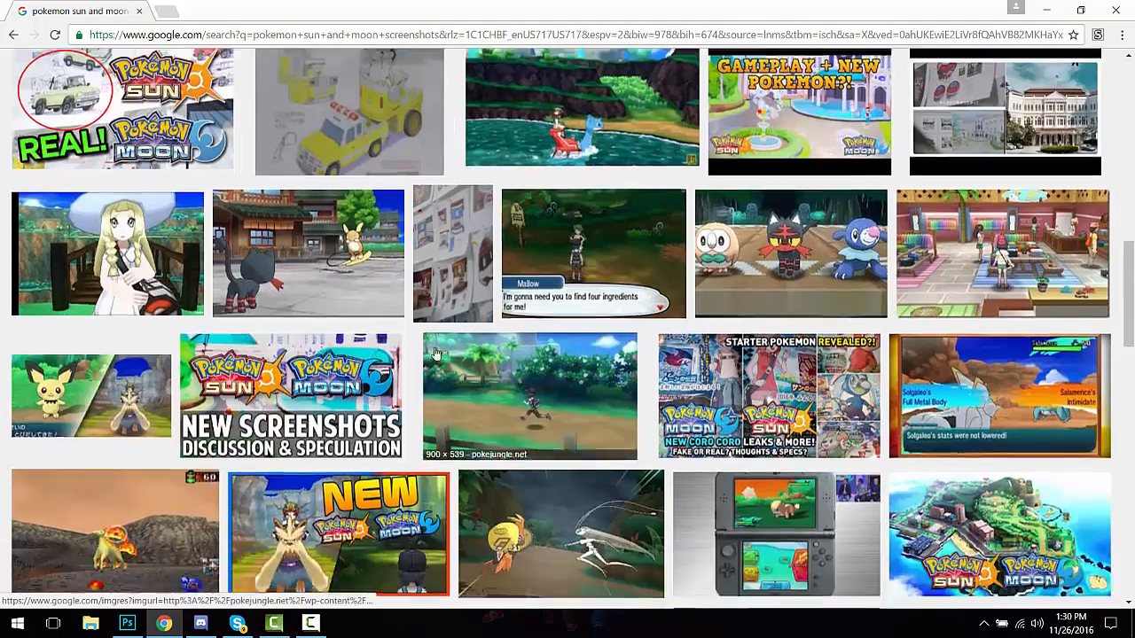
pyautogui.scroll(3, 496, 328)
pyautogui.scroll(-3, 582, 289)
pyautogui.scroll(-2, 582, 290)
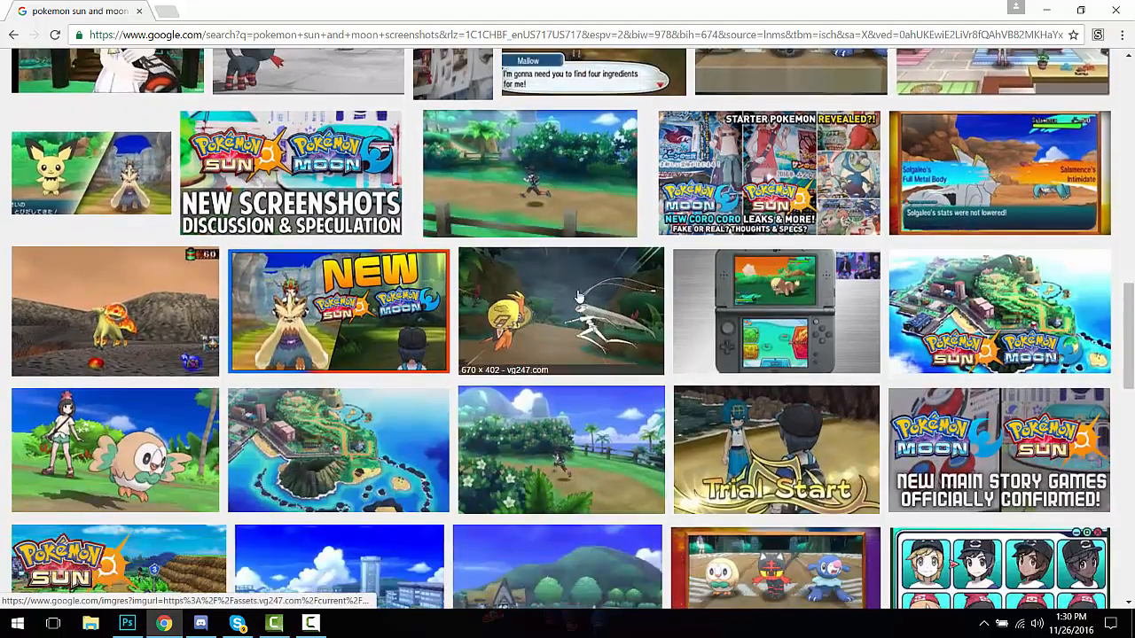
pyautogui.scroll(2, 532, 310)
pyautogui.scroll(-2, 479, 328)
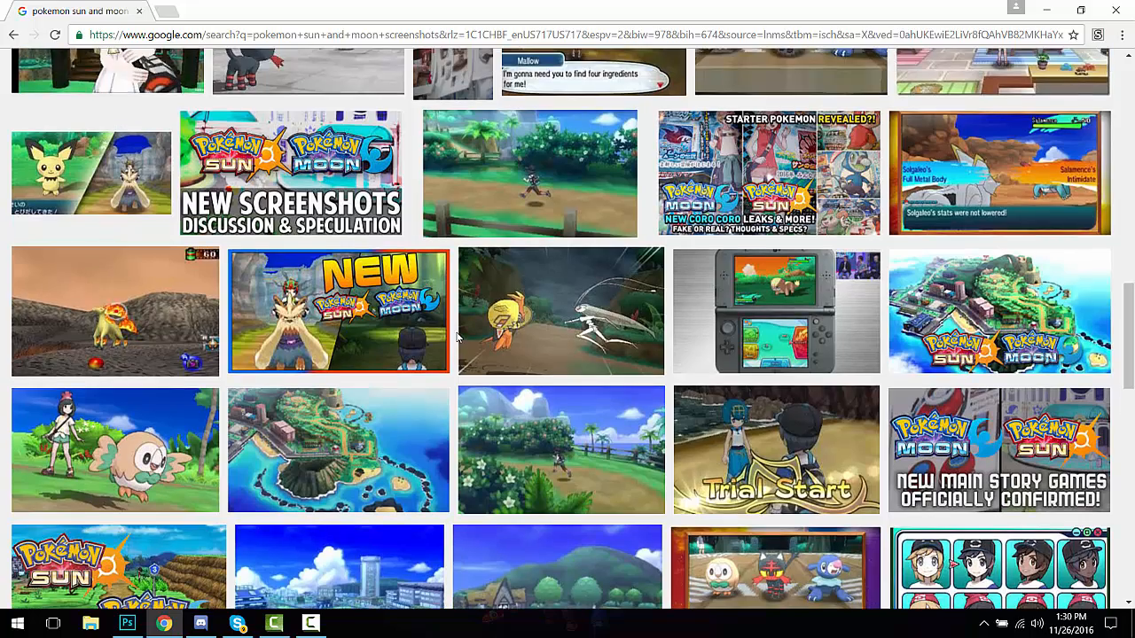
pyautogui.scroll(-5, 459, 338)
pyautogui.scroll(3, 460, 335)
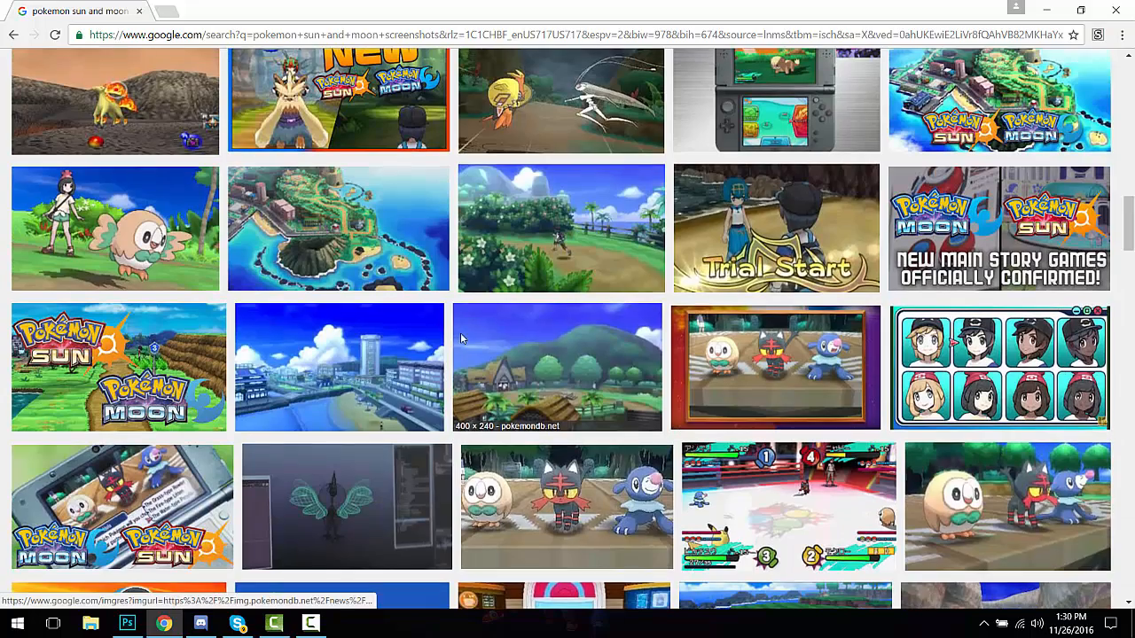
pyautogui.scroll(-1, 561, 210)
pyautogui.scroll(-2, 561, 209)
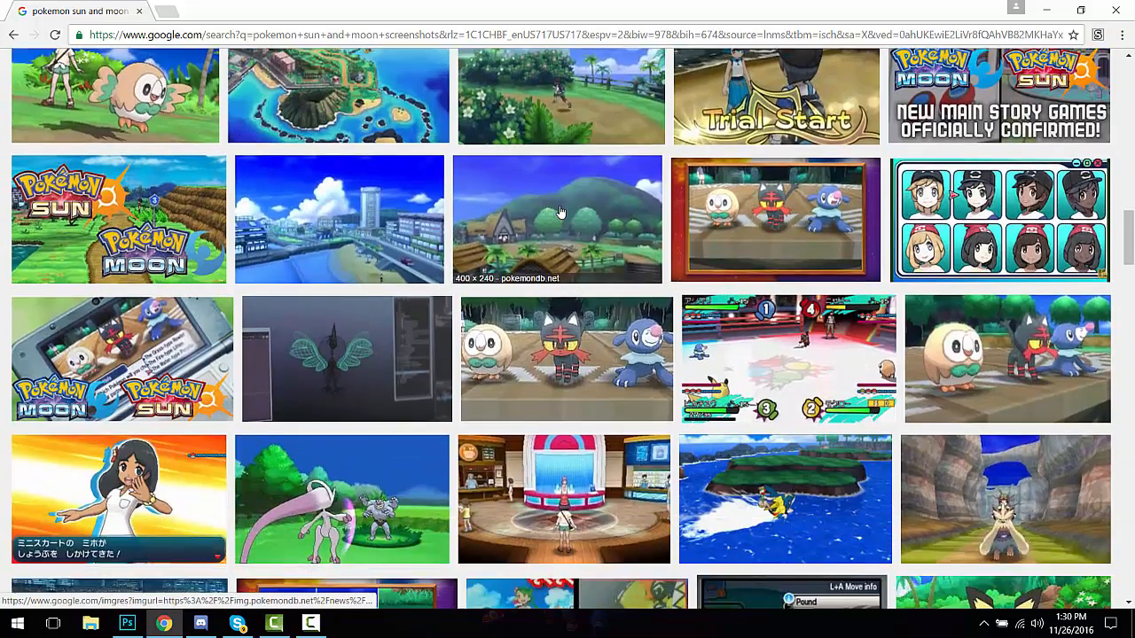
pyautogui.scroll(-3, 370, 227)
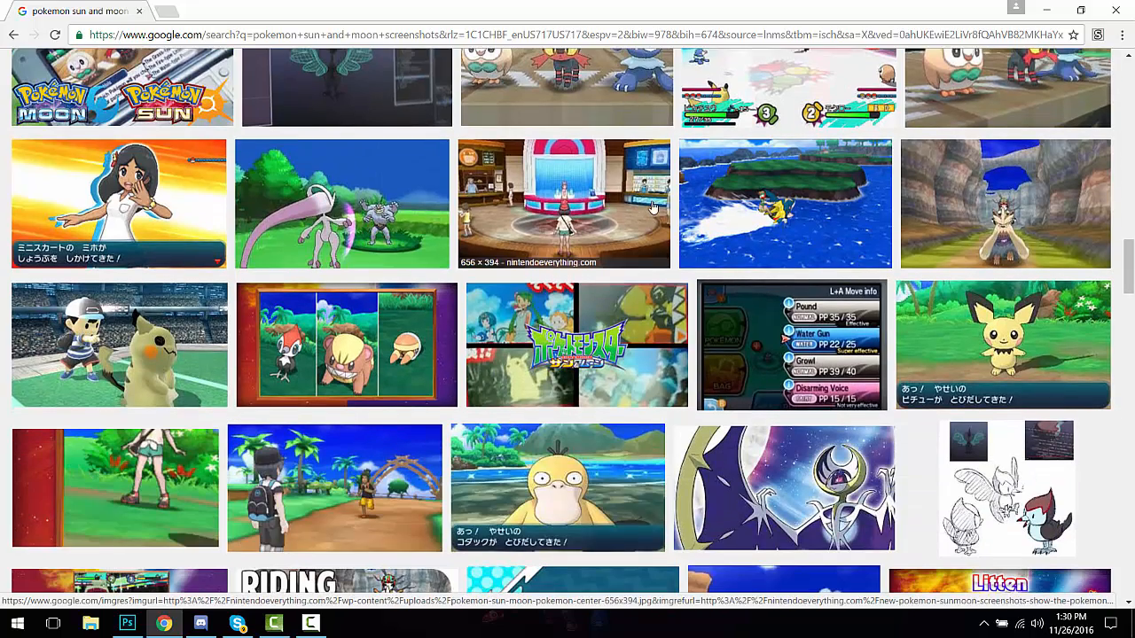
pyautogui.scroll(-3, 653, 206)
pyautogui.scroll(1, 646, 213)
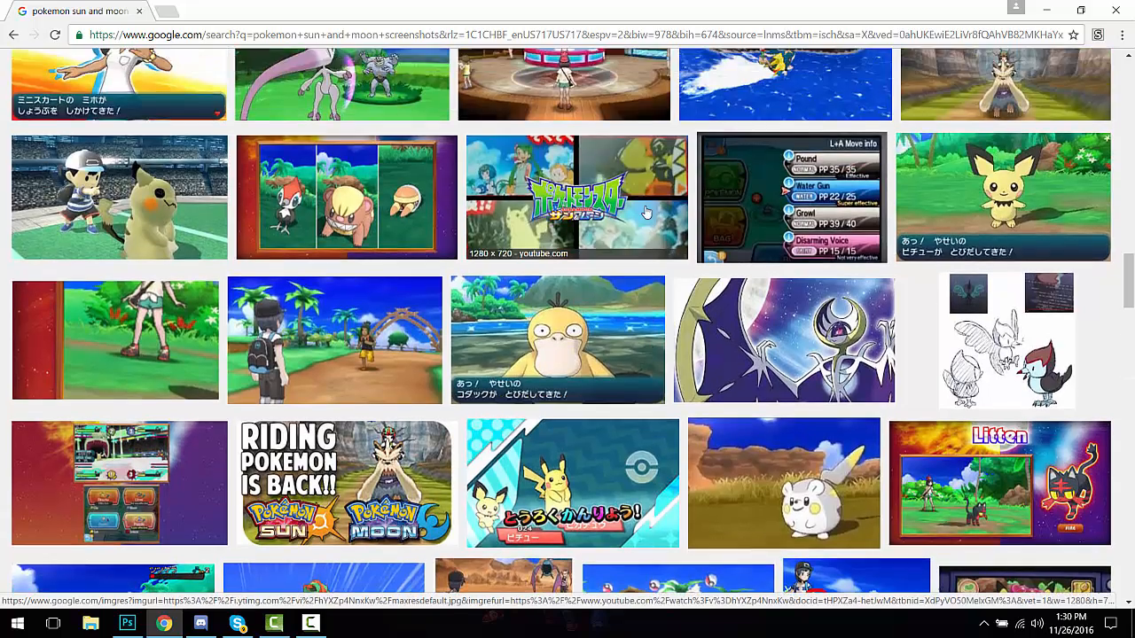
pyautogui.scroll(-4, 646, 213)
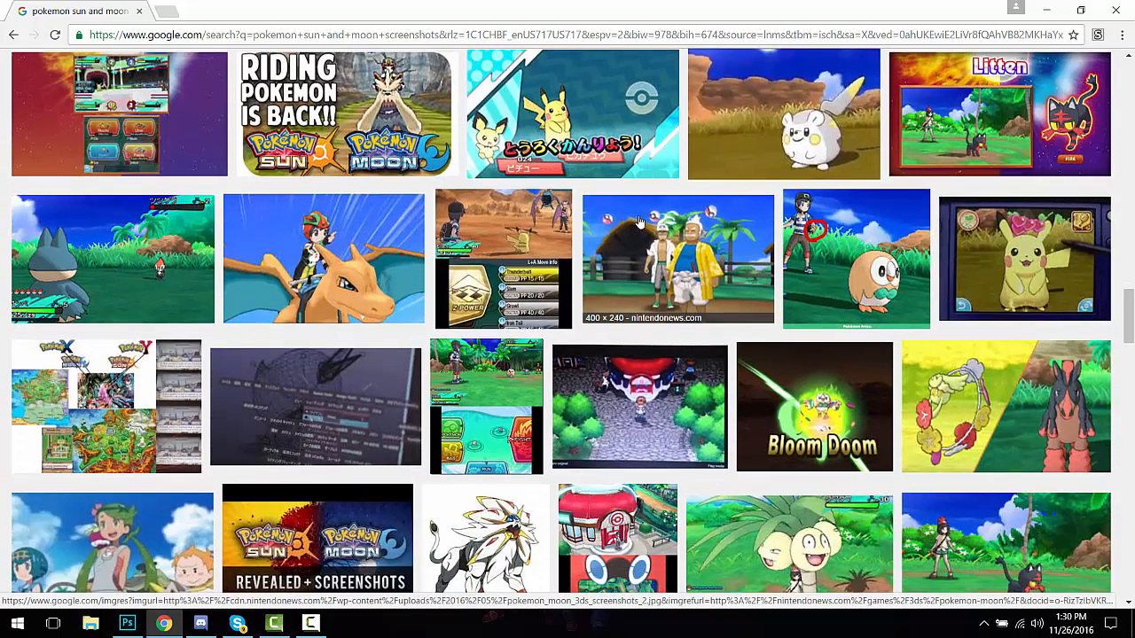
pyautogui.scroll(-3, 638, 221)
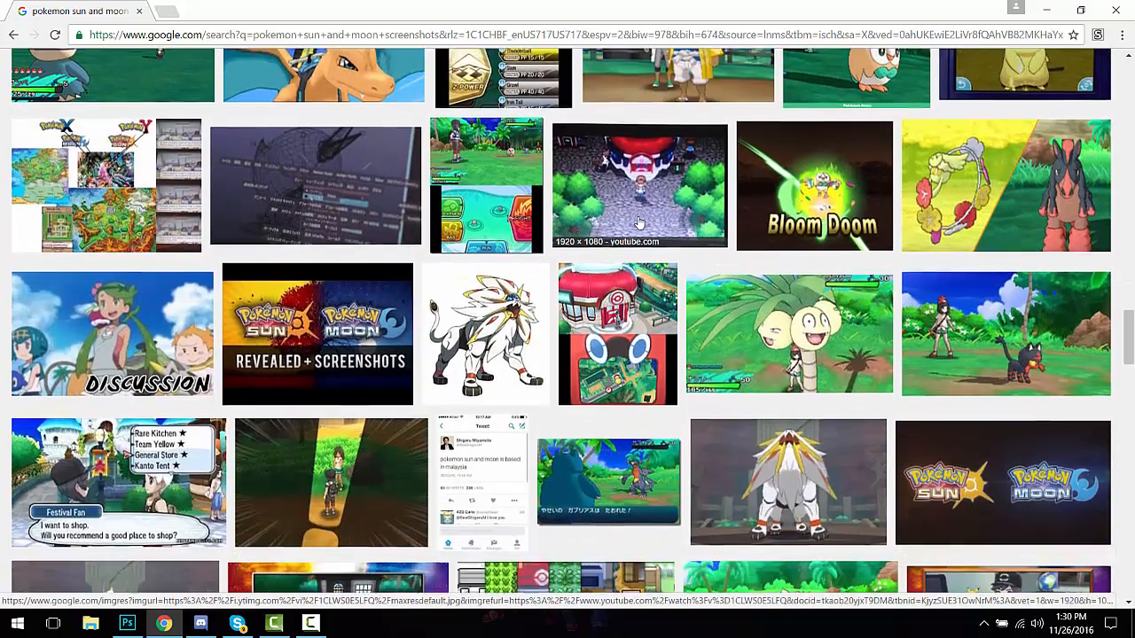
pyautogui.scroll(-6, 638, 222)
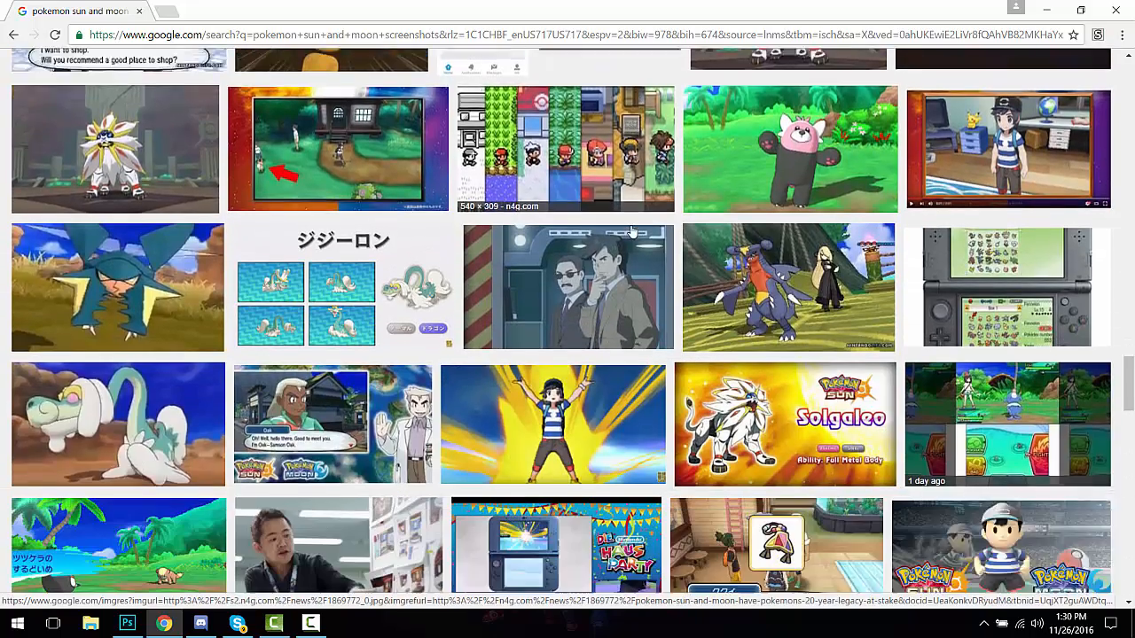
pyautogui.scroll(-6, 631, 234)
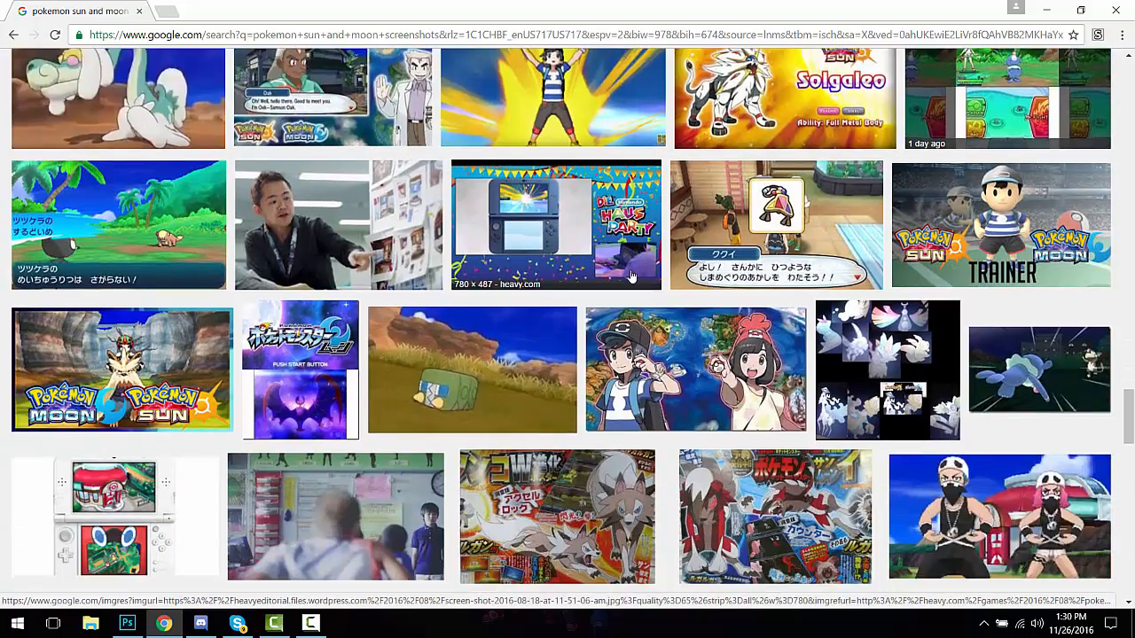
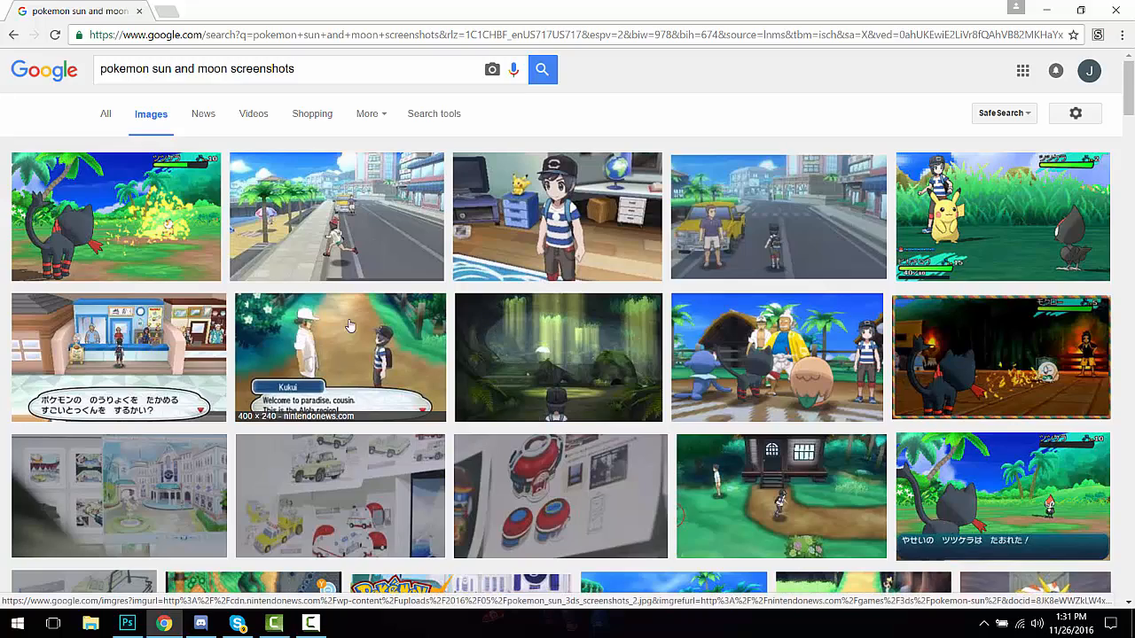
# Step: Look through the image results again from the beginning and open the preview of Den of Geek's aerial island picture
pyautogui.scroll(-2, 573, 309)
pyautogui.scroll(1, 574, 307)
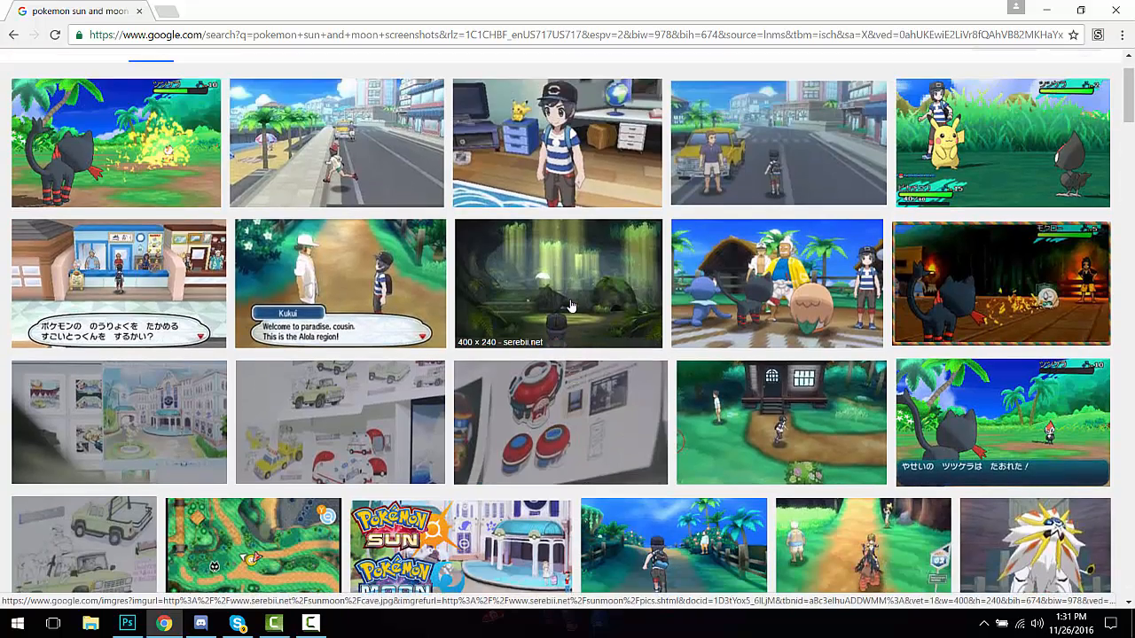
pyautogui.scroll(-3, 561, 303)
pyautogui.scroll(-6, 557, 302)
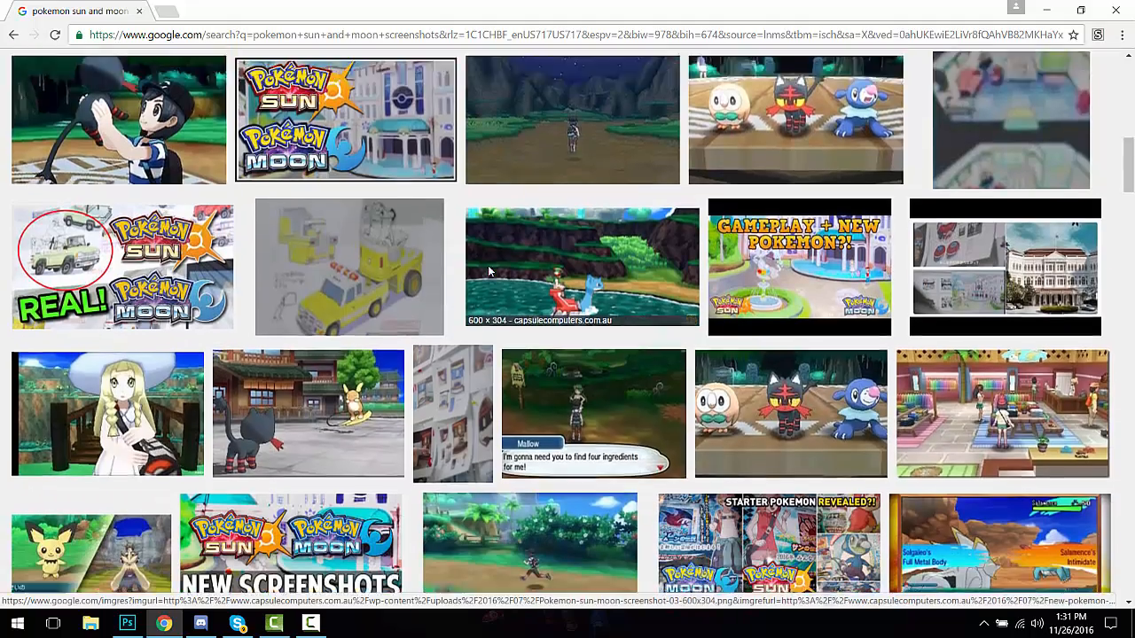
pyautogui.scroll(-2, 485, 273)
pyautogui.scroll(1, 621, 239)
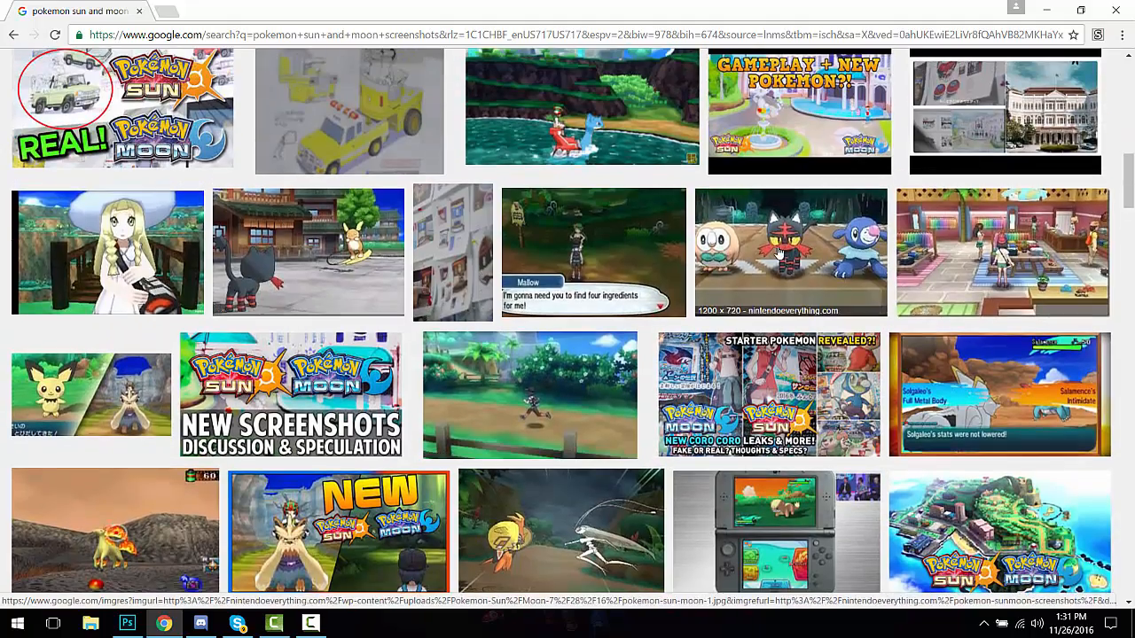
pyautogui.scroll(1, 681, 221)
pyautogui.scroll(-4, 675, 221)
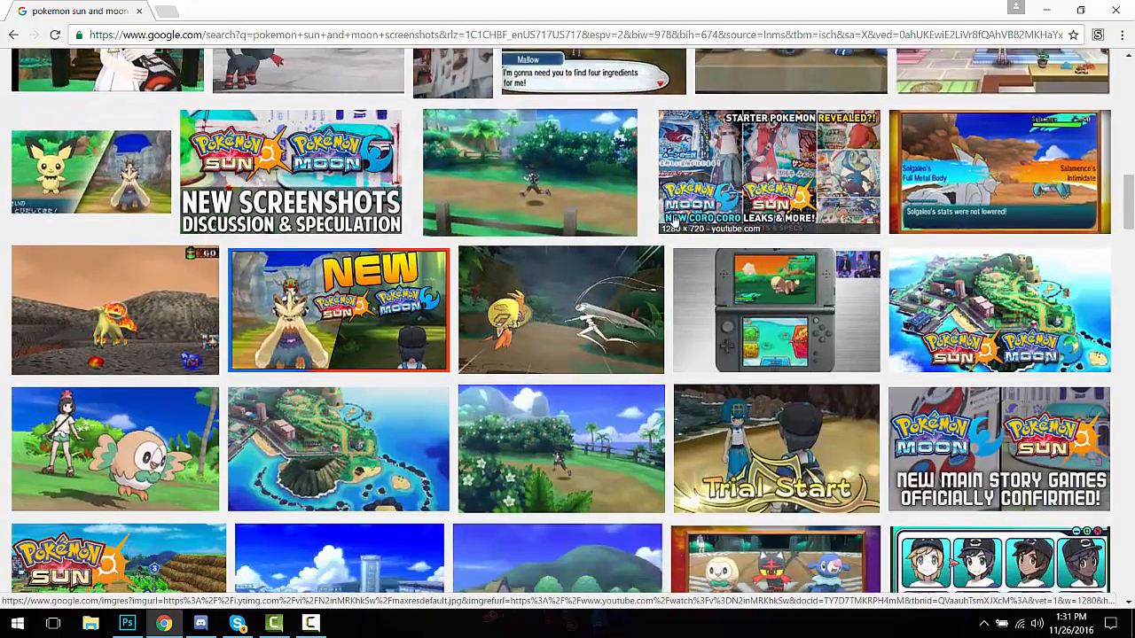
pyautogui.scroll(-1, 671, 221)
pyautogui.scroll(1, 668, 220)
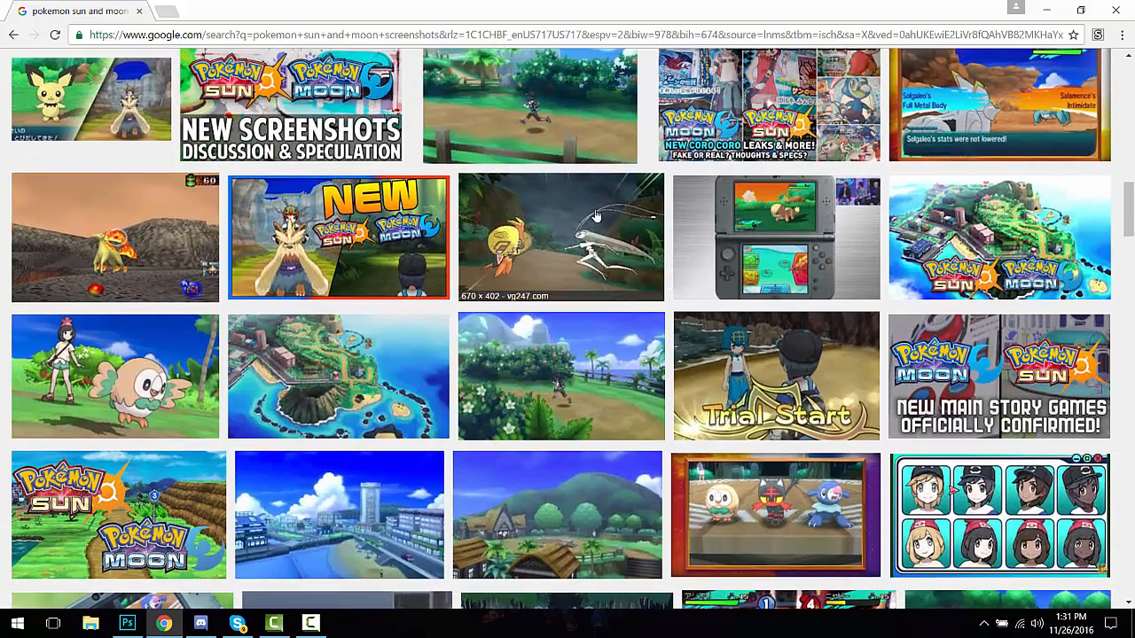
pyautogui.scroll(-1, 288, 258)
pyautogui.scroll(-1, 414, 230)
pyautogui.click(379, 224)
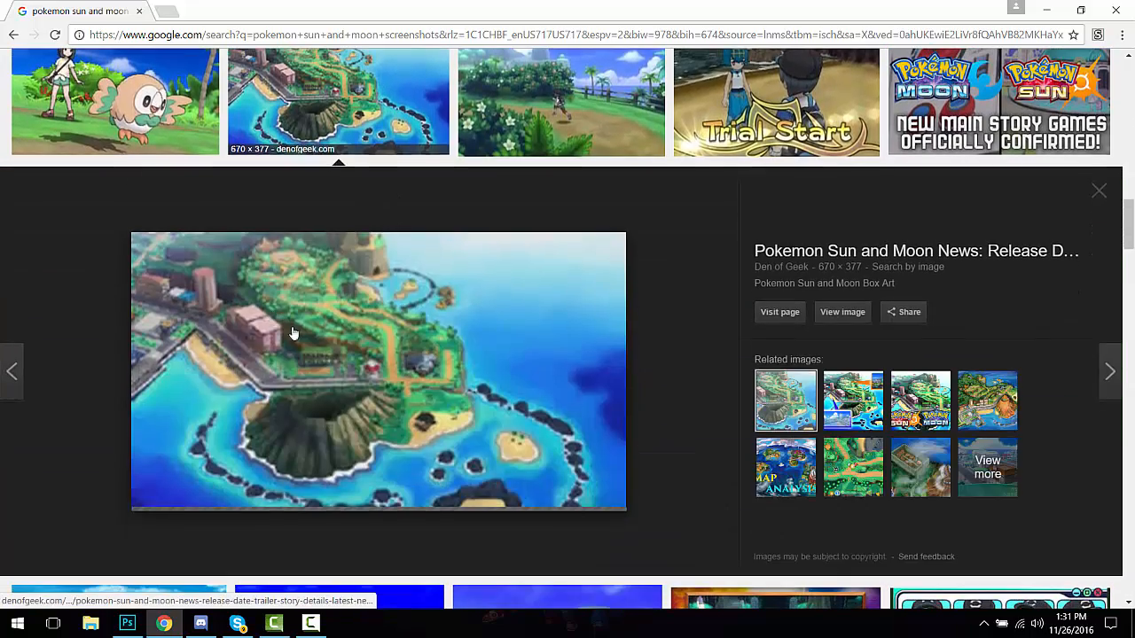
# Step: Examine the related images of the aerial island picture for a suitable Sun and Moon background
pyautogui.click(853, 392)
pyautogui.click(938, 404)
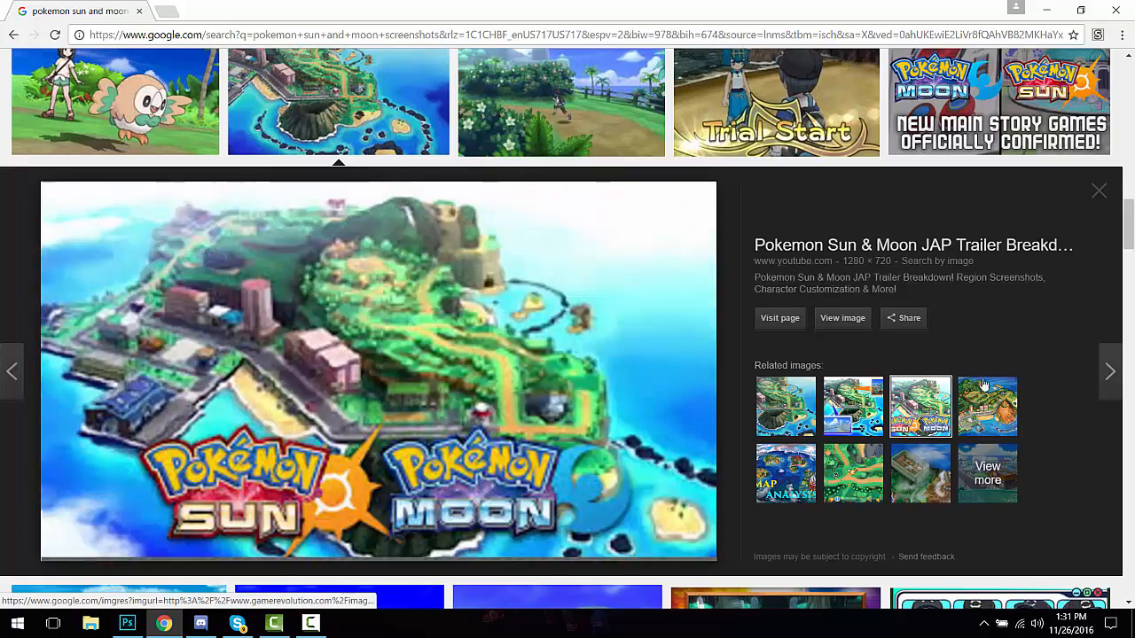
pyautogui.click(988, 392)
pyautogui.scroll(-2, 300, 158)
pyautogui.scroll(-1, 302, 166)
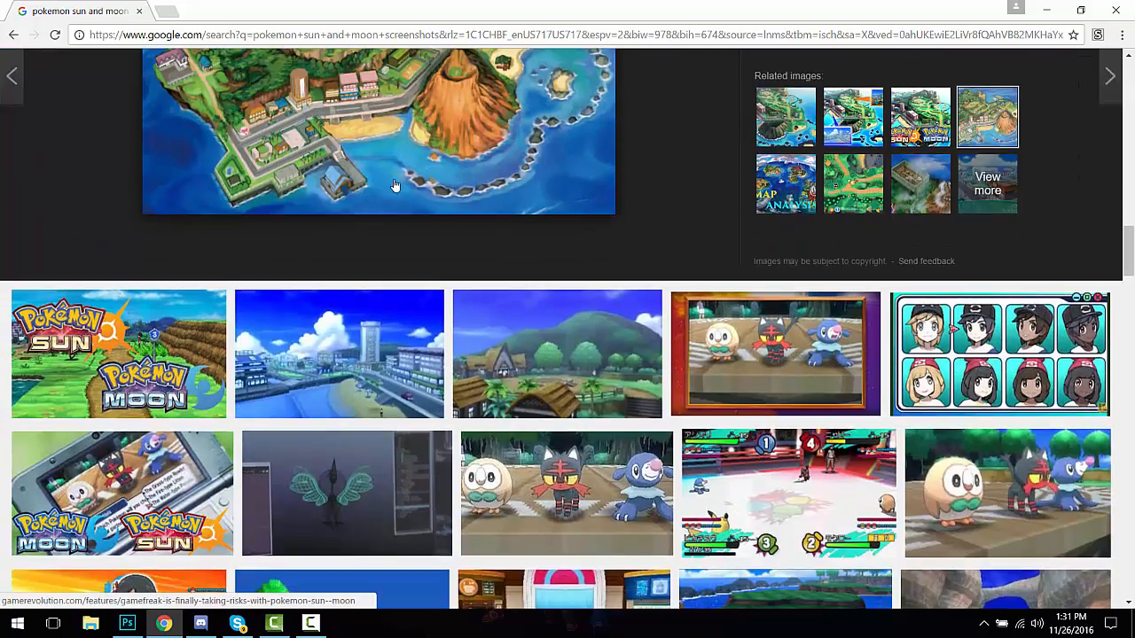
pyautogui.scroll(2, 302, 166)
pyautogui.scroll(-2, 302, 166)
pyautogui.click(874, 186)
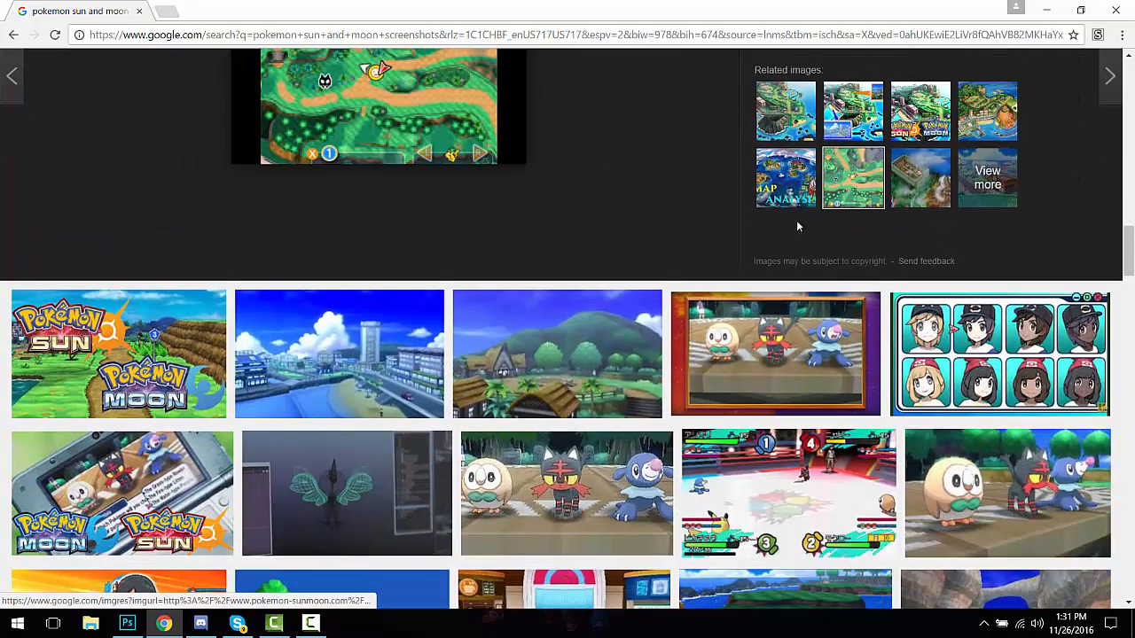
pyautogui.scroll(1, 796, 221)
# Step: Open the Pokémon Database village screenshot, look up its other sizes, and copy the 400 × 240 image
pyautogui.click(540, 435)
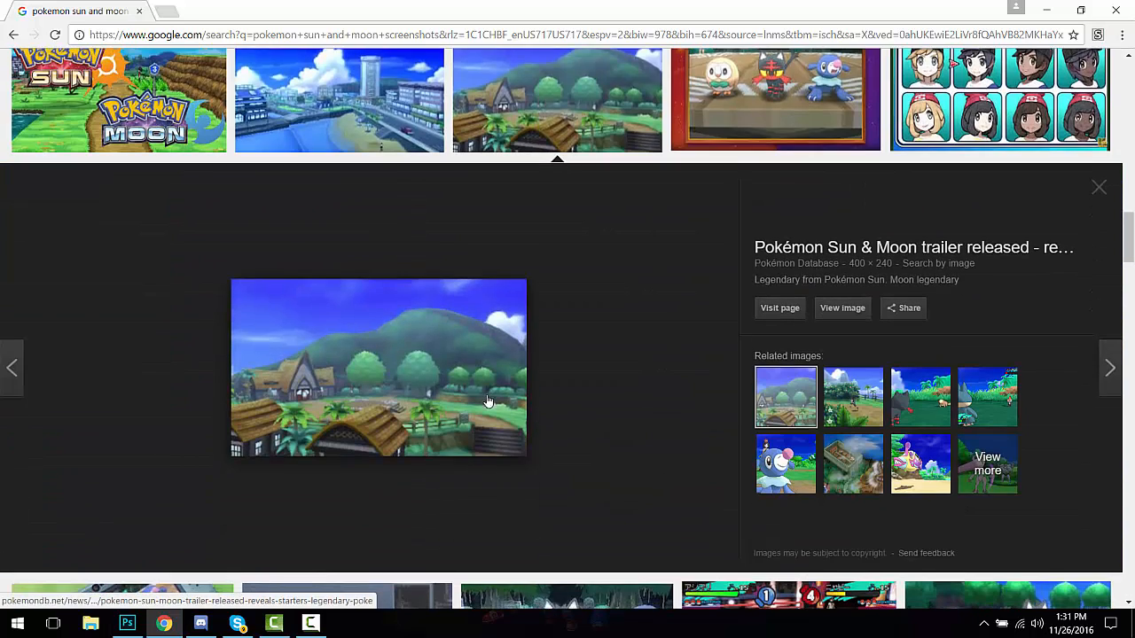
pyautogui.scroll(-1, 452, 355)
pyautogui.rightClick(412, 312)
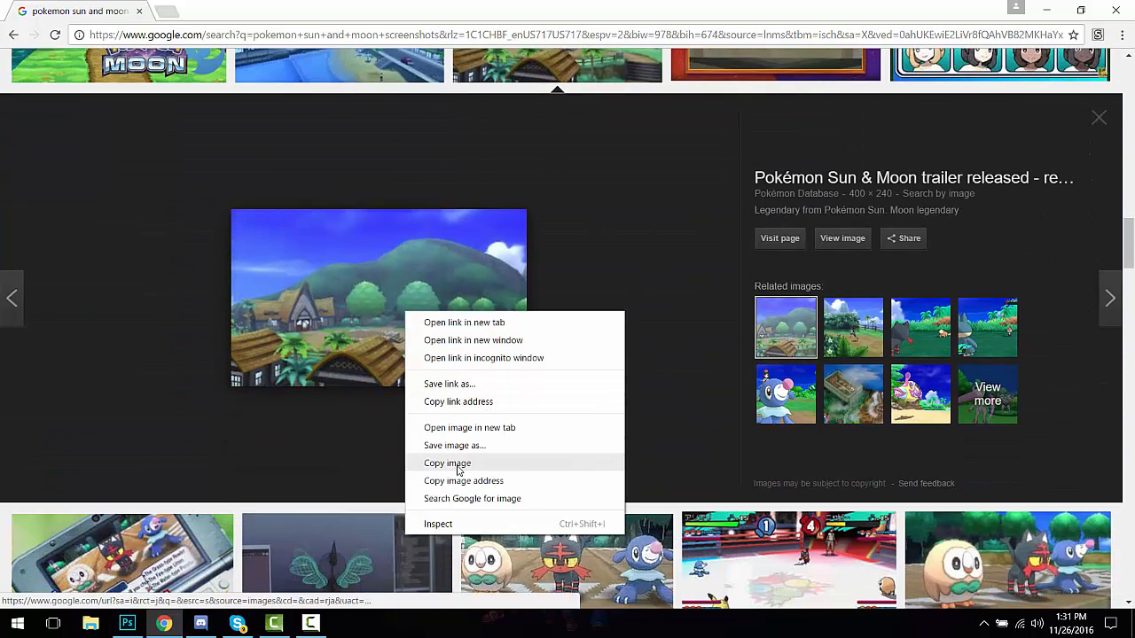
pyautogui.click(877, 200)
pyautogui.click(878, 200)
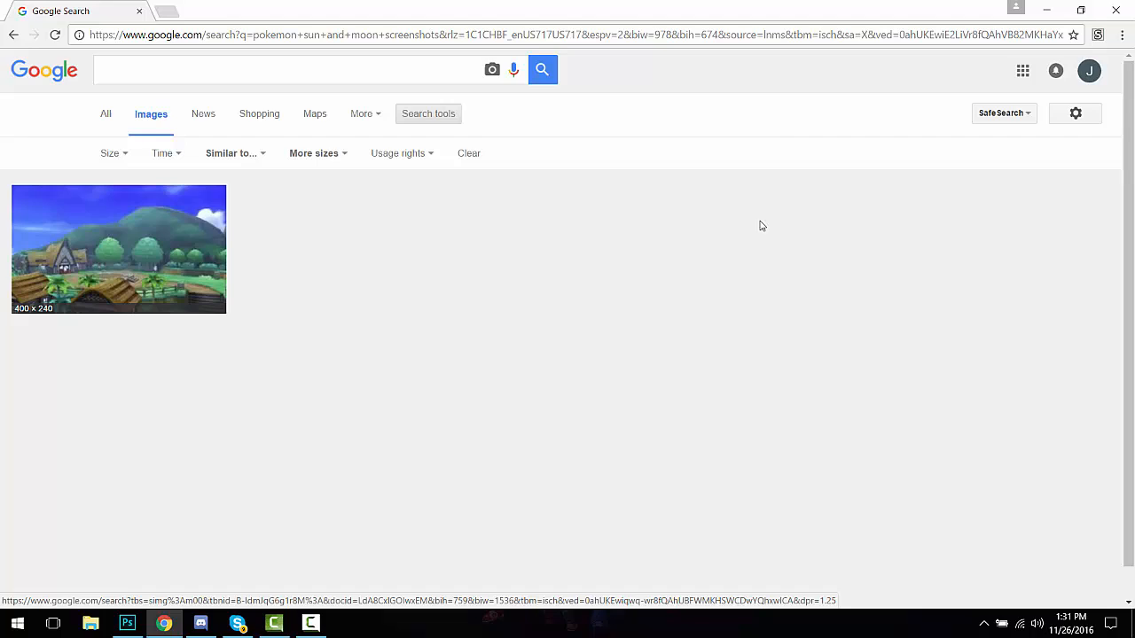
pyautogui.click(97, 249)
pyautogui.rightClick(290, 352)
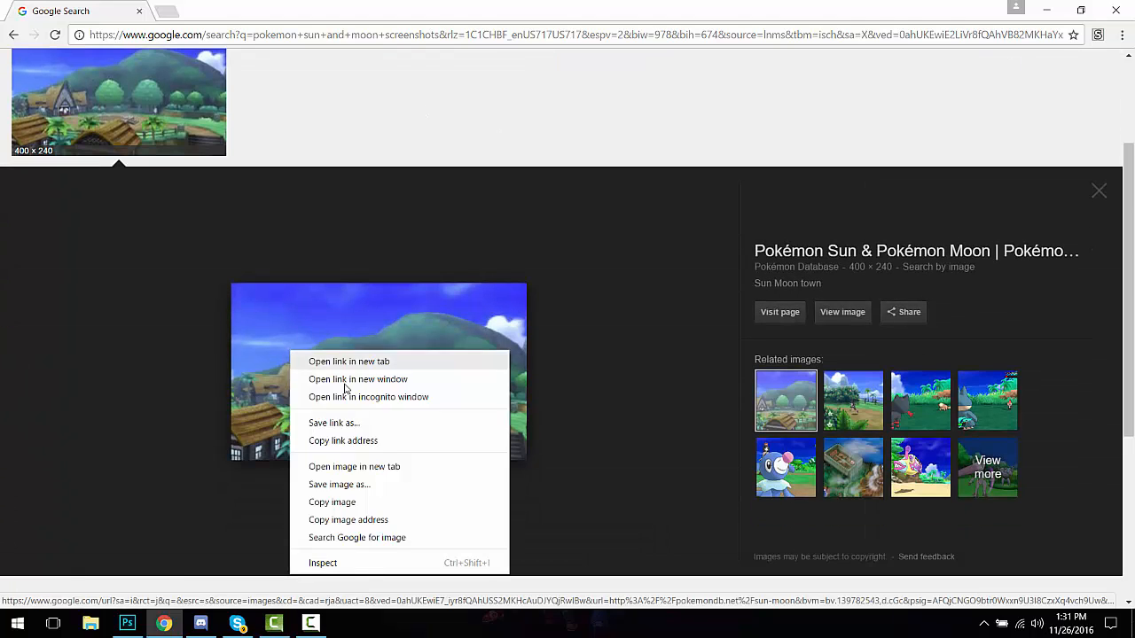
pyautogui.click(348, 502)
# Step: Review the thumbnail brief in the Discord conversation and switch back to the Photoshop document
pyautogui.click(1057, 9)
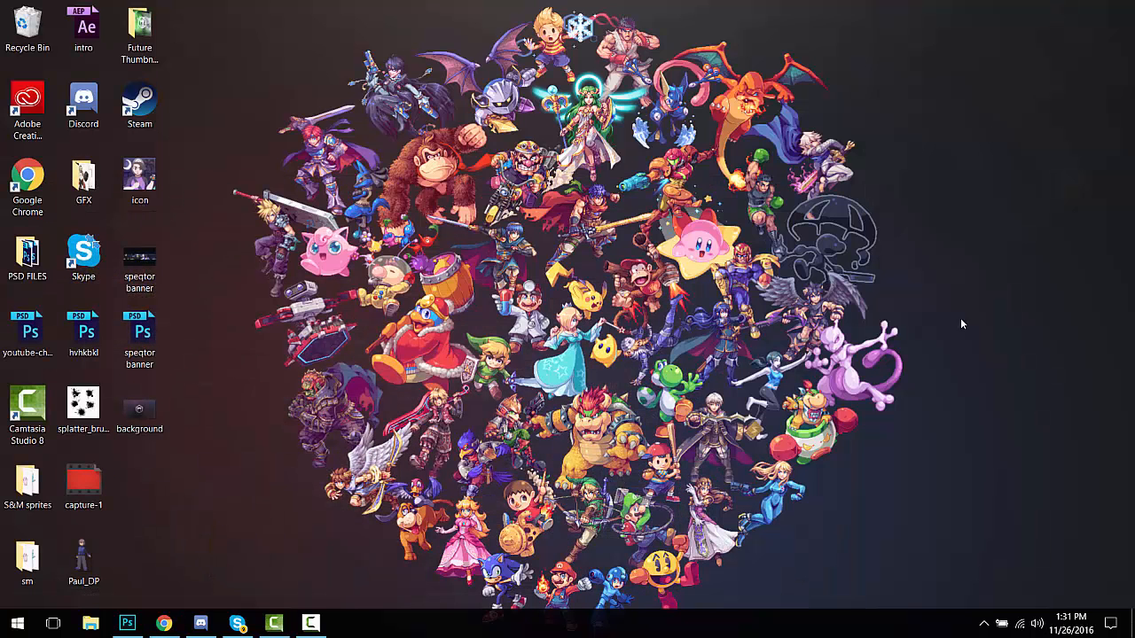
pyautogui.click(164, 623)
pyautogui.click(200, 623)
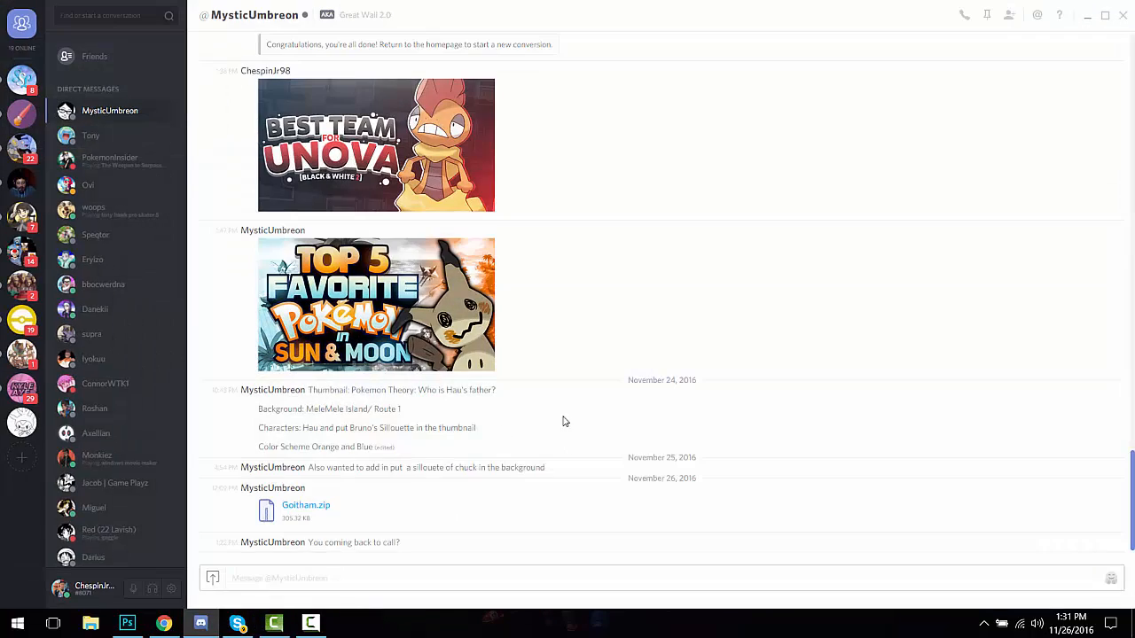
pyautogui.click(127, 622)
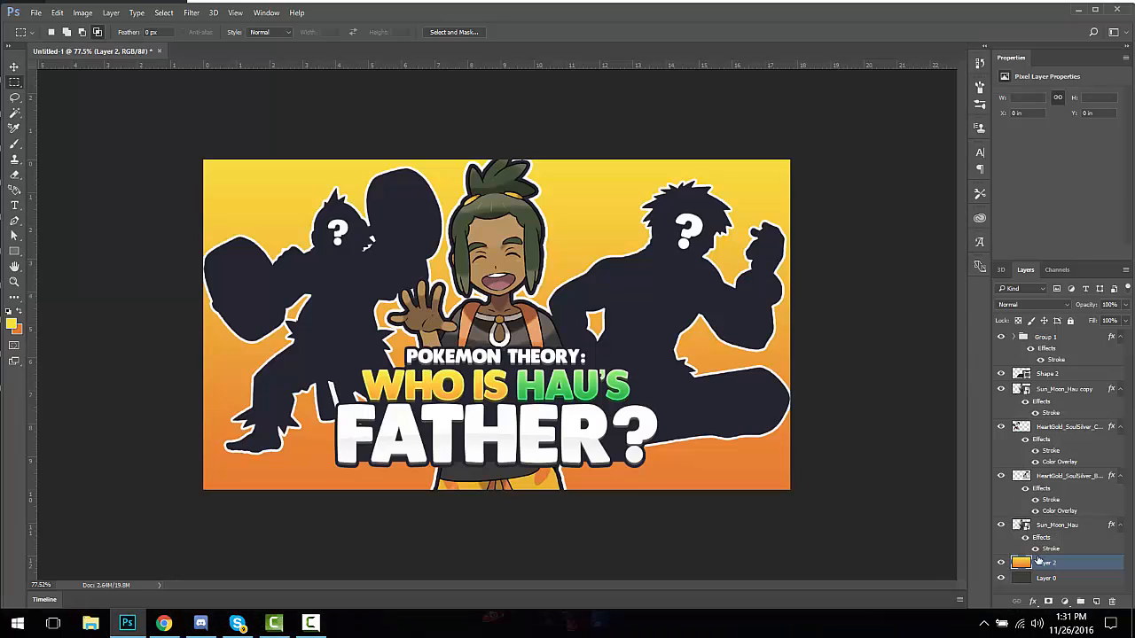
# Step: Paste the village screenshot above the gradient layer and align it with the canvas's upper-left corner
pyautogui.hotkey('ctrl', 'v')
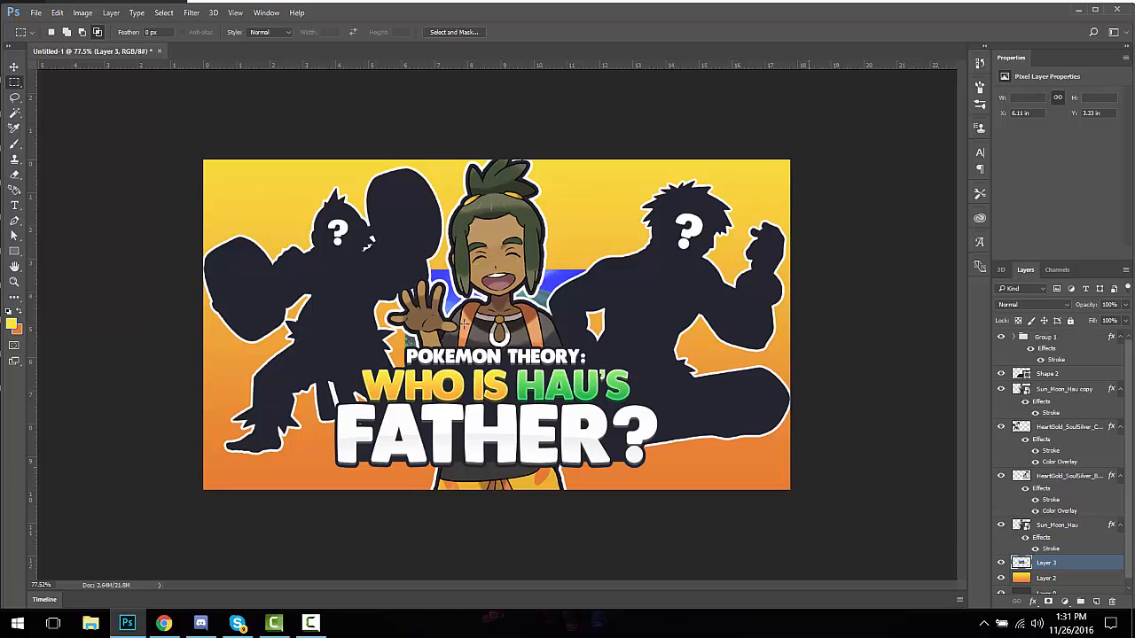
pyautogui.click(13, 68)
pyautogui.moveTo(430, 283); pyautogui.dragTo(227, 174)
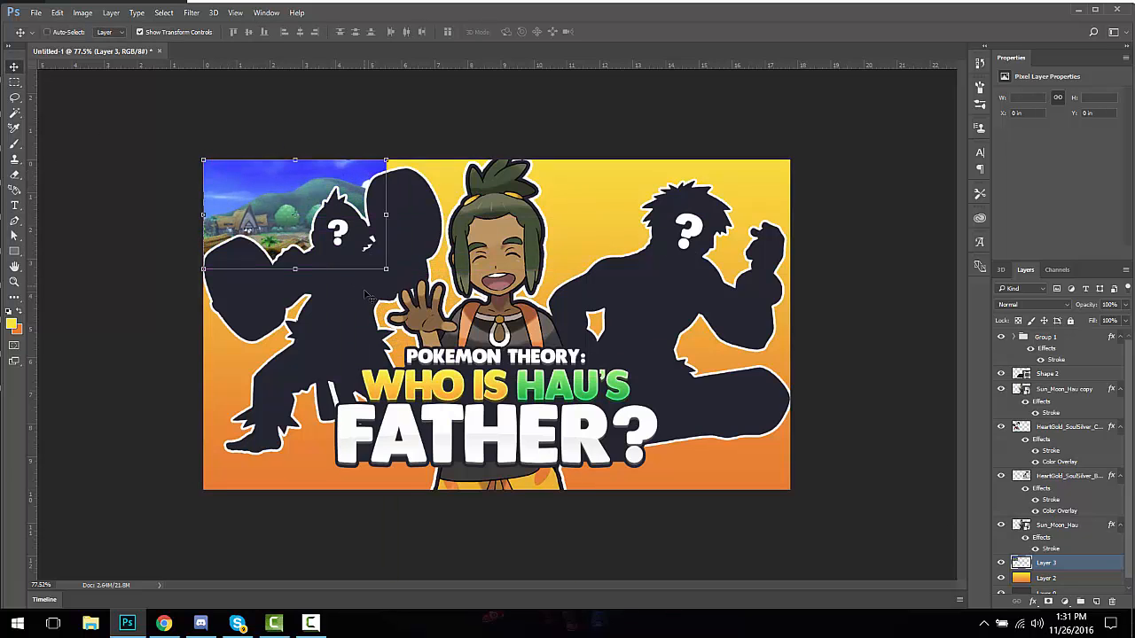
pyautogui.moveTo(386, 271); pyautogui.dragTo(830, 535)
pyautogui.press('Escape')
pyautogui.moveTo(387, 269); pyautogui.dragTo(822, 500)
pyautogui.press('Return')
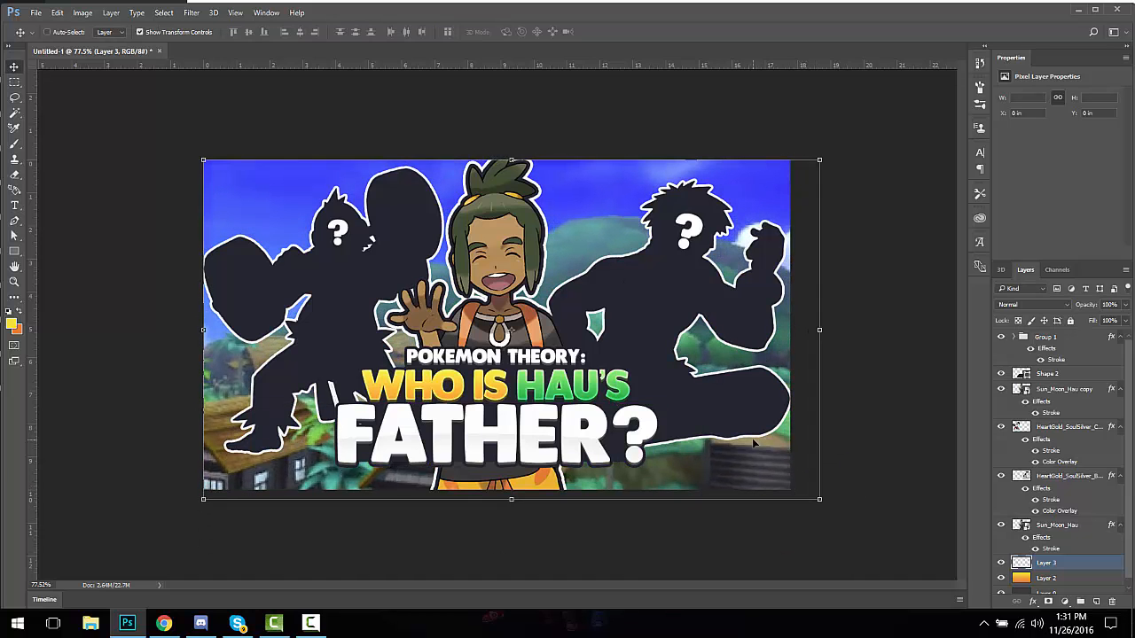
pyautogui.hotkey('ctrl', 'z')
# Step: Scale the village picture up slightly beyond the canvas and position it so that it covers the whole background
pyautogui.moveTo(388, 271); pyautogui.dragTo(816, 527)
pyautogui.moveTo(732, 430); pyautogui.dragTo(730, 418)
pyautogui.press('Return')
pyautogui.scroll(-2, 729, 418)
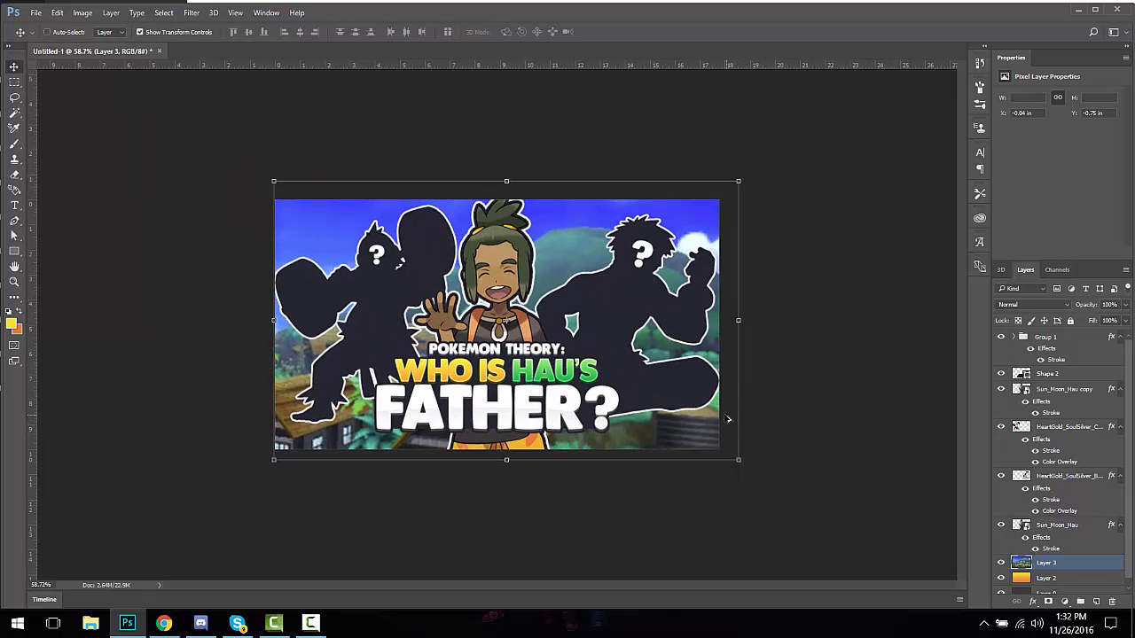
pyautogui.scroll(2, 715, 414)
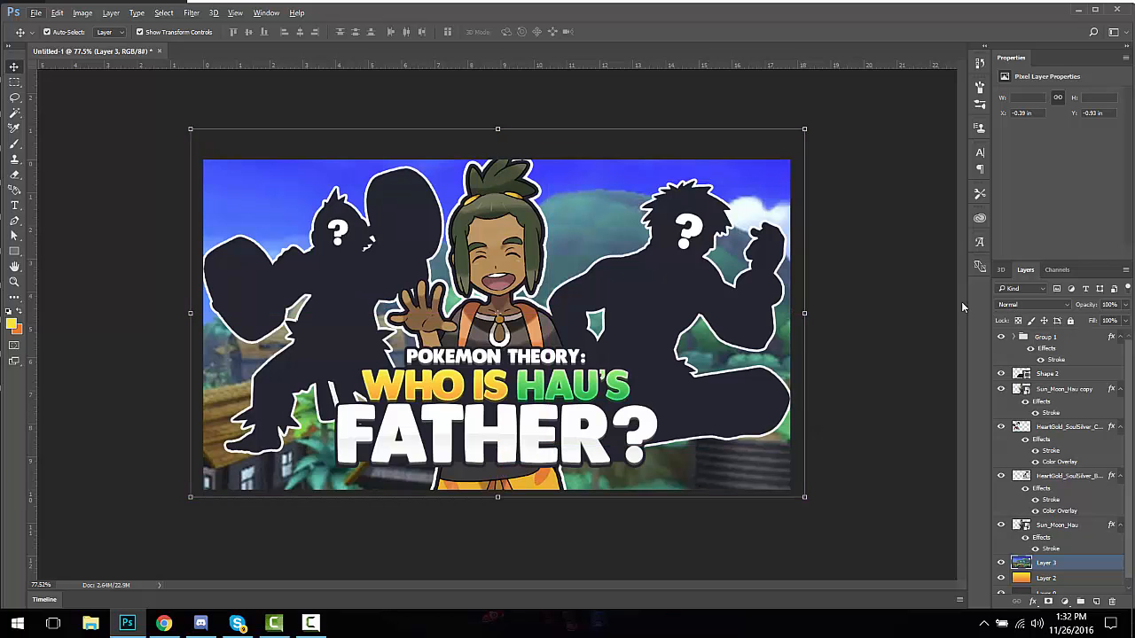
# Step: Desaturate the village picture to greyscale with Hue/Saturation
pyautogui.hotkey('ctrl', 'u')
pyautogui.moveTo(890, 157); pyautogui.dragTo(747, 117)
pyautogui.click(1031, 76)
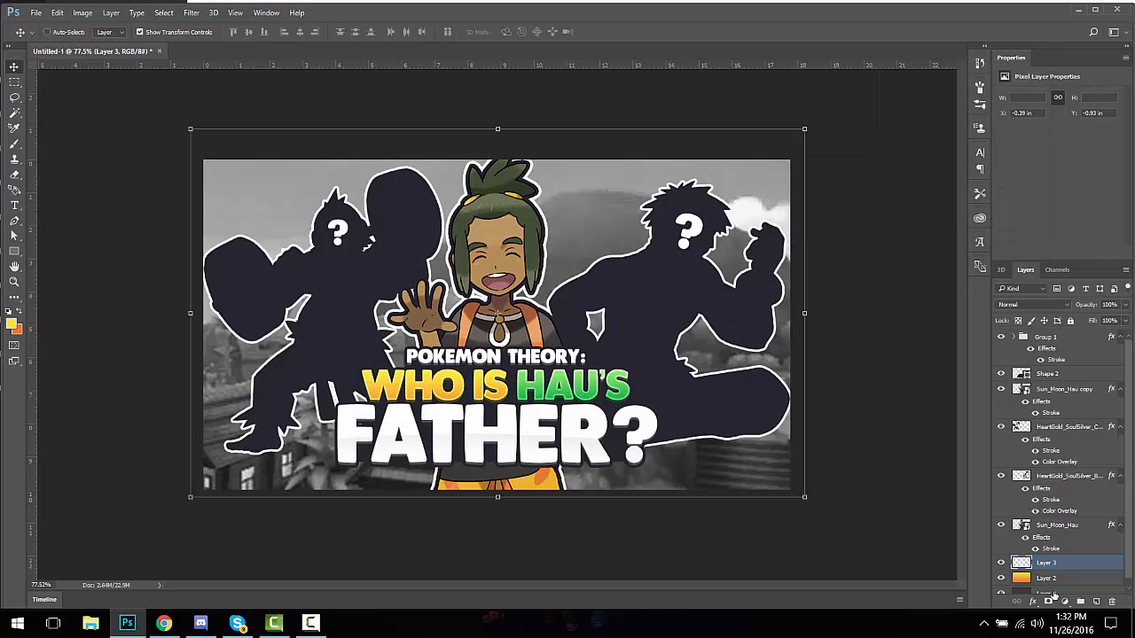
# Step: Add a Brightness/Contrast adjustment layer above the village picture with the contrast set to 90
pyautogui.click(1081, 601)
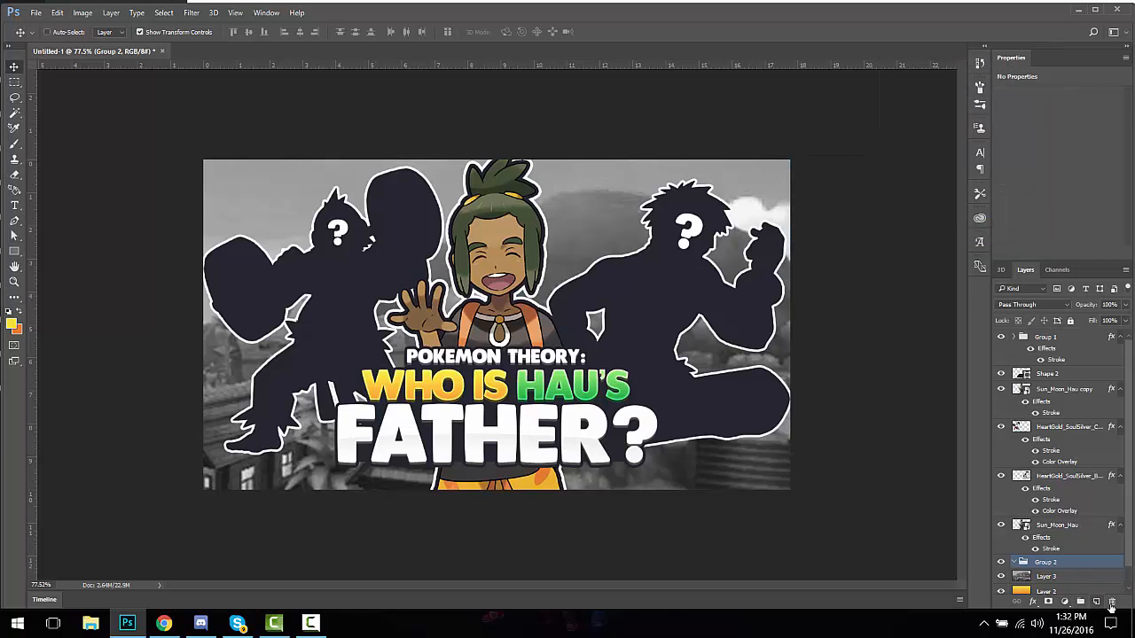
pyautogui.click(1112, 603)
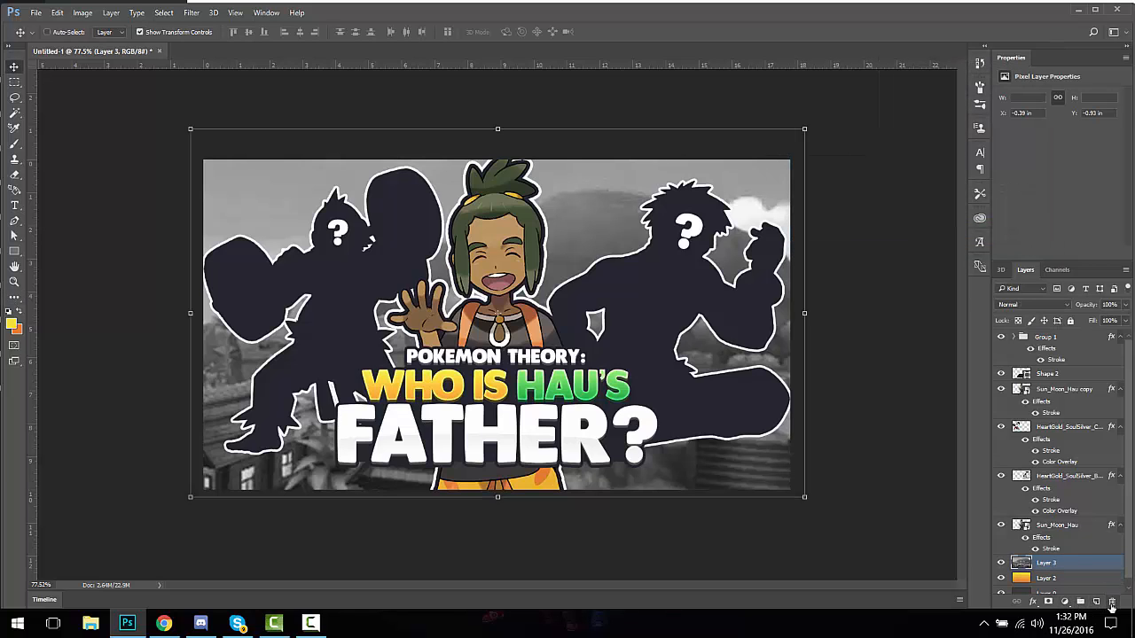
pyautogui.click(1064, 602)
pyautogui.click(1065, 603)
pyautogui.click(1064, 603)
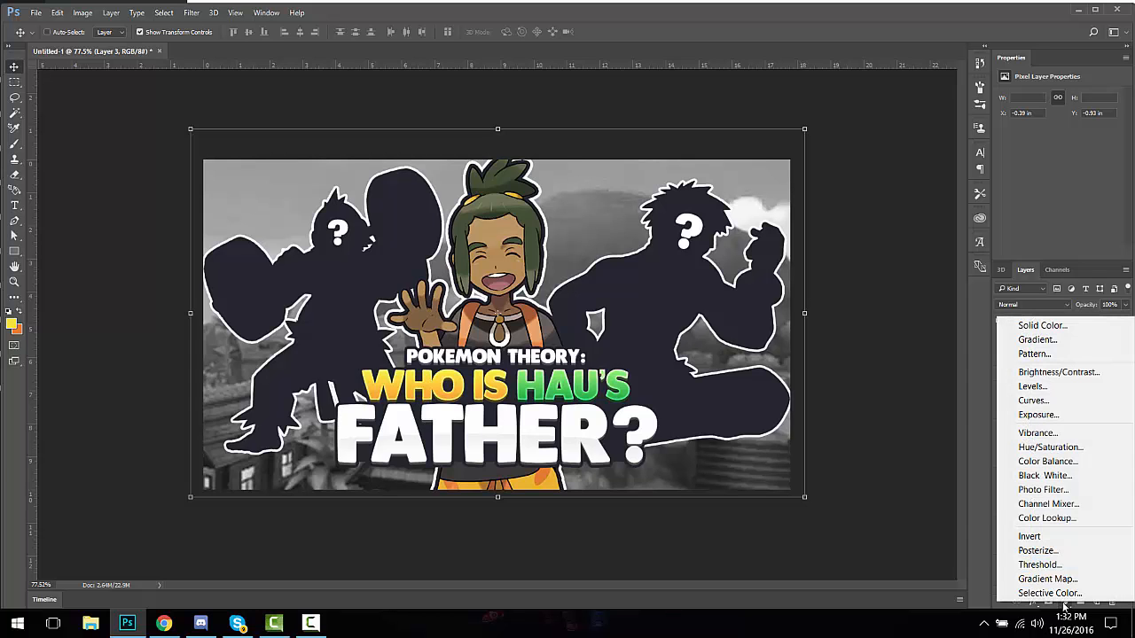
pyautogui.click(1081, 373)
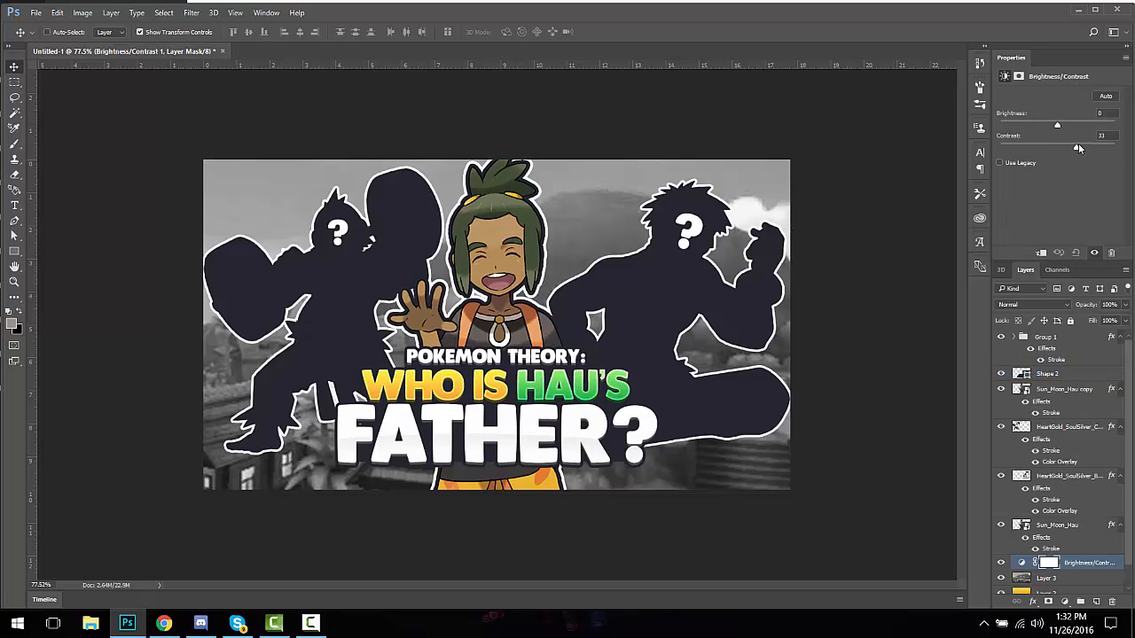
pyautogui.moveTo(1078, 148); pyautogui.dragTo(1102, 146)
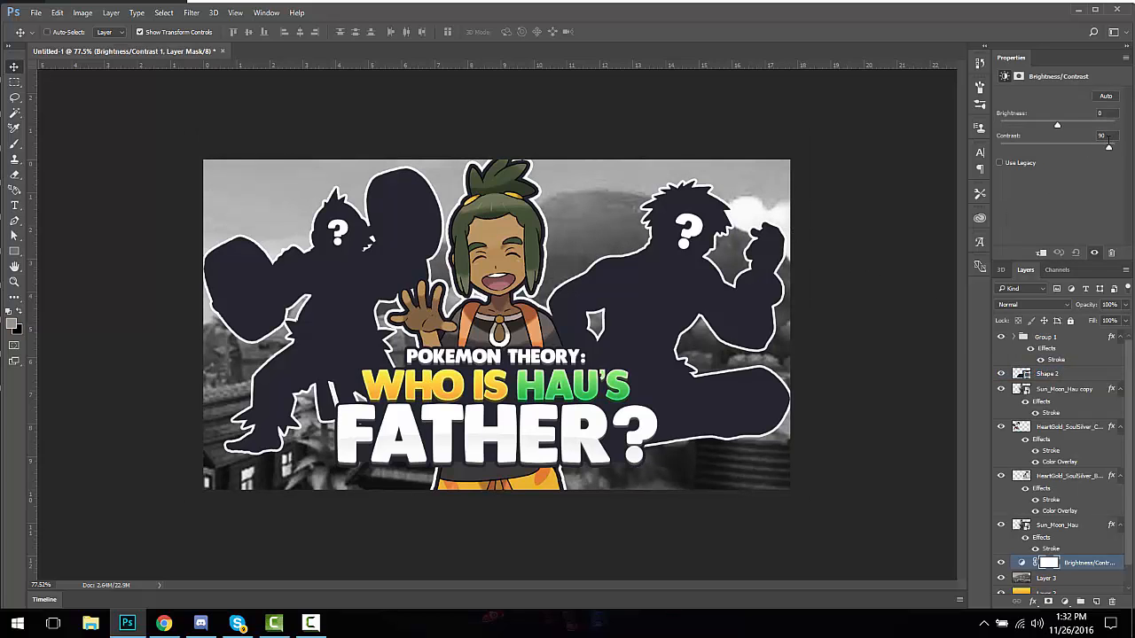
# Step: Merge the Brightness/Contrast adjustment layer with the village picture layer
pyautogui.scroll(-1, 1073, 567)
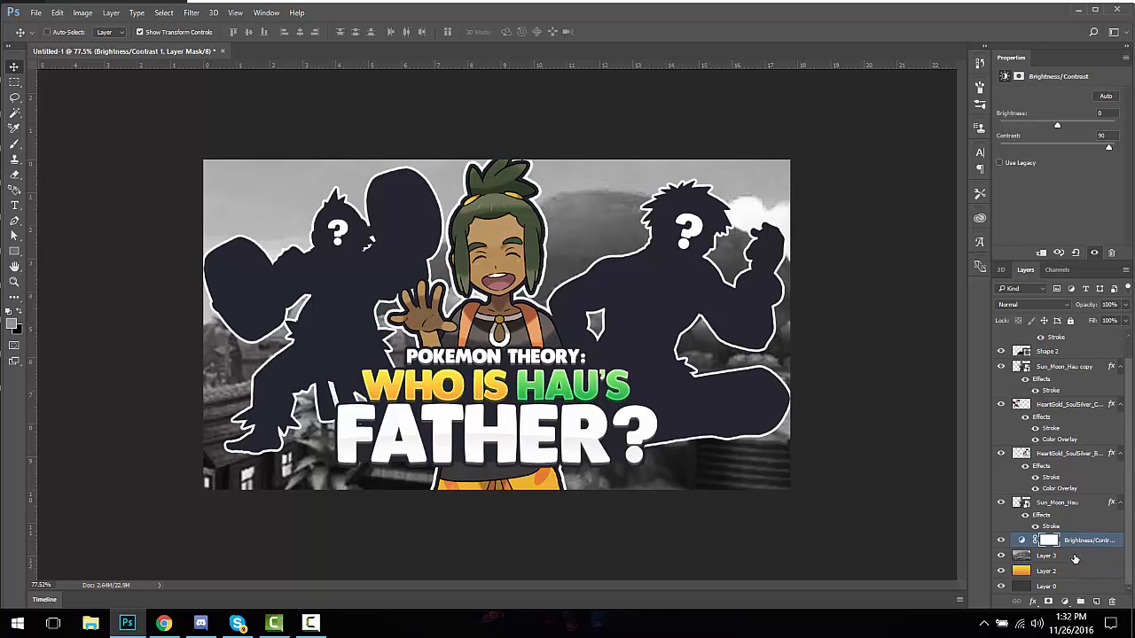
pyautogui.click(1077, 560)
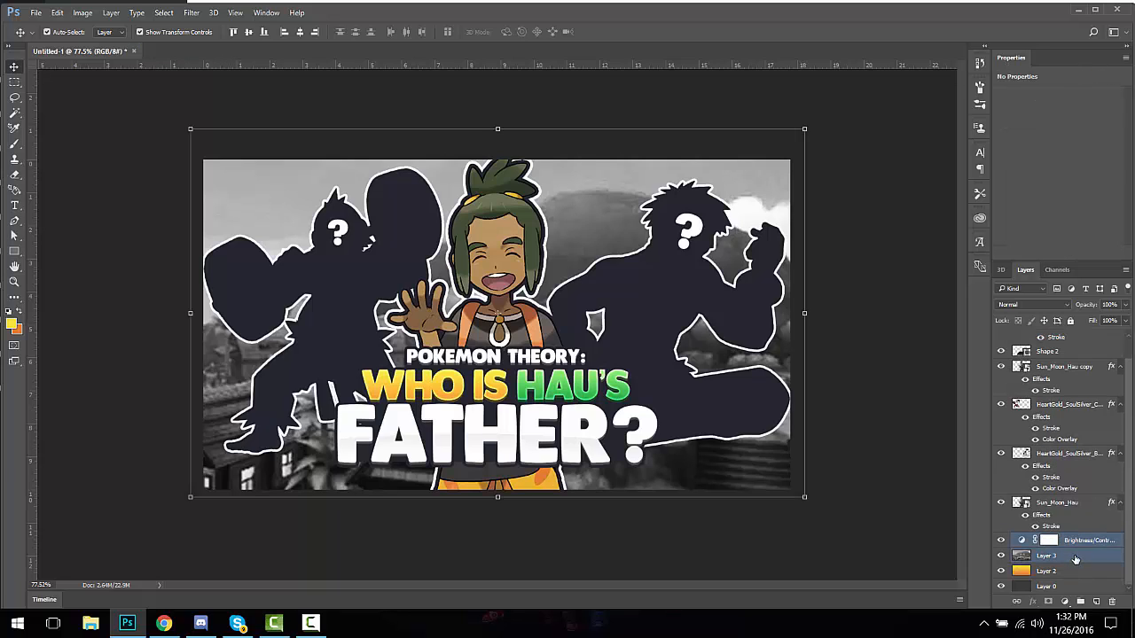
pyautogui.hotkey('ctrl', 'e')
# Step: Compare blend modes on the merged village layer over the gradient and set it to Color Dodge
pyautogui.click(1039, 308)
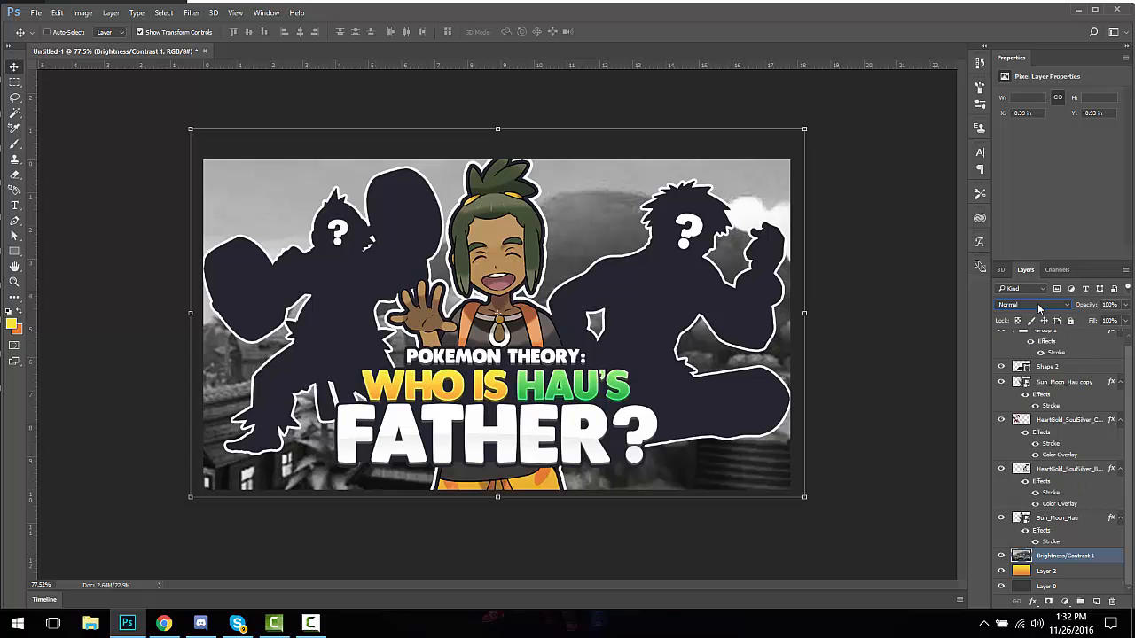
pyautogui.click(1039, 308)
pyautogui.click(1039, 308)
pyautogui.press('Down')
pyautogui.press('Down')
pyautogui.press('Down')
pyautogui.press('Down')
pyautogui.press('Down')
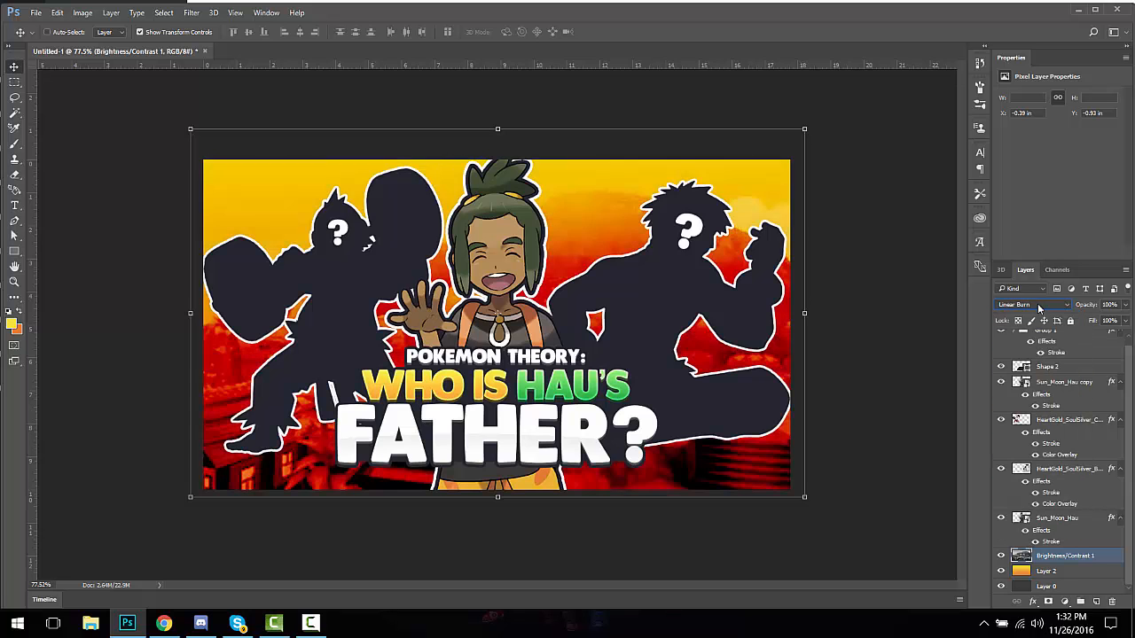
pyautogui.press('Down')
pyautogui.press('Down')
pyautogui.press('Down')
pyautogui.press('Down')
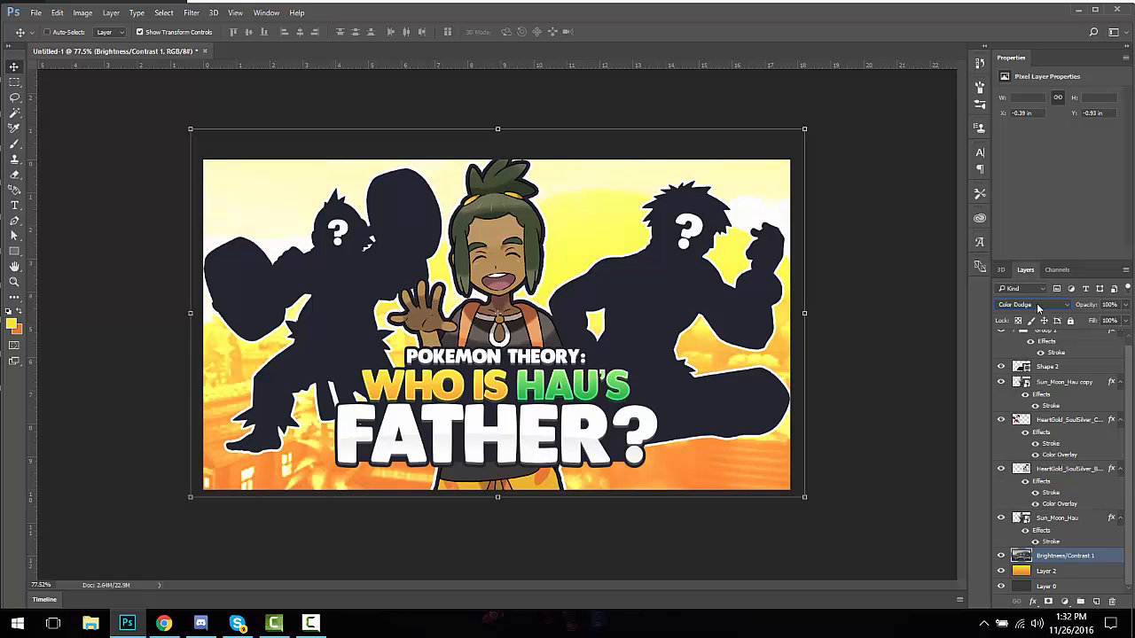
pyautogui.press('Down')
pyautogui.press('Up')
pyautogui.press('Down')
pyautogui.press('Down')
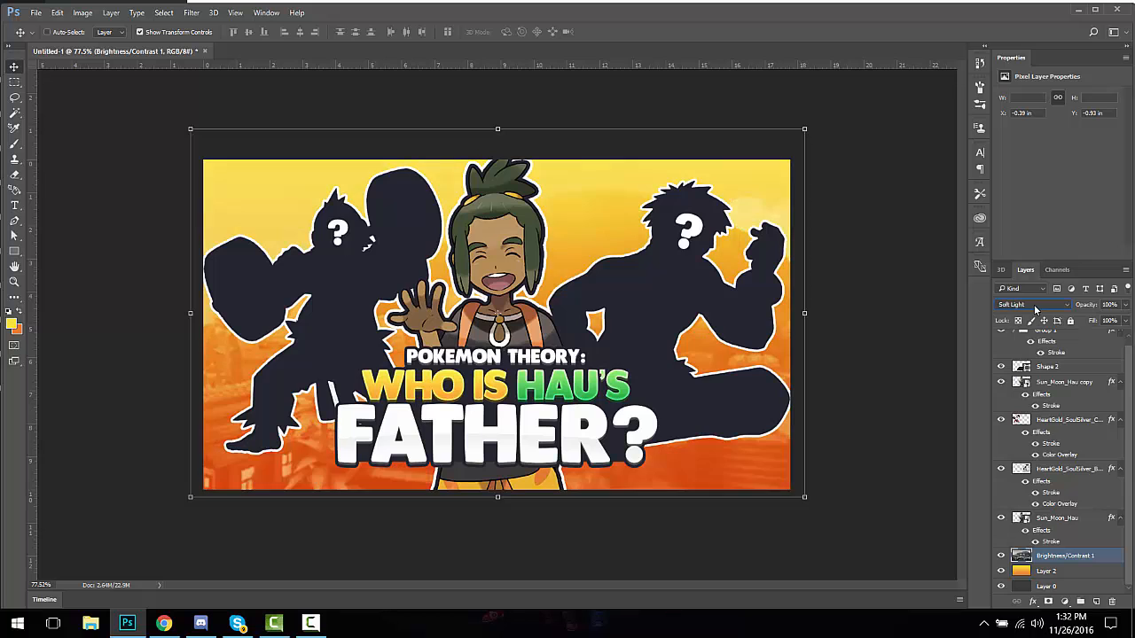
pyautogui.press('Down')
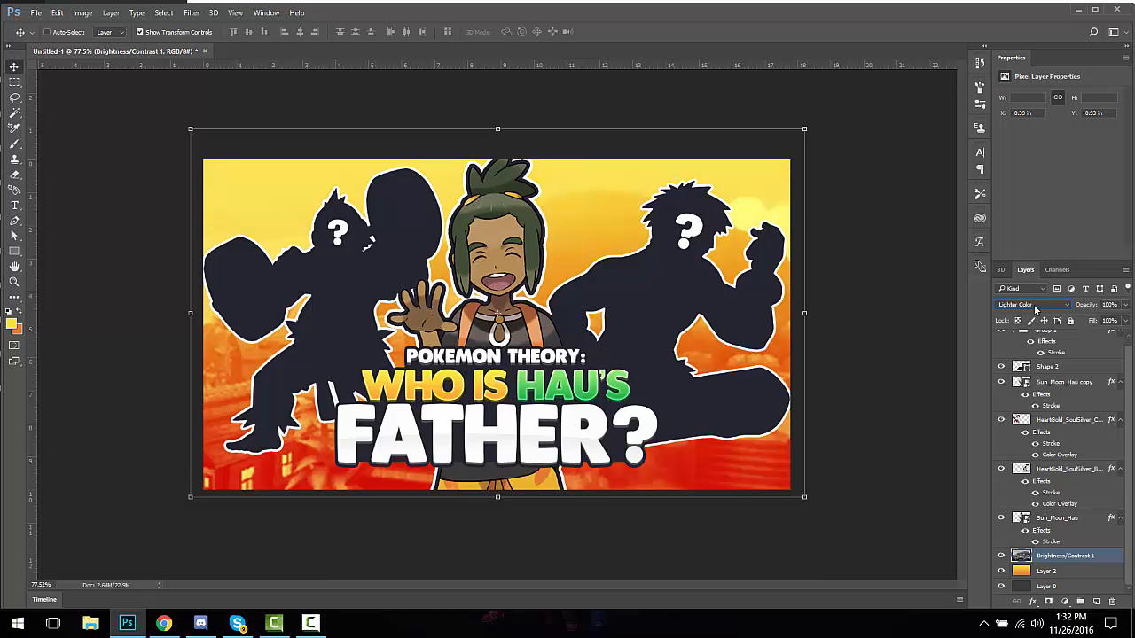
pyautogui.press('Up')
pyautogui.press('Up')
pyautogui.press('Down')
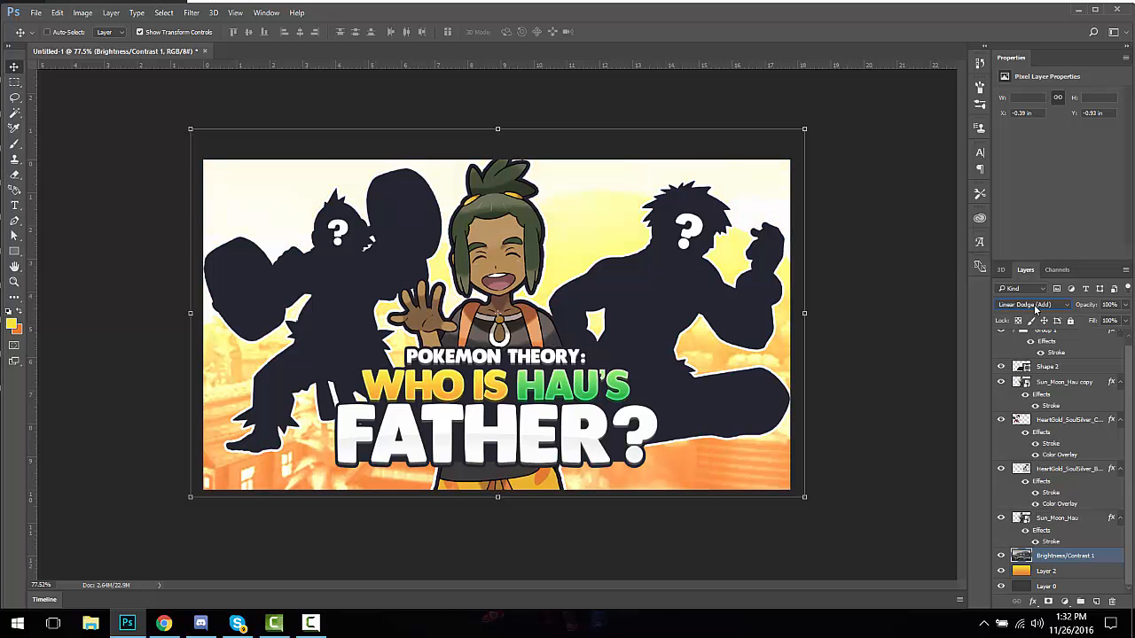
pyautogui.press('Up')
pyautogui.press('Down')
pyautogui.press('Up')
pyautogui.click(14, 81)
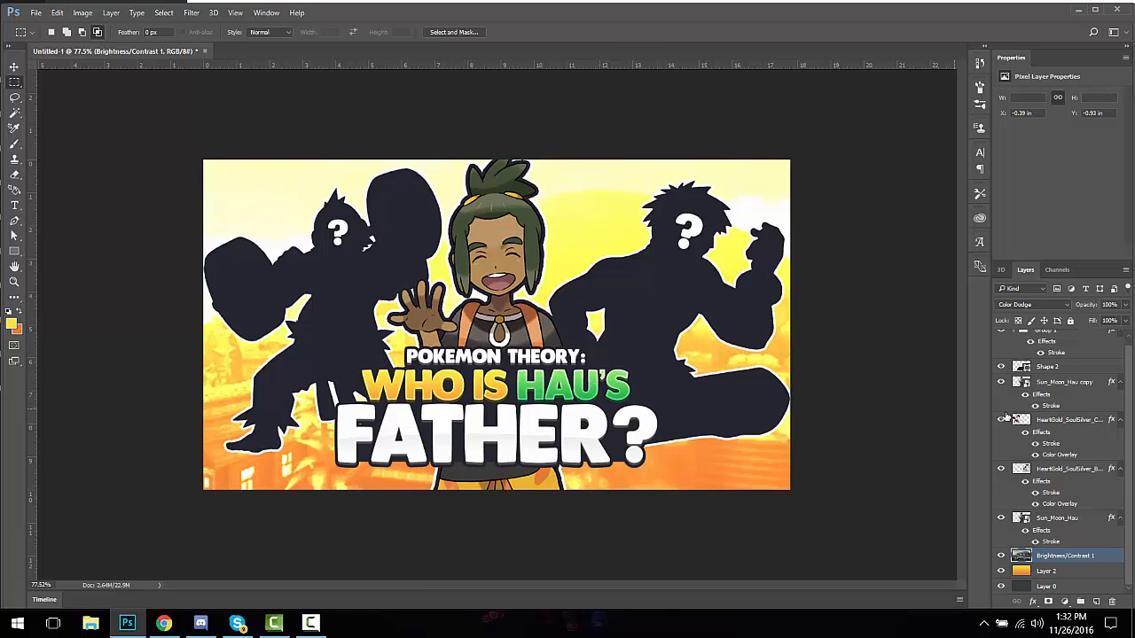
# Step: Check what Group 1 contains by toggling its visibility, and expand the group to show its layers
pyautogui.scroll(1, 1053, 430)
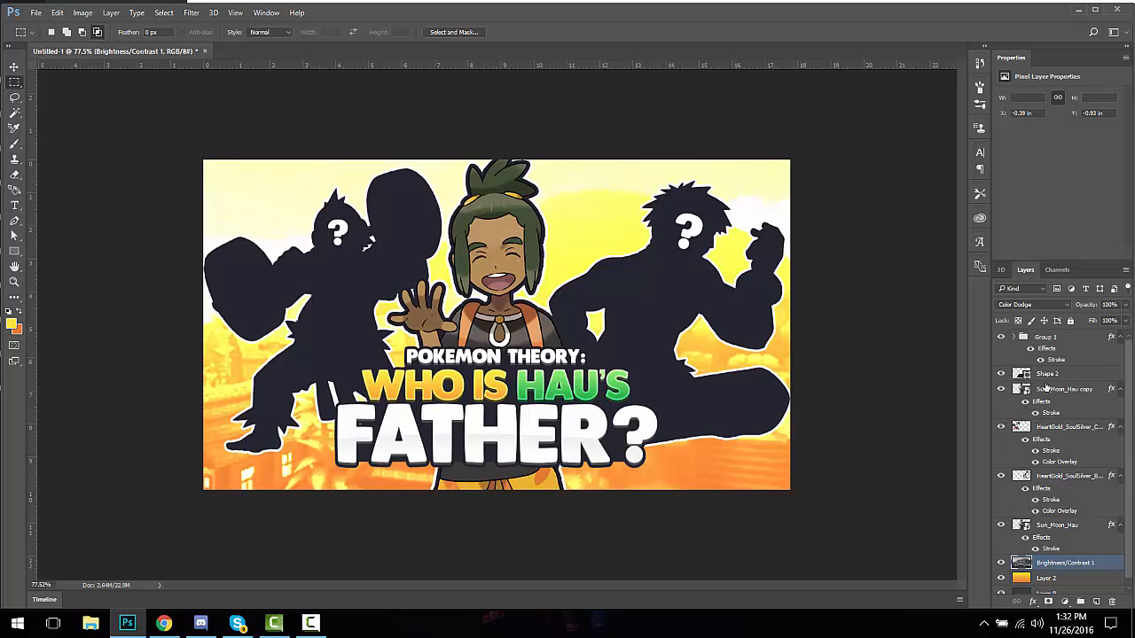
pyautogui.click(1056, 375)
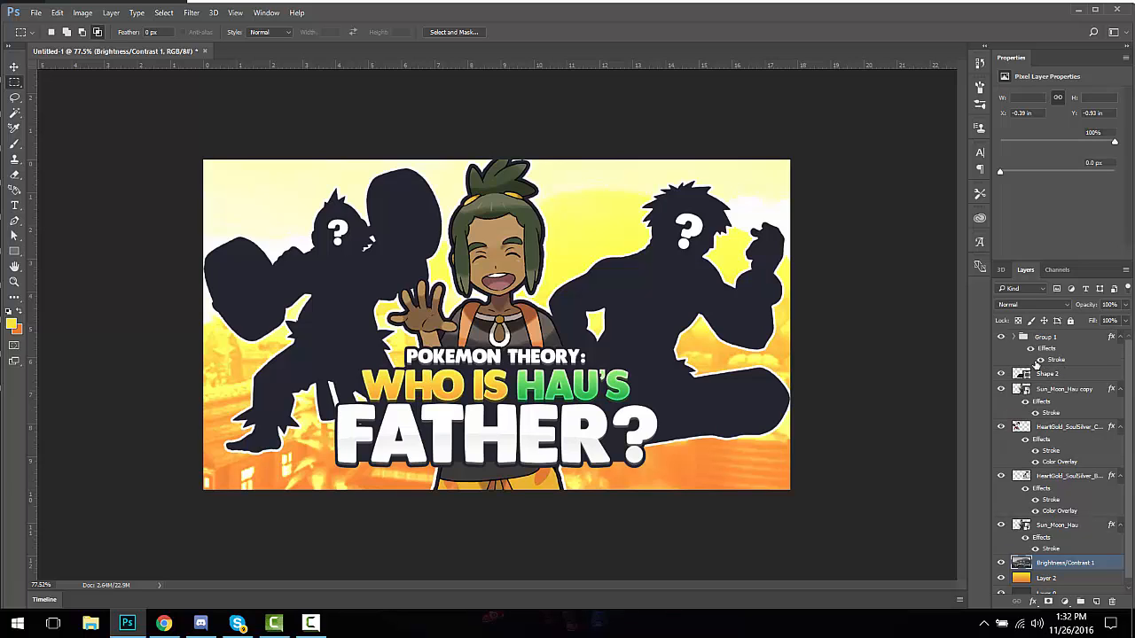
pyautogui.click(1001, 337)
pyautogui.click(1001, 337)
pyautogui.click(1058, 348)
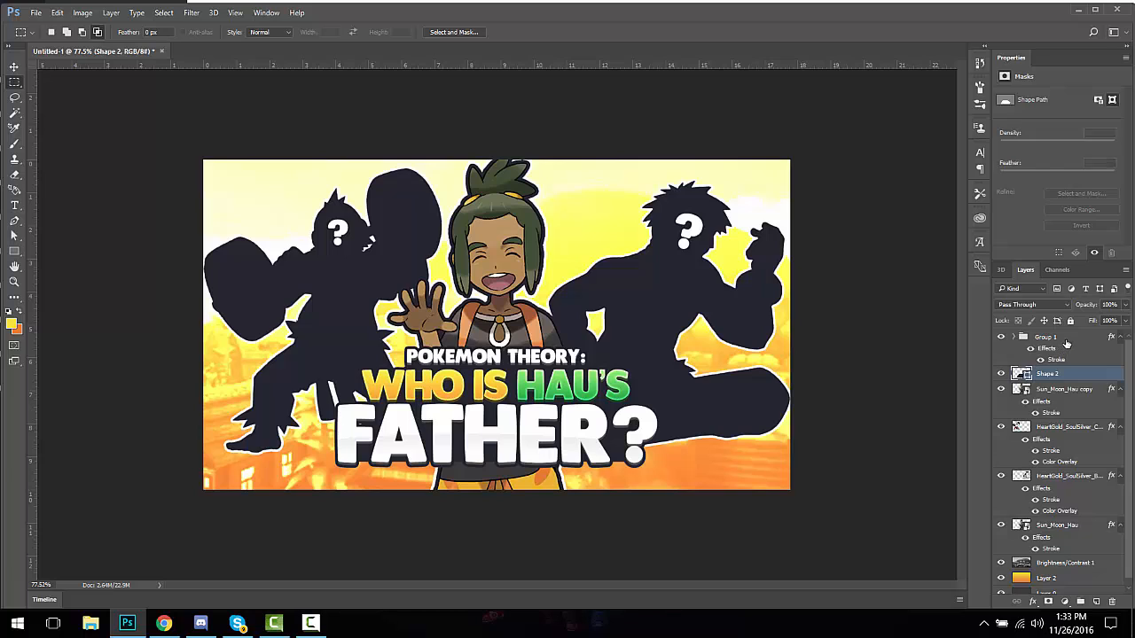
pyautogui.click(1001, 337)
pyautogui.click(1001, 337)
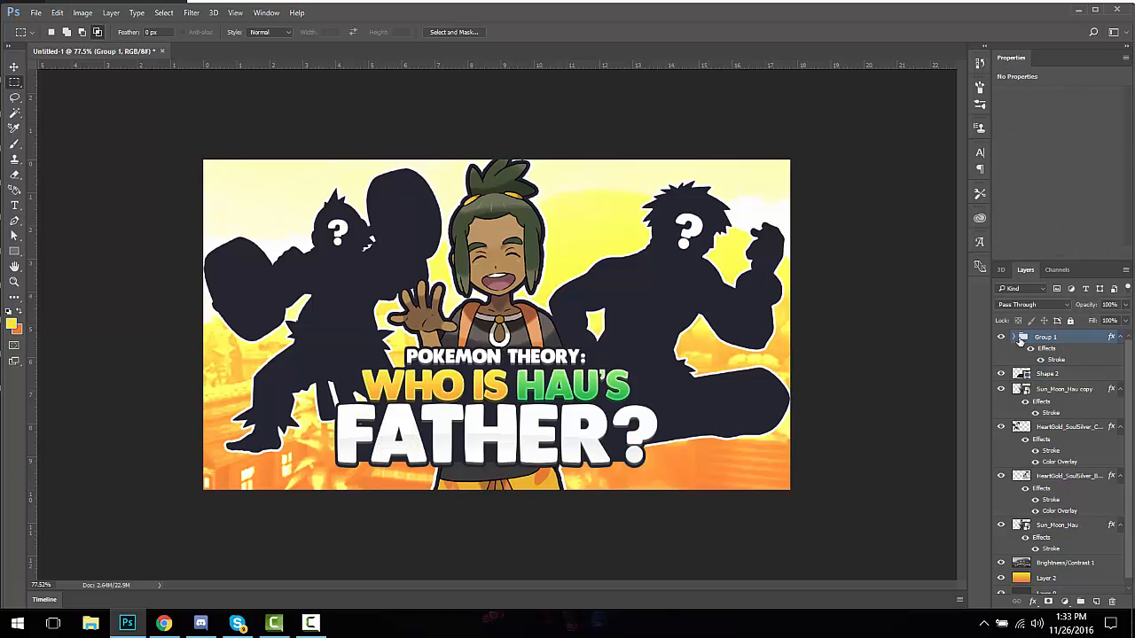
pyautogui.click(1015, 337)
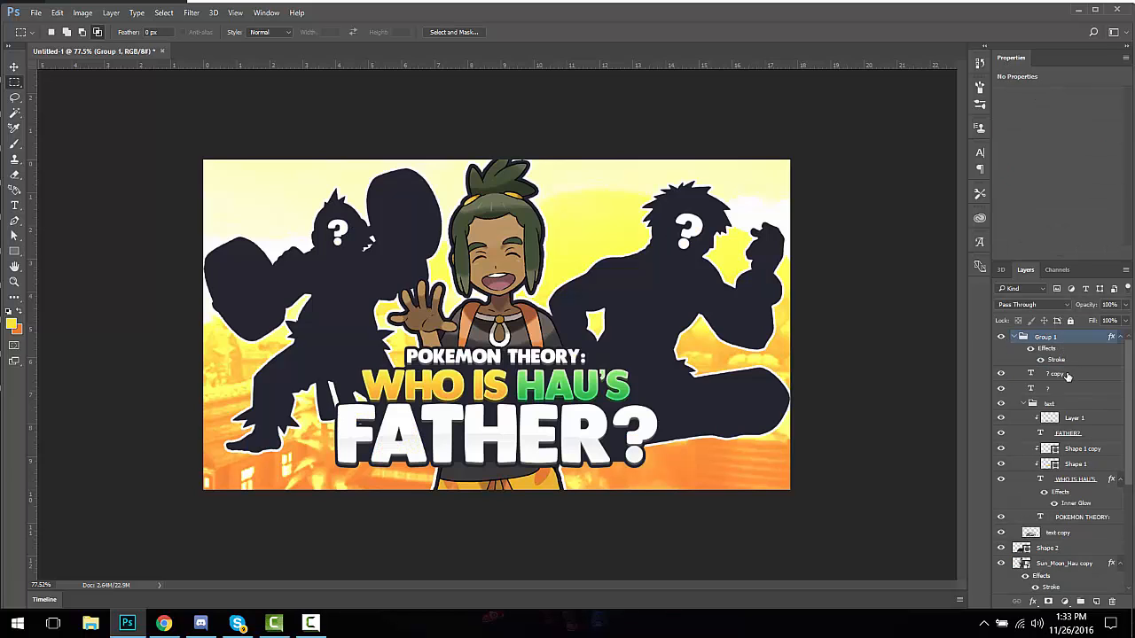
# Step: Move the two question mark text layers out of Group 1 to the top of the layer stack
pyautogui.click(1067, 376)
pyautogui.keyDown('shift'); pyautogui.click(1068, 388); pyautogui.keyUp('shift')
pyautogui.click(1072, 336)
pyautogui.click(1069, 376)
pyautogui.keyDown('shift'); pyautogui.click(1070, 389); pyautogui.keyUp('shift')
pyautogui.moveTo(1072, 392); pyautogui.dragTo(1069, 339)
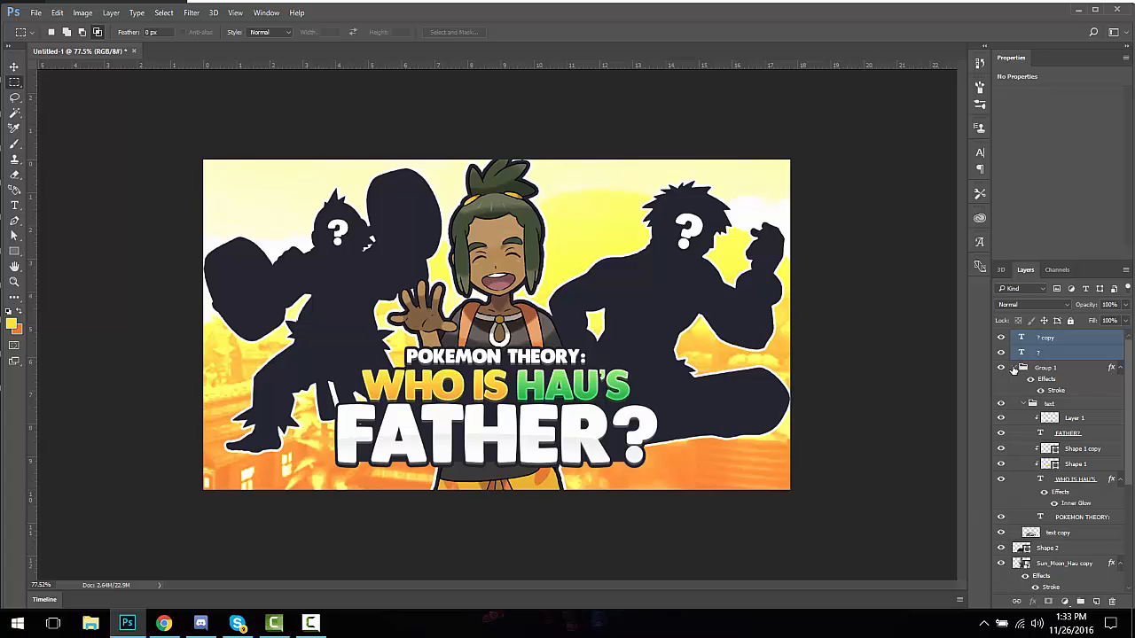
# Step: Collapse Group 1, enlarge it together with Shape 2, and centre the larger title along the thumbnail's lower edge
pyautogui.click(1014, 367)
pyautogui.click(1033, 367)
pyautogui.keyDown('shift'); pyautogui.click(1046, 406); pyautogui.keyUp('shift')
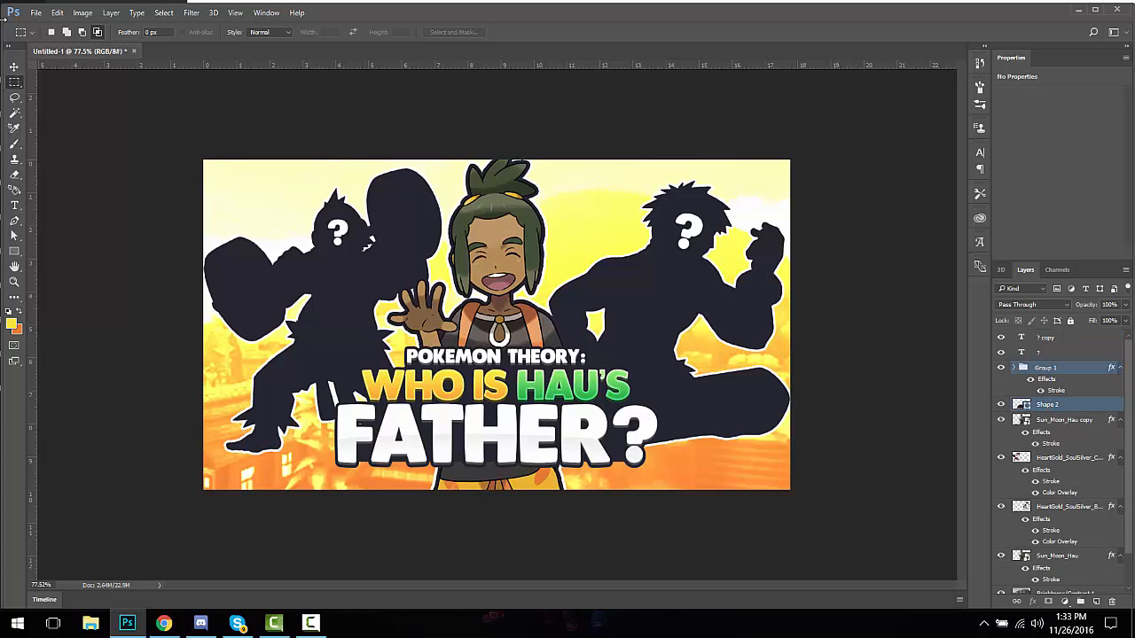
pyautogui.press('v')
pyautogui.moveTo(684, 347); pyautogui.dragTo(661, 365)
pyautogui.press('Return')
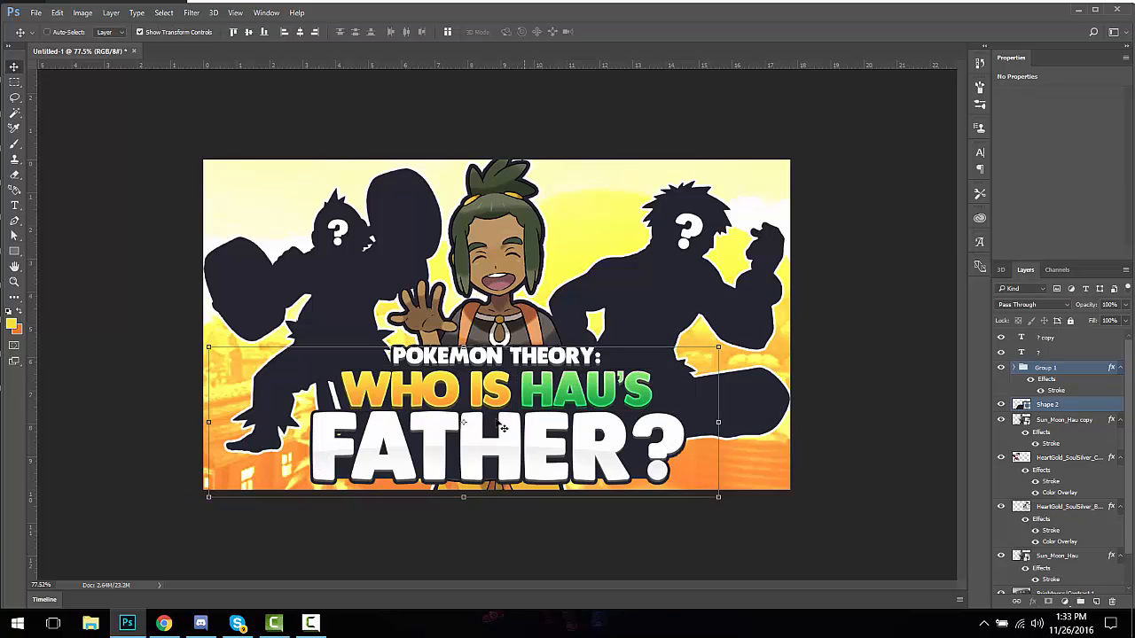
pyautogui.moveTo(500, 423); pyautogui.dragTo(512, 424)
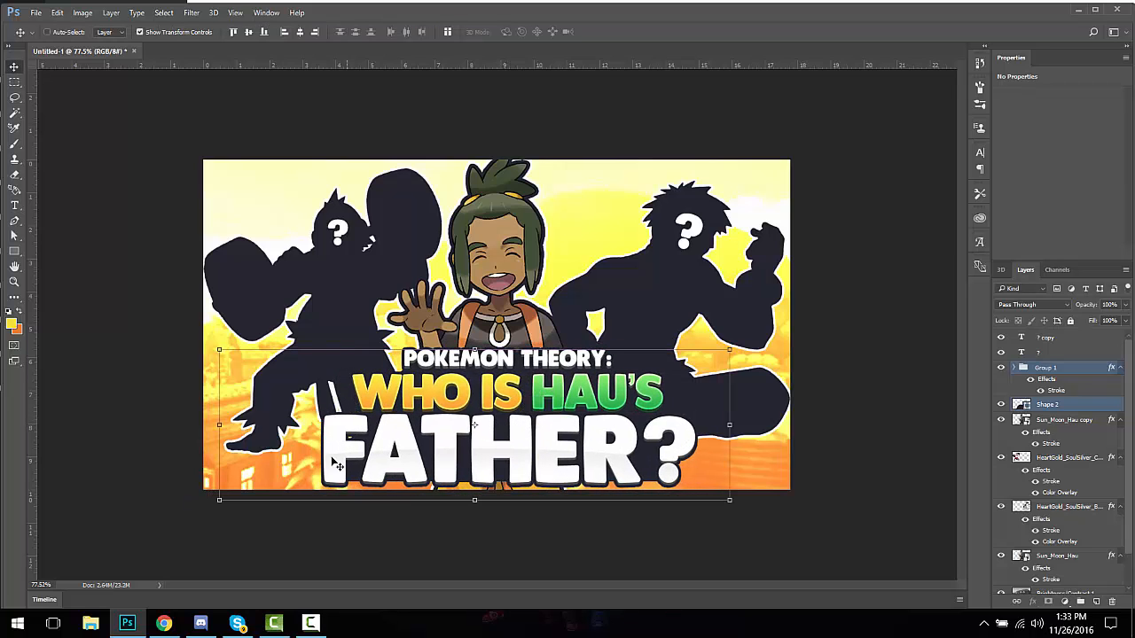
pyautogui.moveTo(353, 467)
pyautogui.mouseDown()
pyautogui.moveTo(363, 466)
pyautogui.moveTo(345, 464)
pyautogui.mouseUp()
pyautogui.click(15, 82)
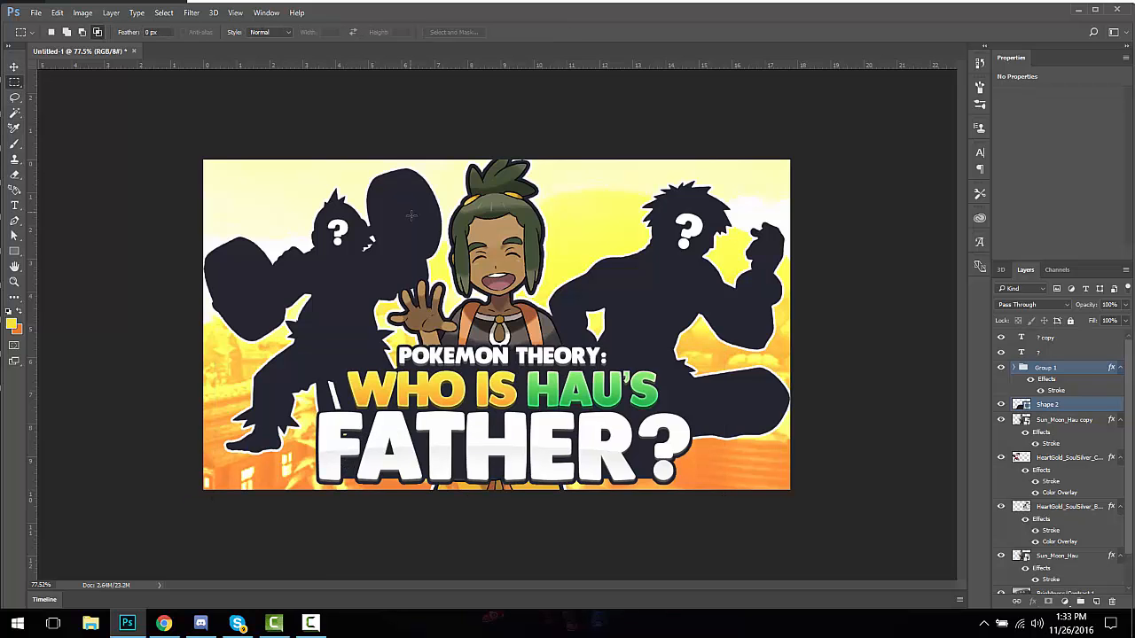
pyautogui.scroll(-5, 414, 239)
pyautogui.scroll(4, 497, 324)
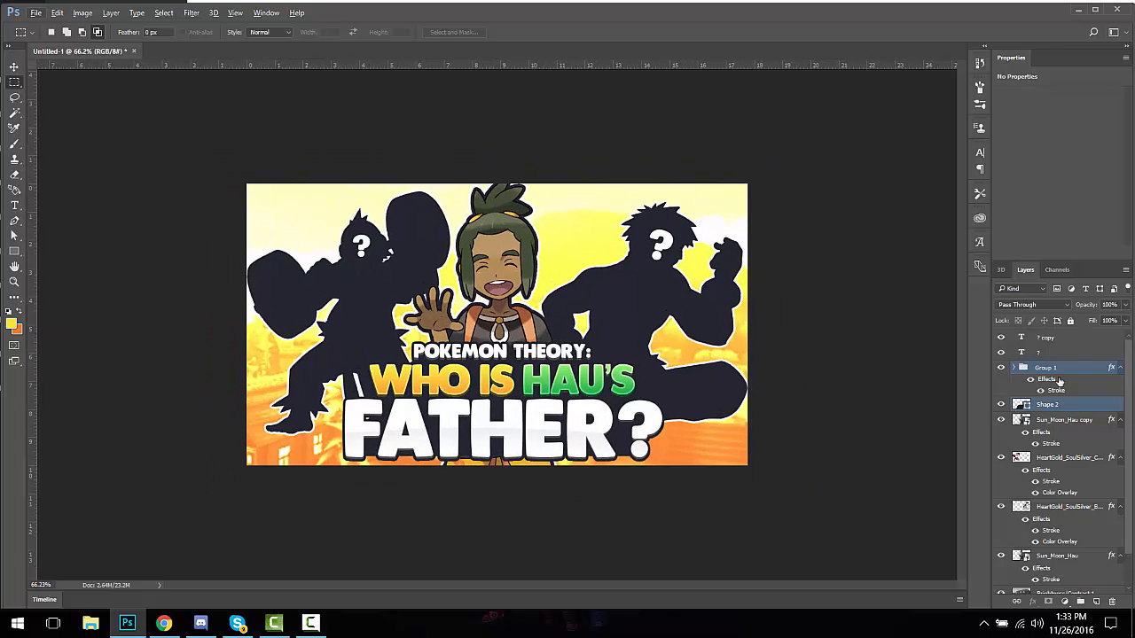
# Step: Add a new layer above the question mark layers and set the foreground colour to white (ffffff)
pyautogui.click(1069, 341)
pyautogui.click(1096, 602)
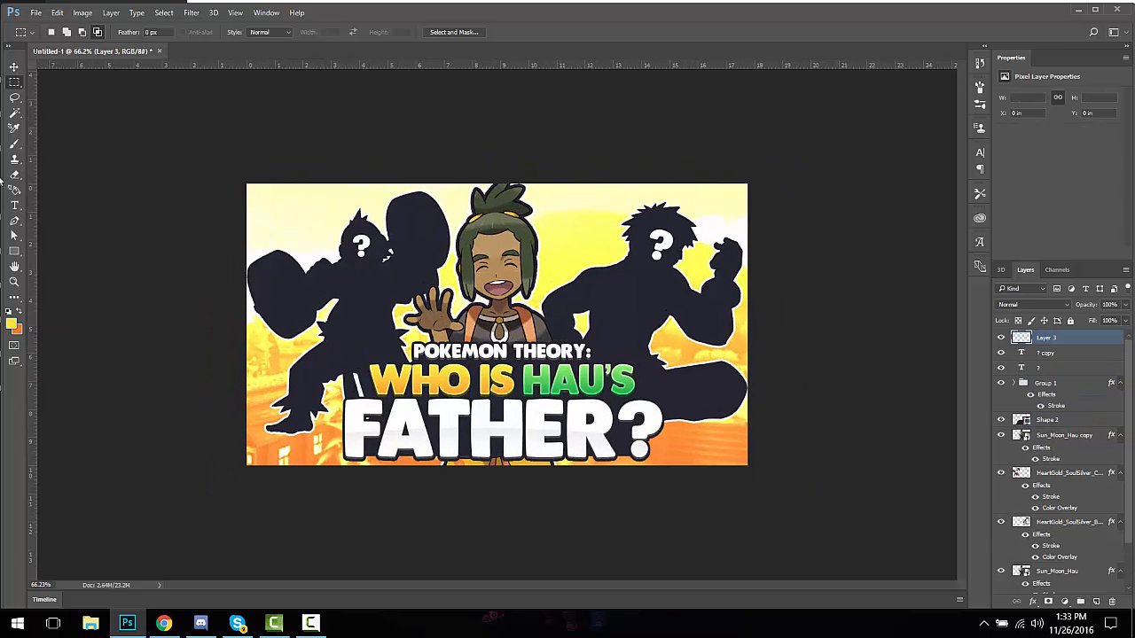
pyautogui.press('i')
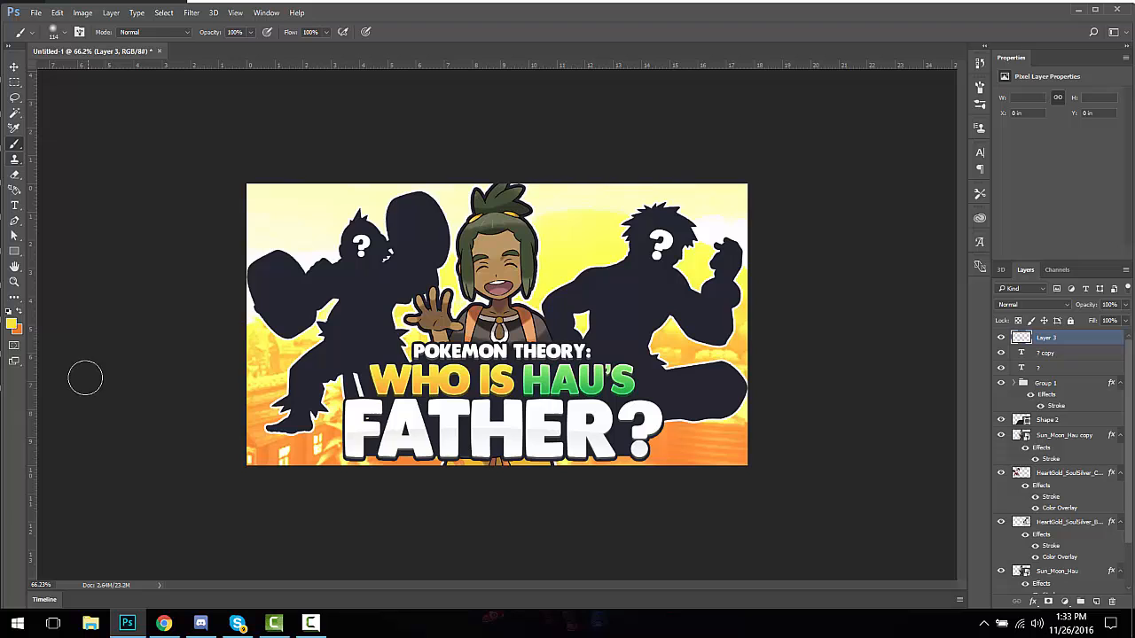
pyautogui.click(12, 325)
pyautogui.moveTo(742, 164)
pyautogui.mouseDown()
pyautogui.moveTo(563, 111)
pyautogui.moveTo(958, 195)
pyautogui.moveTo(806, 166)
pyautogui.mouseUp()
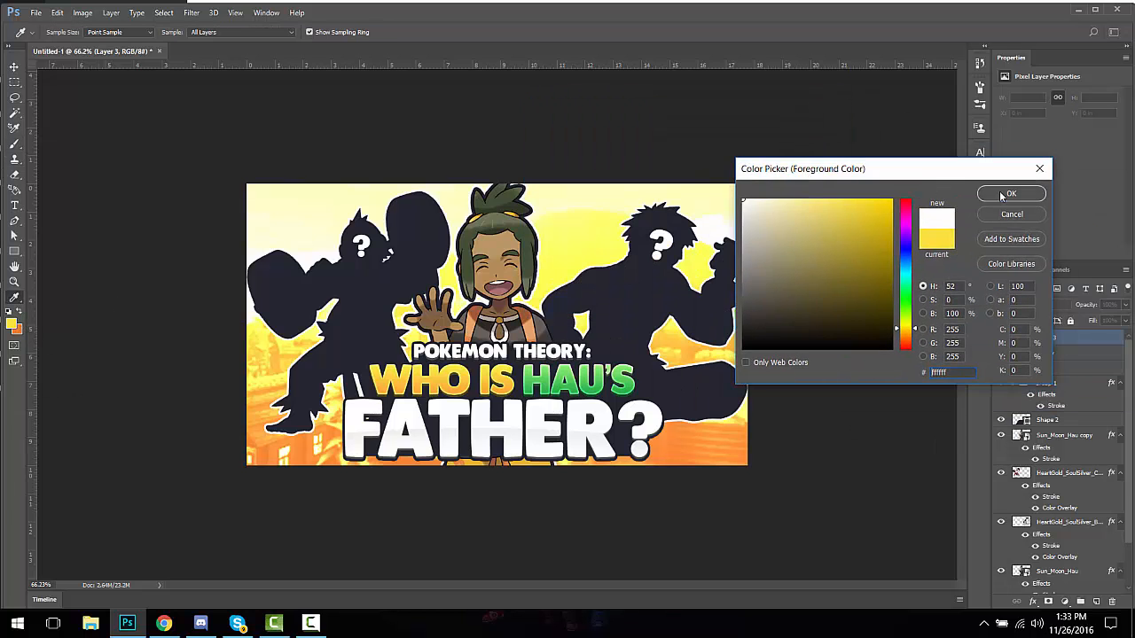
pyautogui.click(1003, 198)
# Step: Paint a soft white glow over the thumbnail's upper edge with a brush of 1800 px
pyautogui.press('b')
pyautogui.scroll(-4, 400, 202)
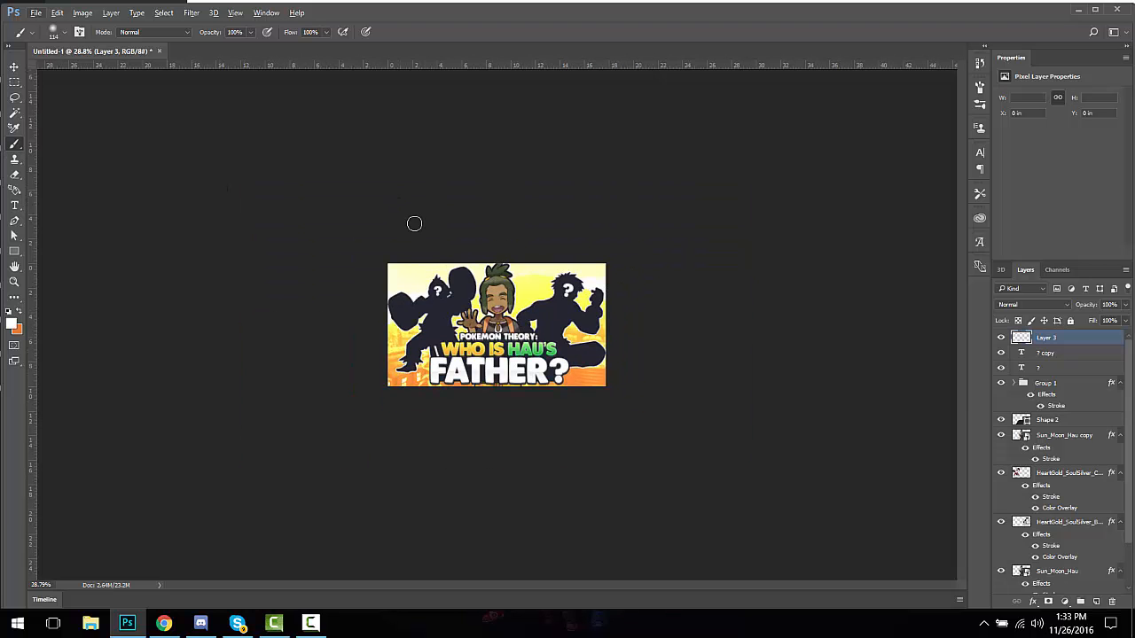
pyautogui.press(']')
pyautogui.press(']')
pyautogui.press(']')
pyautogui.press(']')
pyautogui.press(']')
pyautogui.press(']')
pyautogui.press(']')
pyautogui.press(']')
pyautogui.press(']')
pyautogui.press(']')
pyautogui.press(']')
pyautogui.press(']')
pyautogui.press(']')
pyautogui.press(']')
pyautogui.press(']')
pyautogui.press(']')
pyautogui.press(']')
pyautogui.press(']')
pyautogui.press(']')
pyautogui.press(']')
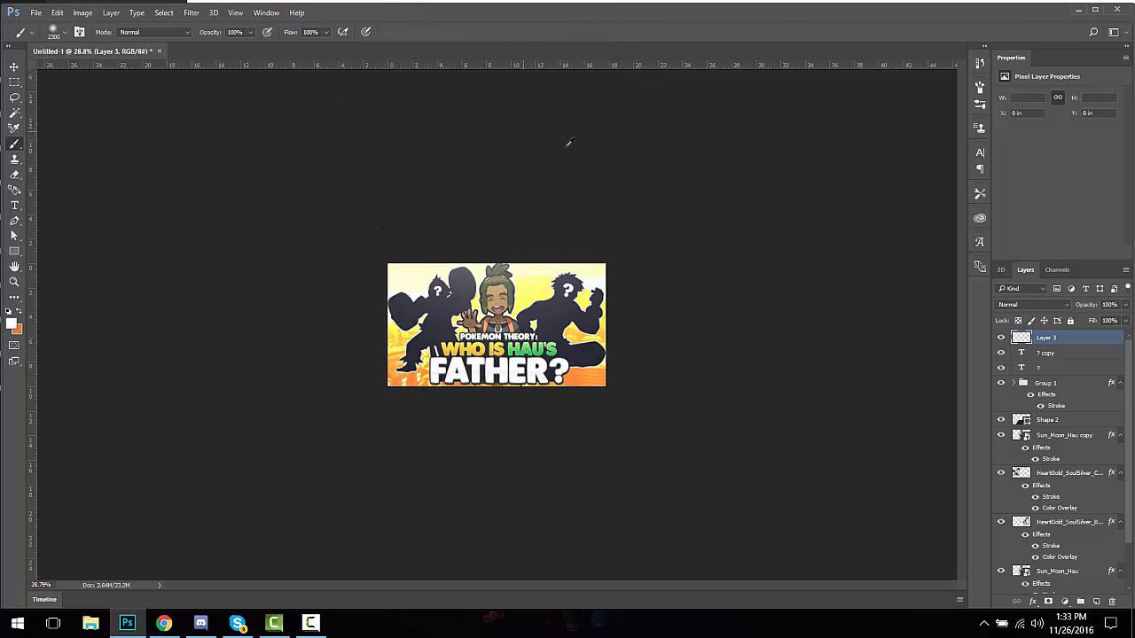
pyautogui.scroll(1, 567, 142)
pyautogui.press('[')
pyautogui.press('[')
pyautogui.press('[')
pyautogui.press('[')
pyautogui.press('[')
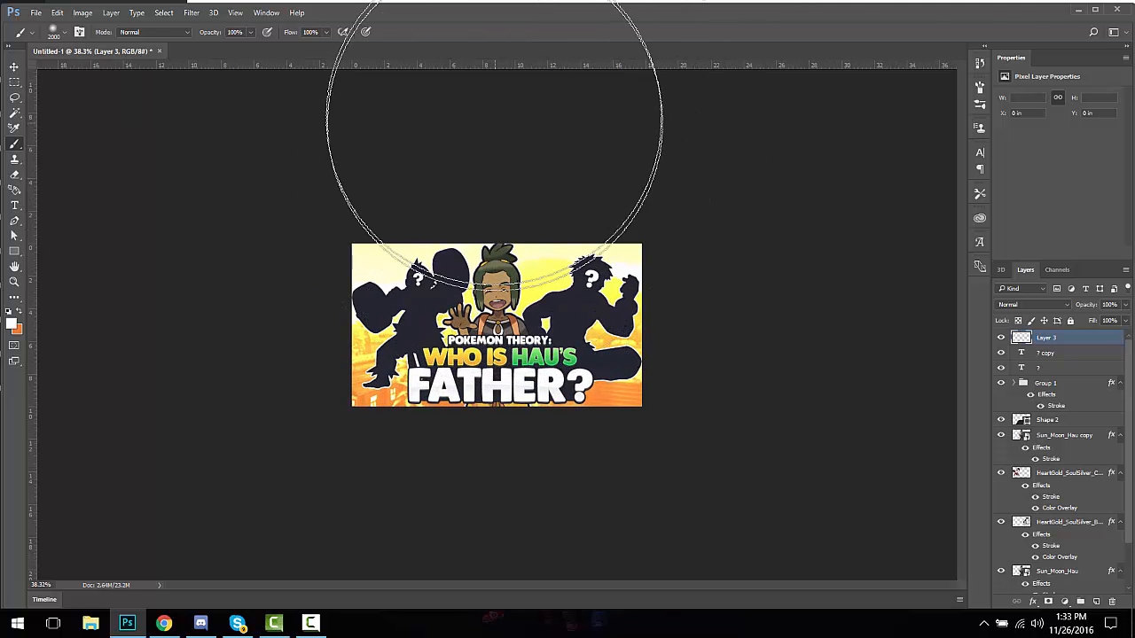
pyautogui.scroll(7, 843, 304)
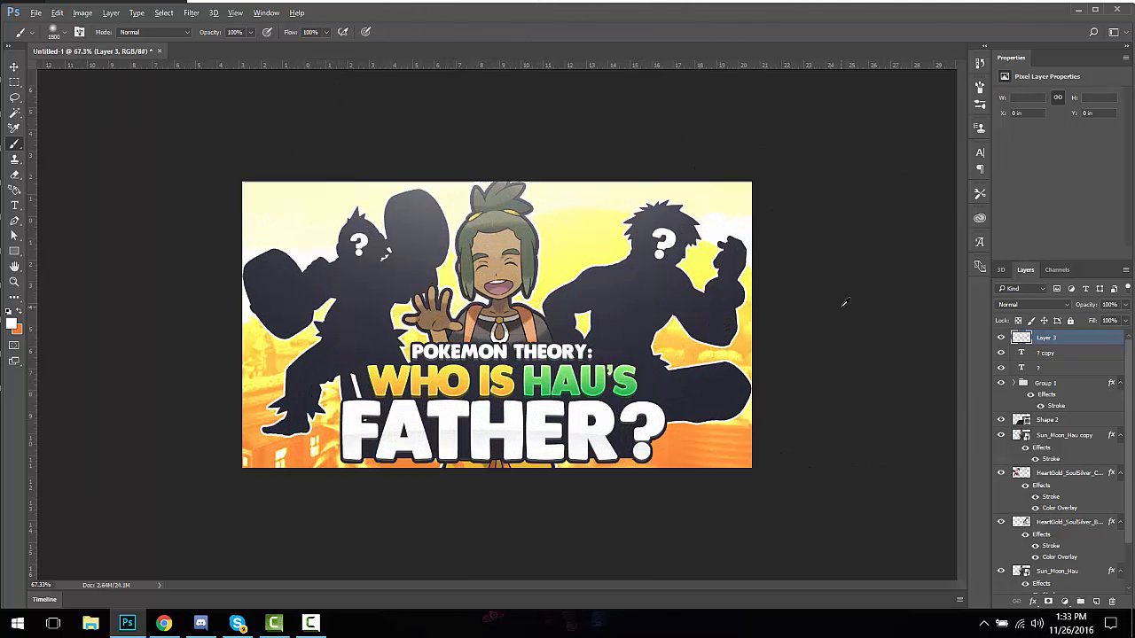
pyautogui.scroll(-3, 844, 305)
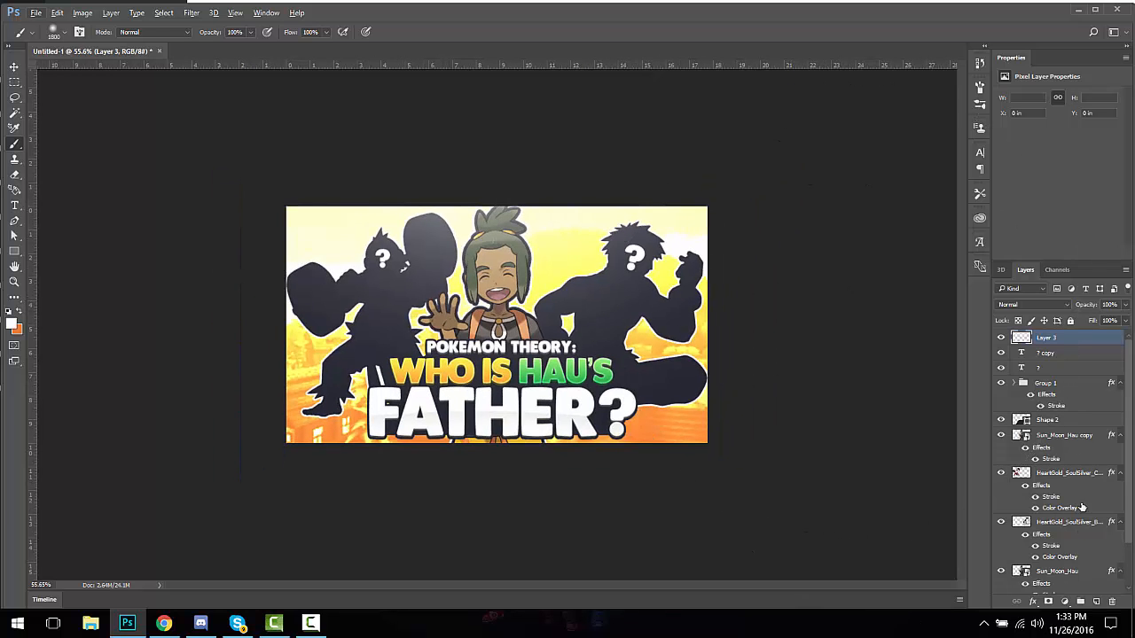
# Step: Add another layer on top and set the foreground colour to orange (ff7e37) for the brush
pyautogui.click(1095, 601)
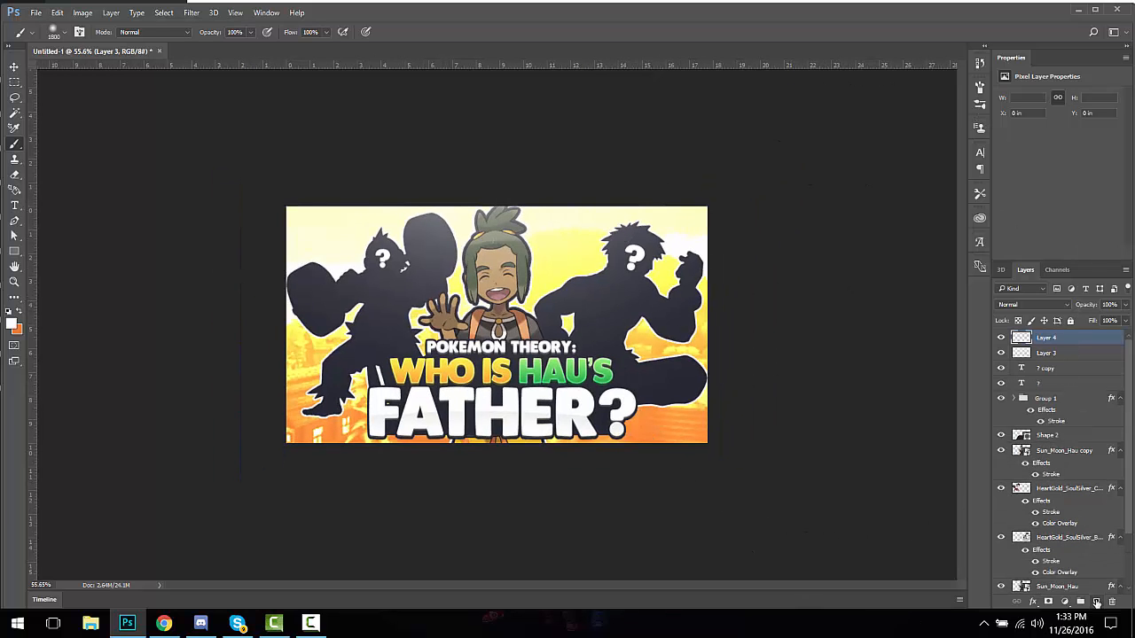
pyautogui.click(11, 323)
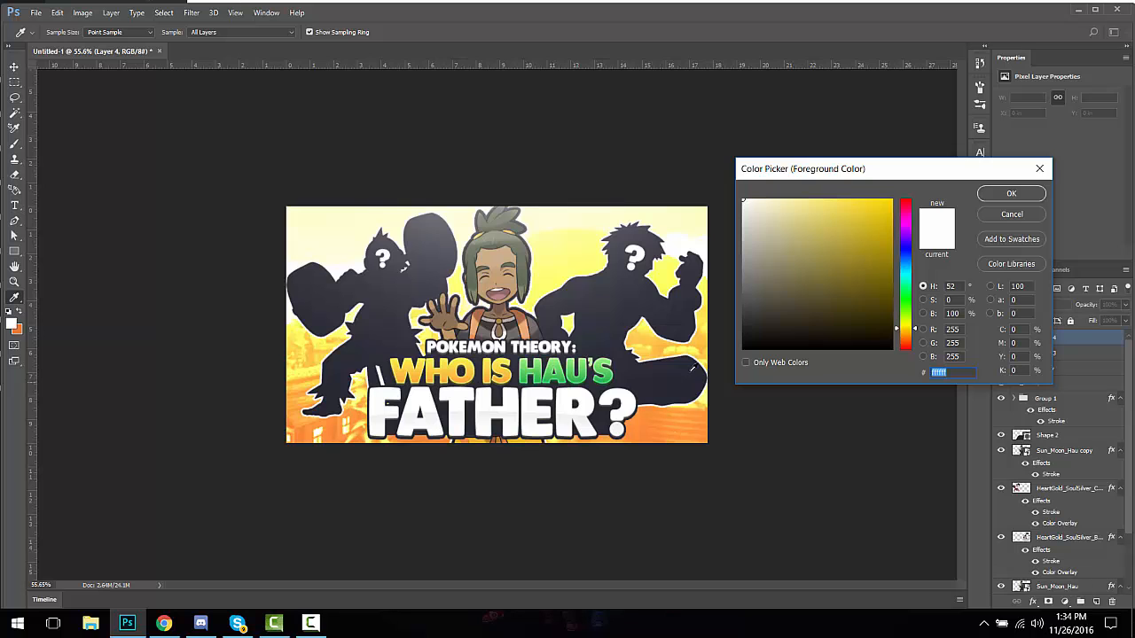
pyautogui.click(872, 236)
pyautogui.moveTo(905, 343); pyautogui.dragTo(909, 341)
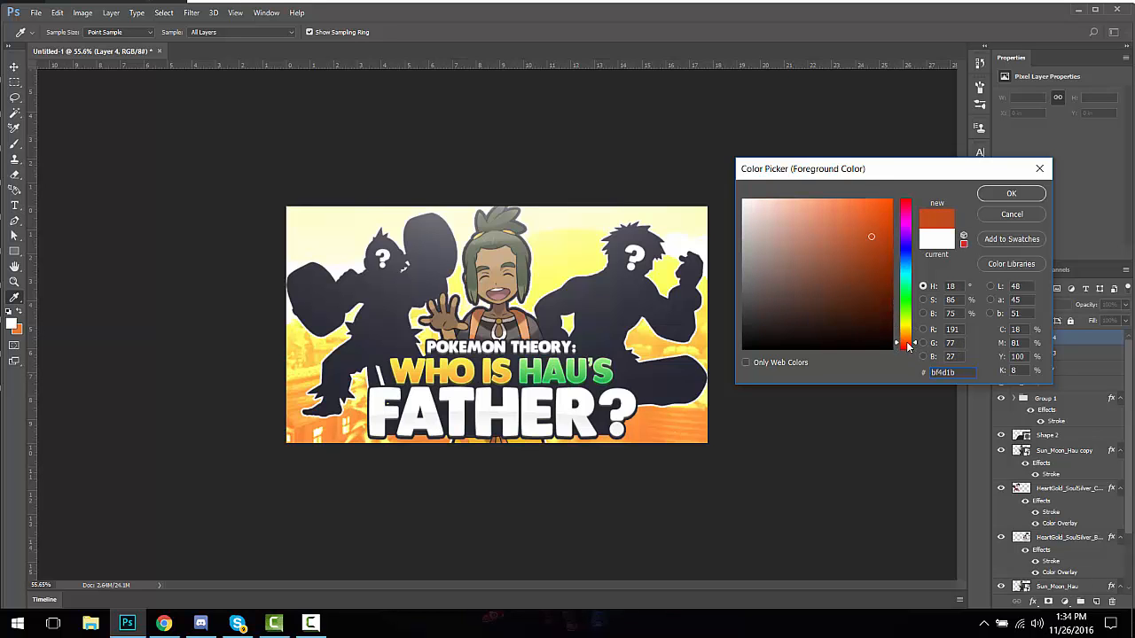
pyautogui.moveTo(891, 253); pyautogui.dragTo(862, 186)
pyautogui.click(1011, 194)
pyautogui.press('b')
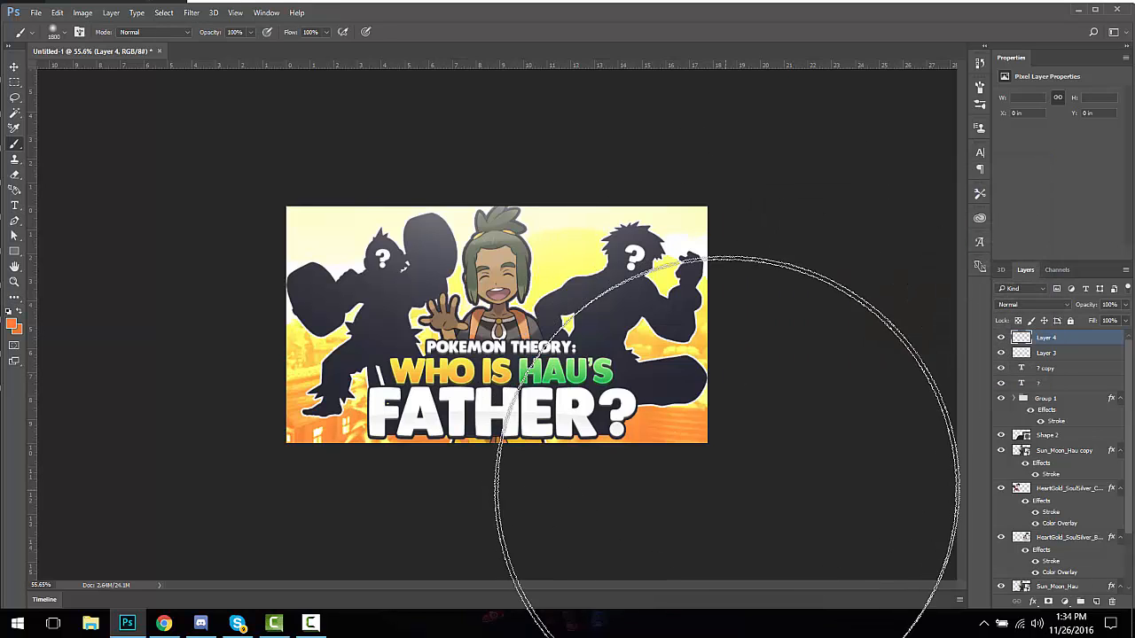
# Step: Paint soft orange glows over both lower corners with a 1300 px brush and set the layer's blend mode to Screen
pyautogui.click(727, 451)
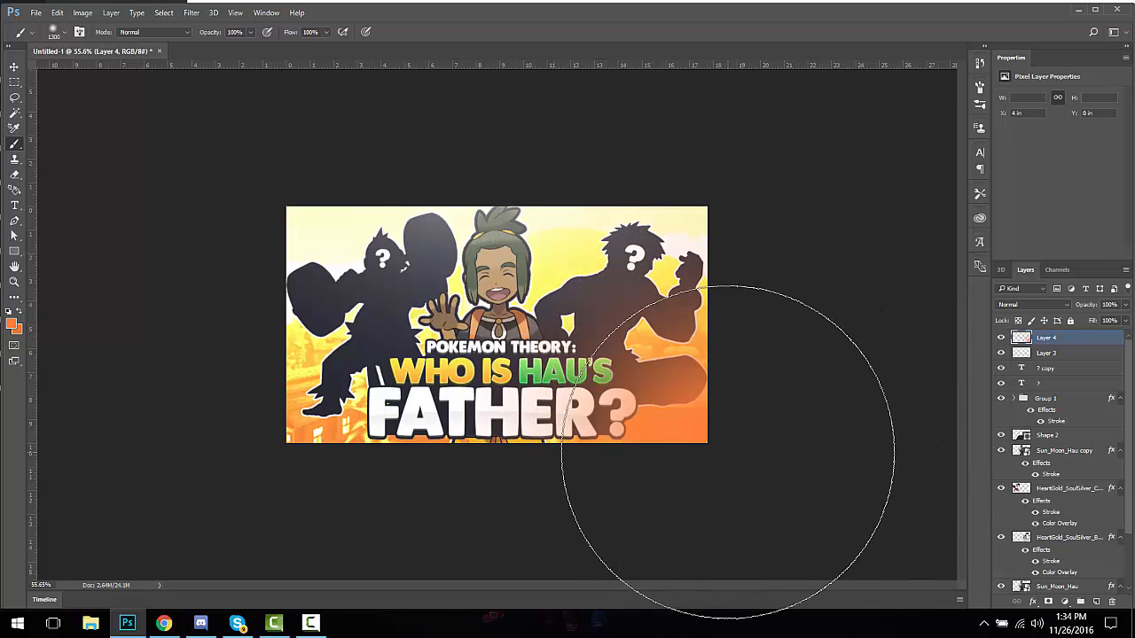
pyautogui.click(234, 447)
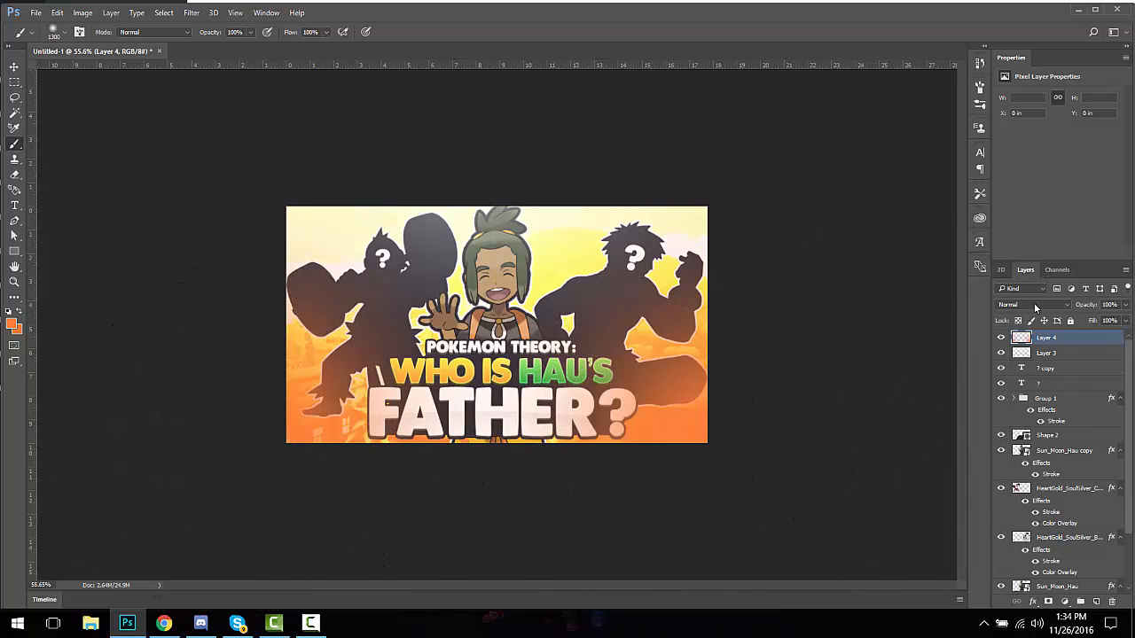
pyautogui.scroll(-7, 1035, 307)
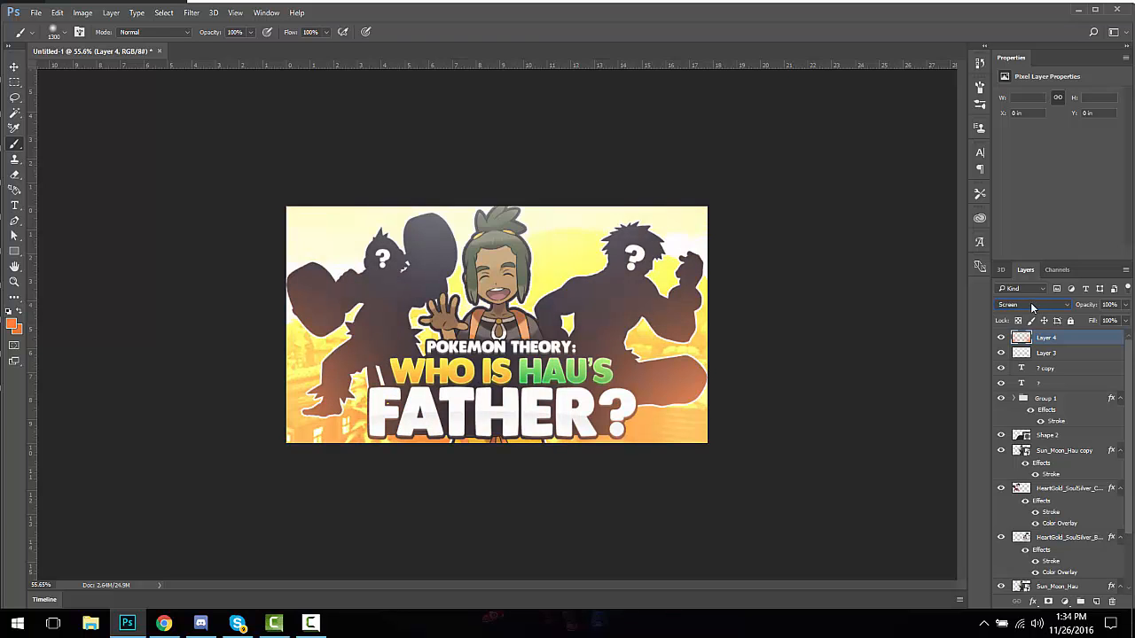
# Step: Enlarge the orange glow layer beyond the canvas and recentre it, overhanging about 0.93 in sideways and 0.67 in above
pyautogui.click(13, 67)
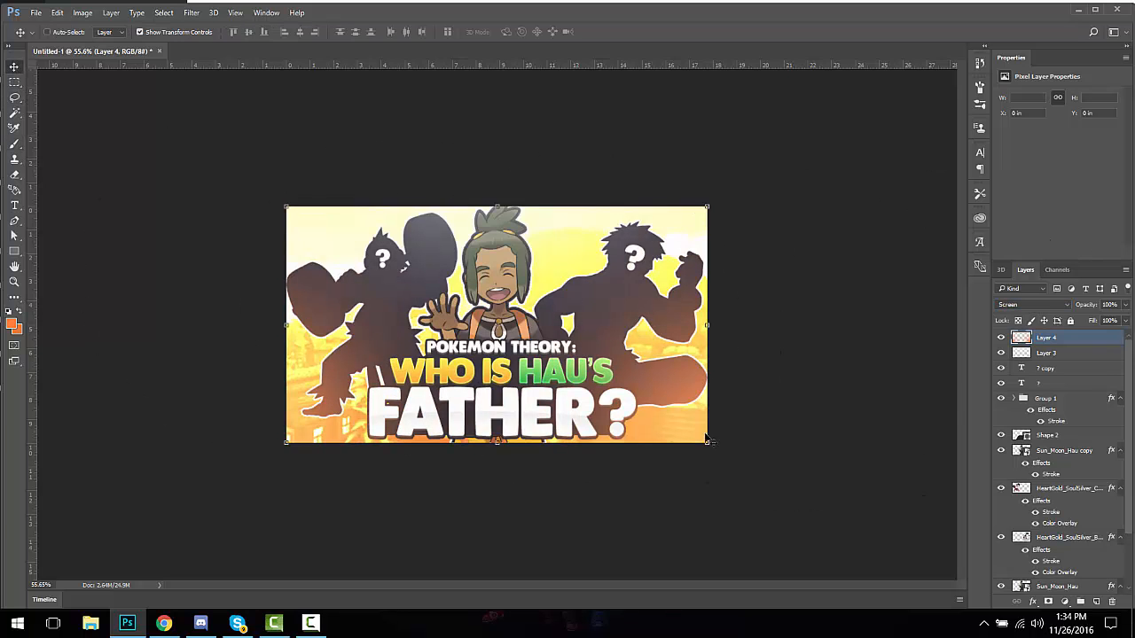
pyautogui.moveTo(710, 444); pyautogui.dragTo(765, 491)
pyautogui.moveTo(678, 416); pyautogui.dragTo(655, 399)
pyautogui.press('Return')
pyautogui.click(17, 84)
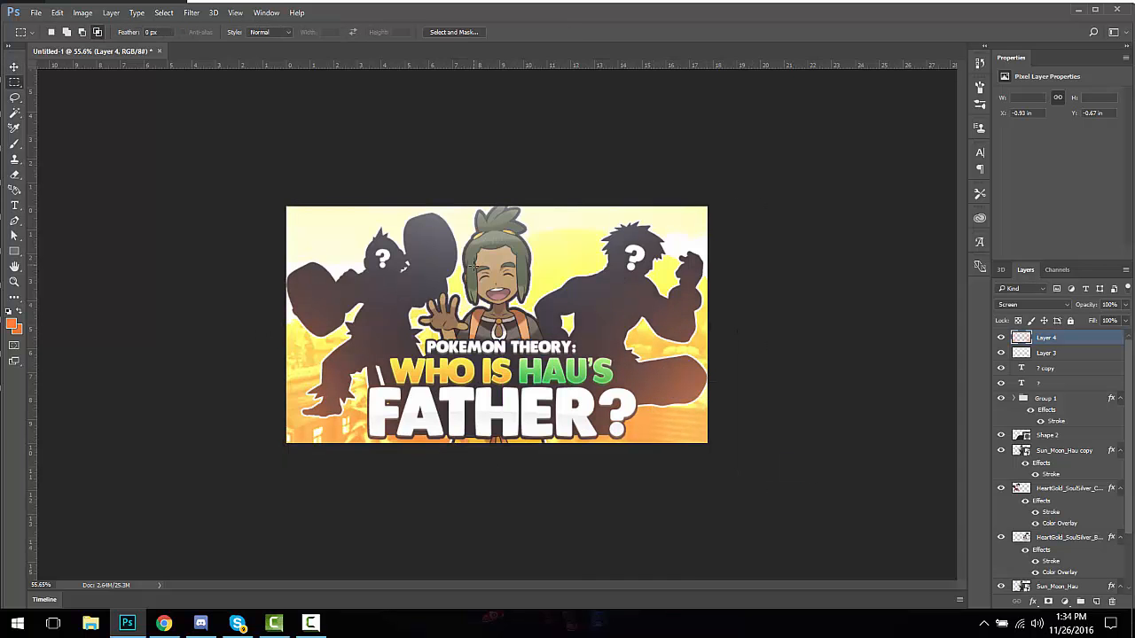
pyautogui.scroll(6, 471, 270)
pyautogui.scroll(-4, 470, 273)
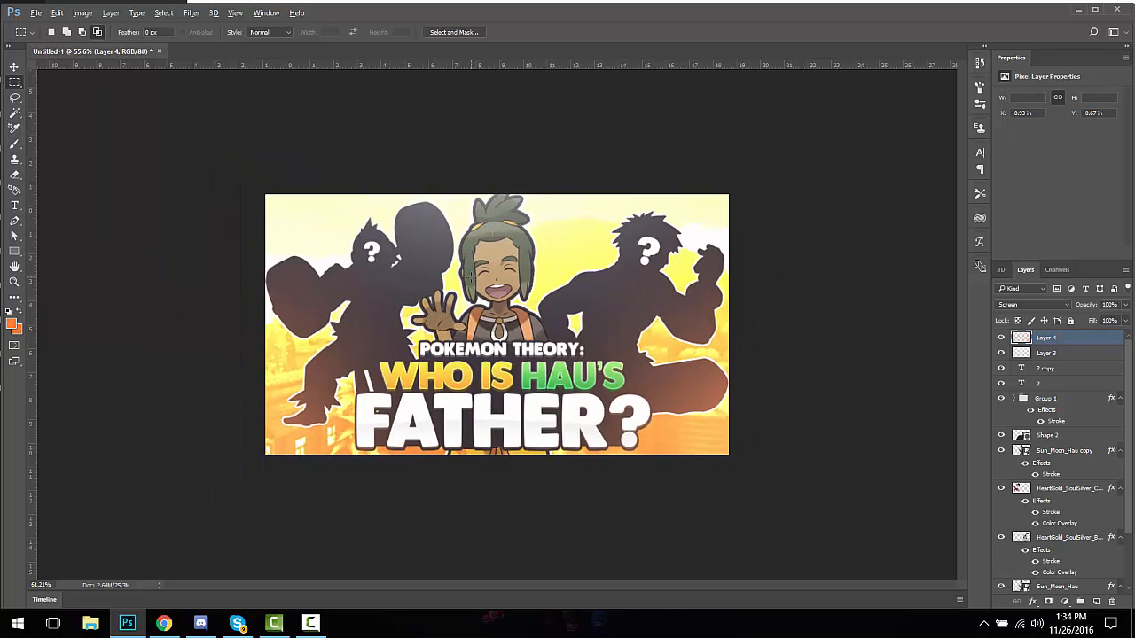
pyautogui.scroll(2, 470, 273)
pyautogui.scroll(-2, 470, 273)
pyautogui.scroll(3, 470, 273)
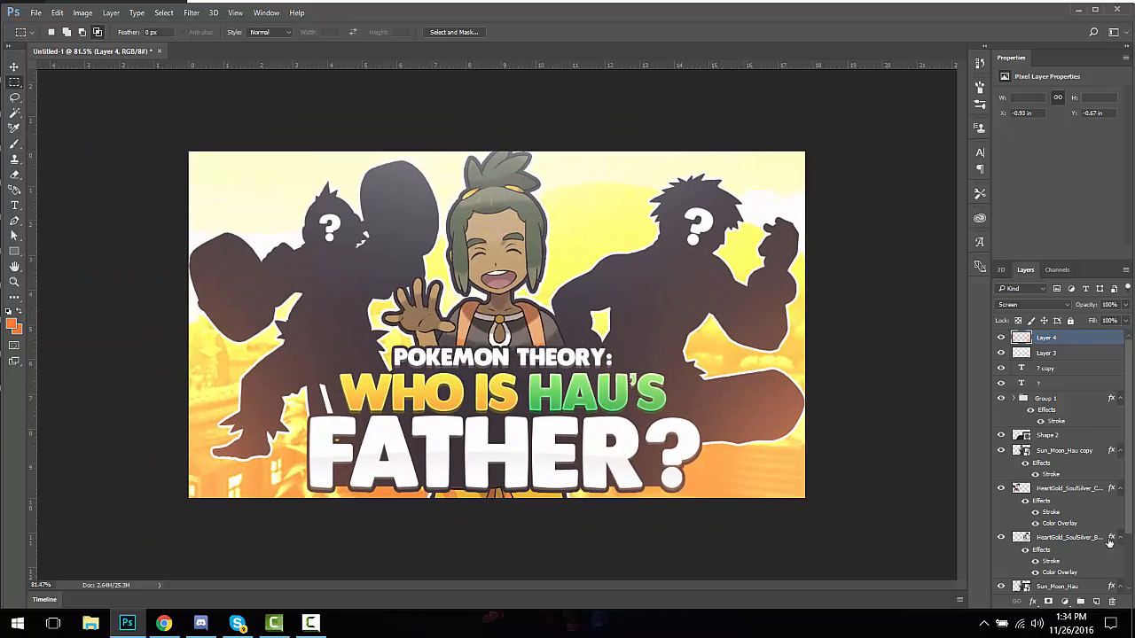
# Step: Try soft light blue glows over the two upper corners on a new layer, using a 1300 px brush
pyautogui.click(1095, 601)
pyautogui.click(12, 325)
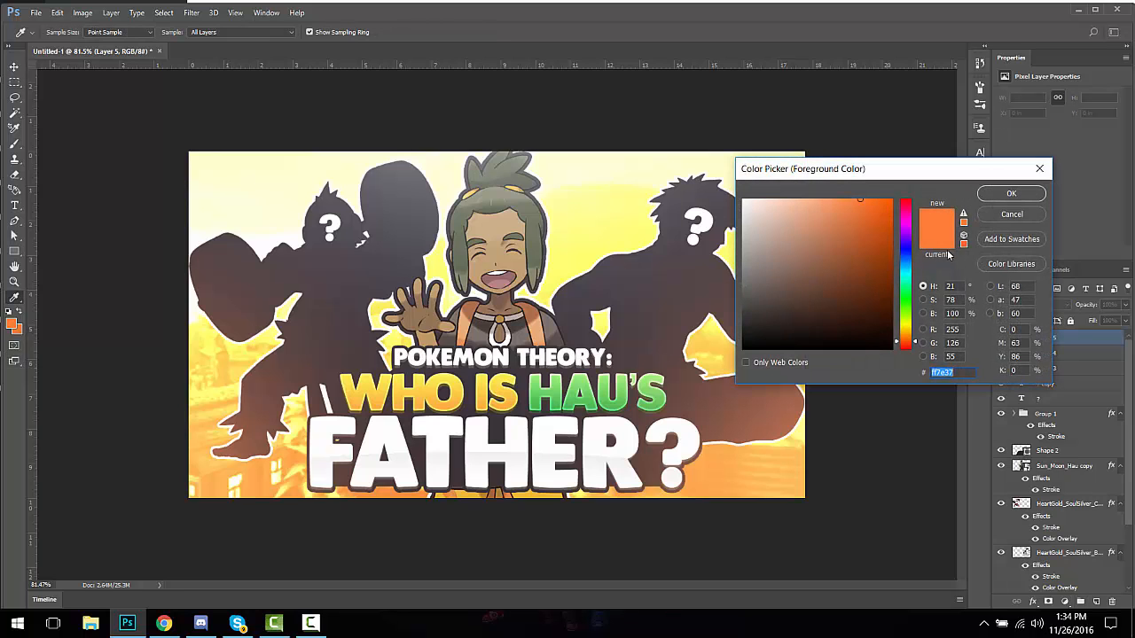
pyautogui.moveTo(913, 282); pyautogui.dragTo(913, 269)
pyautogui.click(1010, 193)
pyautogui.click(14, 144)
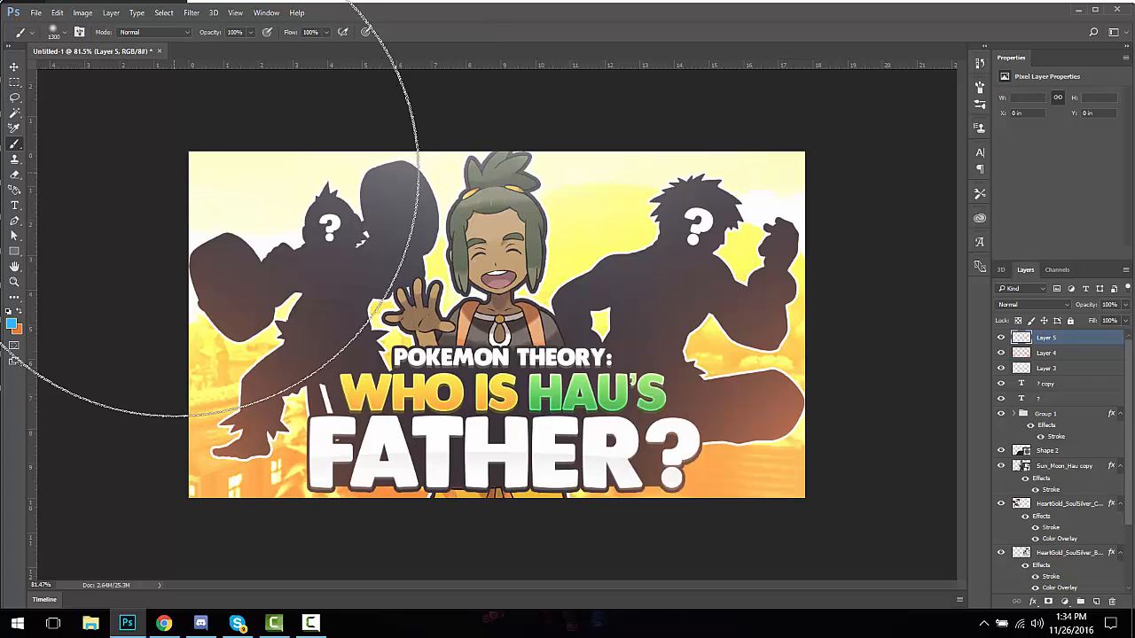
pyautogui.scroll(-3, 173, 231)
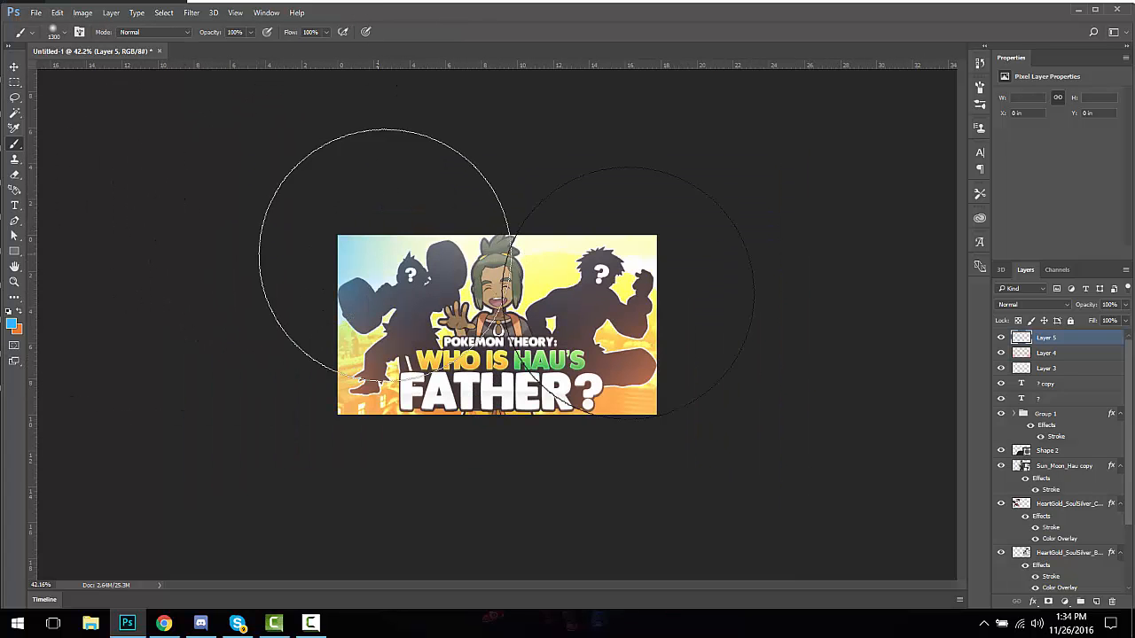
pyautogui.scroll(2, 803, 278)
pyautogui.scroll(1, 803, 278)
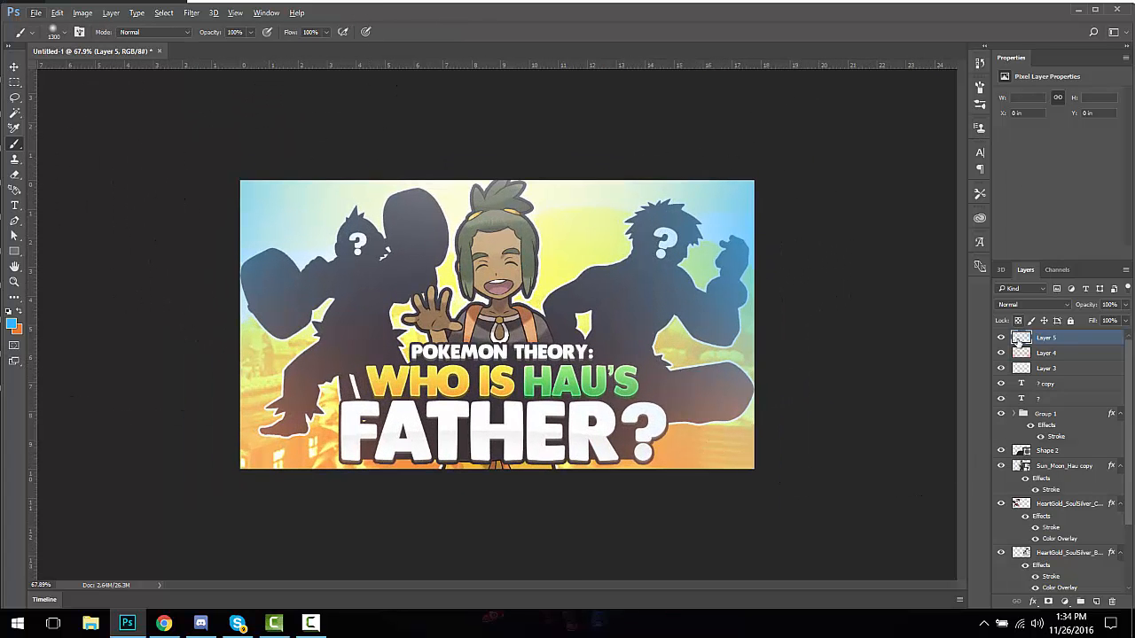
# Step: Compare Lighten and Screen blending on the blue glow layer, and delete that layer
pyautogui.doubleClick(1033, 309)
pyautogui.scroll(-3, 1034, 310)
pyautogui.scroll(-4, 1034, 308)
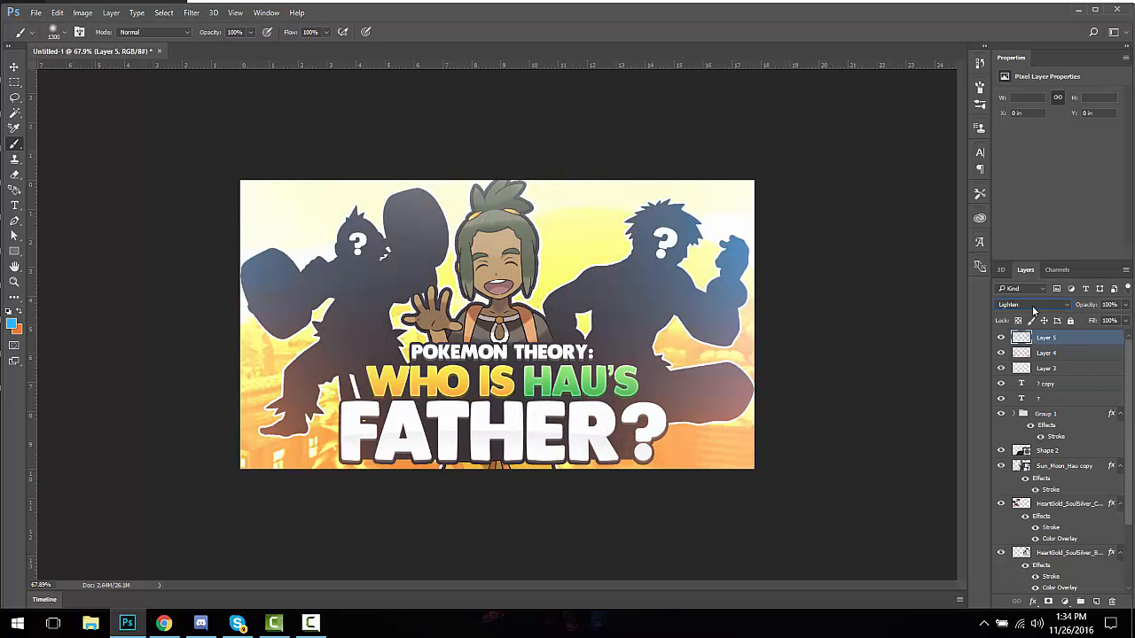
pyautogui.scroll(-1, 1034, 308)
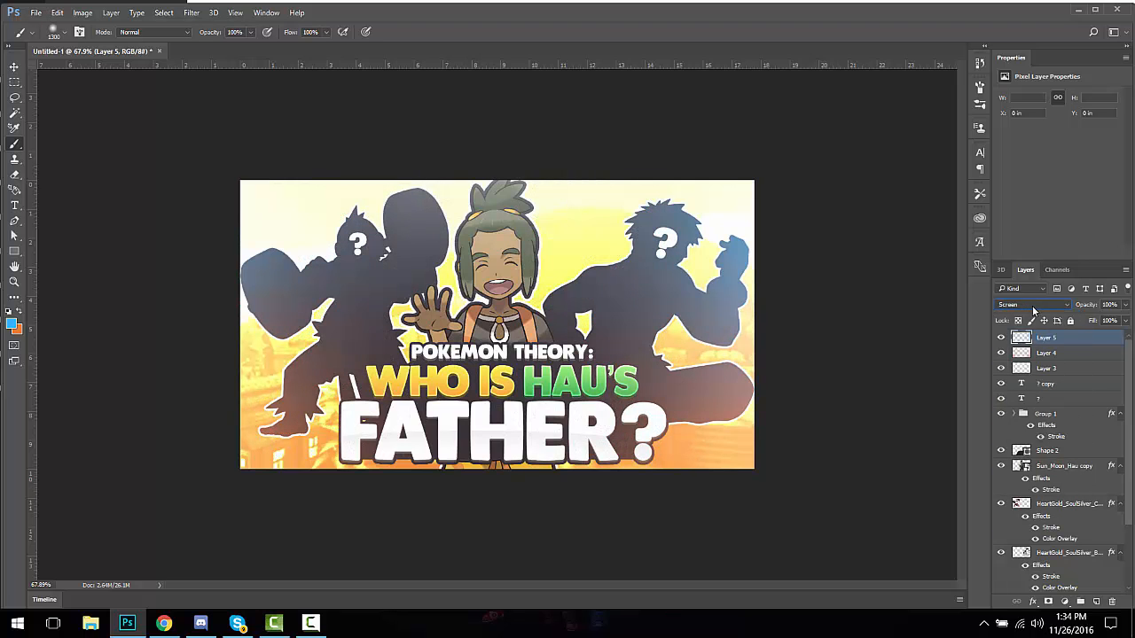
pyautogui.click(1111, 601)
pyautogui.press('m')
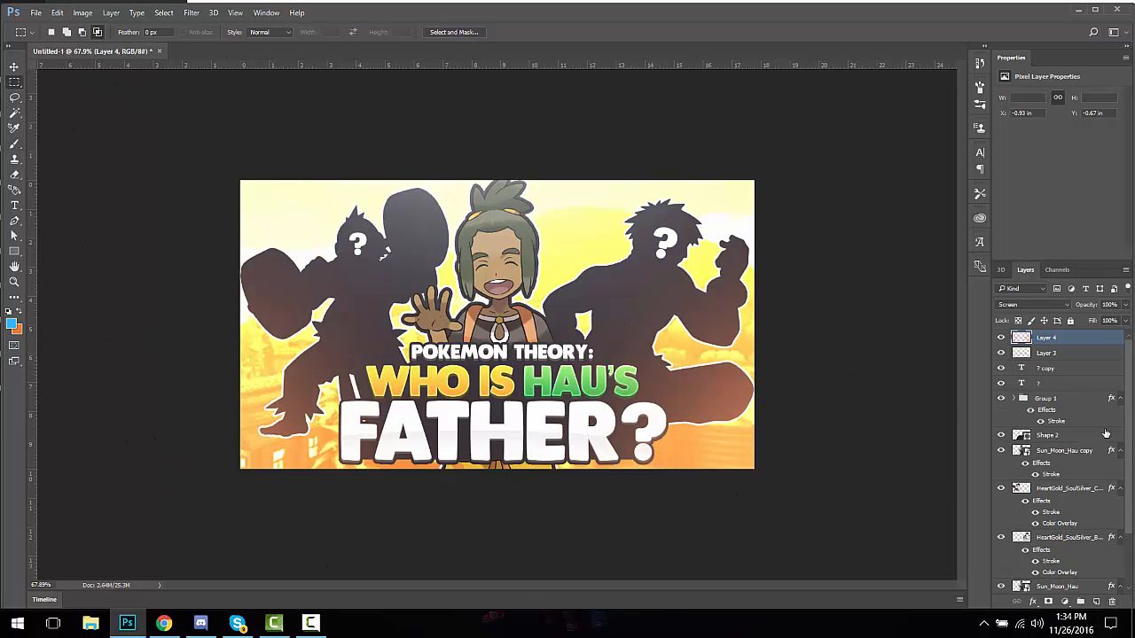
pyautogui.scroll(-3, 1072, 466)
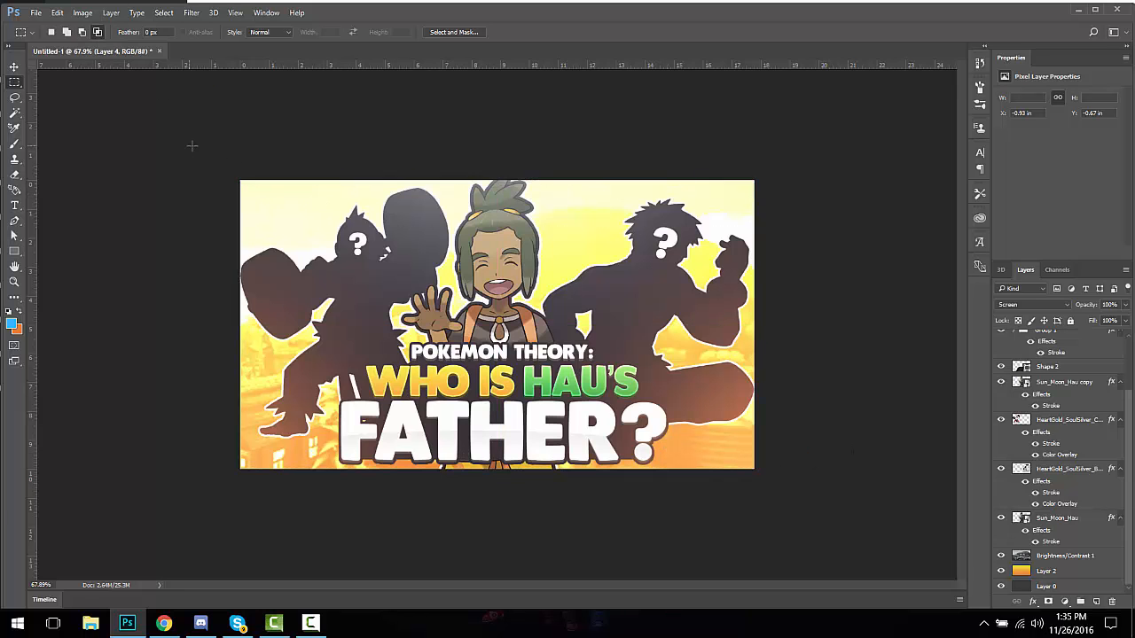
pyautogui.moveTo(240, 180); pyautogui.dragTo(904, 503)
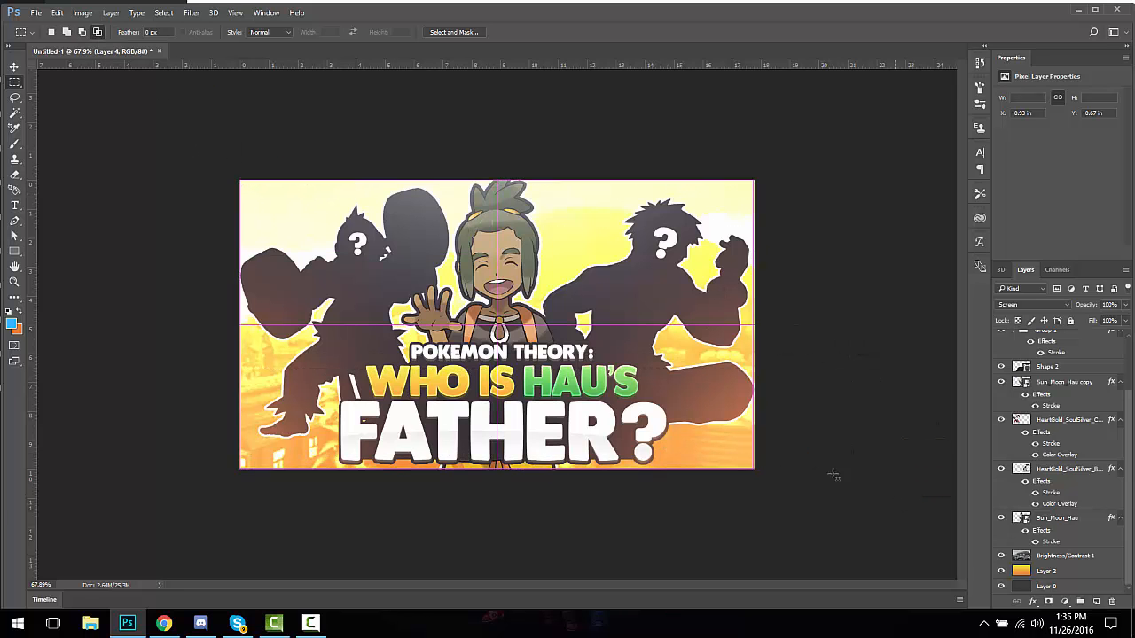
pyautogui.hotkey('ctrl', 'd')
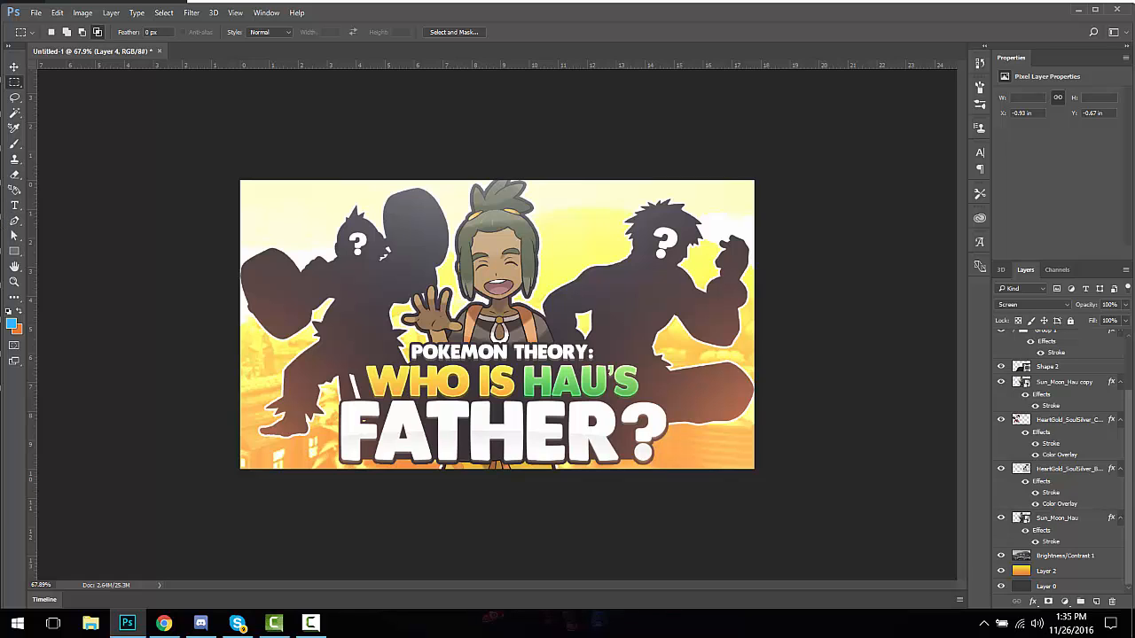
pyautogui.moveTo(201, 151); pyautogui.dragTo(819, 504)
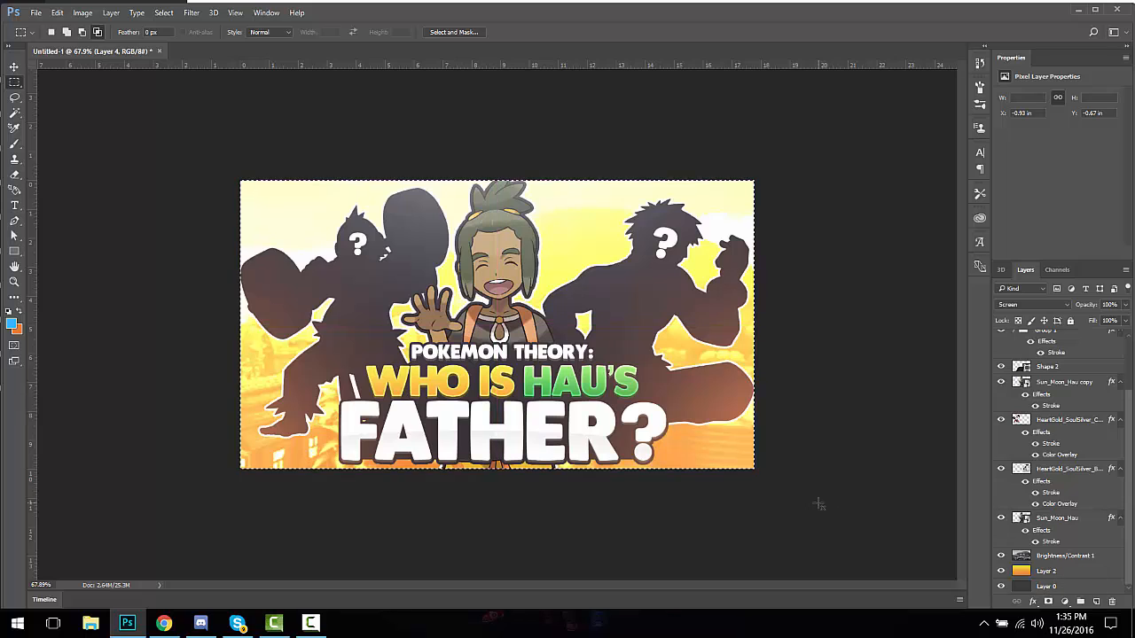
pyautogui.click(818, 504)
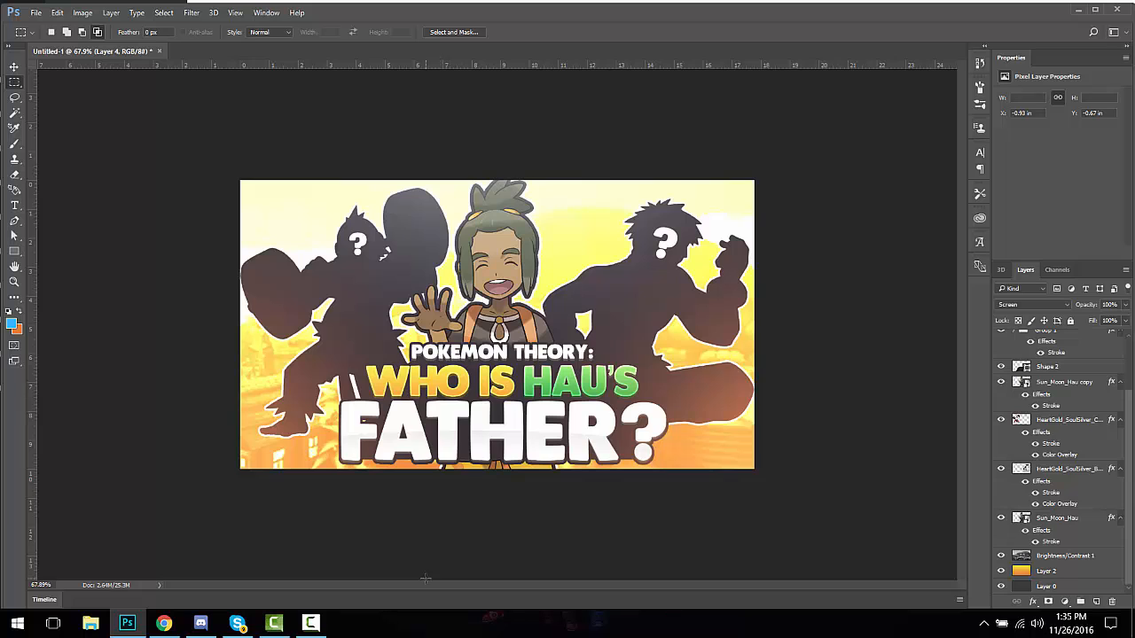
pyautogui.moveTo(190, 180); pyautogui.dragTo(962, 297)
pyautogui.click(840, 330)
pyautogui.moveTo(776, 501); pyautogui.dragTo(165, 317)
pyautogui.click(165, 317)
pyautogui.moveTo(210, 158); pyautogui.dragTo(837, 554)
pyautogui.click(837, 554)
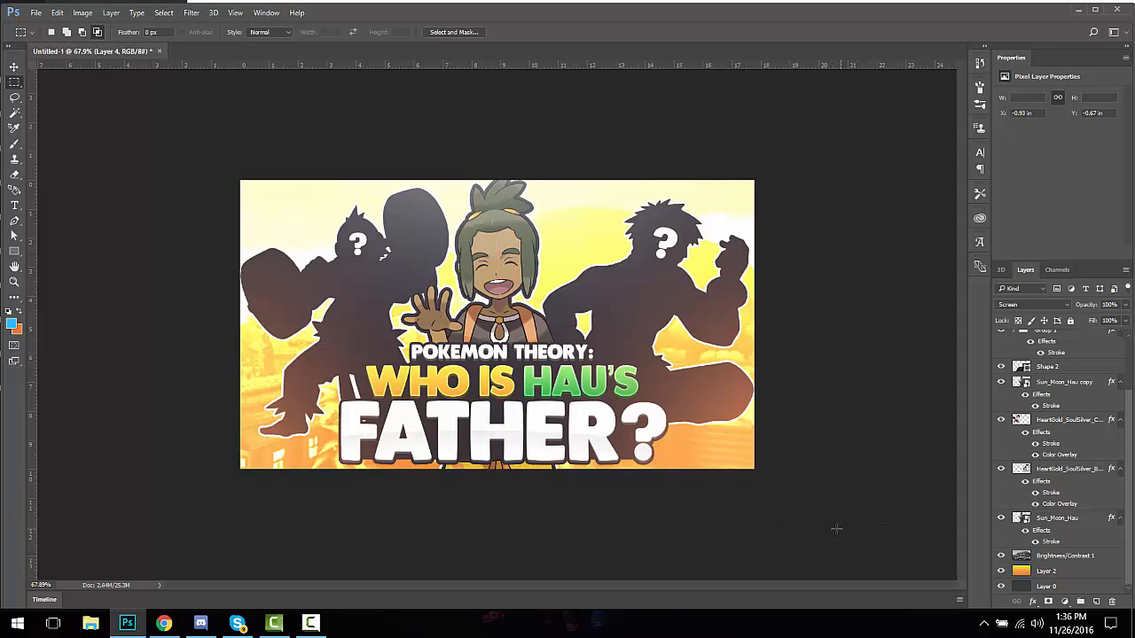